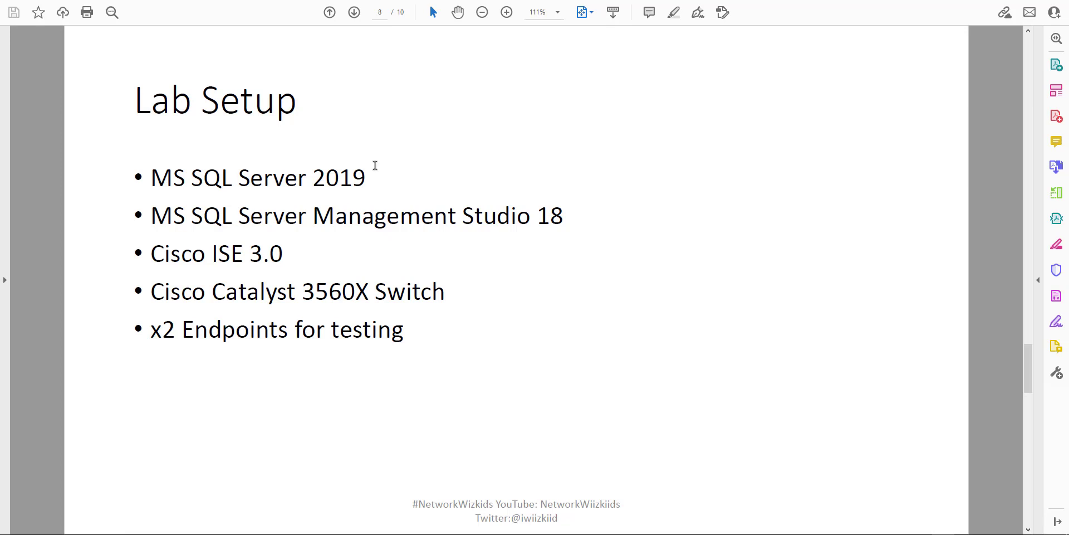
# - Switch to SQL Server Configuration Manager and check the state of the SQL Server Browser, Agent and MSSQLSERVER services
pyautogui.scroll(-1, 374, 165)
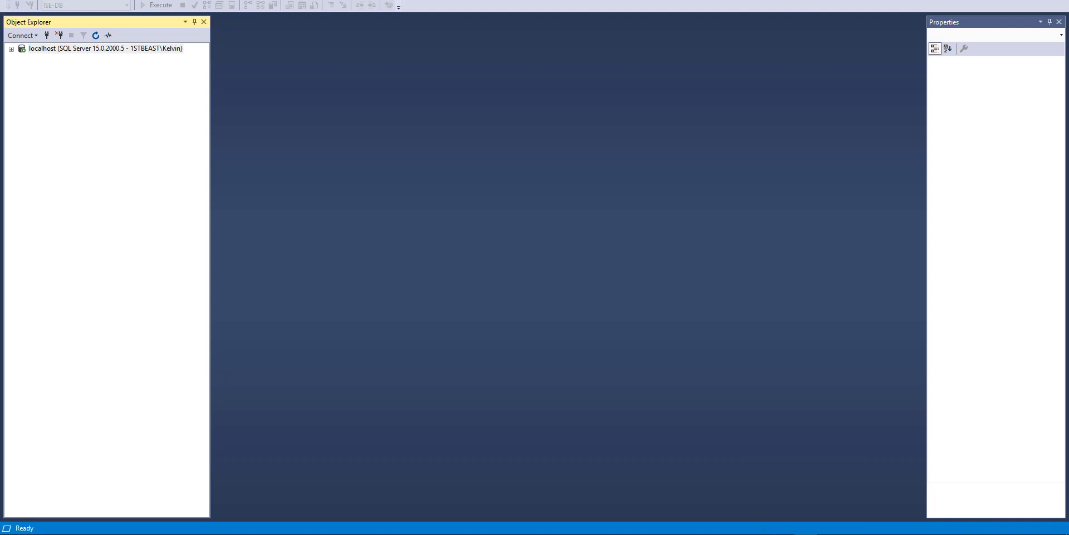
pyautogui.moveTo(1068, 105); pyautogui.dragTo(554, 95)
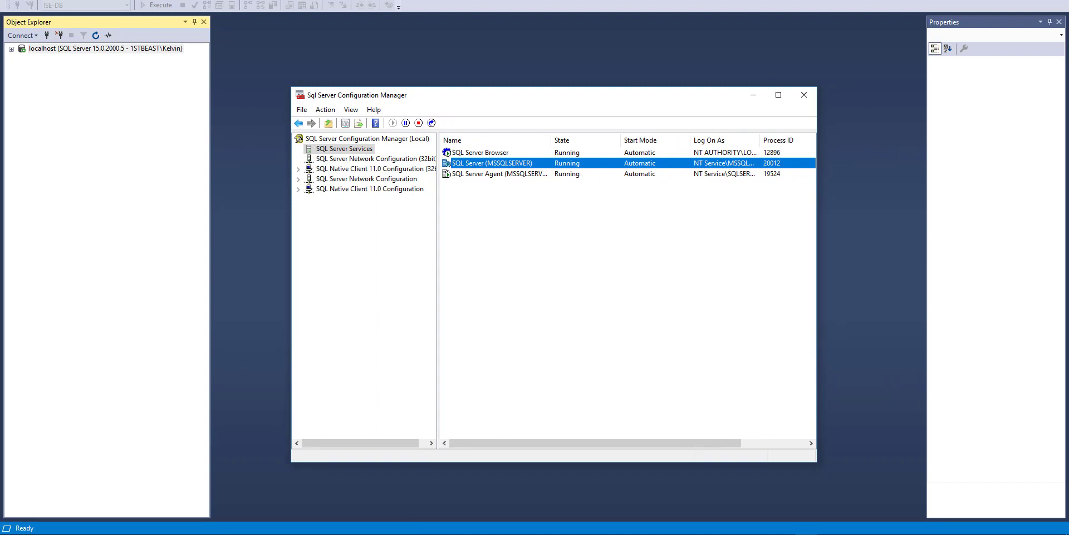
pyautogui.click(367, 139)
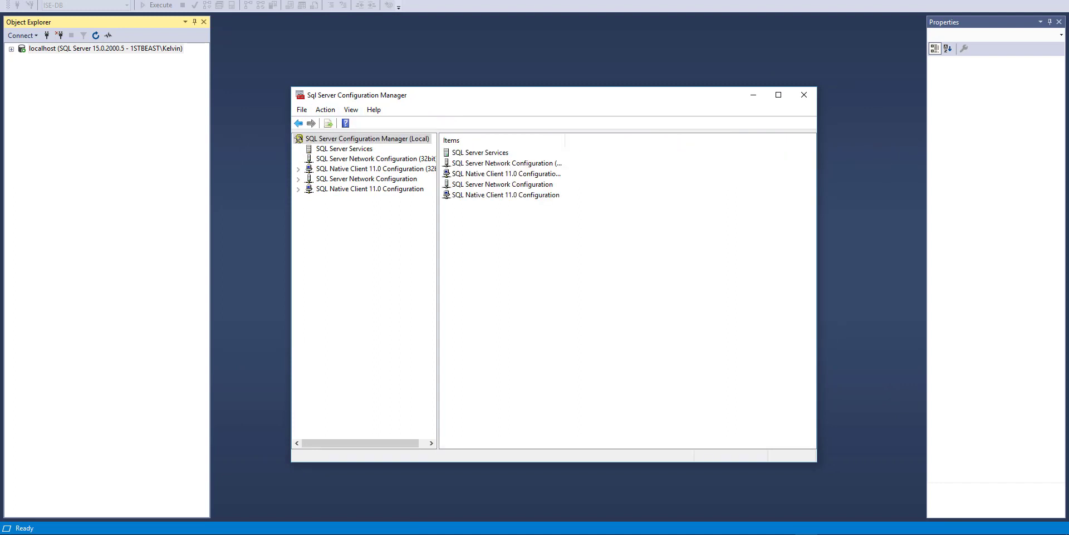
pyautogui.click(351, 149)
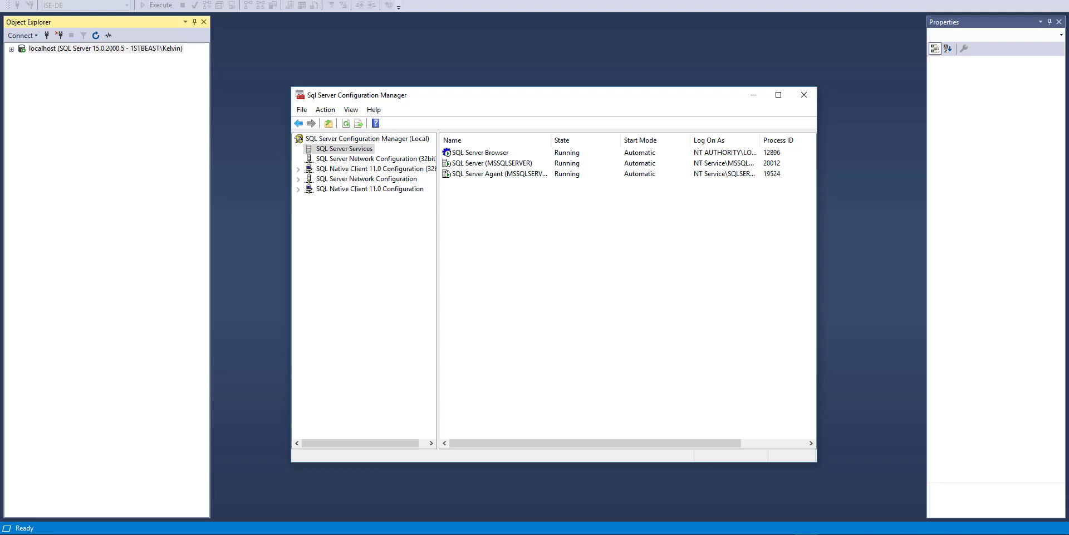
pyautogui.click(480, 152)
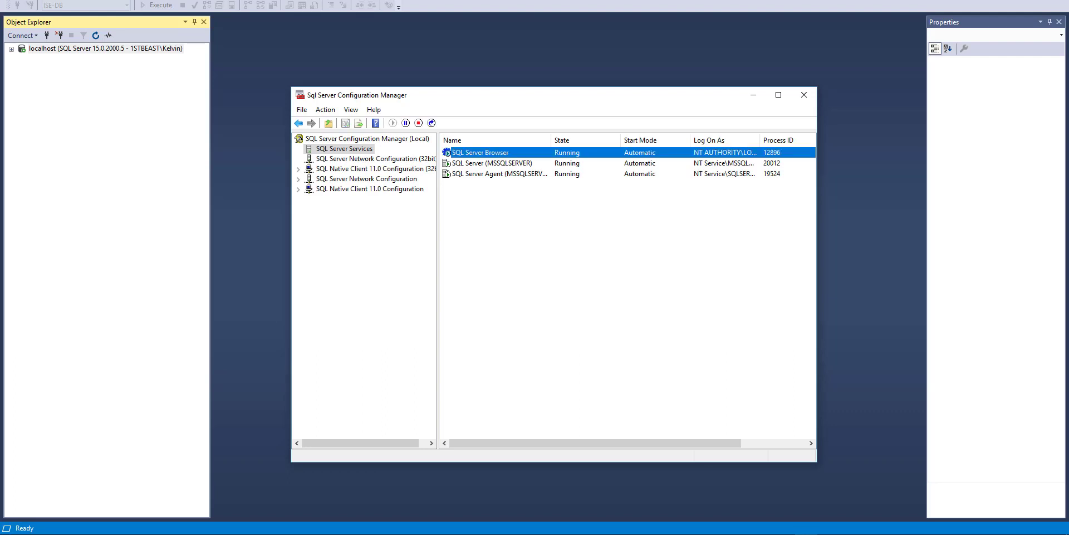
pyautogui.click(499, 174)
pyautogui.click(492, 163)
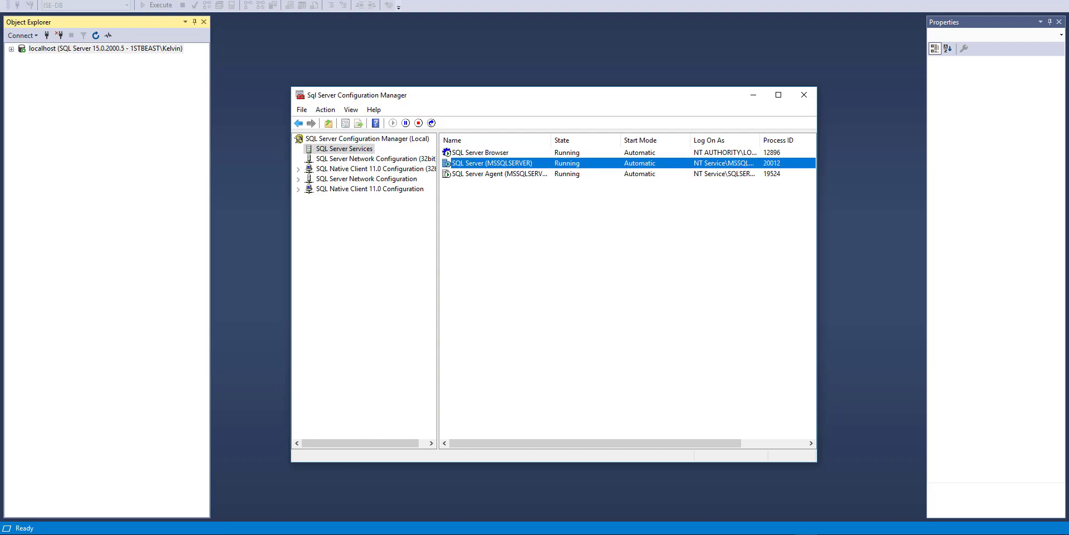
# - Review the Log On and Service properties of SQL Server (MSSQLSERVER), and minimize the Configuration Manager
pyautogui.rightClick(523, 162)
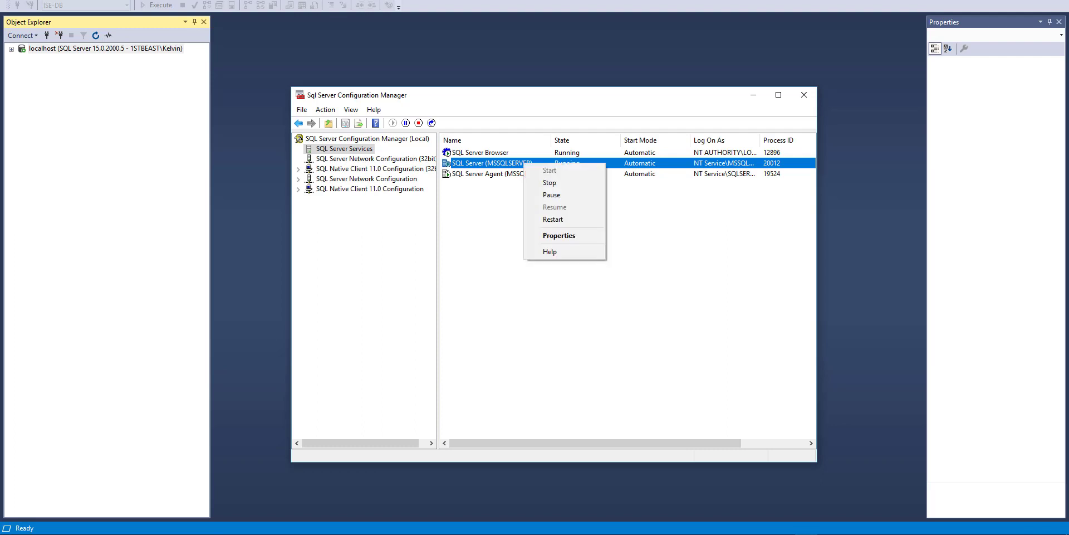
pyautogui.press('Escape')
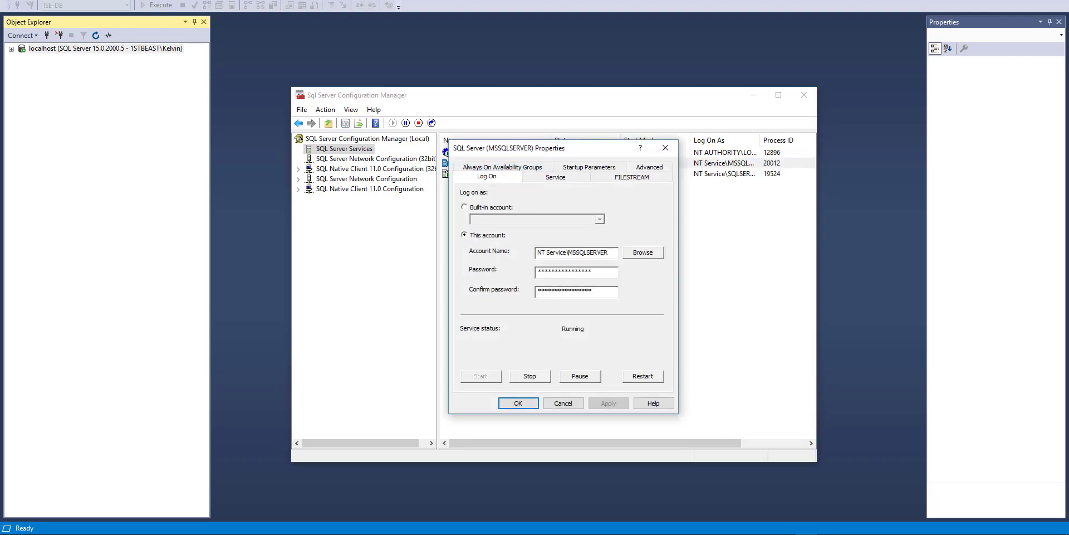
pyautogui.click(555, 177)
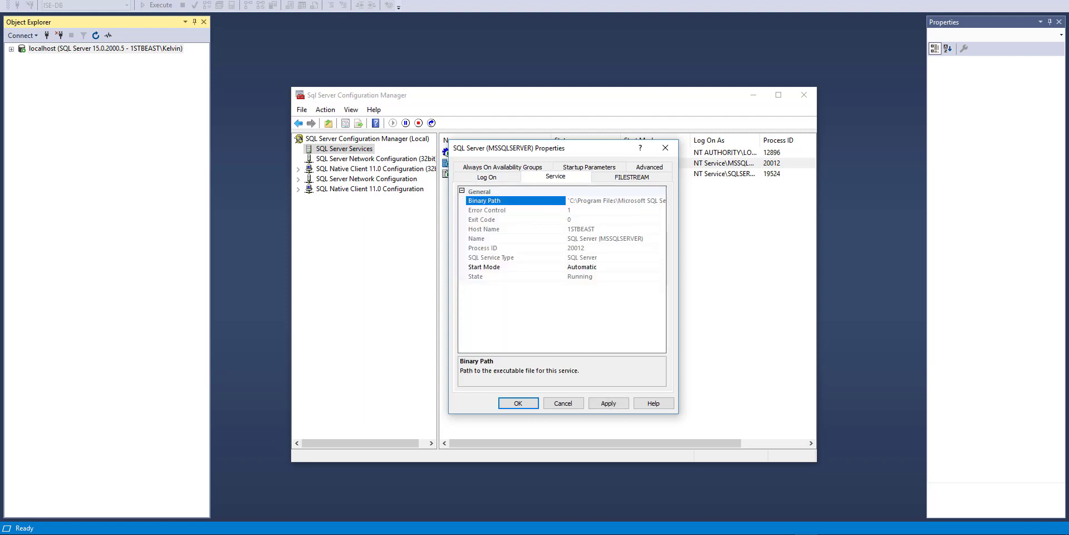
pyautogui.click(487, 177)
pyautogui.click(666, 148)
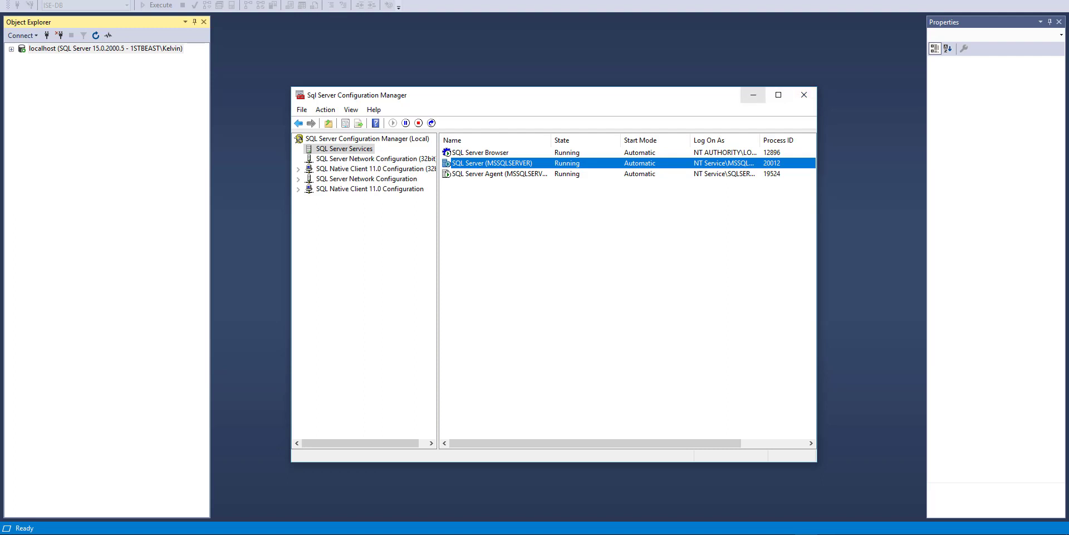
pyautogui.click(753, 95)
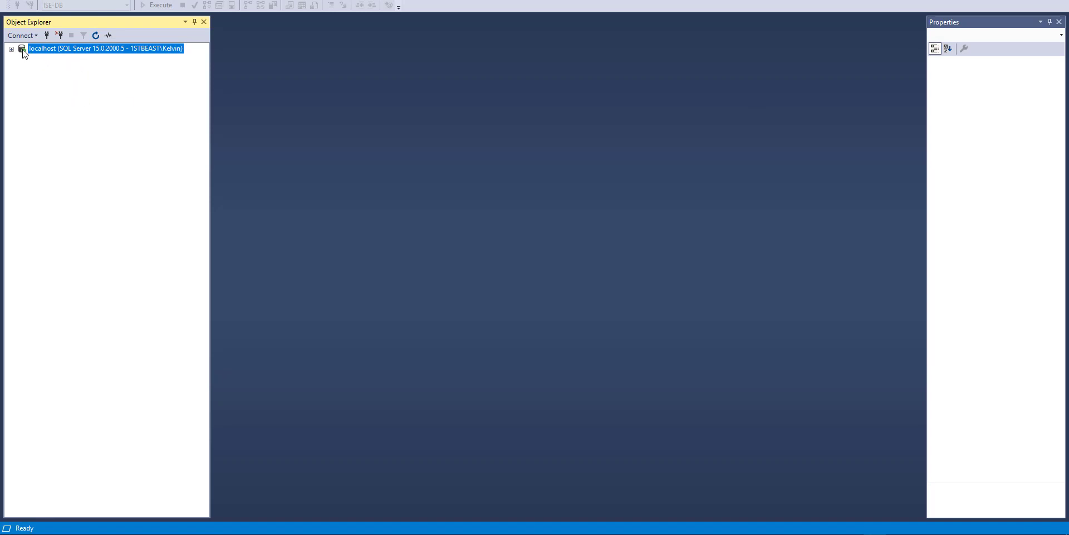
# - Disconnect from the localhost server and reconnect to its Database Engine using Windows Authentication
pyautogui.rightClick(46, 48)
pyautogui.click(95, 67)
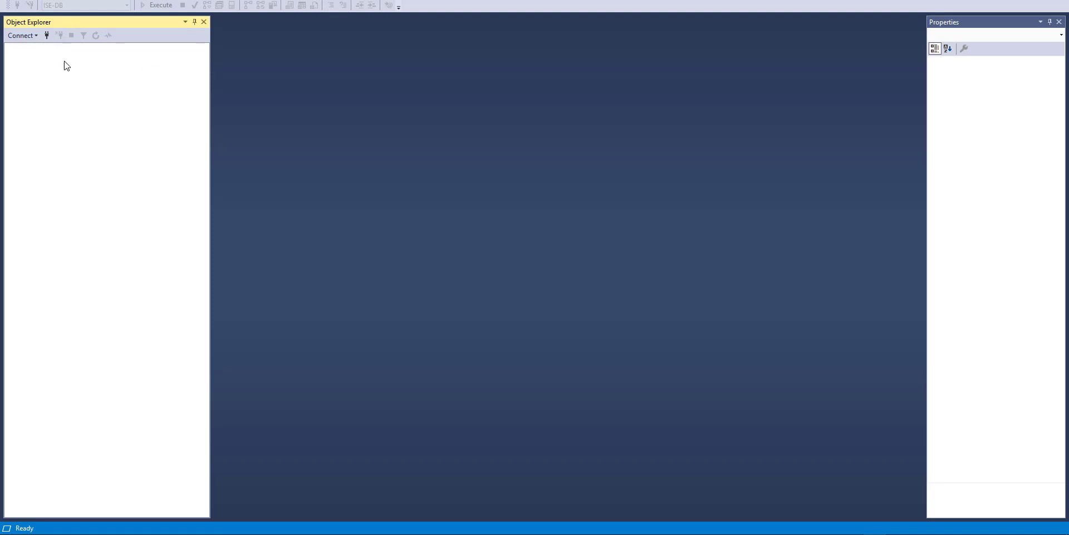
pyautogui.click(47, 35)
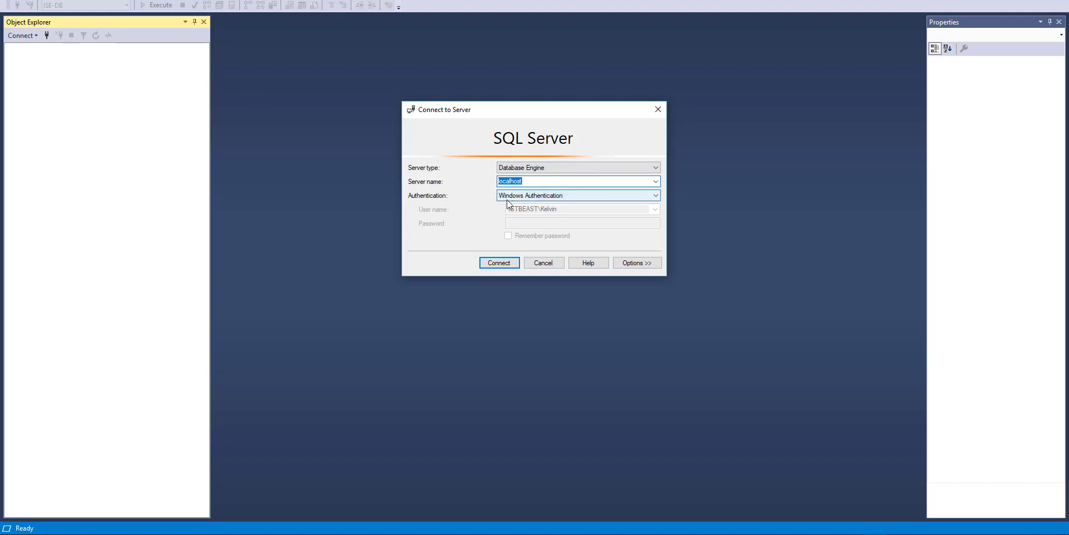
pyautogui.click(540, 182)
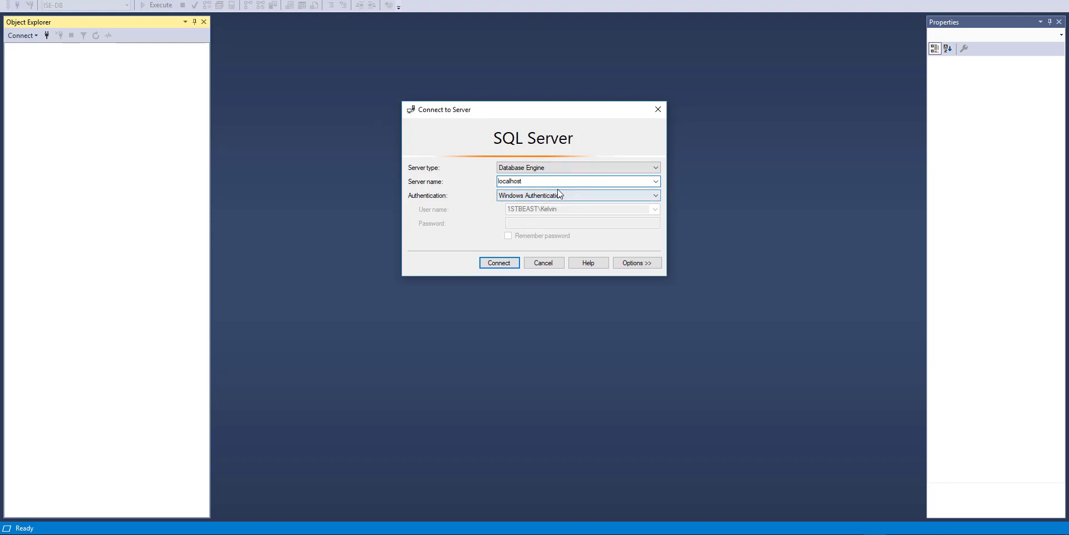
pyautogui.click(511, 264)
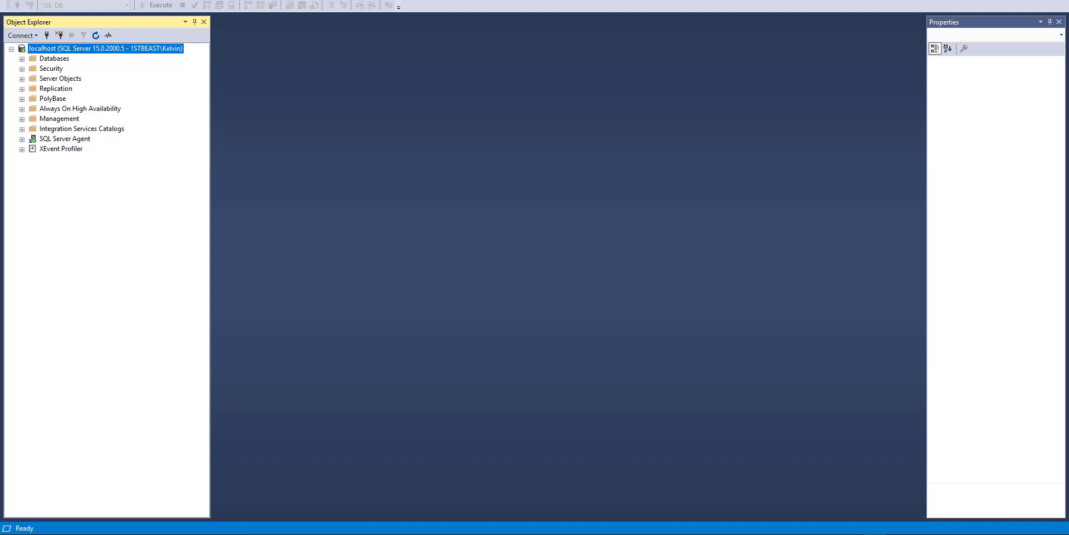
# - Create a new database named ISE-DEMO on the localhost server
pyautogui.click(21, 59)
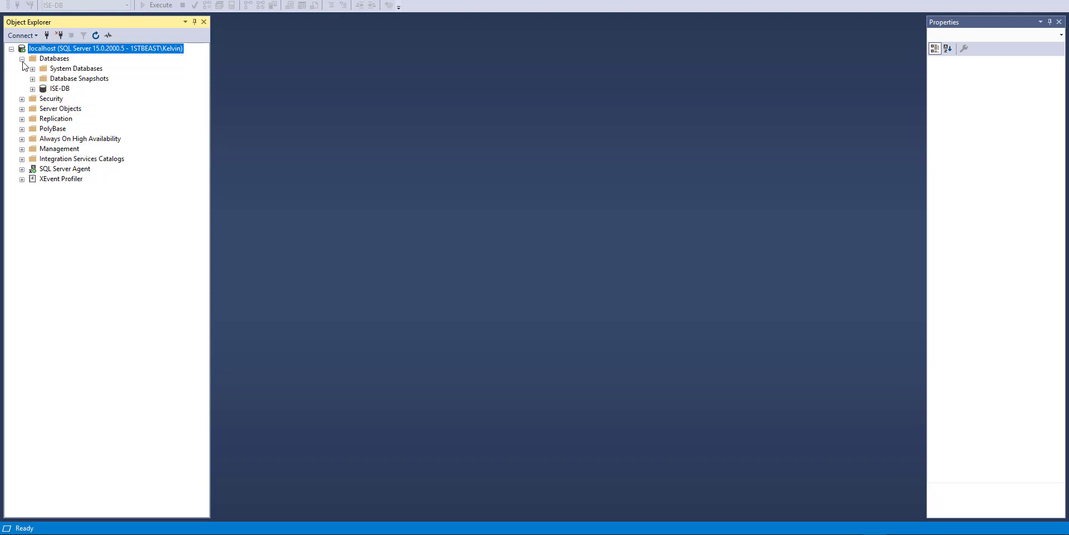
pyautogui.click(52, 60)
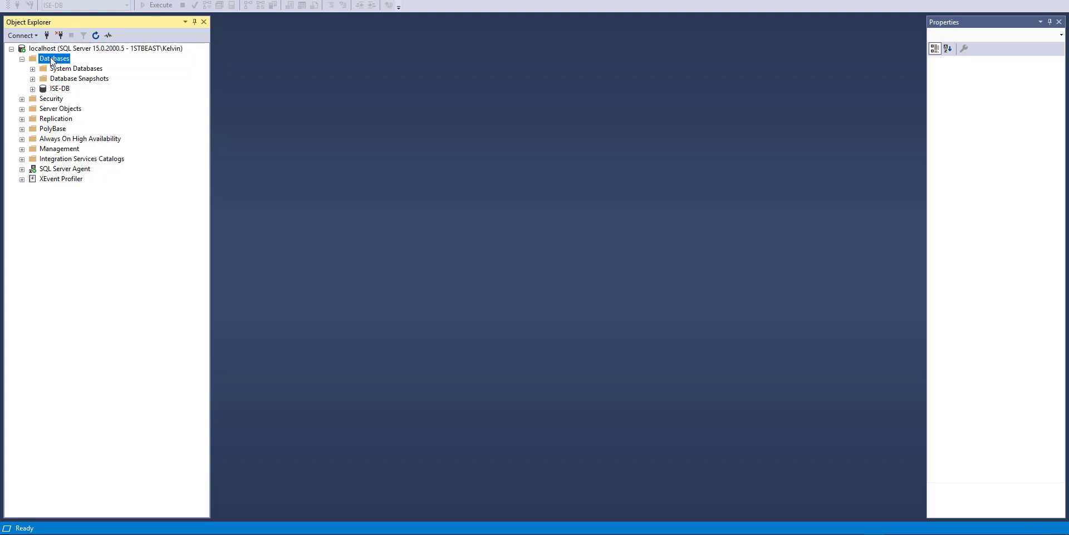
pyautogui.rightClick(52, 60)
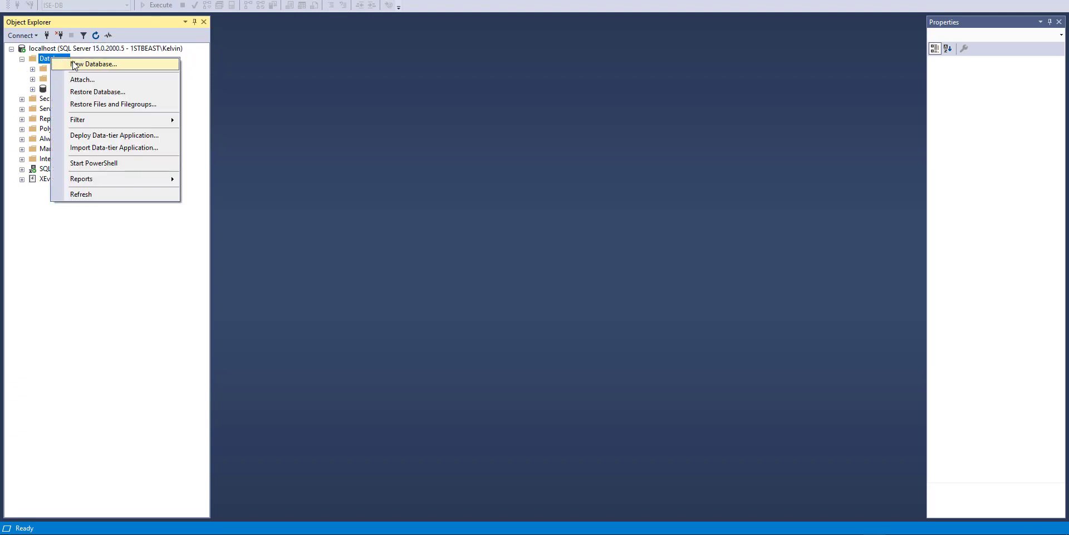
pyautogui.click(78, 65)
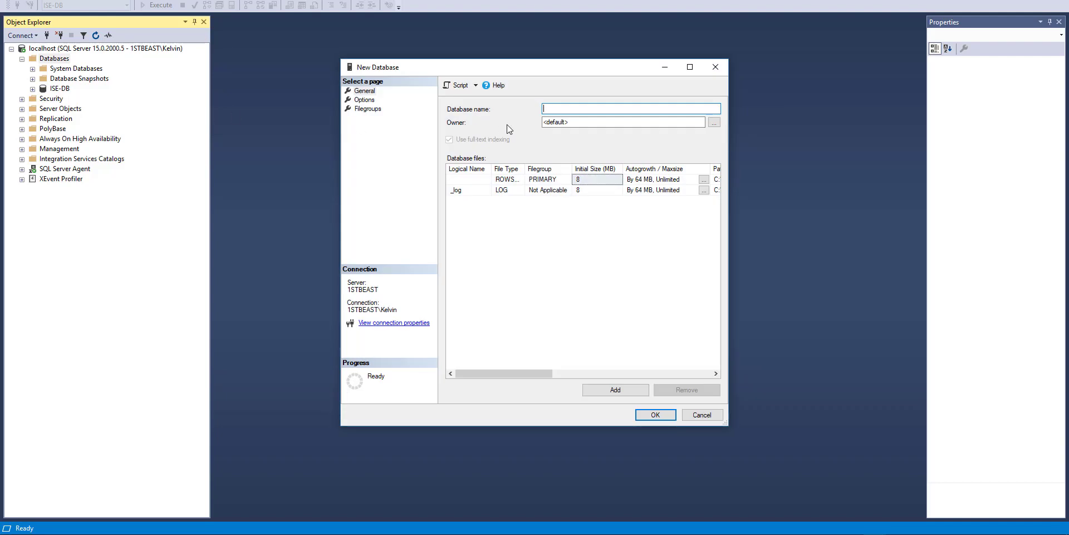
pyautogui.write('ISE-DEMO')
pyautogui.click(673, 416)
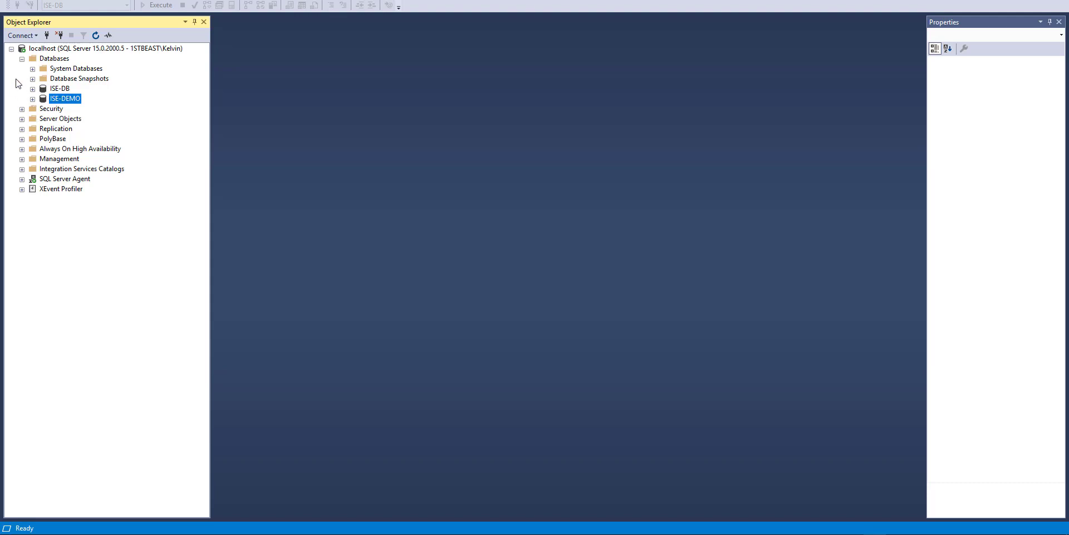
# - Start a new login under the server's Security Logins and set it to SQL Server authentication
pyautogui.click(22, 110)
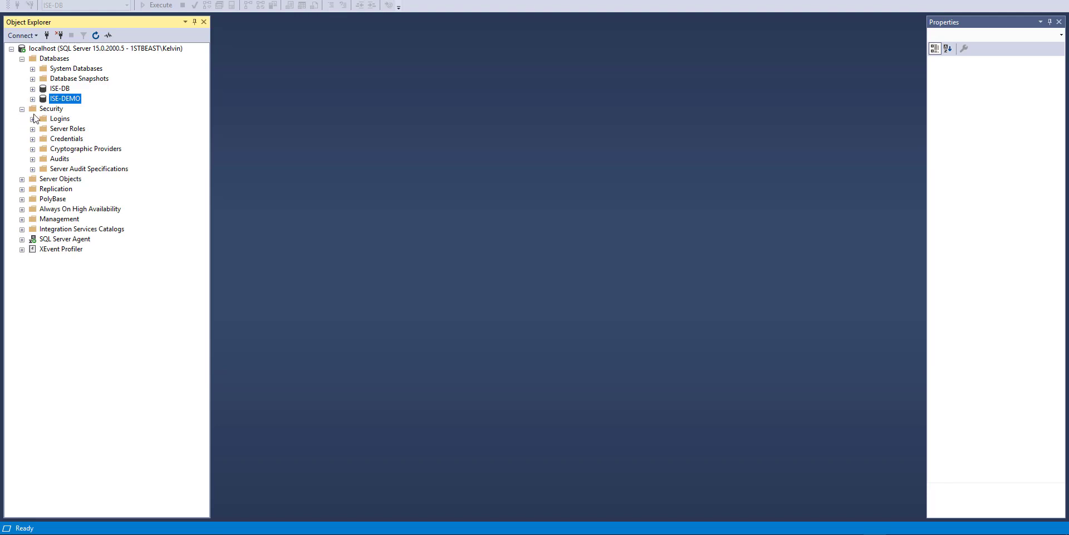
pyautogui.click(33, 119)
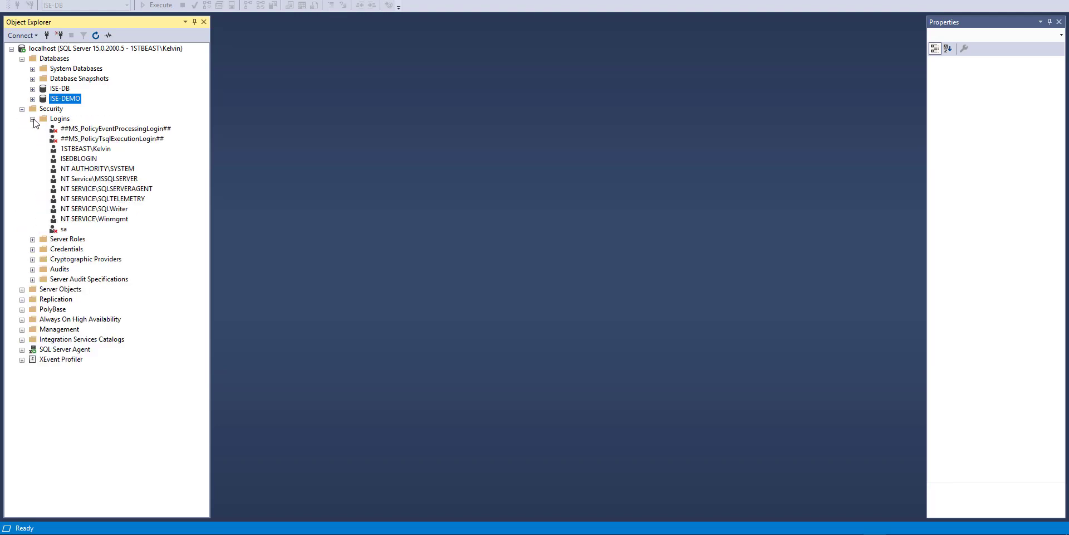
pyautogui.click(33, 119)
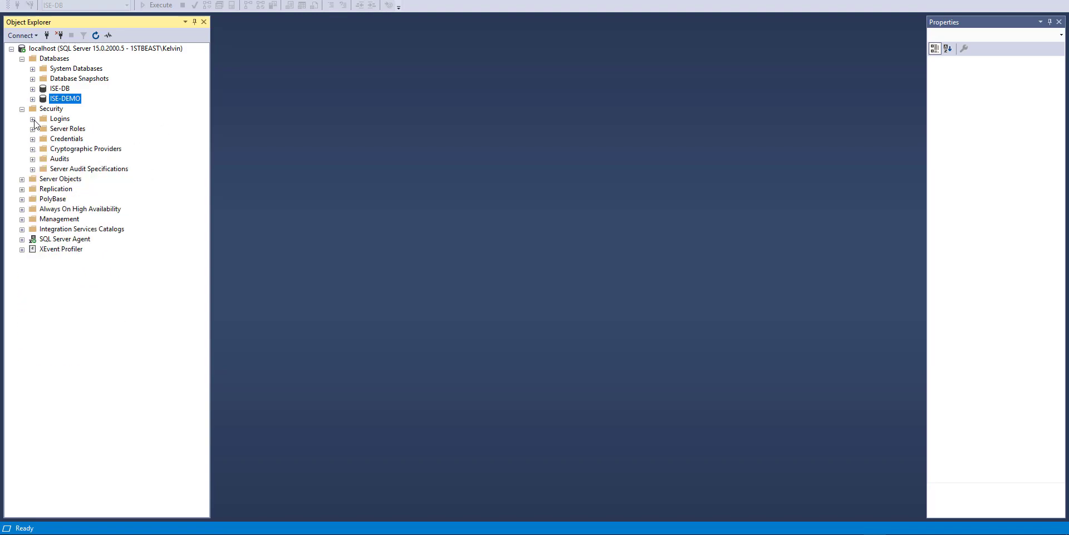
pyautogui.rightClick(54, 119)
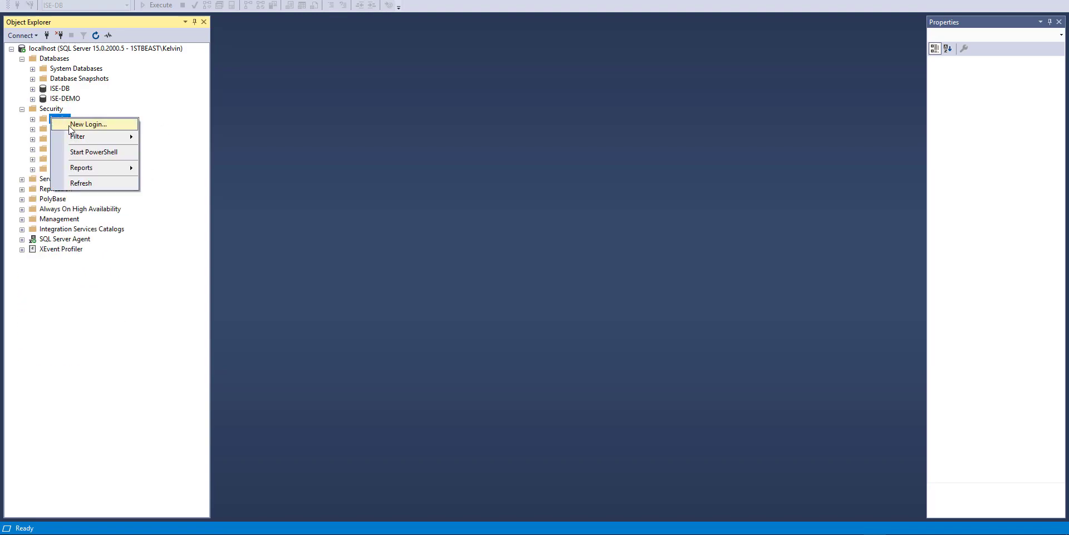
pyautogui.click(68, 125)
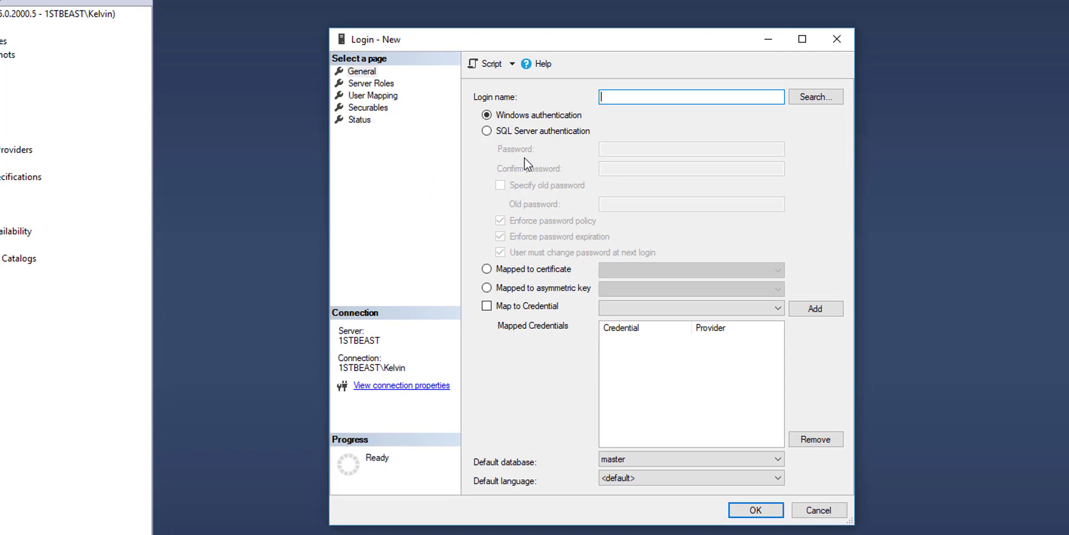
pyautogui.click(495, 130)
# - Name the new login ISE-DEMO-ACCOUNT
pyautogui.click(629, 97)
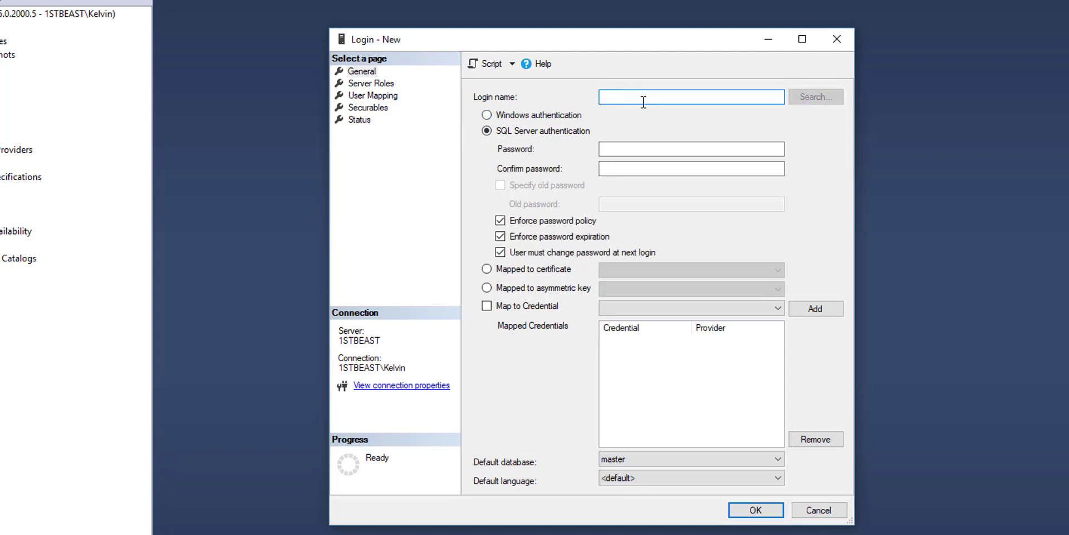
pyautogui.write('ISE-DEMO-ACCOUNT')
pyautogui.click(643, 100)
pyautogui.press('BackSpace')
pyautogui.write('_')
pyautogui.press('End')
pyautogui.press('BackSpace')
pyautogui.write('-')
# - Enter the new login's password and repeat it in the confirmation field
pyautogui.click(647, 149)
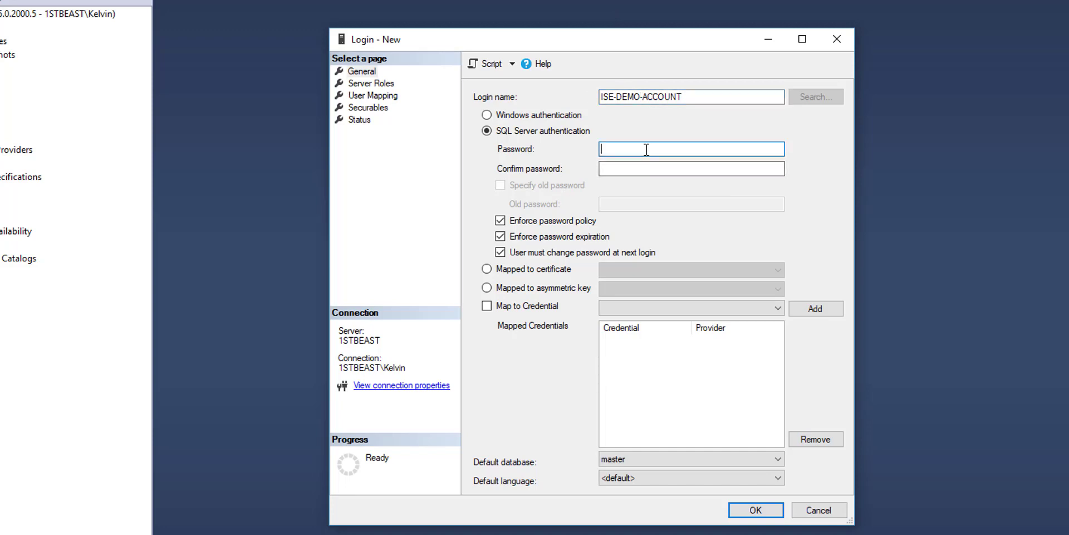
pyautogui.write('•••••')
pyautogui.press('Tab')
pyautogui.write('••')
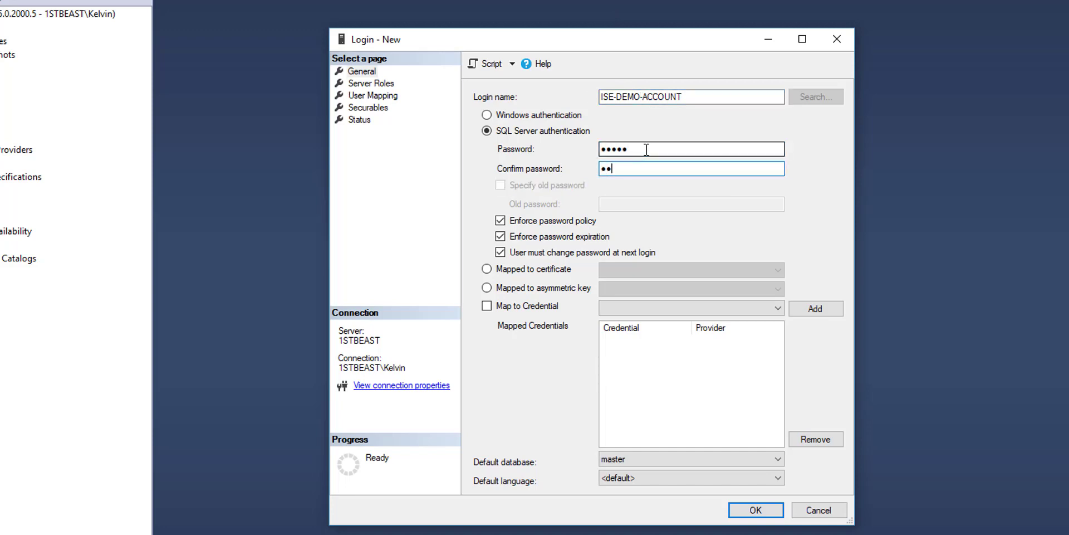
pyautogui.write('•••')
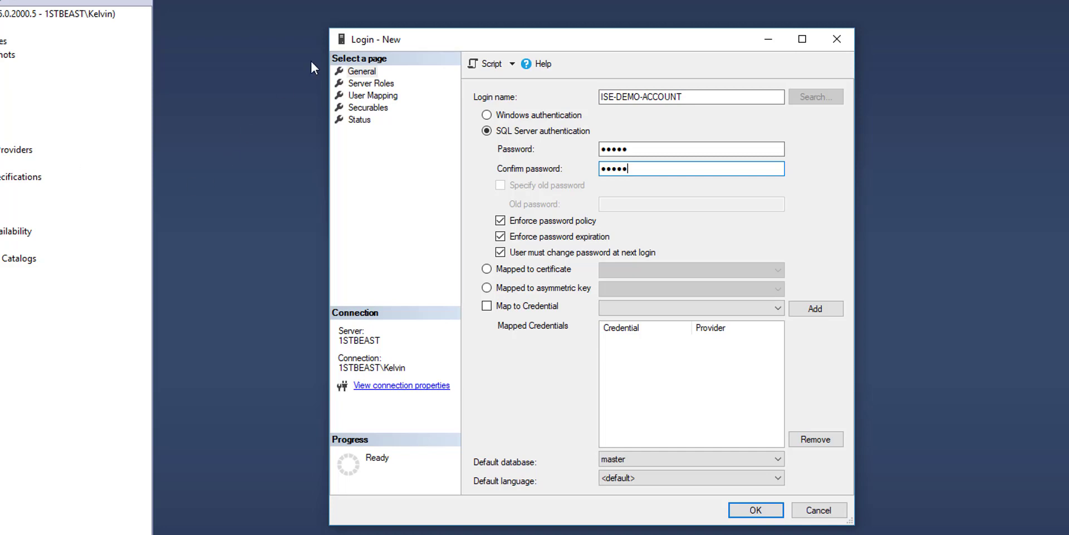
# - Map the new login to the ISE-DEMO database without choosing a default schema
pyautogui.click(384, 96)
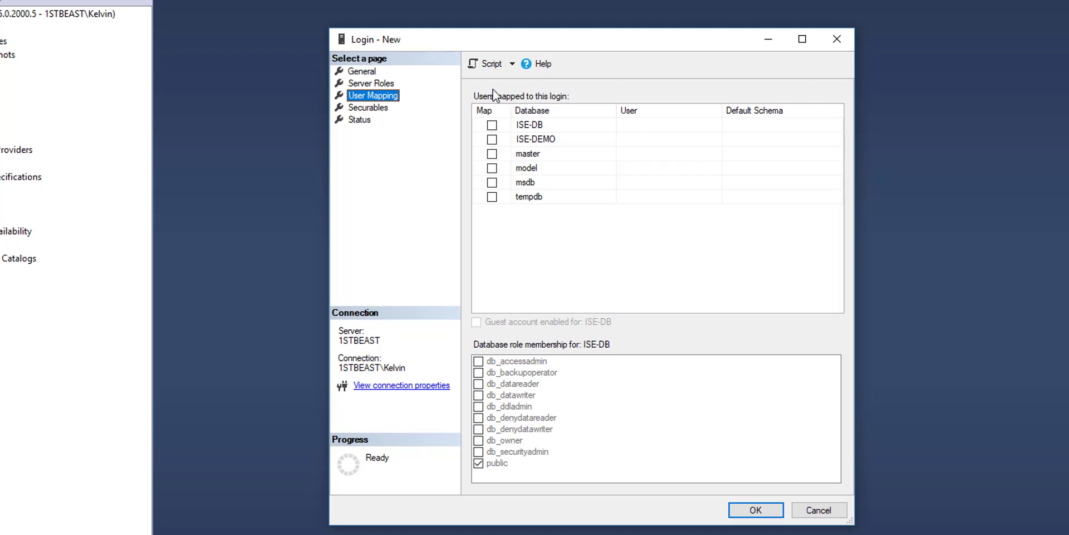
pyautogui.click(492, 139)
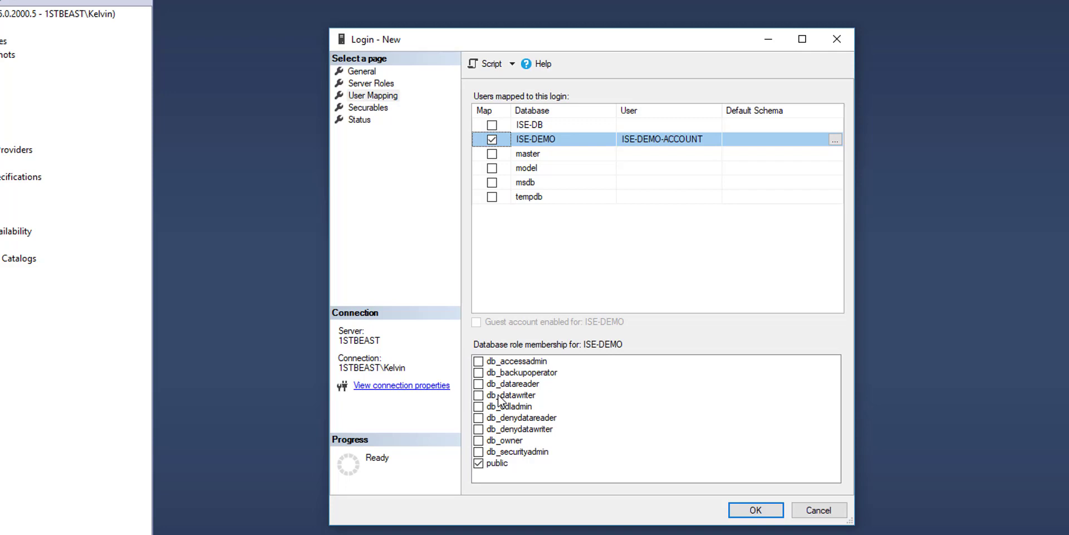
pyautogui.click(834, 140)
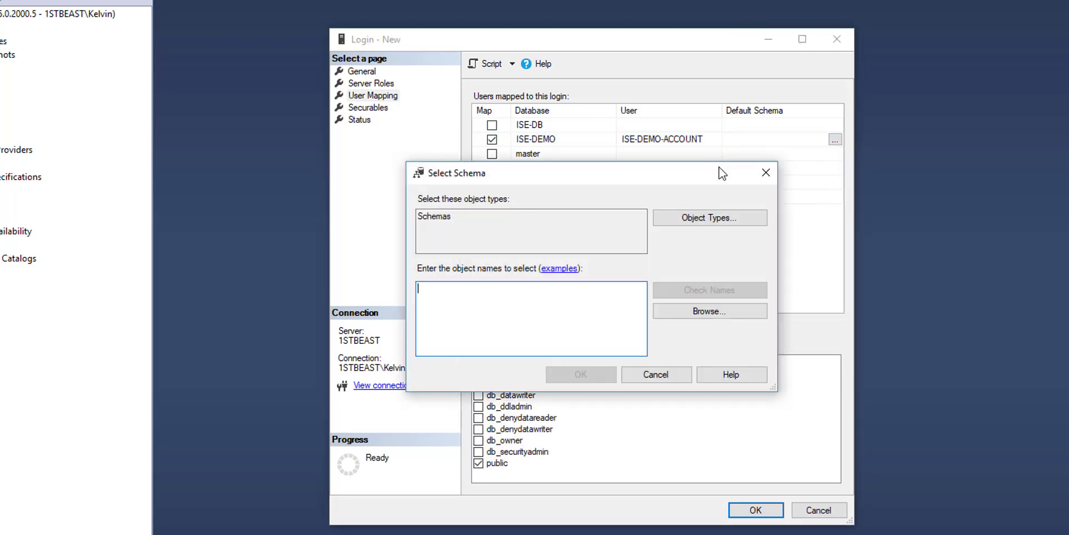
pyautogui.click(664, 379)
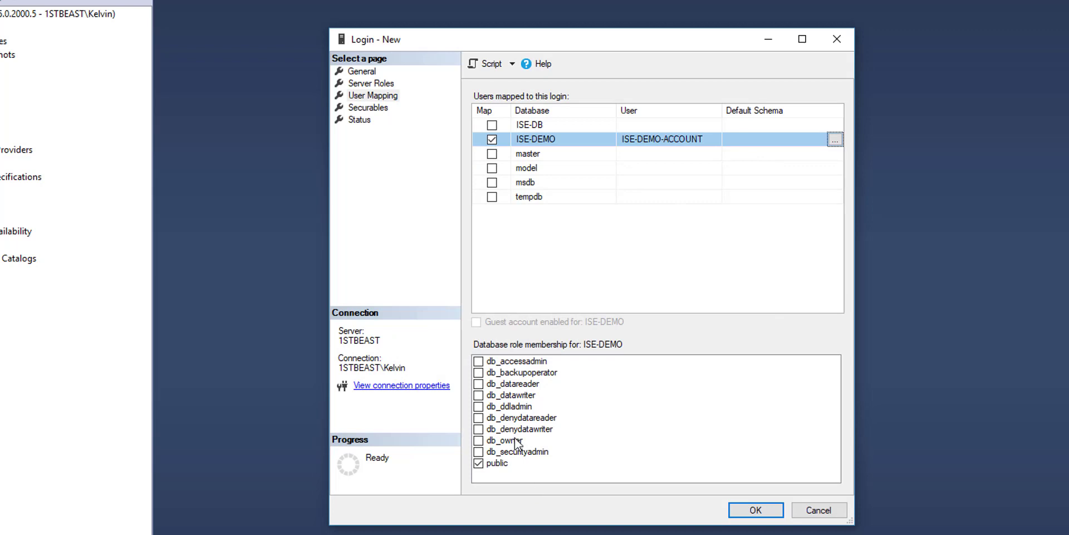
# - Grant the login the db_accessadmin, db_datareader, db_datawriter, db_ddladmin and db_owner roles on the ISE-DEMO database
pyautogui.click(478, 361)
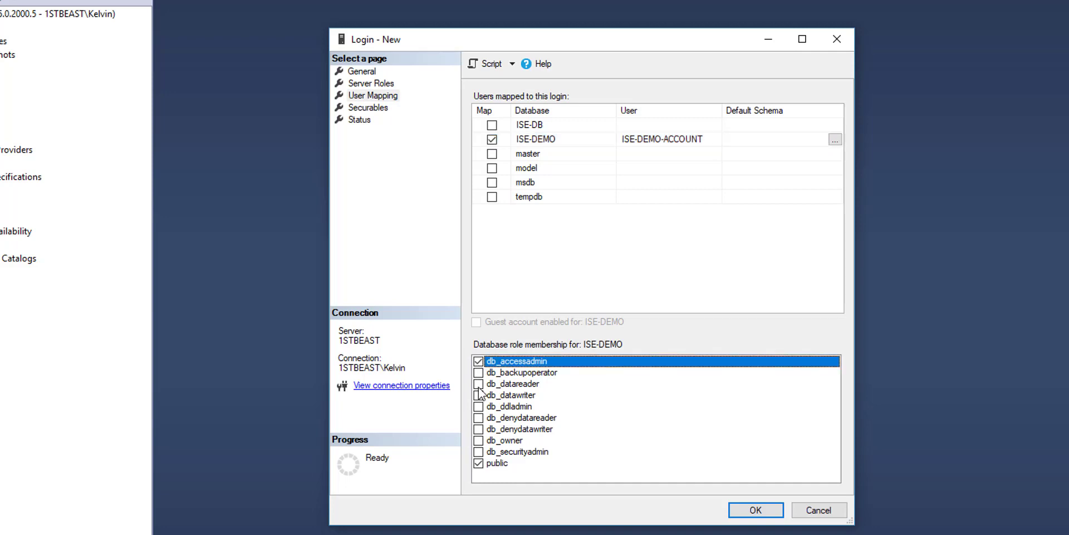
pyautogui.click(479, 384)
pyautogui.click(479, 385)
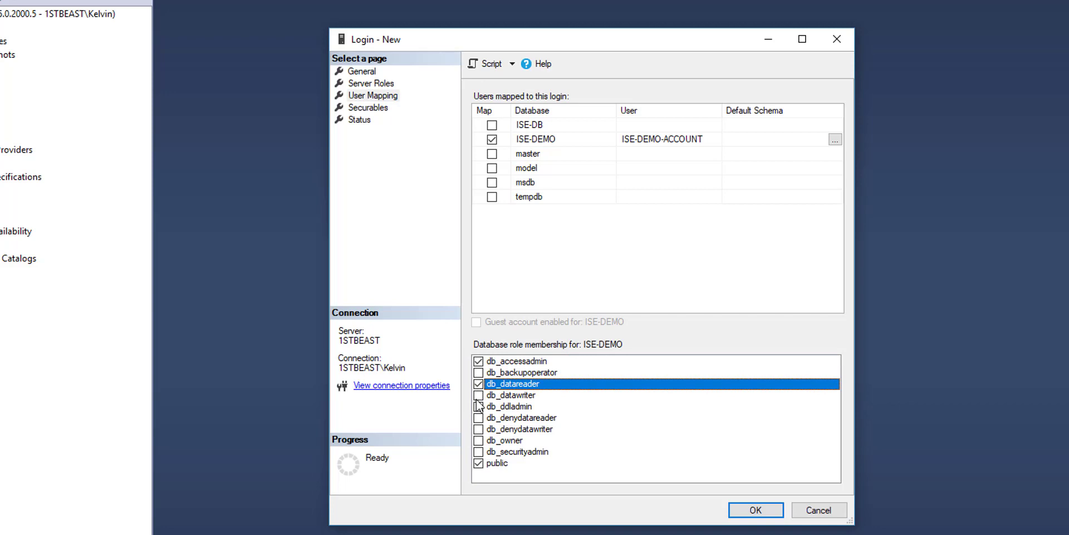
pyautogui.click(478, 395)
pyautogui.click(479, 406)
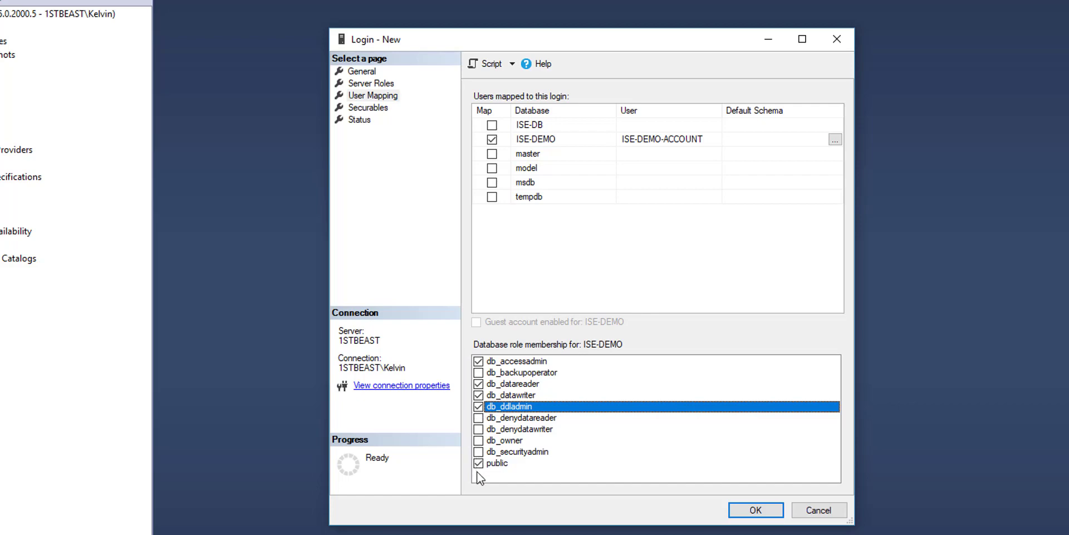
pyautogui.click(478, 440)
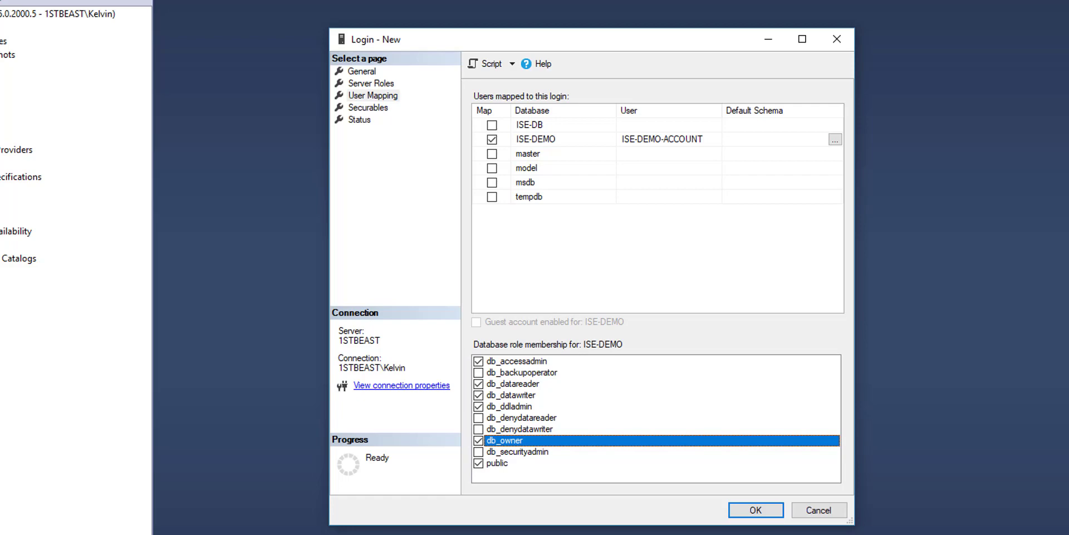
# - Review the new login's securables and status settings and create the login
pyautogui.click(389, 108)
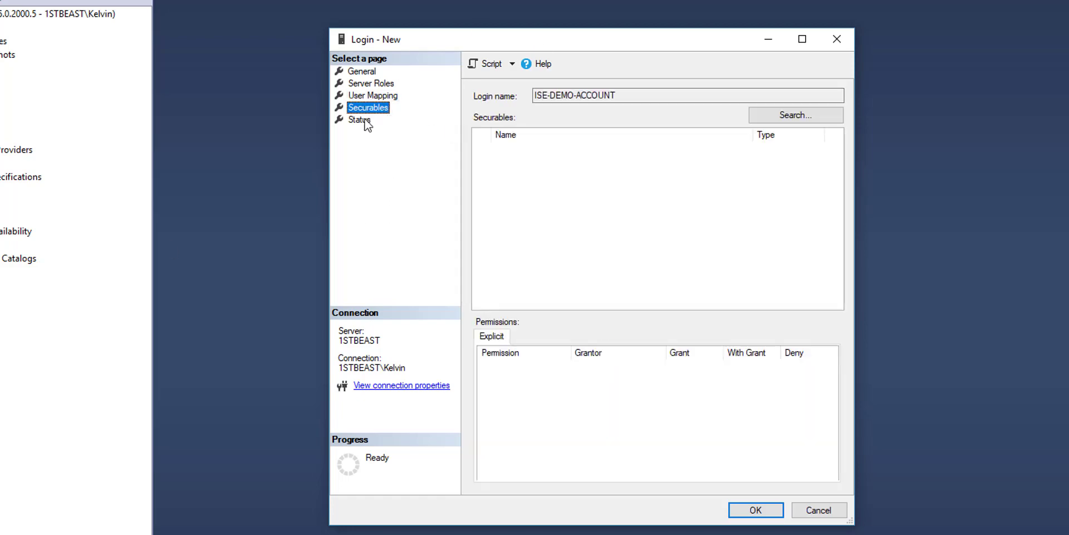
pyautogui.click(362, 119)
pyautogui.click(367, 108)
pyautogui.click(753, 516)
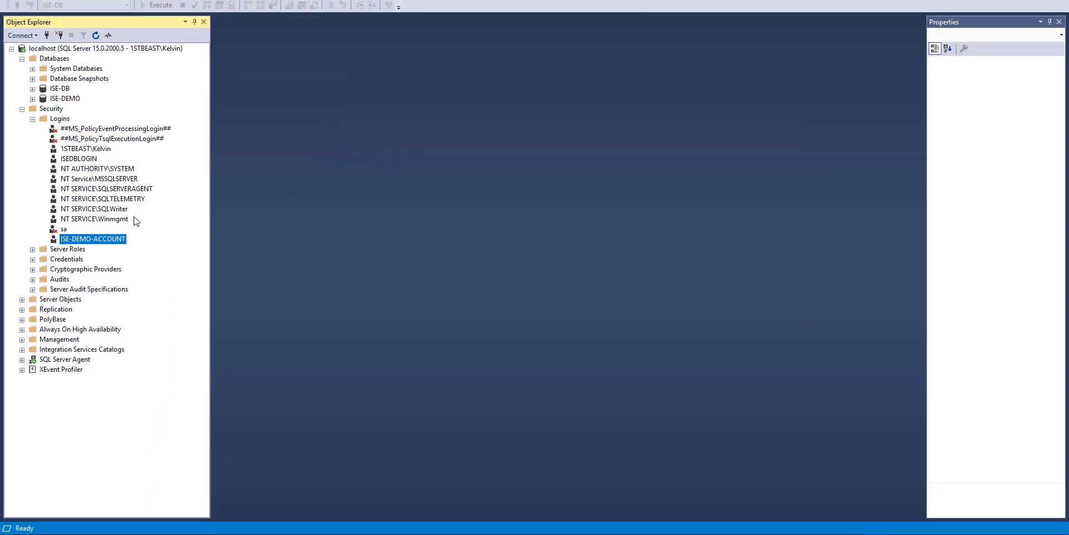
# - Check the user mapping in the ISE-DEMO-ACCOUNT login's properties and close them
pyautogui.doubleClick(81, 241)
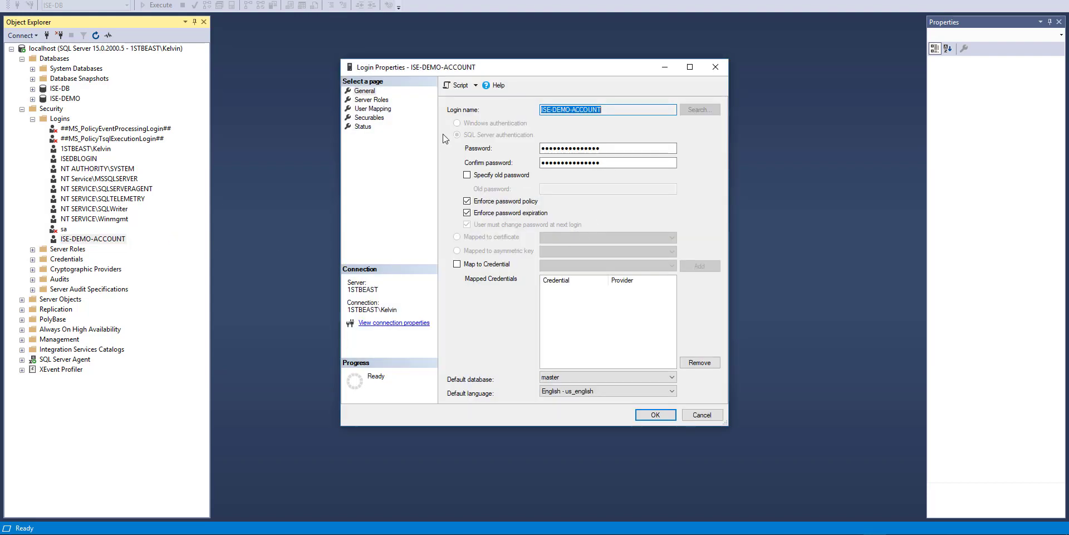
pyautogui.click(361, 110)
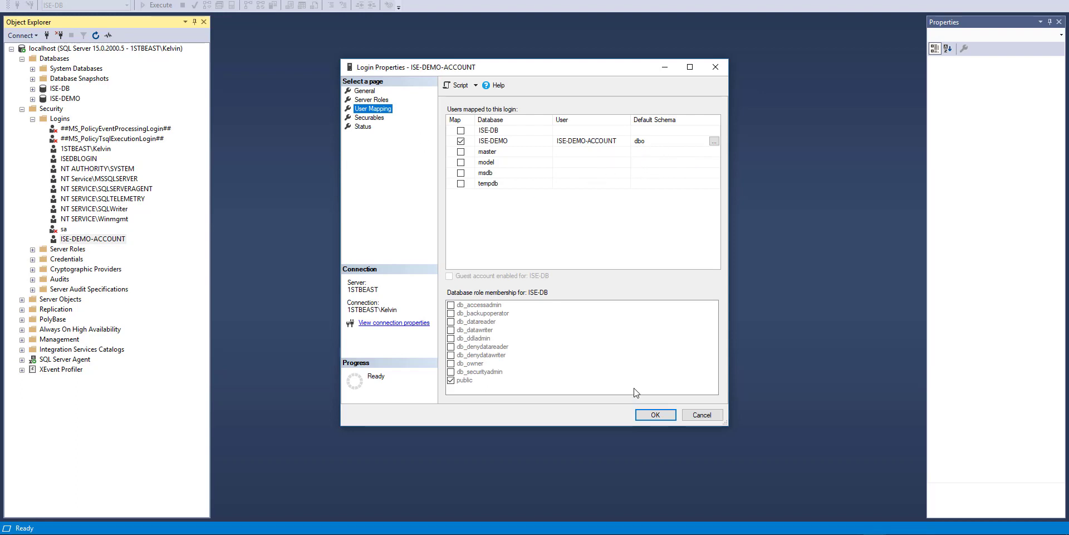
pyautogui.click(651, 417)
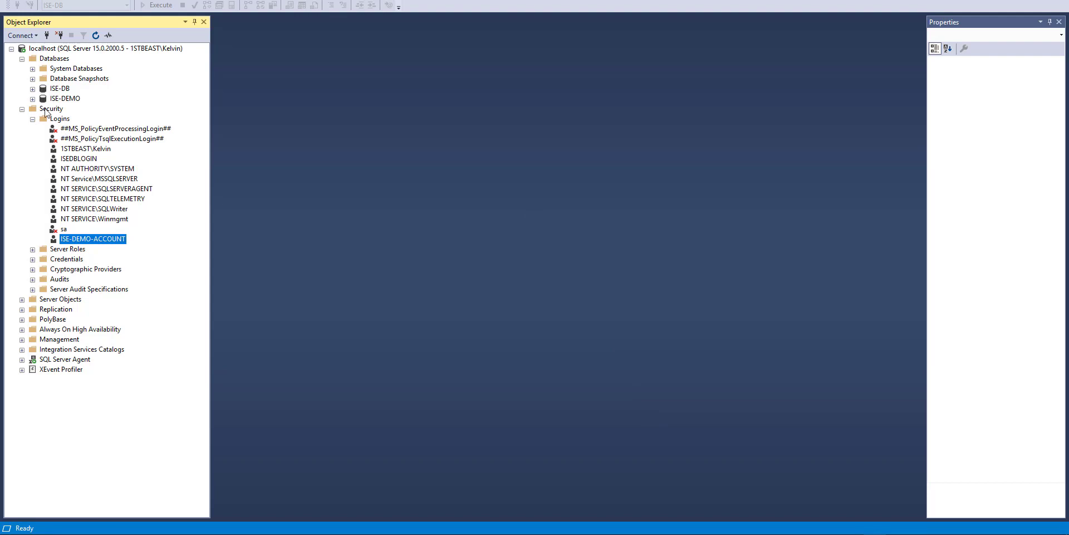
# - Collapse the Security folder and check the server authentication mode in the localhost server's security properties
pyautogui.click(21, 109)
pyautogui.click(64, 49)
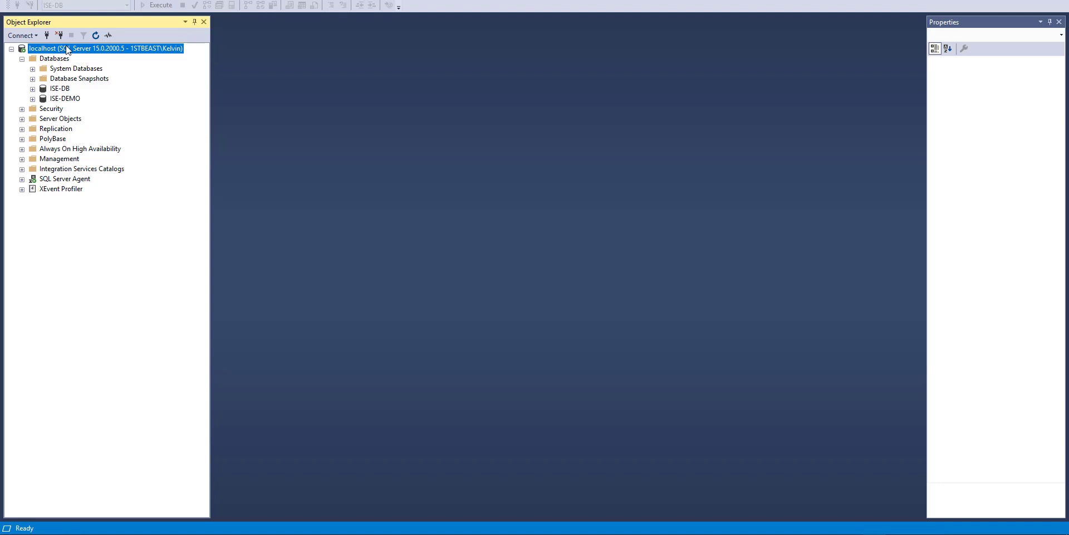
pyautogui.rightClick(70, 49)
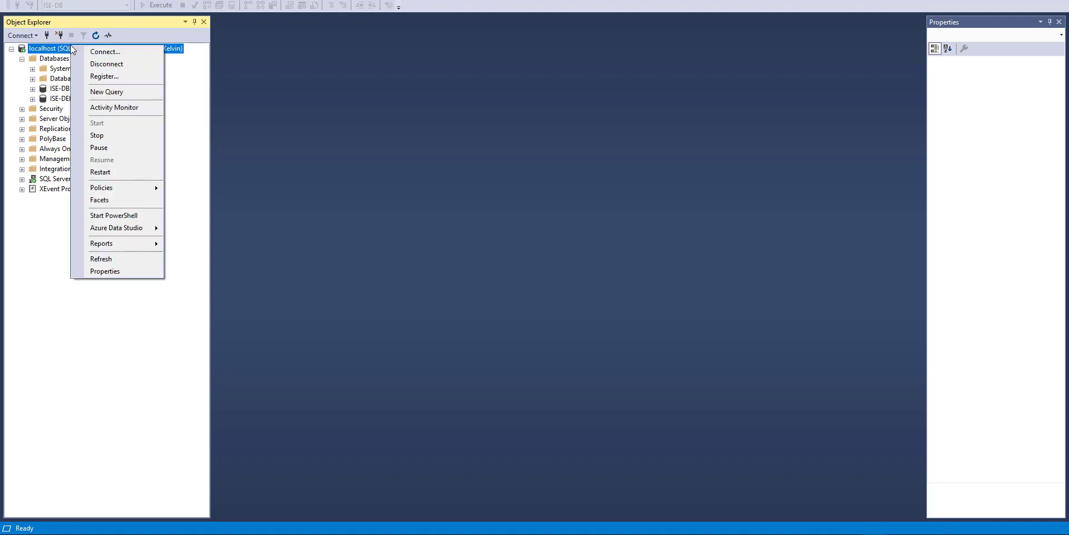
pyautogui.click(55, 50)
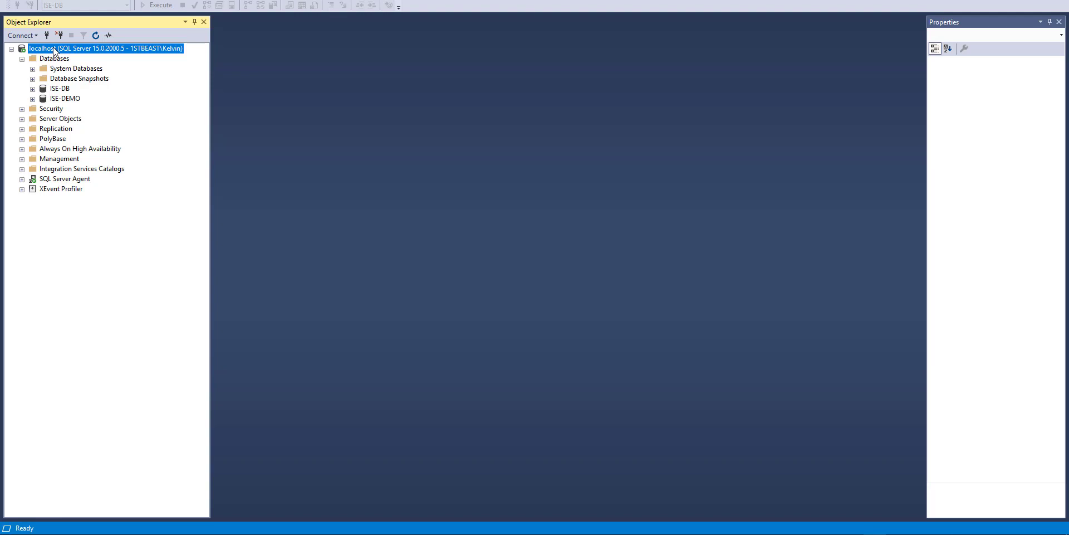
pyautogui.rightClick(74, 49)
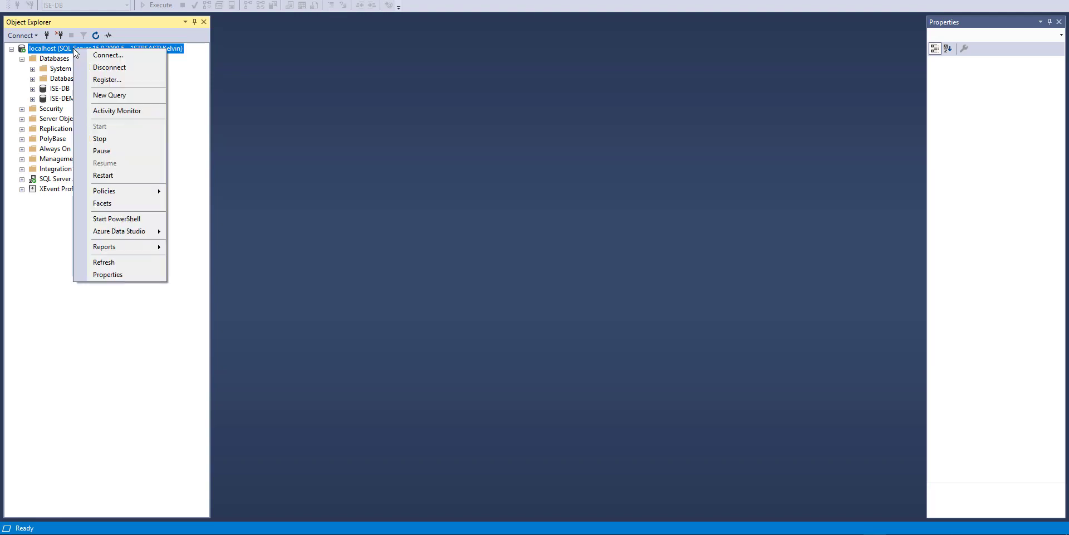
pyautogui.click(119, 274)
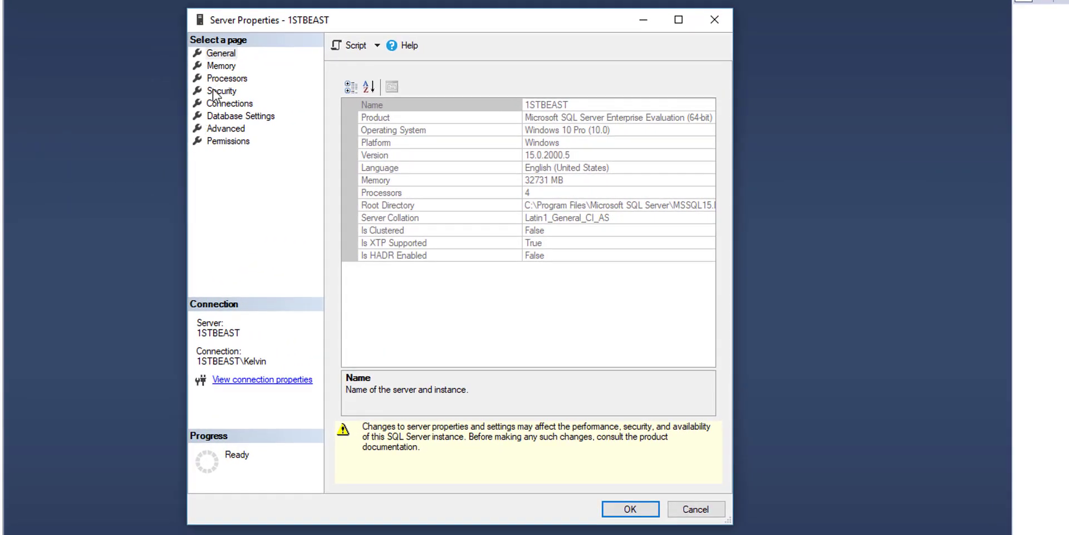
pyautogui.click(217, 92)
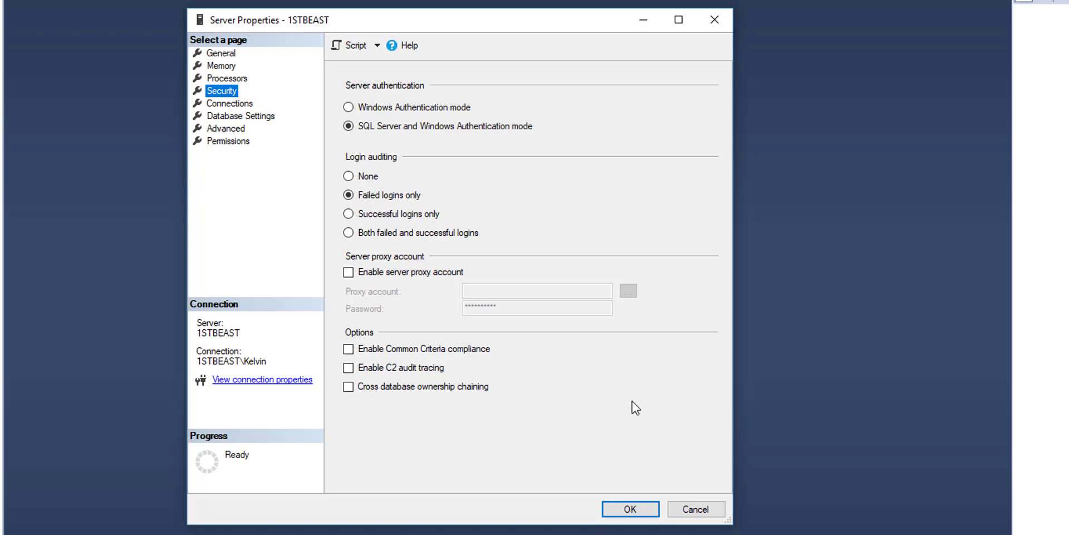
pyautogui.click(628, 508)
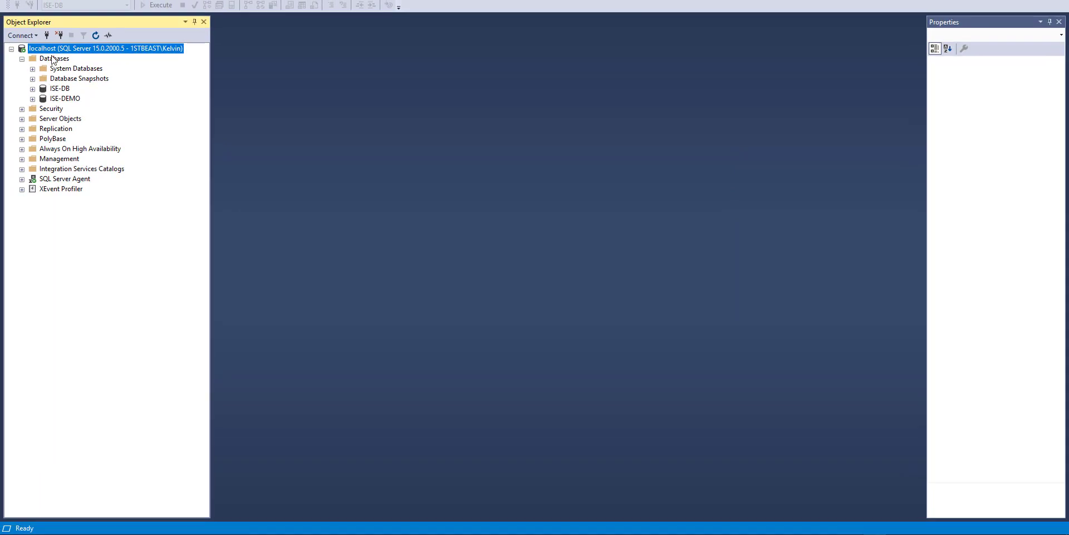
# - Disconnect from the localhost server
pyautogui.rightClick(54, 52)
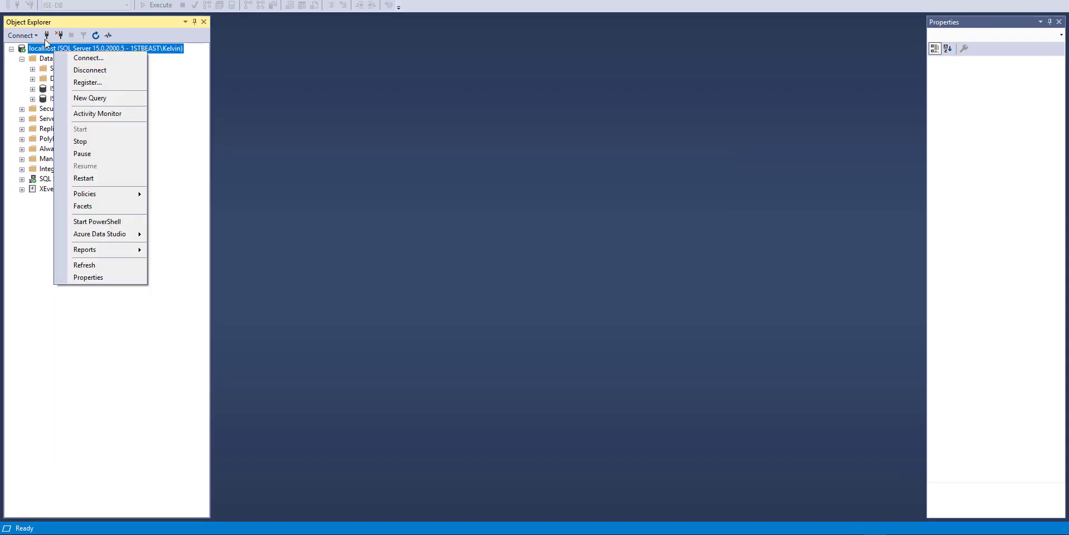
pyautogui.click(42, 48)
pyautogui.rightClick(40, 48)
pyautogui.click(63, 69)
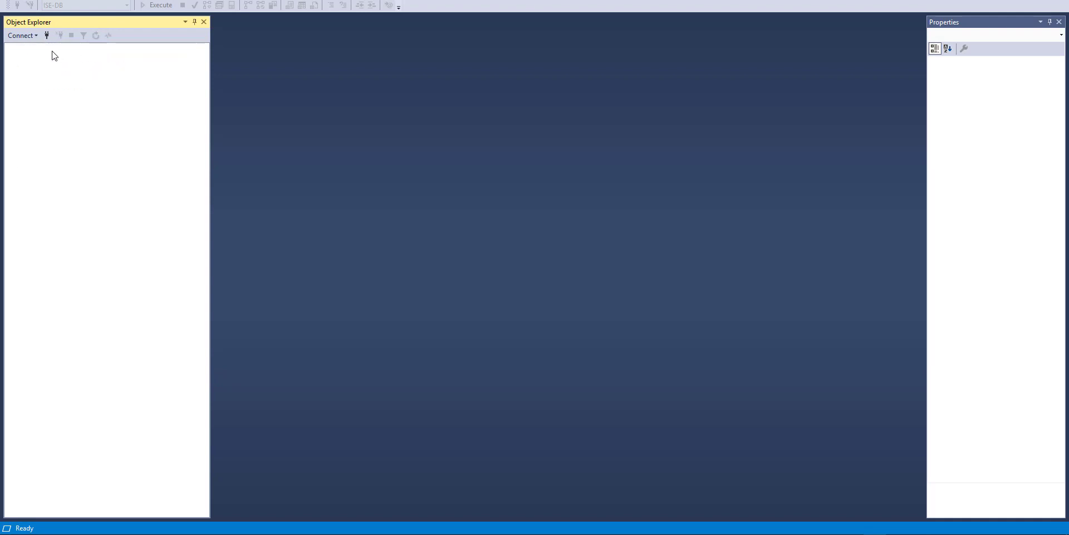
# - Start a new Database Engine connection to localhost using SQL Server Authentication
pyautogui.click(26, 37)
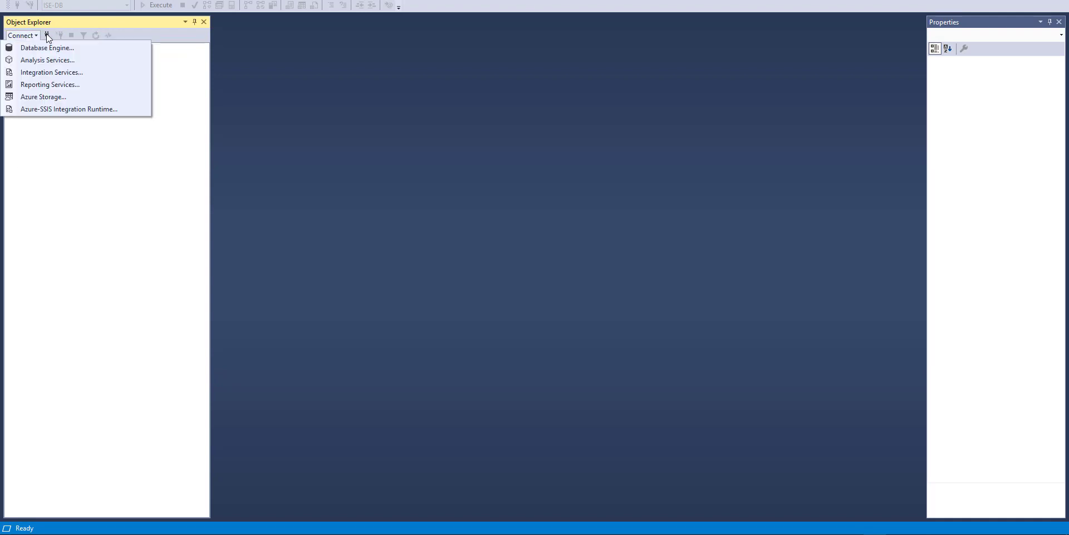
pyautogui.click(32, 47)
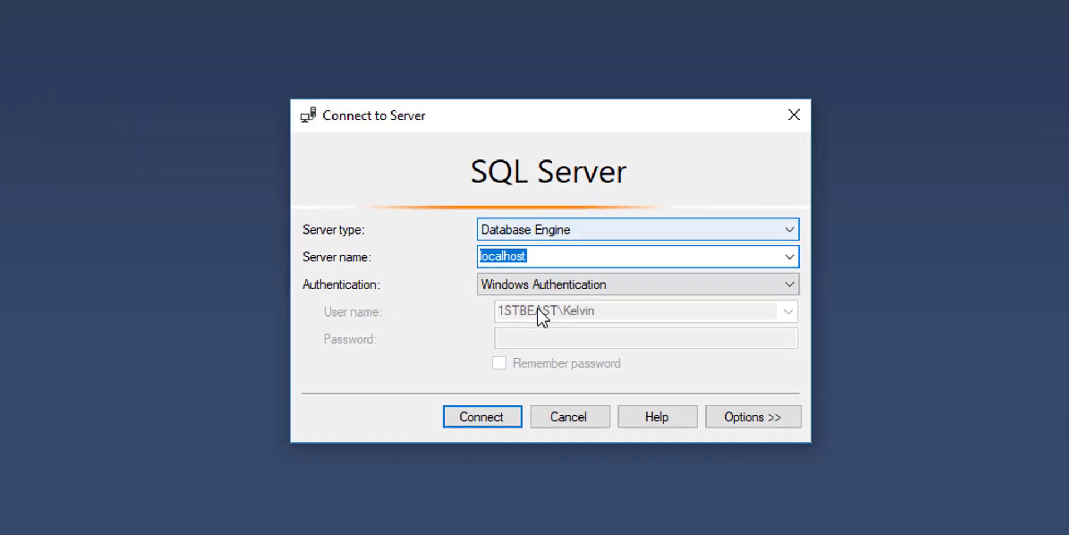
pyautogui.click(534, 246)
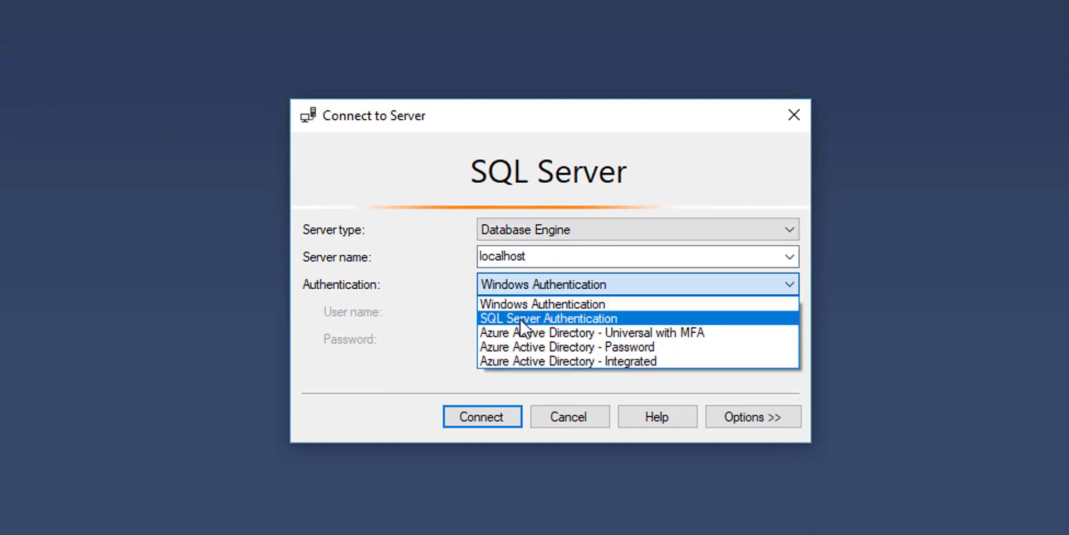
pyautogui.click(554, 318)
pyautogui.click(535, 259)
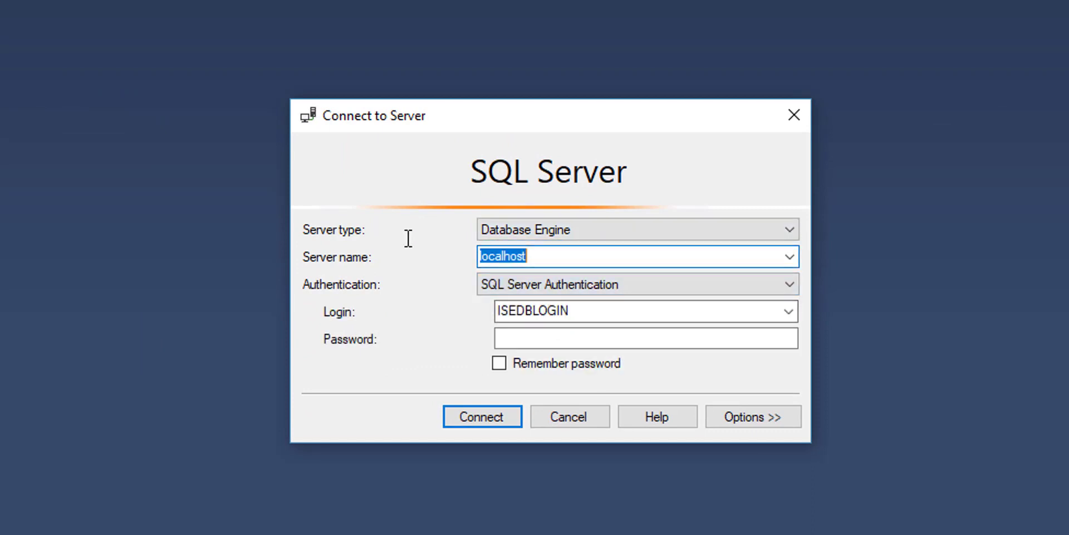
pyautogui.click(562, 257)
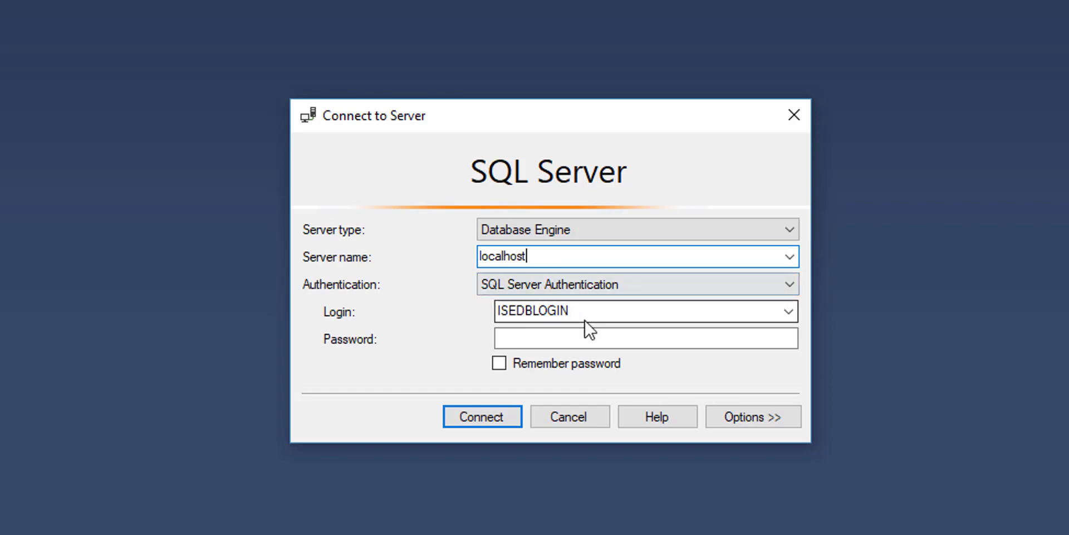
# - Set the connection's login to ISE-DEMO-ACCOUNT
pyautogui.click(530, 313)
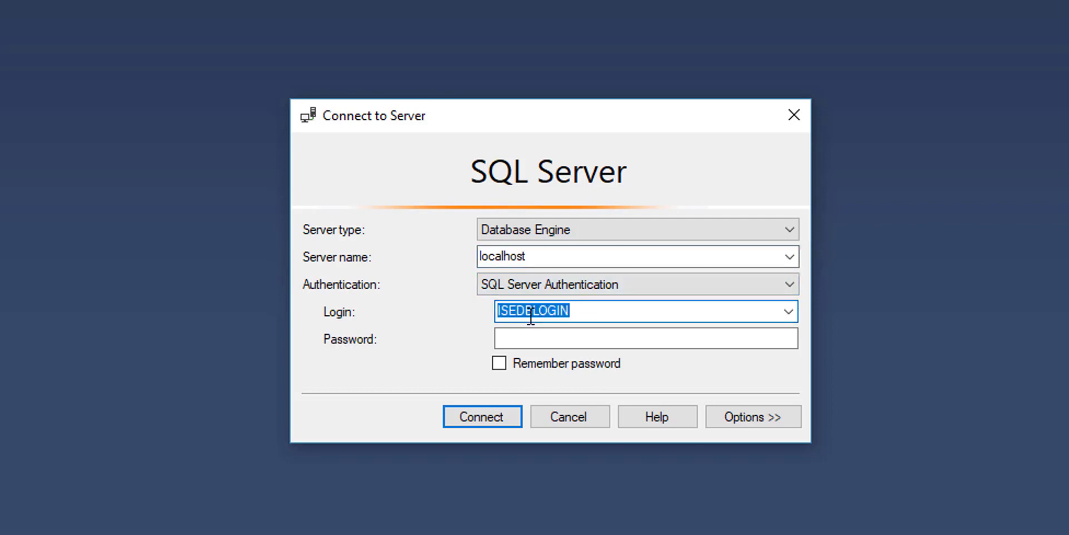
pyautogui.write('ISE-DE')
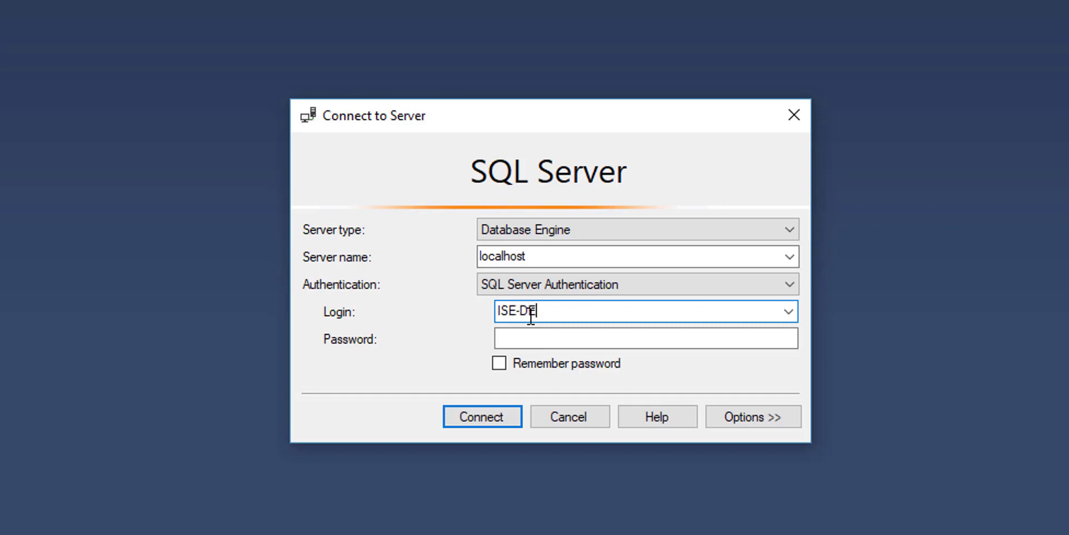
pyautogui.write('MO_ACCOUN')
pyautogui.press('BackSpace')
pyautogui.press('BackSpace')
pyautogui.press('BackSpace')
pyautogui.press('BackSpace')
pyautogui.press('BackSpace')
pyautogui.press('BackSpace')
pyautogui.write('ACCOUNT')
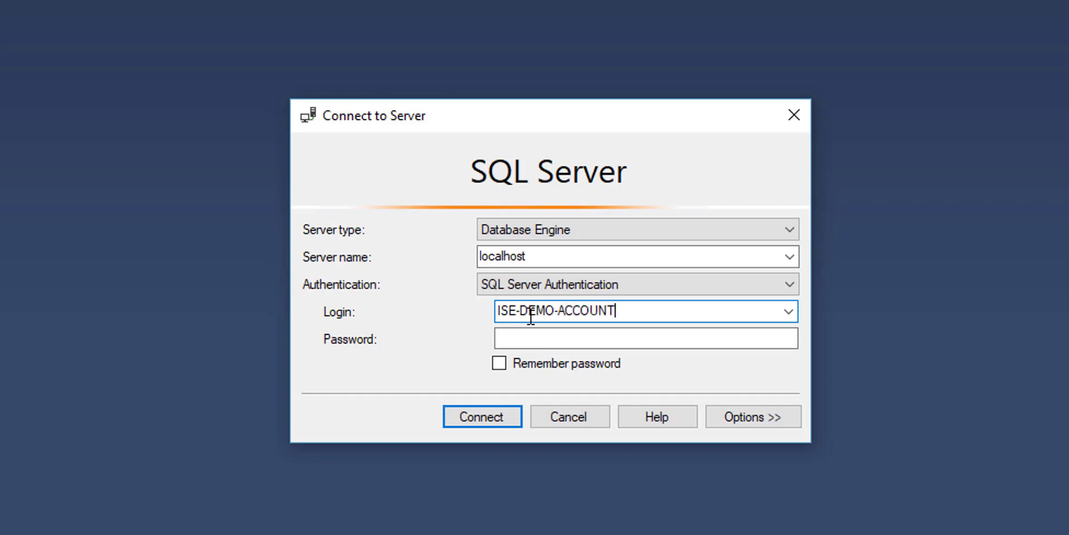
# - Enter the login's password and connect to the server
pyautogui.press('Tab')
pyautogui.write('*****')
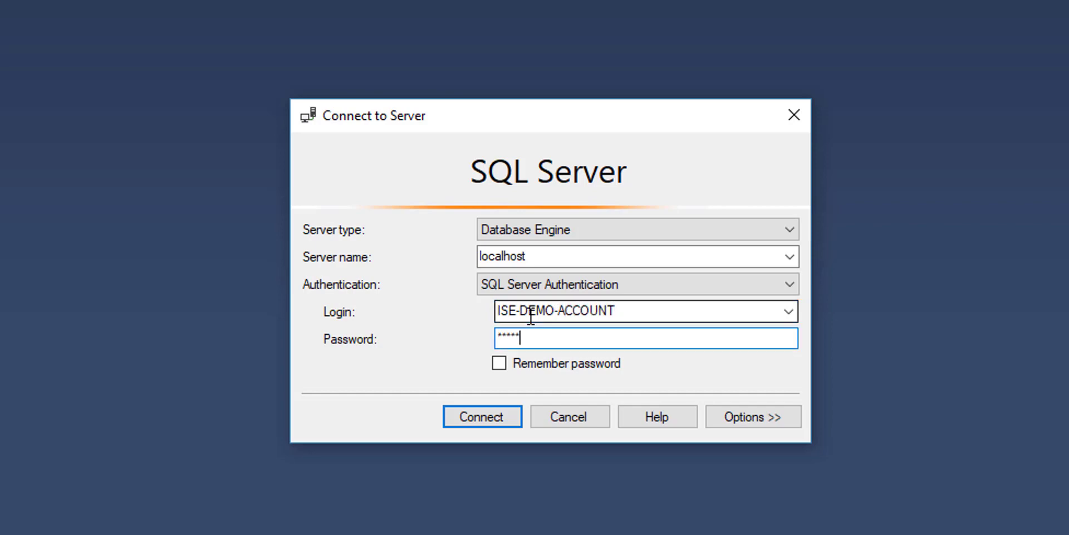
pyautogui.click(476, 423)
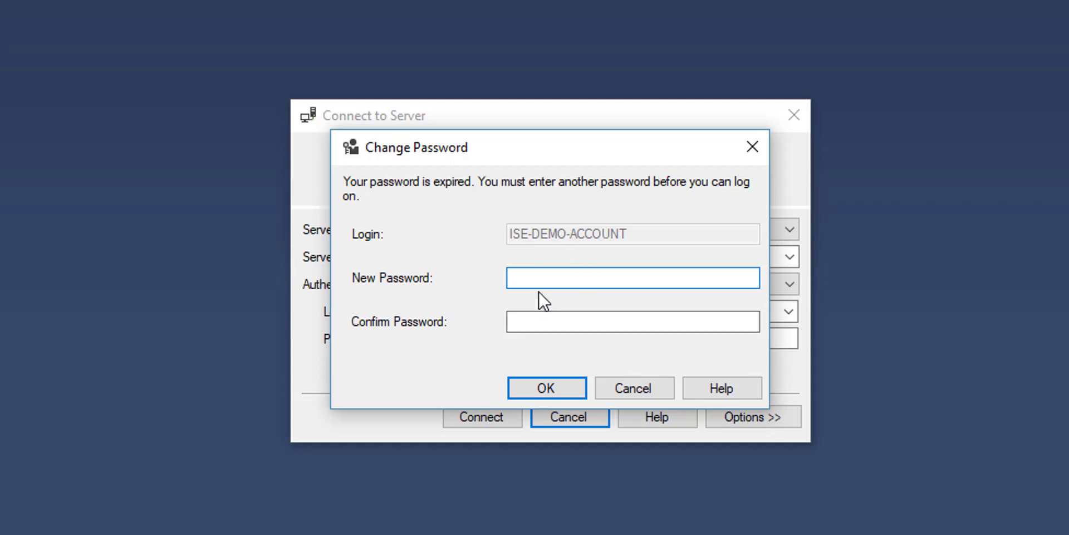
# - Enter a new password for the login, repeat it in the confirmation field and submit the change
pyautogui.write('*******')
pyautogui.press('Tab')
pyautogui.write('********')
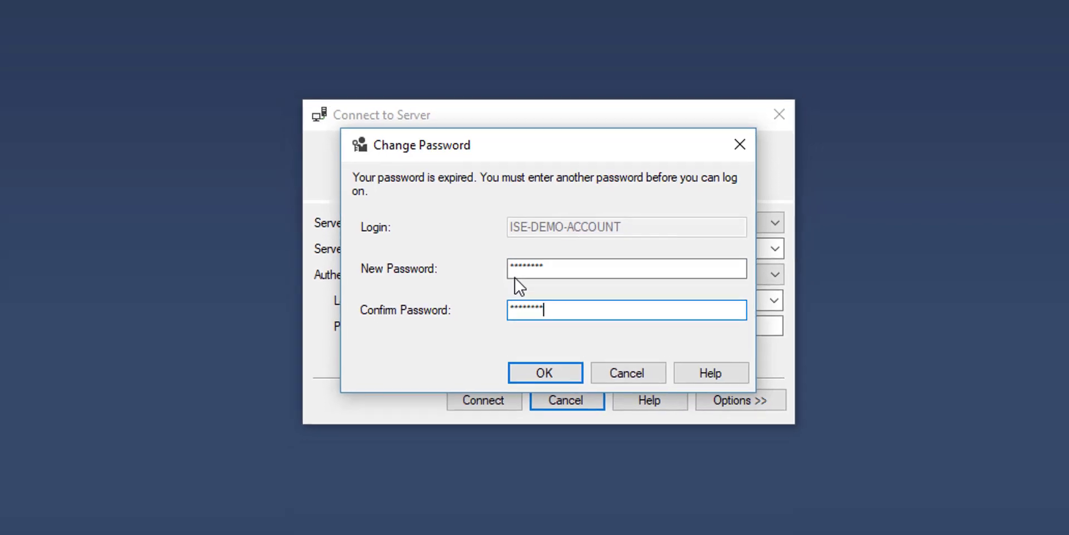
pyautogui.click(547, 387)
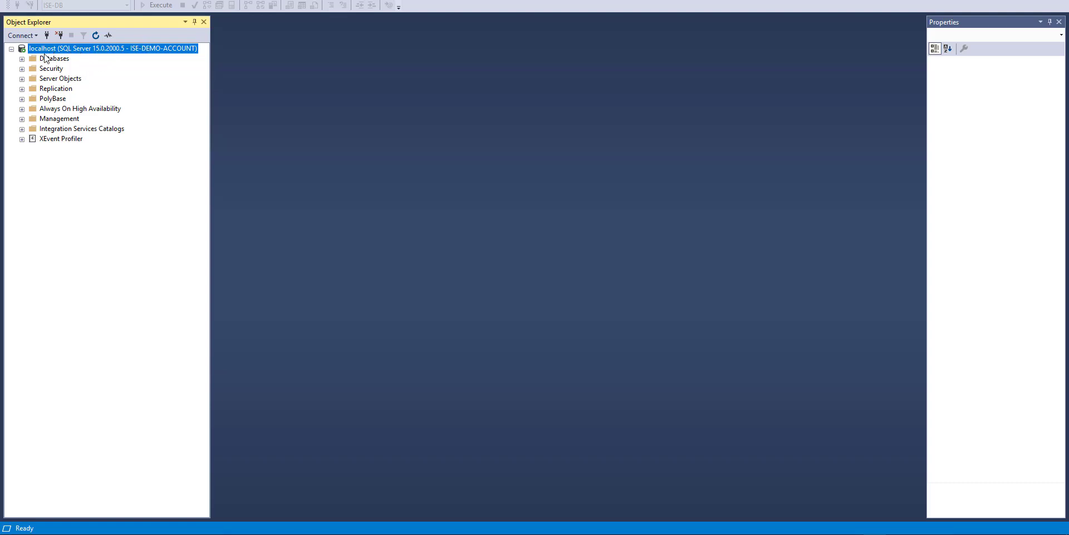
# - Expand the databases and security logins, and examine the user mapping in ISE-DEMO-ACCOUNT's login properties
pyautogui.click(22, 58)
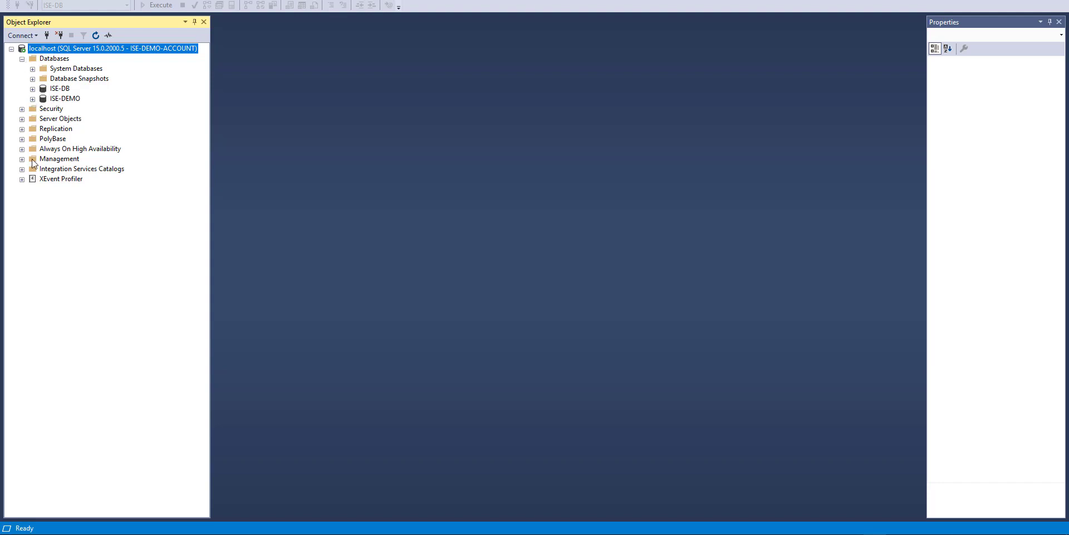
pyautogui.click(22, 109)
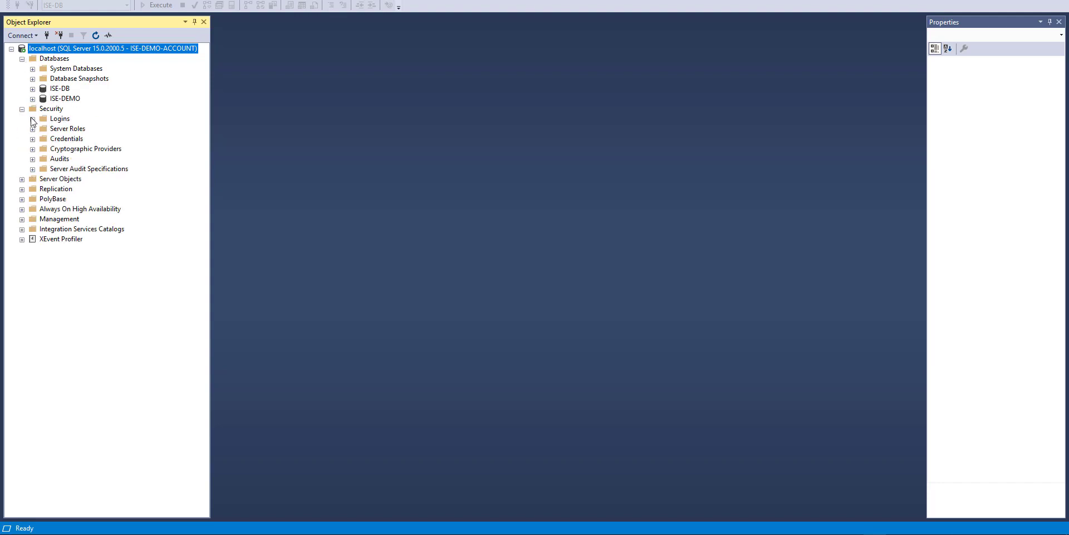
pyautogui.click(32, 119)
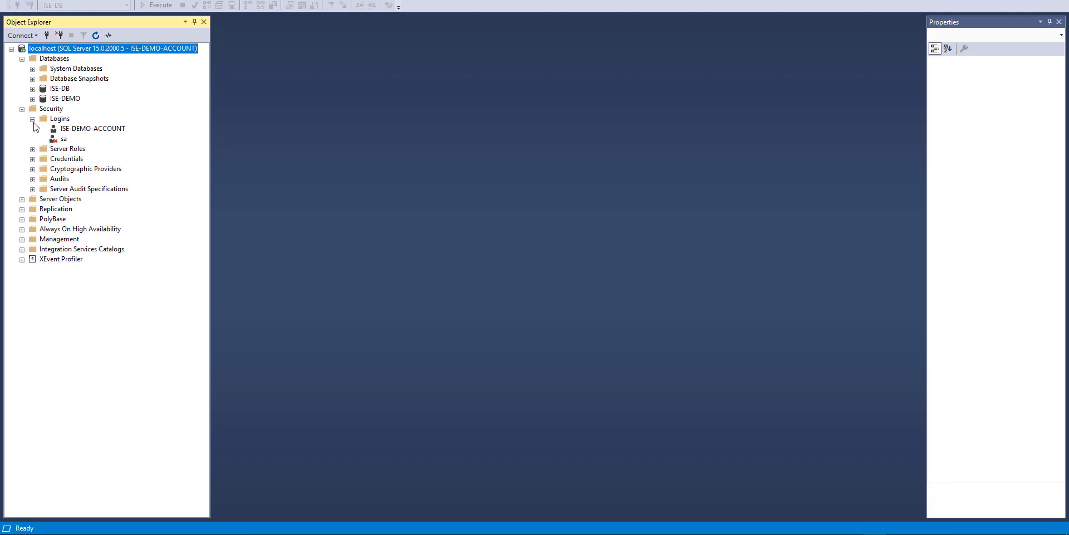
pyautogui.doubleClick(93, 128)
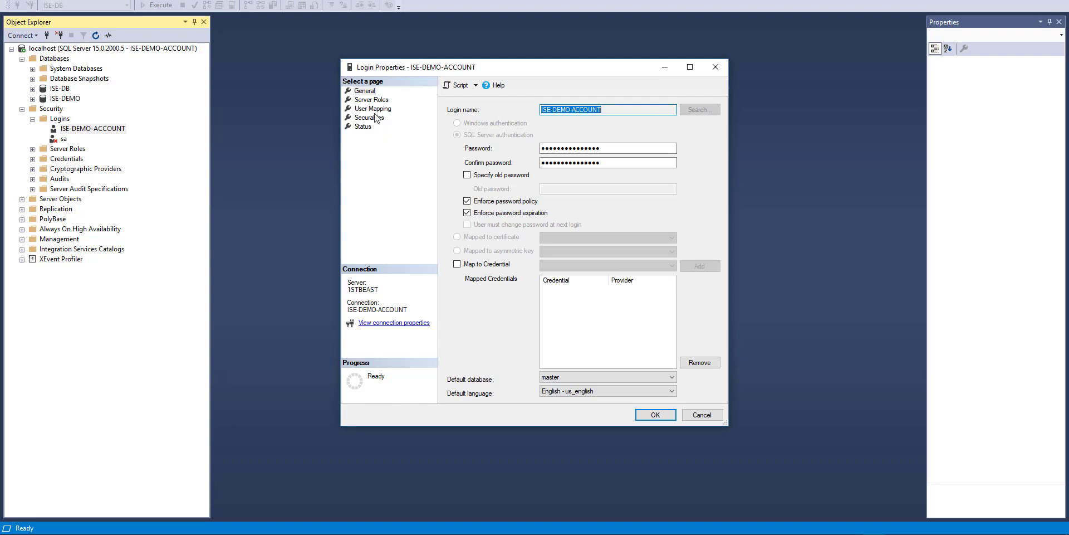
pyautogui.click(375, 111)
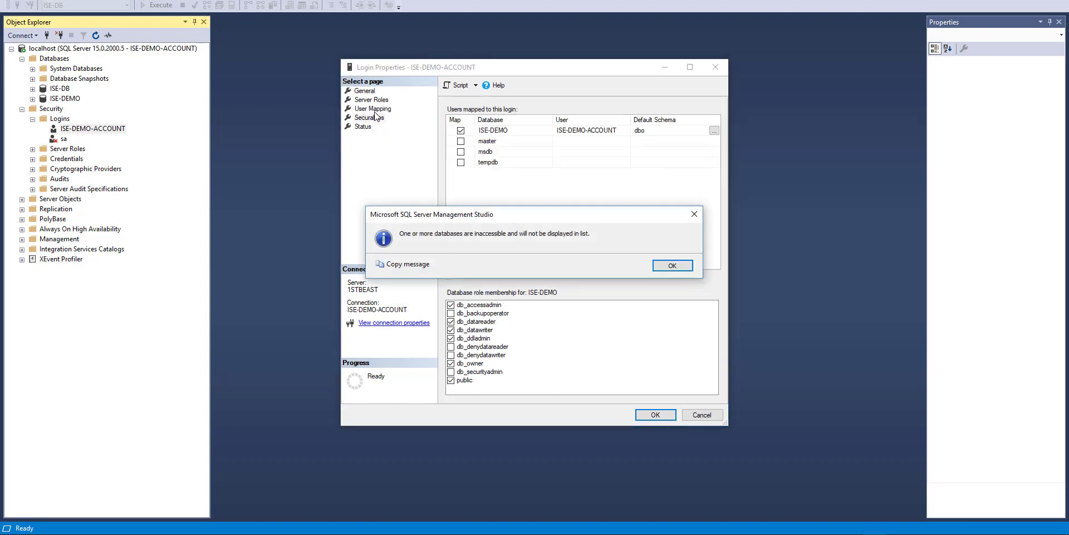
# - Dismiss the inaccessible-databases notice, close the login properties without changes and collapse the server's Security folder
pyautogui.click(672, 266)
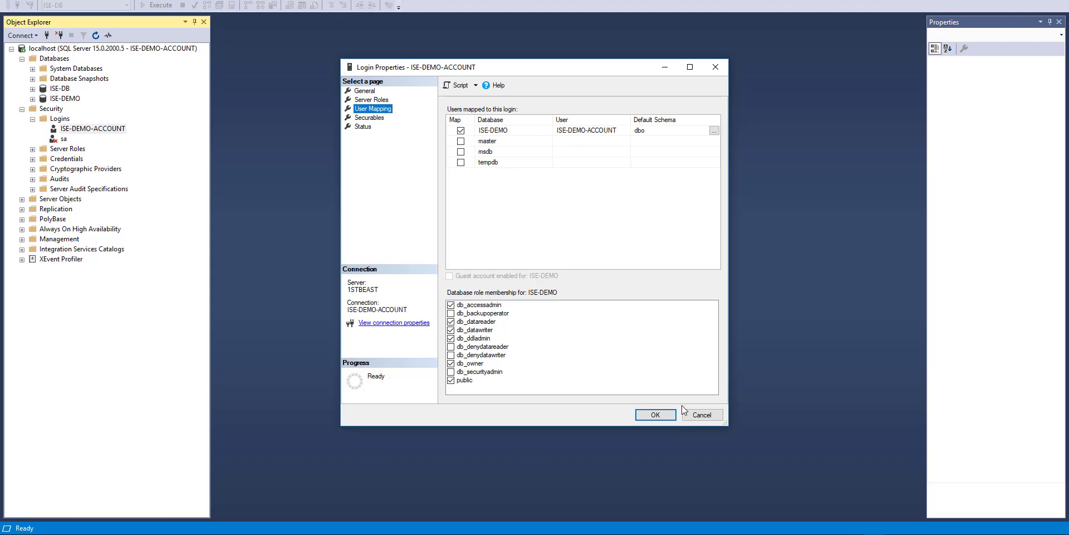
pyautogui.click(700, 415)
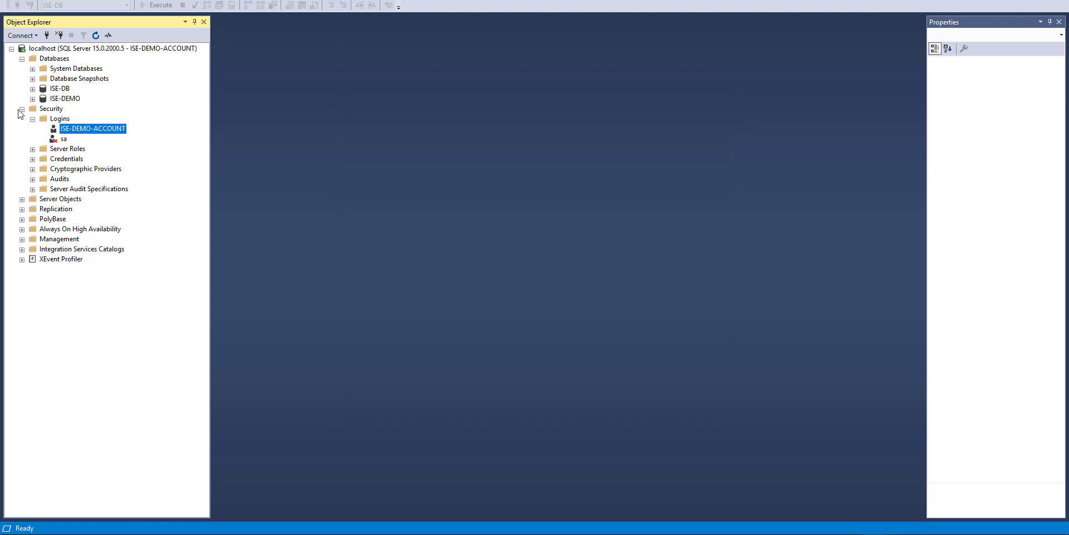
pyautogui.click(22, 109)
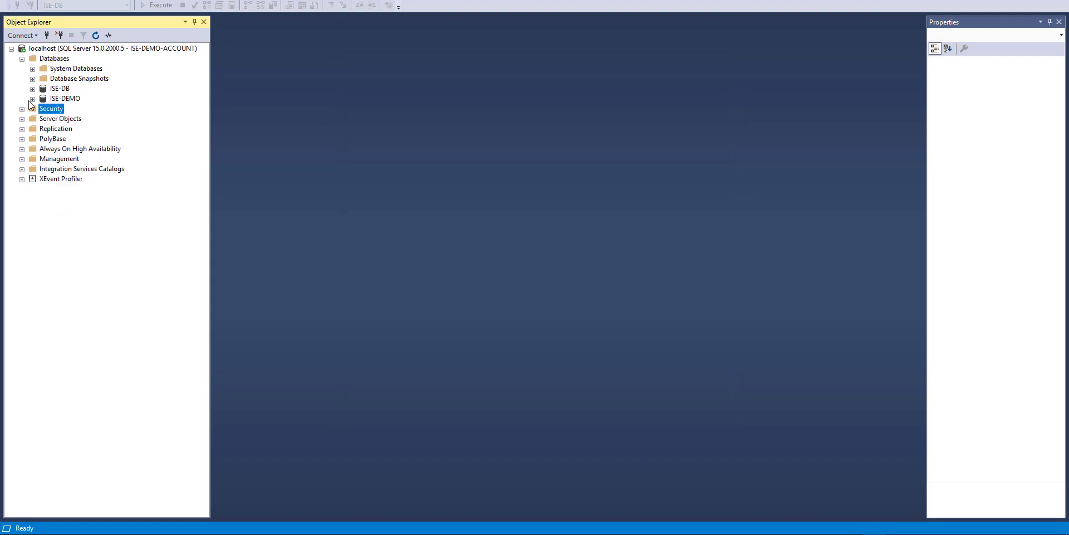
# - Expand the ISE-DEMO database down to its Tables folder and start a new standard table there
pyautogui.click(32, 98)
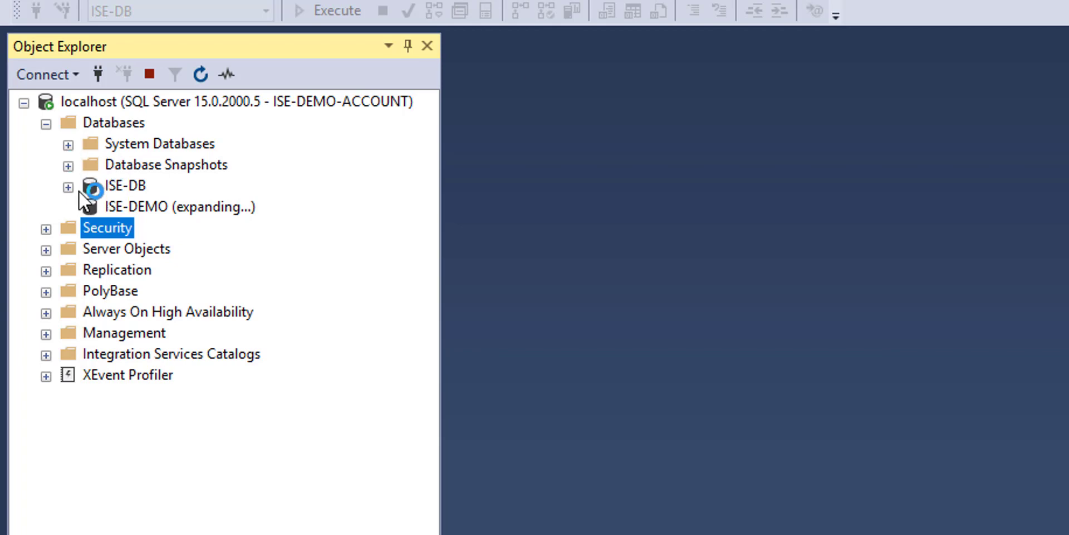
pyautogui.click(151, 212)
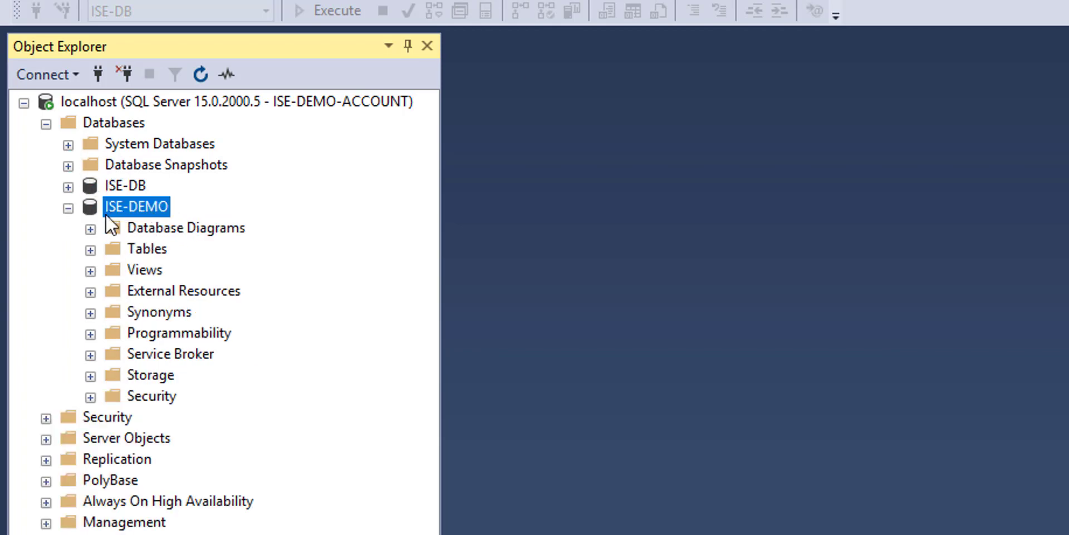
pyautogui.click(91, 251)
pyautogui.click(130, 252)
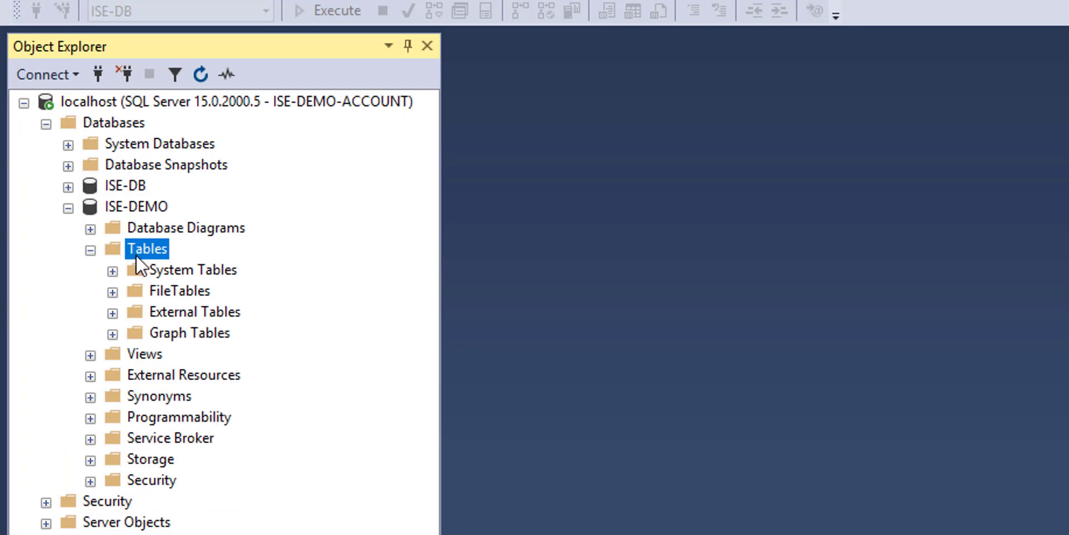
pyautogui.rightClick(136, 255)
pyautogui.moveTo(167, 268)
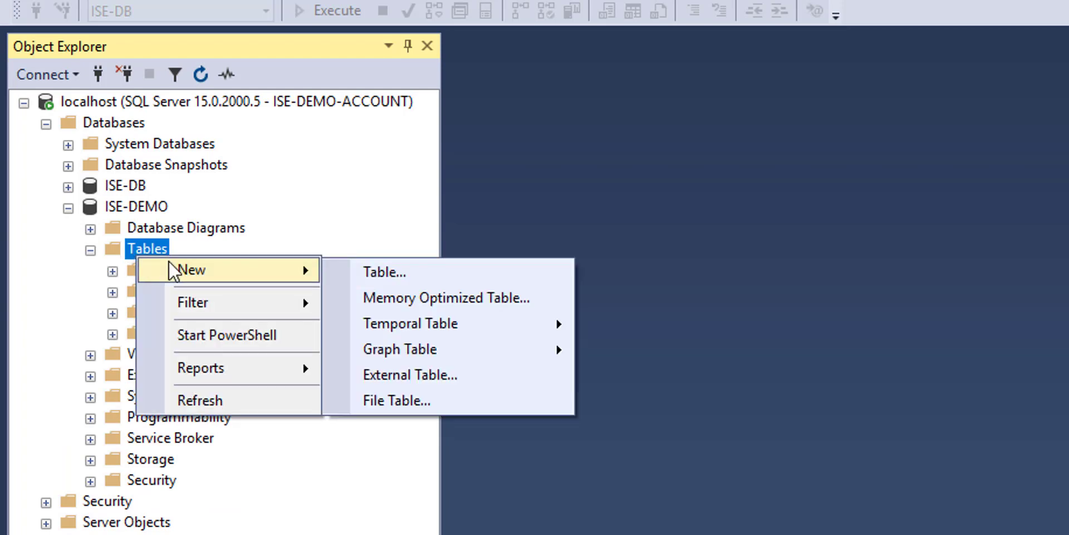
pyautogui.click(378, 273)
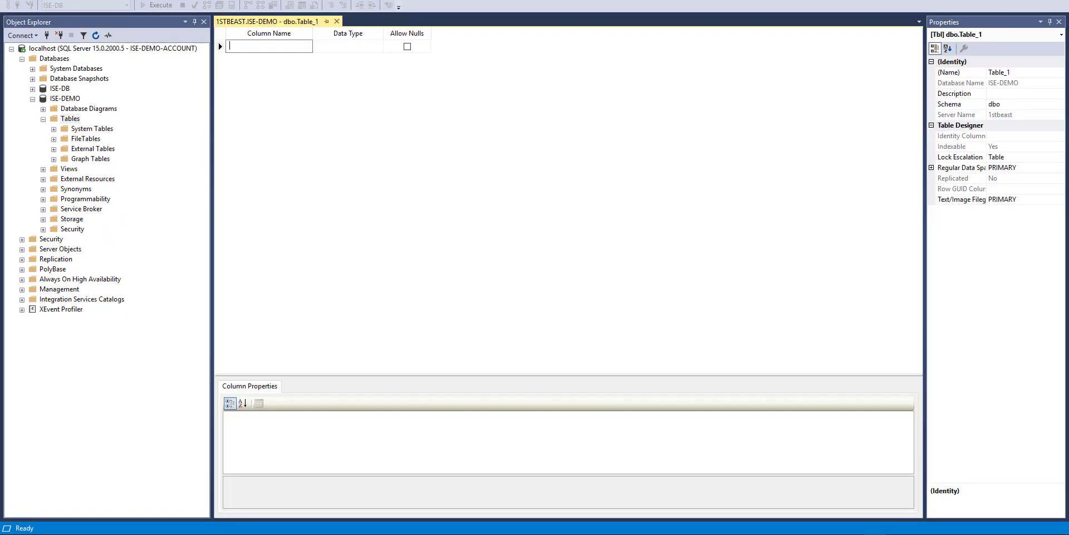
# - Define the first column as Group_ID with data type int and disallow nulls
pyautogui.click(266, 47)
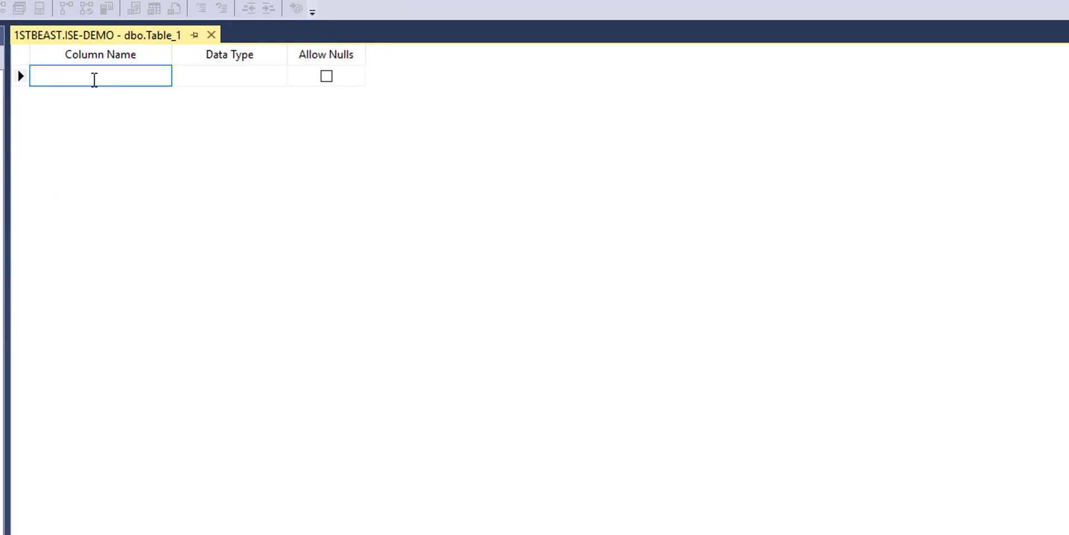
pyautogui.write('Group_ID')
pyautogui.press('Tab')
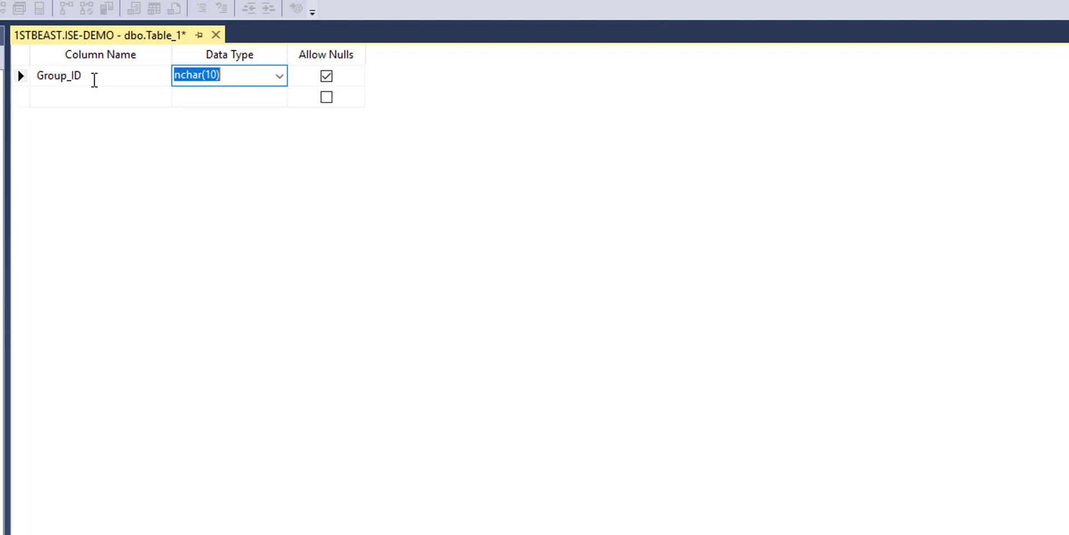
pyautogui.write('int')
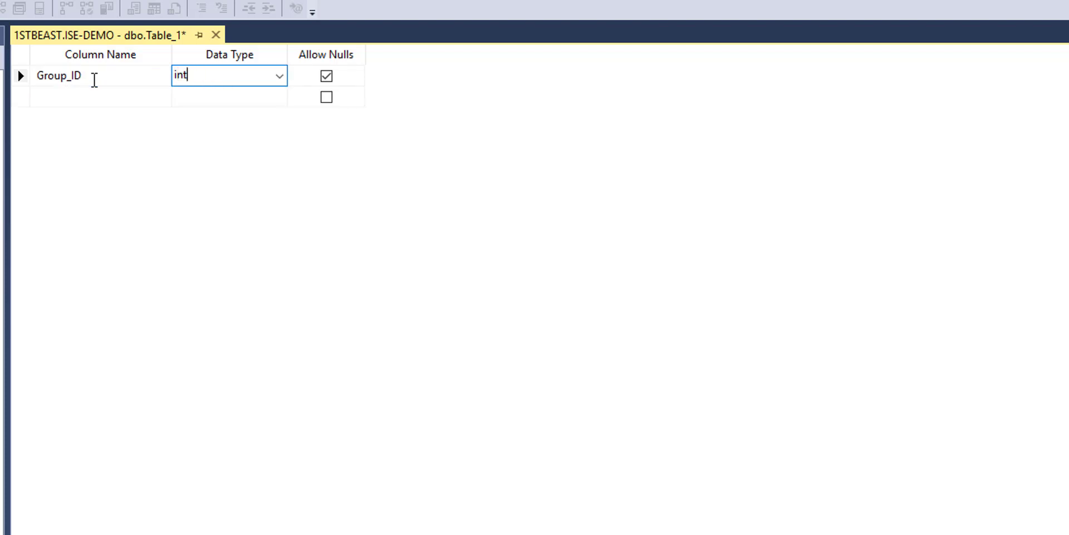
pyautogui.click(327, 77)
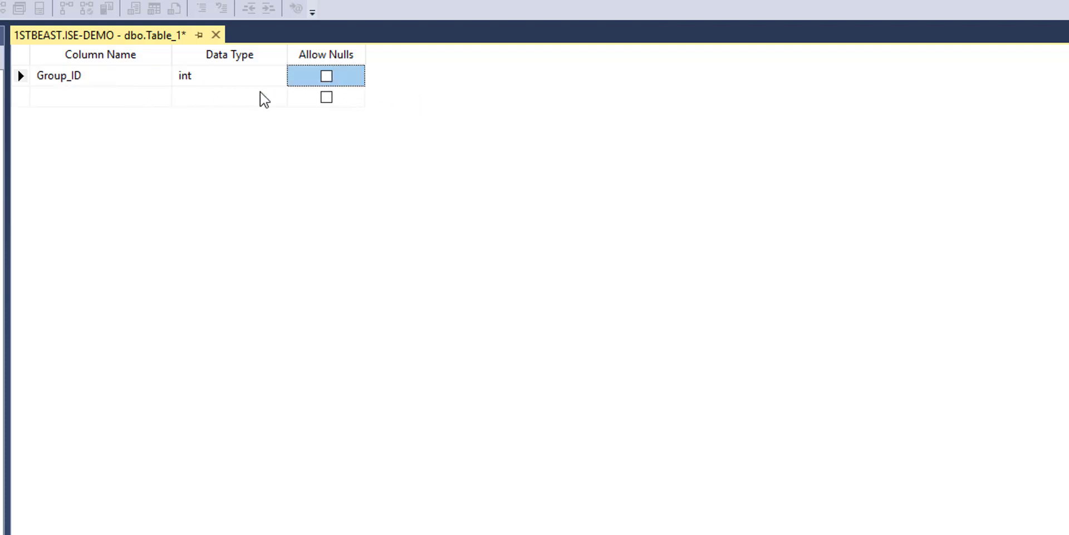
# - Add a second column Group_Name with data type varchar(MAX) and disallow nulls
pyautogui.click(127, 97)
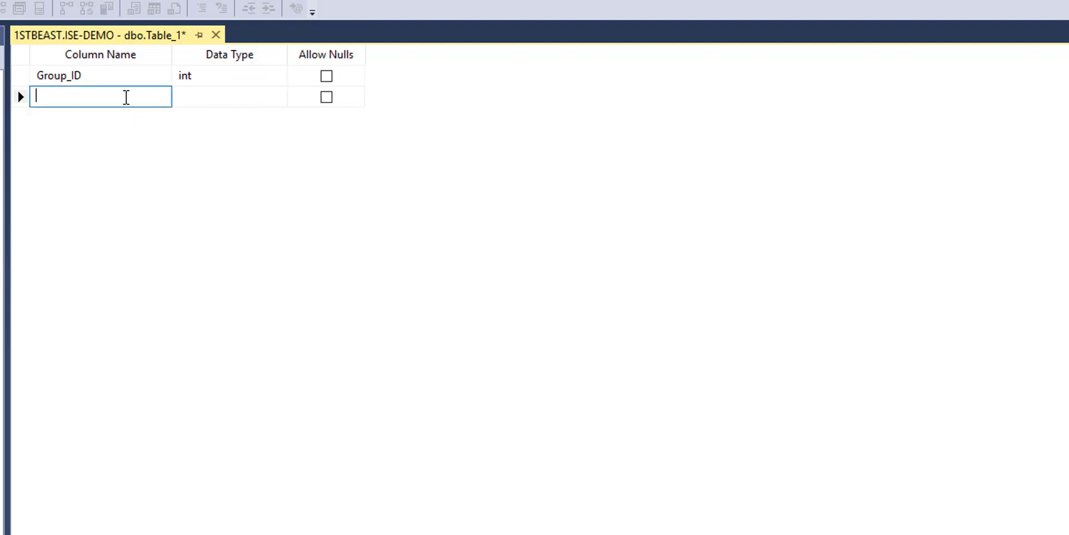
pyautogui.write('Group_Name')
pyautogui.press('Tab')
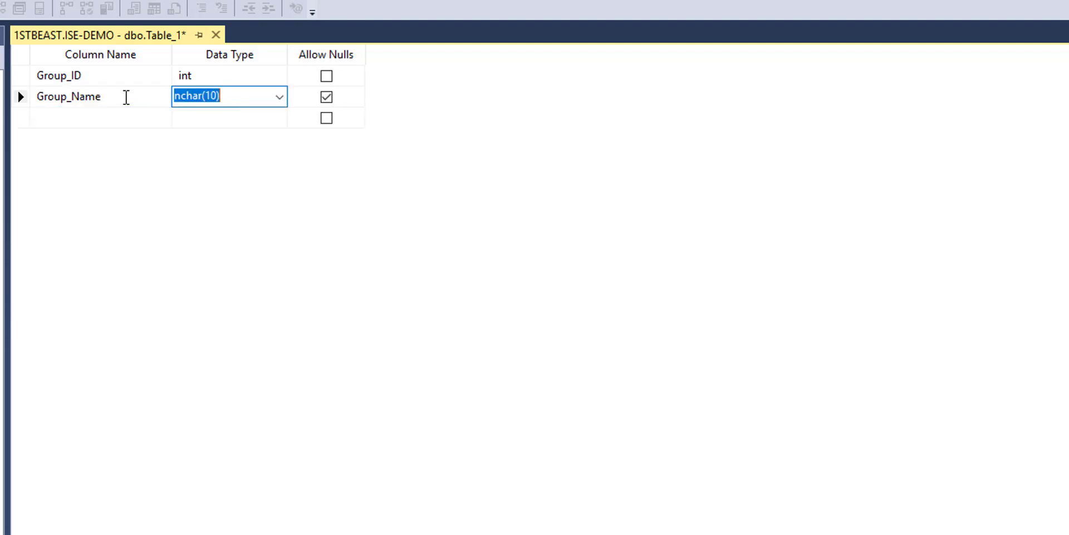
pyautogui.write('varcha')
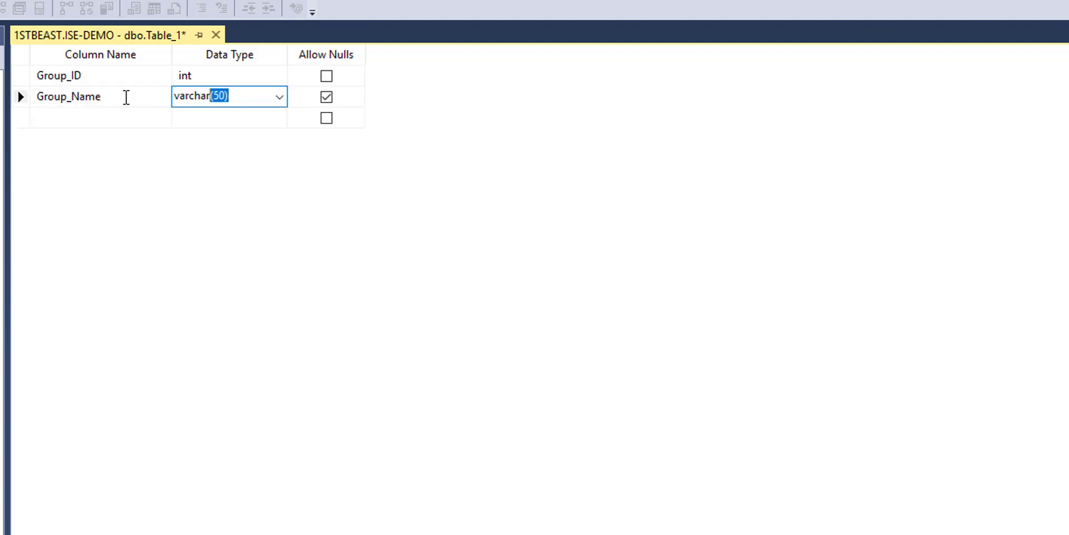
pyautogui.write('r(maX')
pyautogui.press('Down')
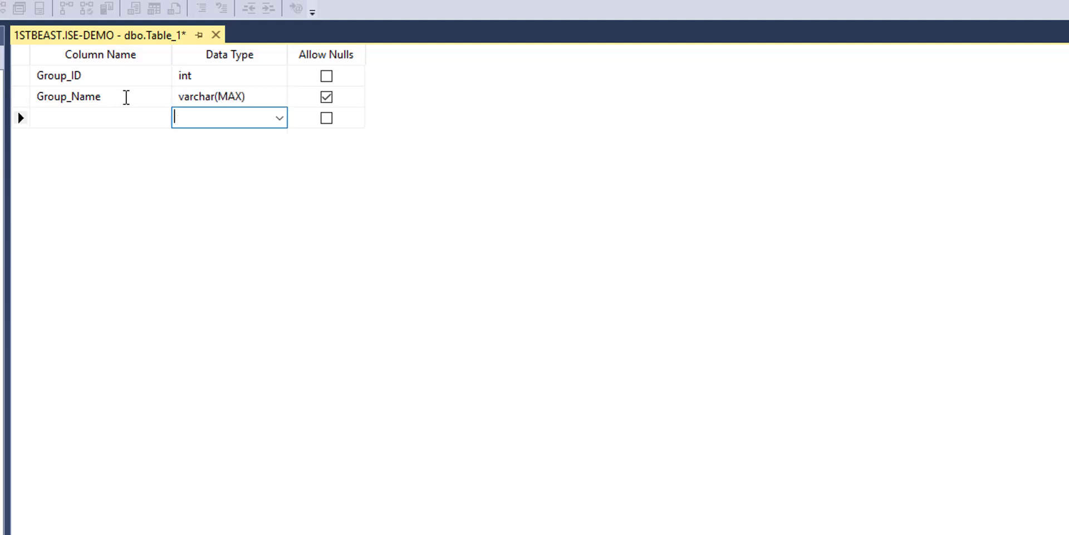
pyautogui.click(327, 97)
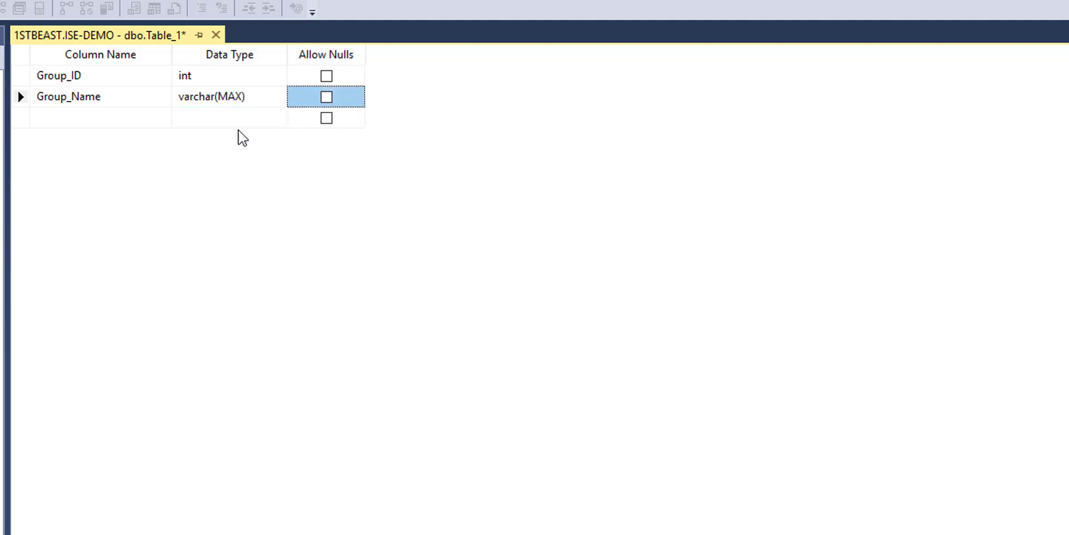
# - Add a third column Group_Description with data type text and allow nulls
pyautogui.click(100, 114)
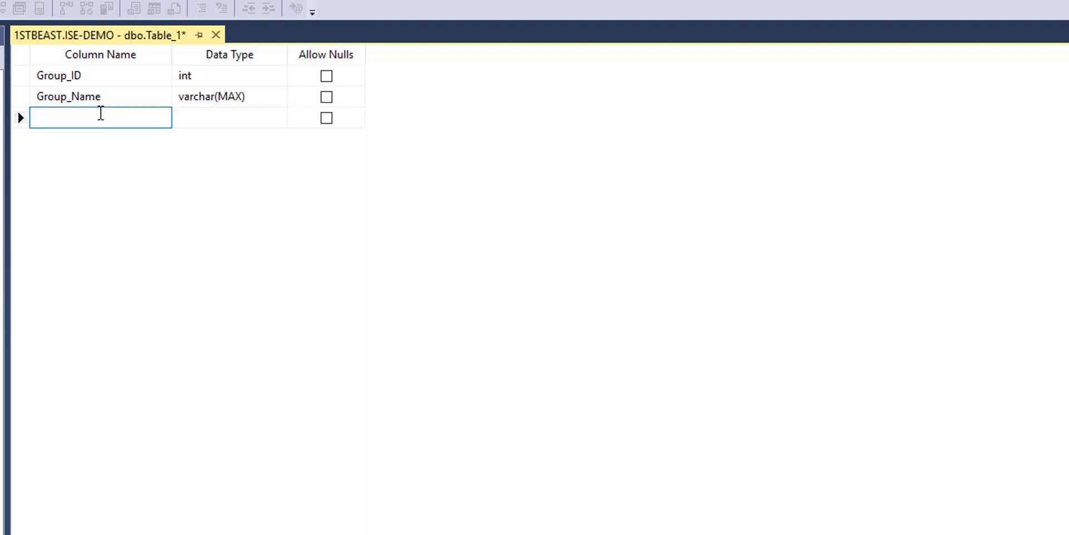
pyautogui.write('Group_Description')
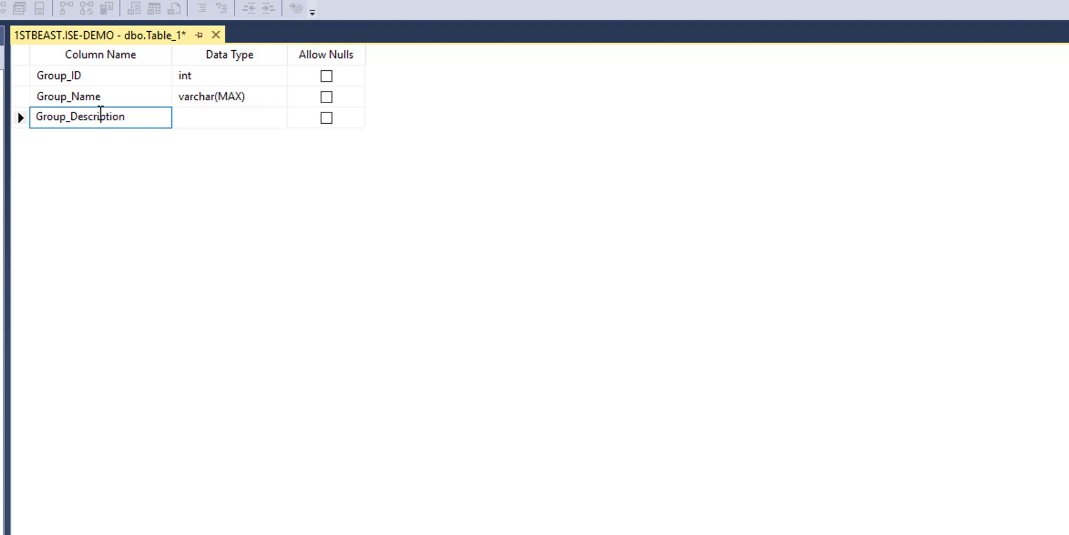
pyautogui.click(318, 120)
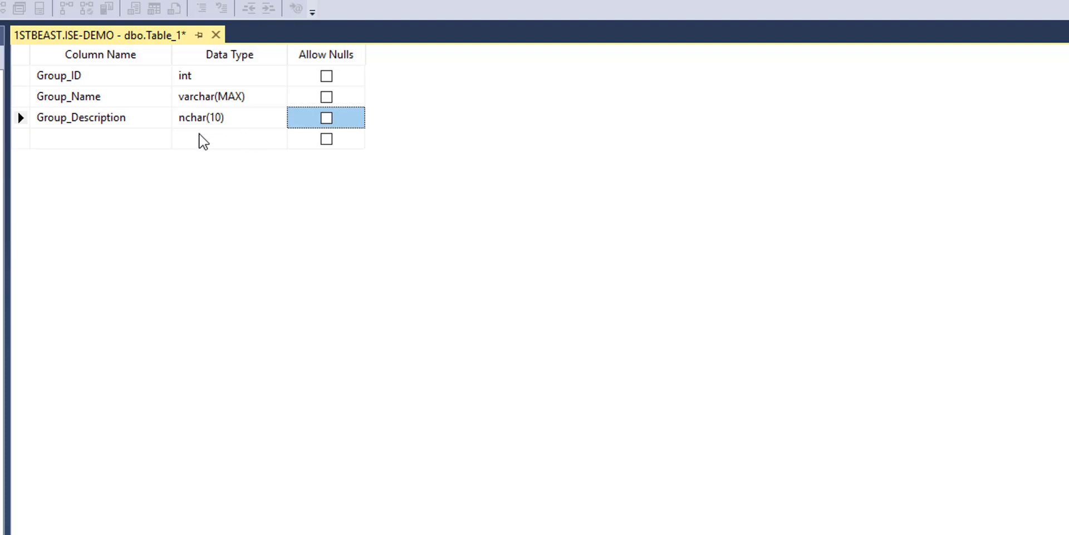
pyautogui.click(220, 118)
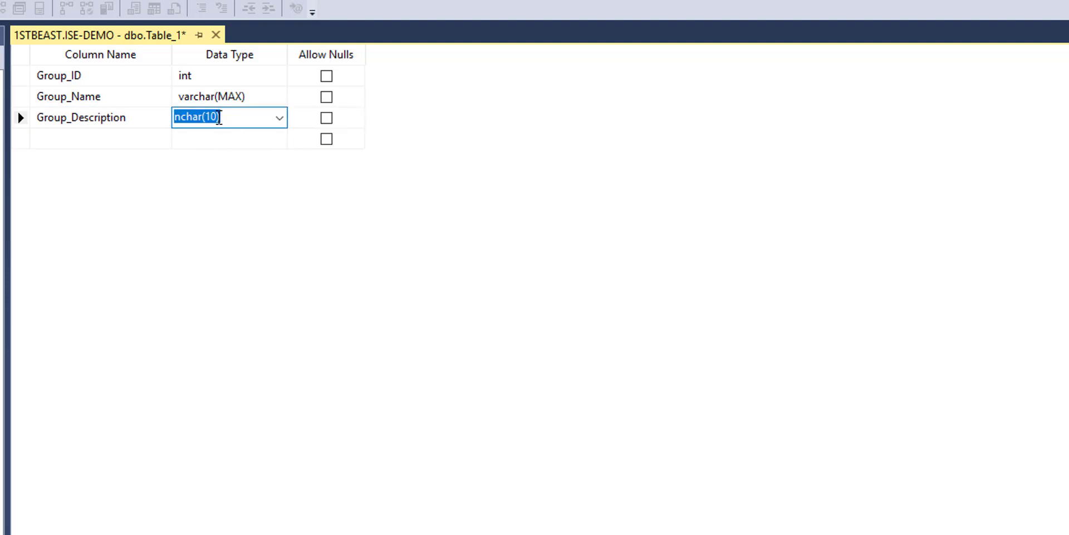
pyautogui.write('text')
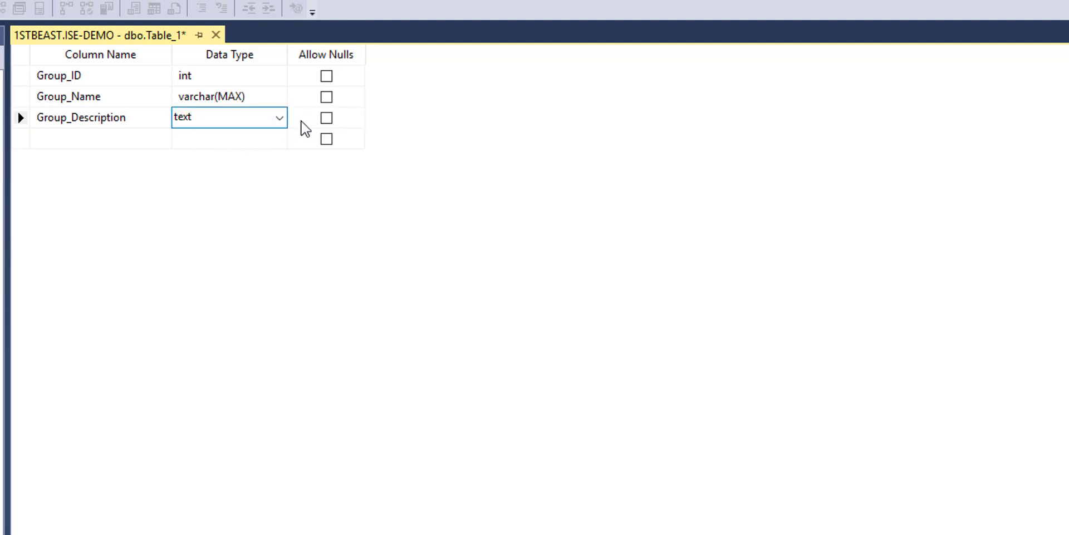
pyautogui.click(325, 118)
pyautogui.click(325, 119)
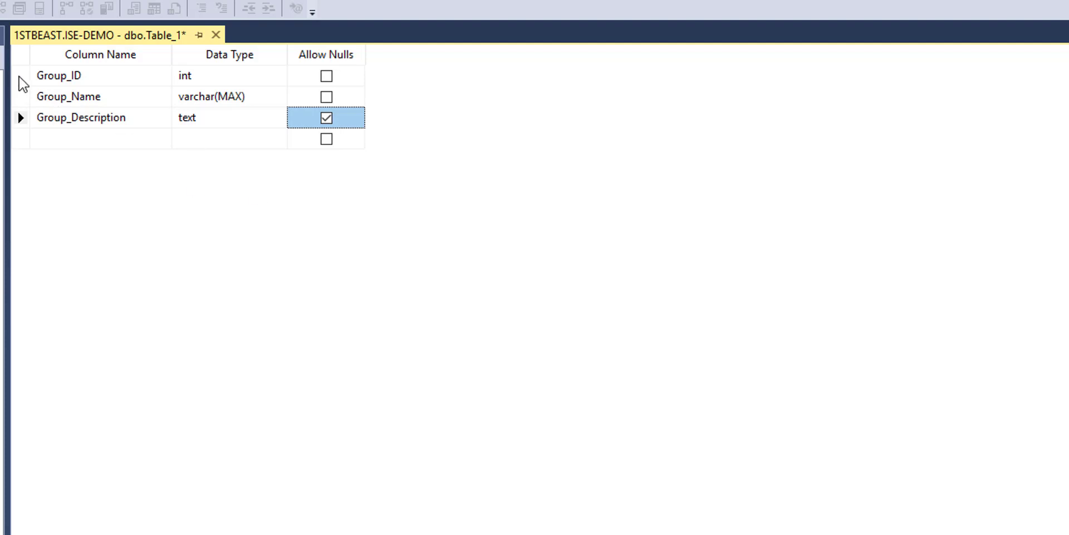
# - Make Group_ID the primary key and save the table as Groups
pyautogui.rightClick(19, 76)
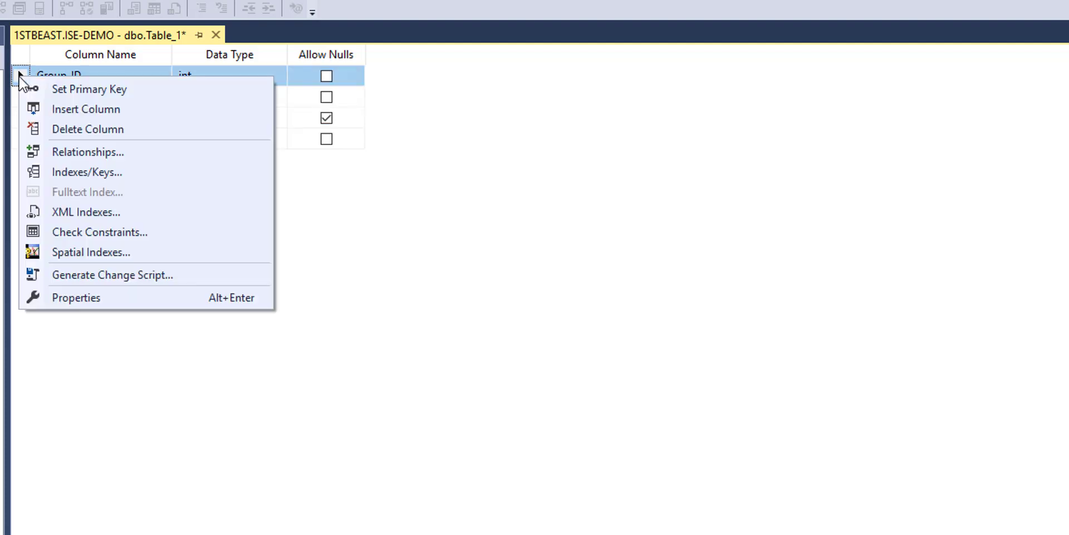
pyautogui.click(78, 87)
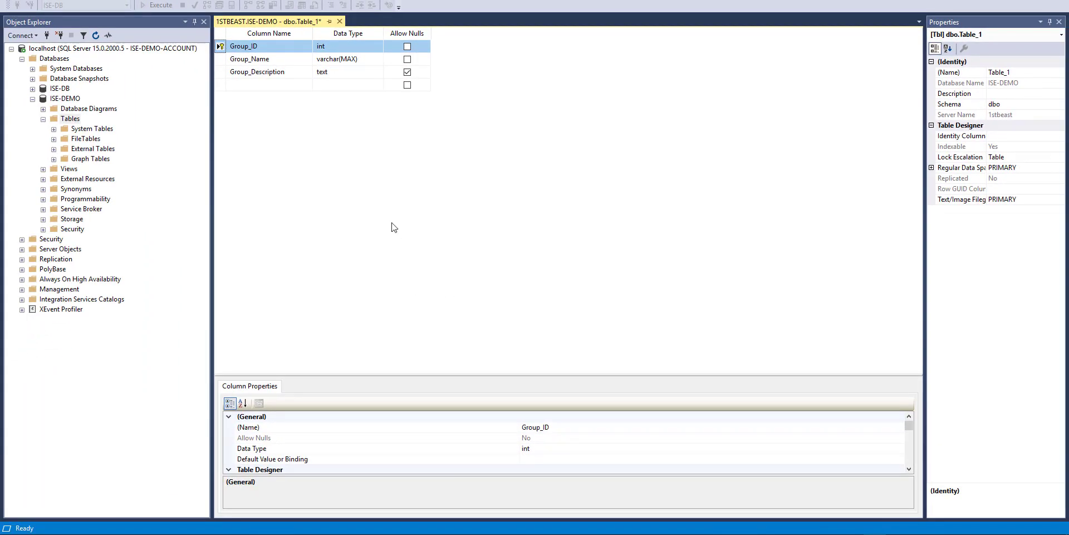
pyautogui.rightClick(280, 25)
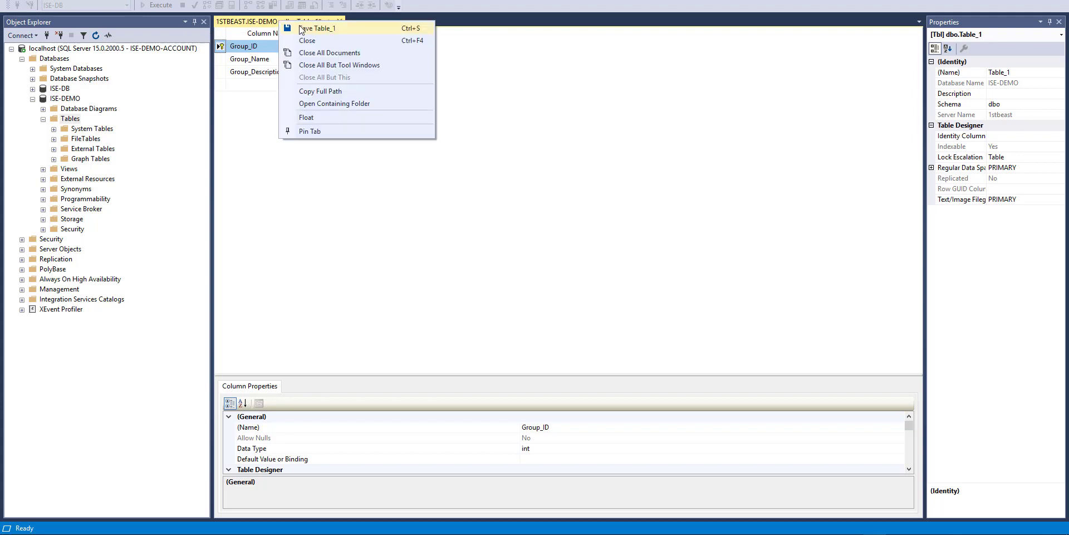
pyautogui.click(300, 31)
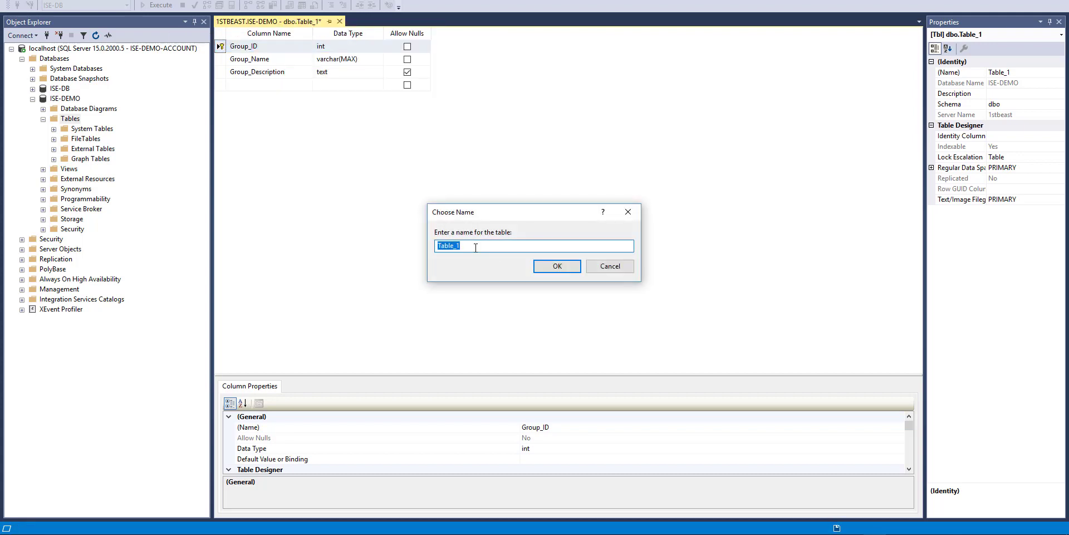
pyautogui.write('Groups')
pyautogui.press('Return')
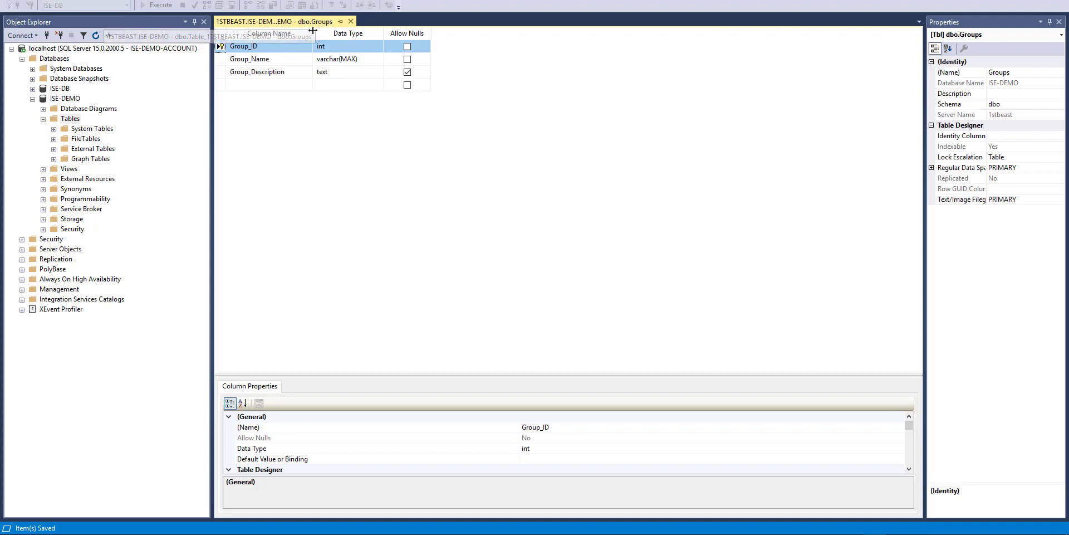
# - Refresh ISE-DEMO's Tables folder and select the dbo.Groups table
pyautogui.click(68, 119)
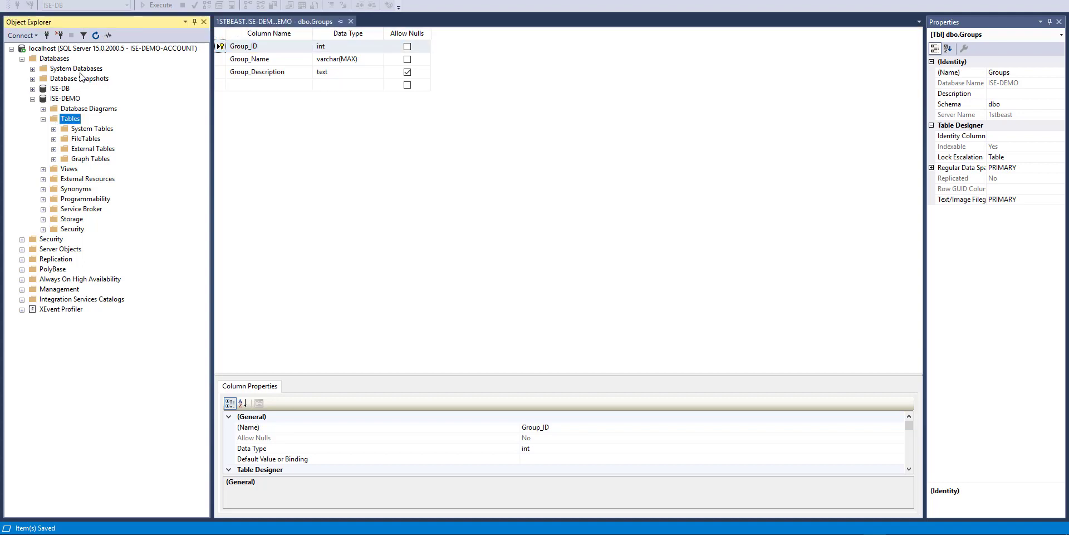
pyautogui.click(96, 35)
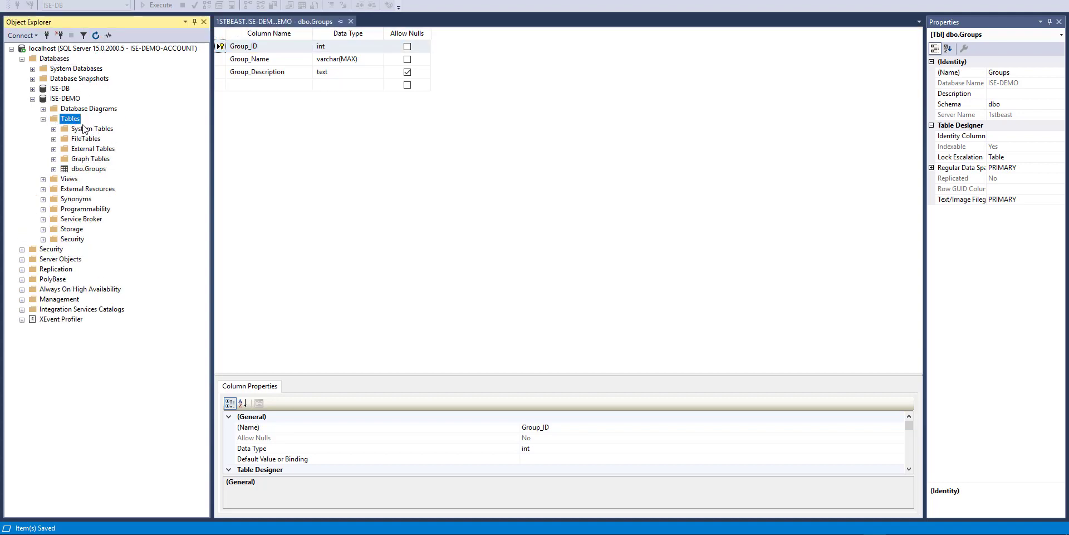
pyautogui.click(83, 168)
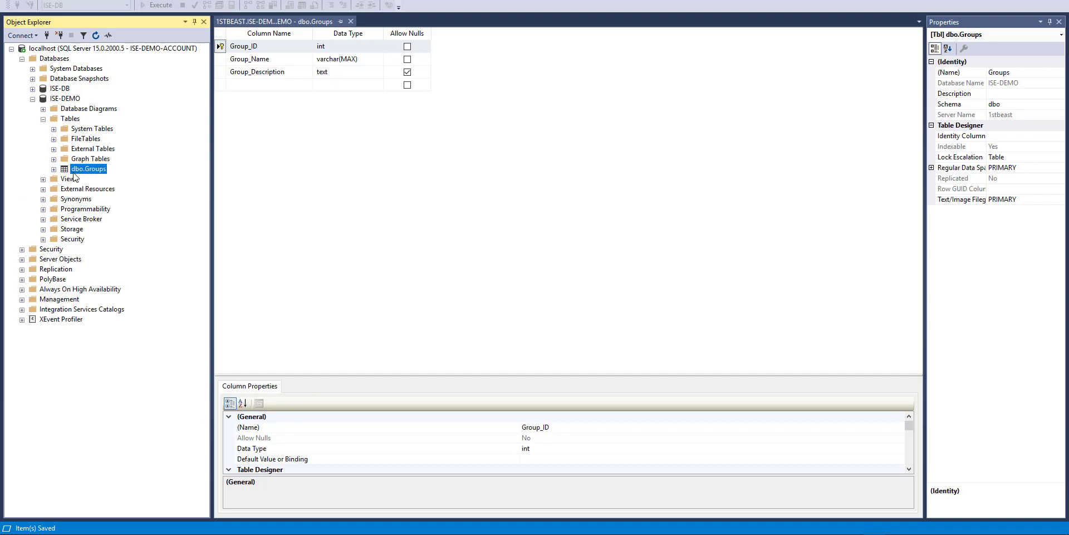
# - Create a new table in ISE-DEMO with a first column user_id of data type int that disallows nulls
pyautogui.rightClick(75, 119)
pyautogui.moveTo(111, 126)
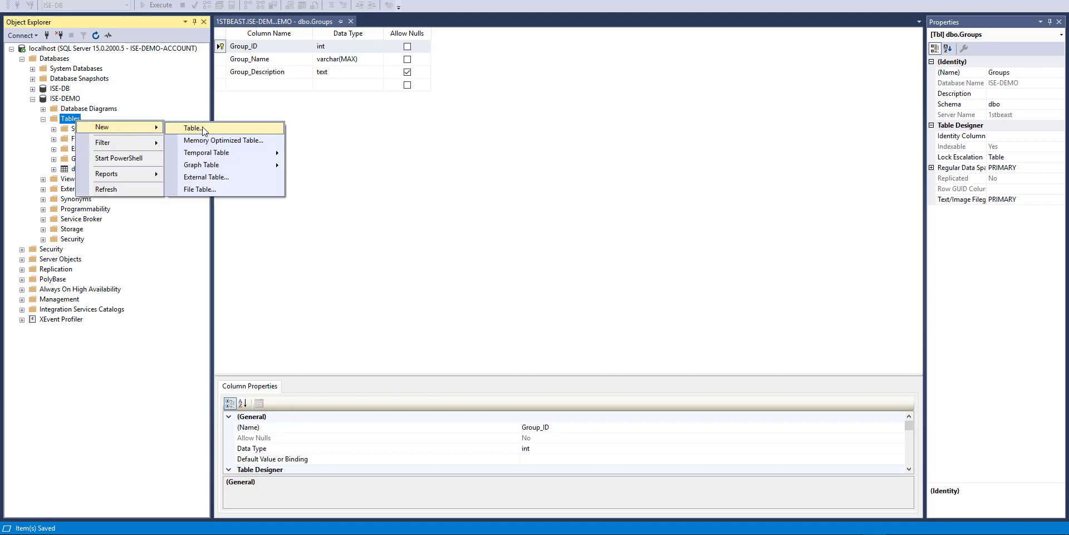
pyautogui.click(206, 126)
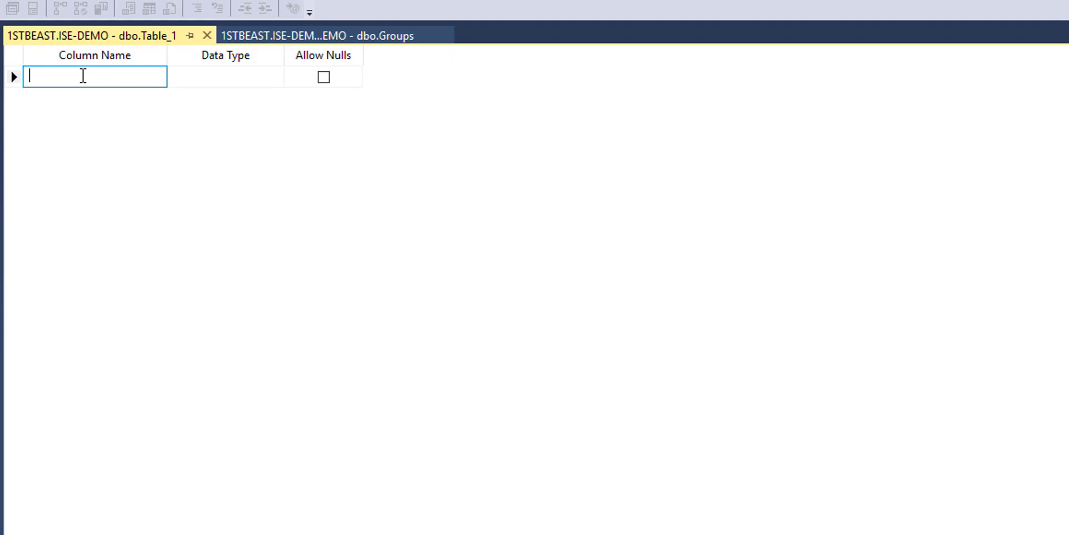
pyautogui.write('user_id')
pyautogui.press('Tab')
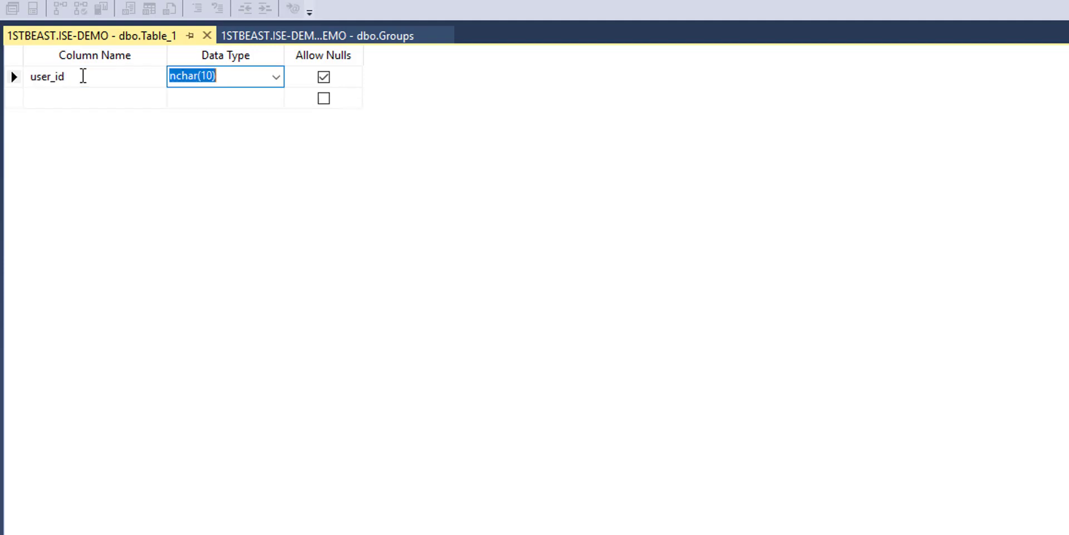
pyautogui.write('int')
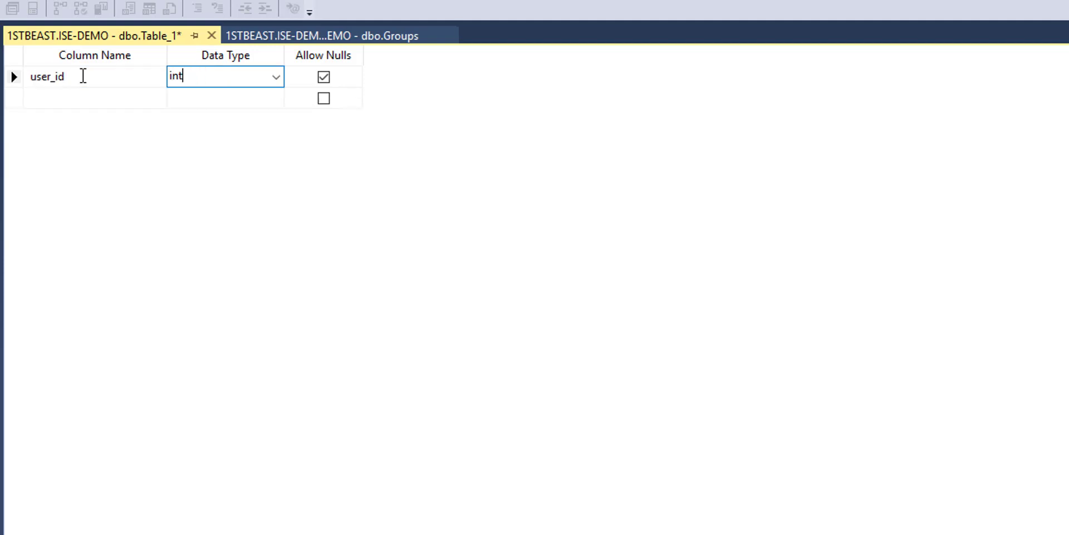
pyautogui.click(323, 77)
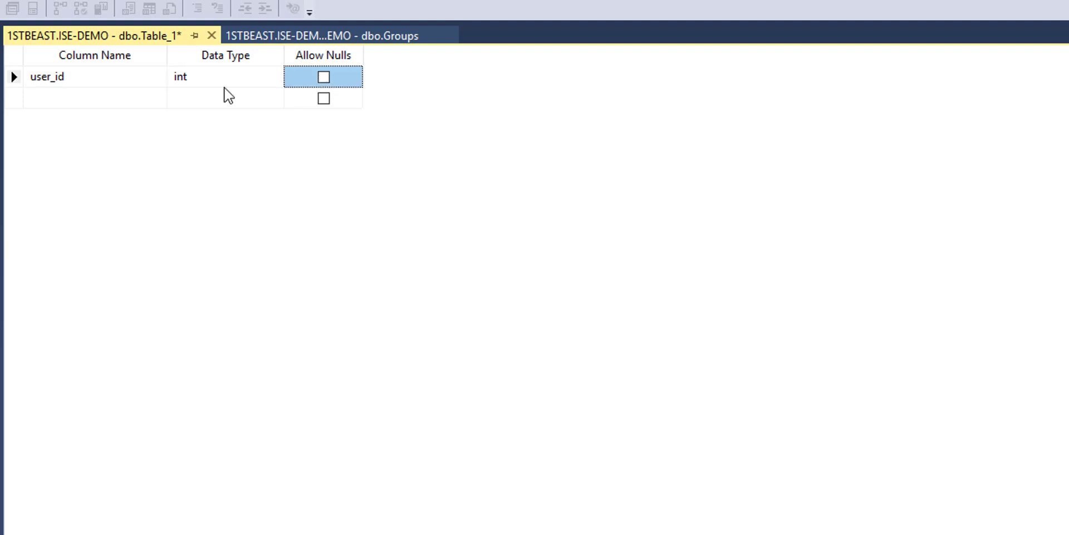
# - Add a second column mac_address with data type varchar(MAX) and disallow nulls
pyautogui.click(107, 96)
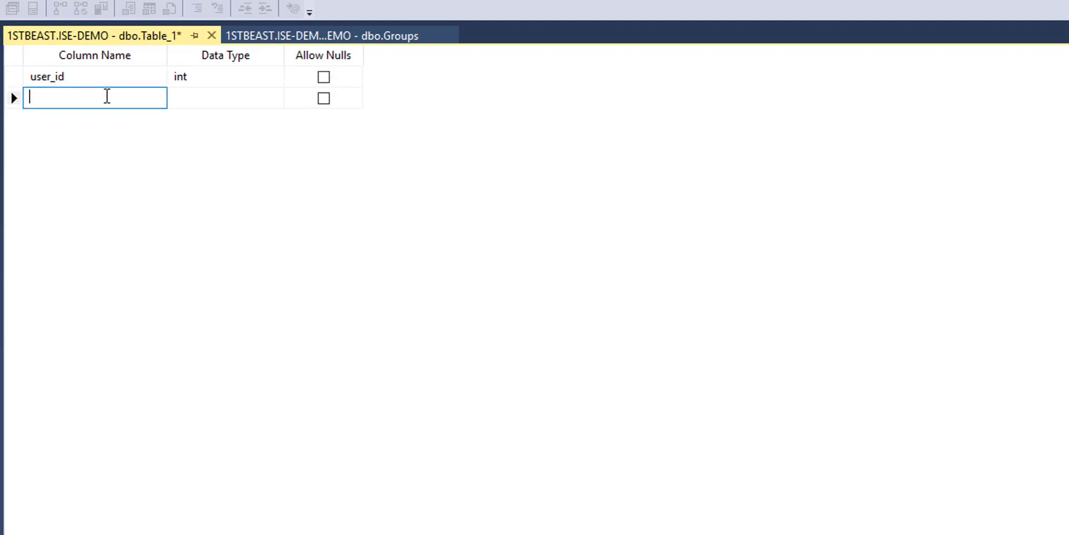
pyautogui.write('mac_address')
pyautogui.click(231, 98)
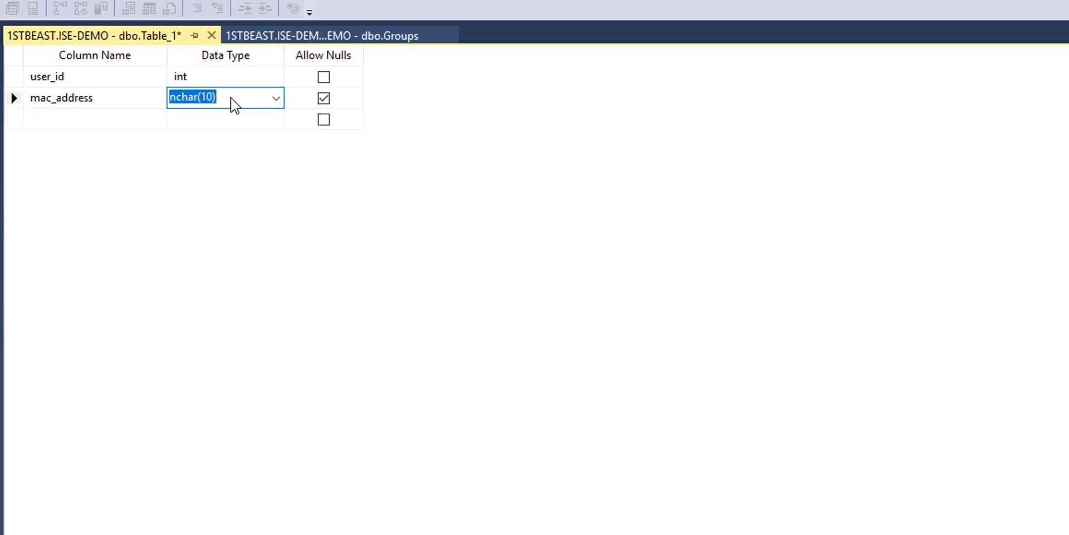
pyautogui.write('varch')
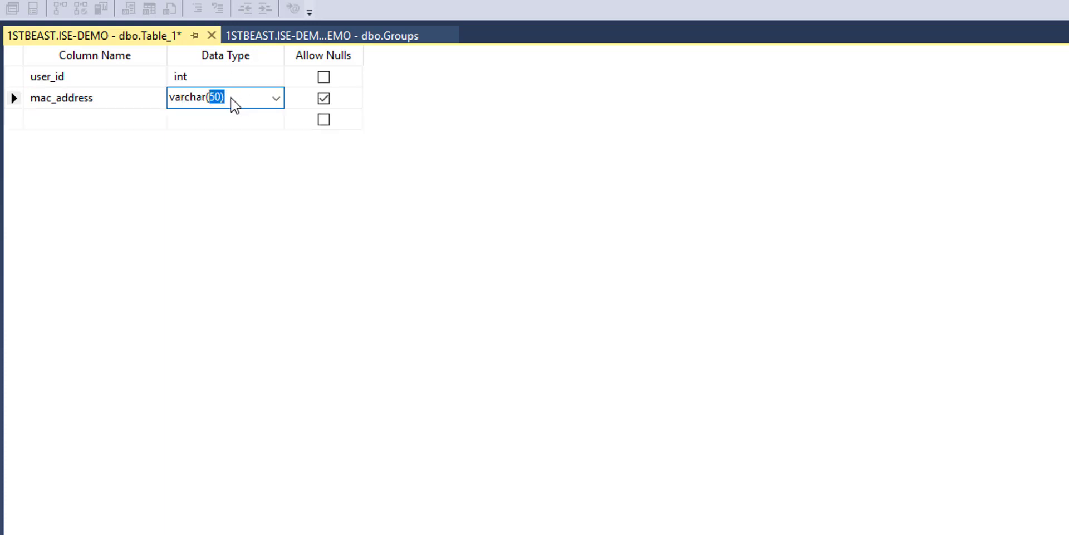
pyautogui.write('ar(mac')
pyautogui.press('BackSpace')
pyautogui.write('x)')
pyautogui.click(323, 97)
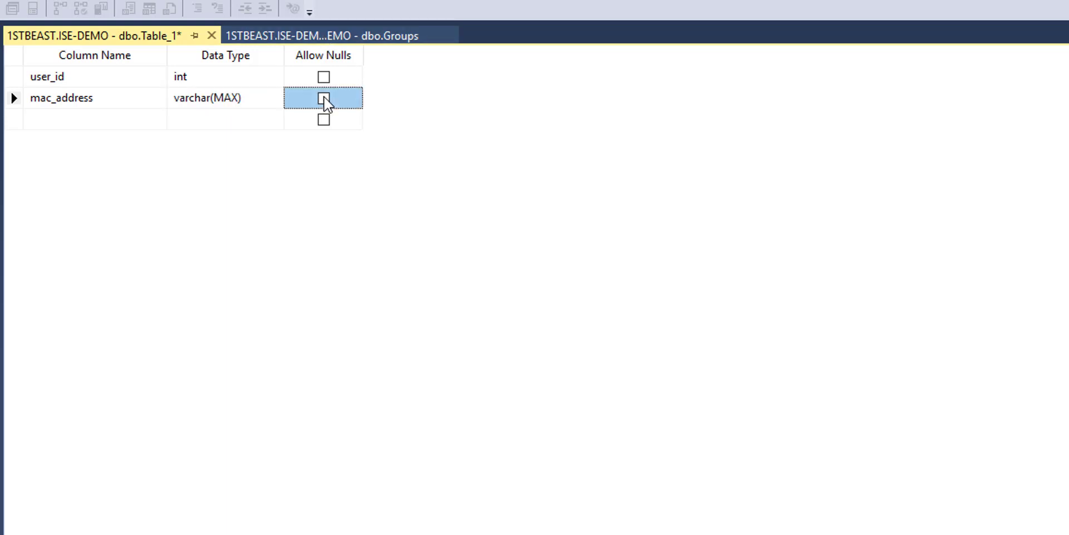
# - Make user_id the primary key and save the table as mac_addresses
pyautogui.rightClick(15, 77)
pyautogui.click(49, 90)
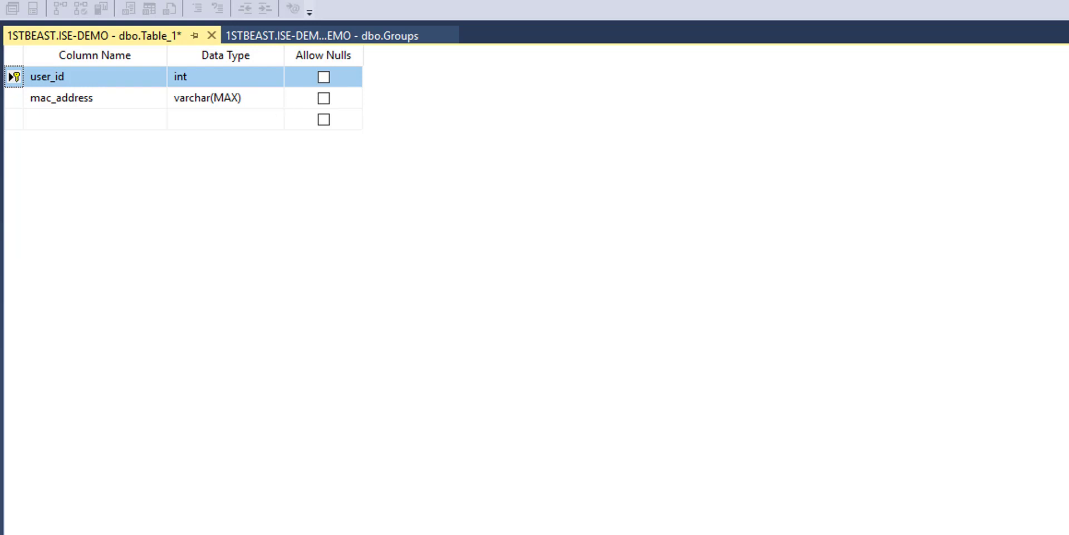
pyautogui.rightClick(160, 39)
pyautogui.click(223, 52)
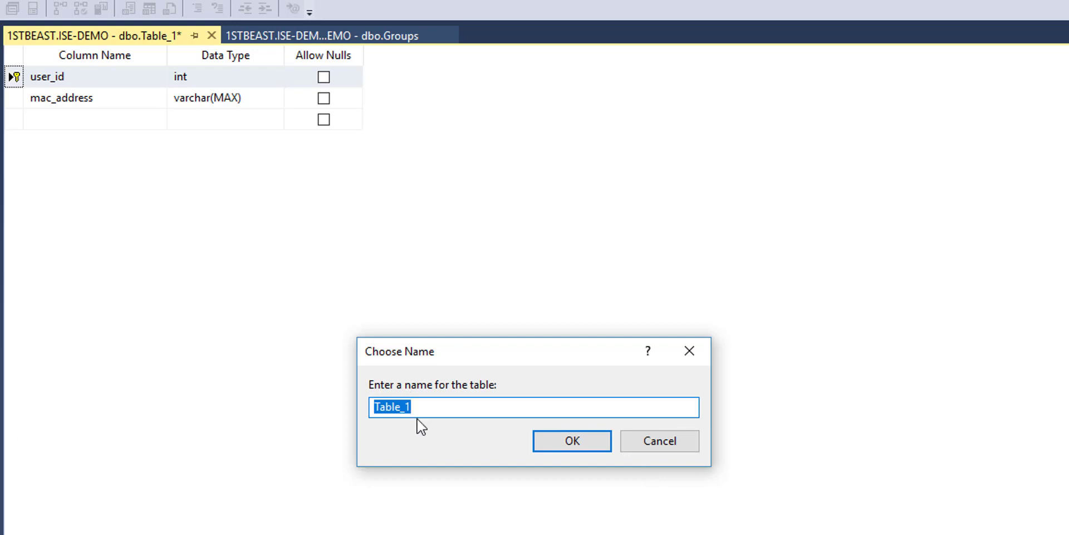
pyautogui.write('Ma')
pyautogui.press('BackSpace')
pyautogui.press('BackSpace')
pyautogui.write('mac_addresses')
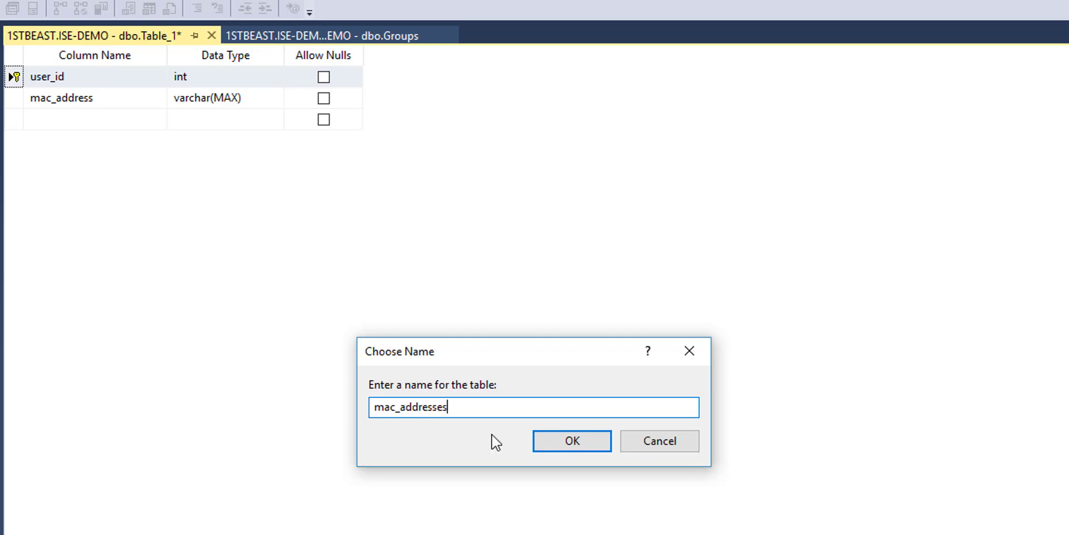
pyautogui.click(563, 448)
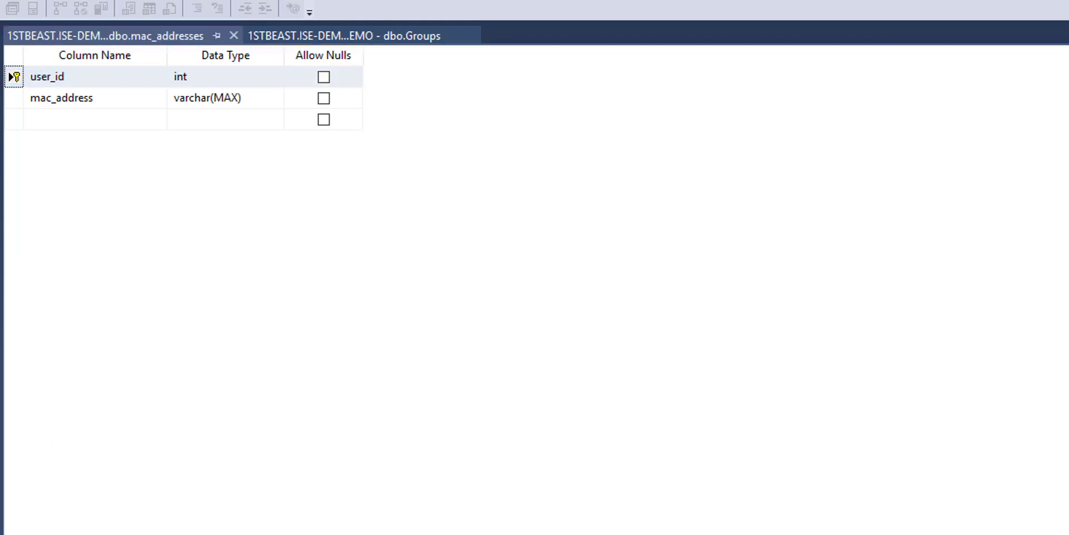
# - Create another new table in ISE-DEMO with a first column user_id of data type int, disallowing nulls
pyautogui.rightClick(1, 203)
pyautogui.click(33, 214)
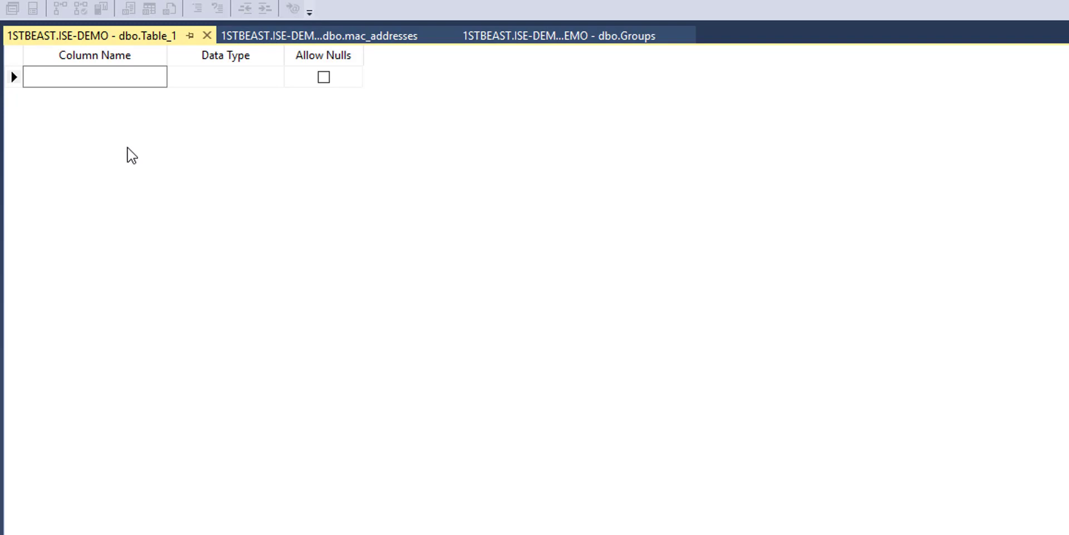
pyautogui.write('user_id')
pyautogui.press('Tab')
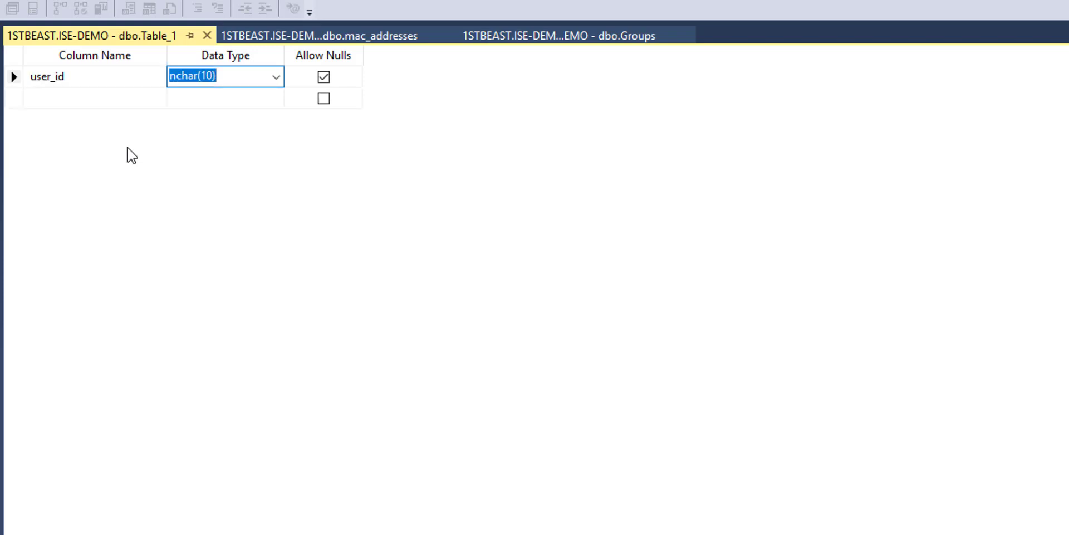
pyautogui.write('int')
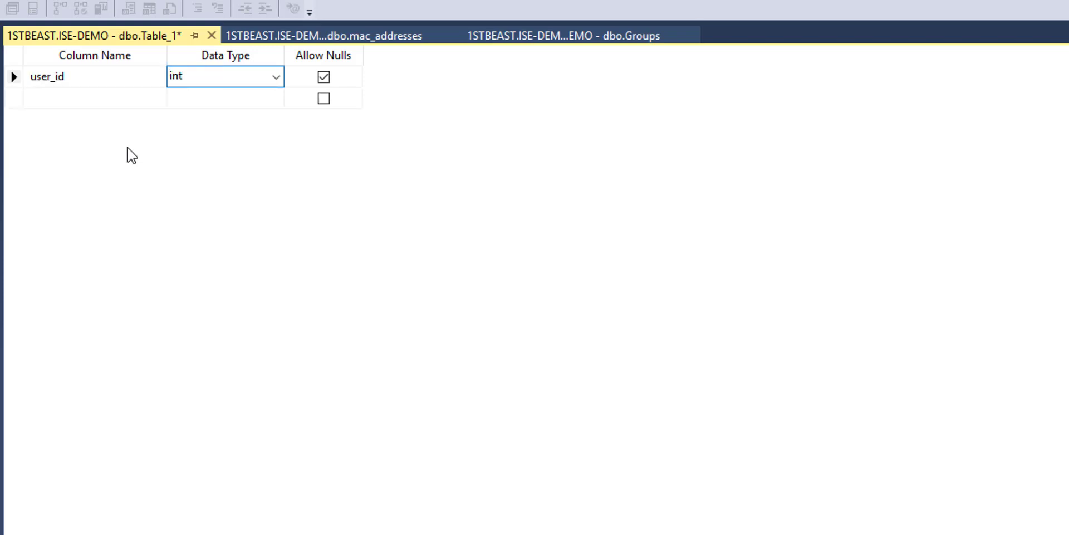
pyautogui.click(323, 77)
# - Add a second column Attribute_Name with data type varchar(MAX) and disallow nulls
pyautogui.click(130, 97)
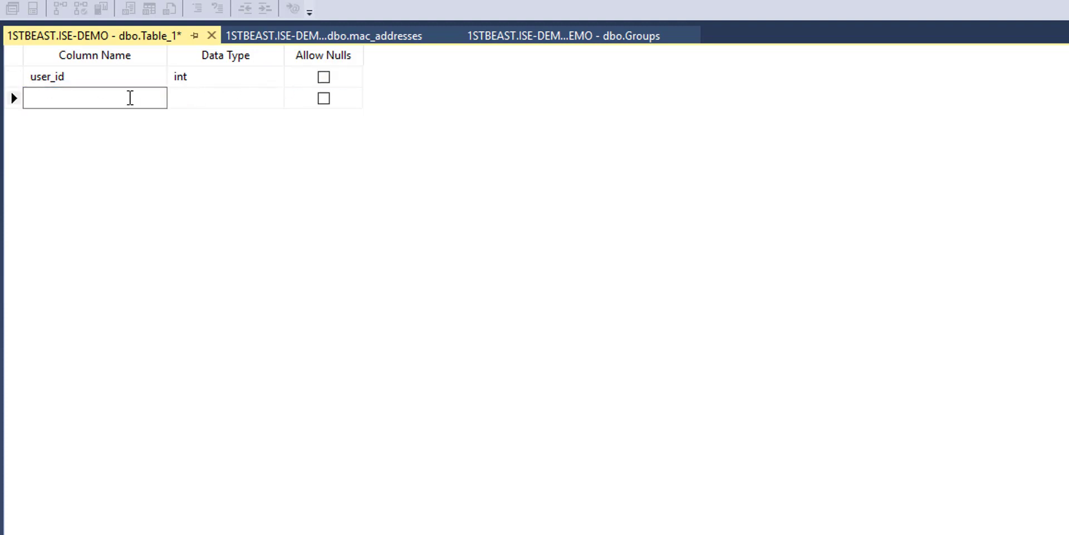
pyautogui.write('Attribute_Name')
pyautogui.press('Tab')
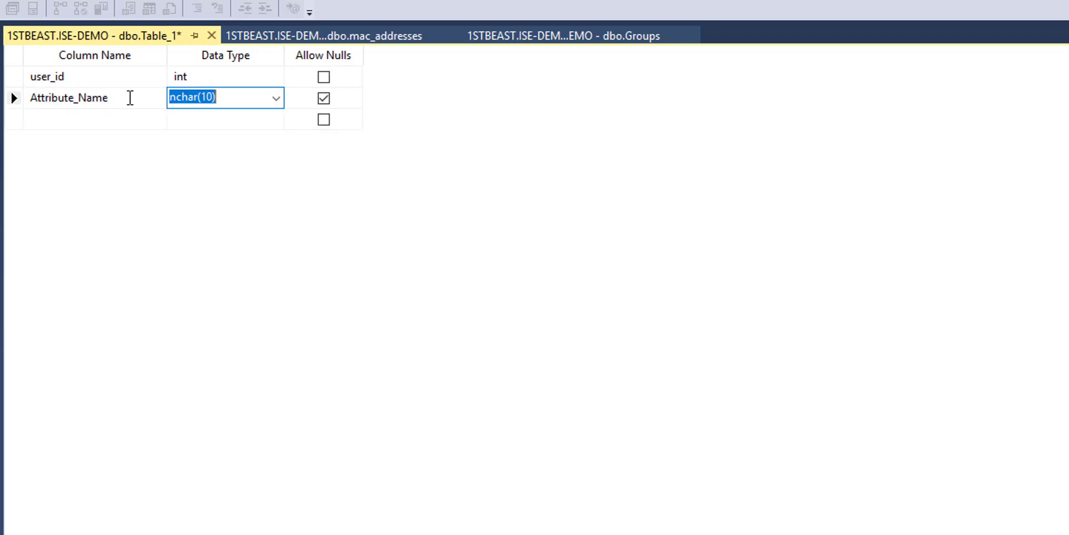
pyautogui.click(275, 98)
pyautogui.scroll(-1, 257, 166)
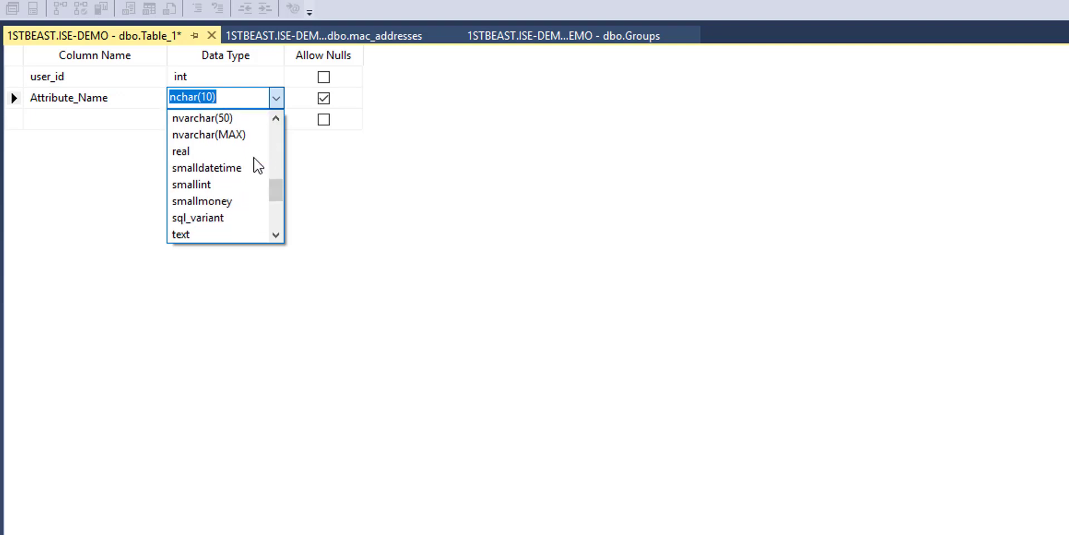
pyautogui.scroll(-3, 257, 167)
pyautogui.click(229, 216)
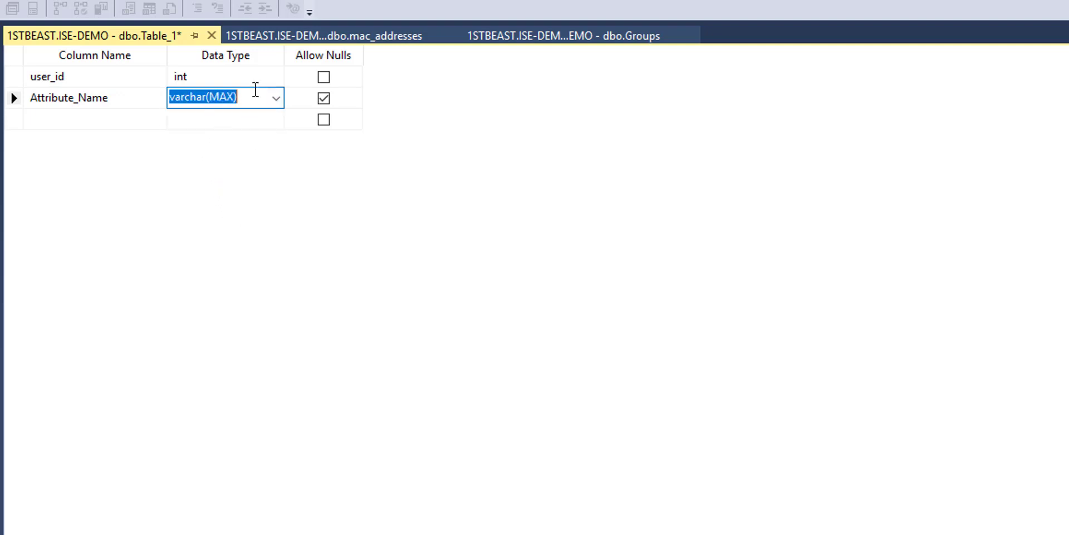
pyautogui.click(324, 98)
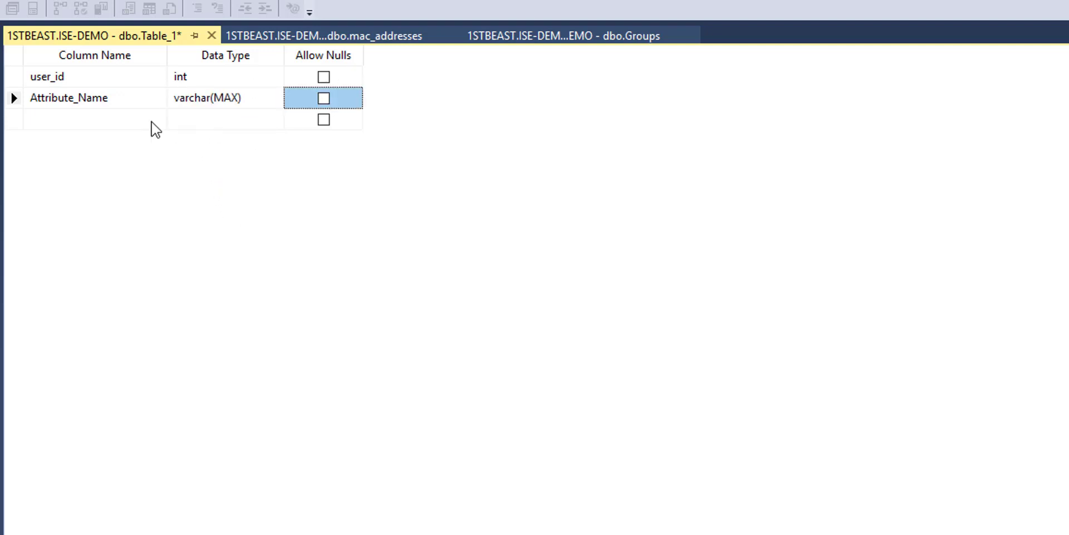
# - Add a third column Attribute_Value with data type varchar(MAX) and disallow nulls
pyautogui.click(95, 120)
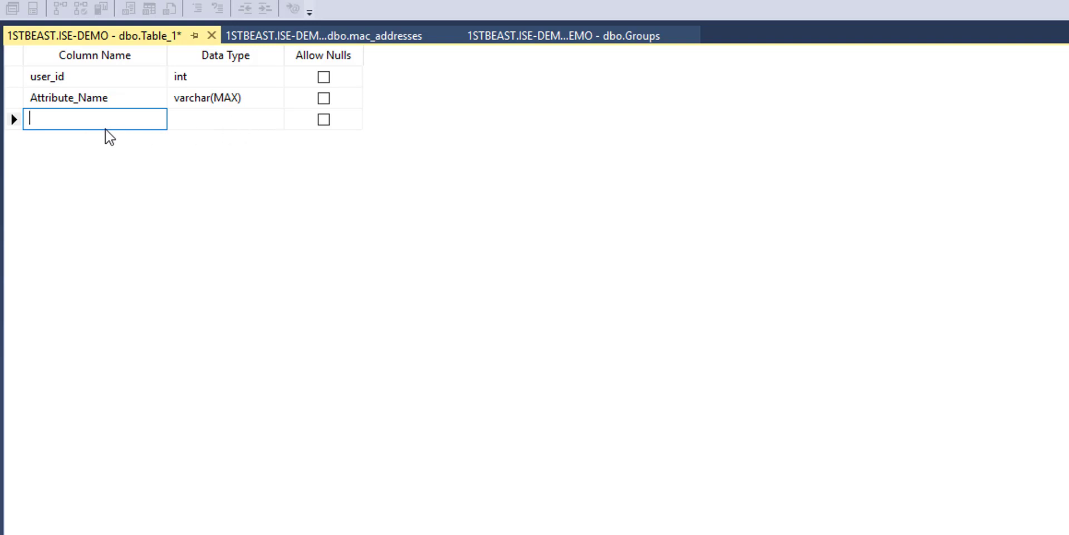
pyautogui.write('Attribute_Value')
pyautogui.press('Tab')
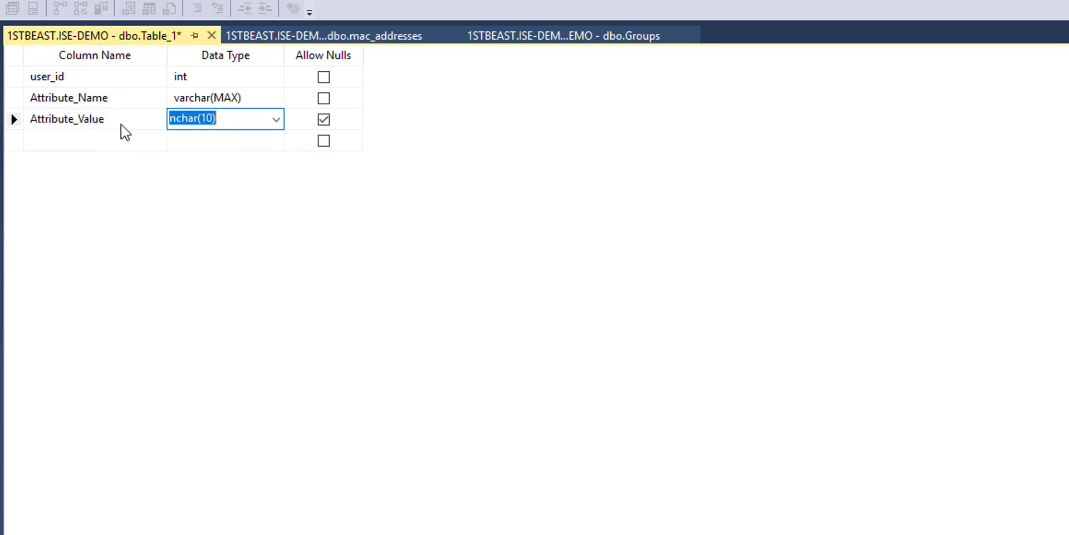
pyautogui.write('varcha')
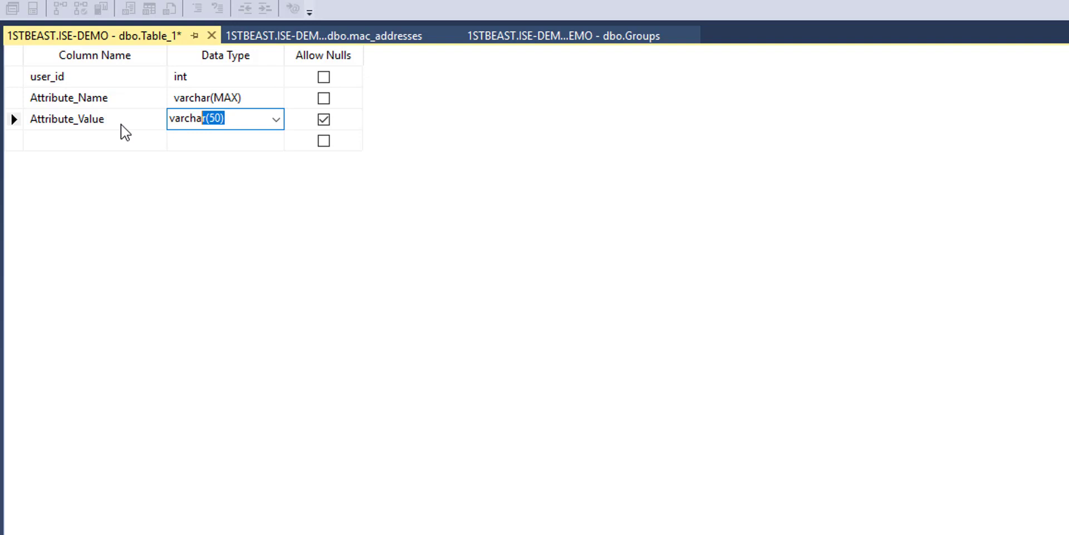
pyautogui.write('r(max)')
pyautogui.click(323, 120)
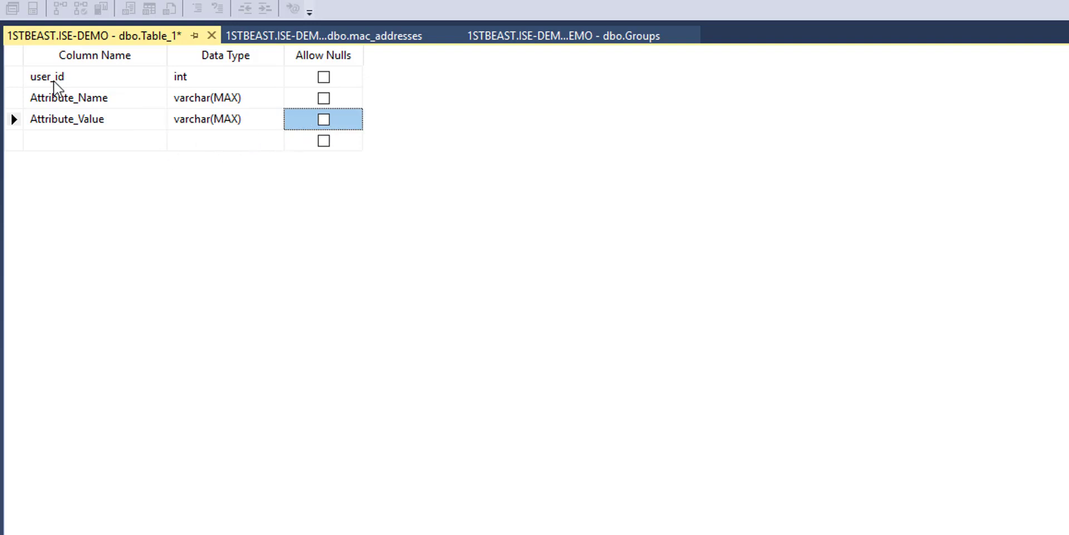
# - Save the table with the user_id, Attribute_Name and Attribute_Value columns as Attributes
pyautogui.rightClick(87, 36)
pyautogui.click(162, 50)
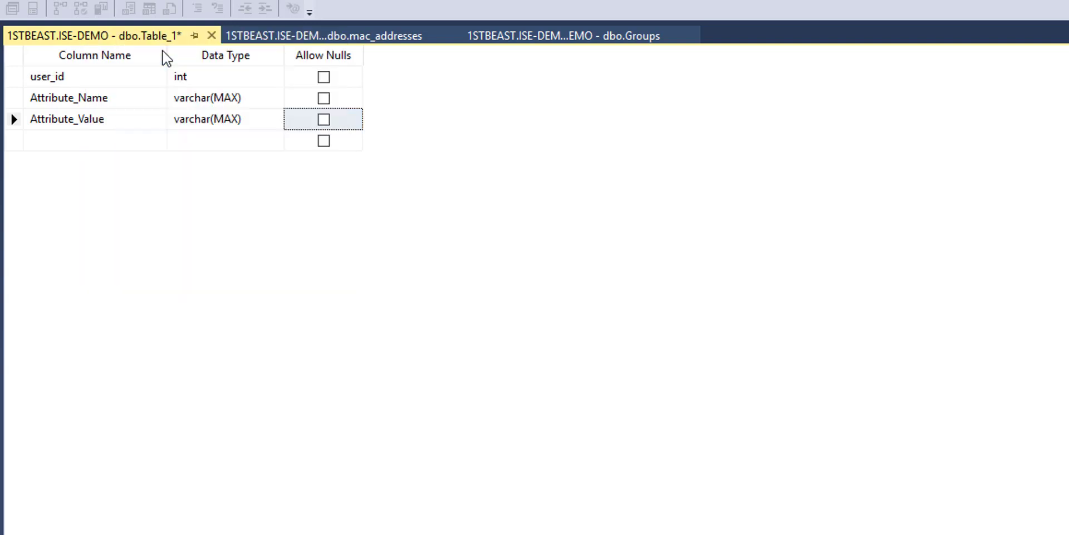
pyautogui.write('Attributes')
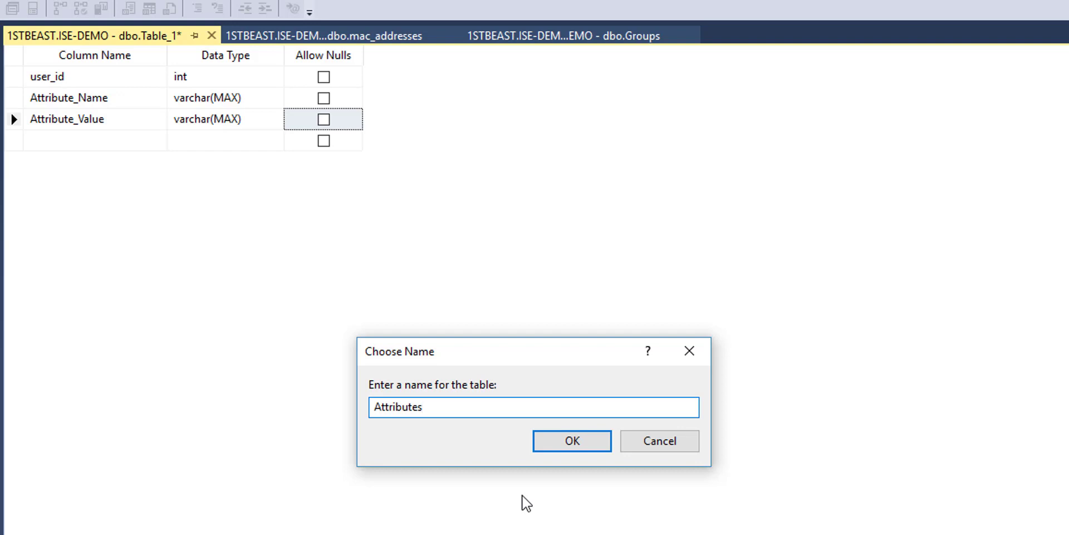
pyautogui.click(590, 441)
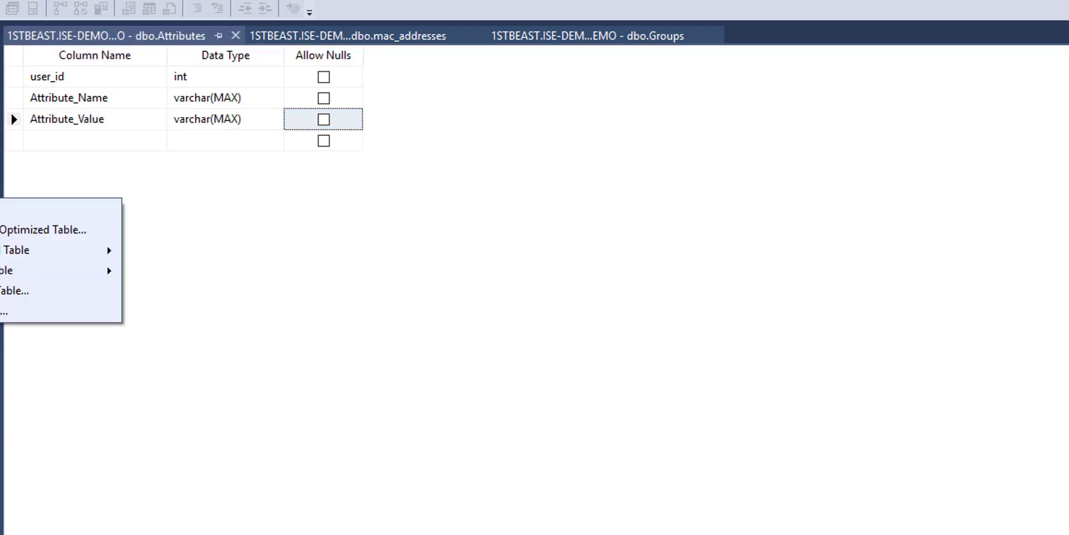
# - Create one more table in ISE-DEMO with a first column user_id of data type int, disallowing nulls
pyautogui.click(33, 215)
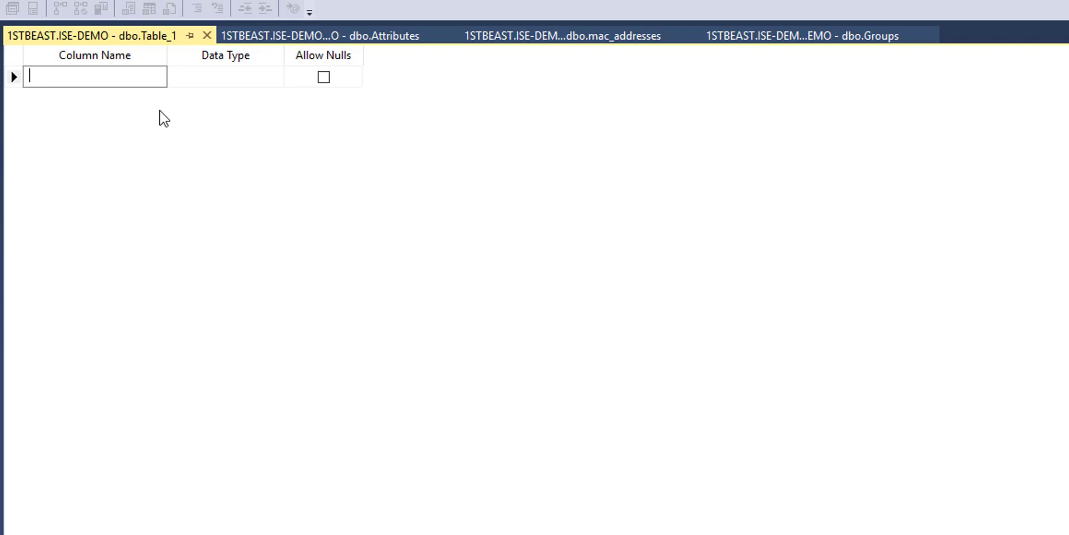
pyautogui.click(60, 73)
pyautogui.write('user_id')
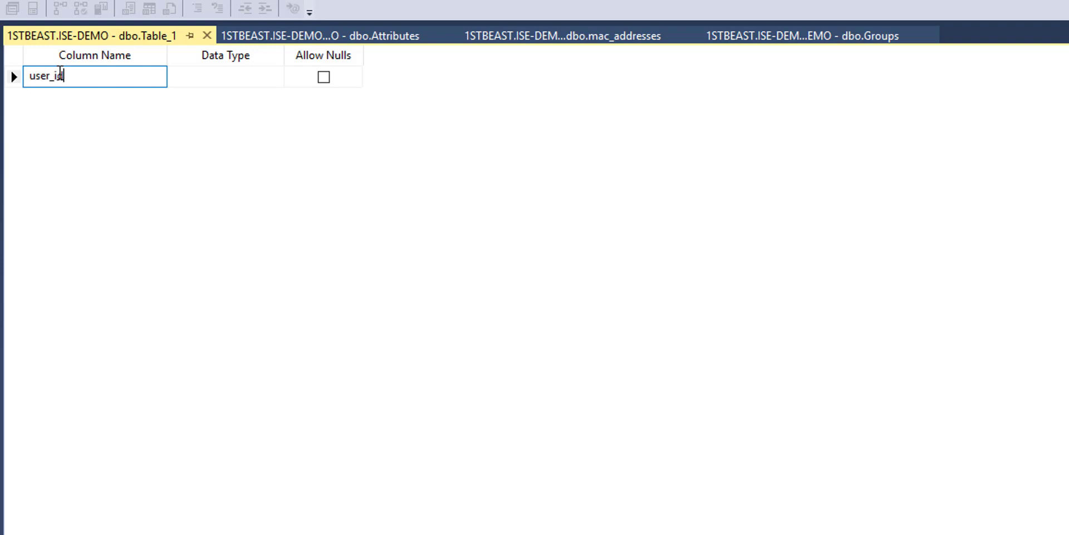
pyautogui.press('Tab')
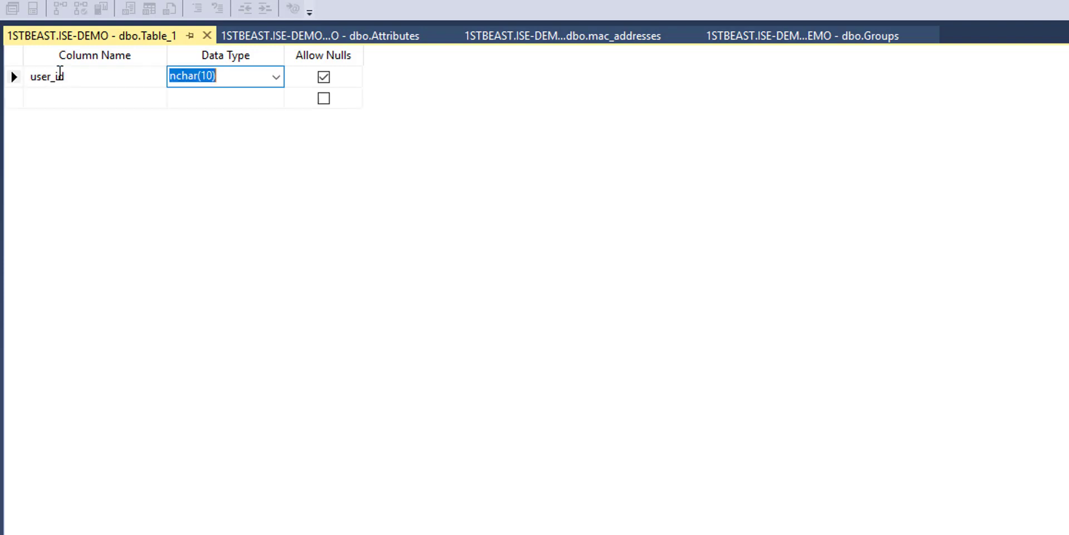
pyautogui.write('int')
pyautogui.click(324, 77)
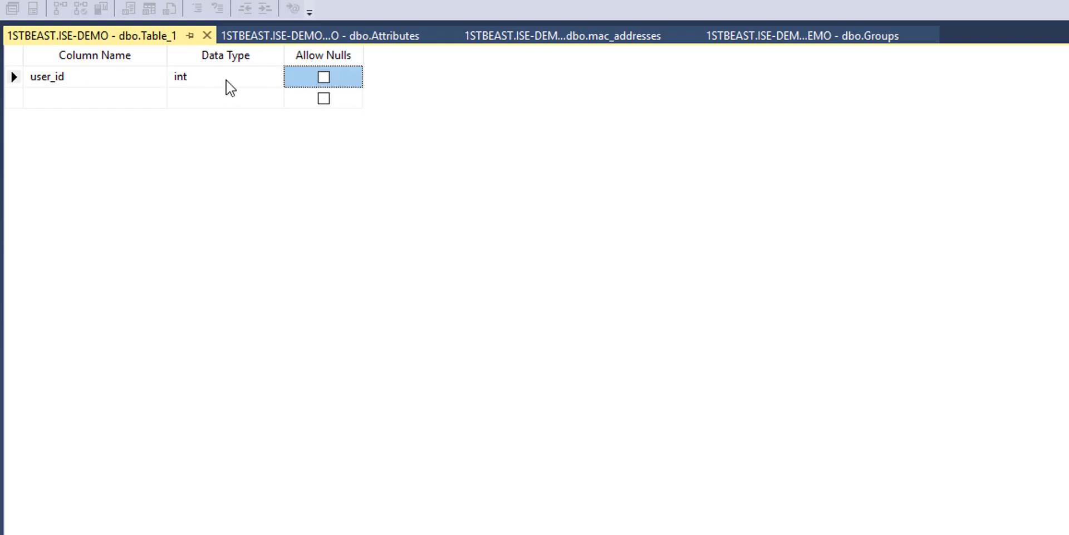
# - Add a second column Group_ID, named as in the Groups table, with data type int and disallow nulls
pyautogui.click(128, 97)
pyautogui.write('Group_')
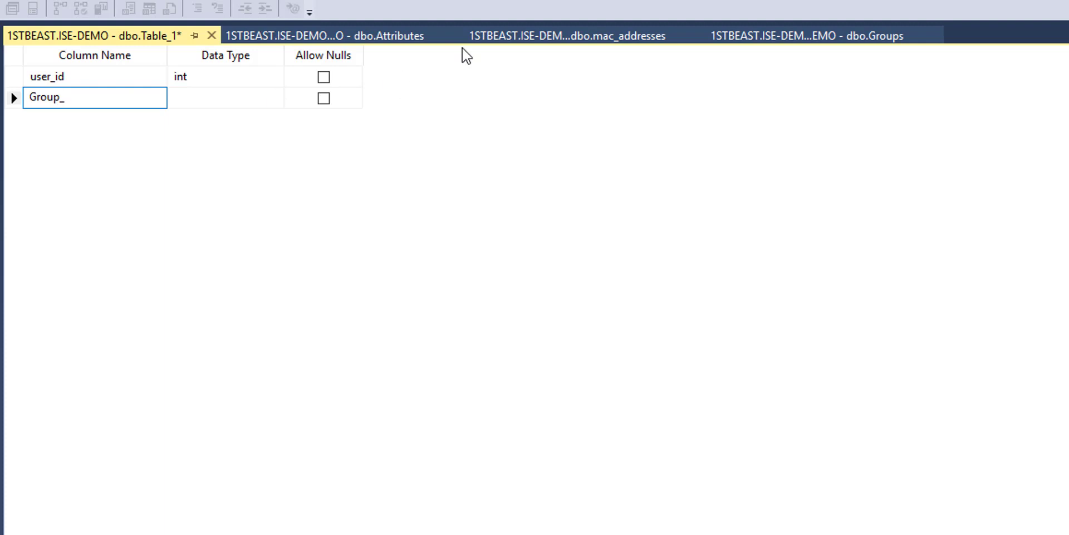
pyautogui.click(784, 33)
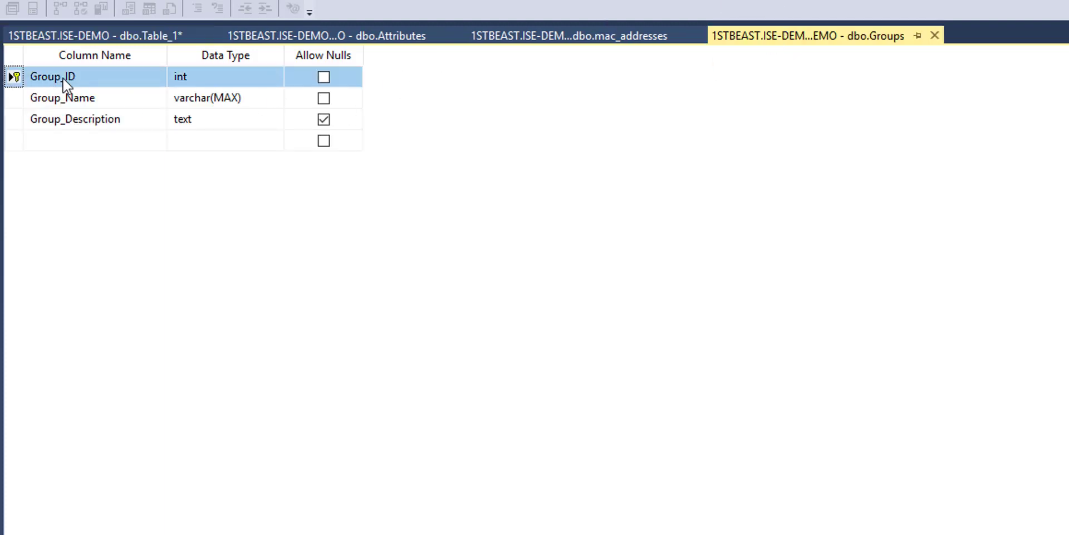
pyautogui.click(143, 36)
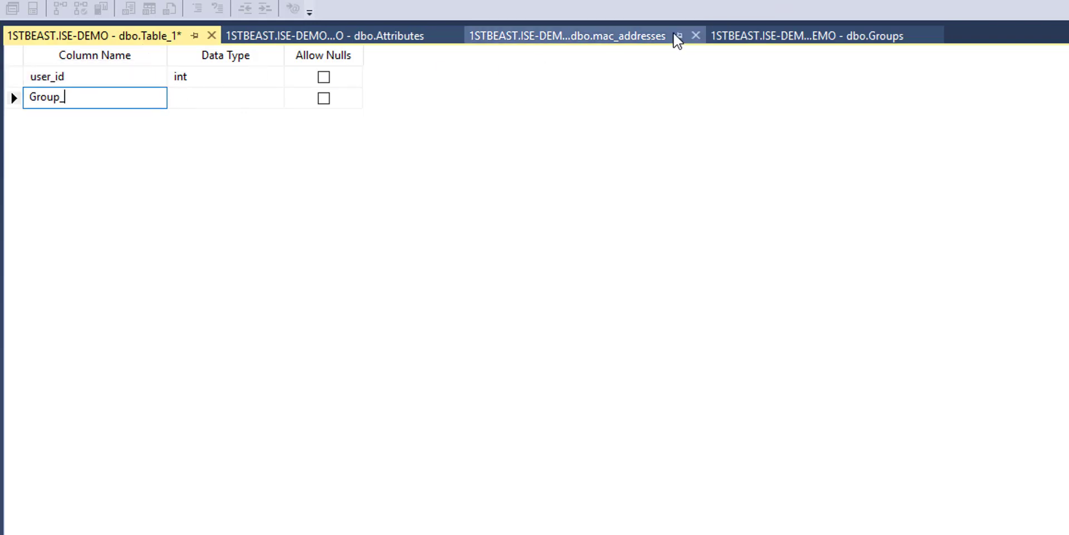
pyautogui.click(760, 35)
pyautogui.click(75, 42)
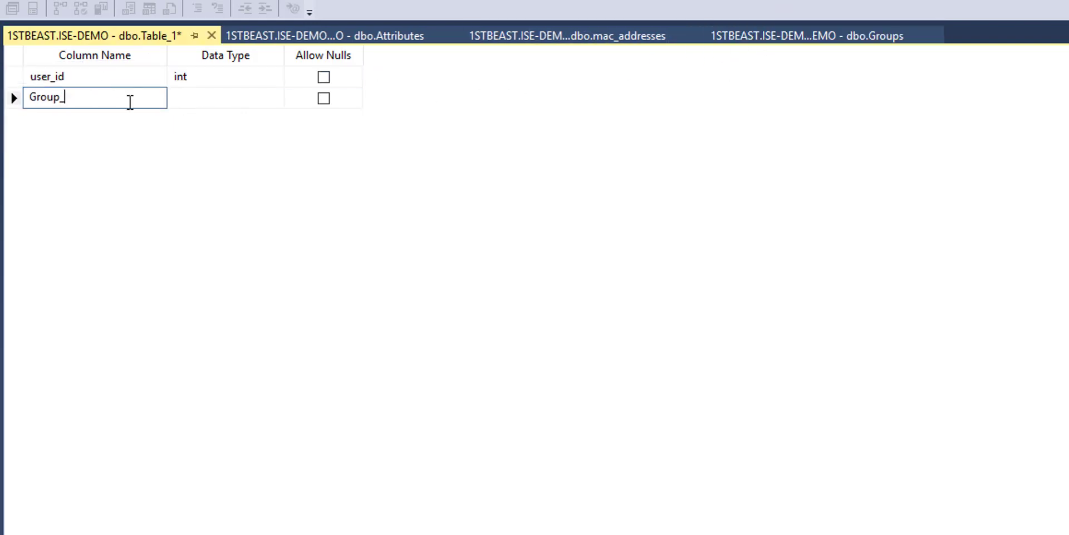
pyautogui.write('ID')
pyautogui.press('Tab')
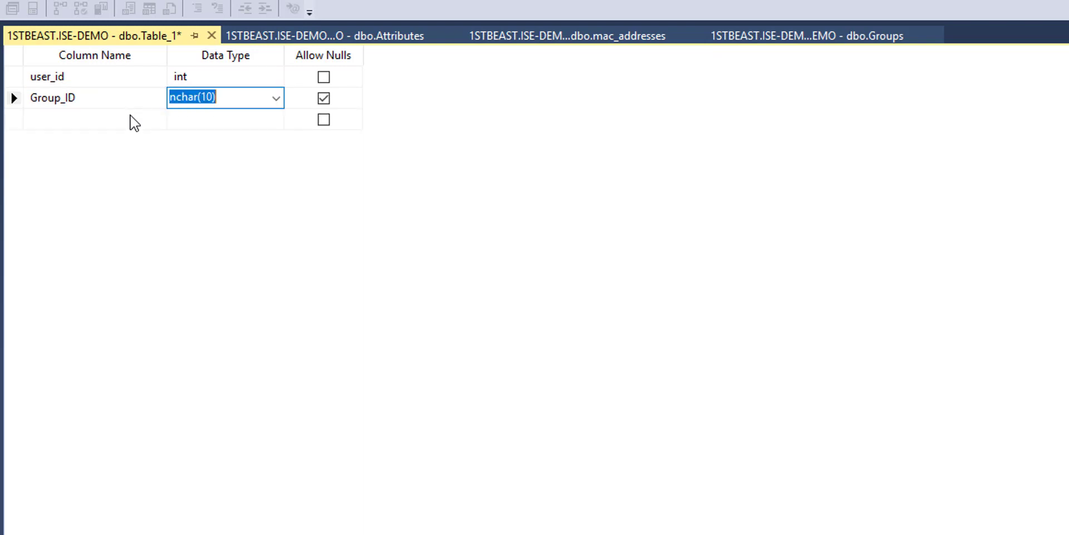
pyautogui.write('int')
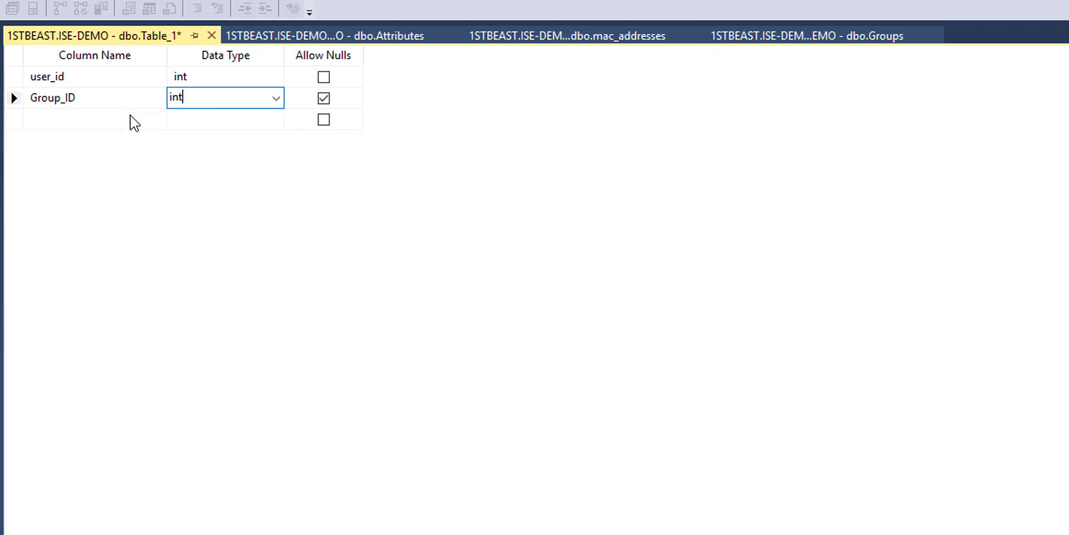
pyautogui.click(324, 100)
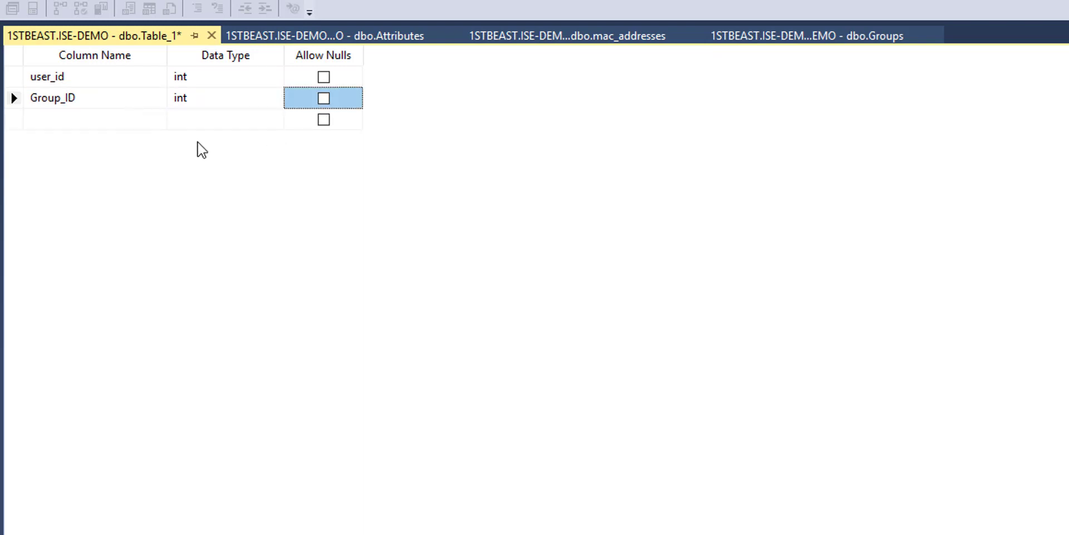
# - Save the table with the user_id and Group_ID columns as User_Group_Mappings and refresh the table list of ISE-DEMO
pyautogui.rightClick(96, 36)
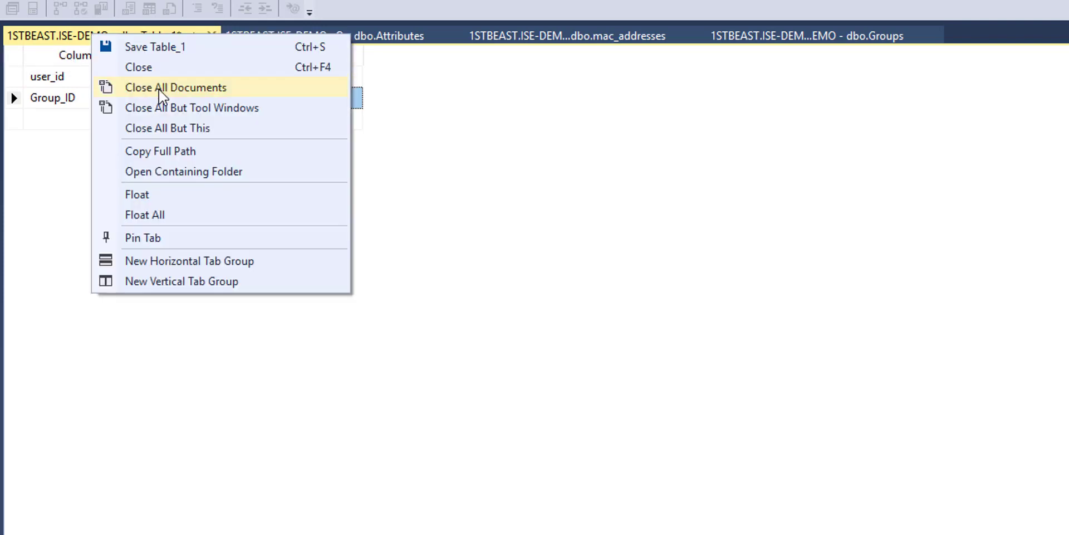
pyautogui.click(154, 47)
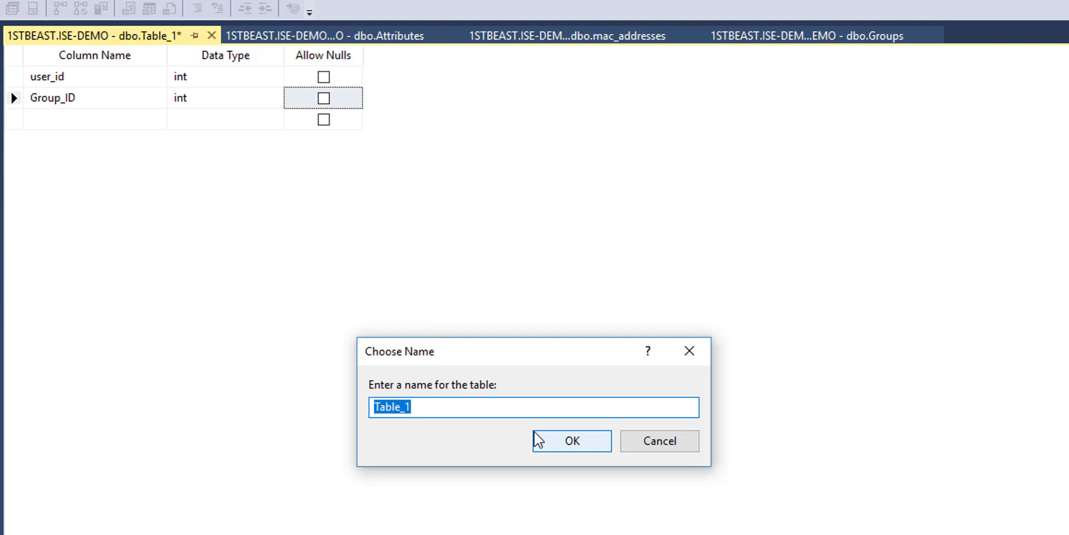
pyautogui.write('User_Group_')
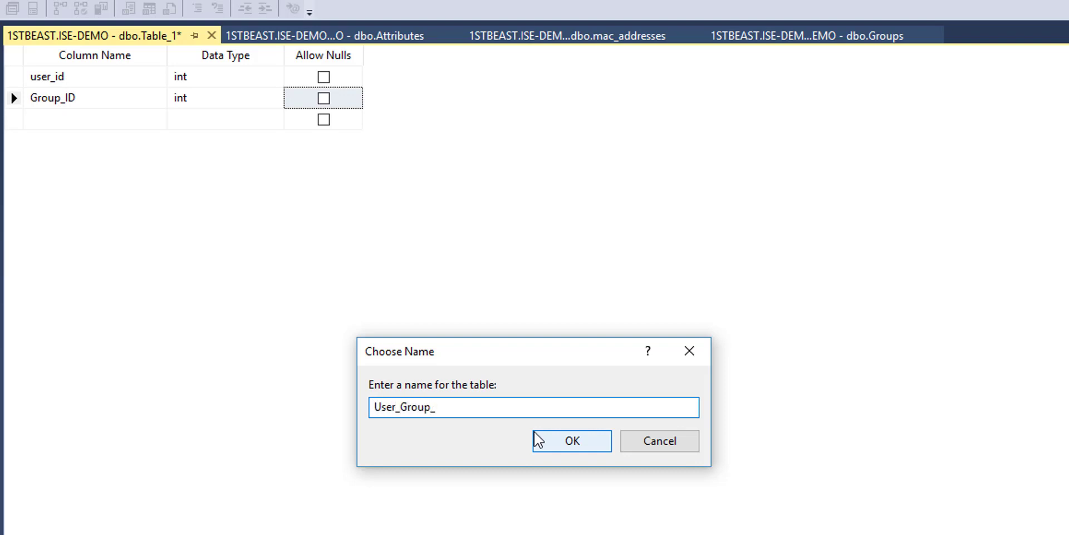
pyautogui.write('Mappings')
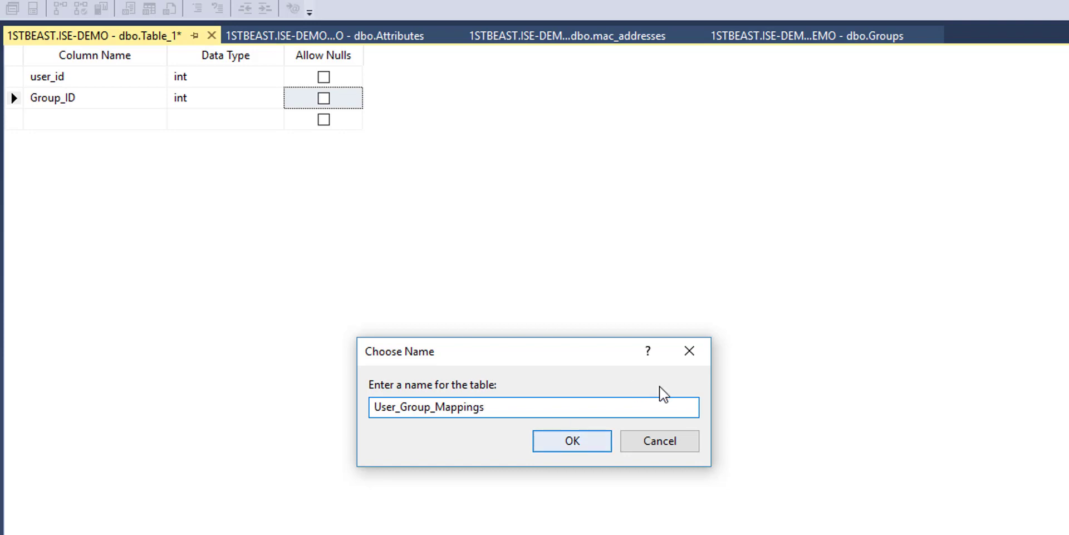
pyautogui.click(576, 445)
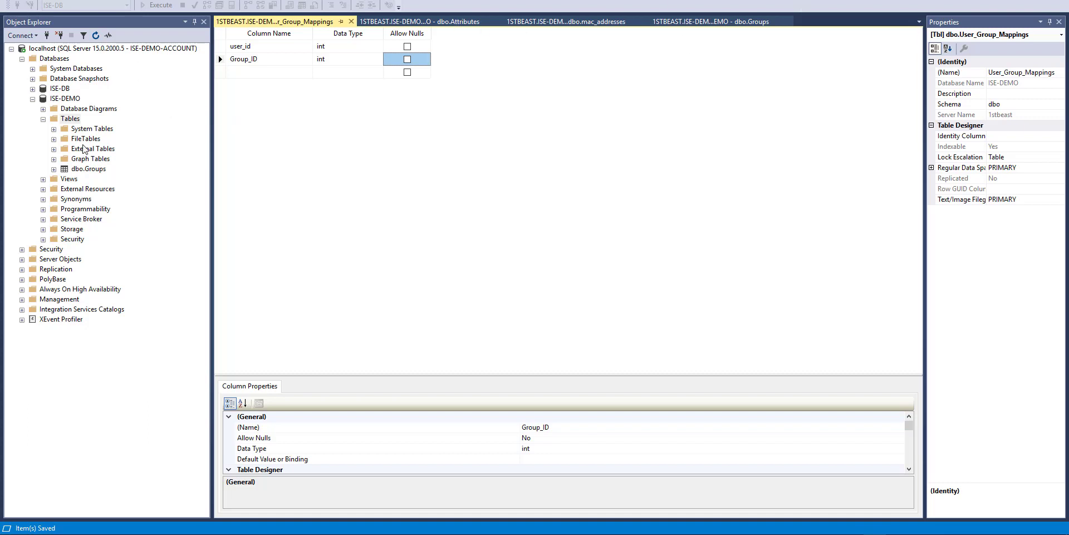
pyautogui.click(78, 118)
pyautogui.click(96, 36)
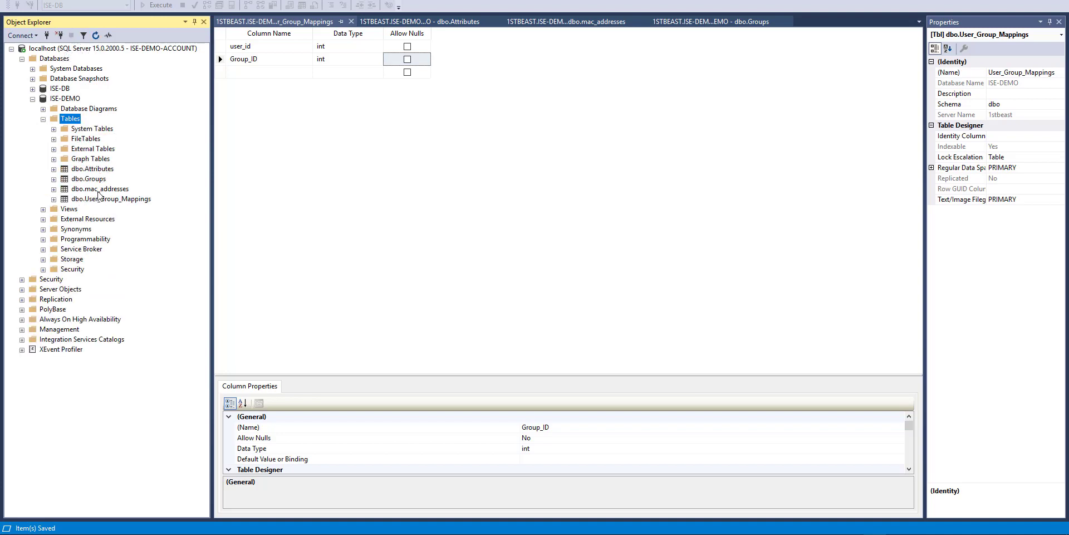
# - Add a row to the Attributes table with user_id 1, Attribute_Name vlan and Attribute_Value 30
pyautogui.click(92, 170)
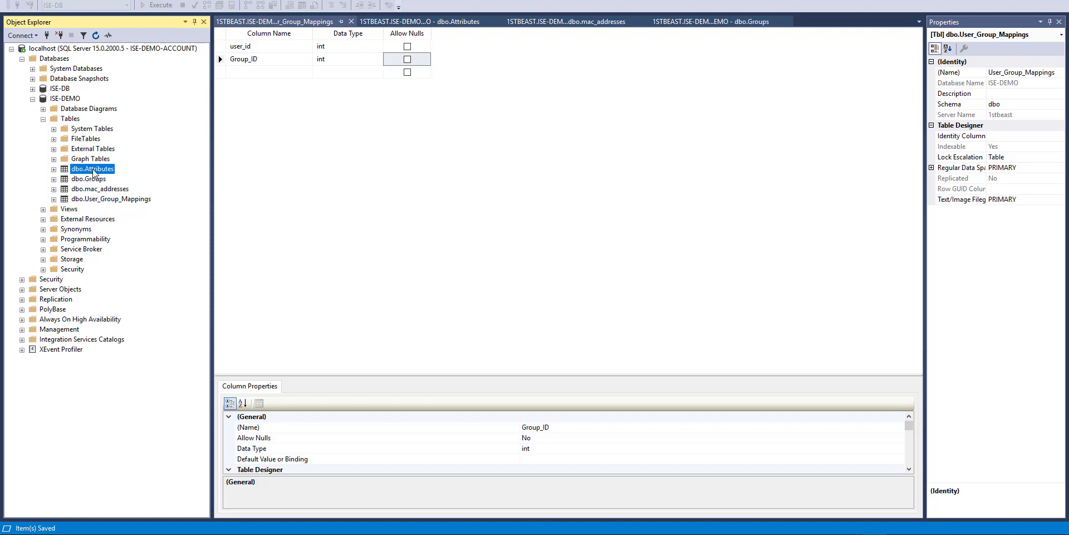
pyautogui.rightClick(96, 173)
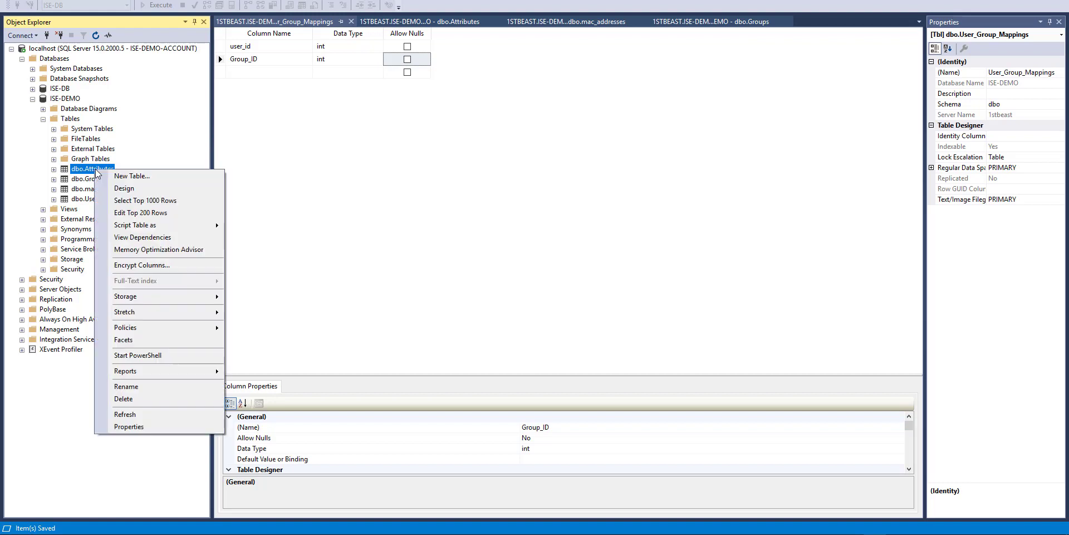
pyautogui.rightClick(68, 172)
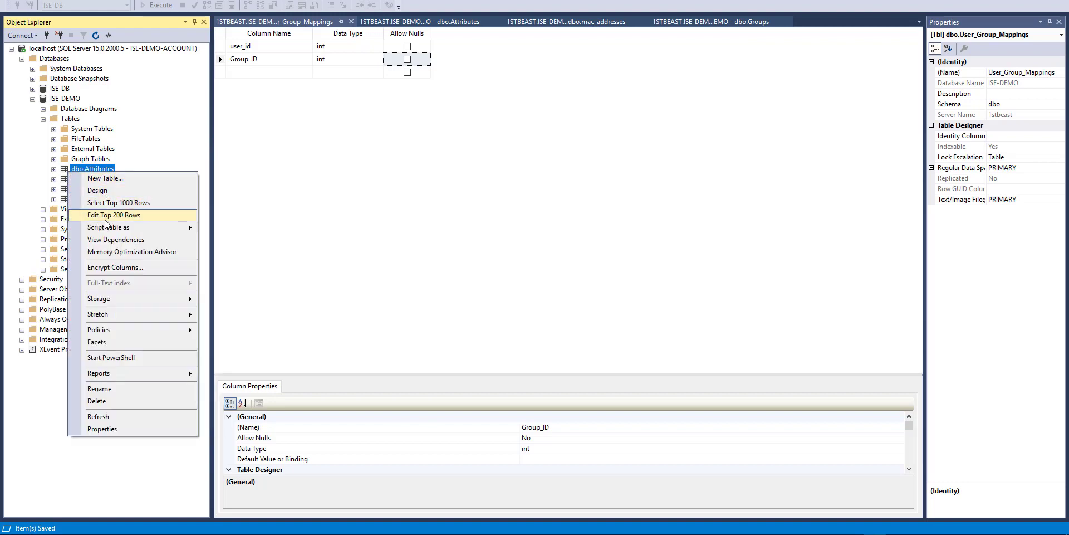
pyautogui.click(105, 215)
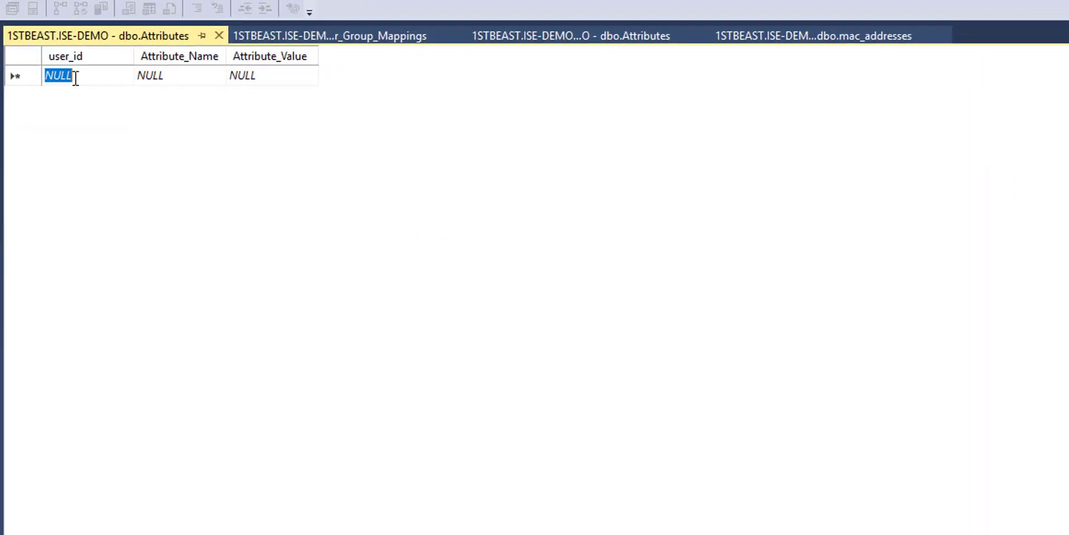
pyautogui.write('1')
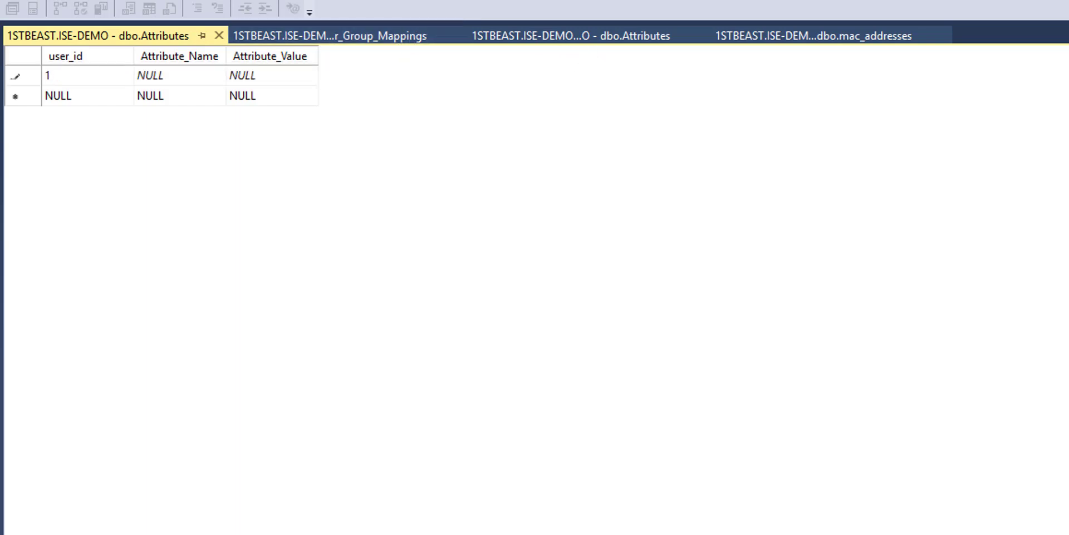
pyautogui.press('Tab')
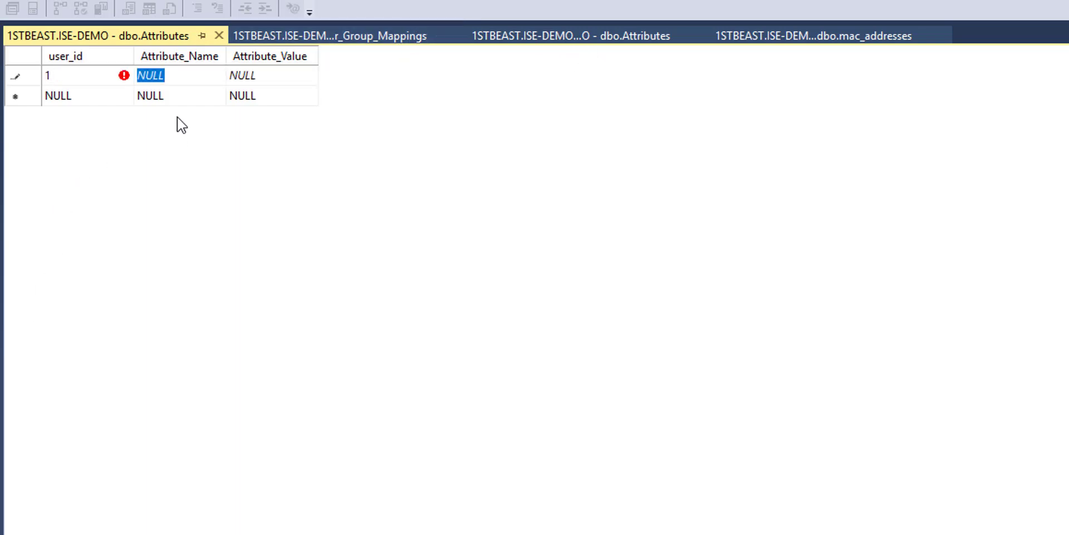
pyautogui.write('vlan')
pyautogui.press('Tab')
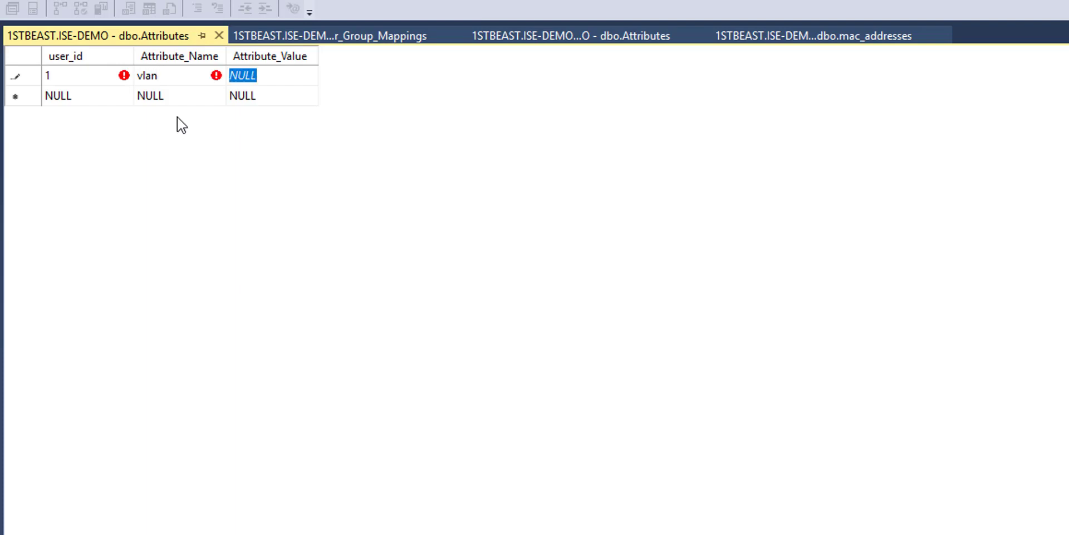
pyautogui.write('1')
pyautogui.press('BackSpace')
pyautogui.write('30')
pyautogui.press('Return')
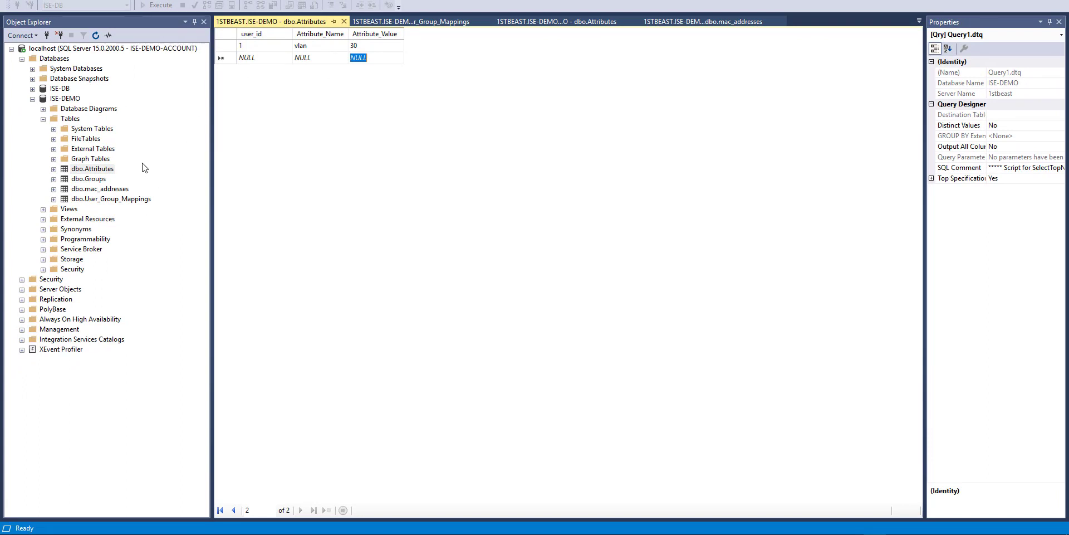
# - Add a row to the Groups table with Group_ID 1, name MAB-Computers and description All MAB Computers
pyautogui.rightClick(87, 181)
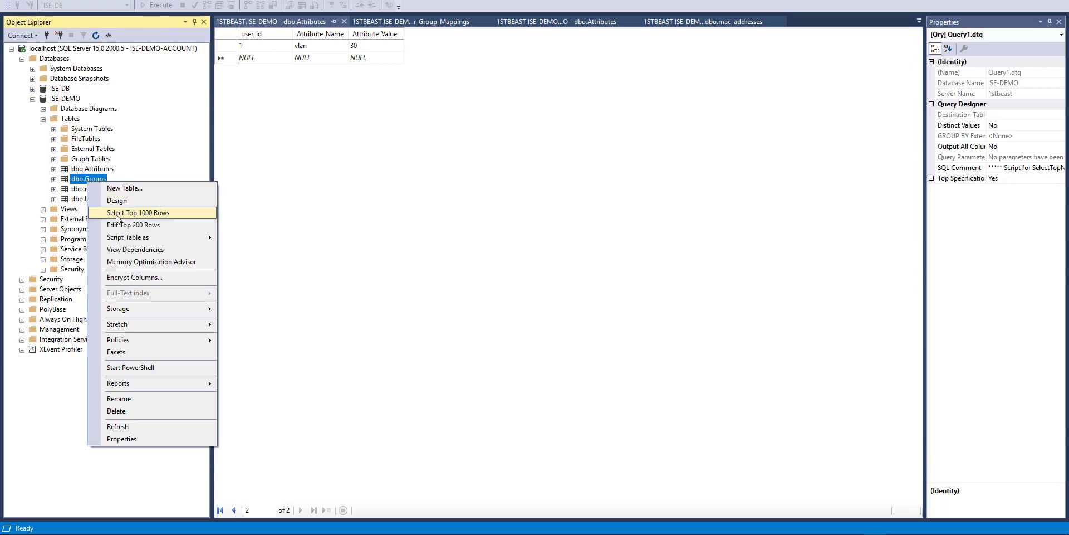
pyautogui.click(135, 221)
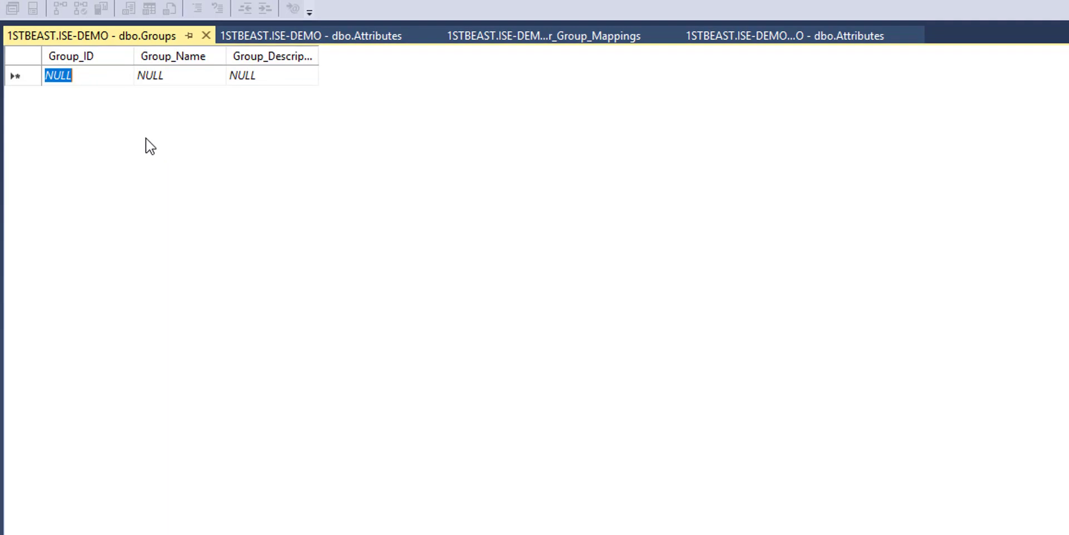
pyautogui.write('1')
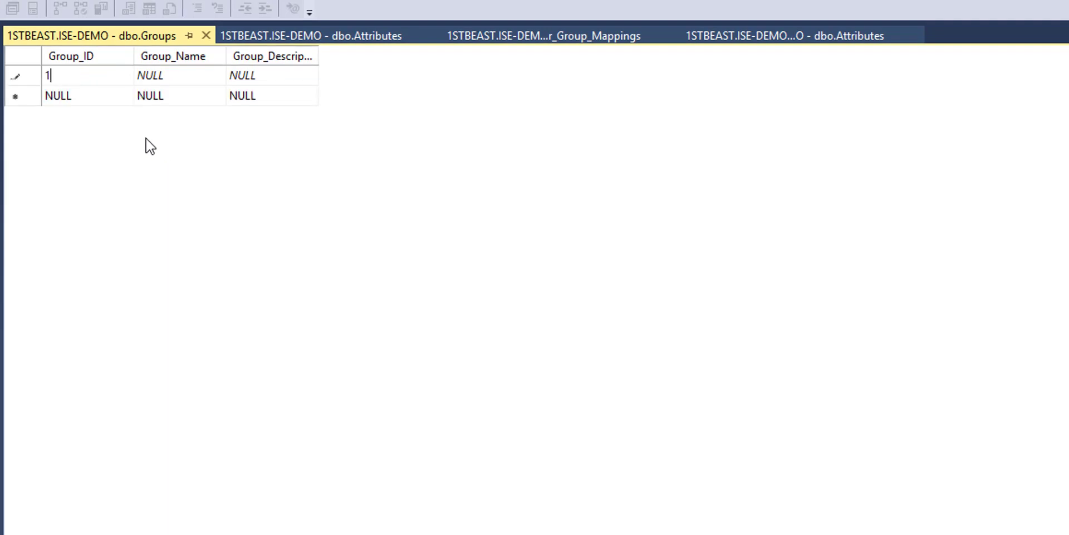
pyautogui.press('Tab')
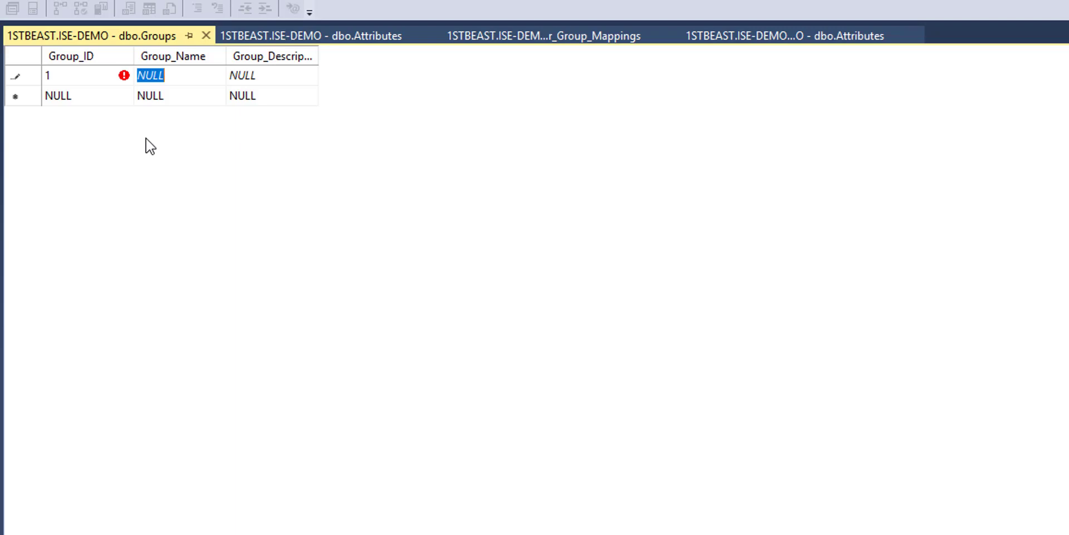
pyautogui.write('MAB-Computers')
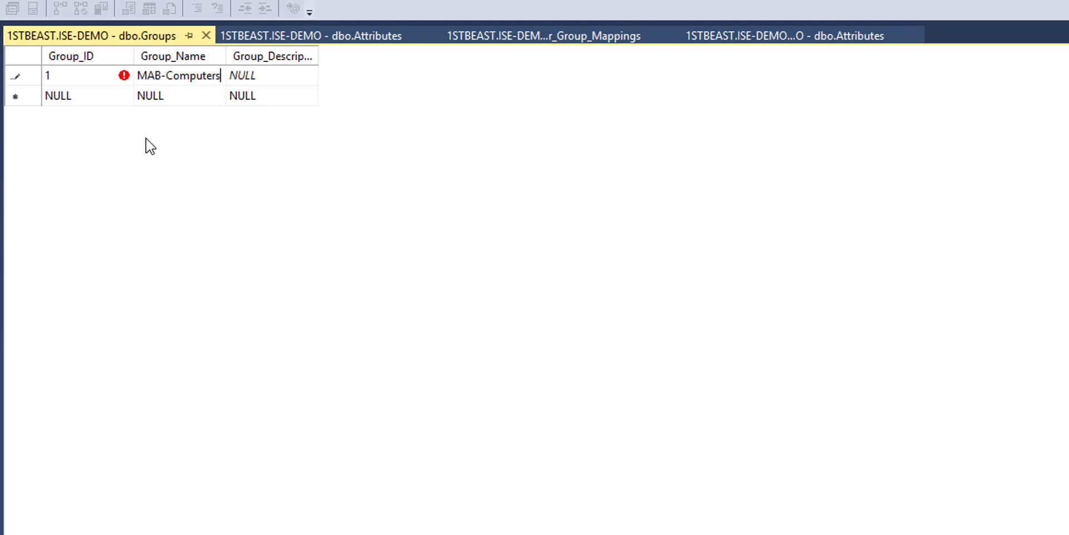
pyautogui.click(274, 82)
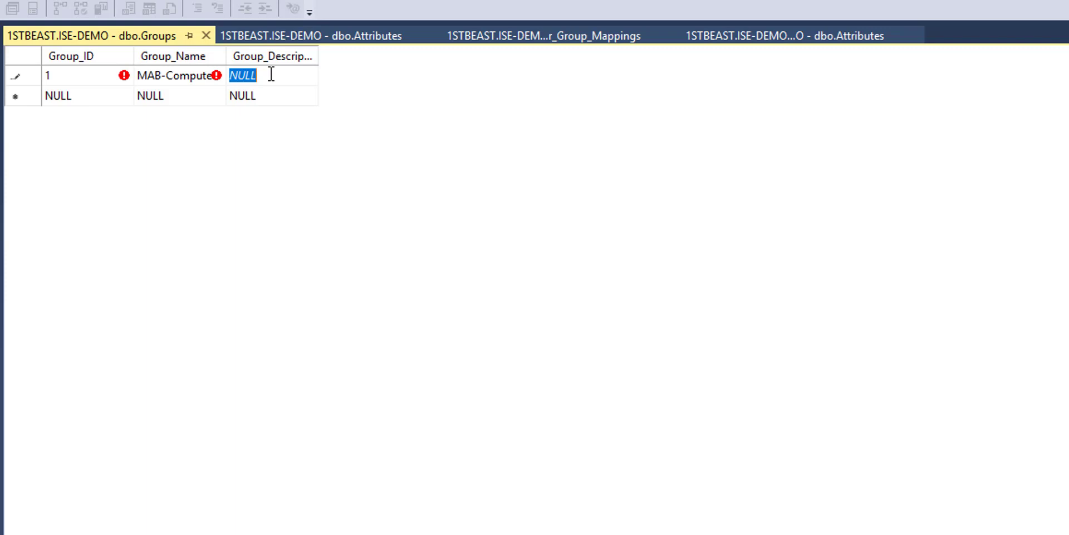
pyautogui.write('All MAB')
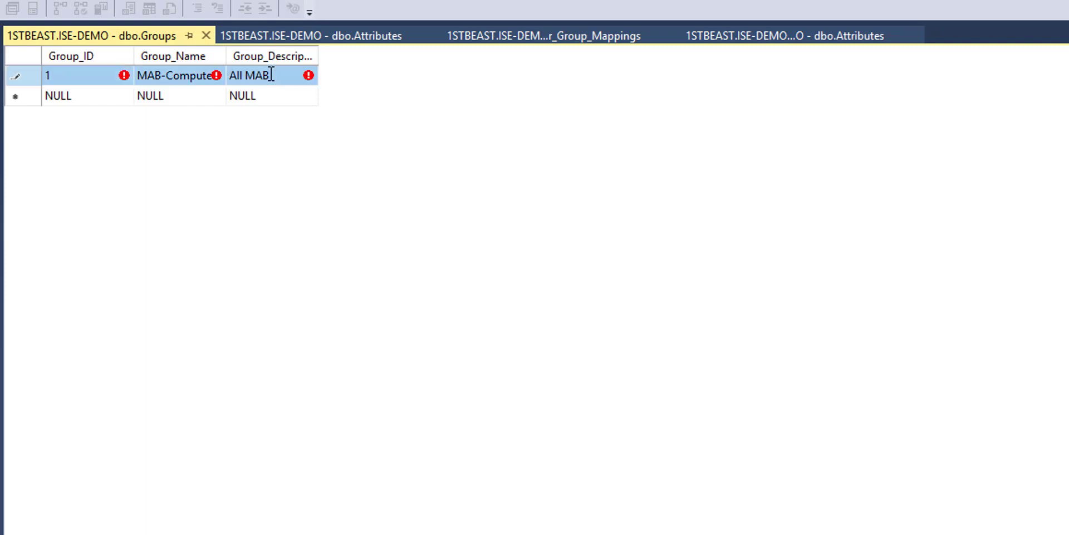
pyautogui.click(271, 74)
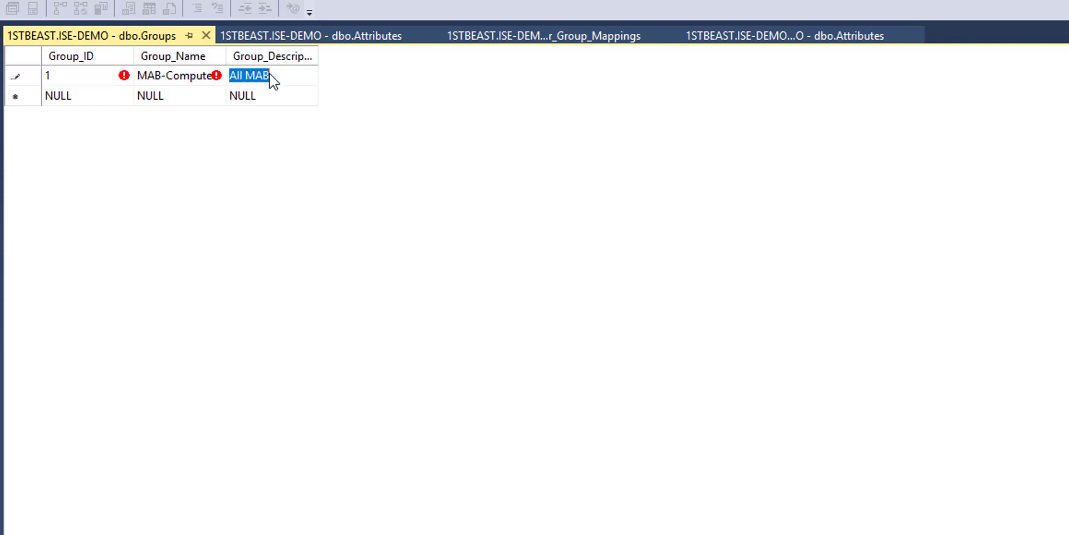
pyautogui.click(270, 76)
pyautogui.write('Computers')
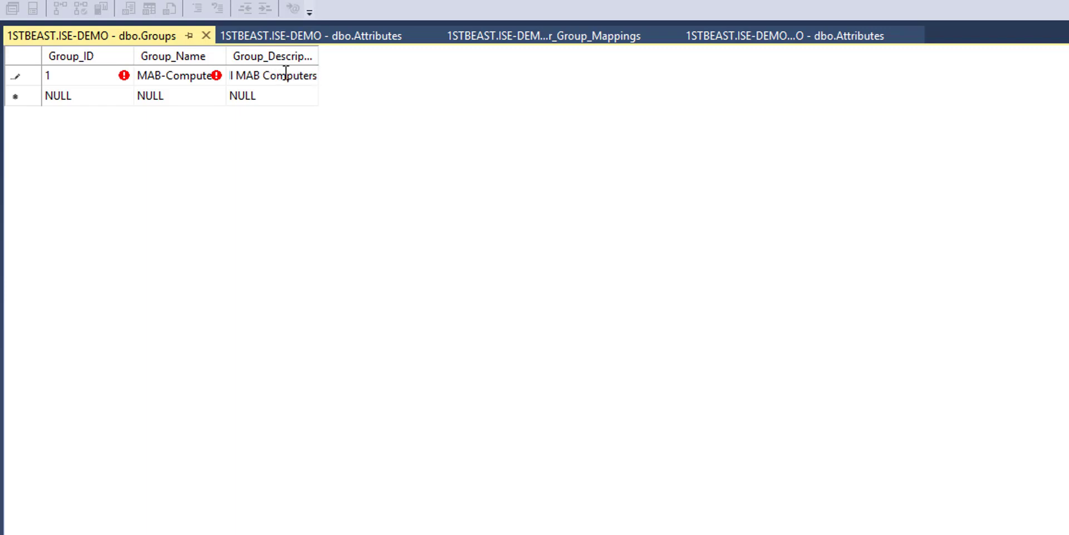
pyautogui.press('Return')
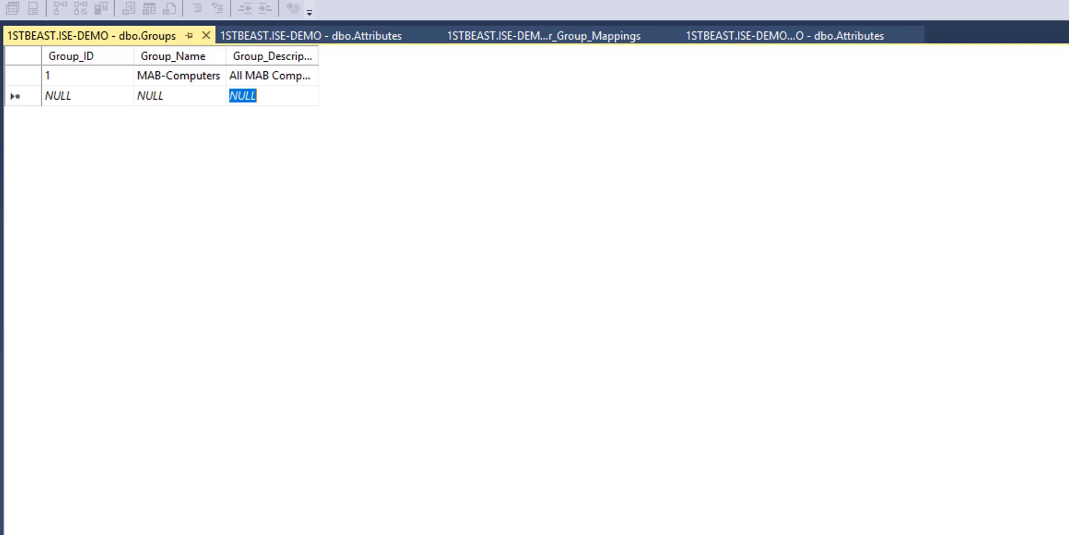
# - Open the mac_addresses table for row editing and enter user_id 1 with mac_address 480f.cfdc.cb90
pyautogui.rightClick(0, 306)
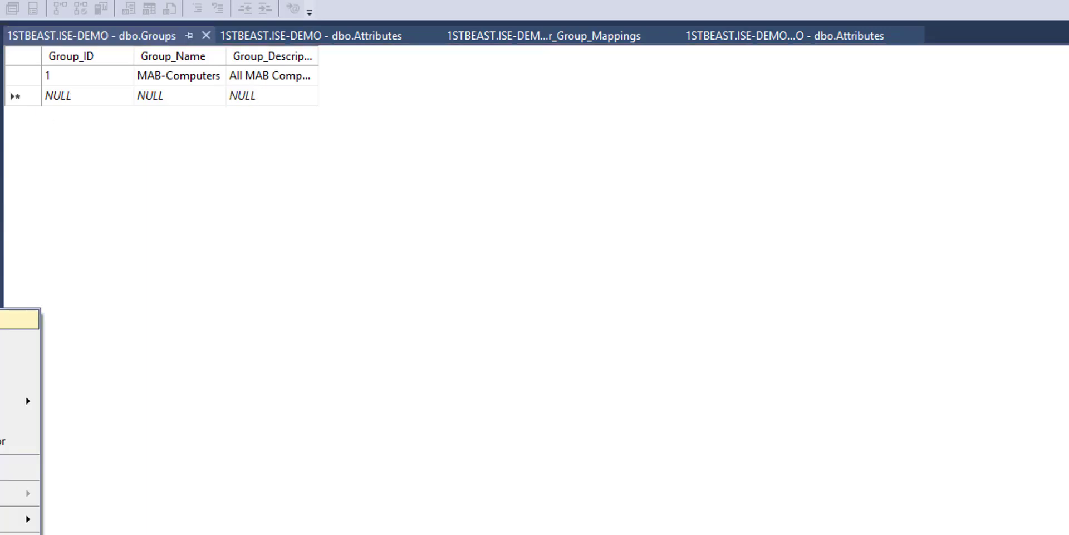
pyautogui.click(5, 380)
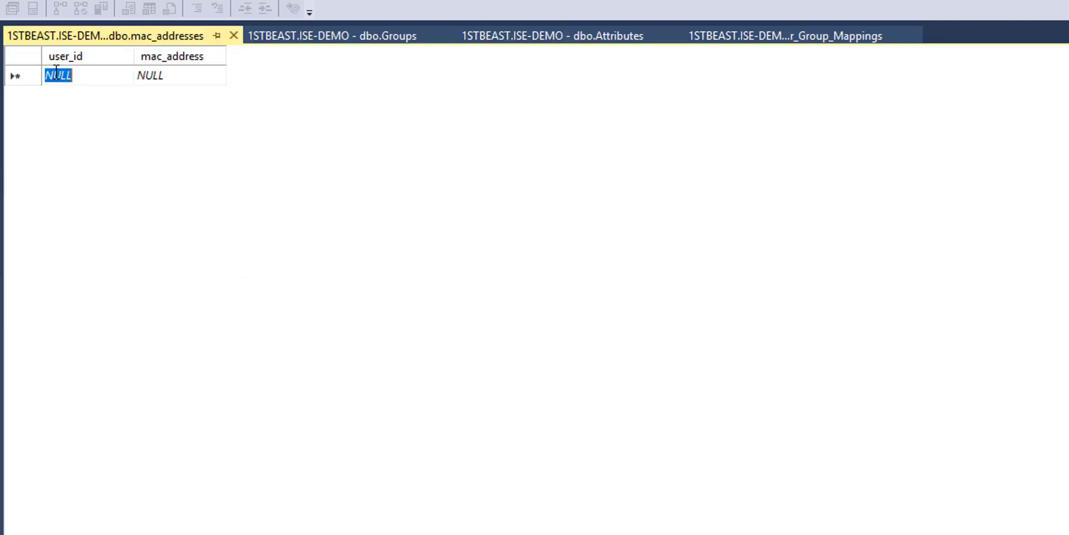
pyautogui.write('1')
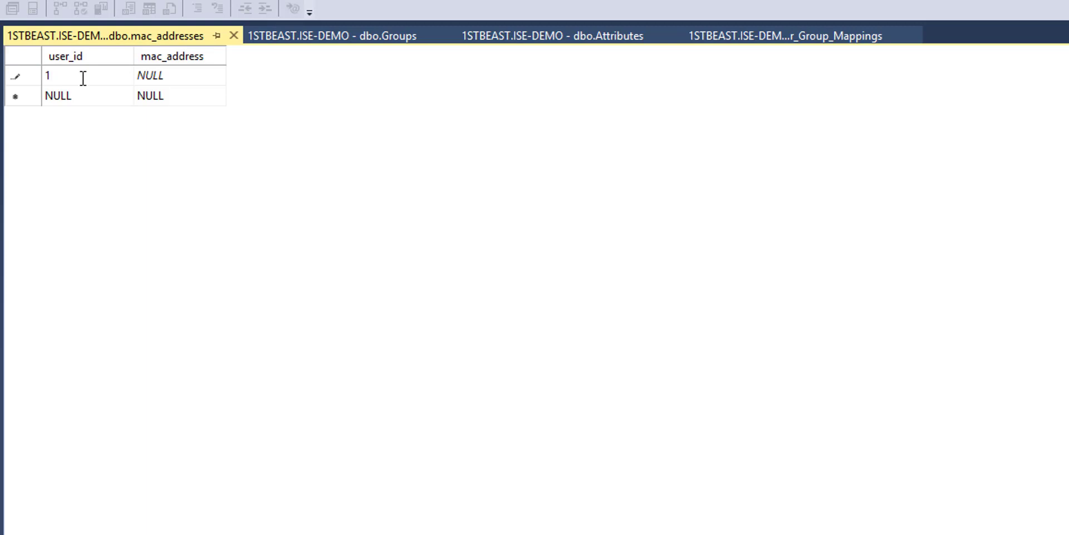
pyautogui.click(171, 80)
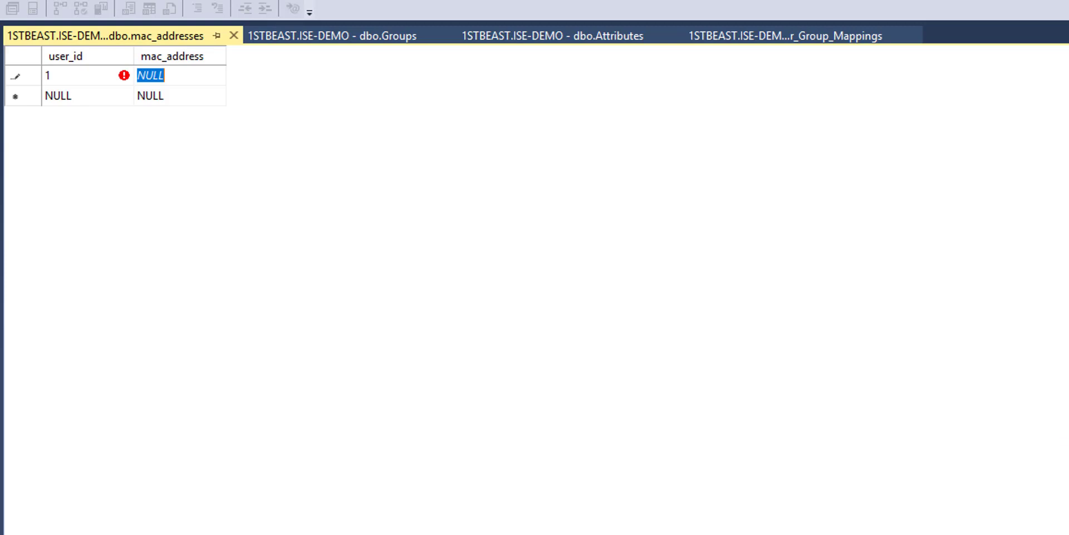
pyautogui.press('End')
pyautogui.hotkey('shift', 'Home')
pyautogui.write('480f.cfdc.cb90')
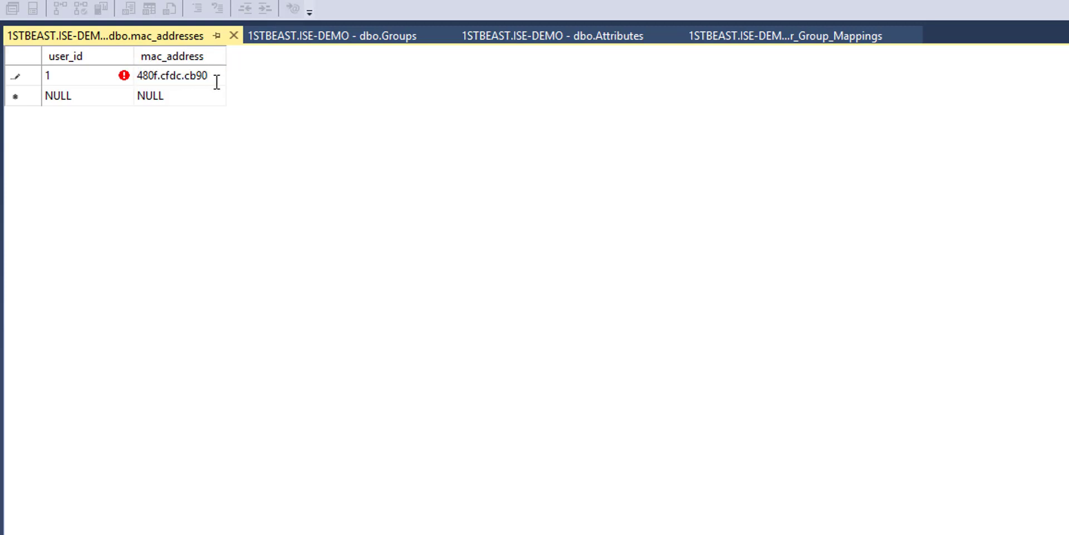
# - Reformat the first row's MAC address with colon separators as 48:0f:cf:dc:cb:90 and commit the row
pyautogui.press('Left')
pyautogui.write(':')
pyautogui.press('Left')
pyautogui.press('Left')
pyautogui.press('Left')
pyautogui.press('BackSpace')
pyautogui.write(':')
pyautogui.press('Left')
pyautogui.press('Left')
pyautogui.write(':')
pyautogui.press('Left')
pyautogui.press('BackSpace')
pyautogui.write(':')
pyautogui.press('Left')
pyautogui.press('Left')
pyautogui.write(':')
pyautogui.press('Return')
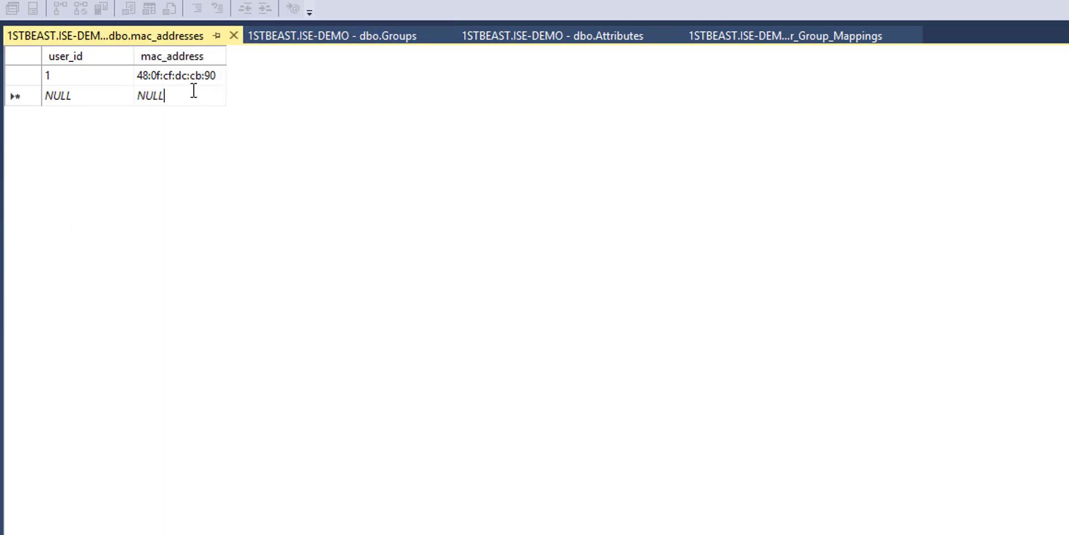
# - Enter the colon-separated MAC address b8:88:e3:6d:e2:df in the second row of the mac_addresses table
pyautogui.moveTo(193, 91); pyautogui.dragTo(112, 91)
pyautogui.write('b888.e36d.e2df')
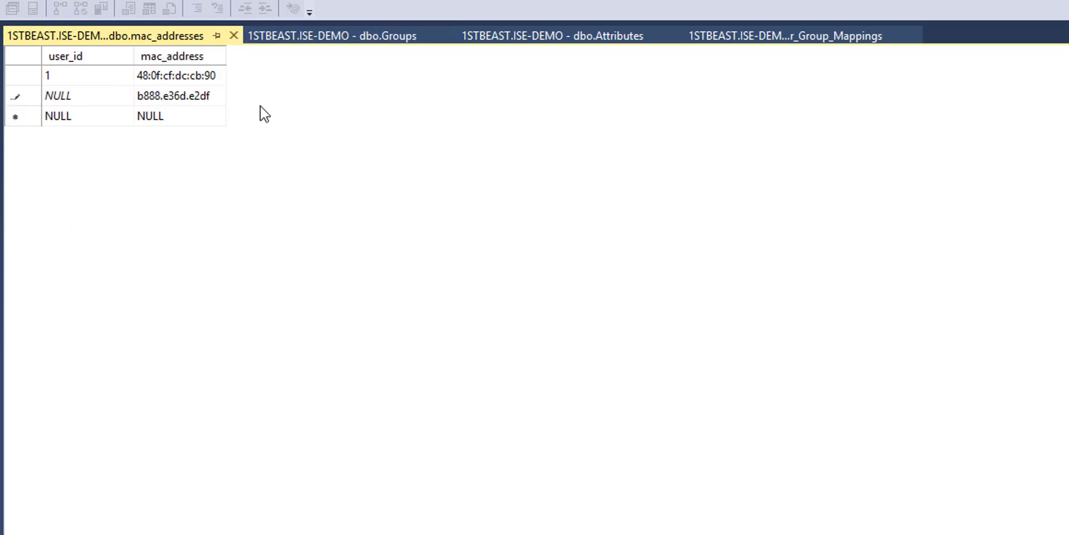
pyautogui.press('Left')
pyautogui.press('Left')
pyautogui.write(':')
pyautogui.press('Left')
pyautogui.press('Left')
pyautogui.press('Left')
pyautogui.press('BackSpace')
pyautogui.write(':')
pyautogui.press('Left')
pyautogui.press('Left')
pyautogui.write(':')
pyautogui.press('Left')
pyautogui.press('Left')
pyautogui.press('Left')
pyautogui.press('BackSpace')
pyautogui.write(':')
pyautogui.press('Left')
pyautogui.press('Left')
pyautogui.press('Left')
pyautogui.write(':')
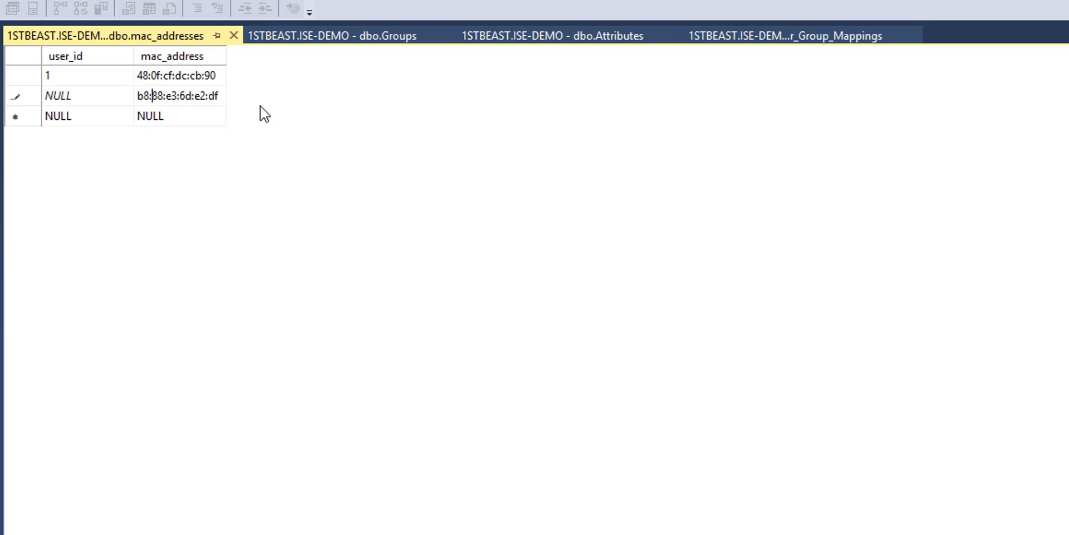
# - Set the second row's user_id to 2 and commit the row to the mac_addresses table
pyautogui.press('Return')
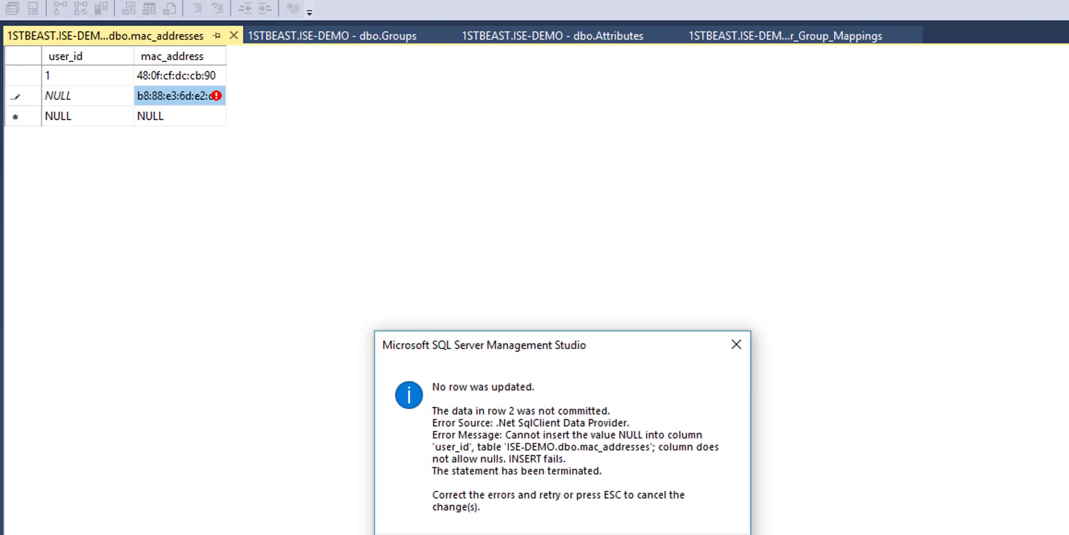
pyautogui.click(579, 504)
pyautogui.click(89, 97)
pyautogui.write('2')
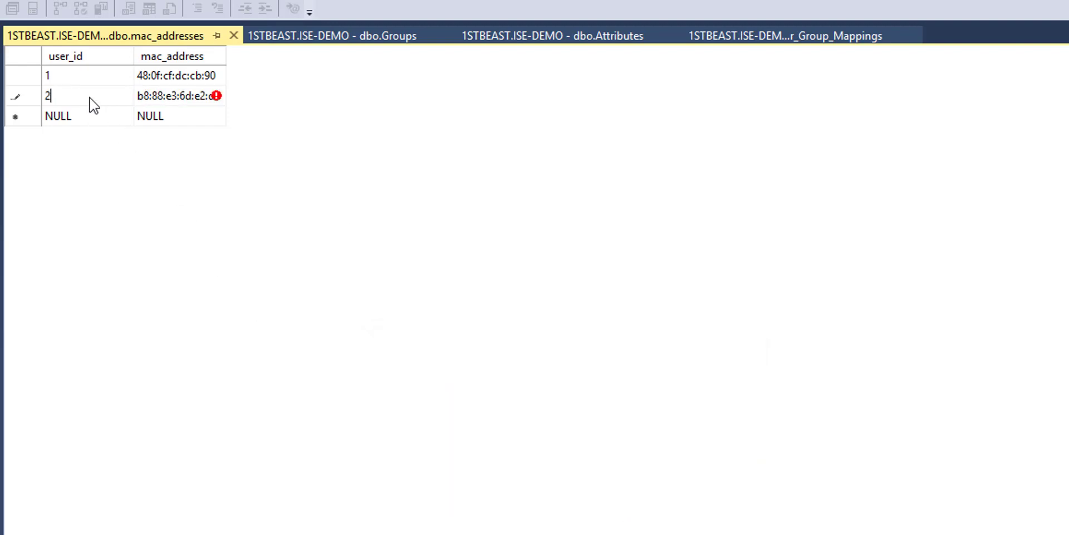
pyautogui.press('Return')
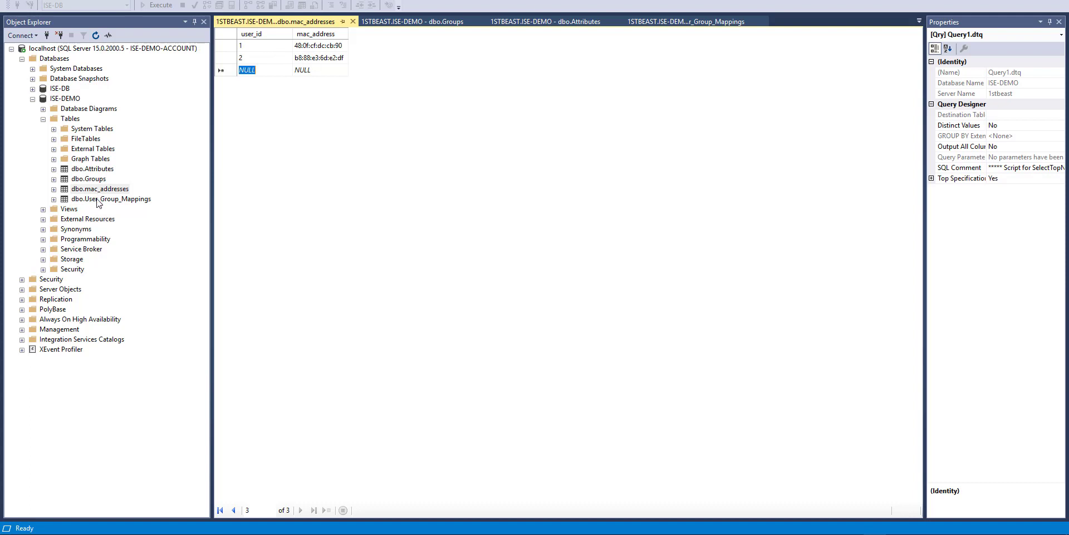
# - Open User_Group_Mappings for row editing and enter user_id 1 with Group_ID 1, checking the IDs against the Groups and mac_addresses tables
pyautogui.click(423, 21)
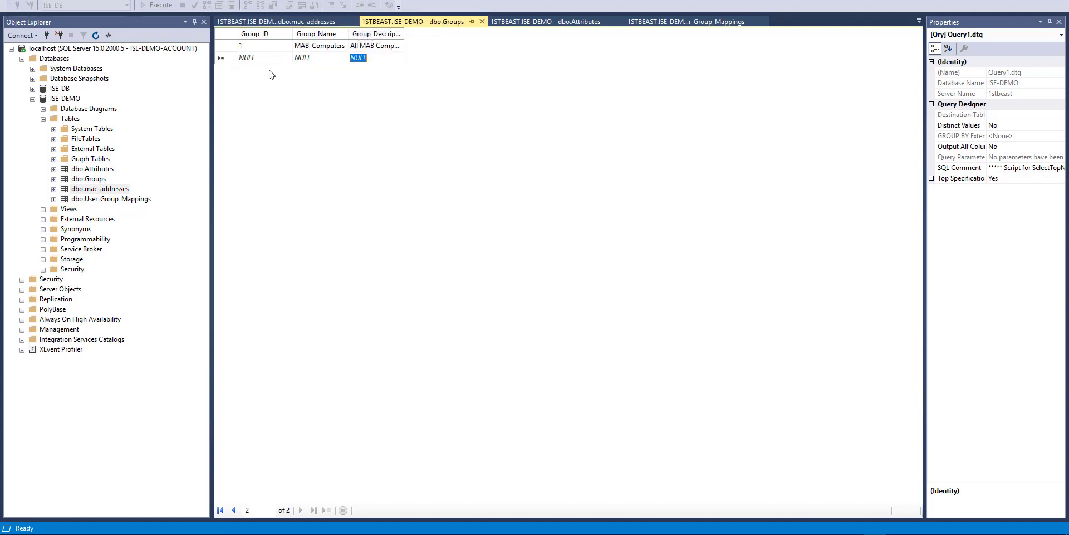
pyautogui.click(311, 21)
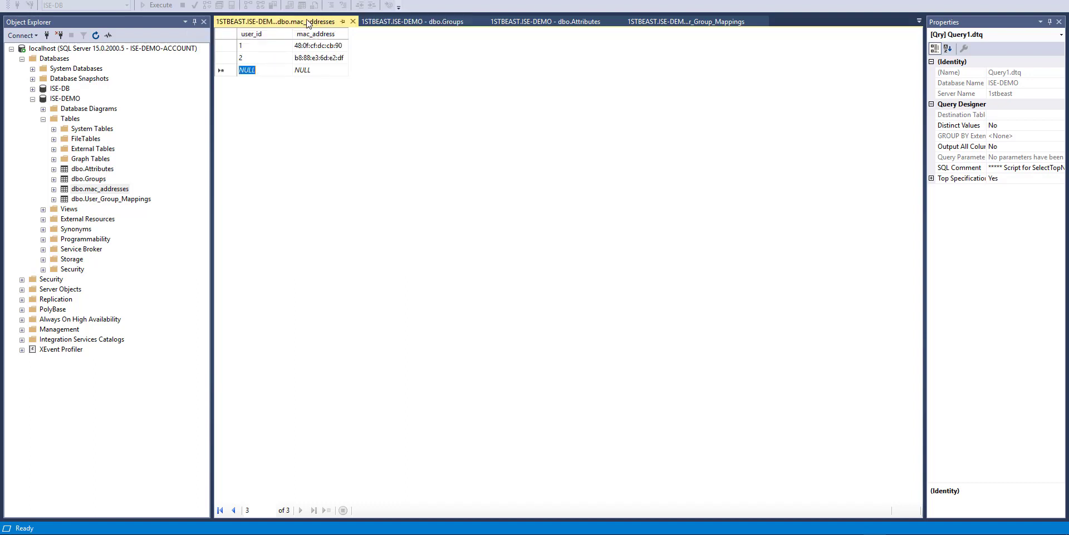
pyautogui.rightClick(117, 200)
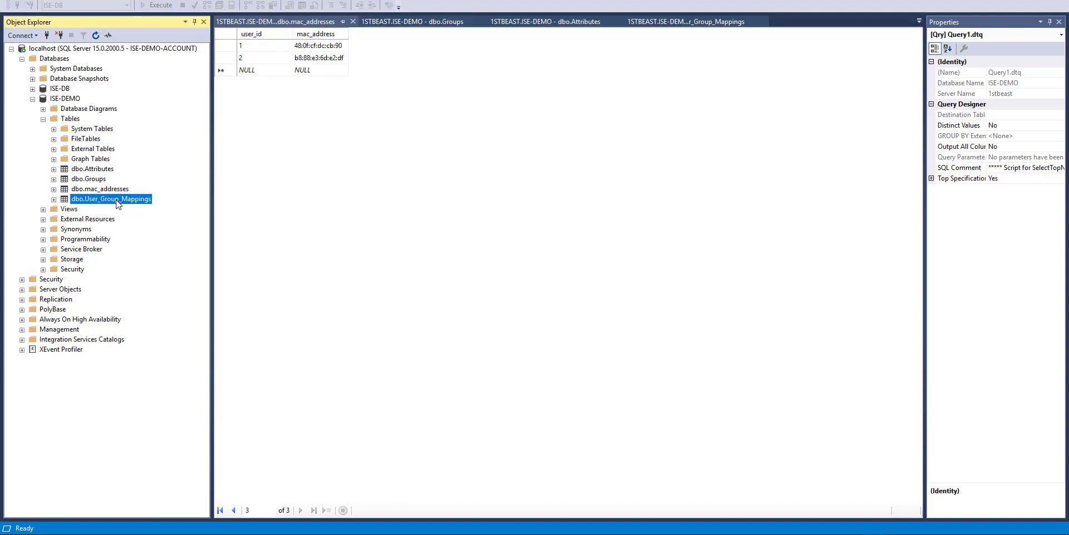
pyautogui.click(189, 246)
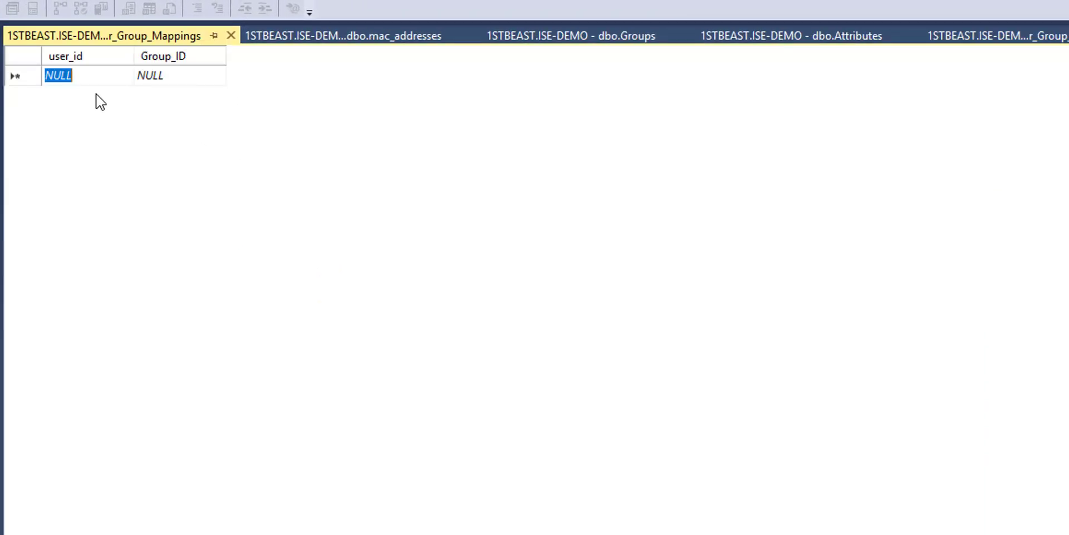
pyautogui.write('1')
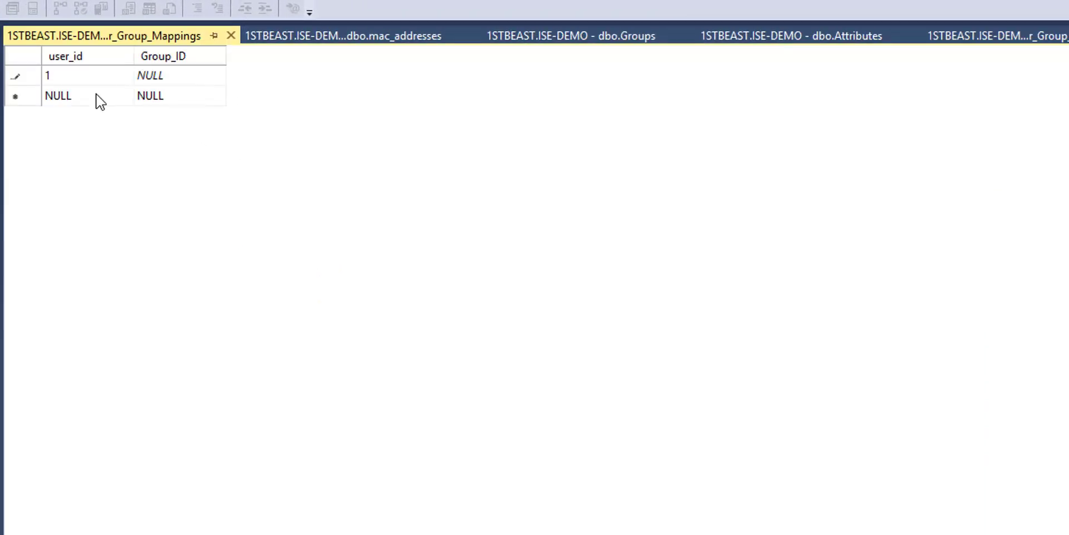
pyautogui.click(405, 38)
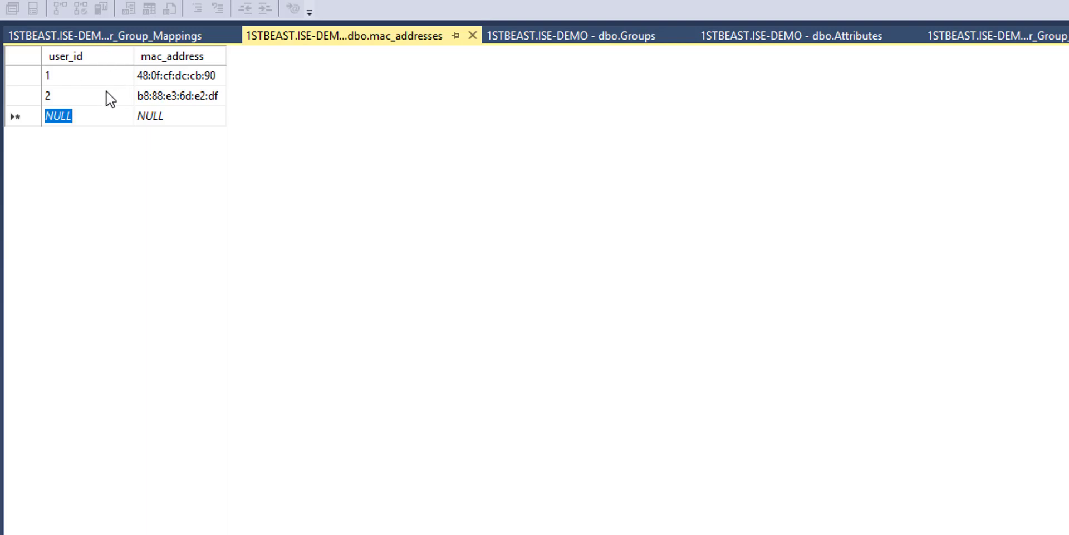
pyautogui.click(136, 36)
pyautogui.click(184, 76)
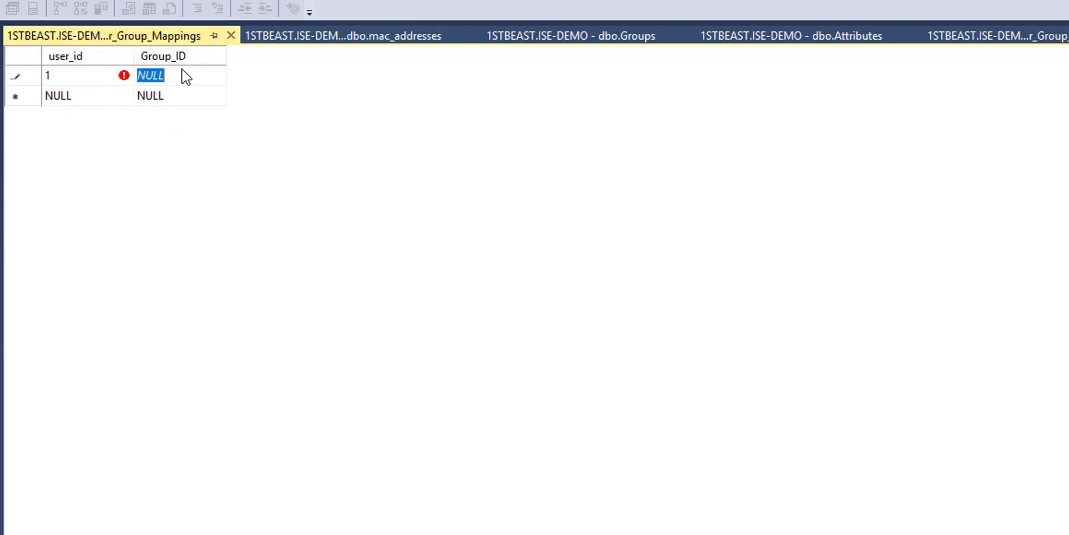
pyautogui.write('1')
# - Add a second row to User_Group_Mappings with user_id 2 and Group_ID 1
pyautogui.click(95, 99)
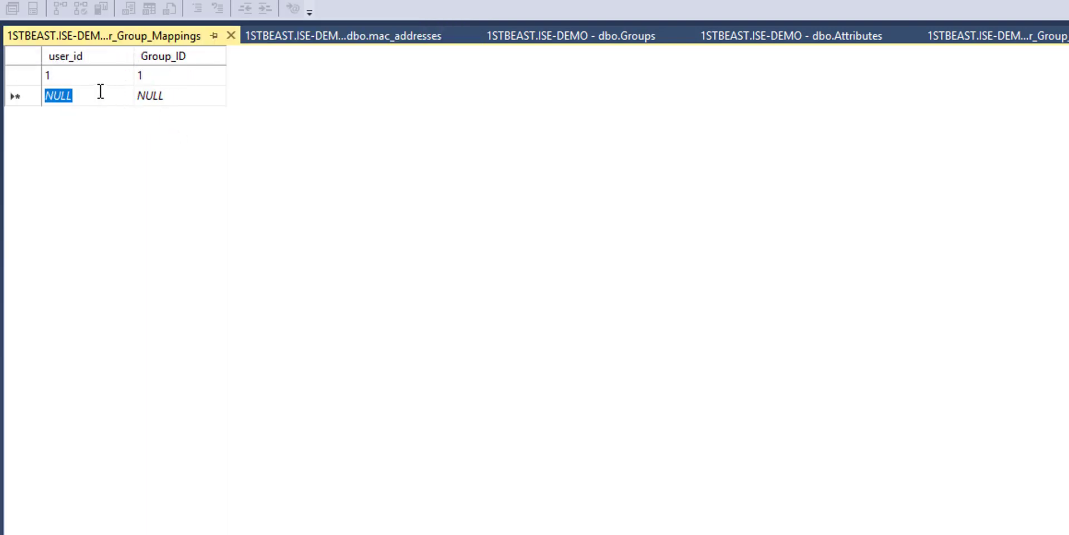
pyautogui.write('1')
pyautogui.write('2')
pyautogui.press('Tab')
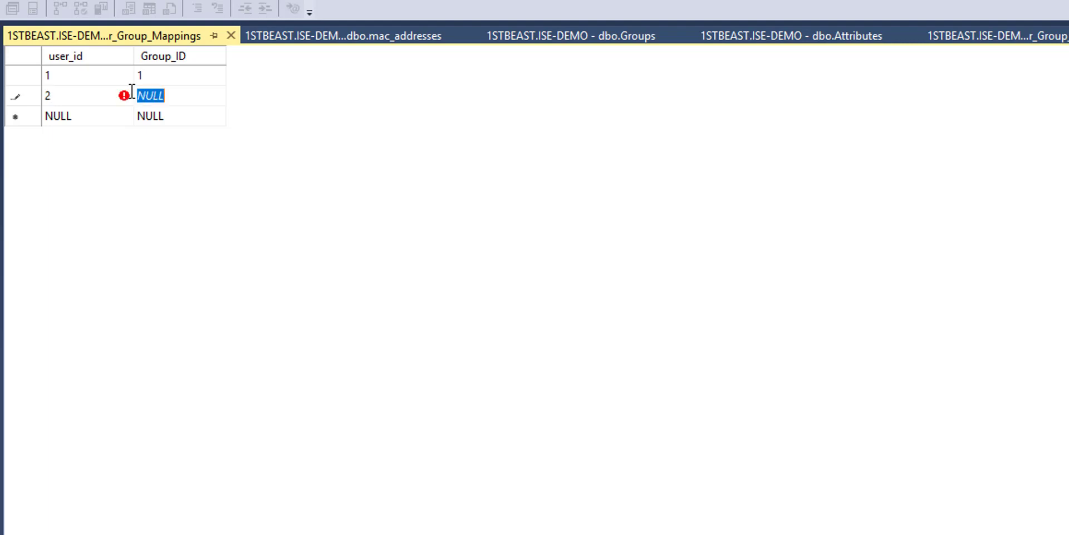
pyautogui.write('1')
pyautogui.press('Return')
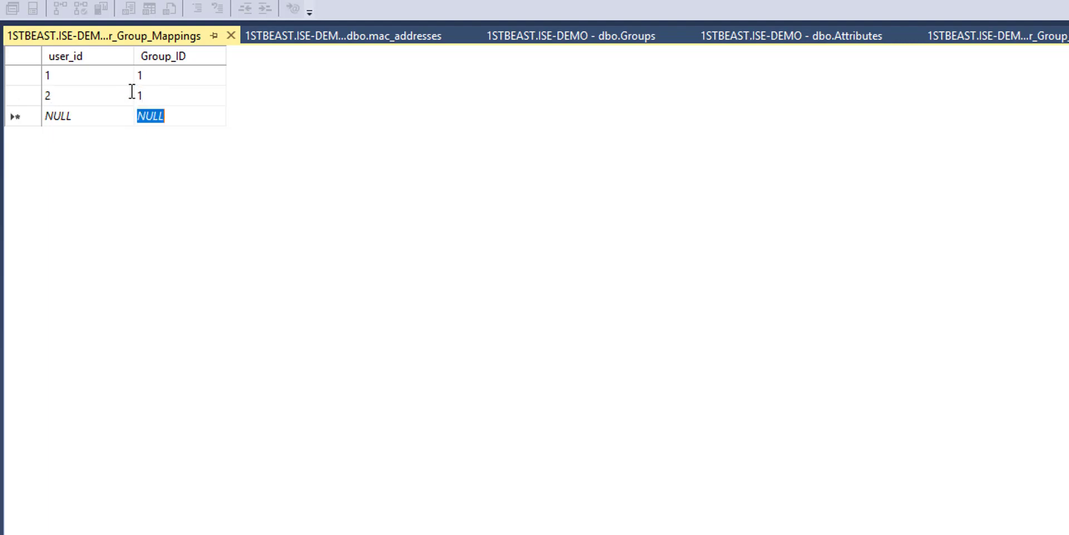
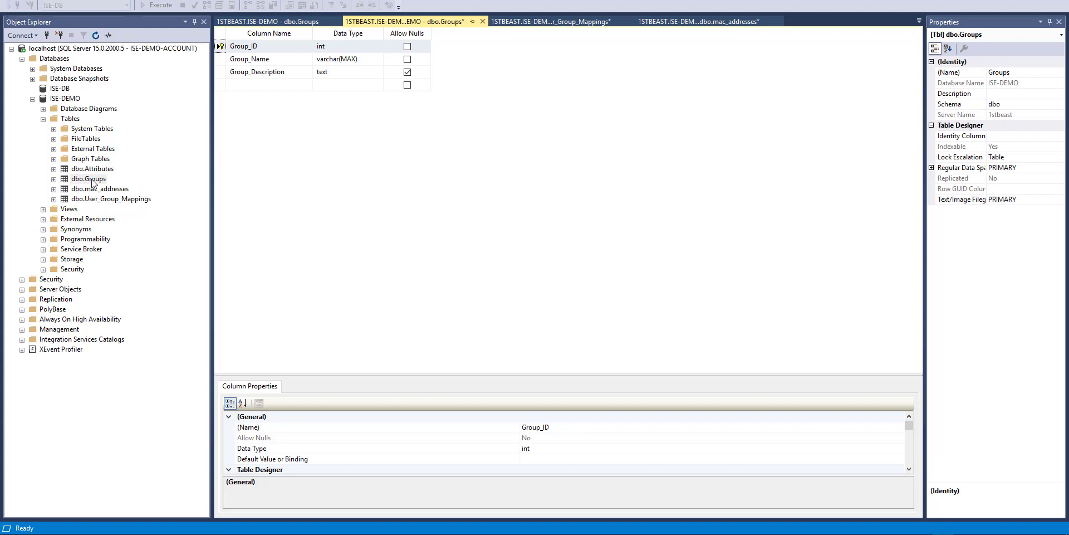
# - Open the Groups table in design view and add a new foreign key relationship from its Group_ID column
pyautogui.click(93, 181)
pyautogui.rightClick(93, 181)
pyautogui.click(122, 199)
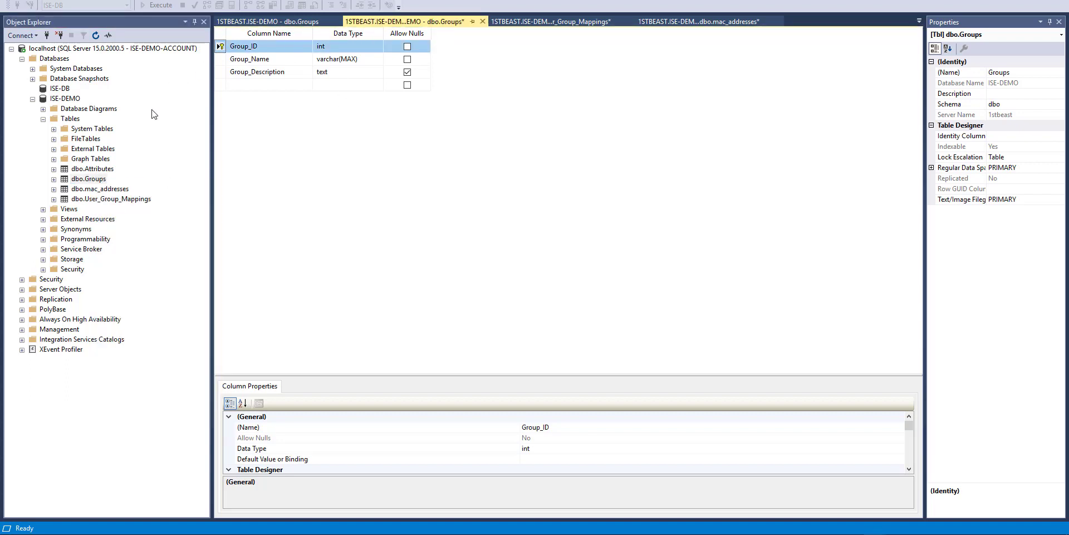
pyautogui.rightClick(93, 180)
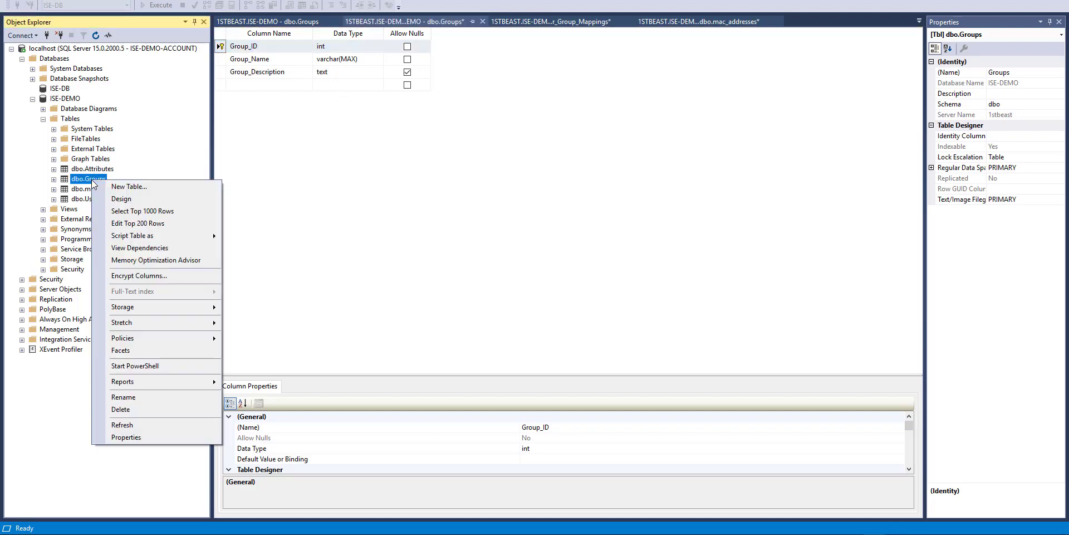
pyautogui.click(121, 199)
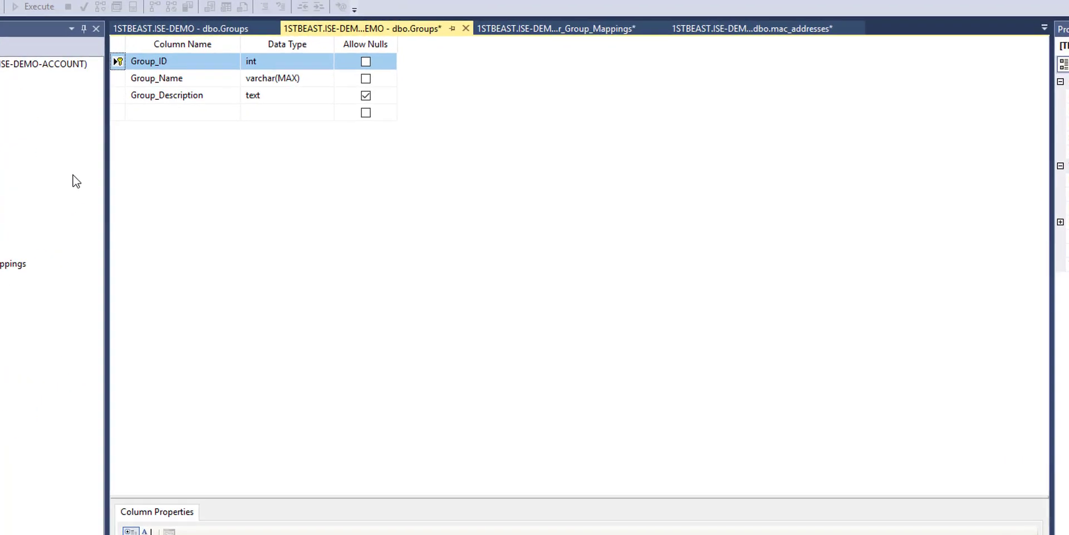
pyautogui.rightClick(118, 63)
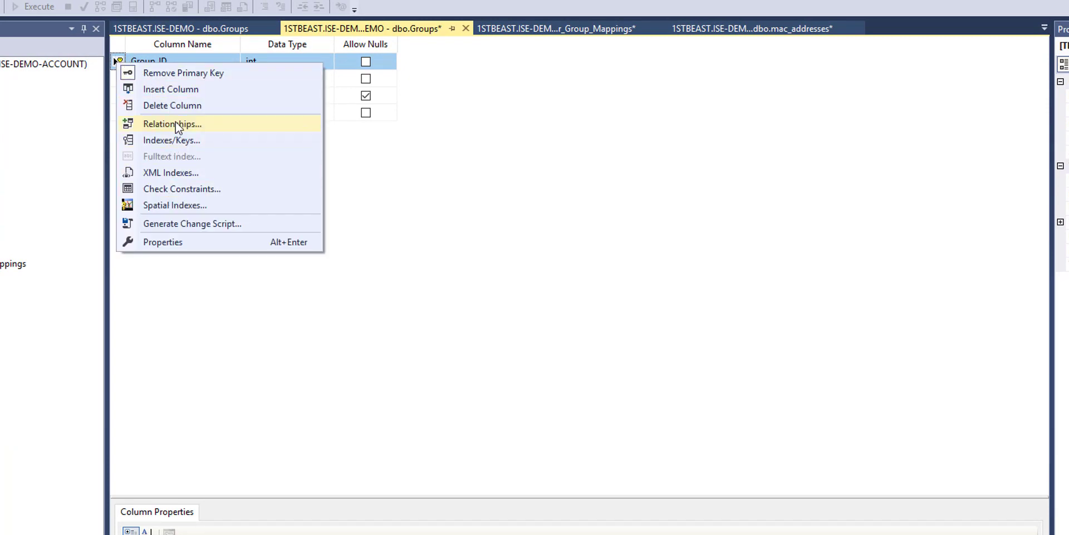
pyautogui.click(175, 124)
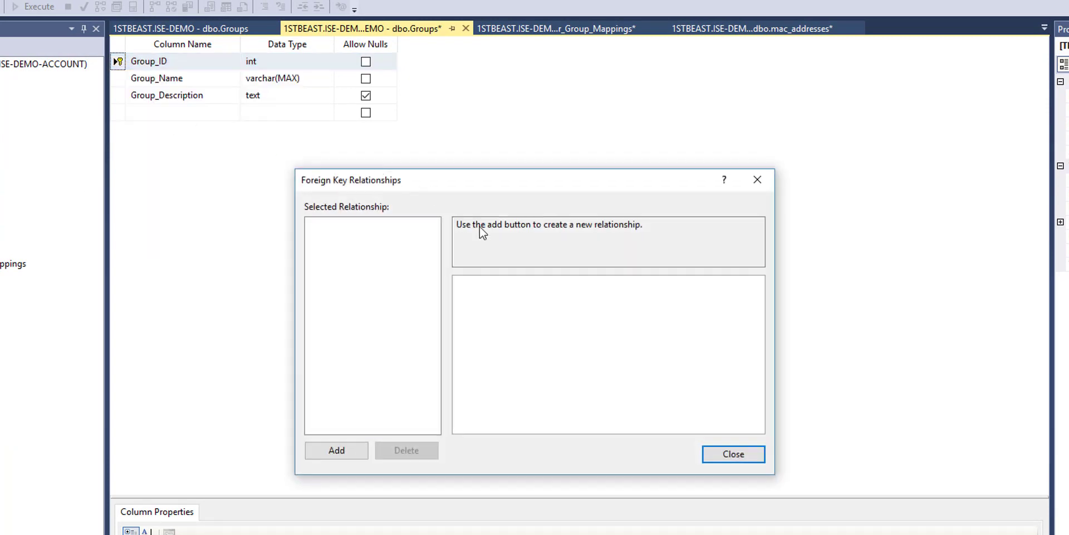
pyautogui.click(337, 449)
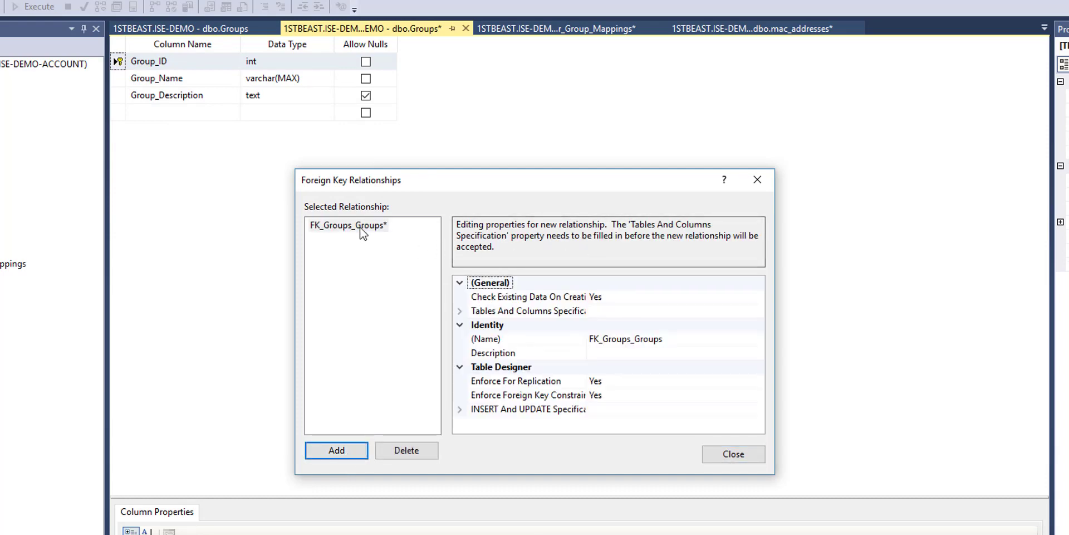
# - Edit the new relationship's tables and columns specification and name the relationship FK_Groups_and_Group_Mappings
pyautogui.click(567, 315)
pyautogui.click(459, 310)
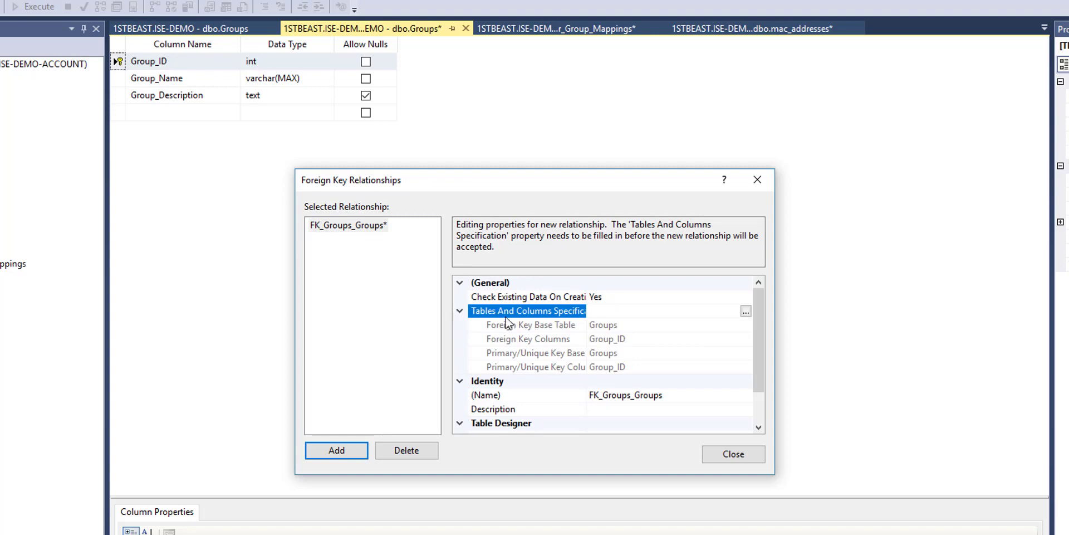
pyautogui.click(745, 312)
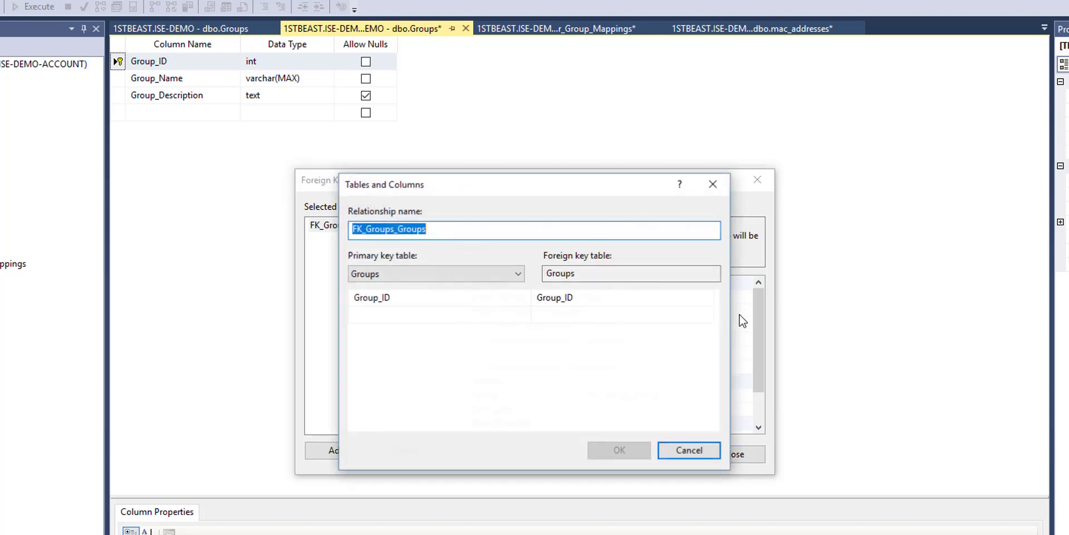
pyautogui.click(460, 233)
pyautogui.moveTo(460, 233); pyautogui.dragTo(401, 230)
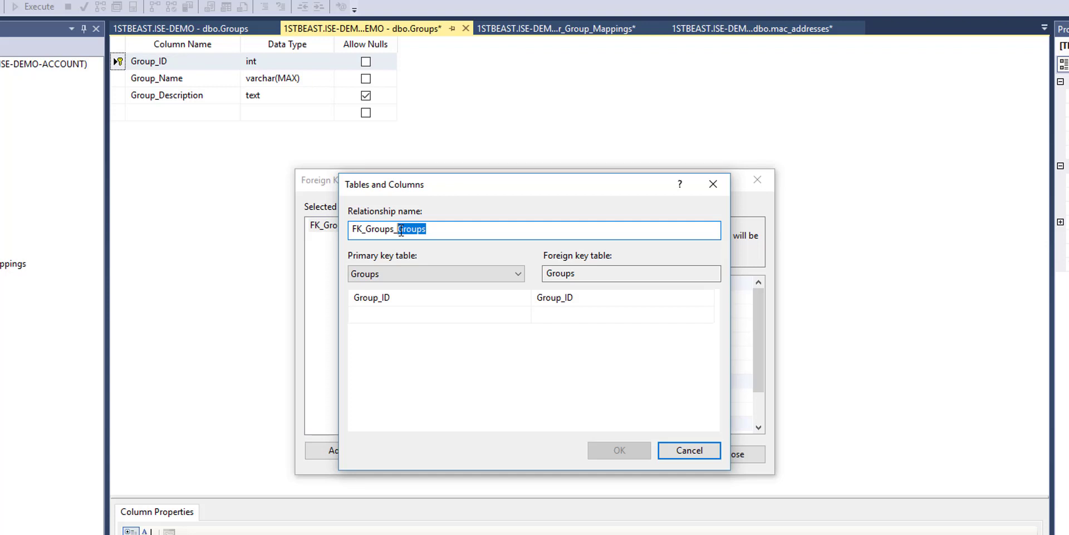
pyautogui.press('BackSpace')
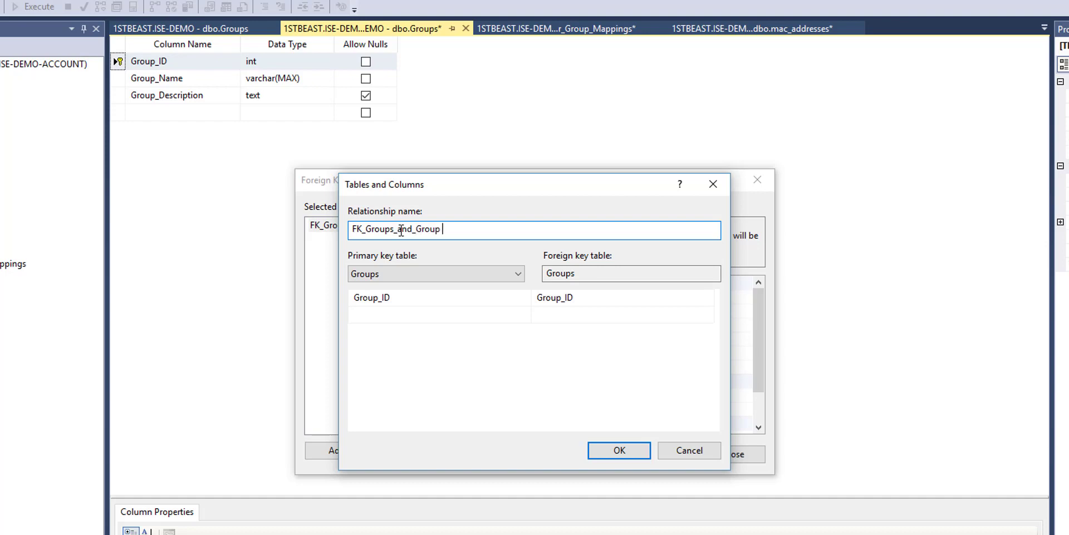
pyautogui.write('Mappings')
# - Try to relate Groups to primary key table User_Group_Mappings through Group_ID on both sides, and leave the foreign key dialogs
pyautogui.click(492, 275)
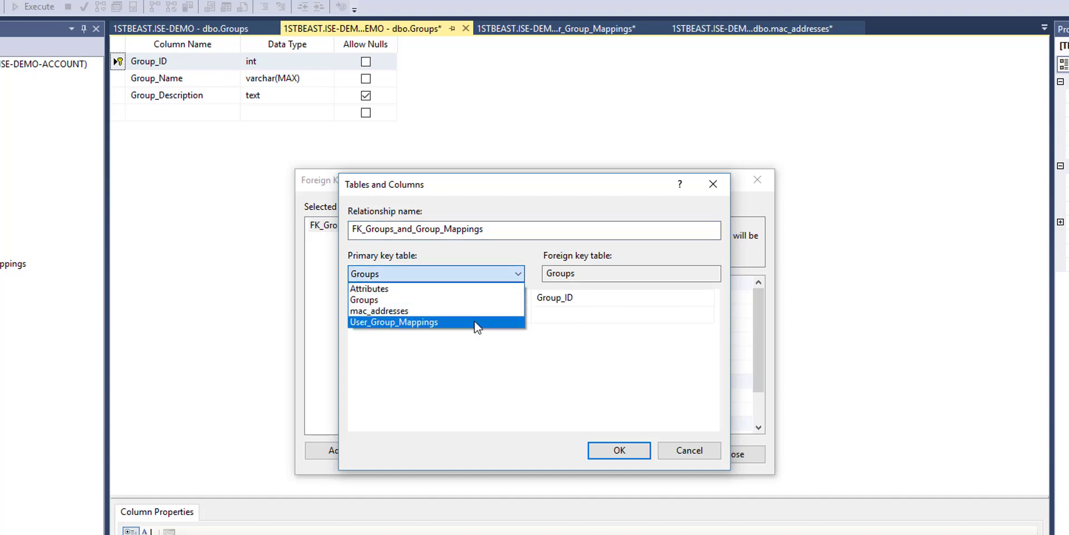
pyautogui.click(498, 301)
pyautogui.click(501, 274)
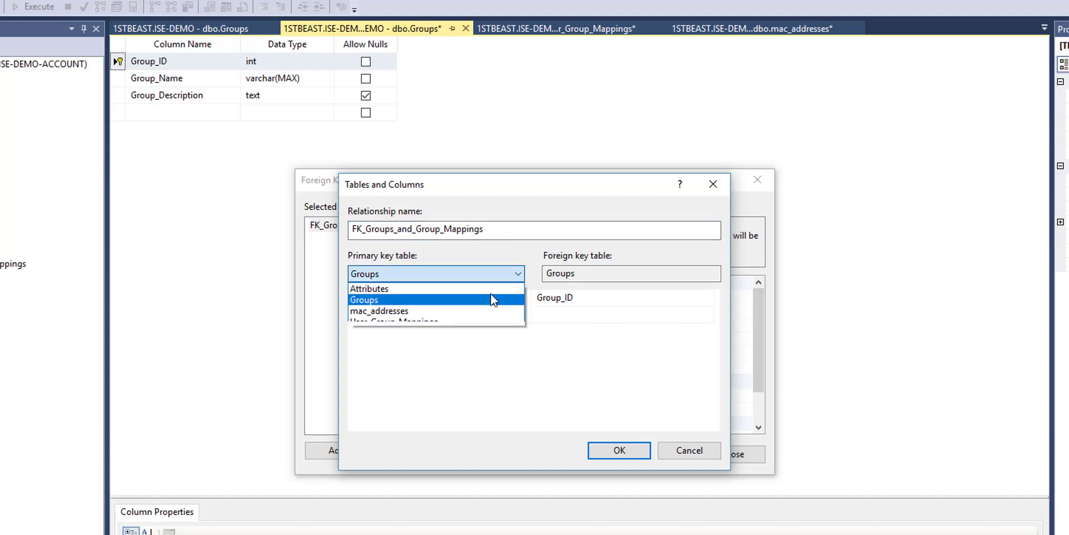
pyautogui.click(482, 316)
pyautogui.click(489, 297)
pyautogui.click(489, 300)
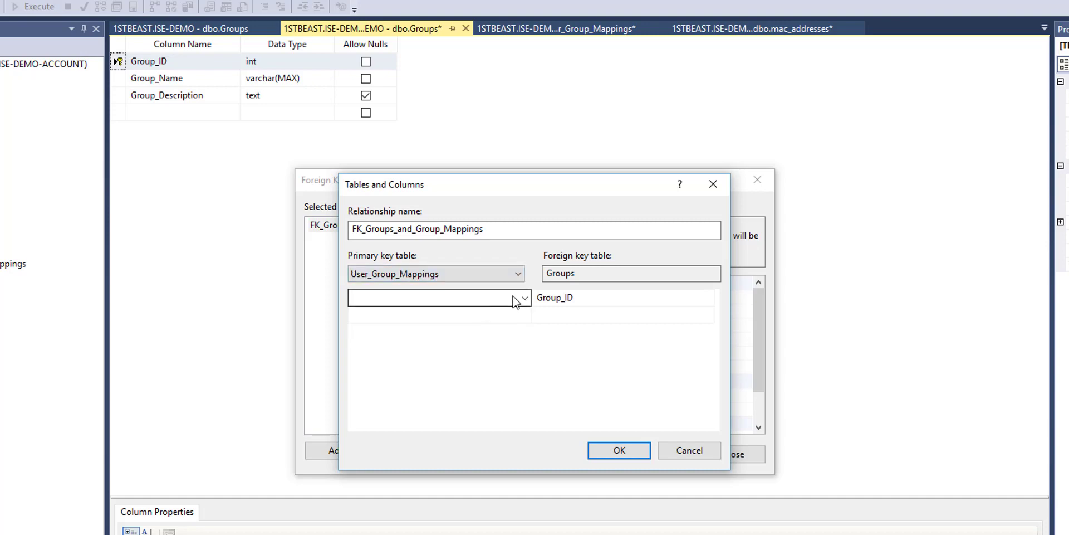
pyautogui.click(525, 297)
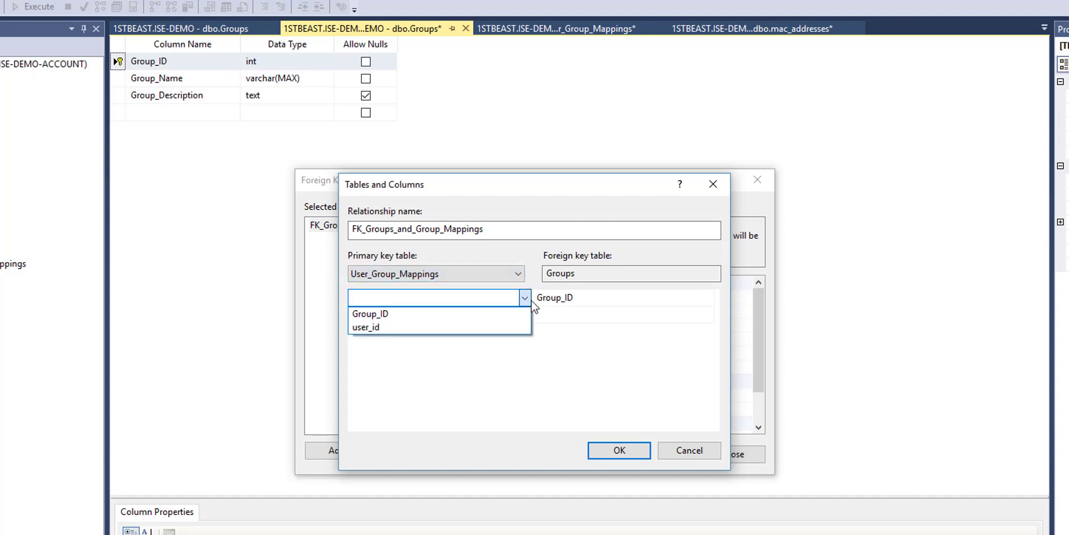
pyautogui.click(494, 313)
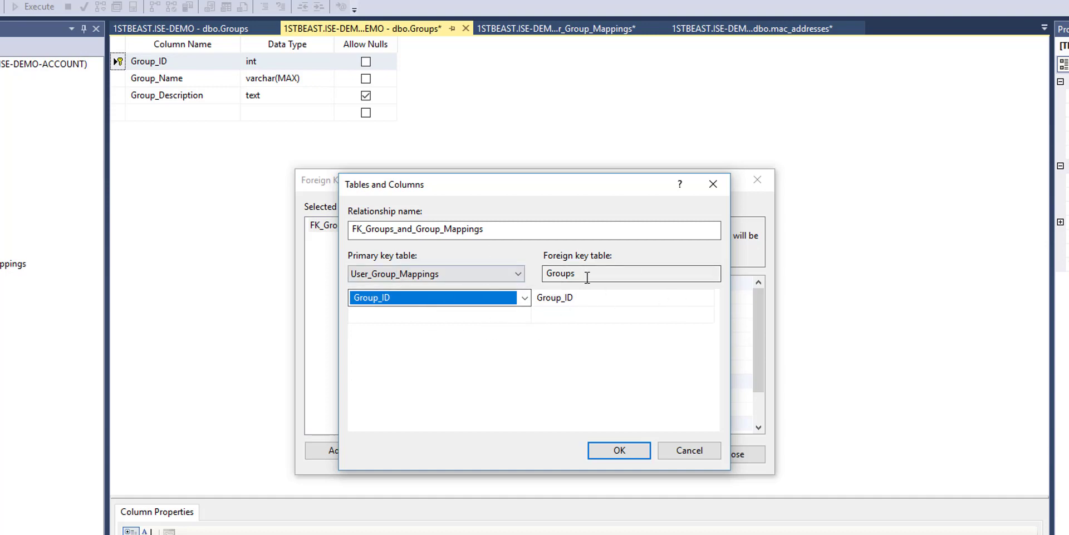
pyautogui.click(623, 448)
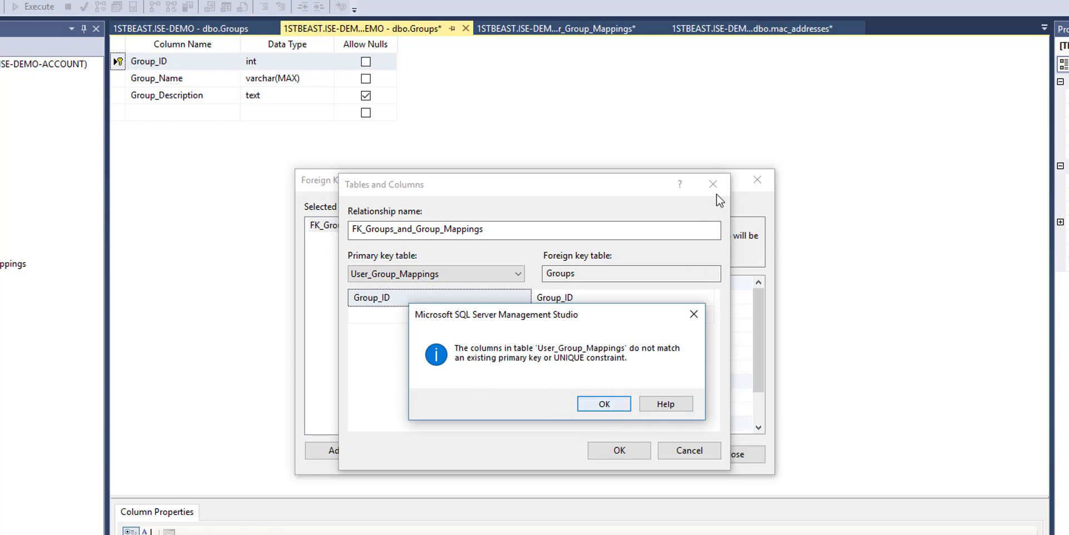
pyautogui.click(602, 392)
pyautogui.click(708, 179)
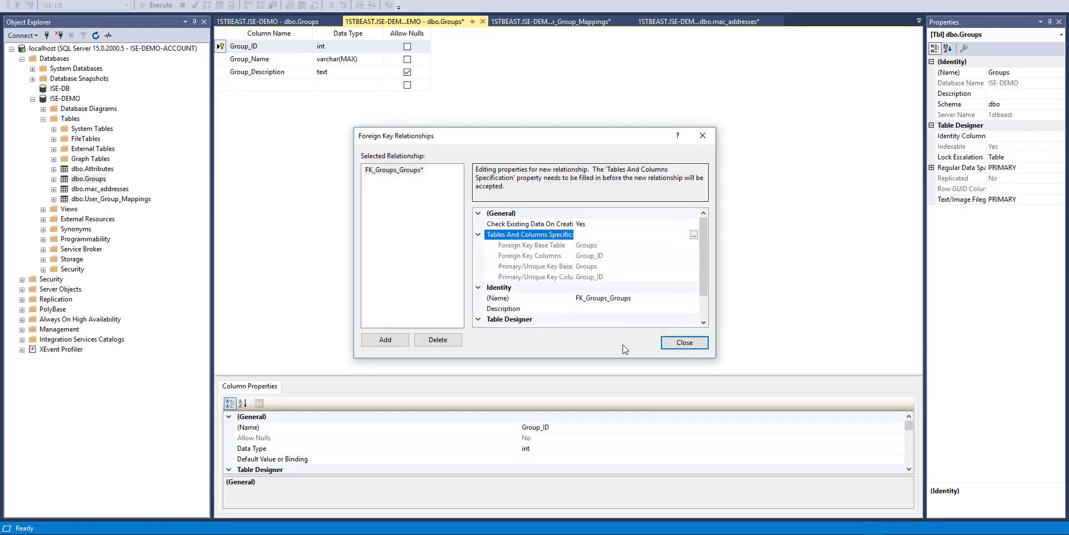
pyautogui.click(741, 441)
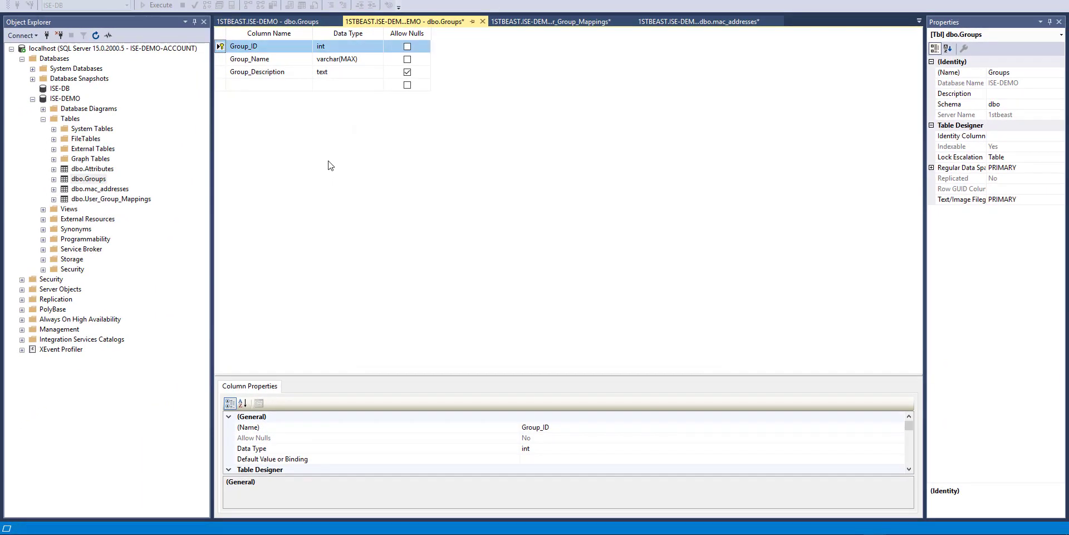
# - Open the User_Group_Mappings table in design view and add a new foreign key relationship
pyautogui.rightClick(90, 199)
pyautogui.click(129, 215)
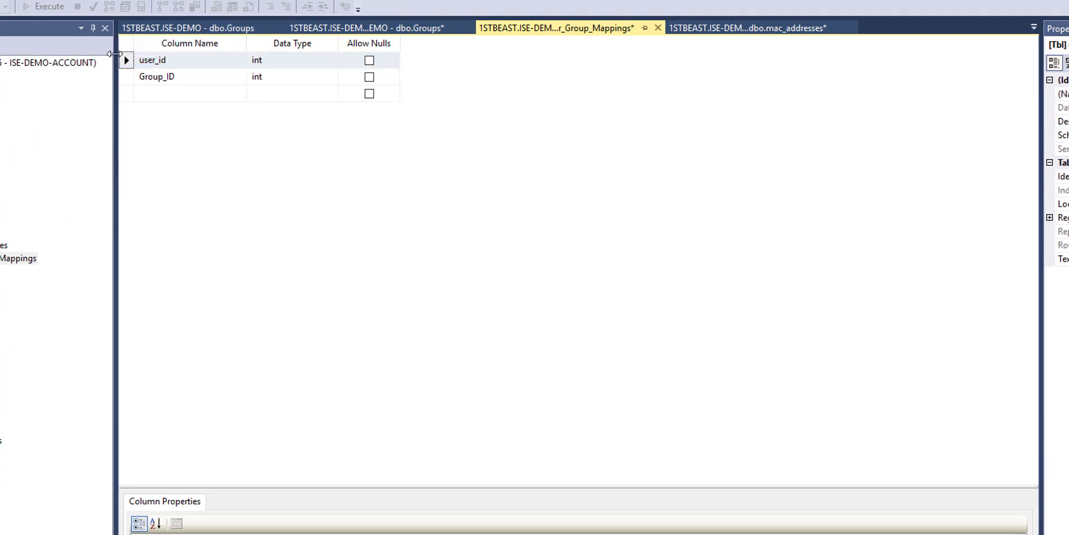
pyautogui.rightClick(126, 61)
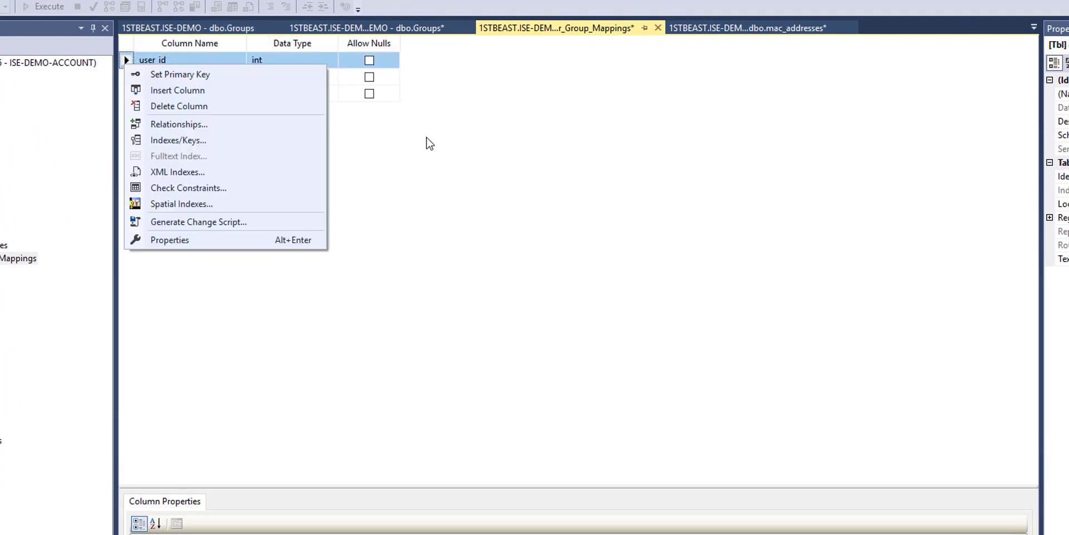
pyautogui.click(428, 142)
pyautogui.rightClick(125, 60)
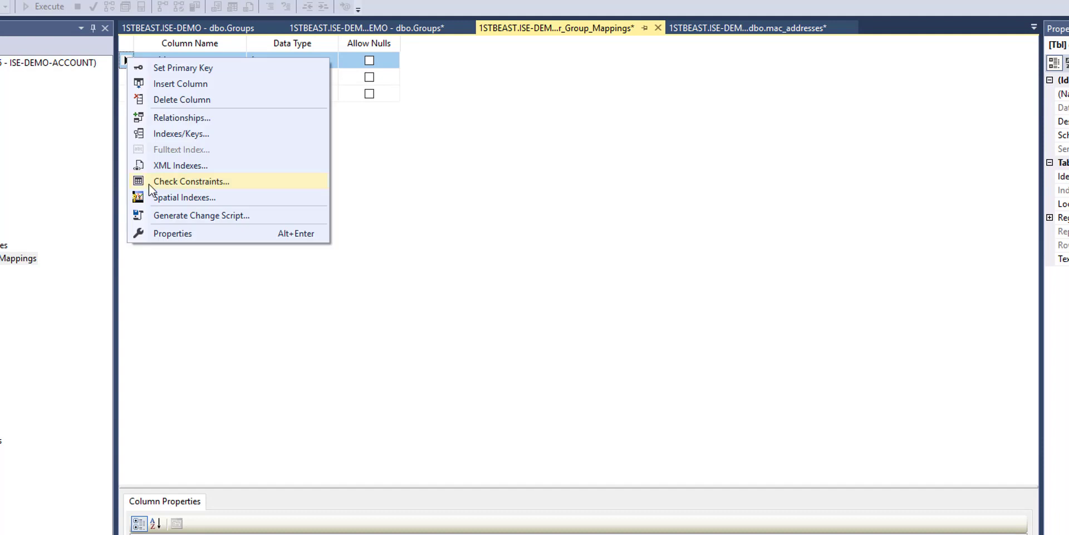
pyautogui.click(158, 115)
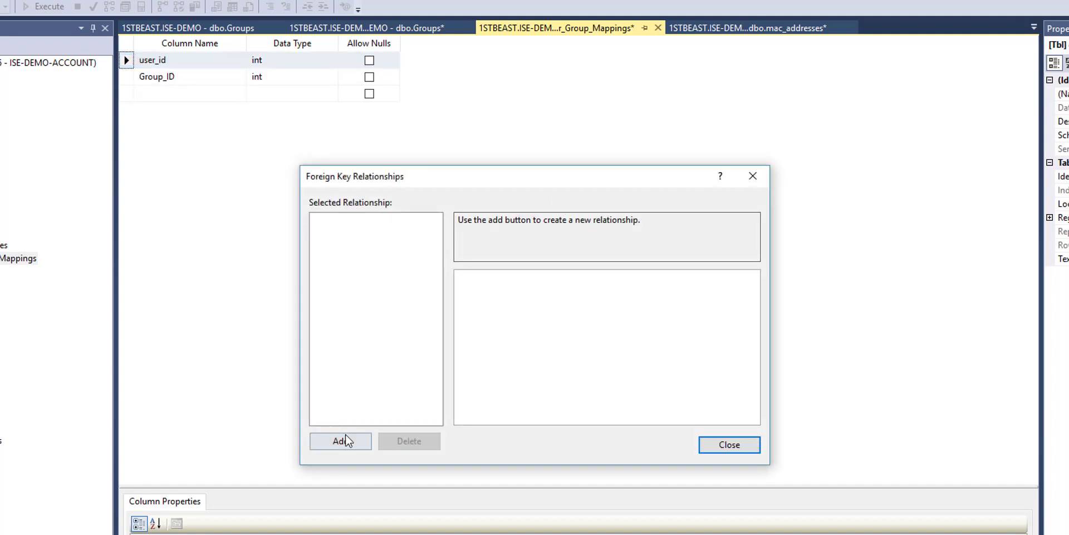
pyautogui.click(345, 438)
# - Specify Groups as the relationship's primary key table and match its Group_ID to Group_ID in User_Group_Mappings
pyautogui.click(461, 305)
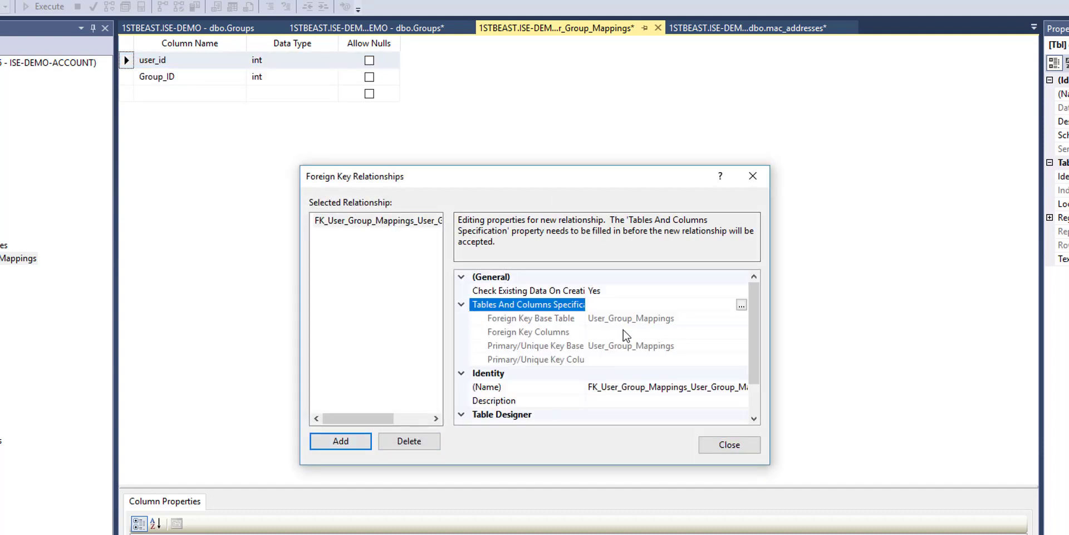
pyautogui.click(741, 304)
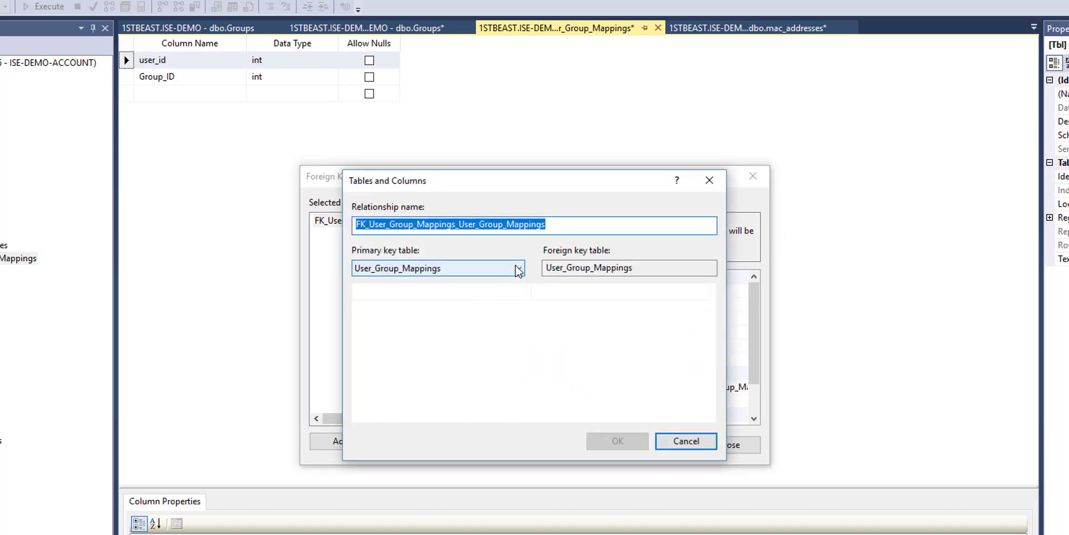
pyautogui.click(518, 268)
pyautogui.click(501, 287)
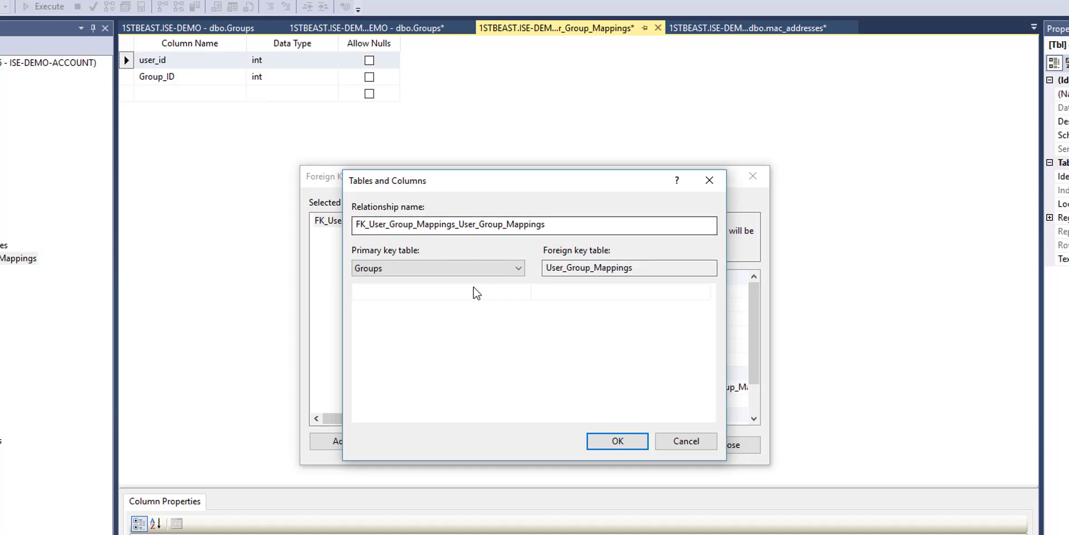
pyautogui.click(523, 293)
pyautogui.click(524, 293)
pyautogui.click(479, 305)
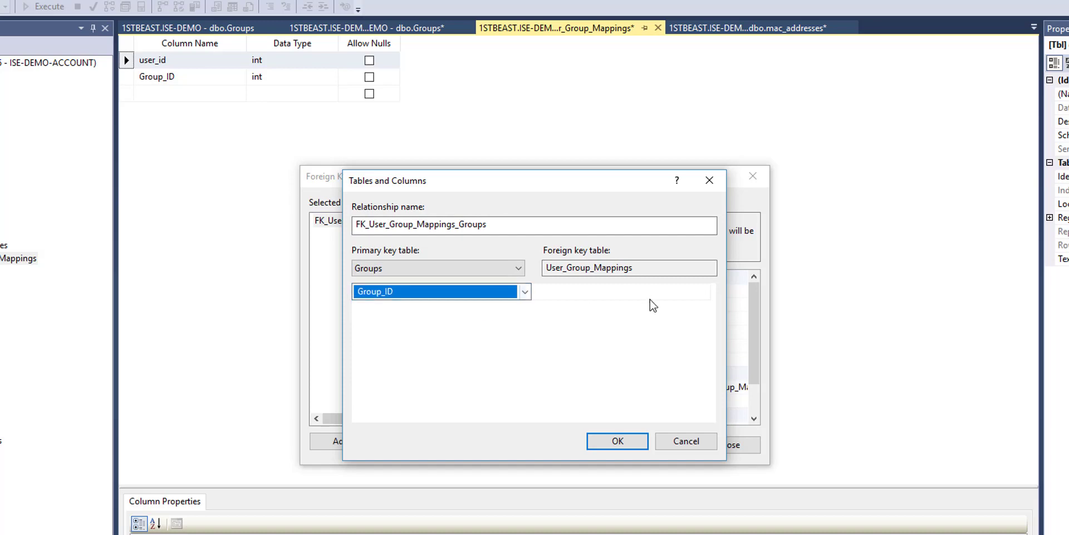
pyautogui.click(691, 293)
pyautogui.click(703, 291)
pyautogui.click(683, 311)
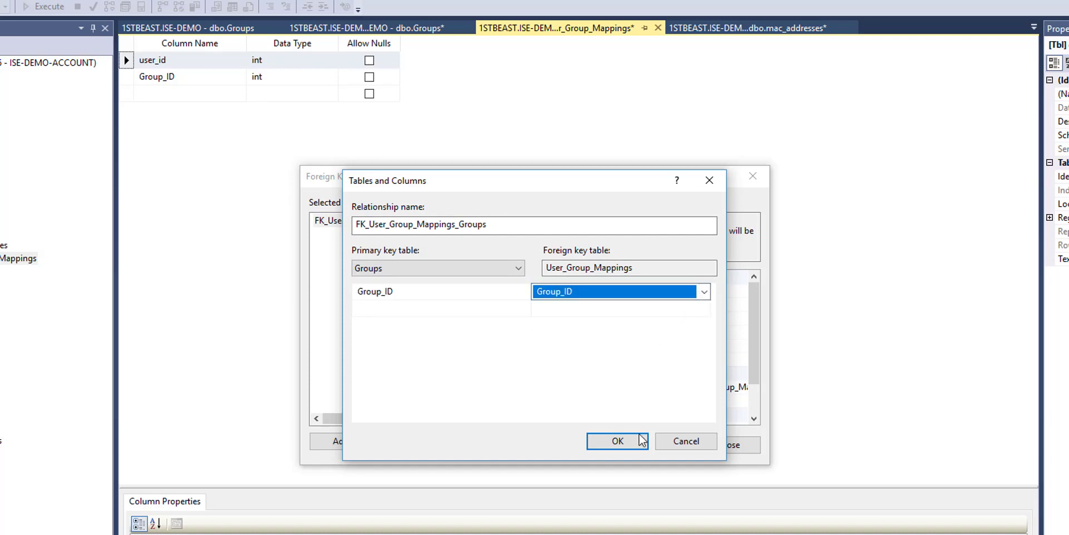
pyautogui.click(617, 440)
# - Set both the Delete Rule and the Update Rule of the Groups relationship to Cascade
pyautogui.scroll(-2, 490, 347)
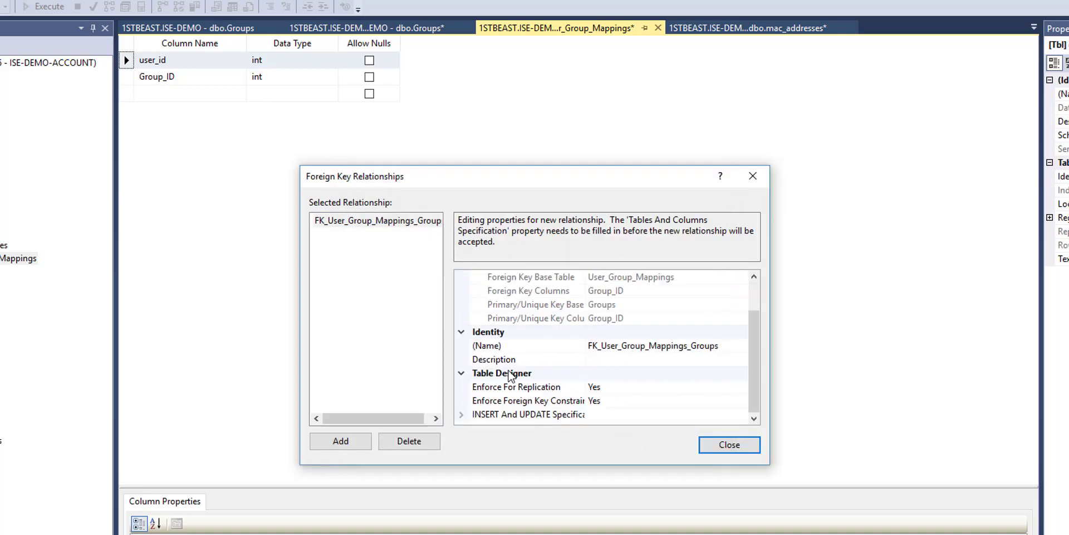
pyautogui.click(462, 414)
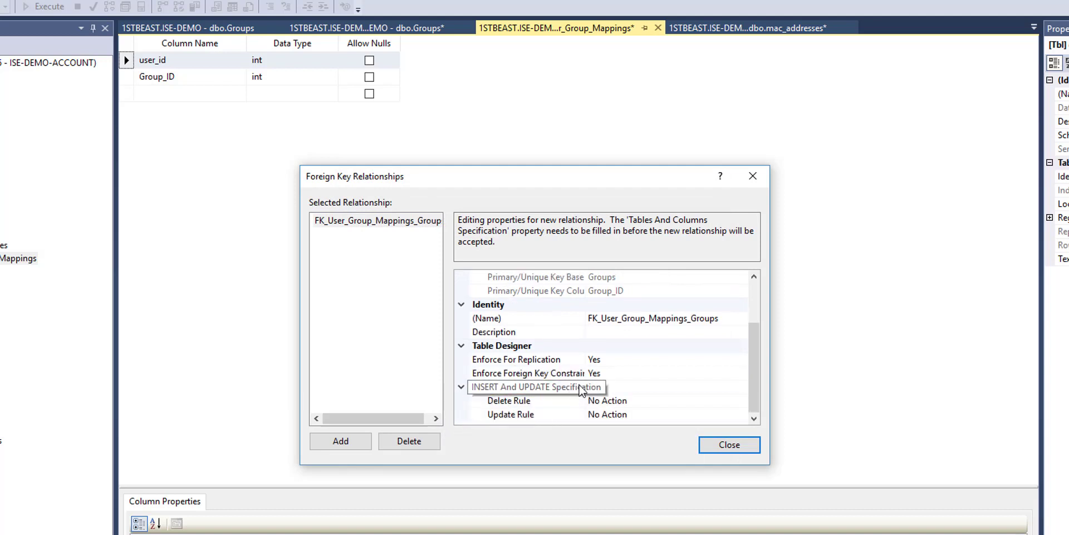
pyautogui.click(619, 401)
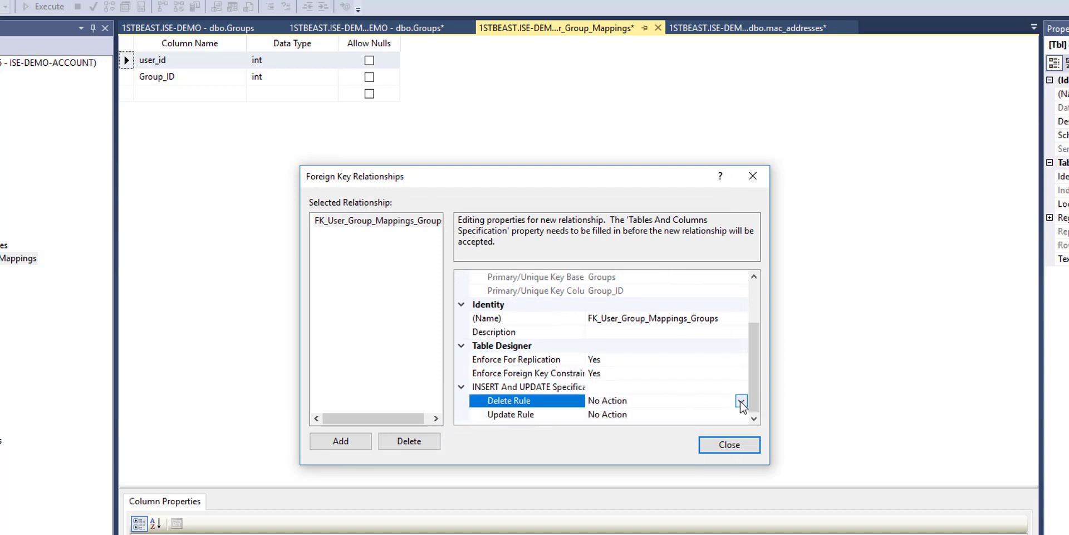
pyautogui.click(741, 400)
pyautogui.click(692, 427)
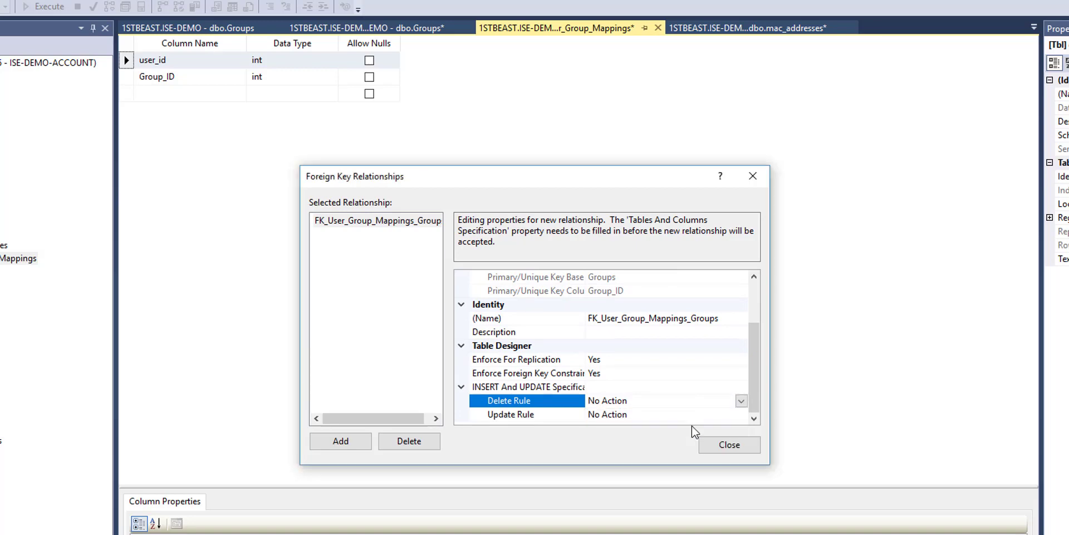
pyautogui.click(724, 414)
pyautogui.click(741, 414)
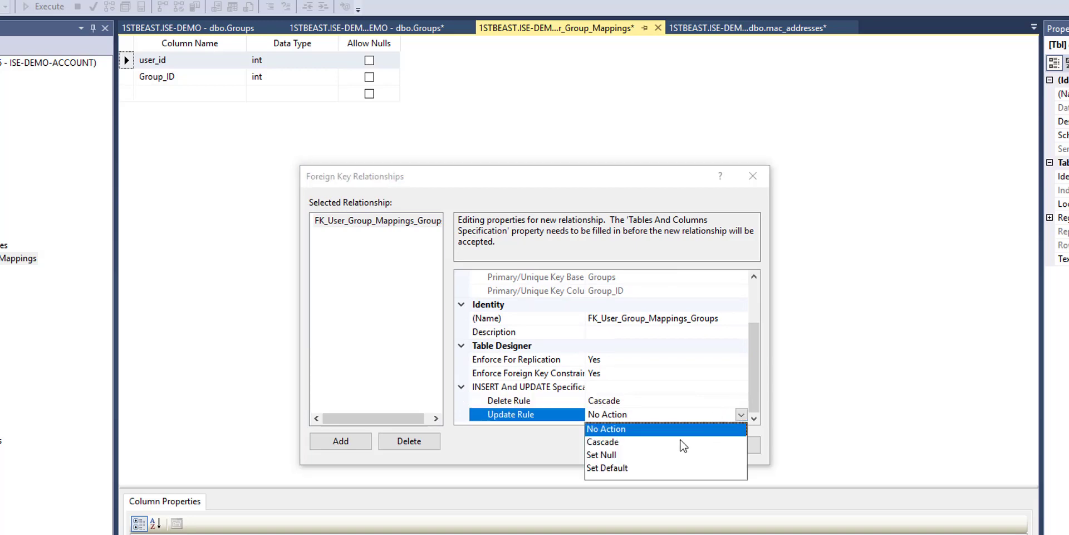
pyautogui.click(683, 441)
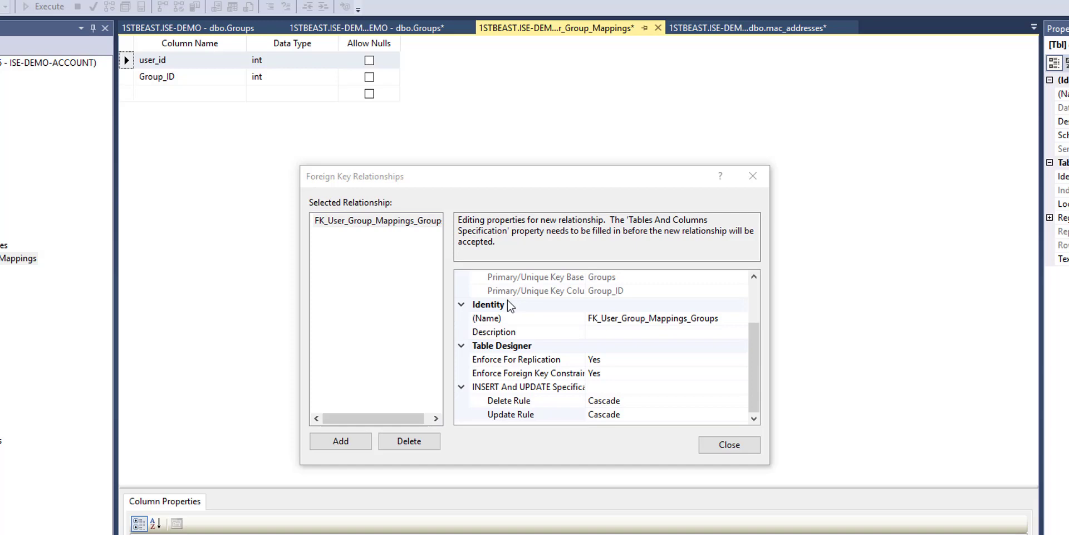
# - Add a second relationship with mac_addresses as primary key table, matching its user_id to user_id in User_Group_Mappings
pyautogui.click(347, 440)
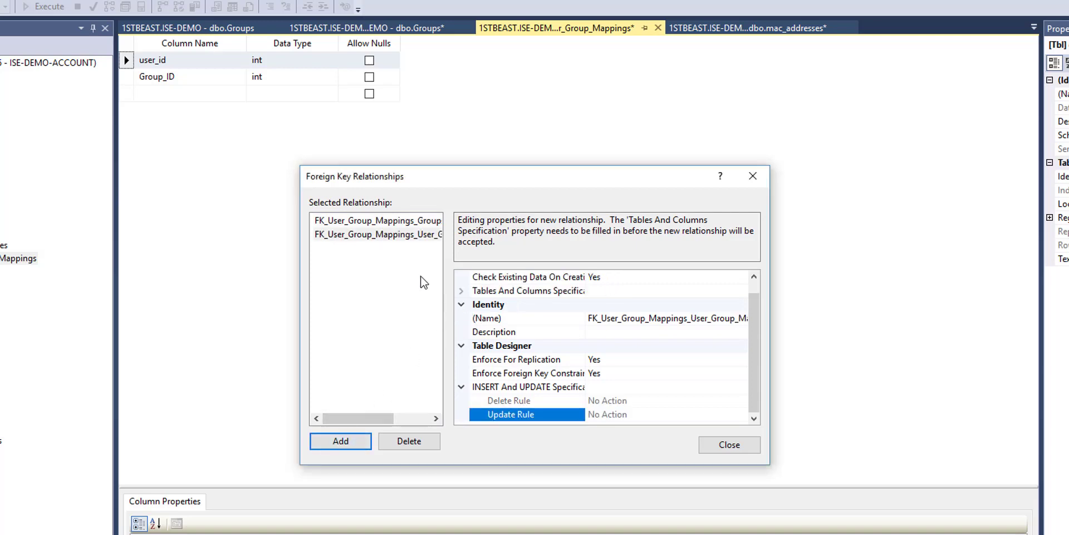
pyautogui.click(461, 290)
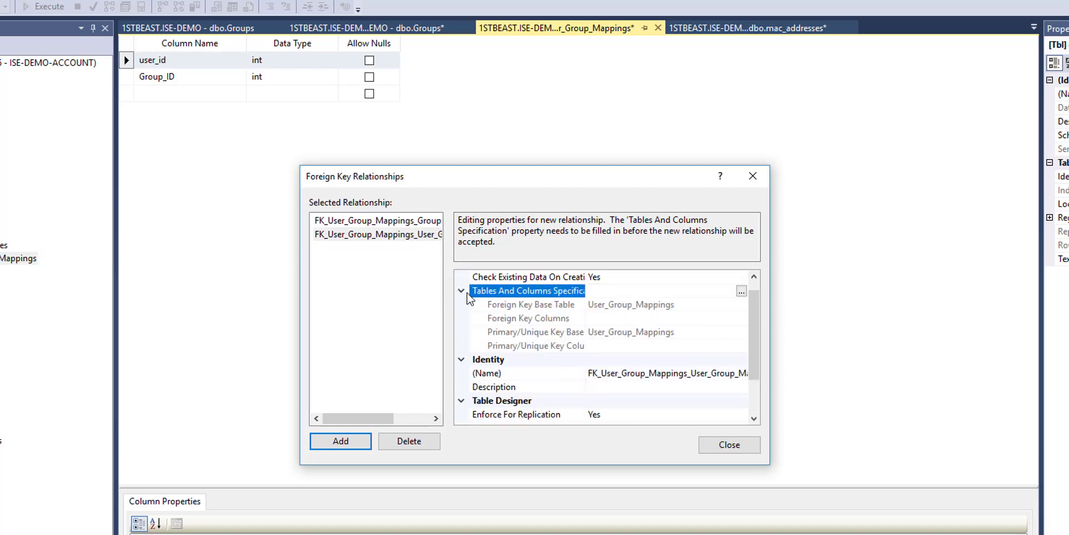
pyautogui.click(741, 290)
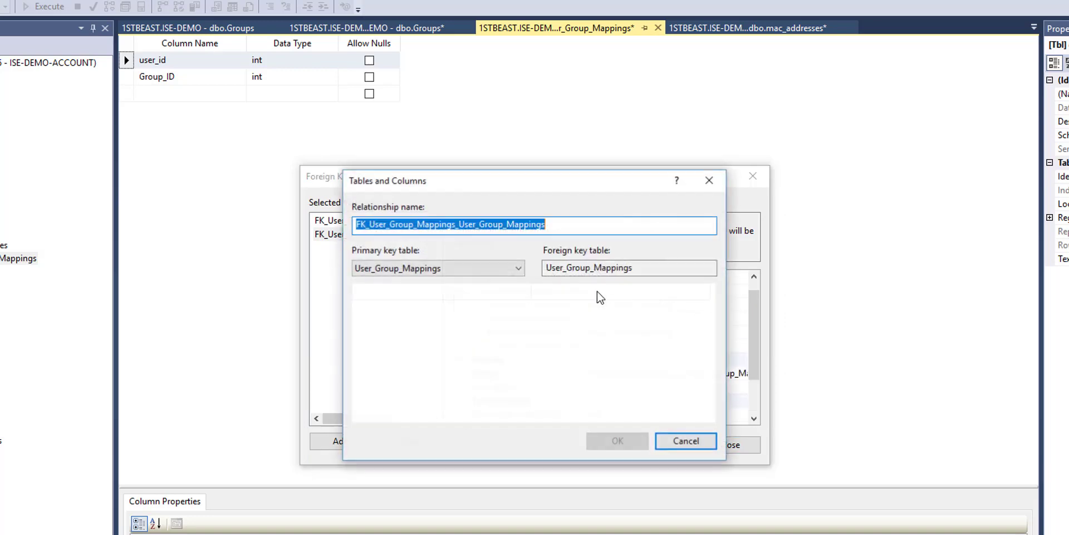
pyautogui.click(499, 267)
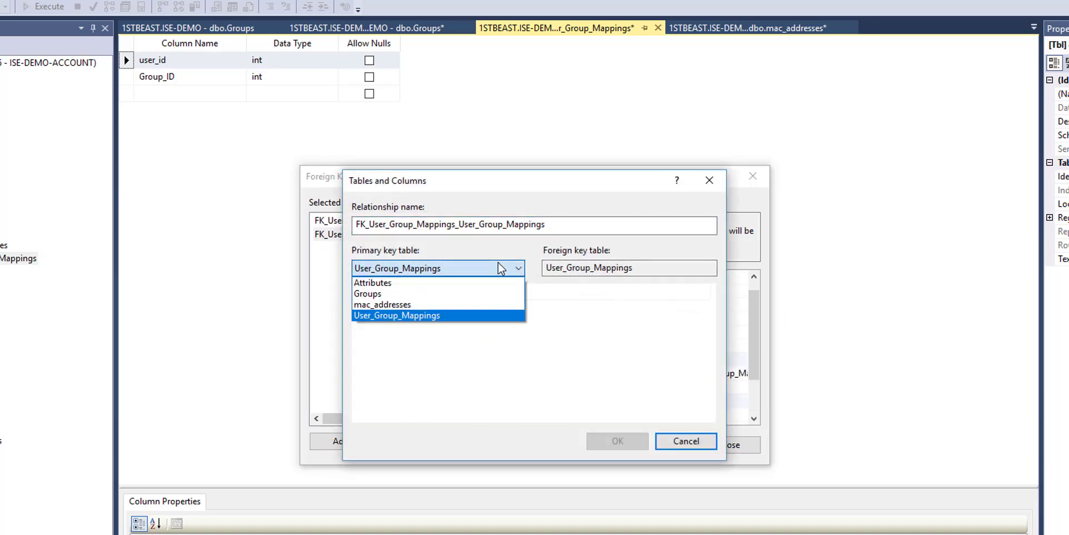
pyautogui.click(460, 305)
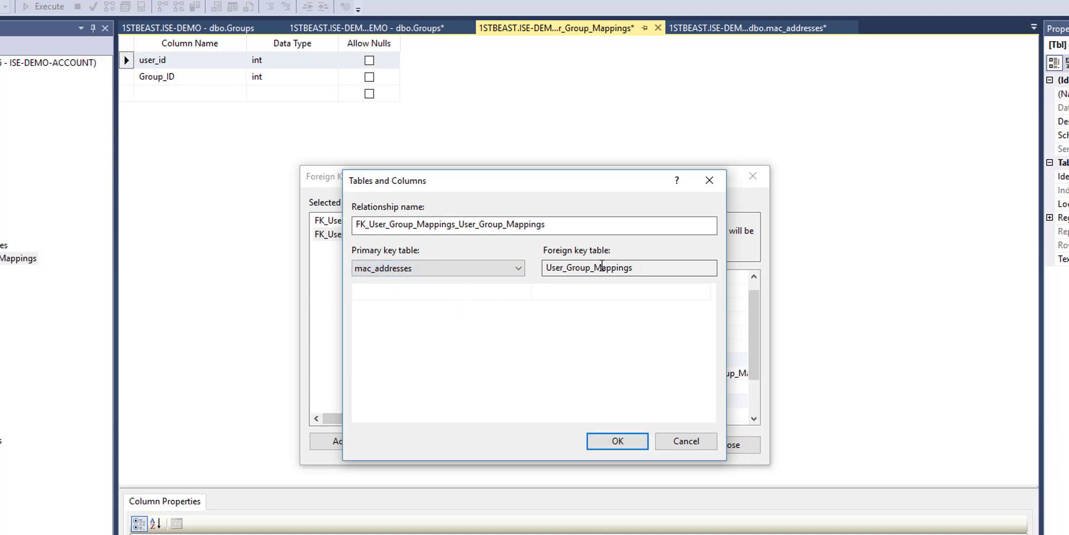
pyautogui.click(504, 294)
pyautogui.click(504, 290)
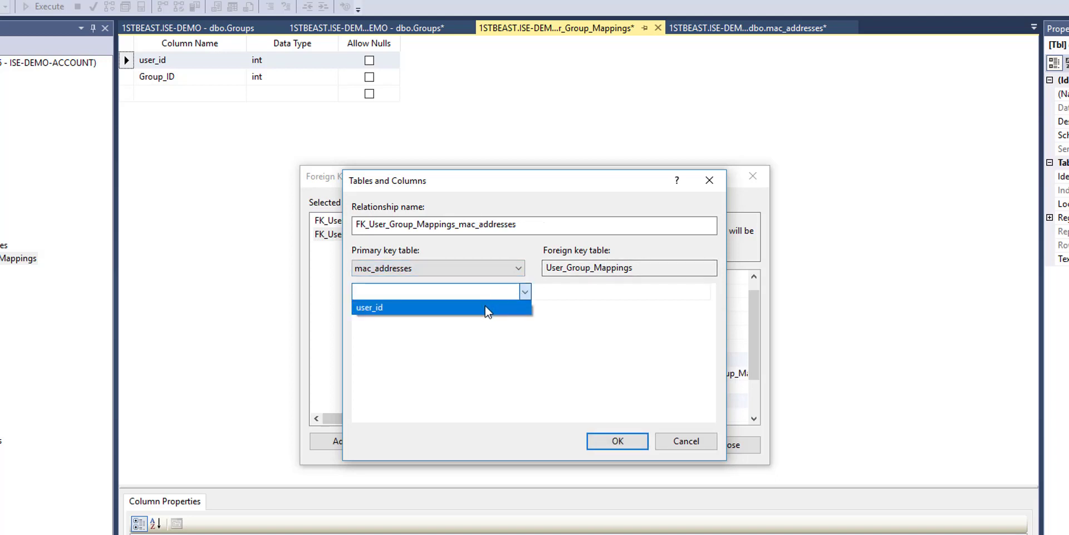
pyautogui.click(486, 305)
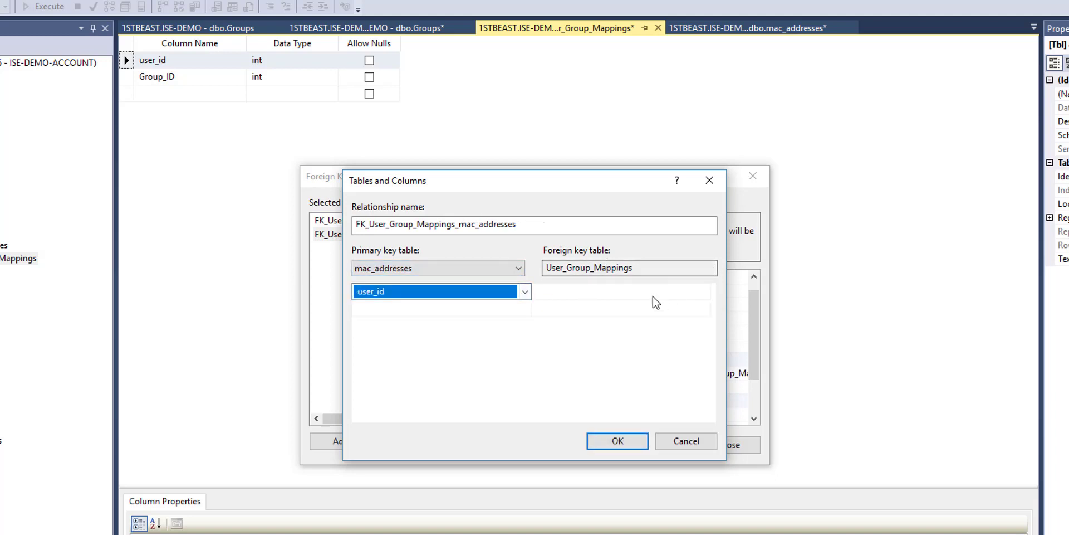
pyautogui.click(652, 294)
pyautogui.click(637, 292)
pyautogui.click(587, 320)
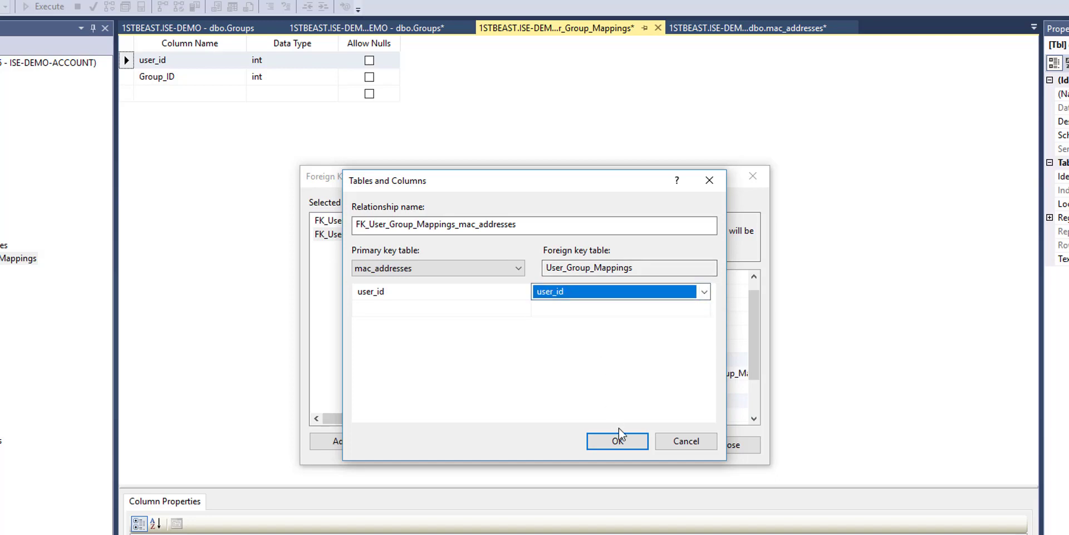
pyautogui.click(617, 441)
# - Set both the Delete Rule and the Update Rule of the User_Group_Mappings–mac_addresses relationship to Cascade and finish editing the relationships
pyautogui.scroll(-3, 618, 346)
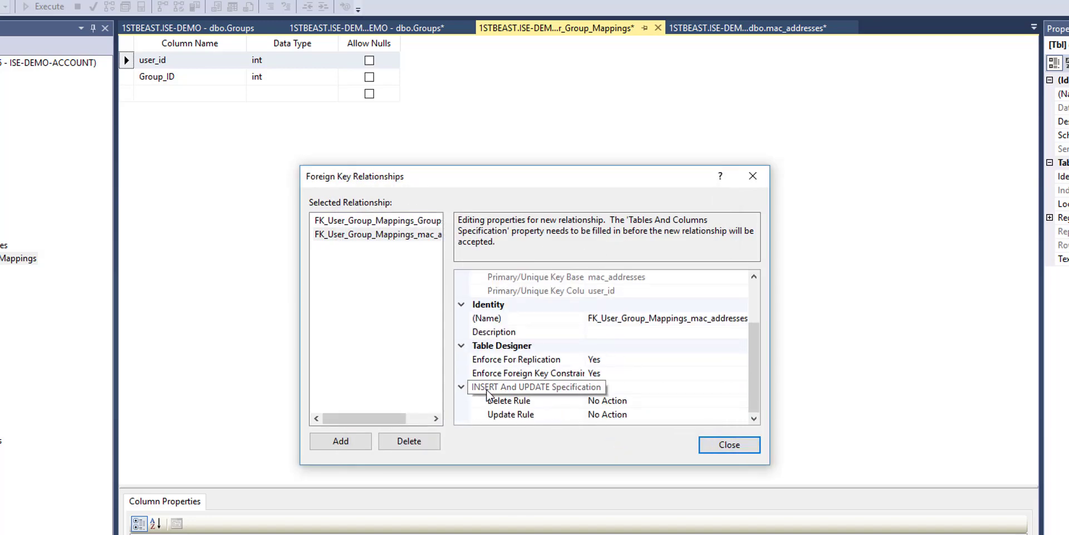
pyautogui.click(637, 400)
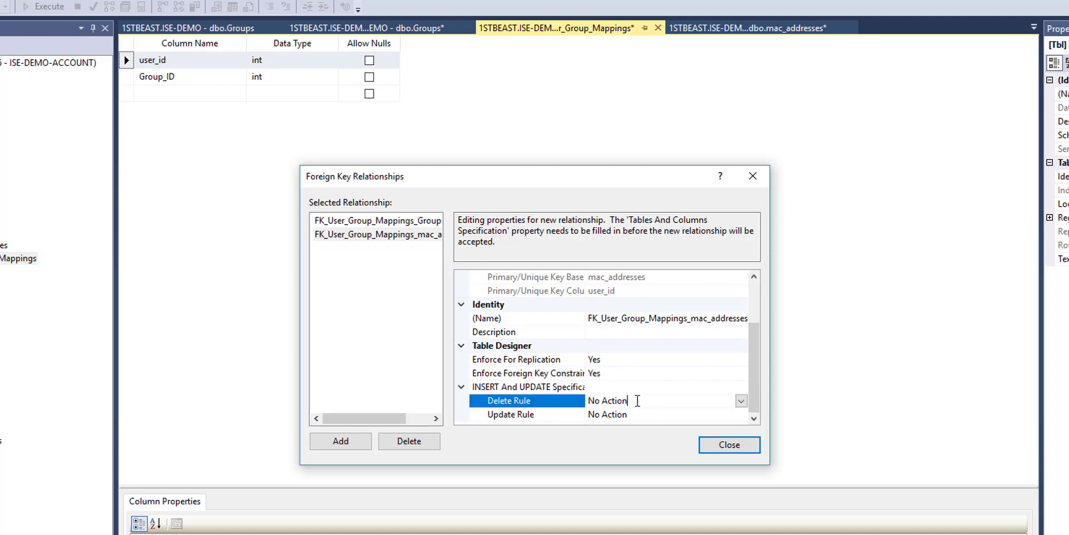
pyautogui.click(740, 400)
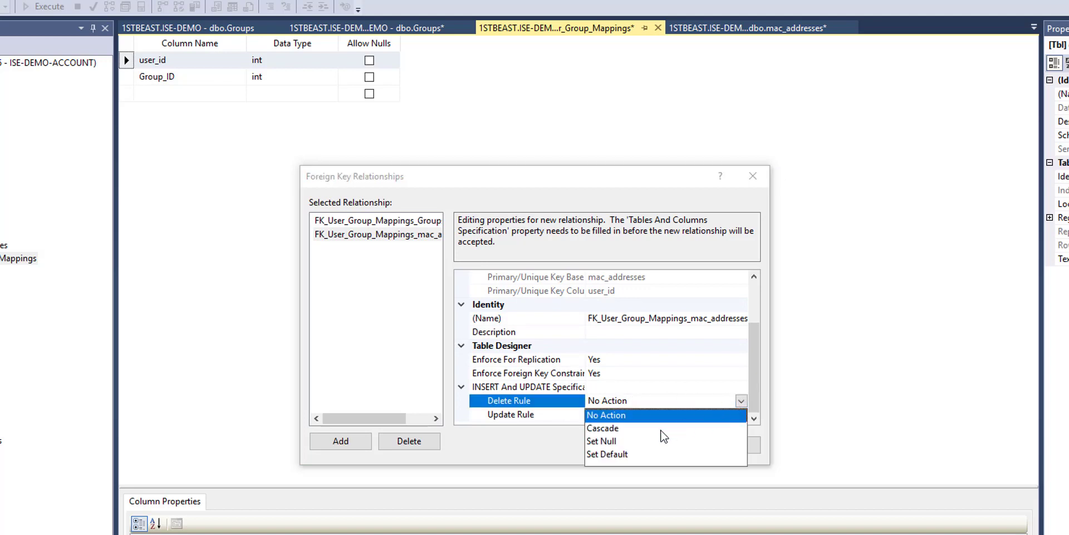
pyautogui.click(625, 430)
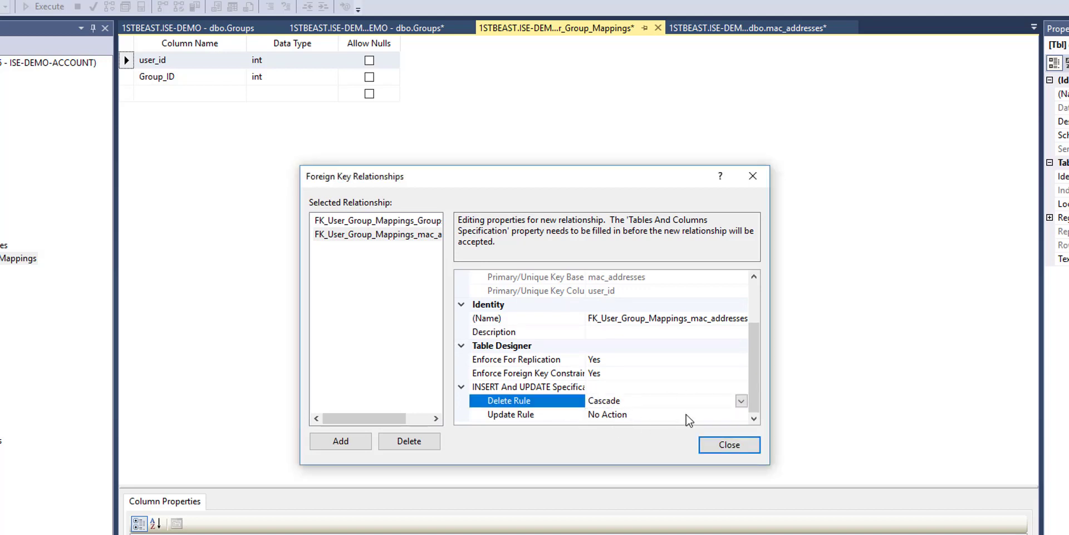
pyautogui.click(687, 414)
pyautogui.click(740, 414)
pyautogui.click(627, 441)
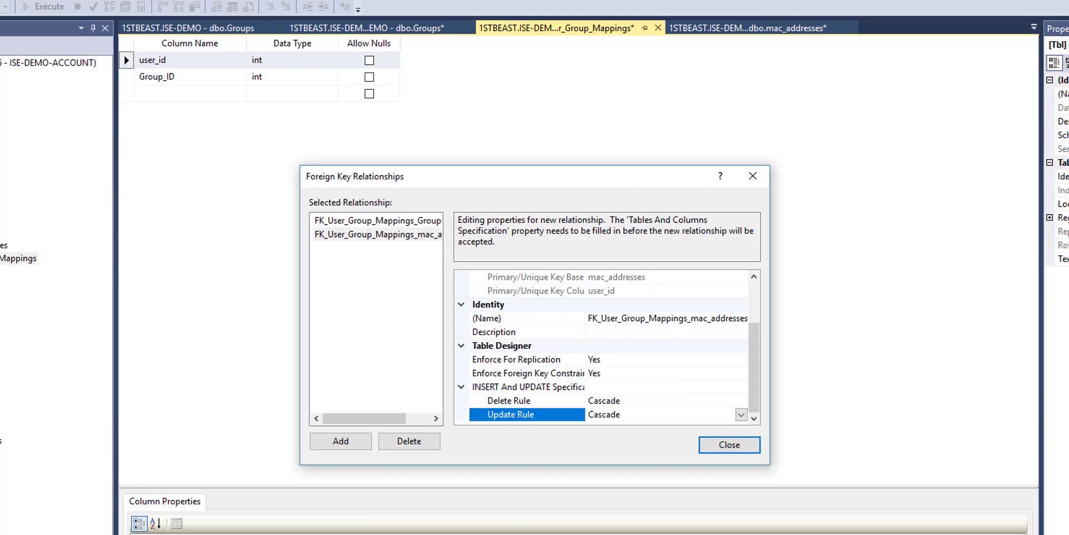
pyautogui.click(729, 444)
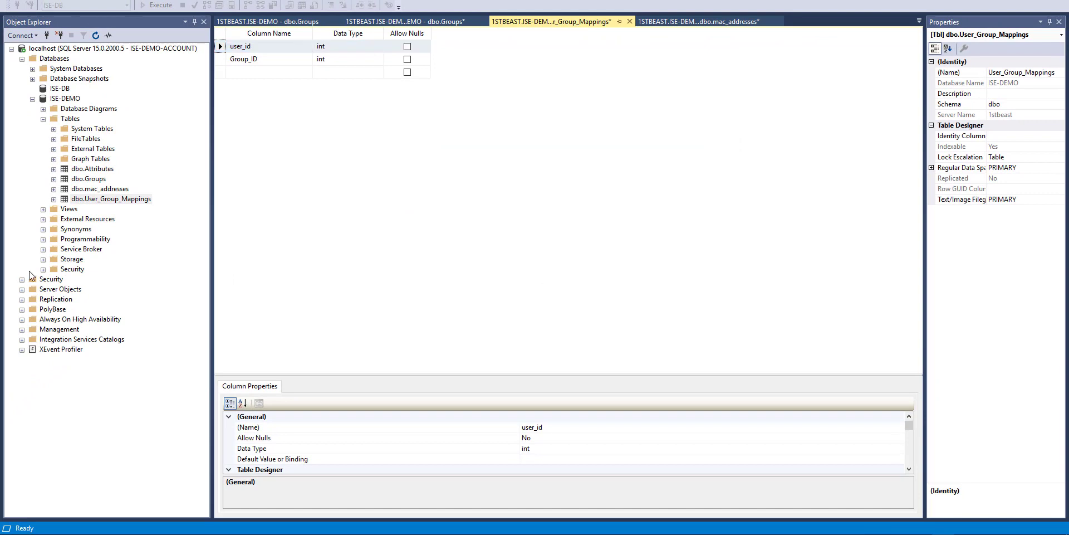
# - Open the Attributes table in design view and add a new foreign key relationship
pyautogui.rightClick(93, 171)
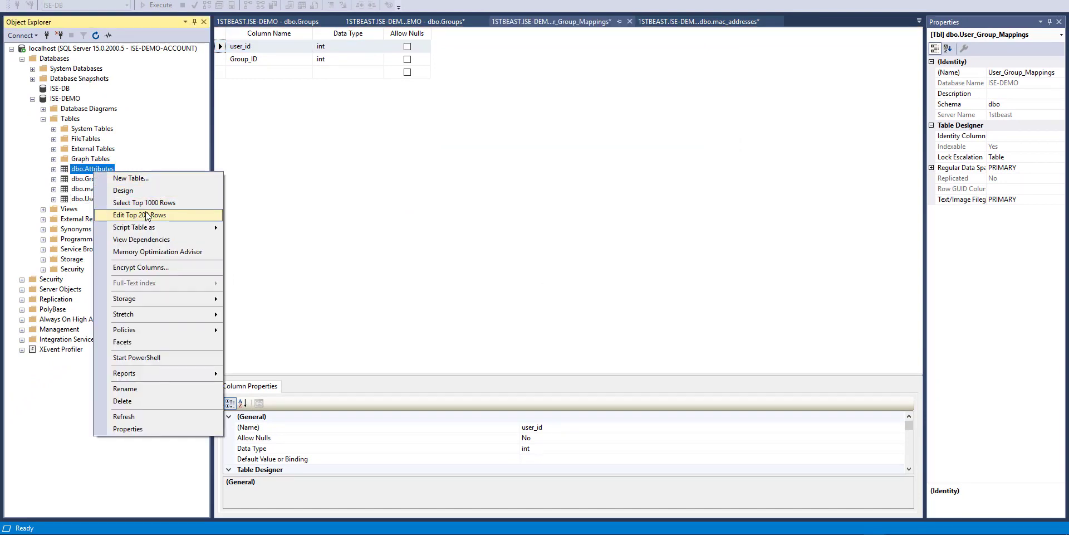
pyautogui.click(123, 190)
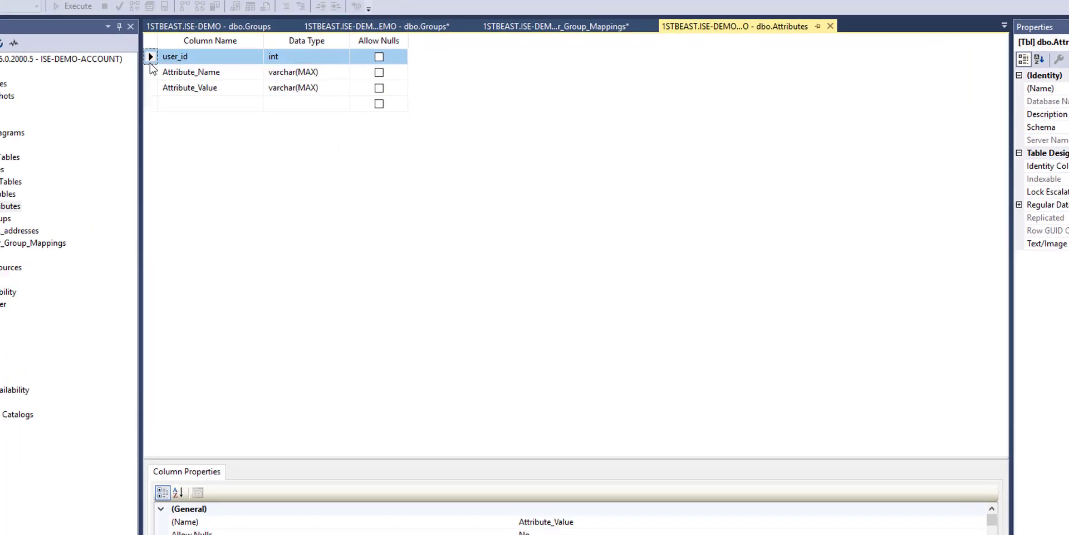
pyautogui.rightClick(150, 61)
pyautogui.click(173, 117)
pyautogui.click(364, 414)
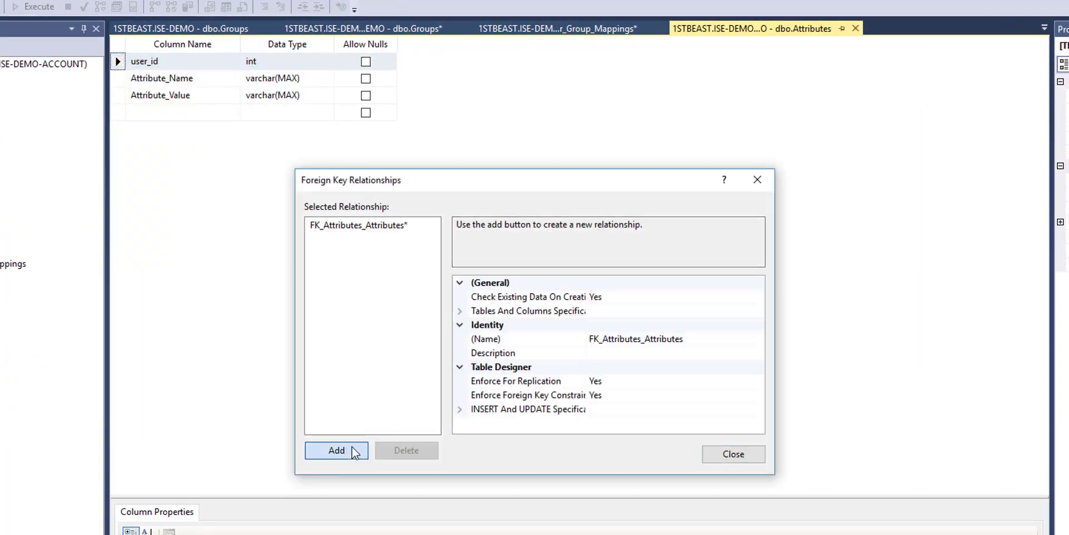
# - Specify mac_addresses as the relationship's primary key table and match its user_id to user_id in Attributes
pyautogui.click(459, 311)
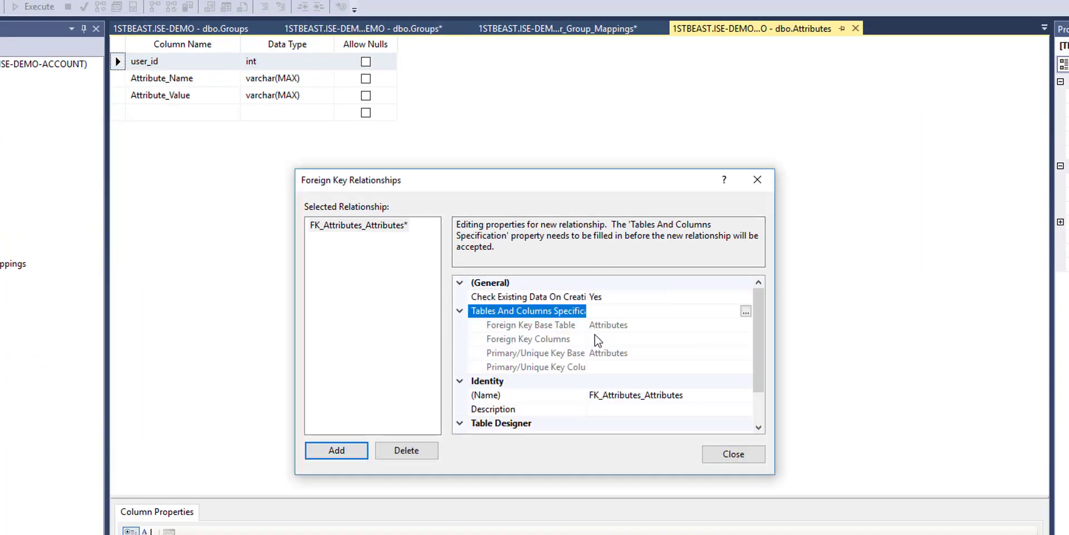
pyautogui.click(746, 310)
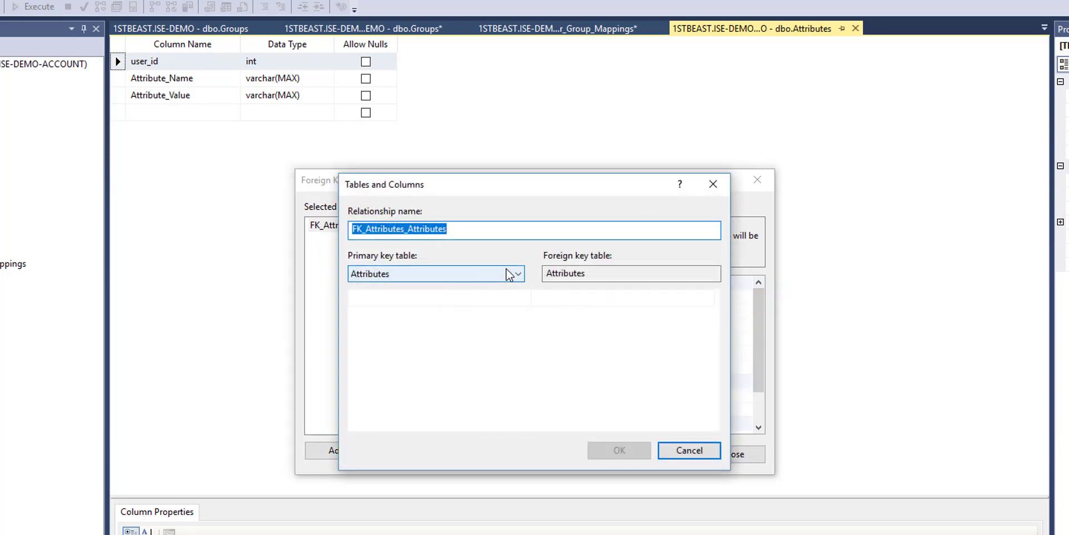
pyautogui.click(506, 269)
pyautogui.click(459, 312)
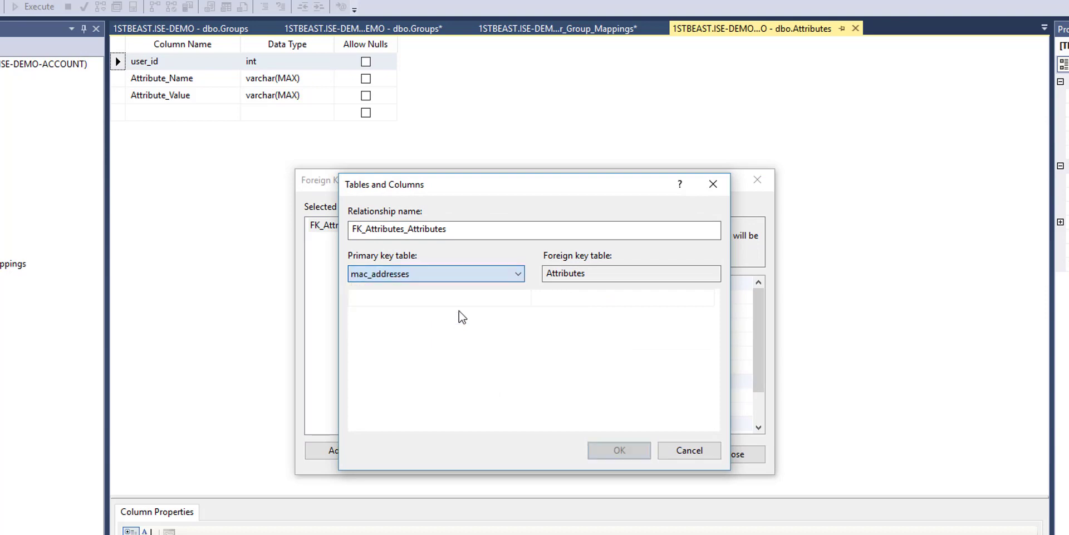
pyautogui.click(477, 298)
pyautogui.click(477, 301)
pyautogui.click(480, 314)
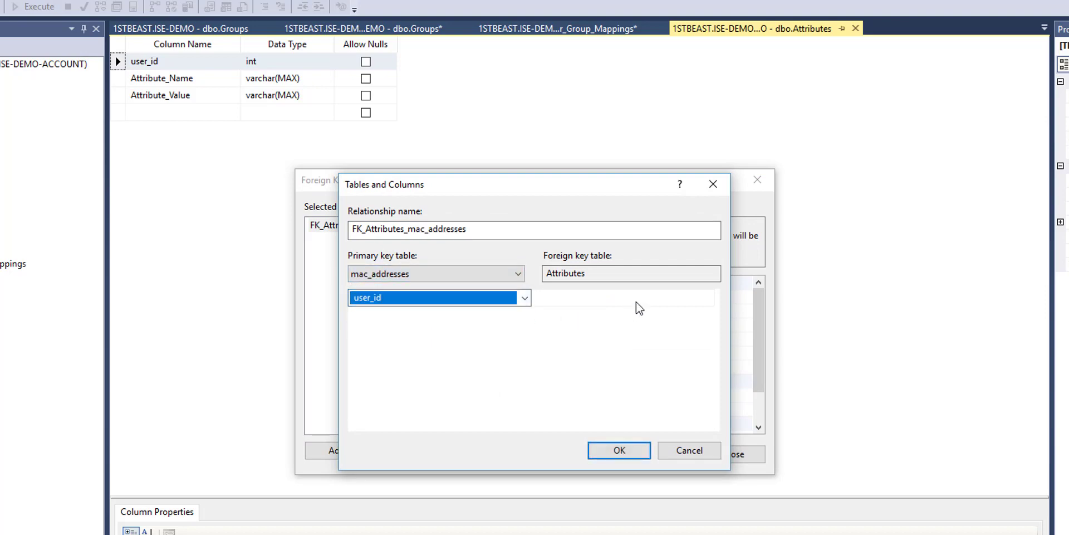
pyautogui.click(635, 302)
pyautogui.click(691, 298)
pyautogui.click(659, 312)
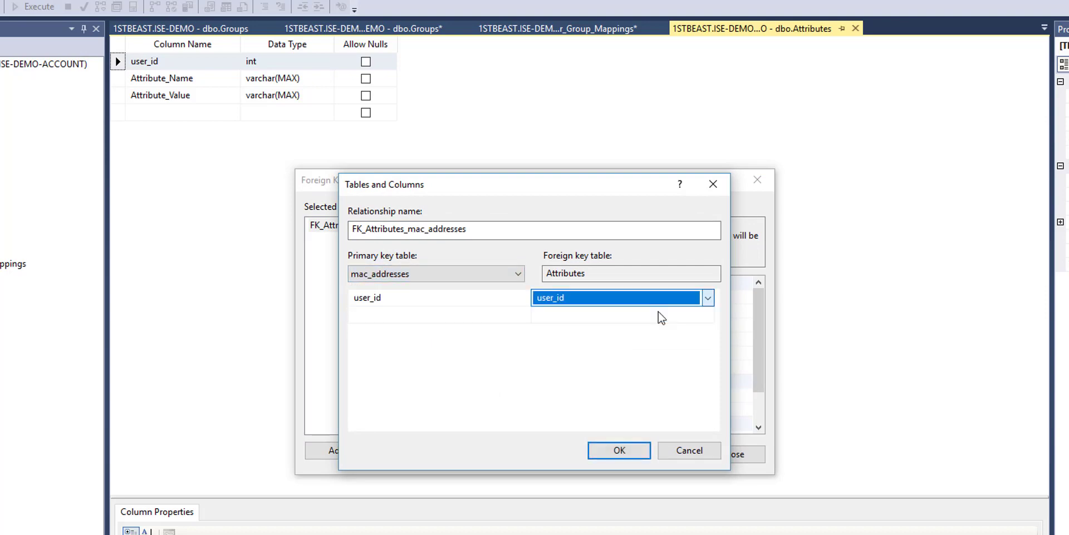
pyautogui.click(611, 449)
# - Set the Delete Rule and Update Rule of the Attributes–mac_addresses relationship to Cascade and finish editing it
pyautogui.scroll(-1, 573, 399)
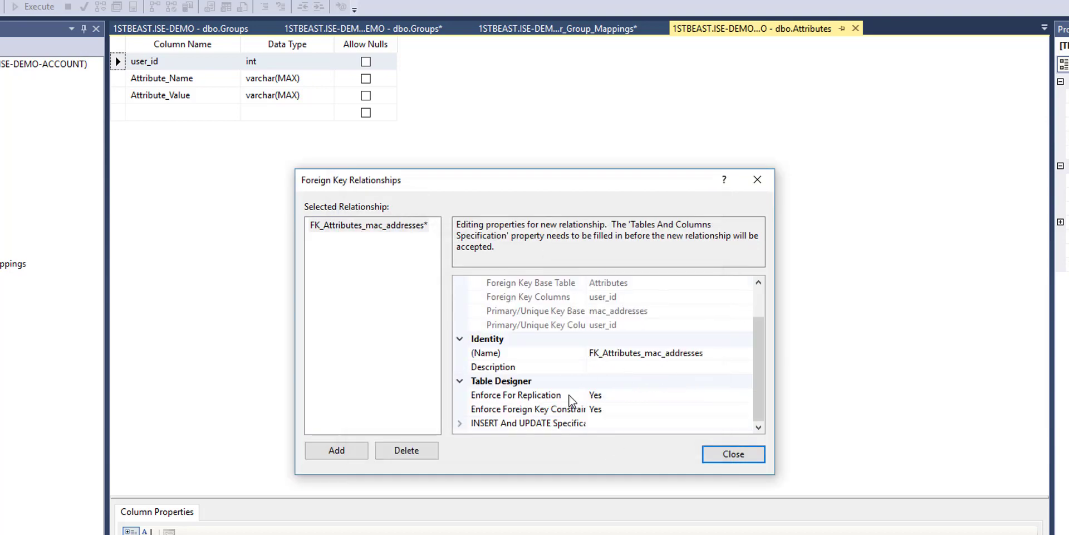
pyautogui.click(467, 424)
pyautogui.scroll(-1, 523, 401)
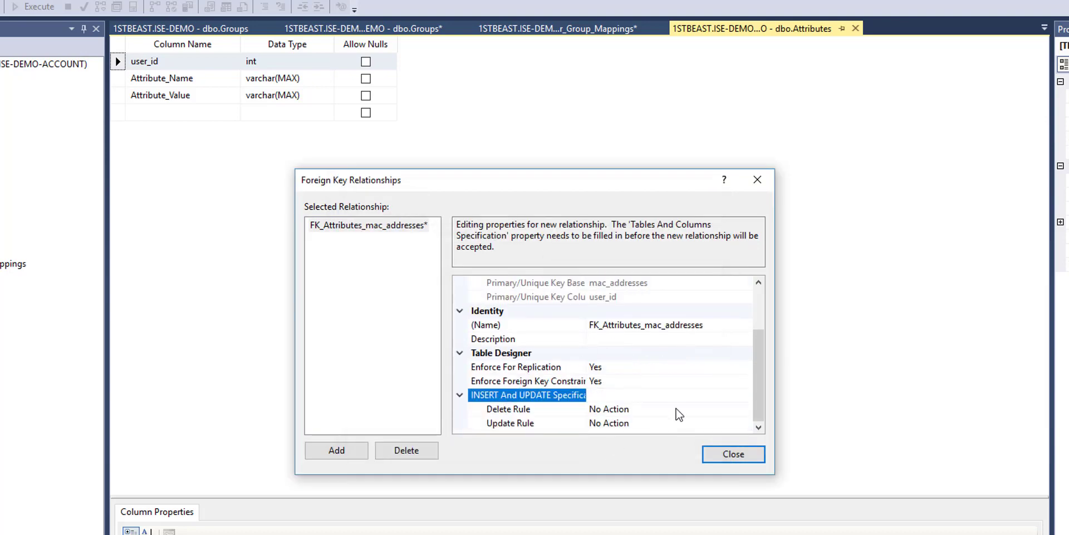
pyautogui.click(720, 409)
pyautogui.click(730, 413)
pyautogui.click(644, 438)
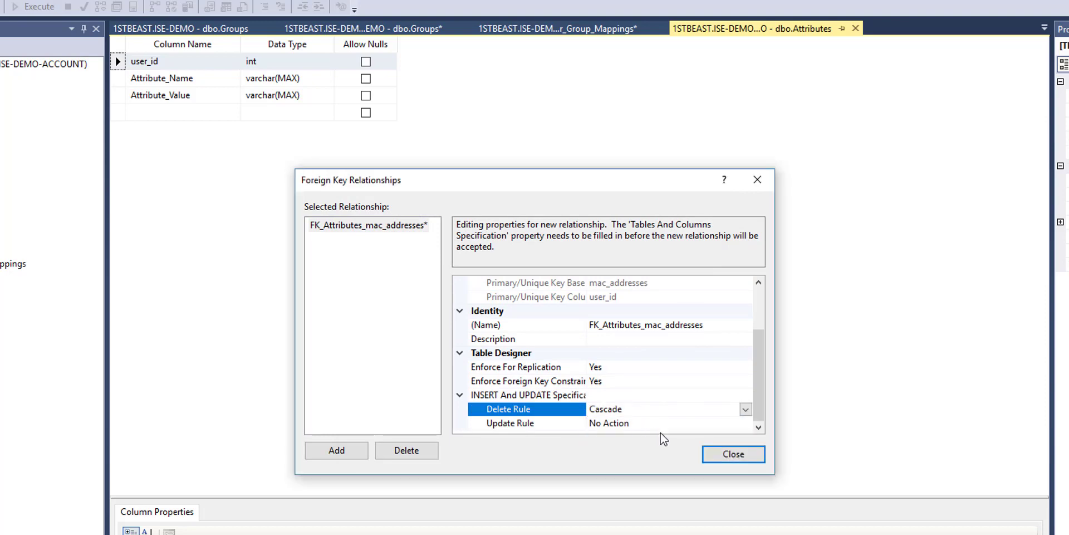
pyautogui.click(713, 424)
pyautogui.click(745, 423)
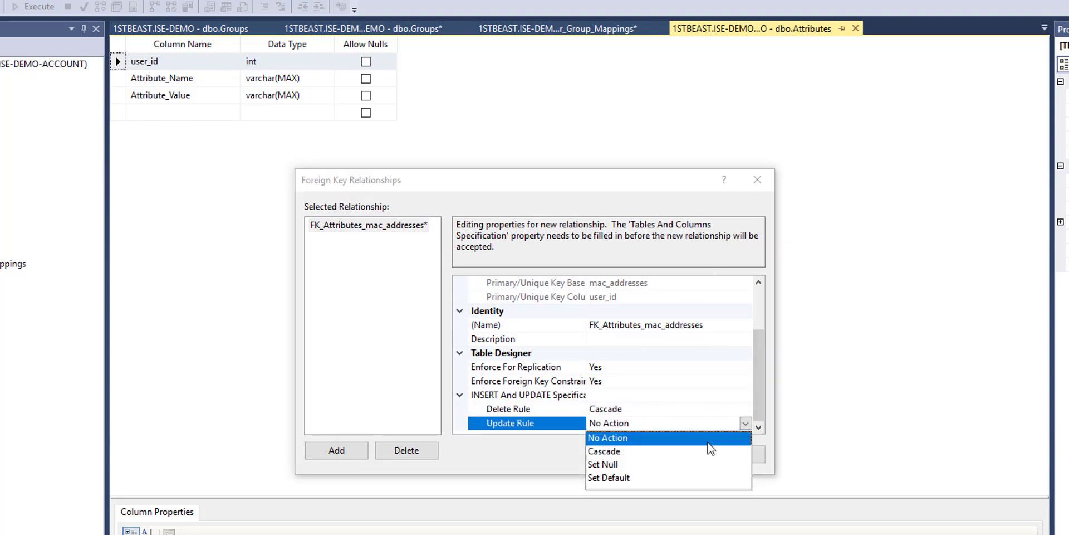
pyautogui.click(701, 449)
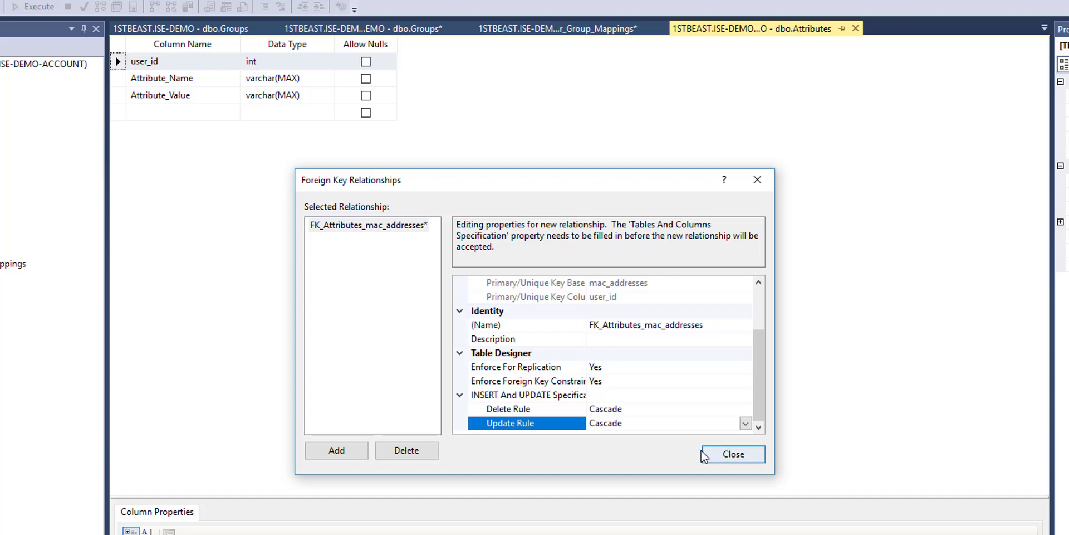
pyautogui.click(743, 455)
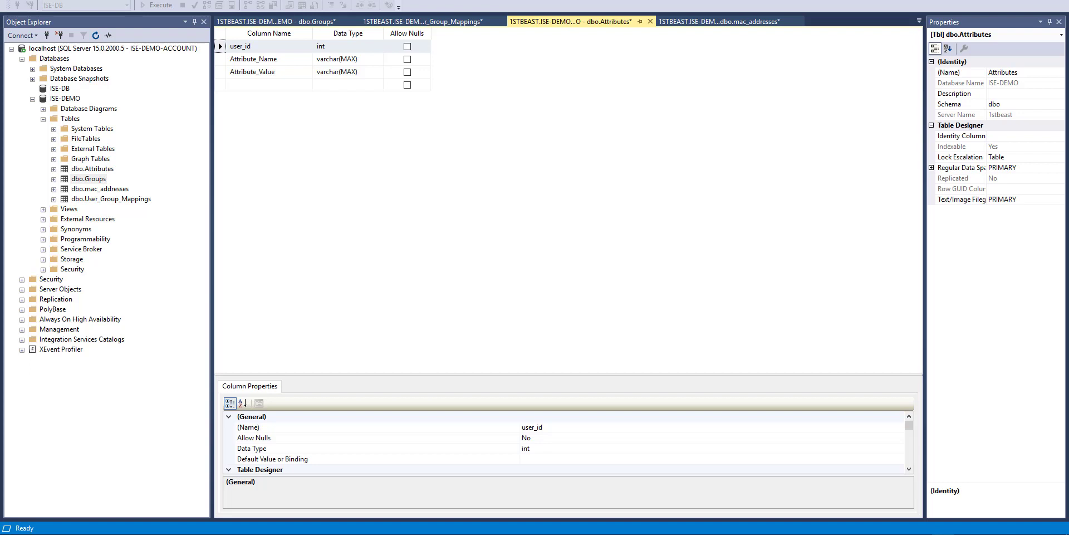
# - Start a new stored procedure script under the ISE-DEMO database's Programmability folder
pyautogui.click(44, 240)
pyautogui.click(54, 250)
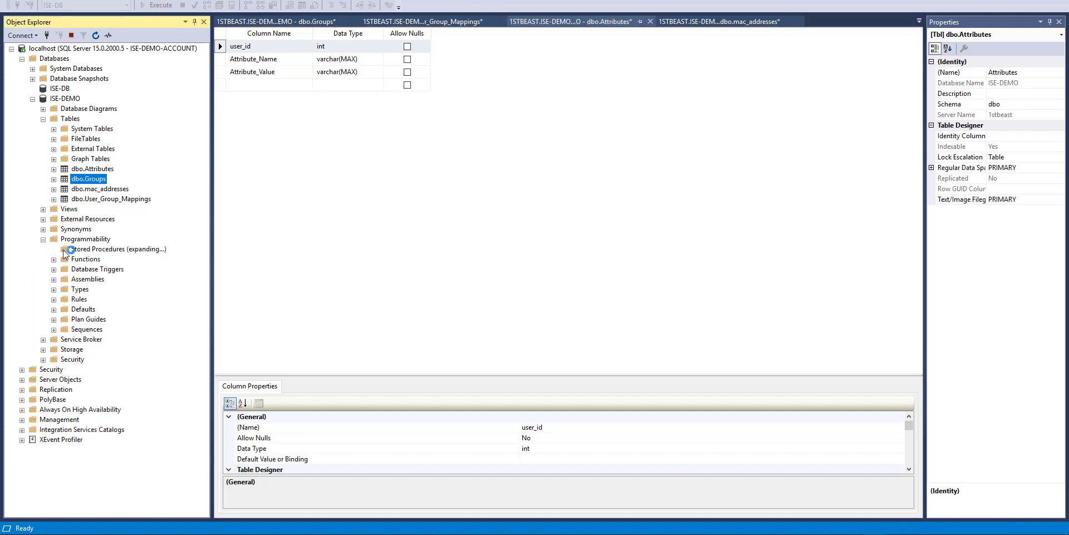
pyautogui.click(94, 251)
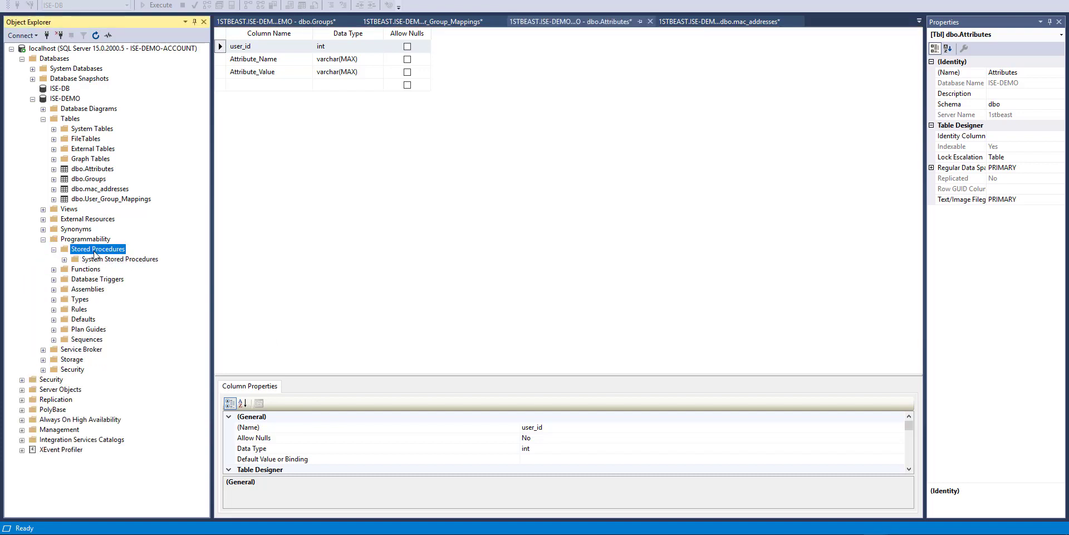
pyautogui.rightClick(94, 253)
pyautogui.moveTo(145, 258)
pyautogui.click(215, 260)
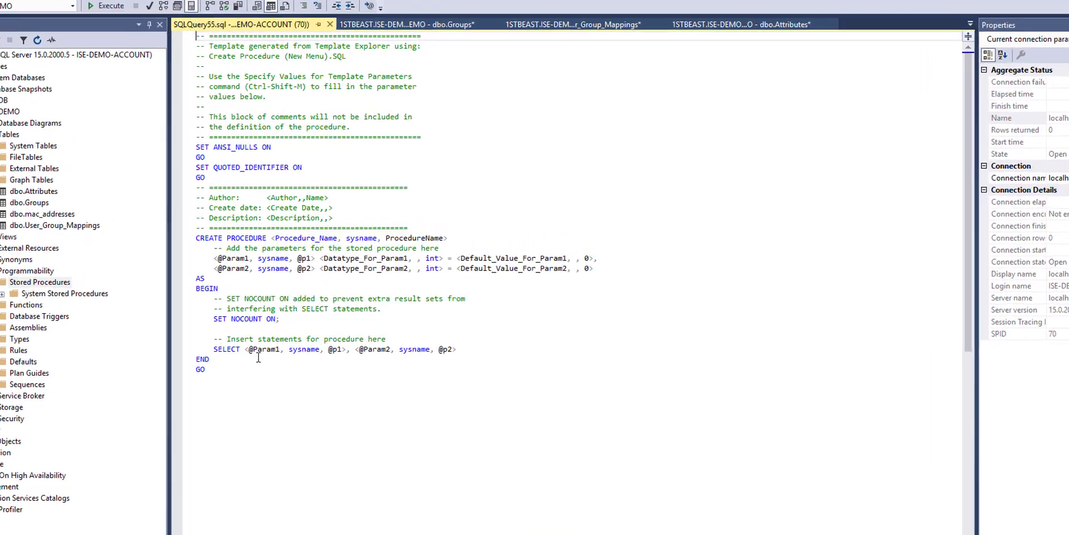
pyautogui.moveTo(199, 378); pyautogui.dragTo(191, 35)
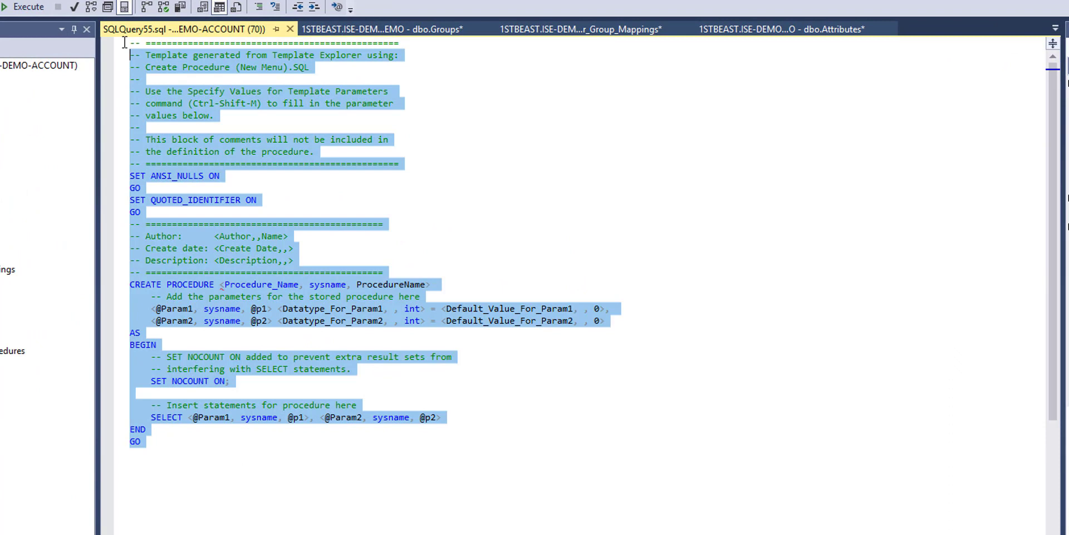
pyautogui.moveTo(124, 42); pyautogui.dragTo(116, 28)
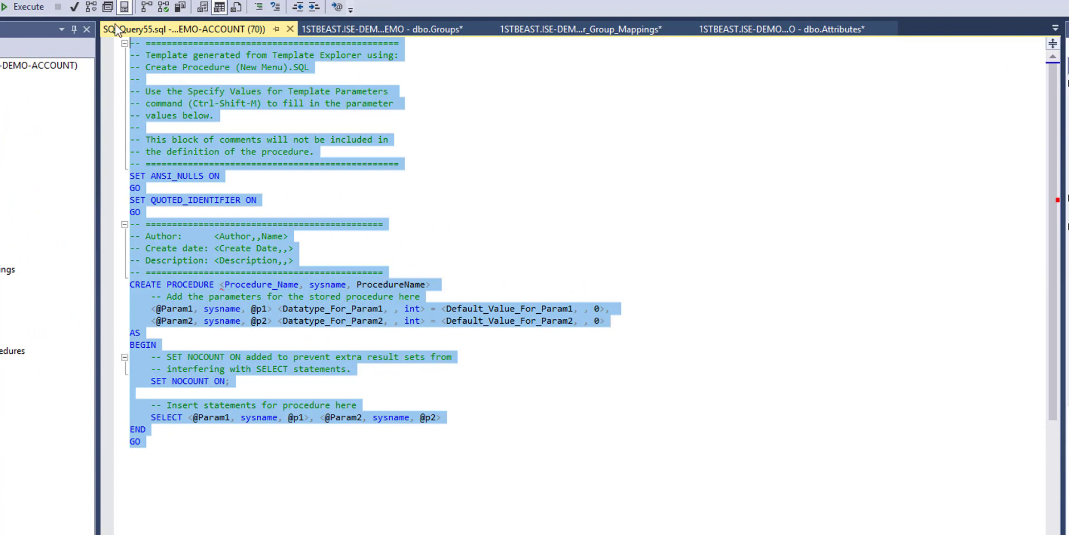
pyautogui.press('Delete')
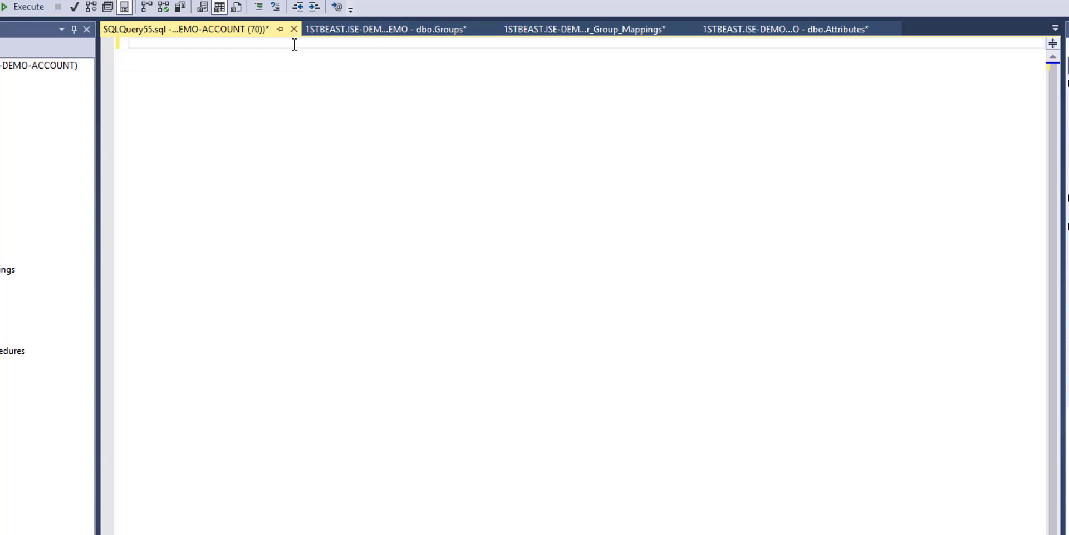
pyautogui.write("CREATE PROCEDURE [dbo].[ISEAuthUserPlainReturnsRecordset]  @username varchar(255) AS BEGIN  IF EXISTS( SELECT username  FROM ISE_Users  WHERE username = @username)  SELECT 0,11,'Valid User'  FROM ISE_Users  WHERE username = @username  ELSE  SELECT 3,0,'odbc','ODBC Authen Error' END")
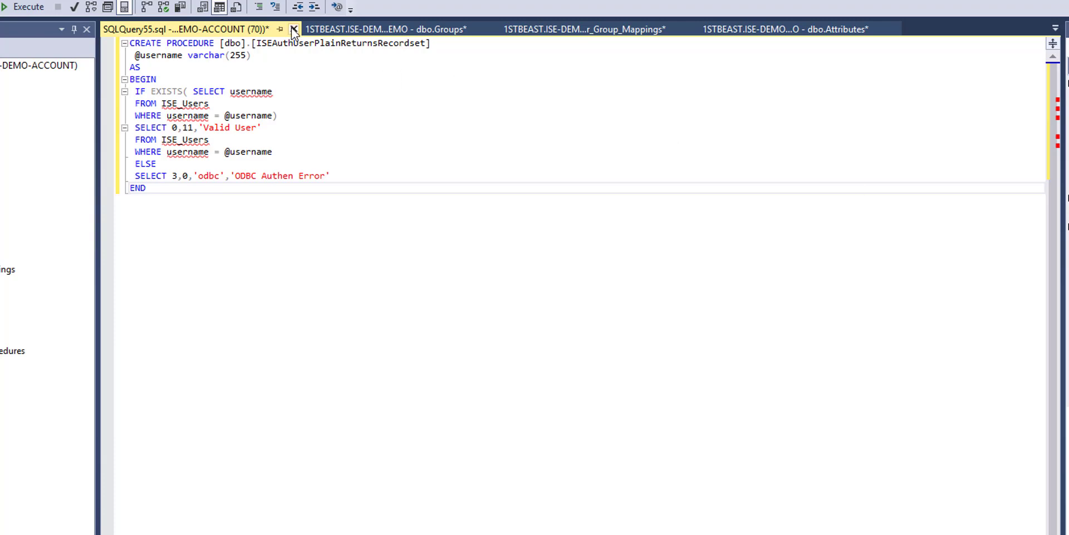
pyautogui.click(283, 43)
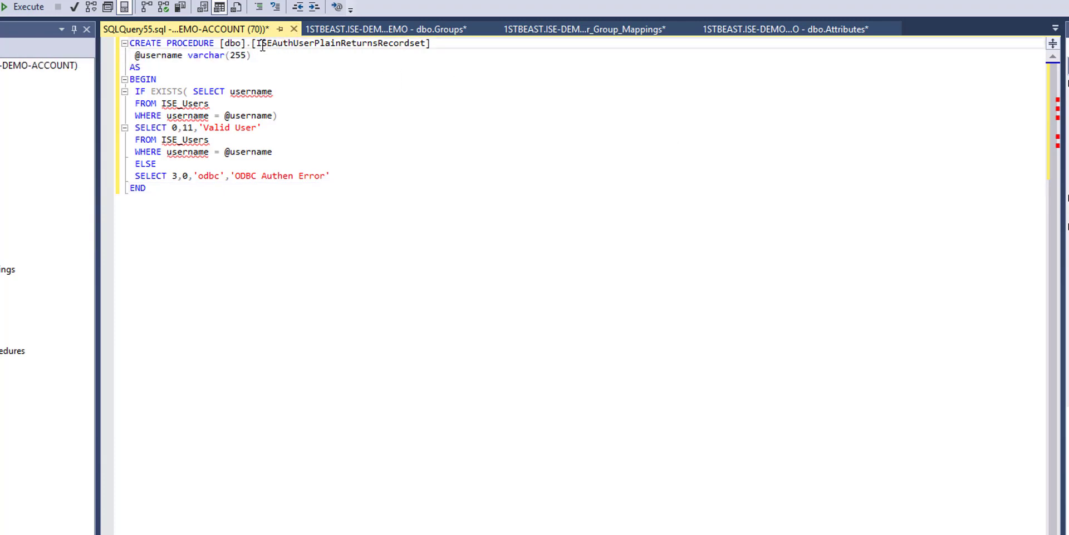
pyautogui.moveTo(261, 45); pyautogui.dragTo(425, 47)
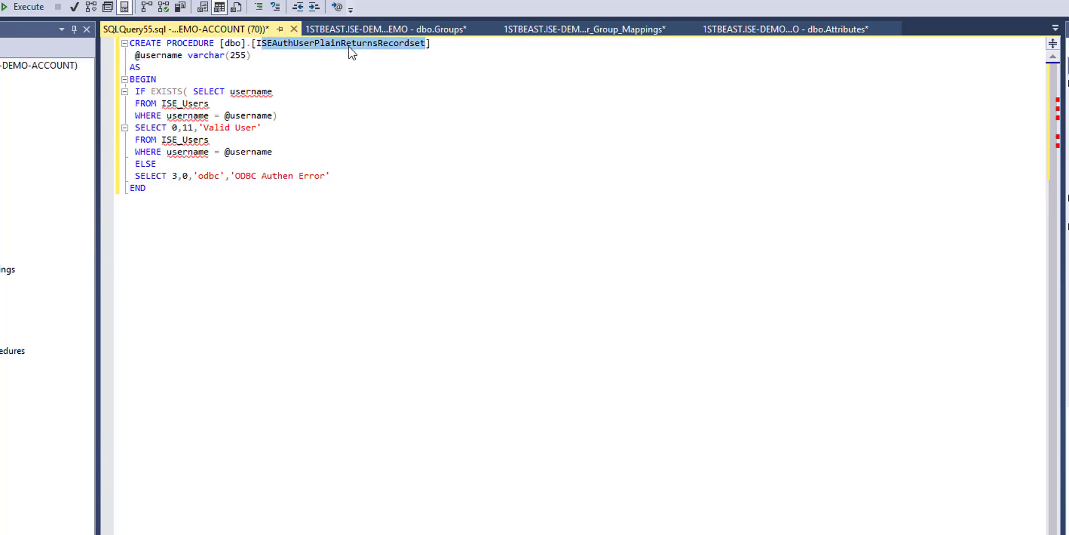
pyautogui.click(186, 55)
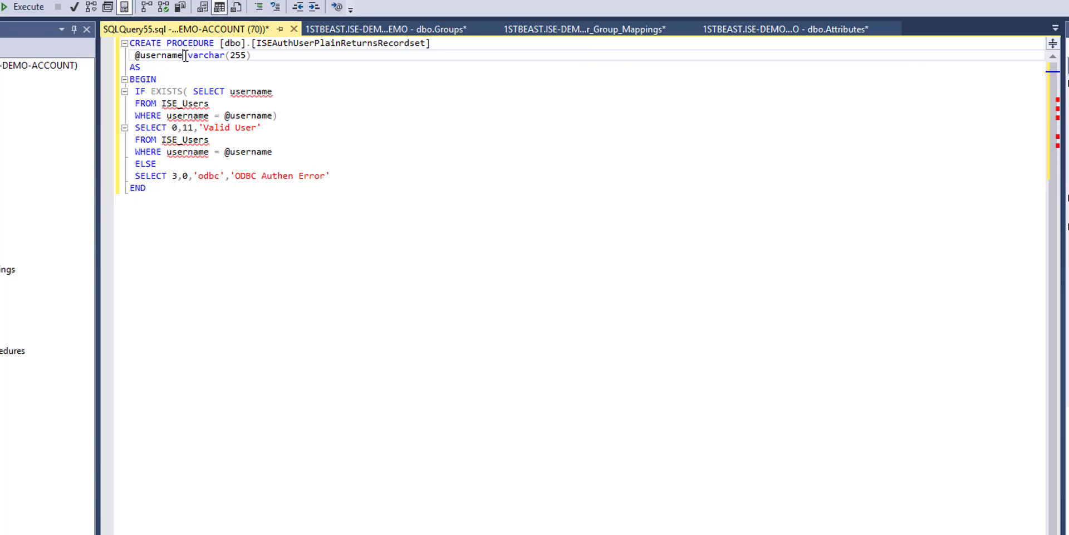
pyautogui.press('BackSpace')
pyautogui.press('BackSpace')
pyautogui.press('BackSpace')
pyautogui.press('BackSpace')
pyautogui.press('BackSpace')
pyautogui.press('BackSpace')
pyautogui.press('BackSpace')
pyautogui.press('BackSpace')
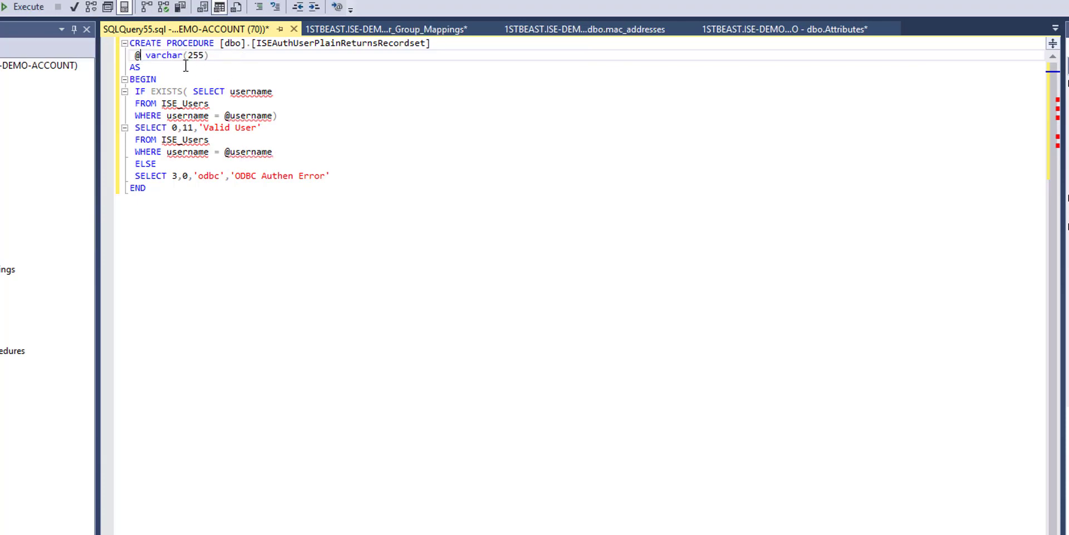
pyautogui.write('mac_address')
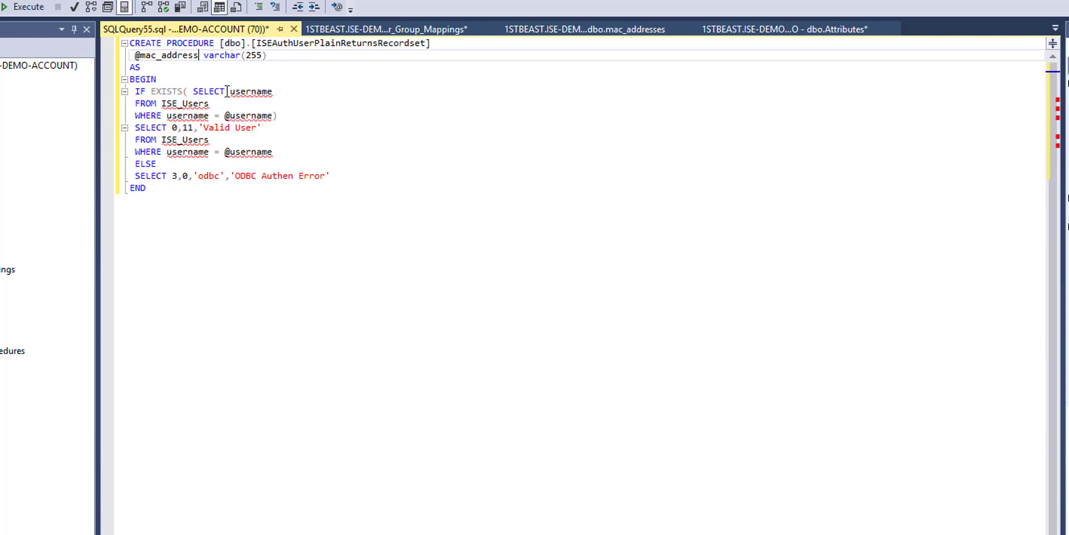
# - Change the column selected inside the IF EXISTS query to mac_address
pyautogui.moveTo(228, 91); pyautogui.dragTo(275, 92)
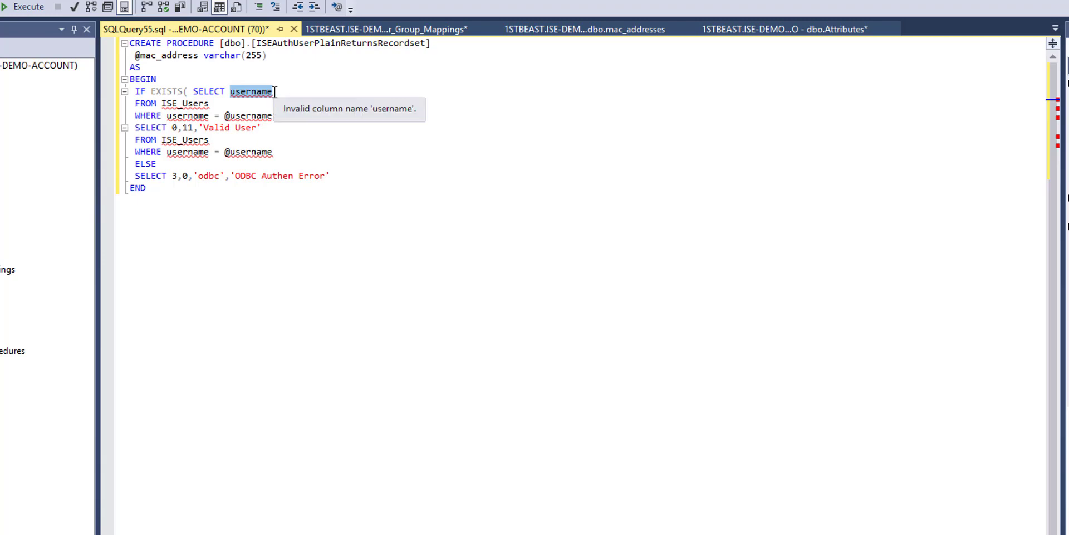
pyautogui.write('mac_address')
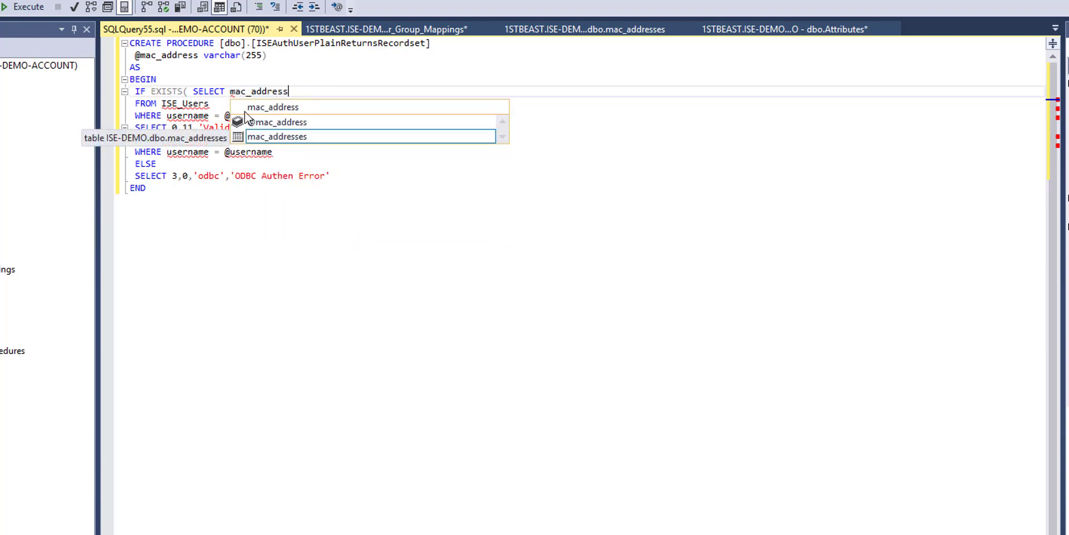
pyautogui.click(214, 104)
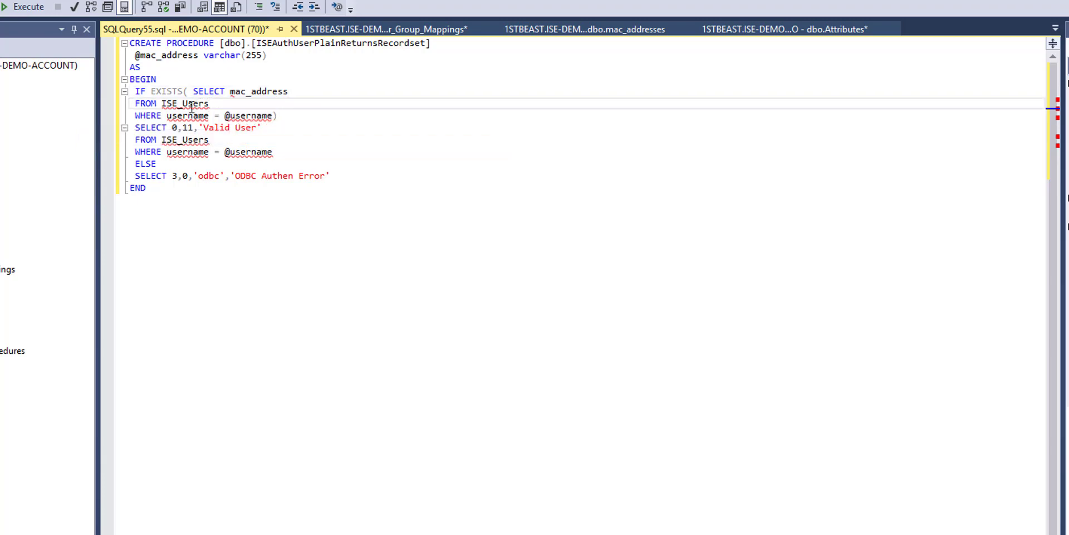
# - Change the table name in the IF EXISTS query's FROM clause to ISE-DEMO
pyautogui.moveTo(210, 104); pyautogui.dragTo(178, 103)
pyautogui.press('BackSpace')
pyautogui.write('-DEMO')
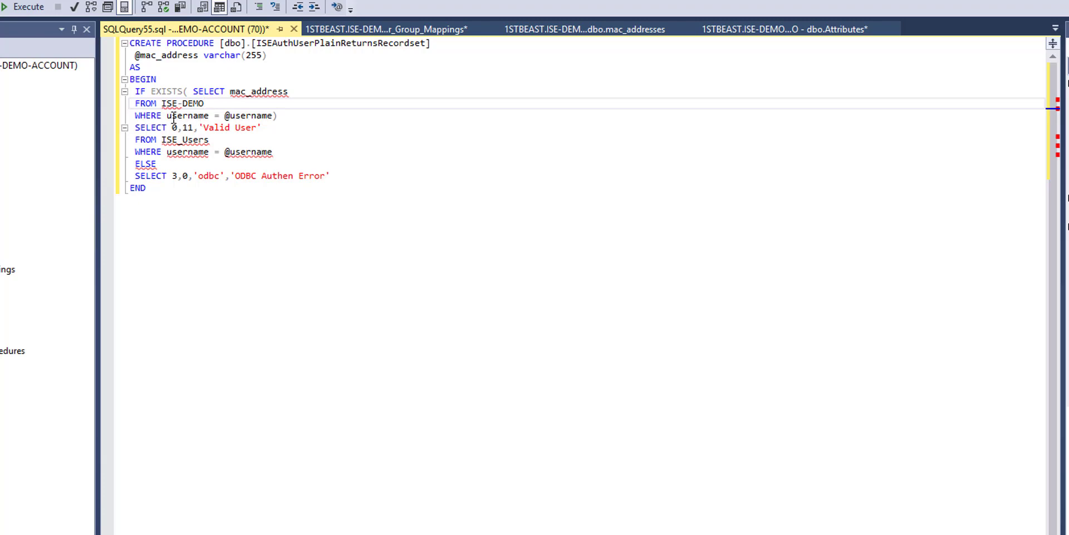
pyautogui.doubleClick(233, 117)
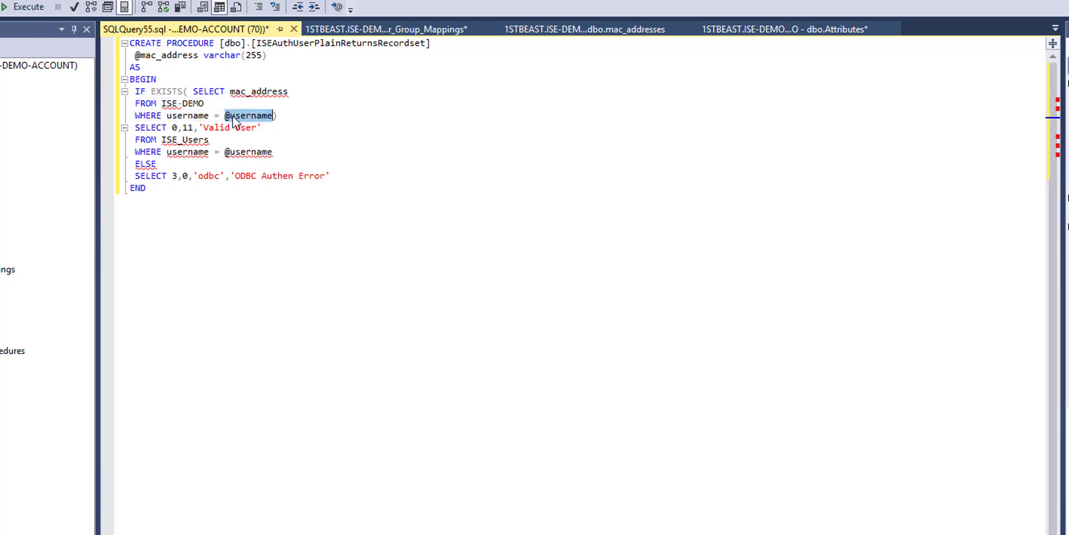
pyautogui.click(271, 118)
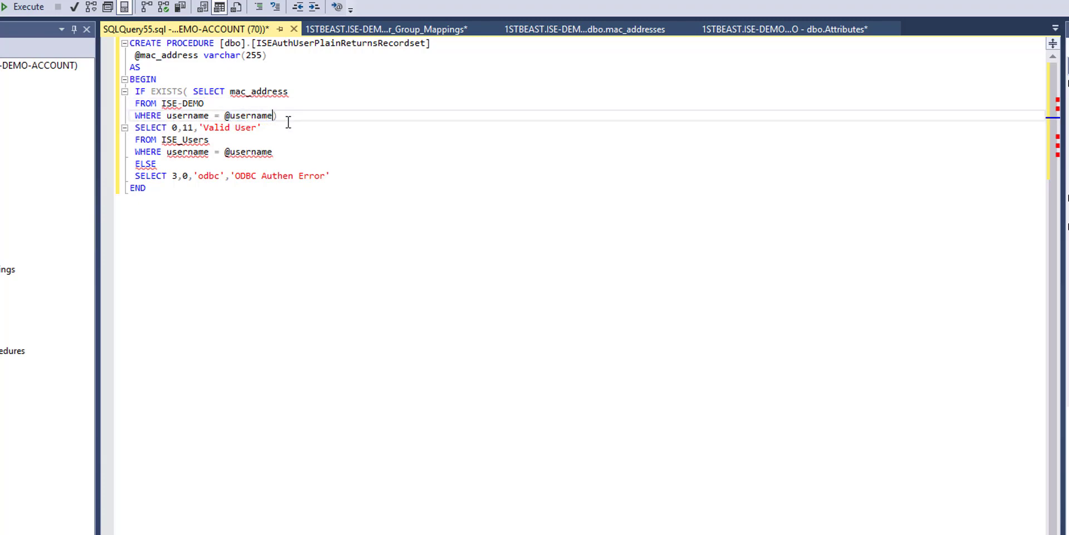
pyautogui.press('BackSpace')
pyautogui.press('BackSpace')
pyautogui.press('BackSpace')
pyautogui.press('BackSpace')
pyautogui.press('BackSpace')
pyautogui.press('BackSpace')
pyautogui.press('BackSpace')
pyautogui.press('BackSpace')
pyautogui.write('mac_address')
pyautogui.moveTo(166, 115); pyautogui.dragTo(208, 117)
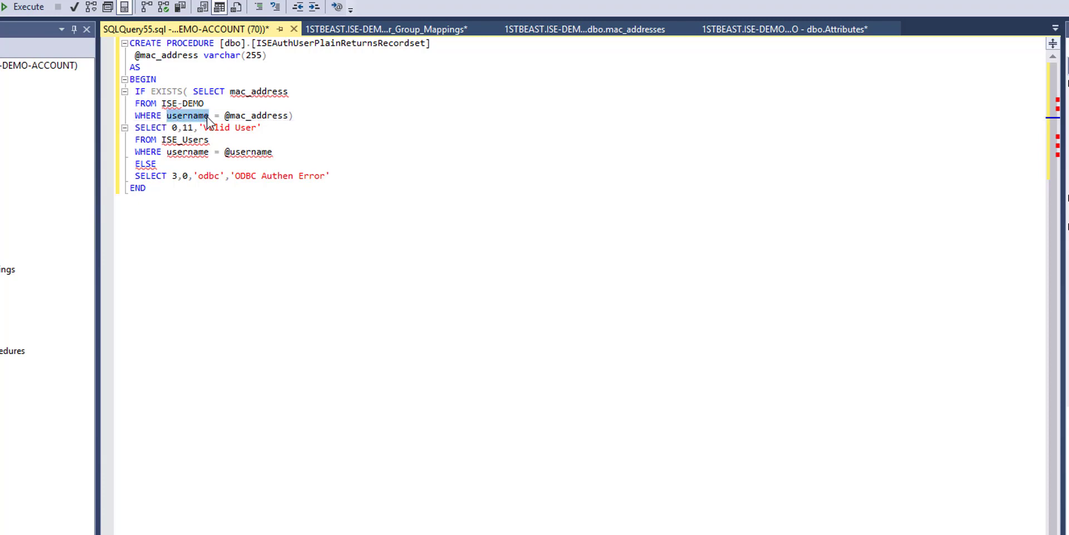
pyautogui.write('mac_addr')
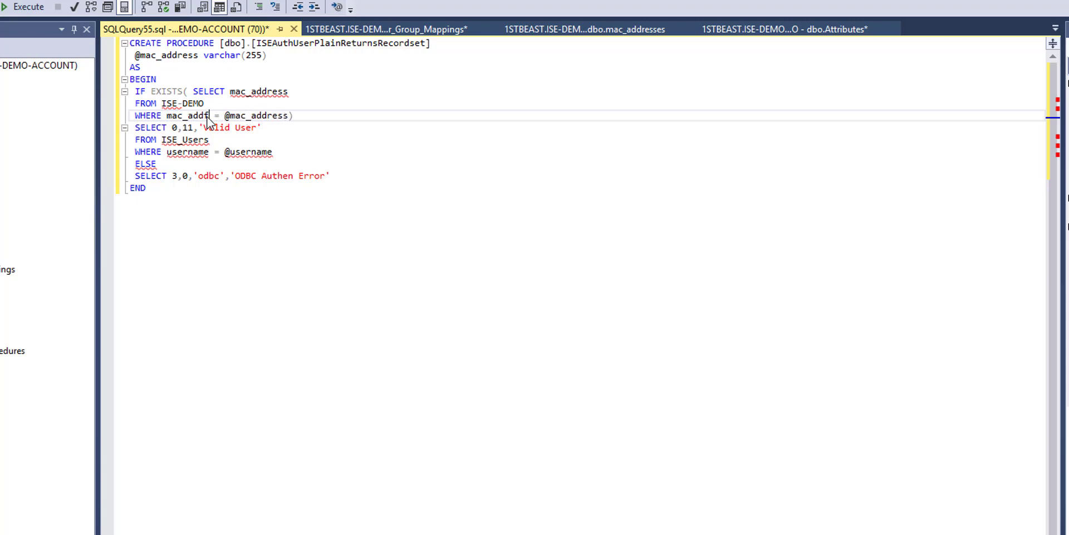
pyautogui.write('ess')
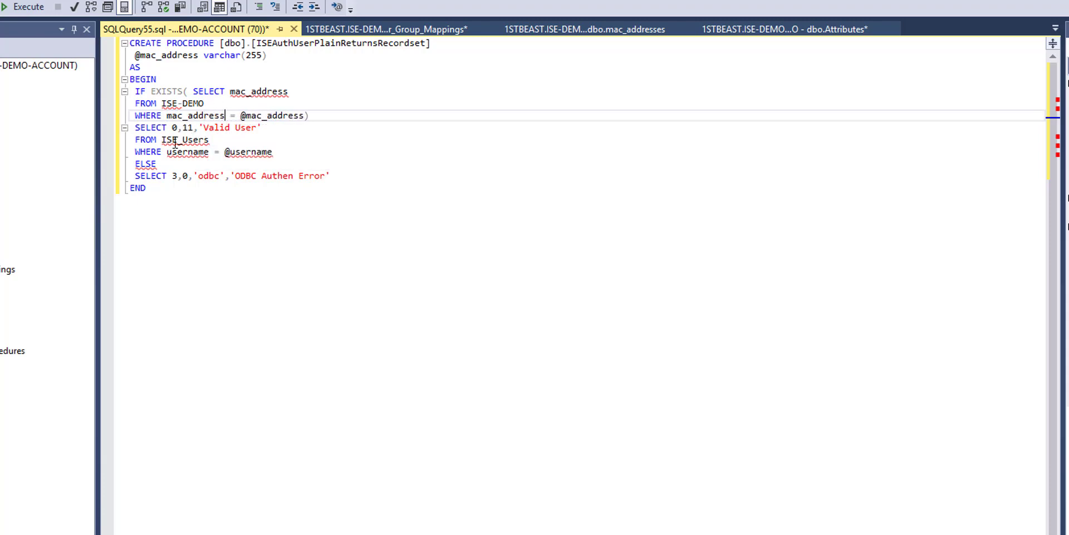
# - Replace the ISE_Users table in the 'Valid User' query's FROM clause with mac_addresses
pyautogui.click(211, 139)
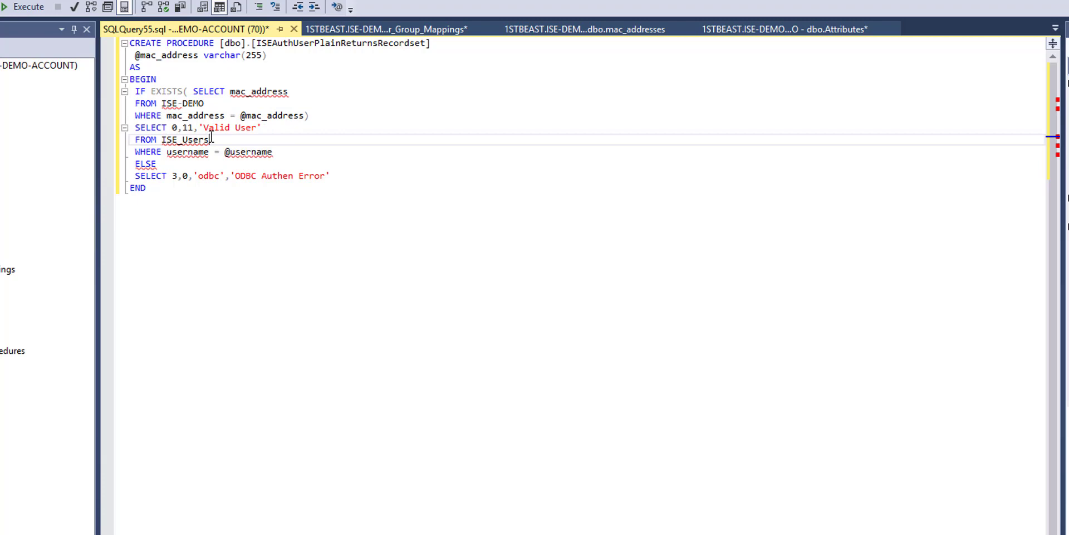
pyautogui.press('BackSpace')
pyautogui.press('BackSpace')
pyautogui.press('BackSpace')
pyautogui.press('BackSpace')
pyautogui.press('BackSpace')
pyautogui.write('ma')
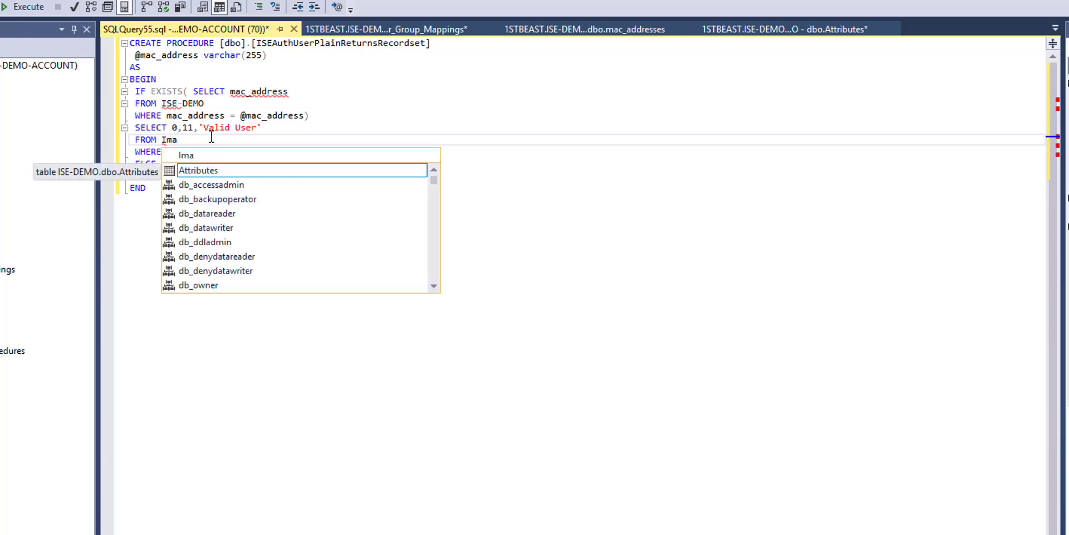
pyautogui.write('c_')
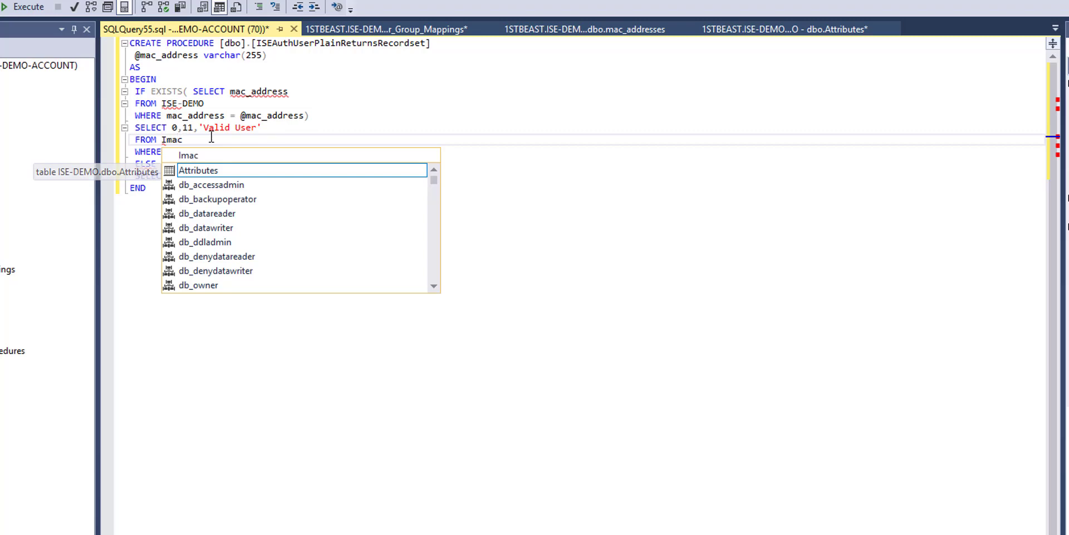
pyautogui.press('BackSpace')
pyautogui.press('BackSpace')
pyautogui.press('BackSpace')
pyautogui.press('BackSpace')
pyautogui.press('BackSpace')
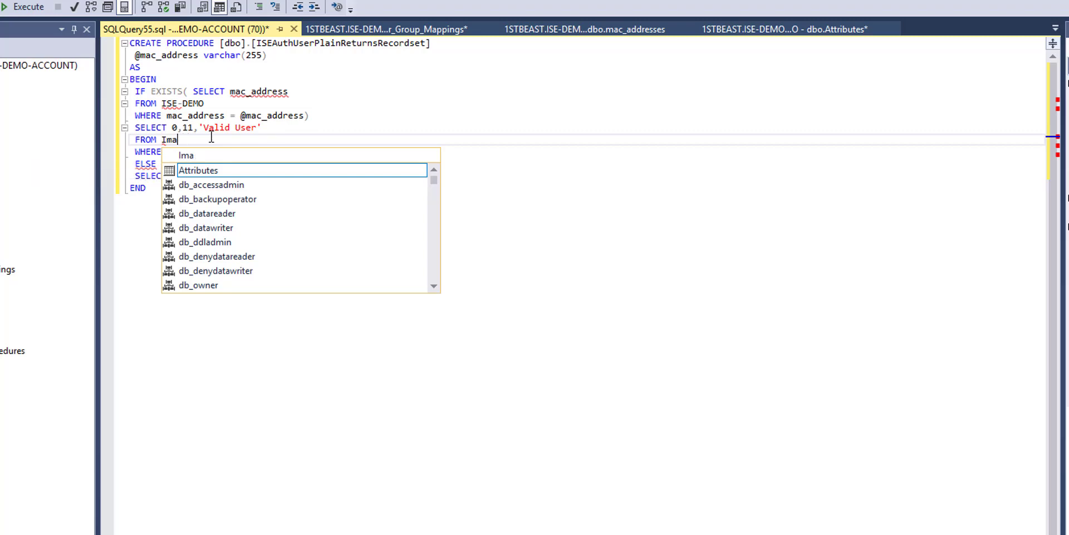
pyautogui.write('mac_a')
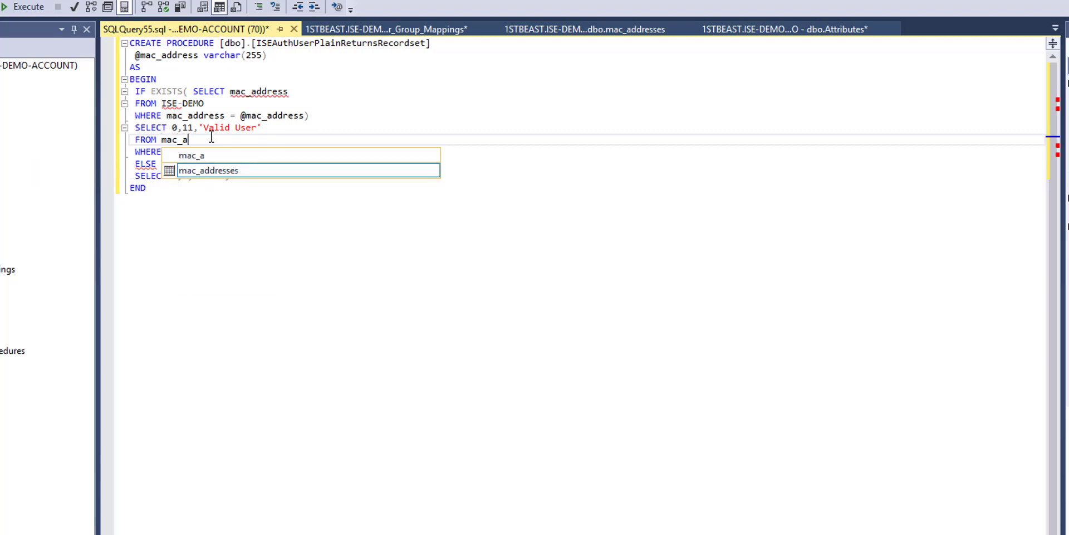
pyautogui.write('ddresses')
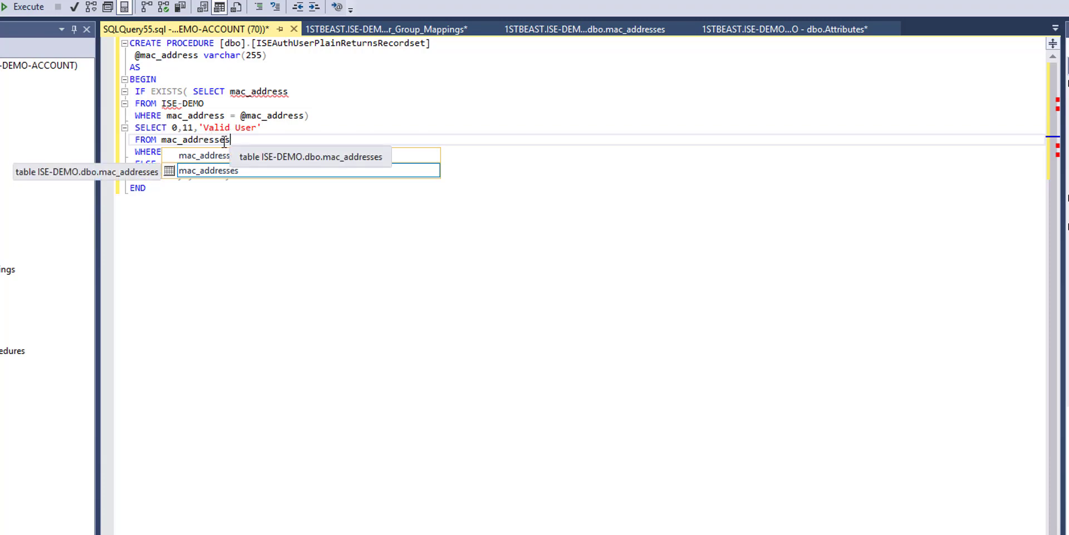
pyautogui.click(265, 140)
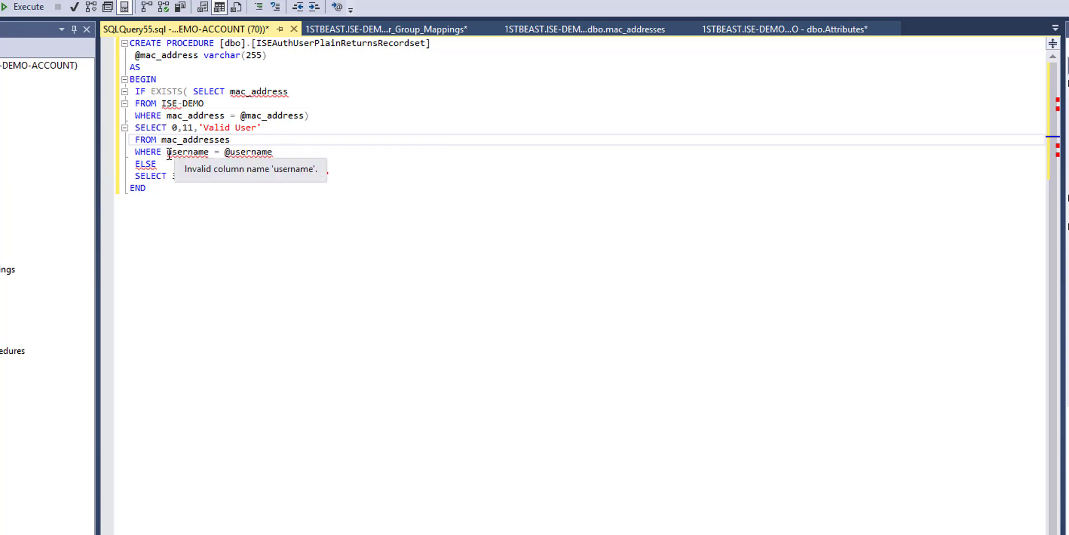
pyautogui.moveTo(166, 152); pyautogui.dragTo(210, 152)
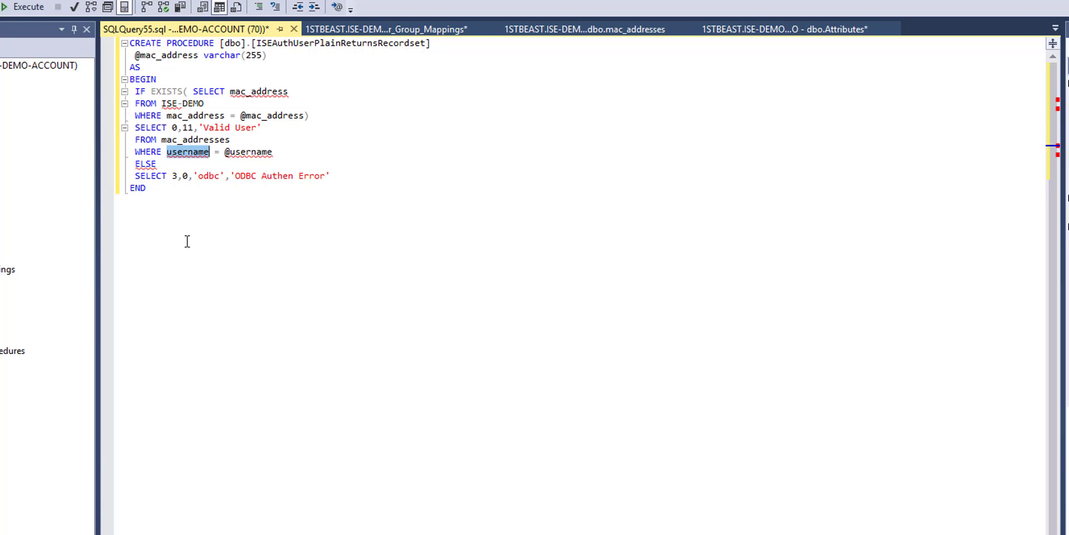
pyautogui.write('mac_')
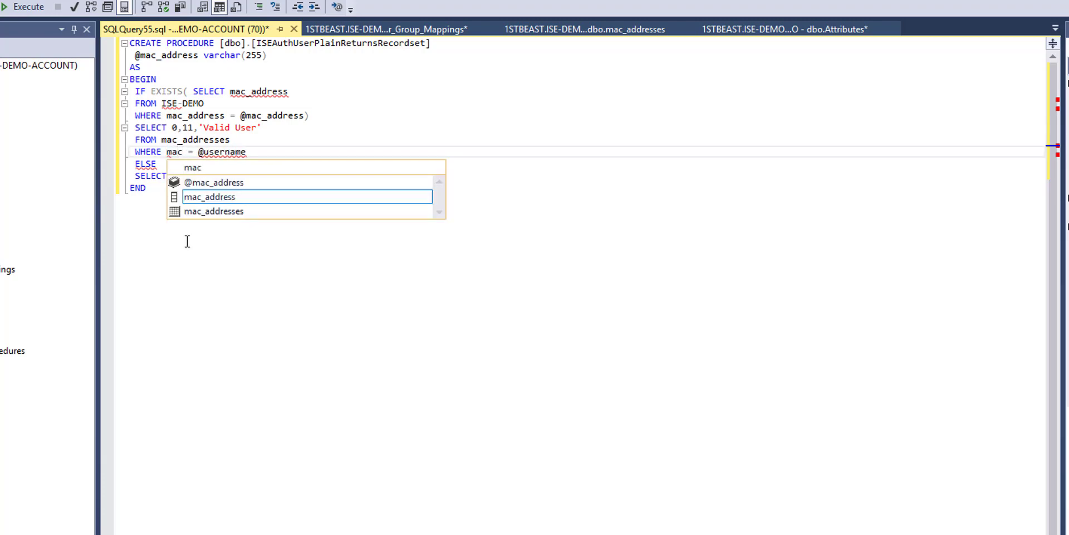
pyautogui.write('address')
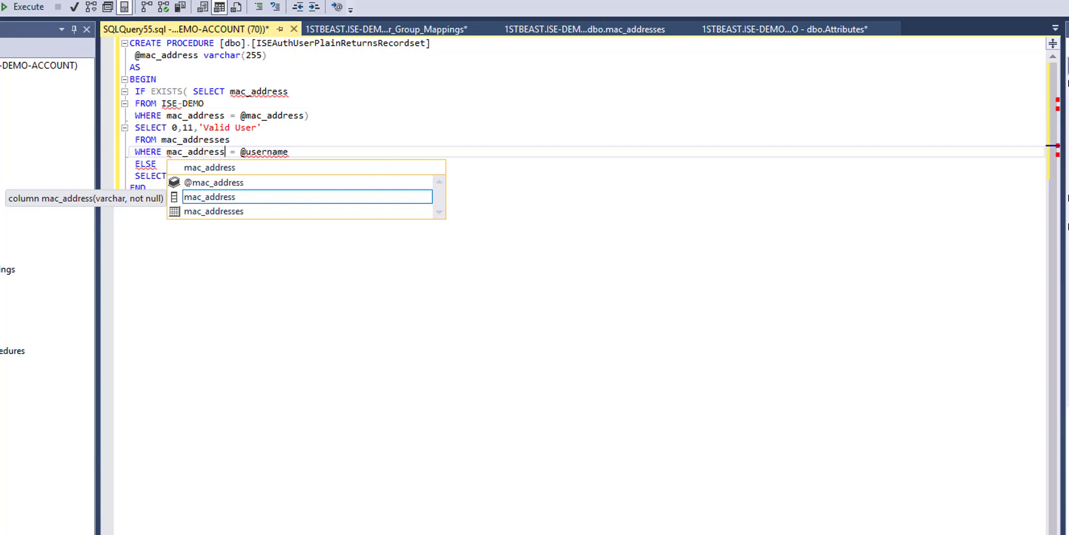
pyautogui.press('Escape')
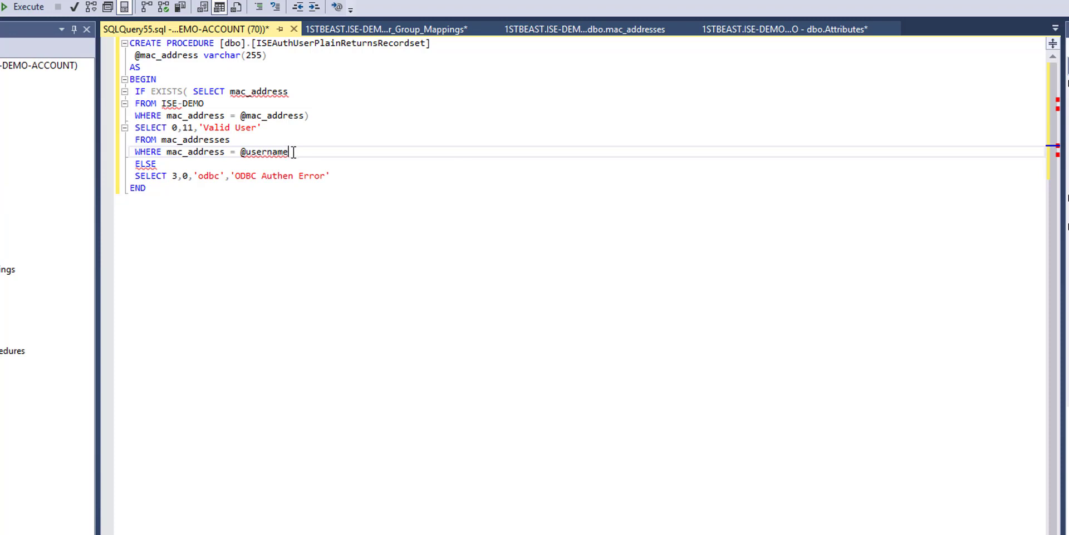
pyautogui.moveTo(288, 151); pyautogui.dragTo(249, 152)
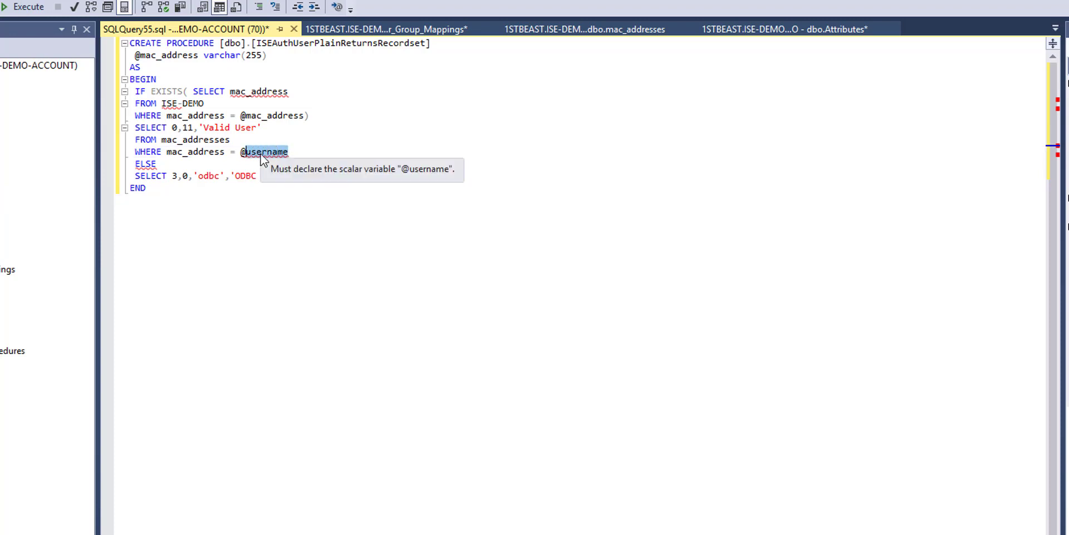
pyautogui.write('mac_addr')
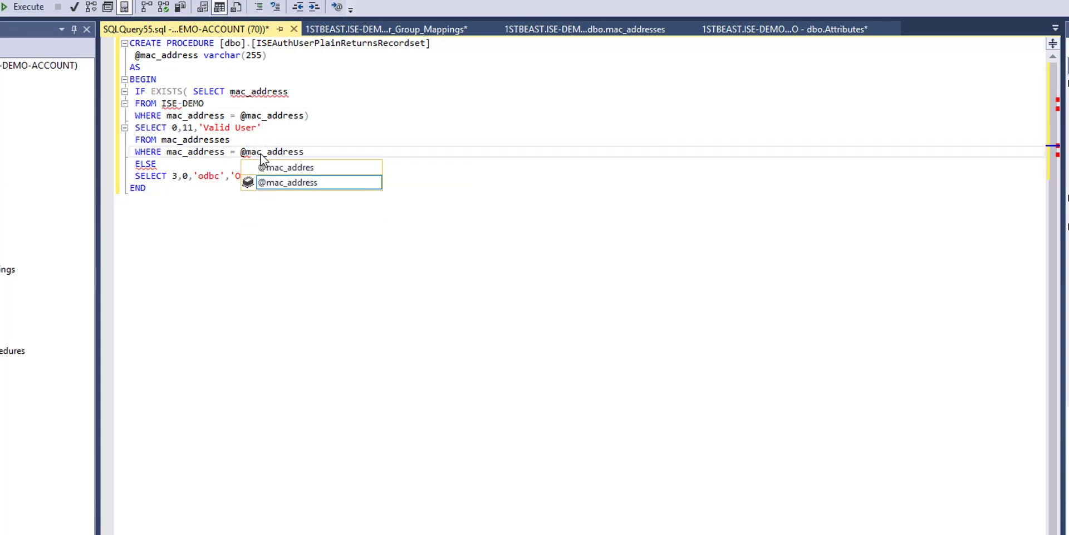
pyautogui.write('ess')
pyautogui.click(190, 162)
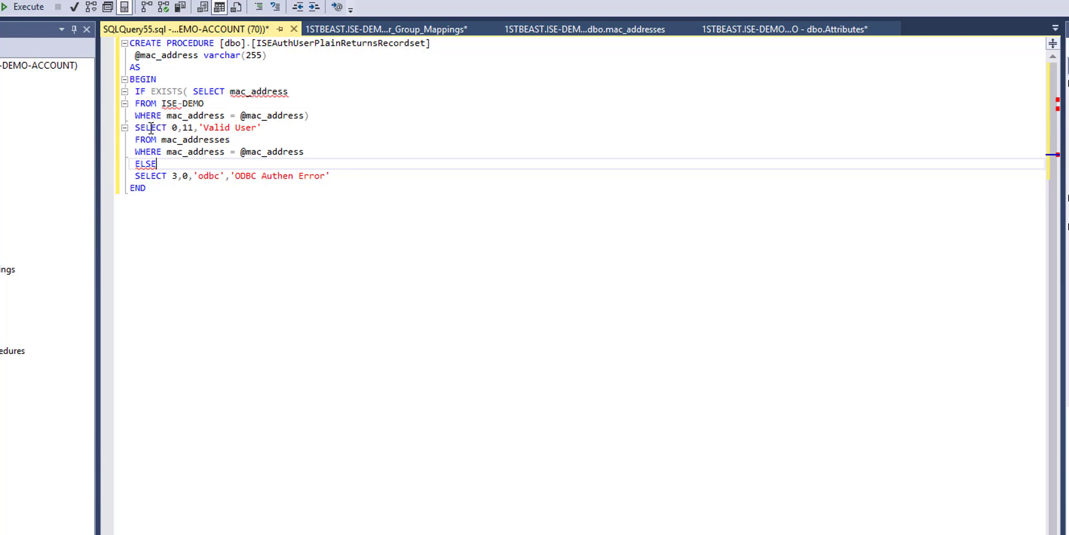
# - Review the 'Valid User' and error branches, and try to execute the CREATE PROCEDURE script
pyautogui.moveTo(150, 128); pyautogui.dragTo(273, 128)
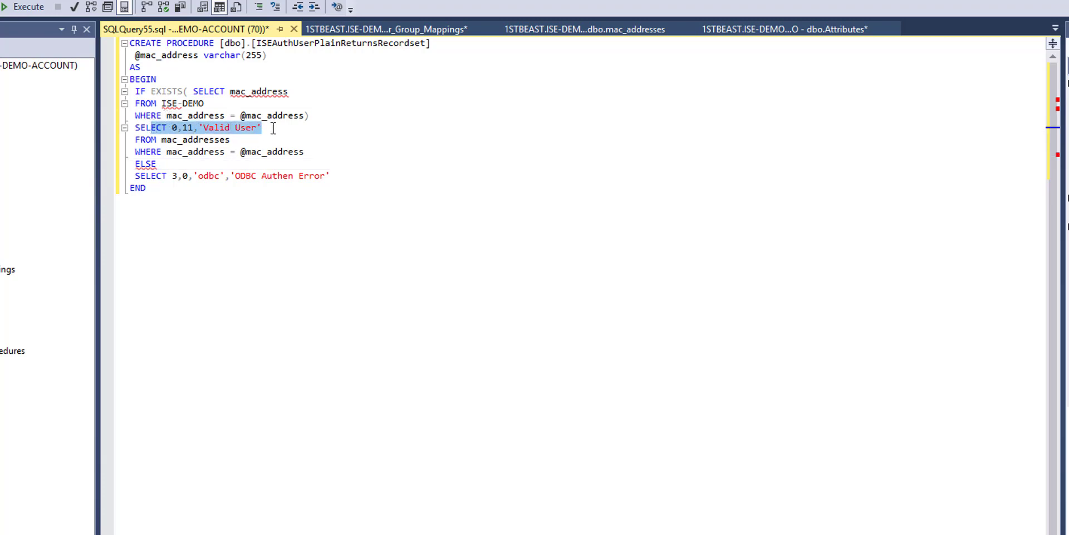
pyautogui.click(197, 143)
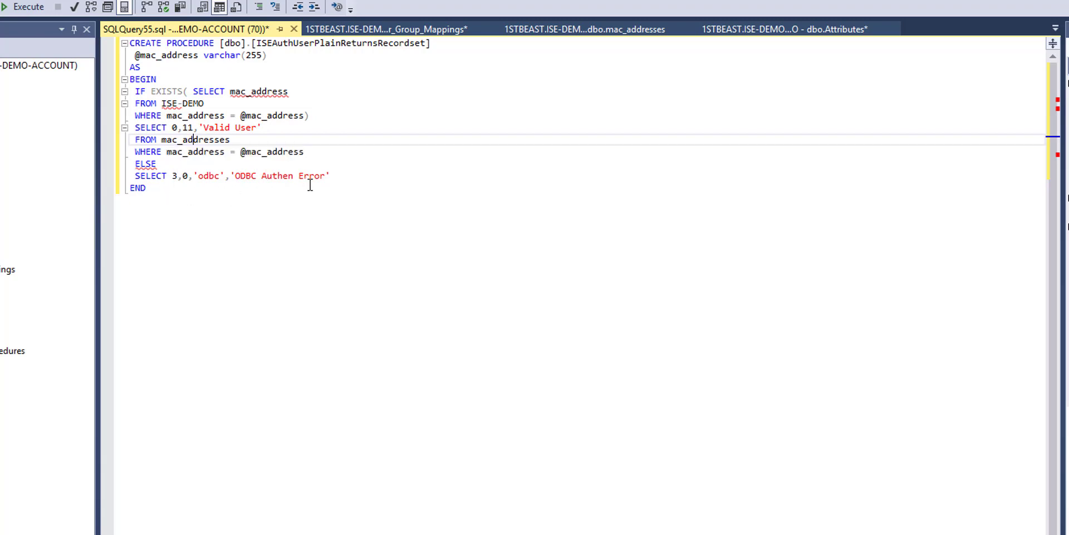
pyautogui.click(189, 187)
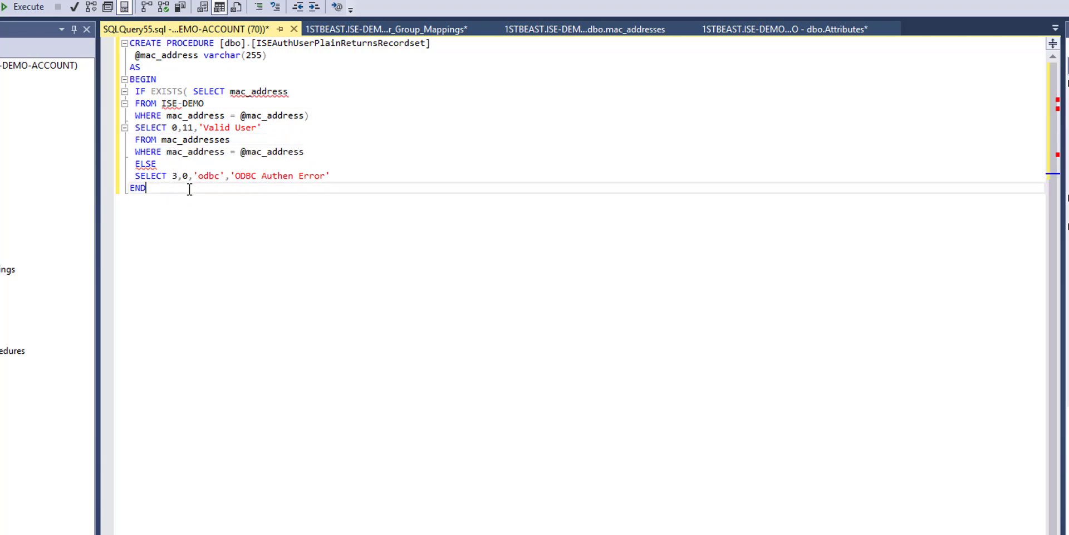
pyautogui.click(39, 8)
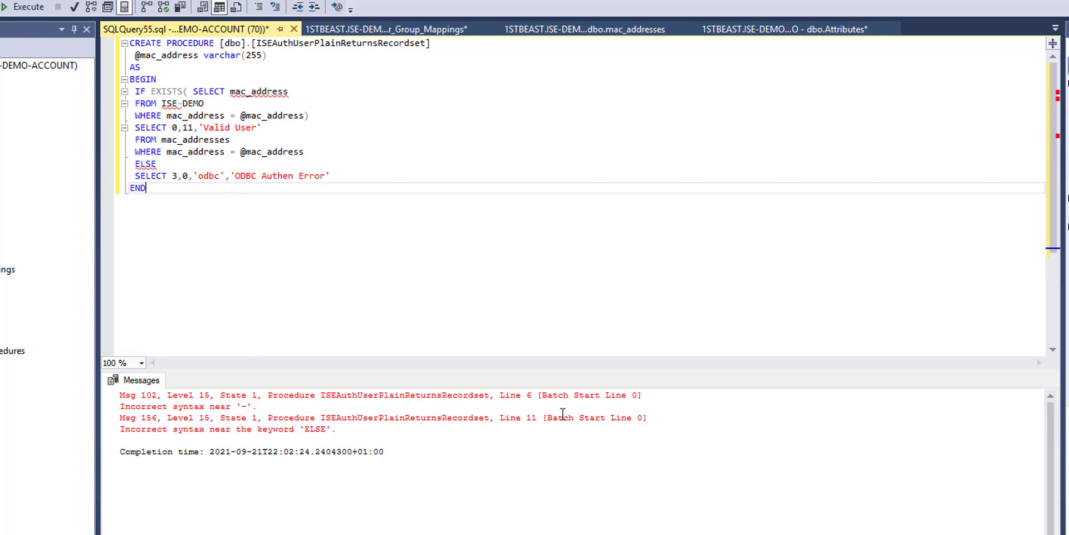
# - Set the IF EXISTS query's FROM table to mac_addresses and execute the CREATE PROCEDURE script
pyautogui.click(208, 102)
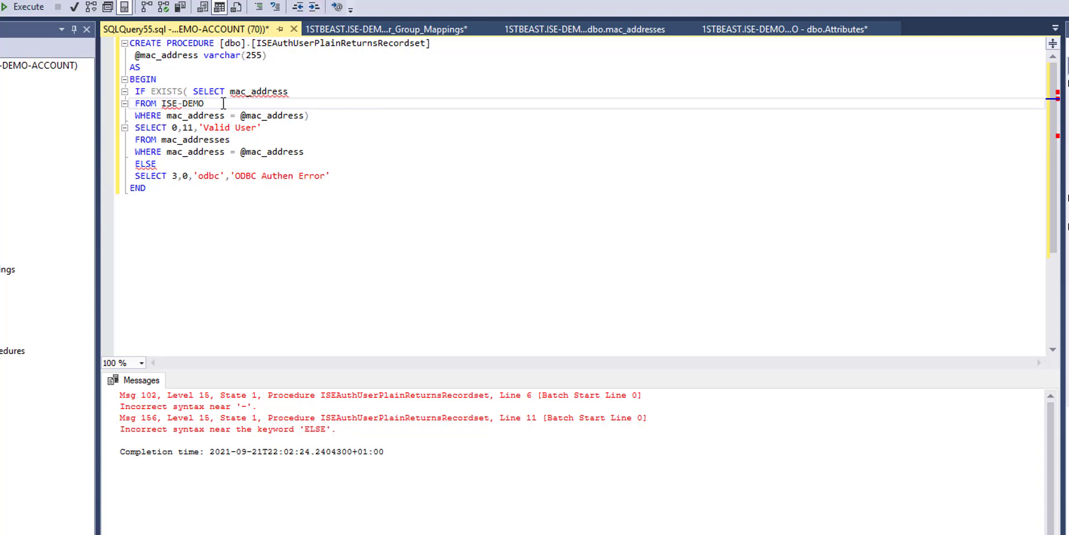
pyautogui.press('BackSpace')
pyautogui.press('BackSpace')
pyautogui.press('BackSpace')
pyautogui.press('BackSpace')
pyautogui.press('BackSpace')
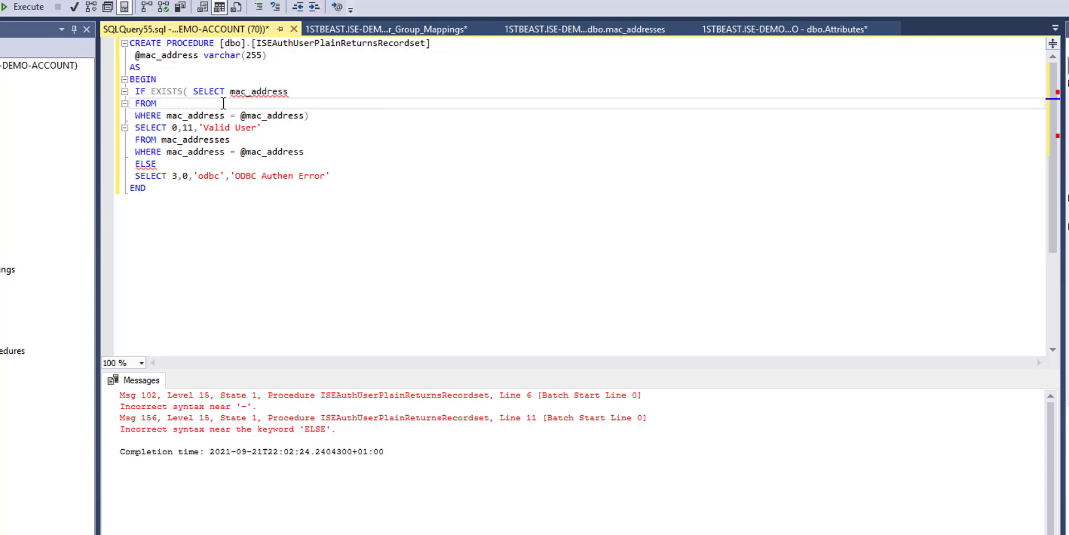
pyautogui.write('mac_addresses')
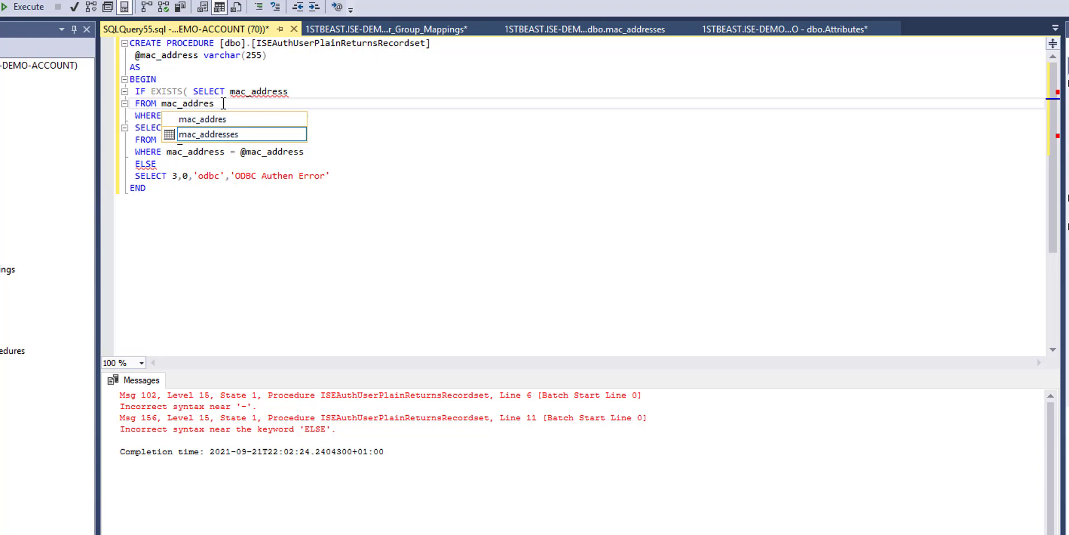
pyautogui.click(305, 175)
pyautogui.click(20, 7)
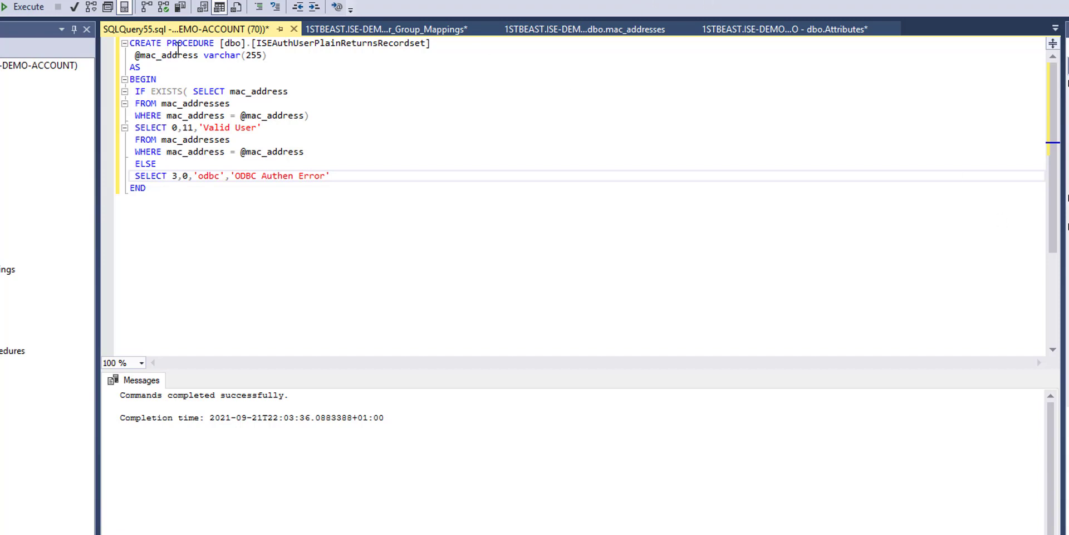
# - Save the query script in Documents as ISEAuthUserPlainReturnsRecordset3, in SQL file format
pyautogui.rightClick(185, 29)
pyautogui.click(232, 41)
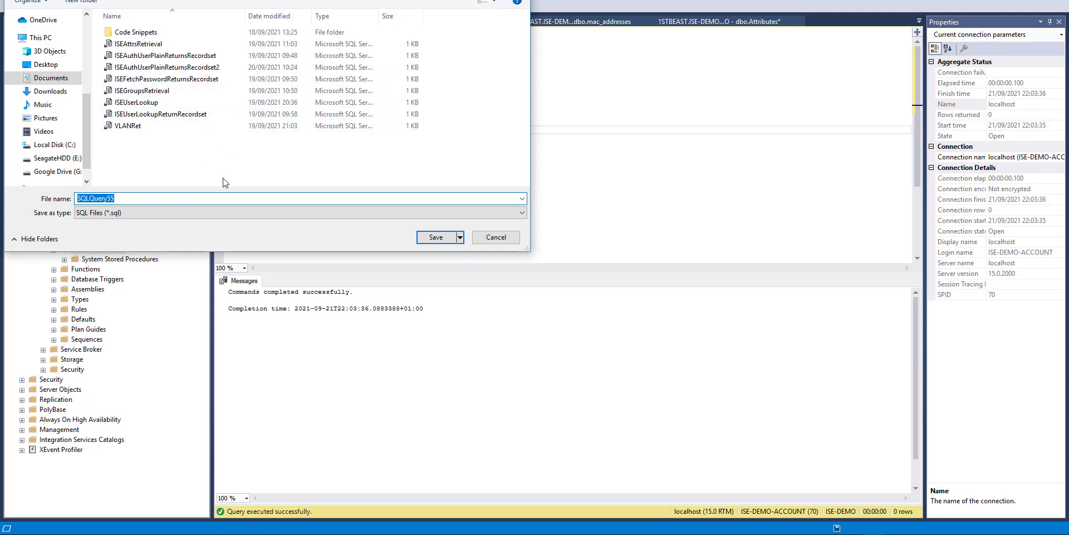
pyautogui.click(187, 67)
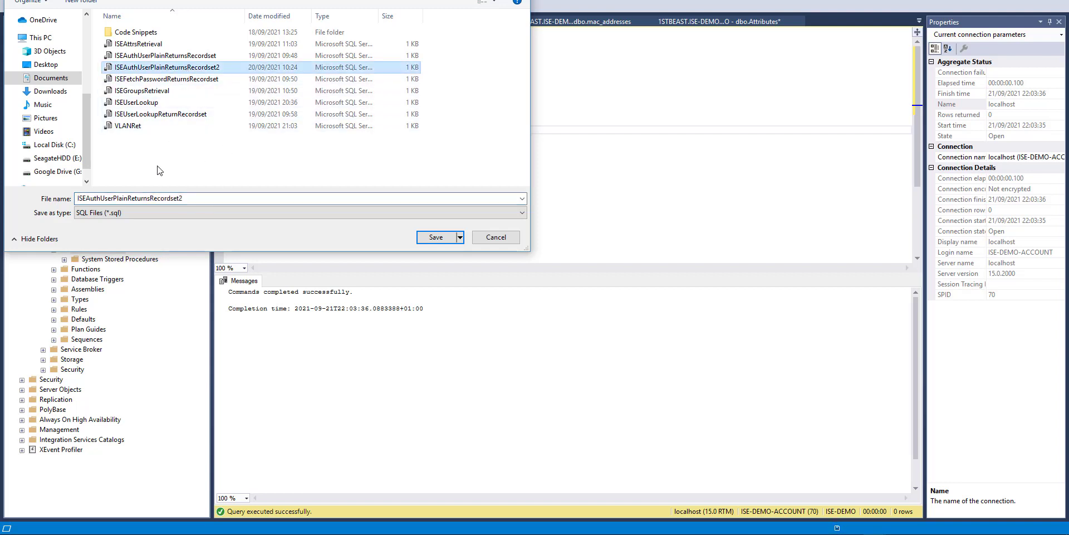
pyautogui.click(192, 198)
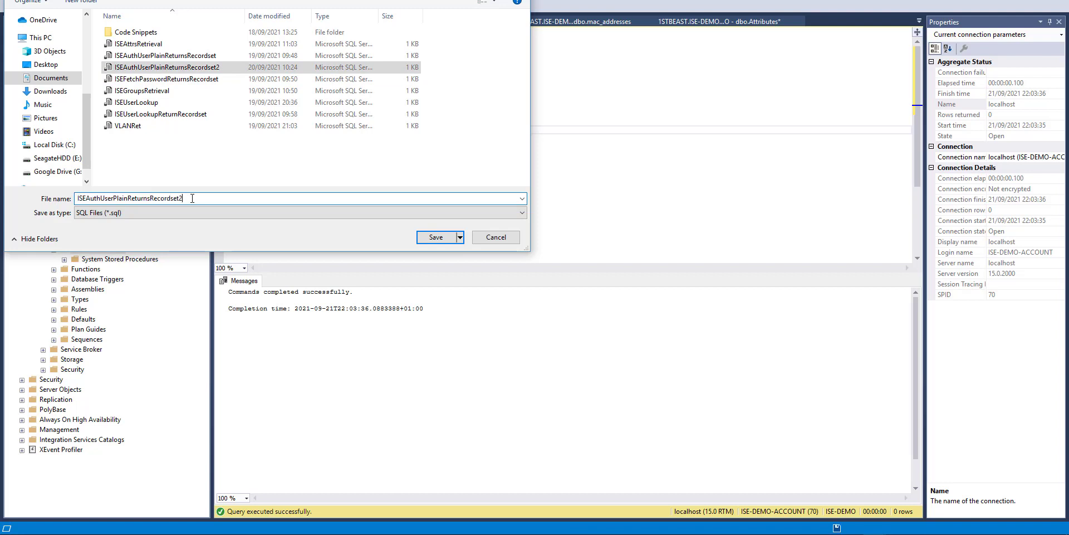
pyautogui.press('BackSpace')
pyautogui.write('3')
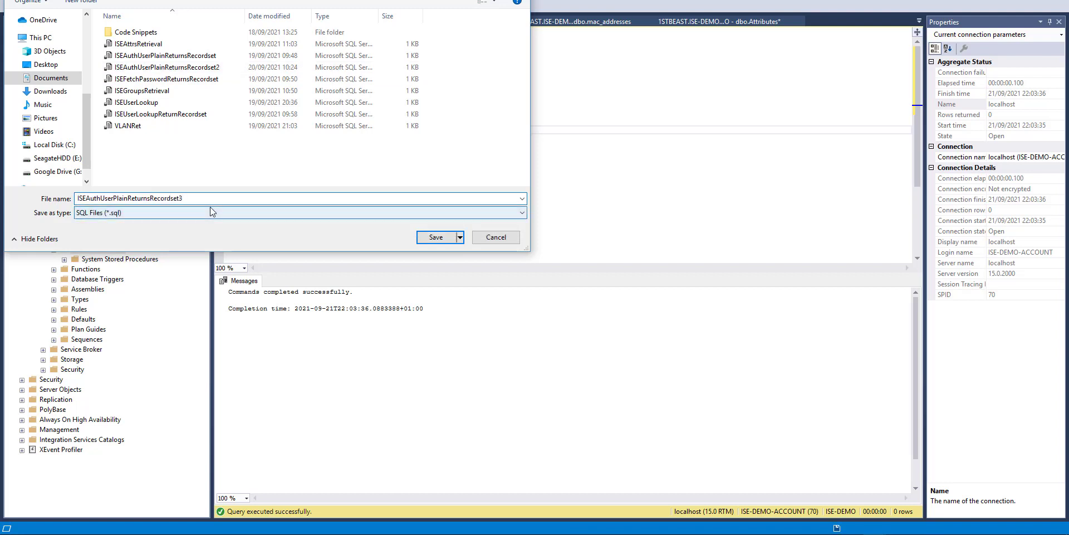
pyautogui.click(436, 236)
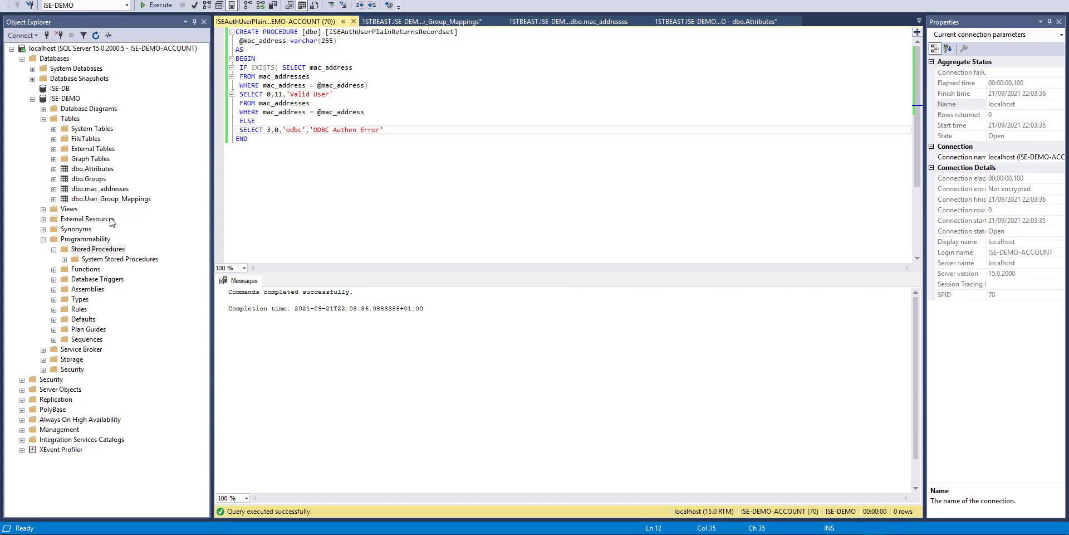
# - Refresh the Stored Procedures folder of ISE-DEMO and start a new stored procedure script from it
pyautogui.click(85, 250)
pyautogui.press('F5')
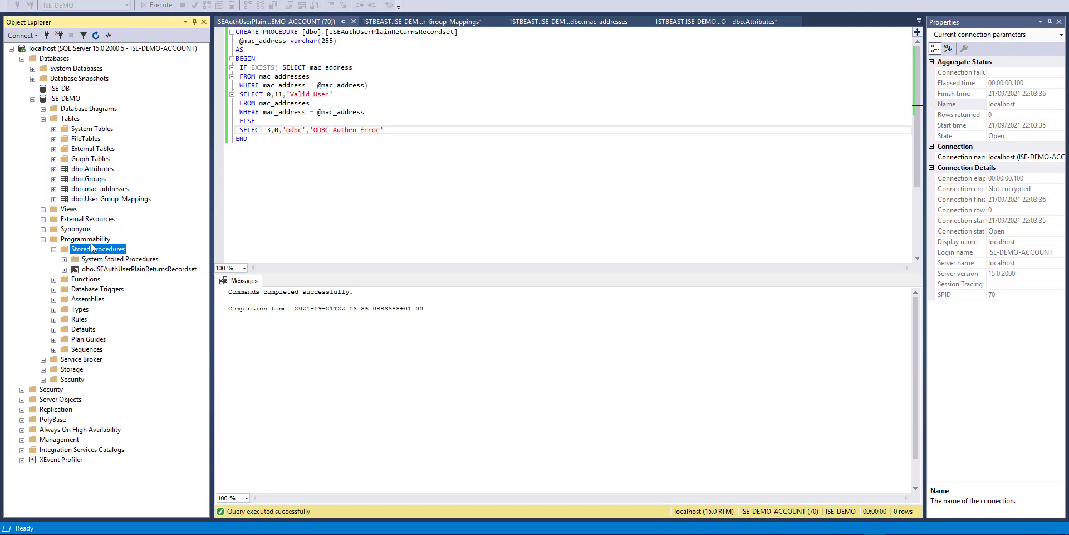
pyautogui.rightClick(87, 248)
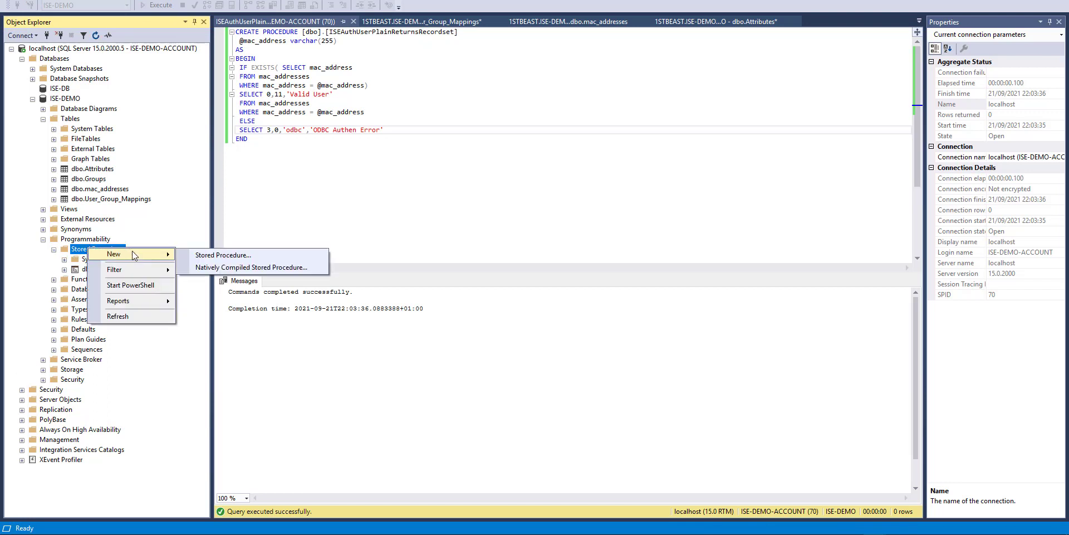
pyautogui.press('Escape')
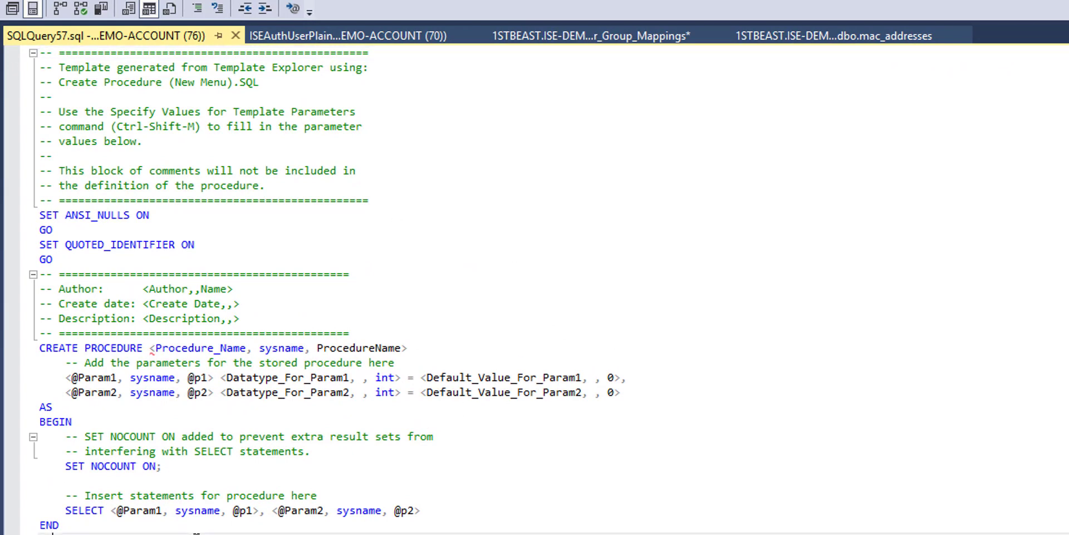
# - Replace the whole procedure template with the copied CREATE PROCEDURE script for [dbo].[ISEGroupsRetrieval]
pyautogui.hotkey('ctrl', 'a')
pyautogui.press('Delete')
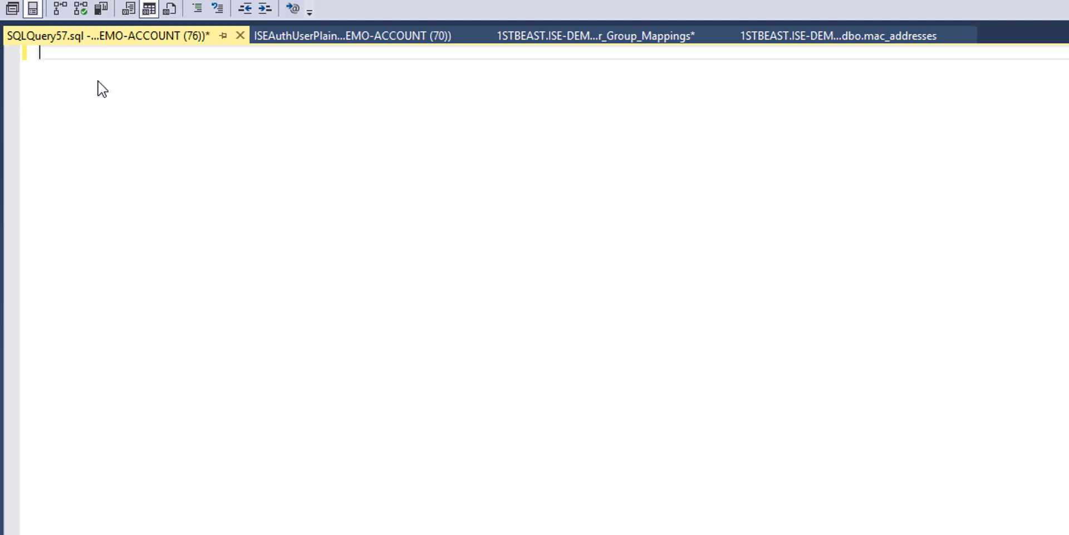
pyautogui.hotkey('ctrl', 'v')
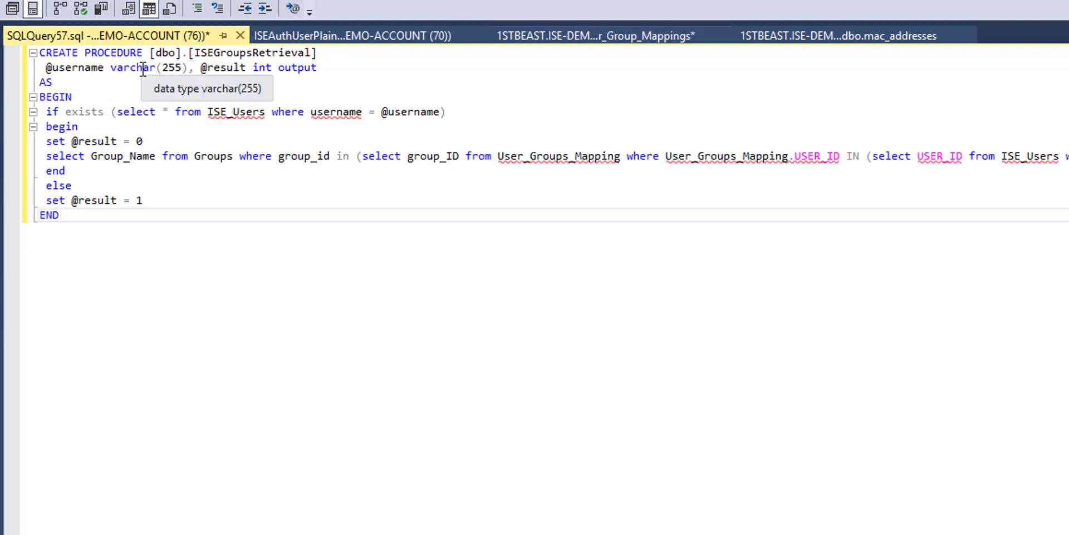
pyautogui.click(103, 68)
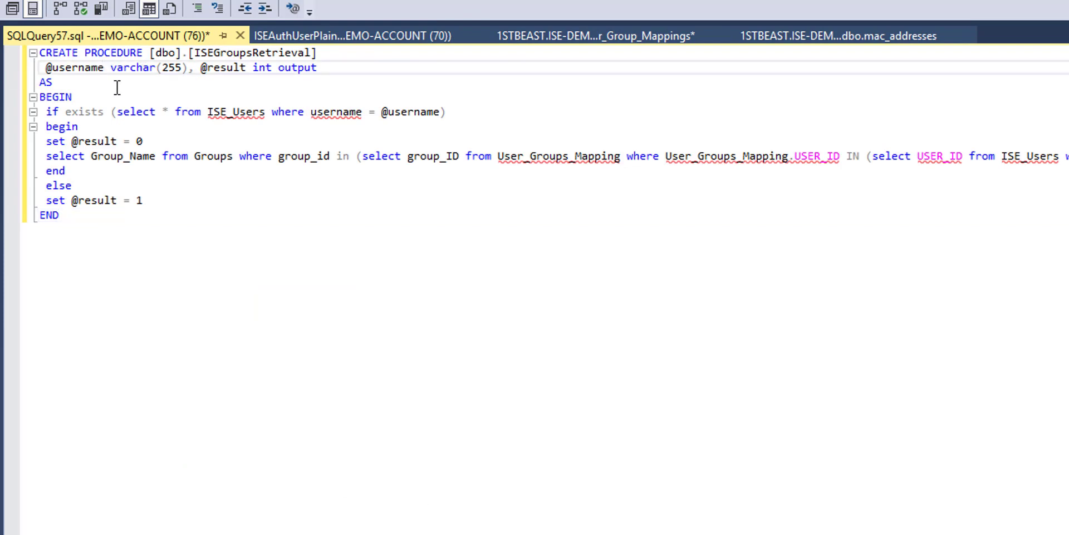
pyautogui.press('BackSpace')
pyautogui.press('BackSpace')
pyautogui.press('BackSpace')
pyautogui.press('BackSpace')
pyautogui.press('BackSpace')
pyautogui.press('BackSpace')
pyautogui.press('BackSpace')
pyautogui.press('BackSpace')
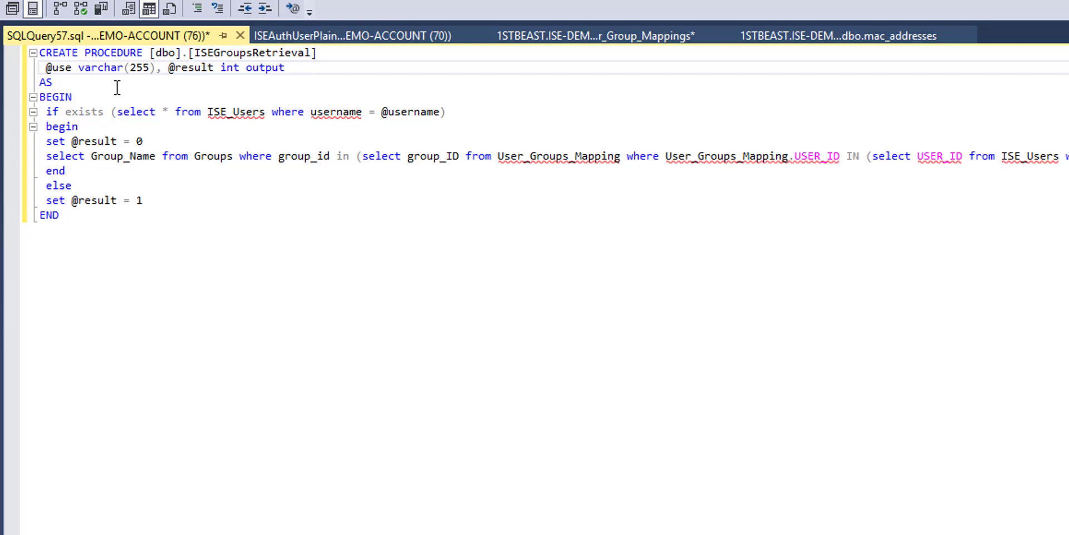
pyautogui.write('mac_addre')
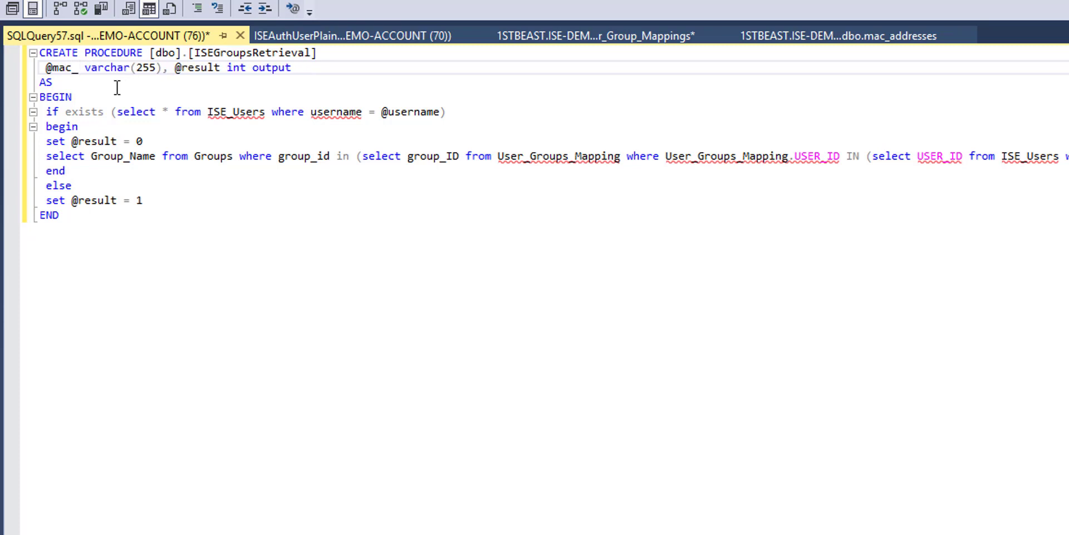
pyautogui.write('ss')
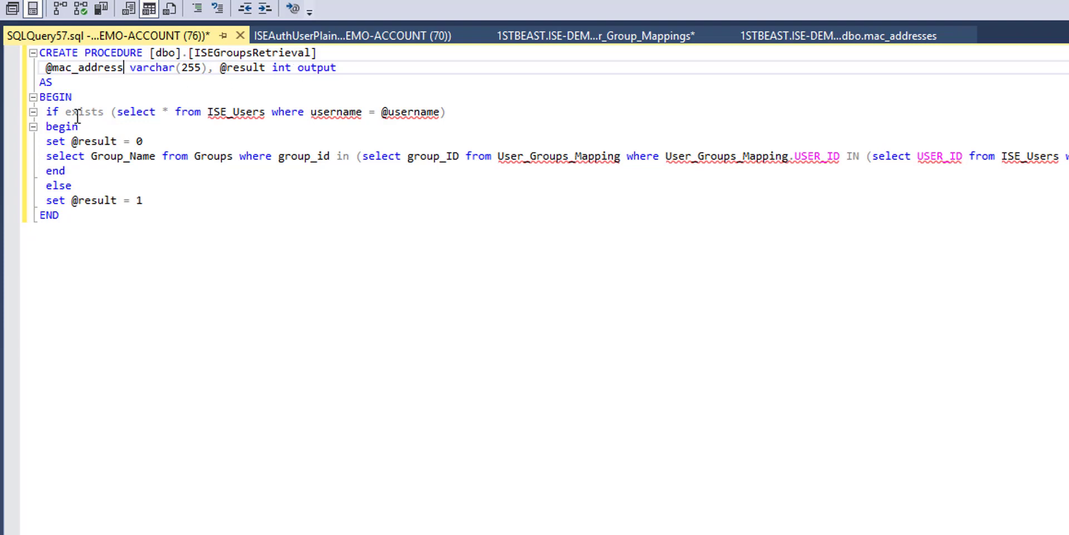
# - Change the table in the IF EXISTS query from ISE_Users to mac_addresses
pyautogui.click(264, 111)
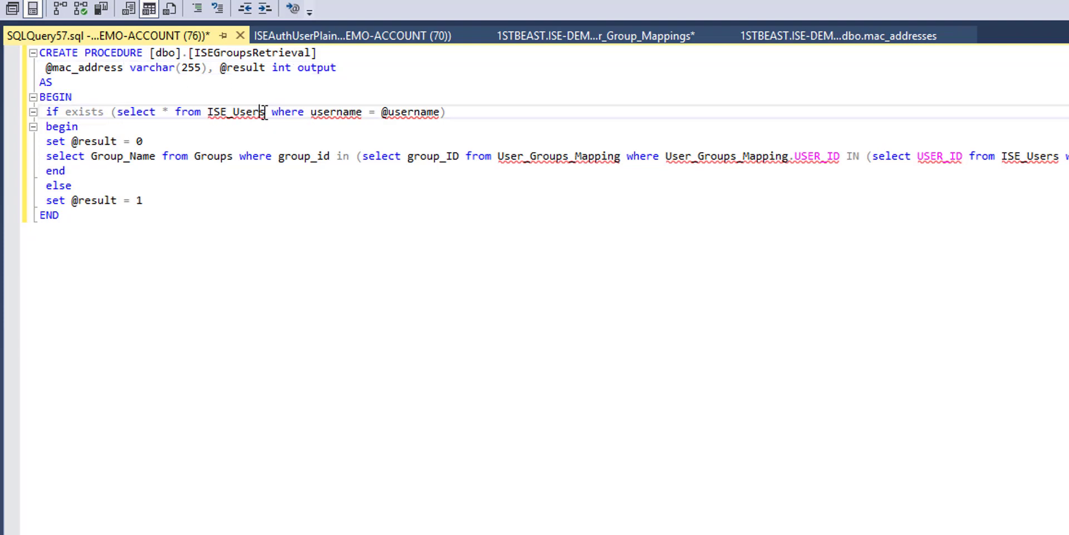
pyautogui.press('BackSpace')
pyautogui.press('BackSpace')
pyautogui.press('BackSpace')
pyautogui.press('BackSpace')
pyautogui.press('BackSpace')
pyautogui.press('BackSpace')
pyautogui.press('BackSpace')
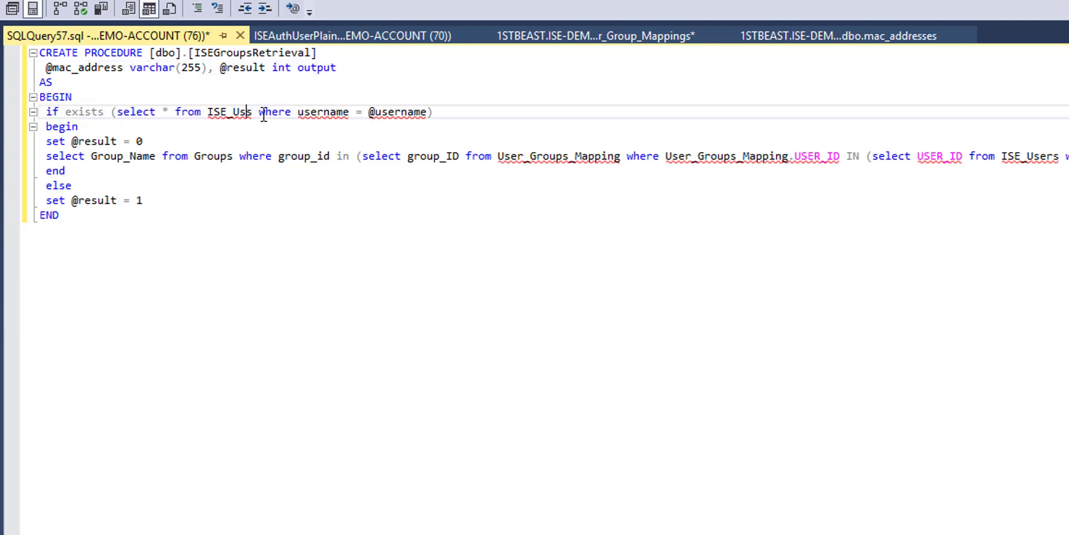
pyautogui.write('s')
pyautogui.press('BackSpace')
pyautogui.press('BackSpace')
pyautogui.press('BackSpace')
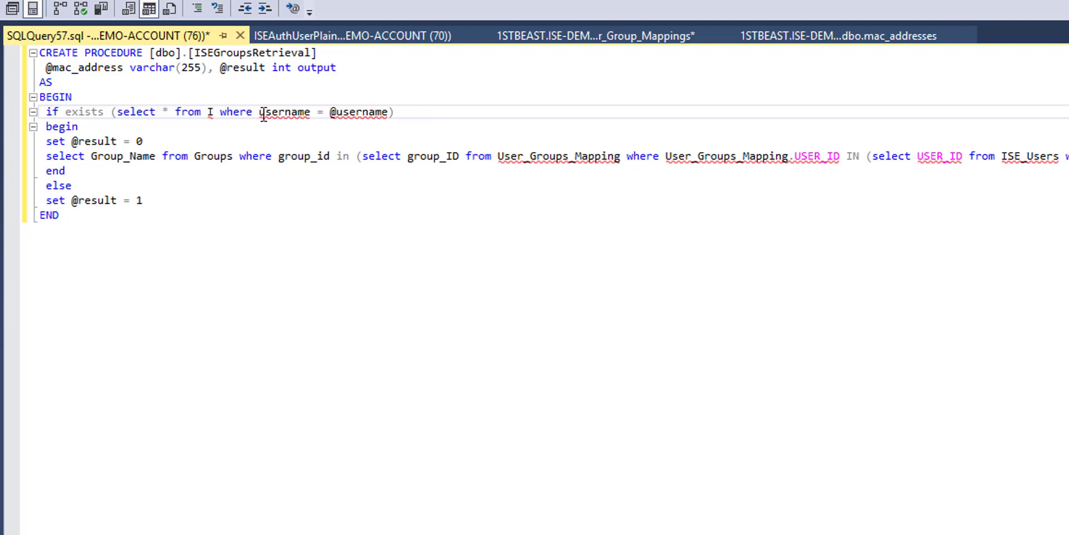
pyautogui.write('mac')
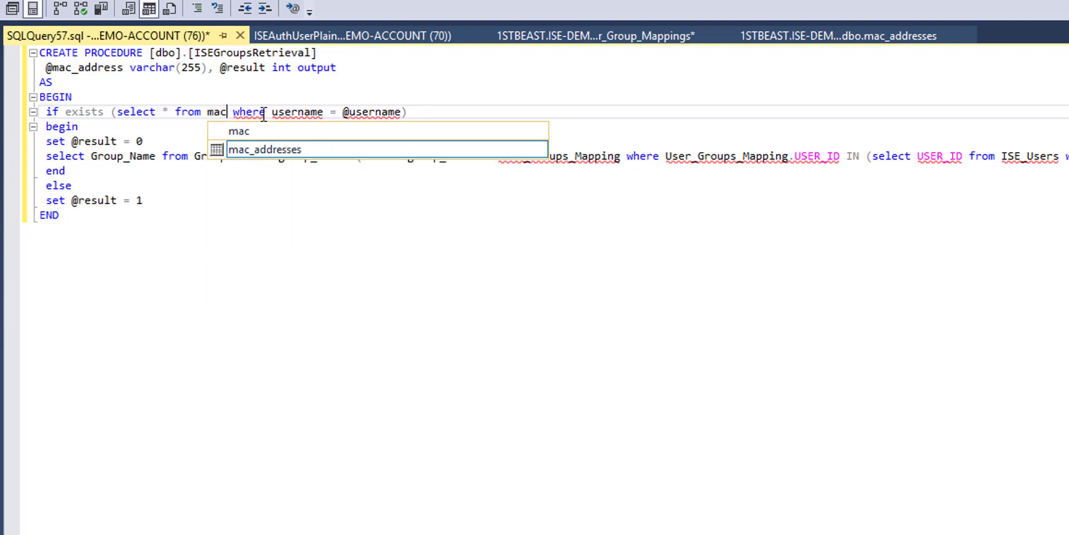
pyautogui.write('_addresses')
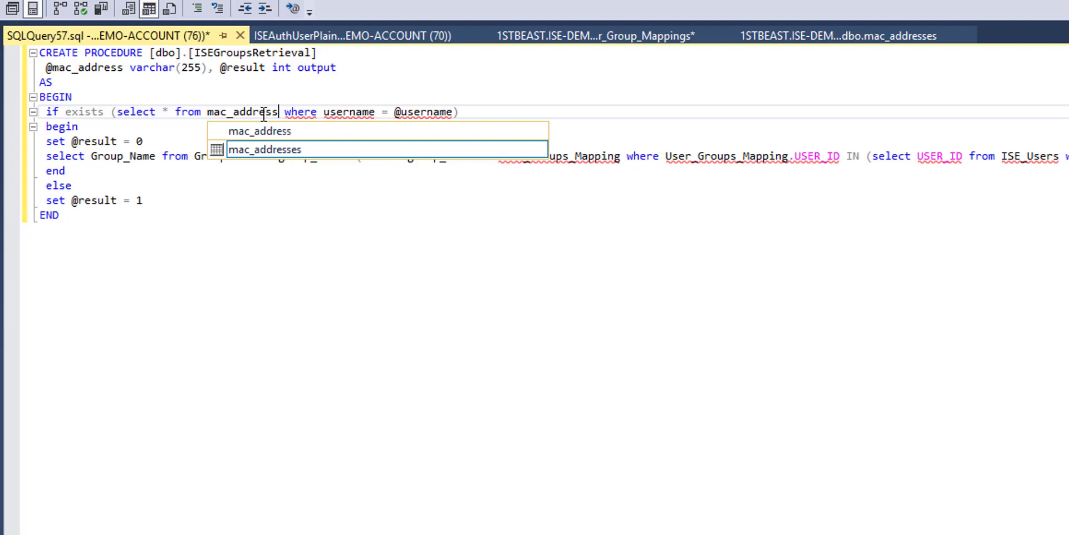
# - Change the column in the IF EXISTS query's WHERE condition to mac_address
pyautogui.click(389, 112)
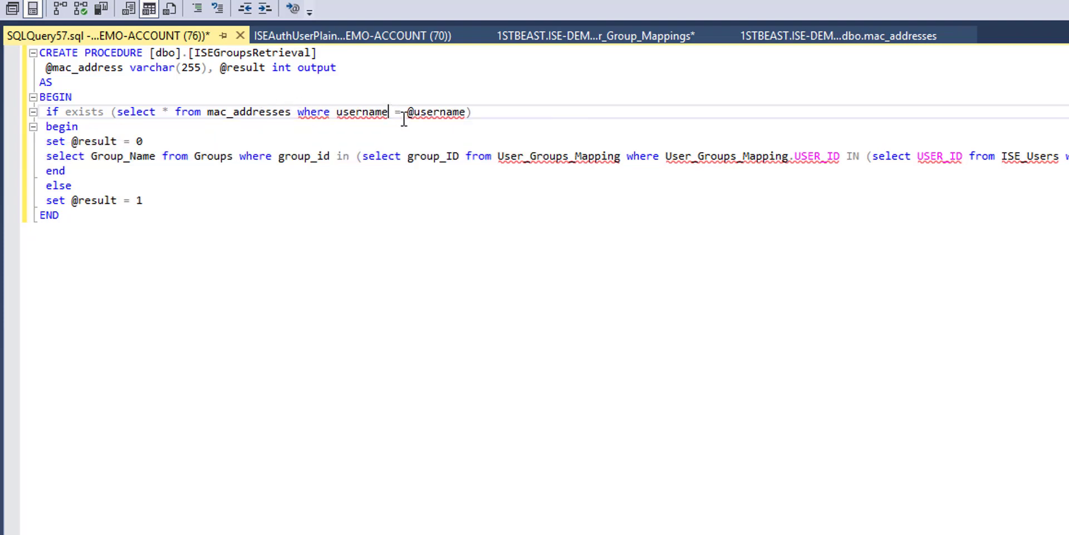
pyautogui.press('BackSpace')
pyautogui.press('BackSpace')
pyautogui.press('BackSpace')
pyautogui.press('BackSpace')
pyautogui.press('BackSpace')
pyautogui.press('BackSpace')
pyautogui.press('BackSpace')
pyautogui.press('BackSpace')
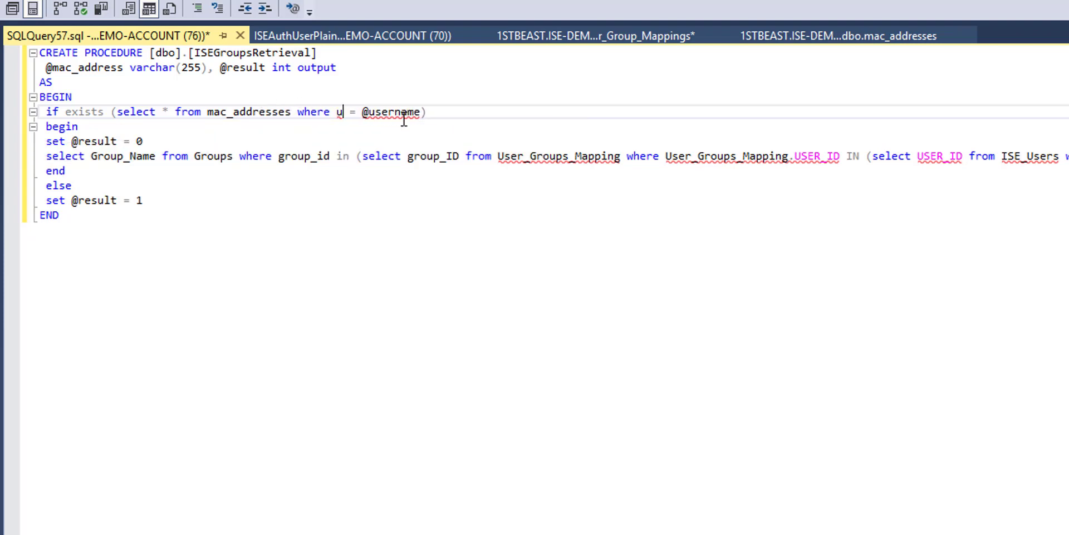
pyautogui.write('mac_address')
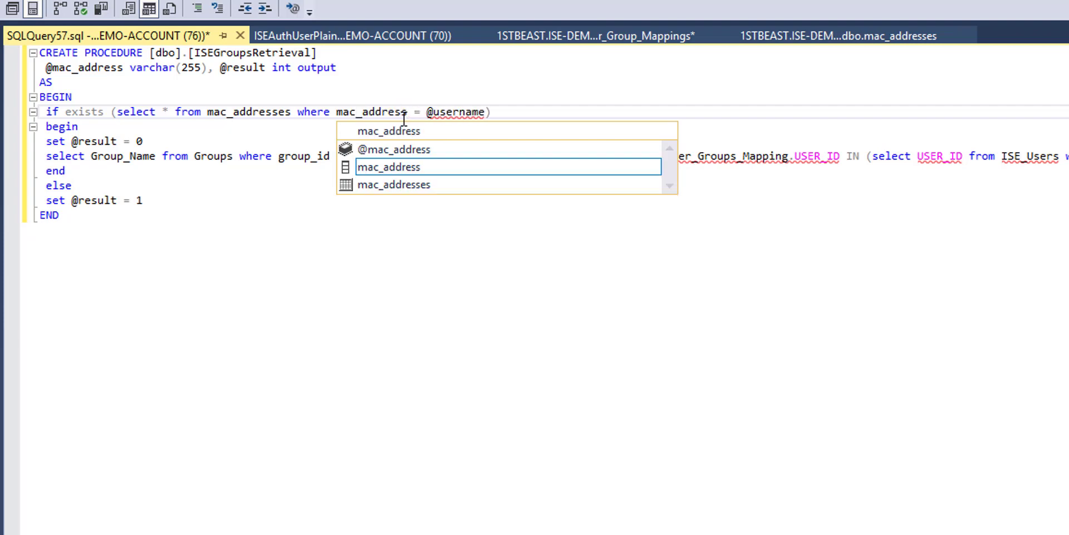
pyautogui.click(487, 112)
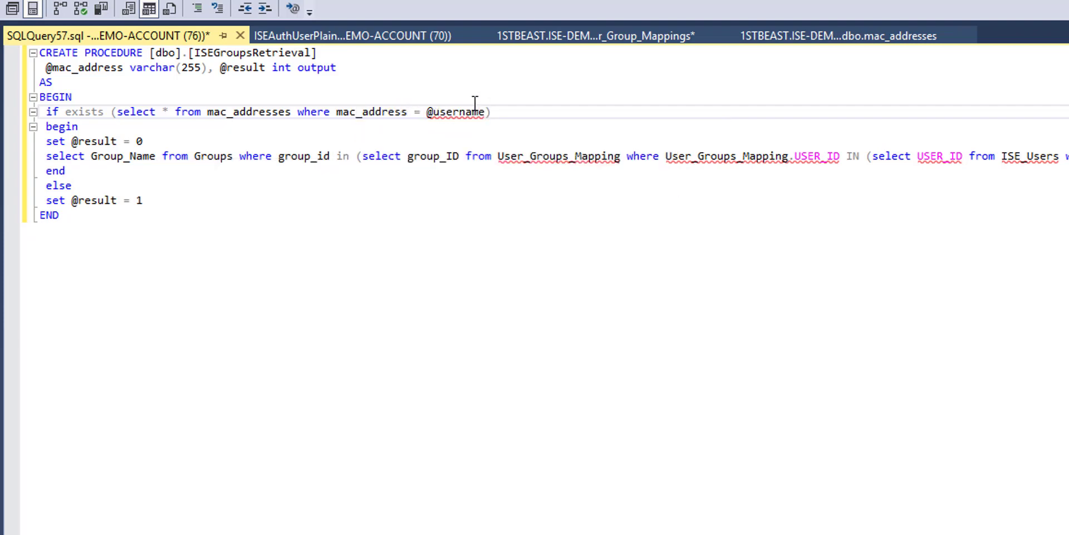
pyautogui.press('BackSpace')
pyautogui.press('BackSpace')
pyautogui.press('BackSpace')
pyautogui.press('BackSpace')
pyautogui.press('BackSpace')
pyautogui.press('BackSpace')
pyautogui.press('BackSpace')
pyautogui.press('BackSpace')
pyautogui.write('mac_address')
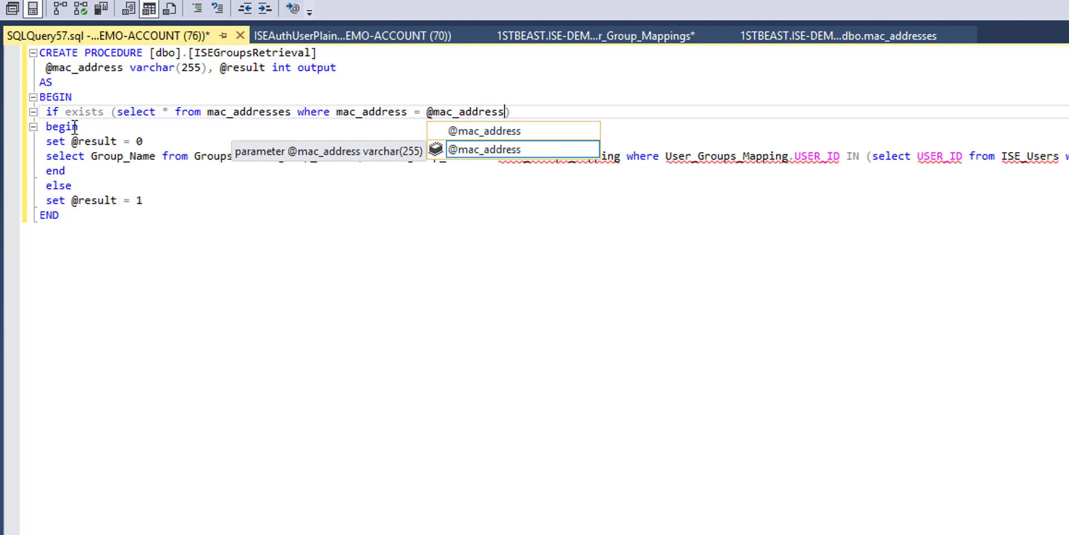
pyautogui.click(77, 127)
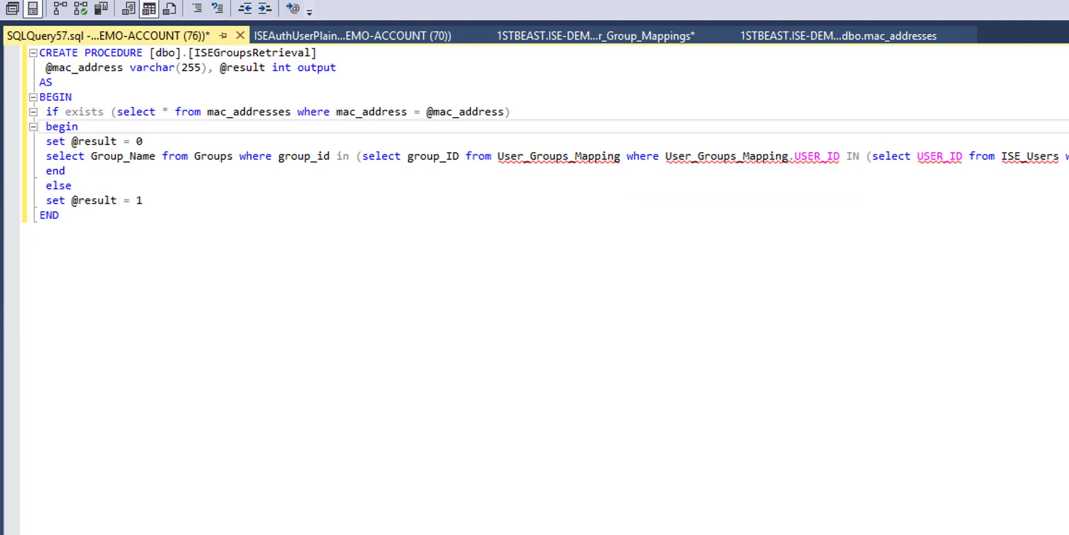
# - Change User_Groups_Mapping to User_Groups_Mappings in both the FROM clause and the USER_ID qualifier of the Group_Name query
pyautogui.click(620, 156)
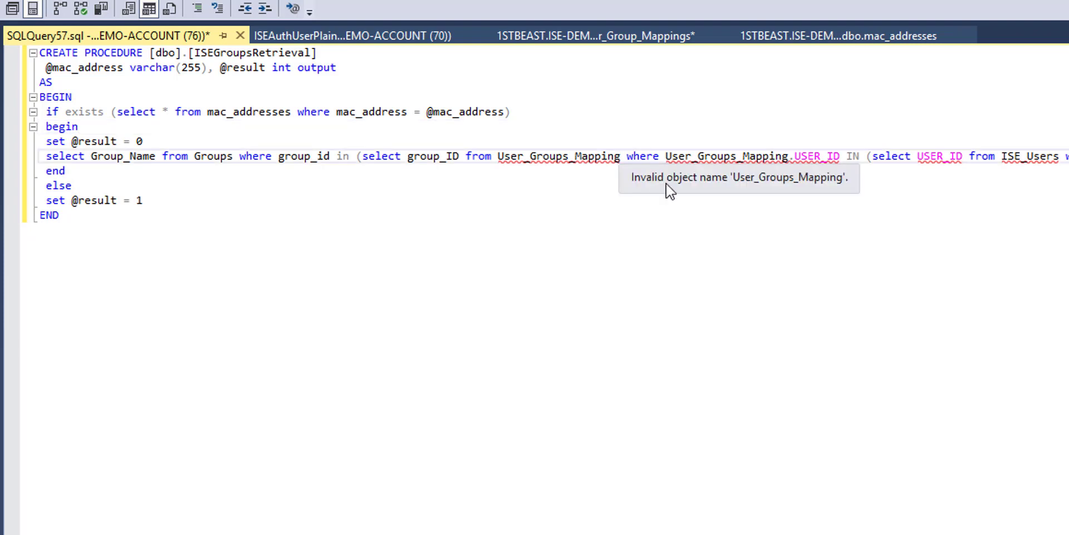
pyautogui.write('s')
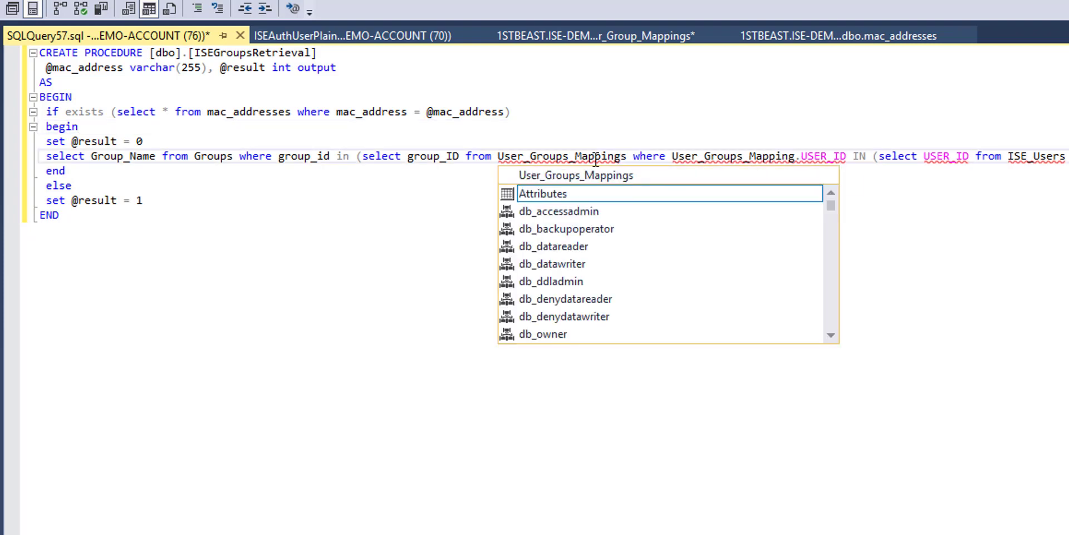
pyautogui.click(682, 145)
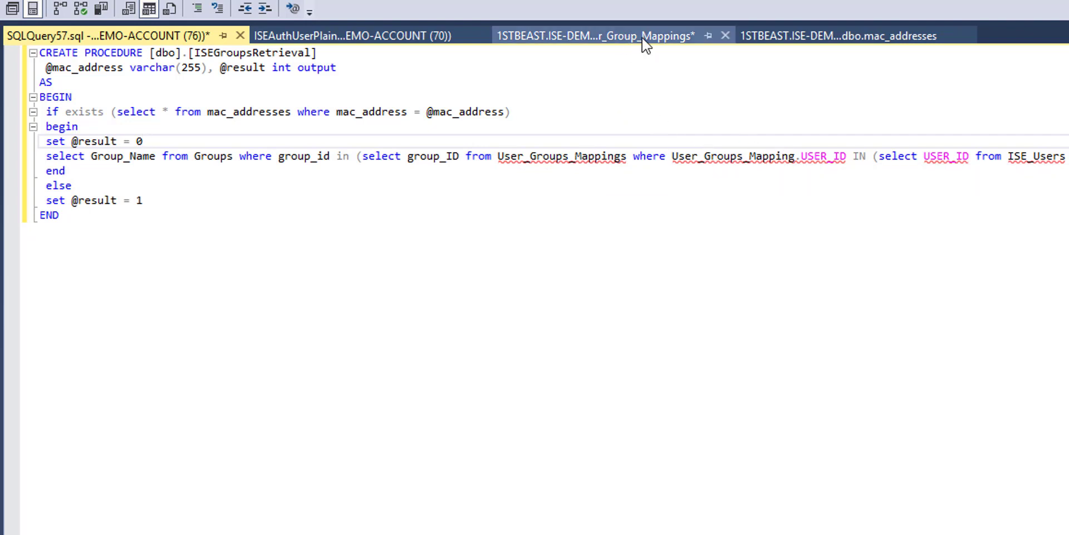
pyautogui.click(686, 44)
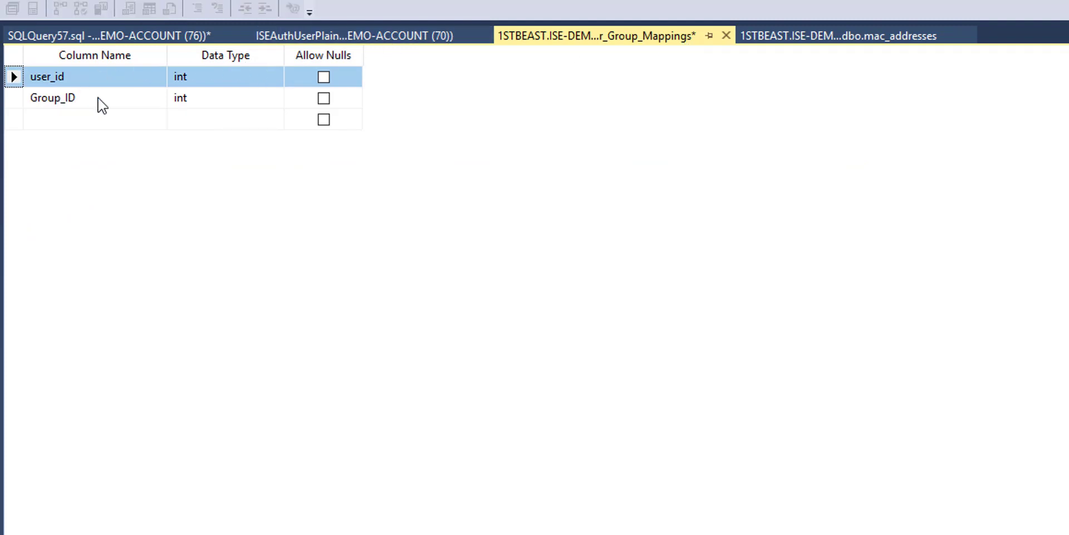
pyautogui.click(191, 36)
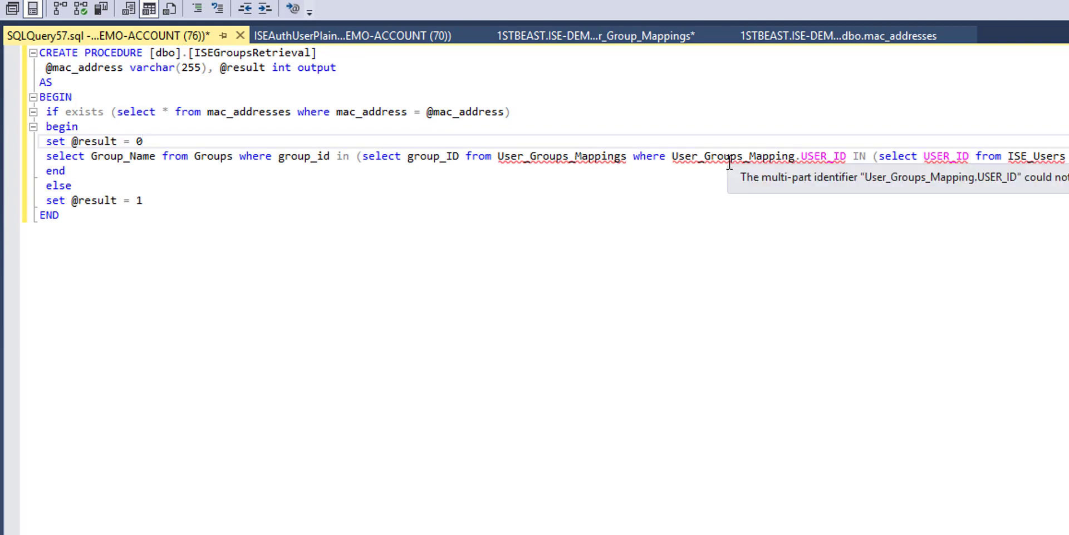
pyautogui.click(796, 158)
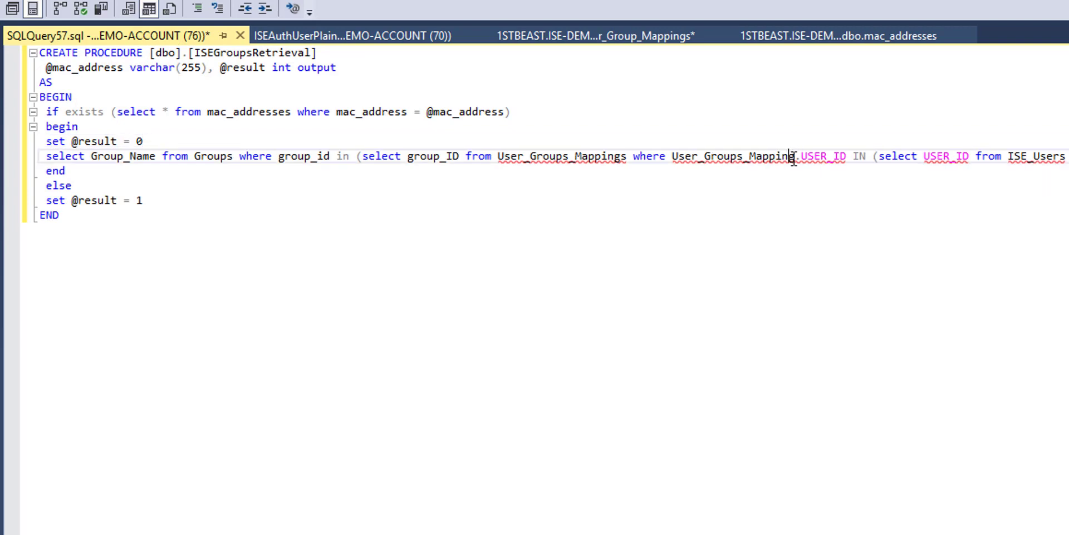
pyautogui.write('s.')
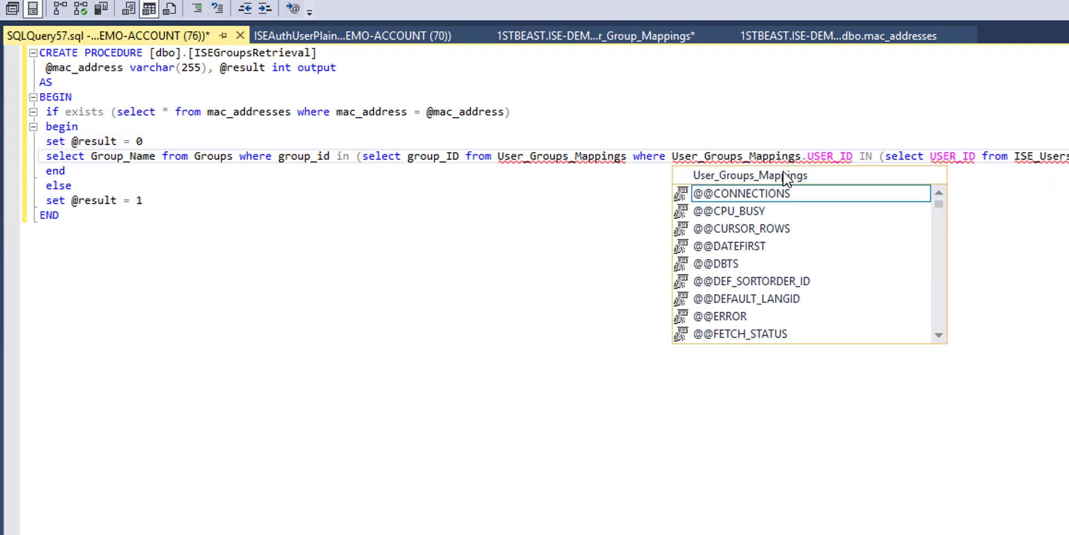
pyautogui.click(846, 156)
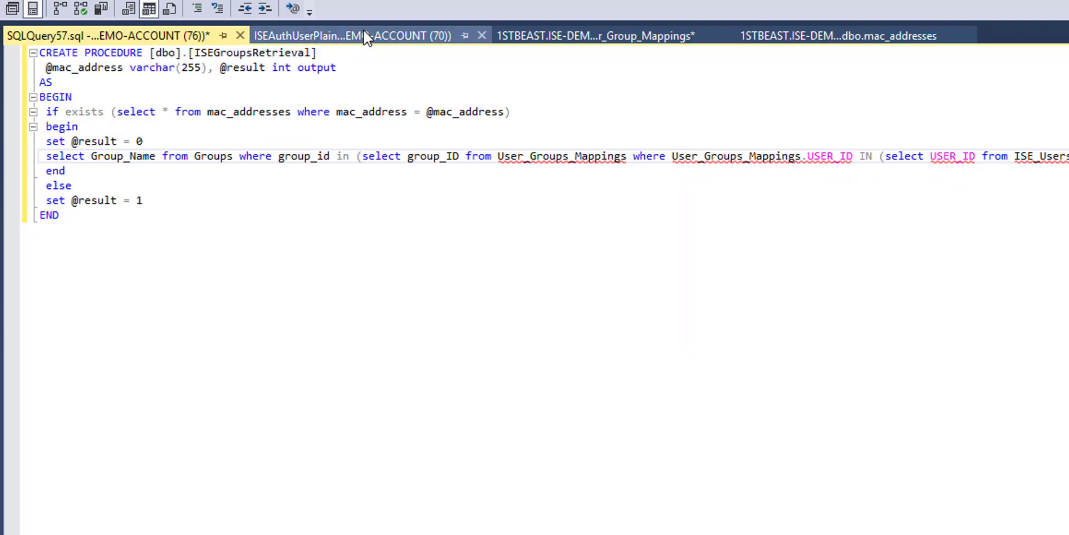
# - Check the column names in the User_Group_Mappings table design against the ISEGroupsRetrieval script
pyautogui.click(557, 35)
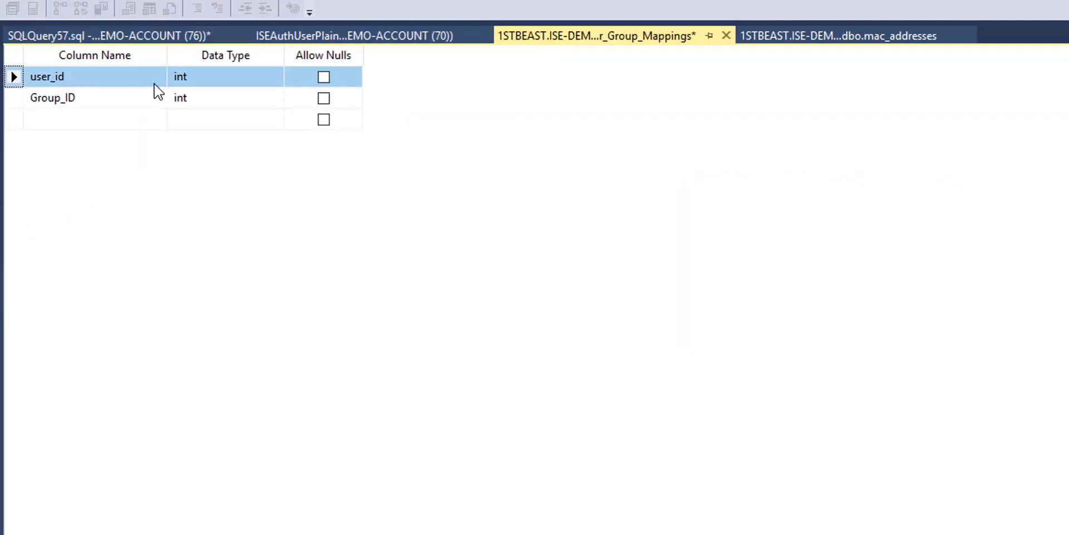
pyautogui.click(184, 36)
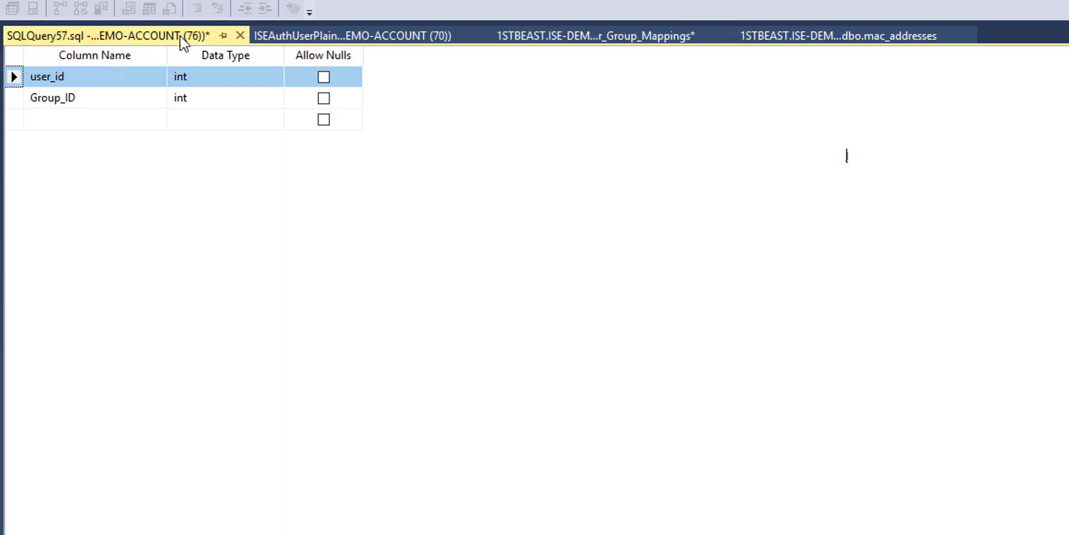
pyautogui.click(357, 37)
pyautogui.click(152, 33)
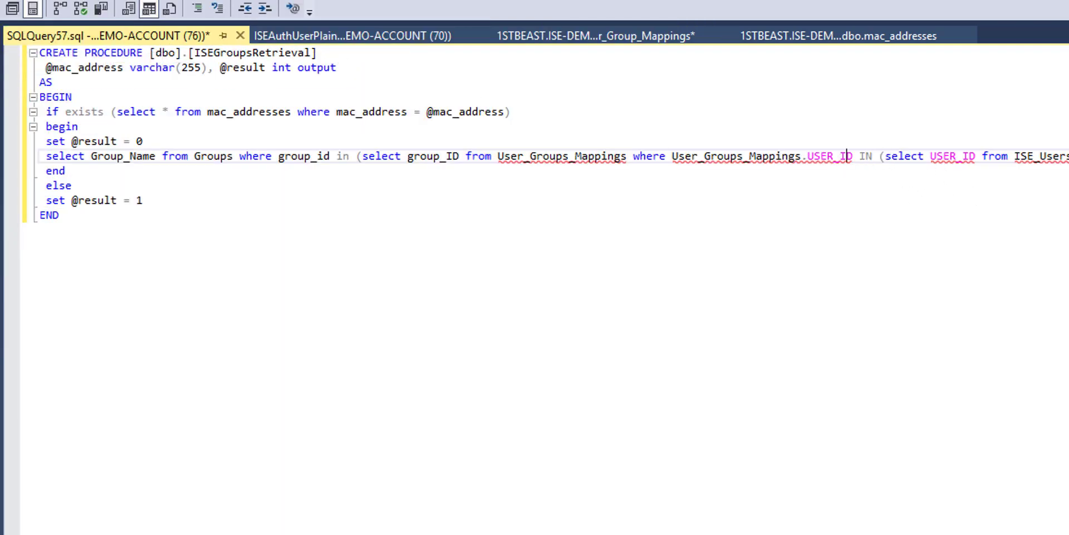
# - Change the table in the innermost USER_ID subquery of the Group_Name query to mac_addresses
pyautogui.hscroll(3, 694, 74)
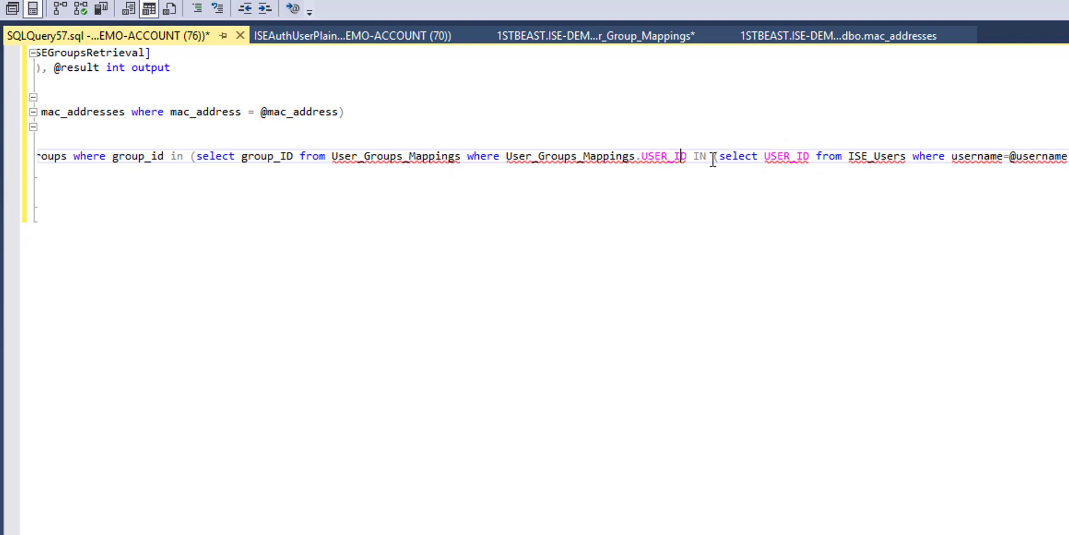
pyautogui.click(906, 157)
pyautogui.press('BackSpace')
pyautogui.press('BackSpace')
pyautogui.press('BackSpace')
pyautogui.press('BackSpace')
pyautogui.press('BackSpace')
pyautogui.press('BackSpace')
pyautogui.press('BackSpace')
pyautogui.press('BackSpace')
pyautogui.press('BackSpace')
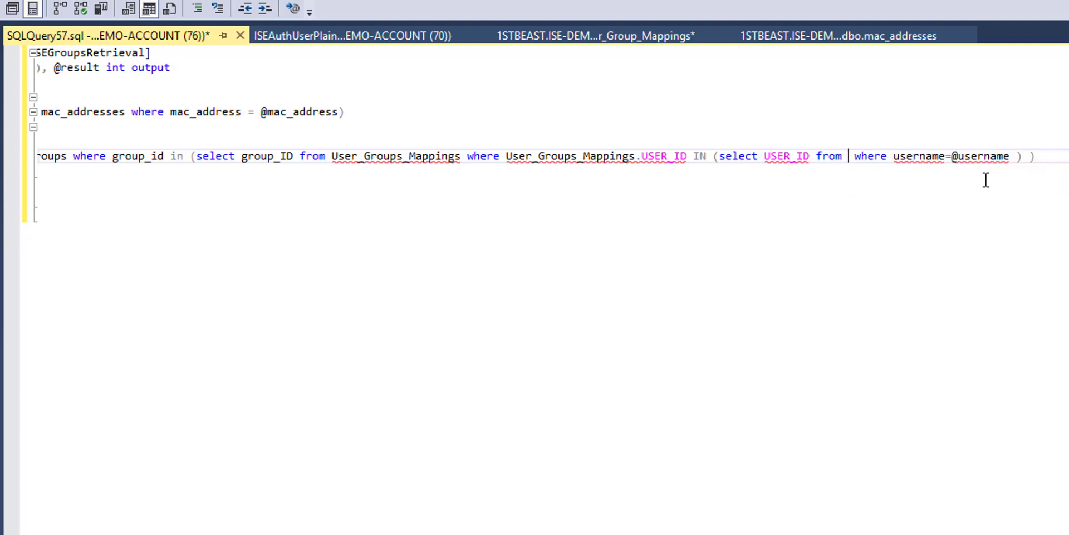
pyautogui.write('mac')
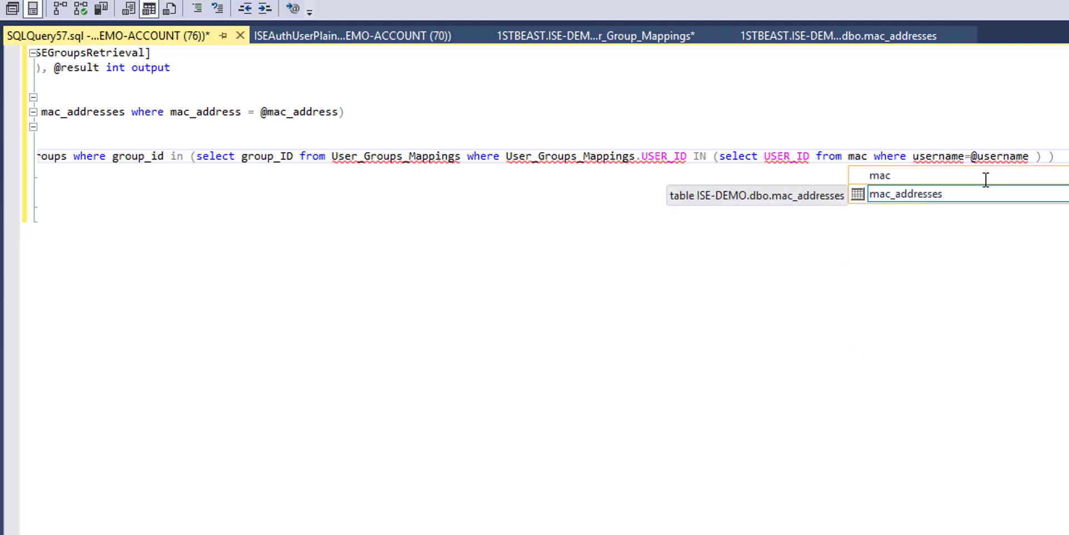
pyautogui.doubleClick(979, 194)
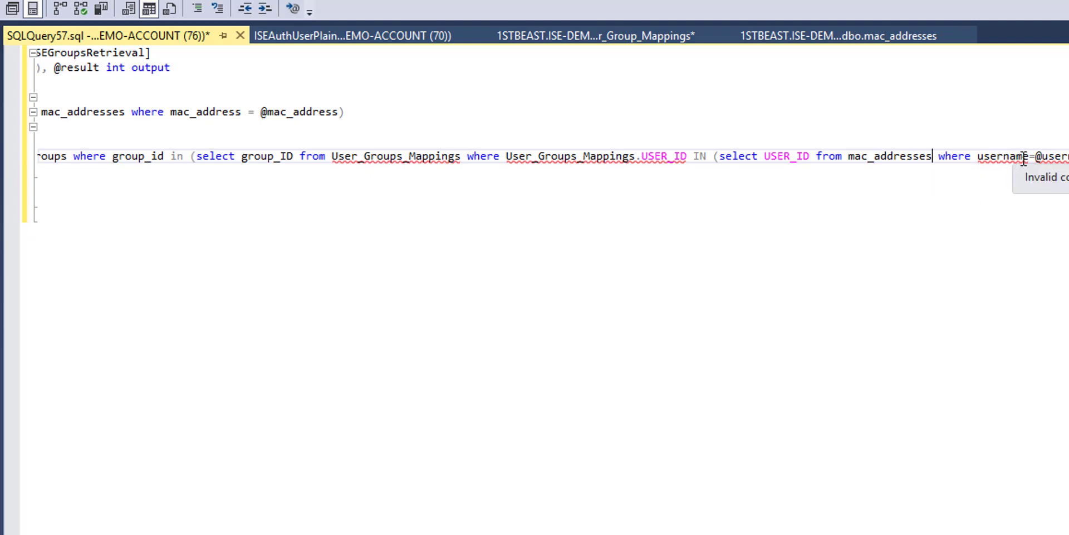
# - Change the username column in the innermost USER_ID subquery's WHERE condition to mac_address
pyautogui.press('BackSpace')
pyautogui.press('BackSpace')
pyautogui.press('BackSpace')
pyautogui.press('BackSpace')
pyautogui.press('BackSpace')
pyautogui.press('BackSpace')
pyautogui.press('BackSpace')
pyautogui.press('BackSpace')
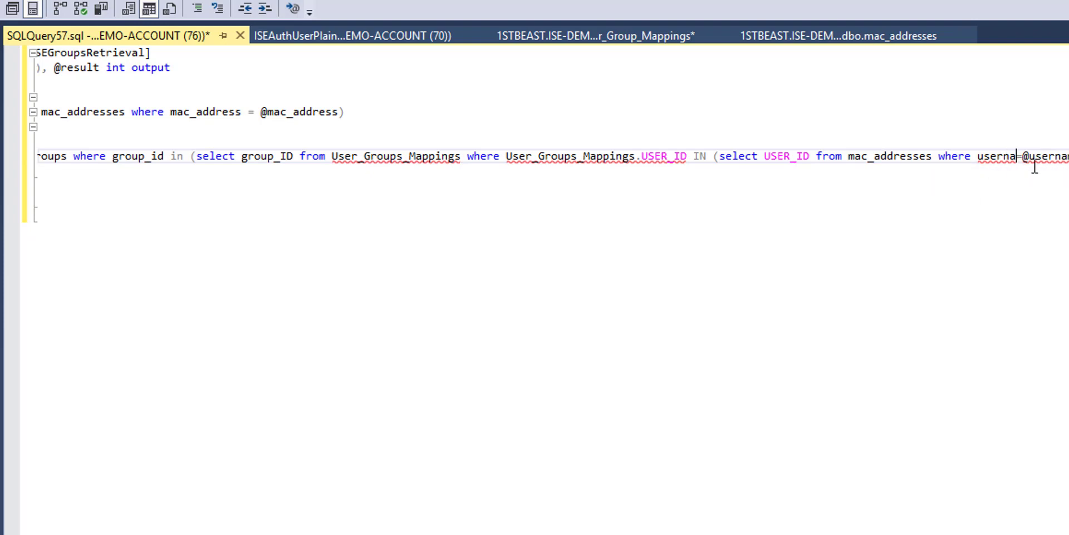
pyautogui.write('mac_address')
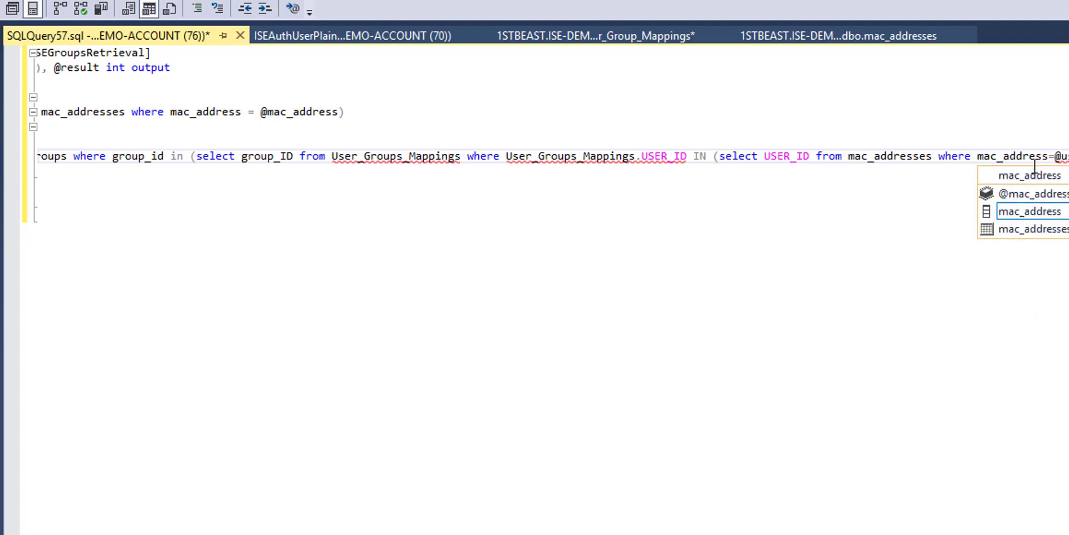
pyautogui.press('Escape')
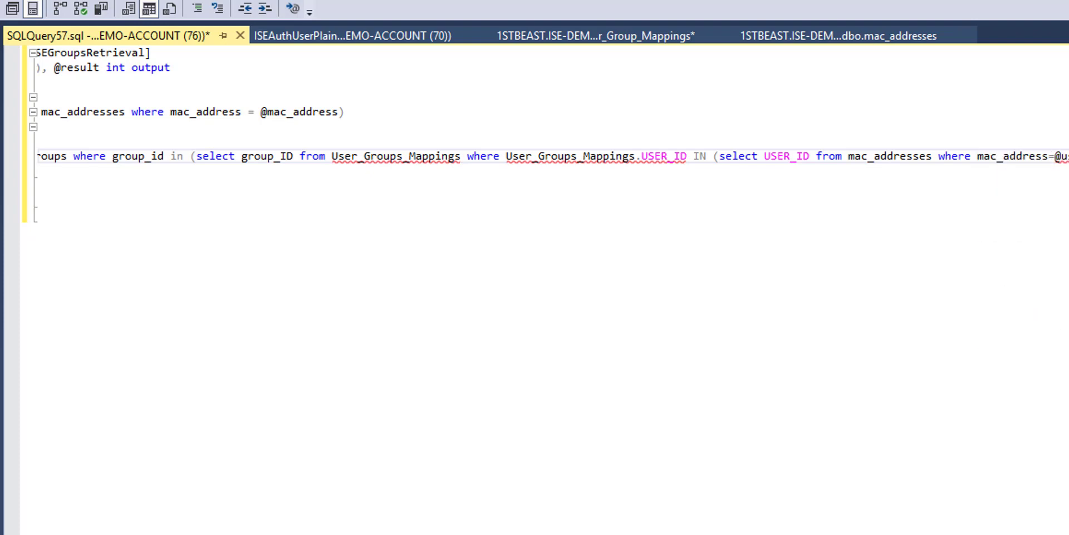
pyautogui.hotkey('ctrl', 'BackSpace')
pyautogui.write('ma')
pyautogui.press('Escape')
pyautogui.hscroll(-5, 534, 133)
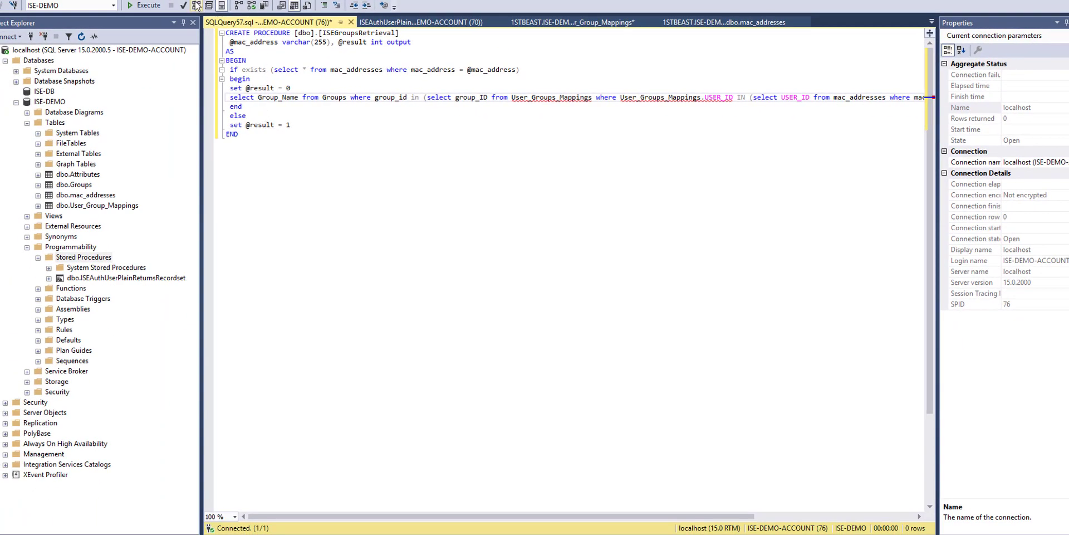
pyautogui.click(145, 8)
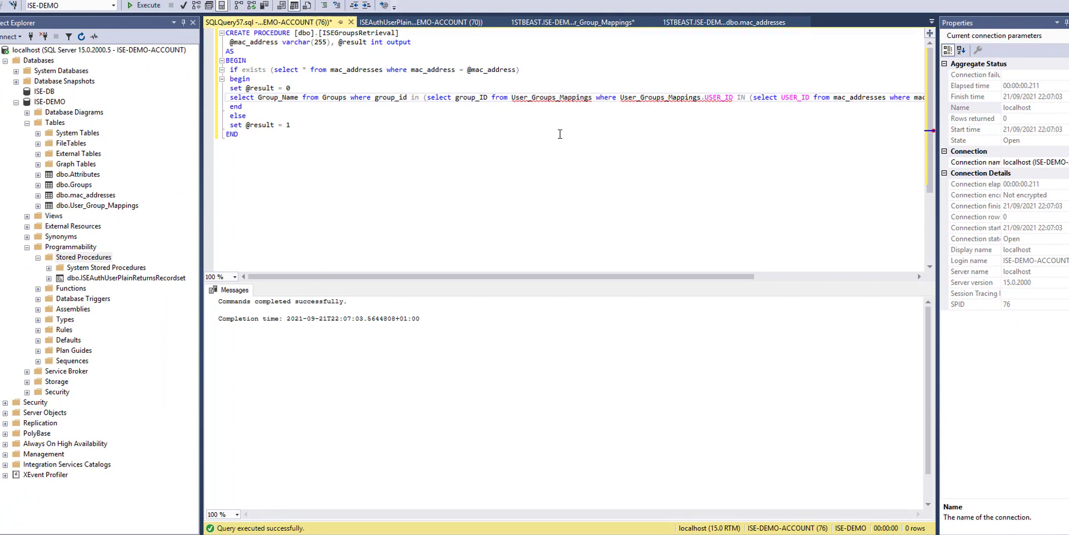
# - Save the ISEGroupsRetrieval script in the Documents folder as ISEGroupsRetrieval3
pyautogui.rightClick(247, 22)
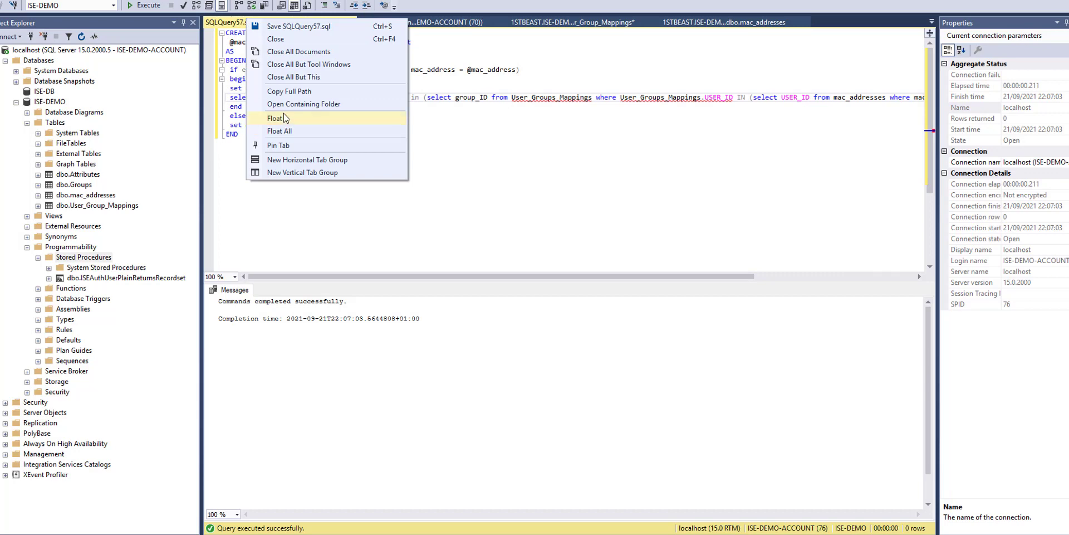
pyautogui.click(274, 28)
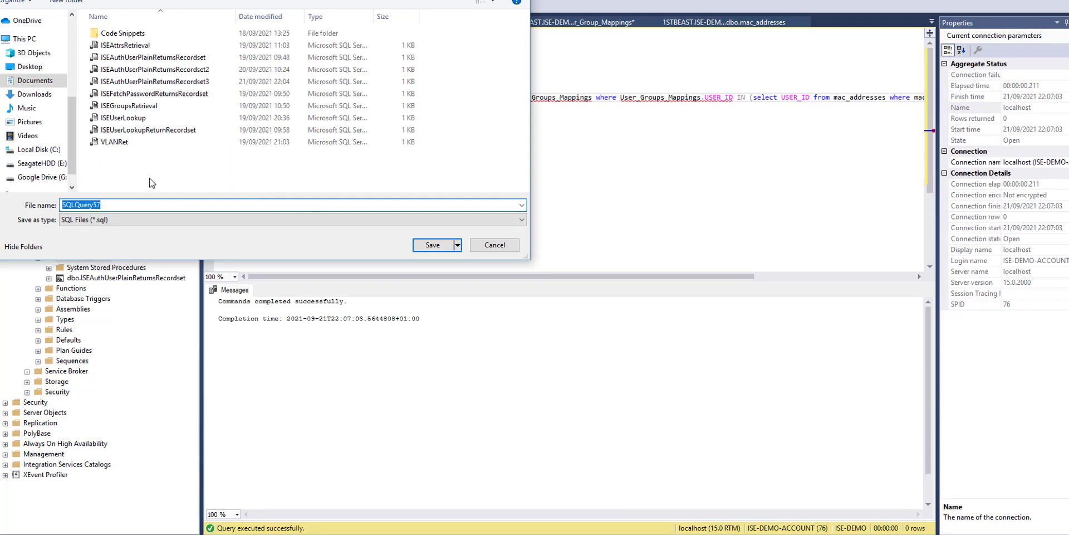
pyautogui.click(128, 105)
pyautogui.click(133, 207)
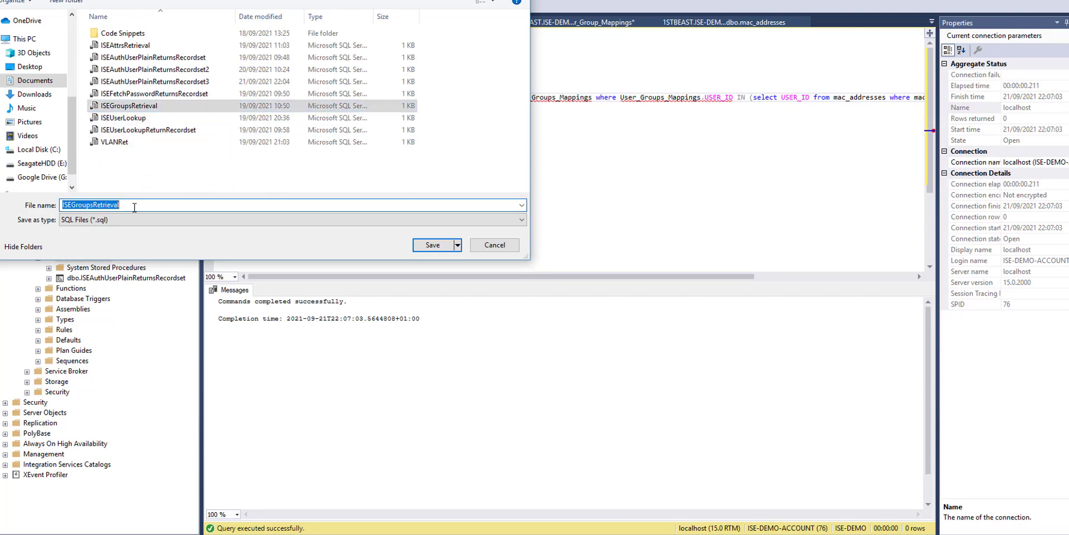
pyautogui.click(134, 207)
pyautogui.write('2')
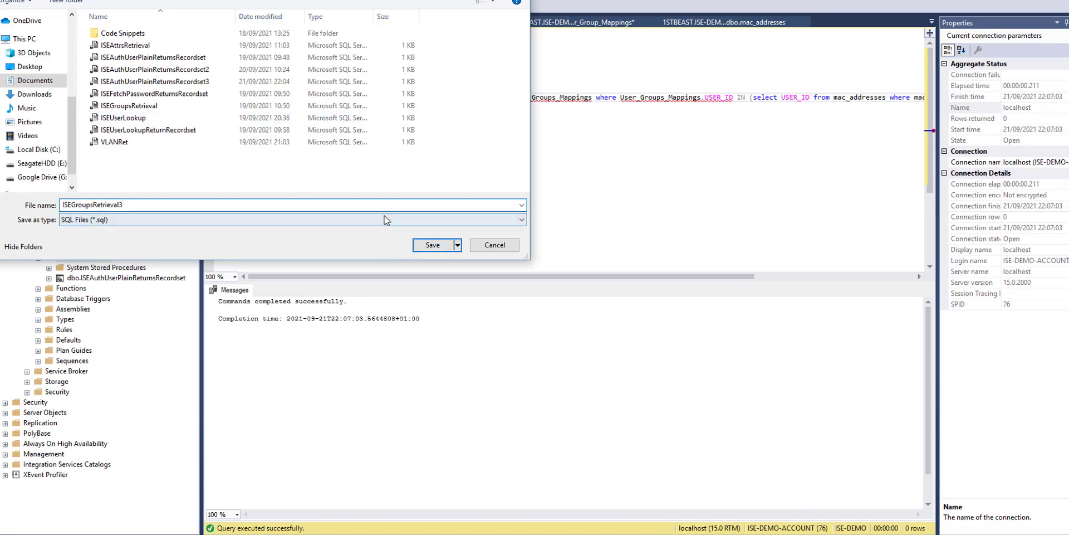
# - Save the query as ISEGroupsRetrieval3 and refresh the Stored Procedures folder of the ISE-DEMO database
pyautogui.click(432, 245)
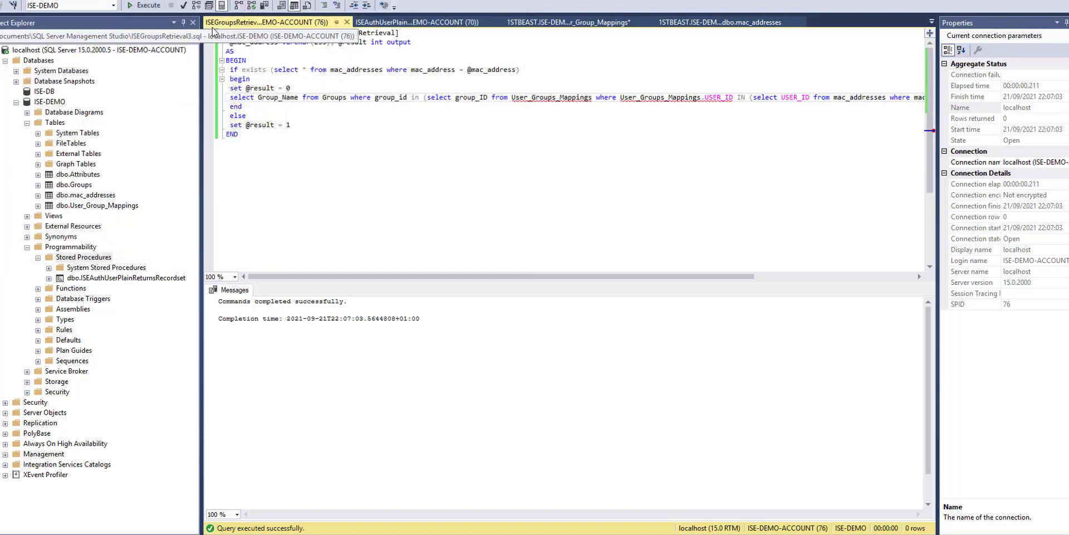
pyautogui.click(78, 257)
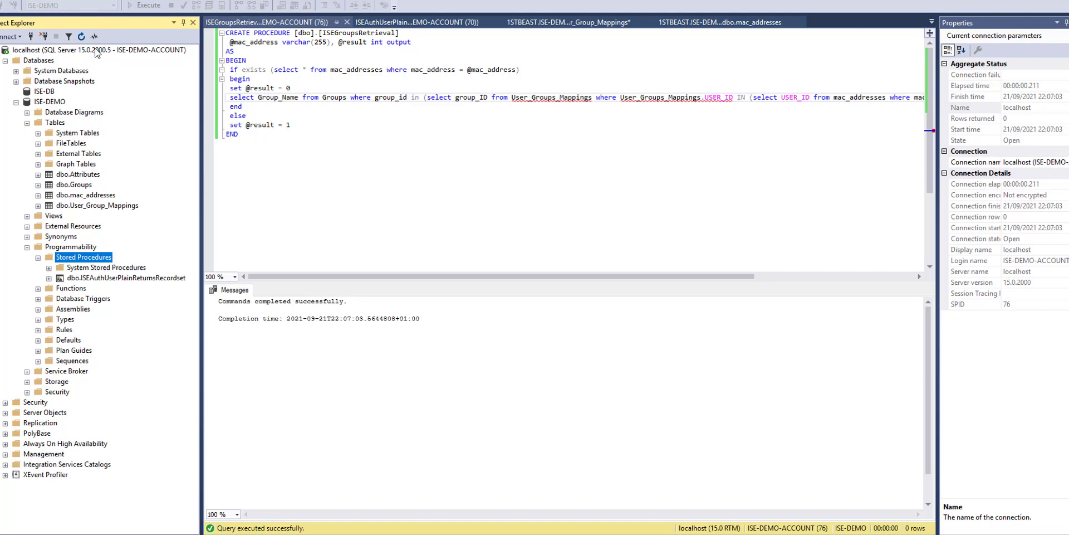
pyautogui.click(82, 36)
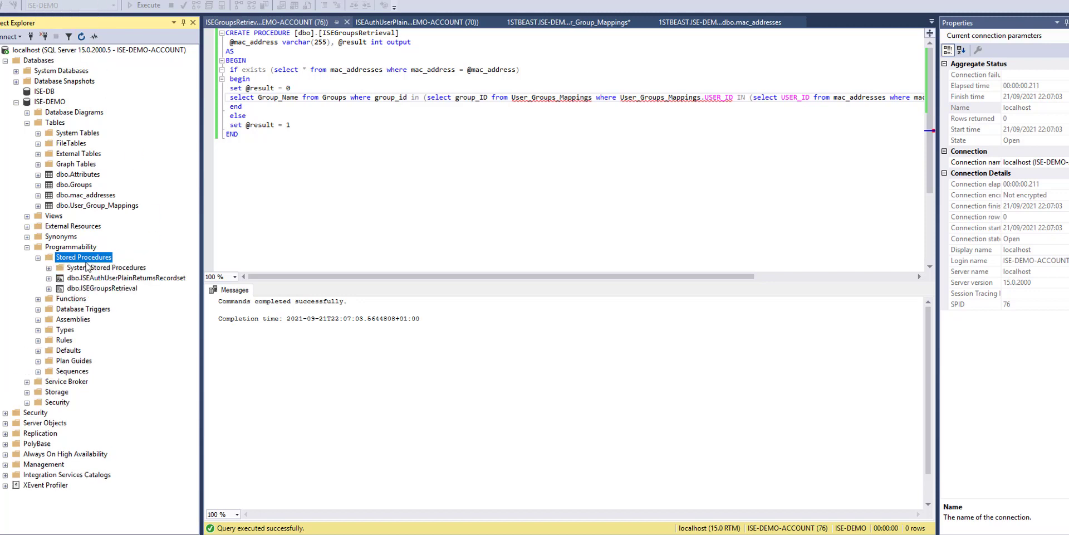
pyautogui.click(83, 279)
pyautogui.rightClick(91, 288)
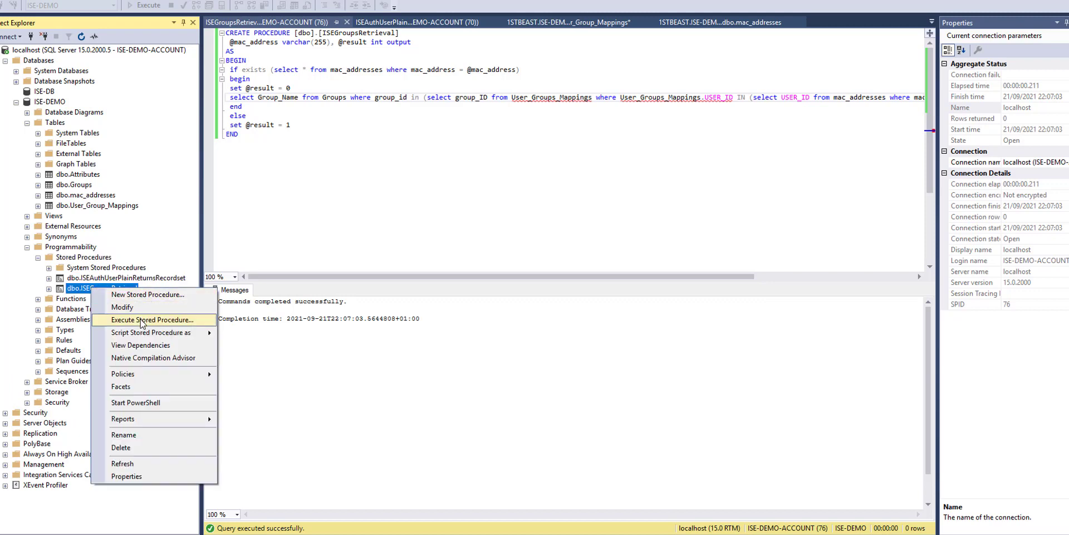
pyautogui.click(143, 322)
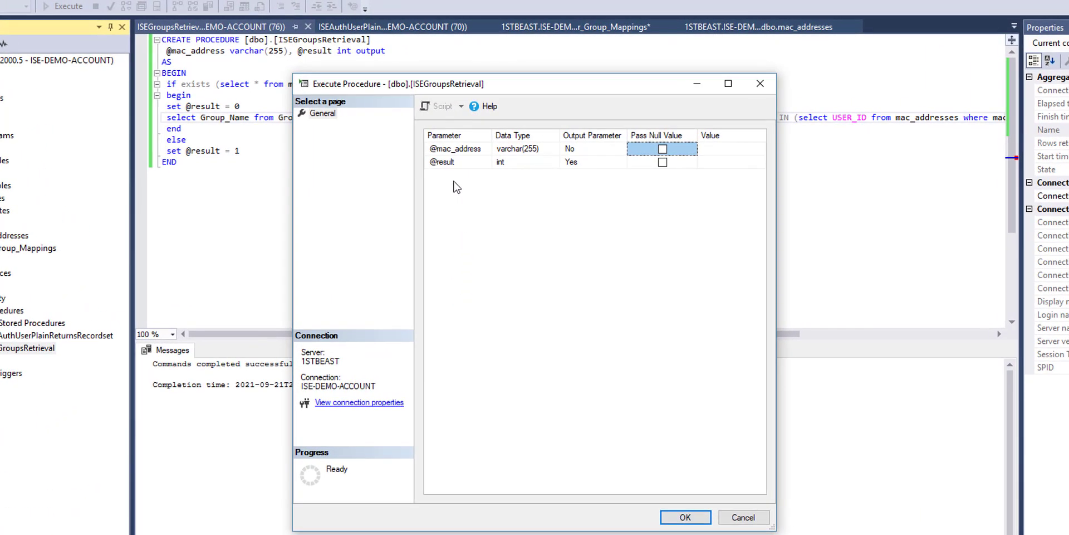
pyautogui.click(708, 148)
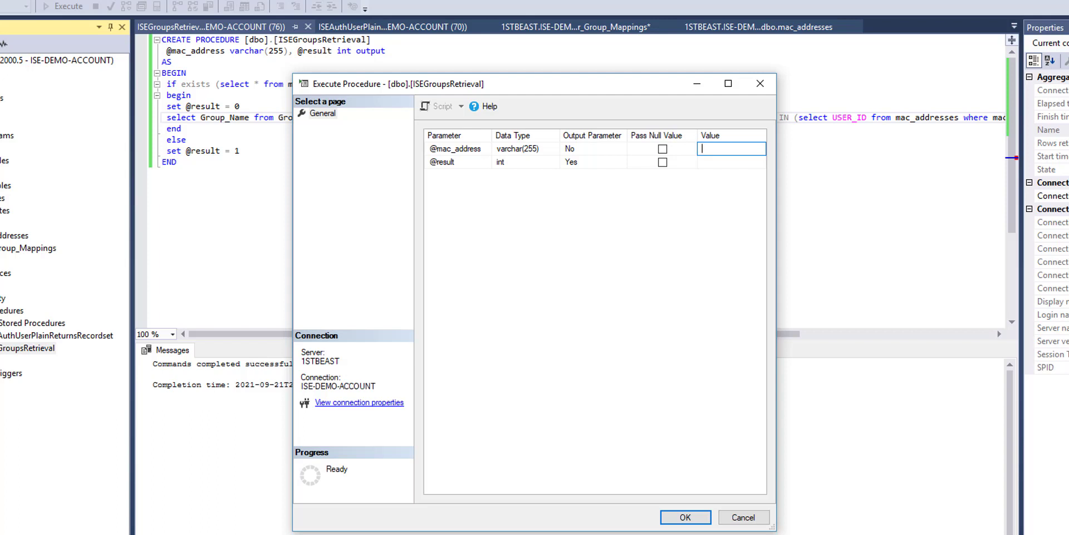
pyautogui.hotkey('alt', 'Tab')
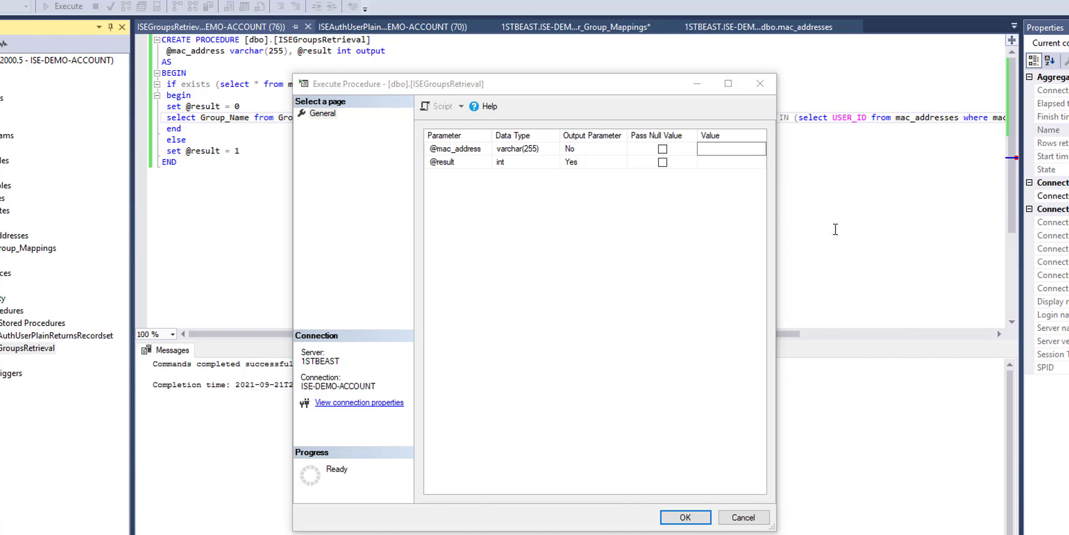
pyautogui.click(727, 147)
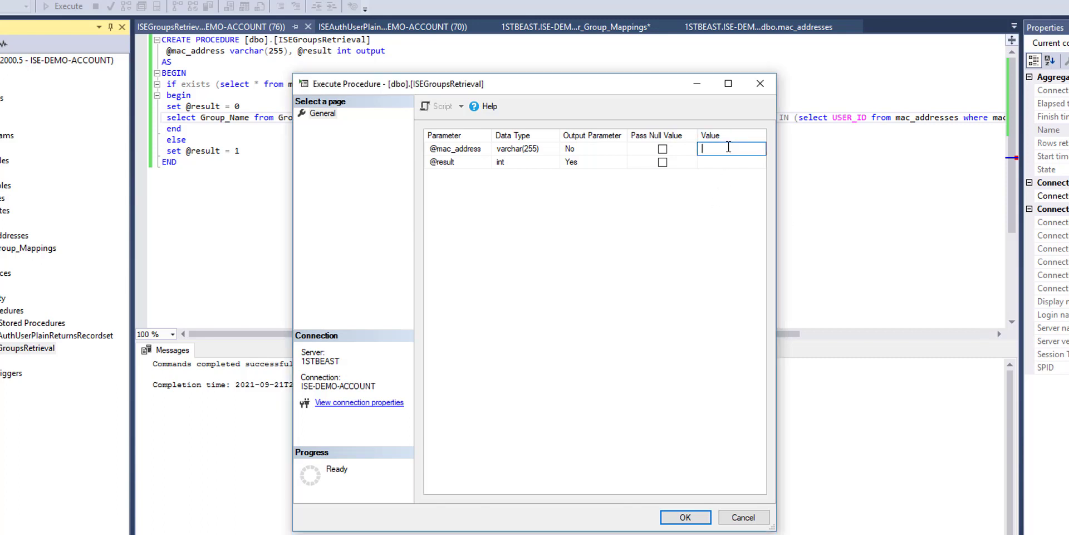
pyautogui.write('480f.cfdc.cb90')
pyautogui.press('BackSpace')
pyautogui.press('BackSpace')
pyautogui.write(':')
pyautogui.press('Left')
pyautogui.press('Left')
pyautogui.press('Delete')
pyautogui.write(':d')
pyautogui.write(':')
pyautogui.press('Delete')
pyautogui.write(':')
pyautogui.press('BackSpace')
pyautogui.write(':80:')
pyautogui.press('BackSpace')
pyautogui.write(':')
pyautogui.press('BackSpace')
pyautogui.write(':')
pyautogui.press('BackSpace')
pyautogui.write(':')
pyautogui.press('BackSpace')
pyautogui.write(':')
pyautogui.press('BackSpace')
pyautogui.write(':')
pyautogui.click(745, 149)
pyautogui.write('b:')
pyautogui.press('BackSpace')
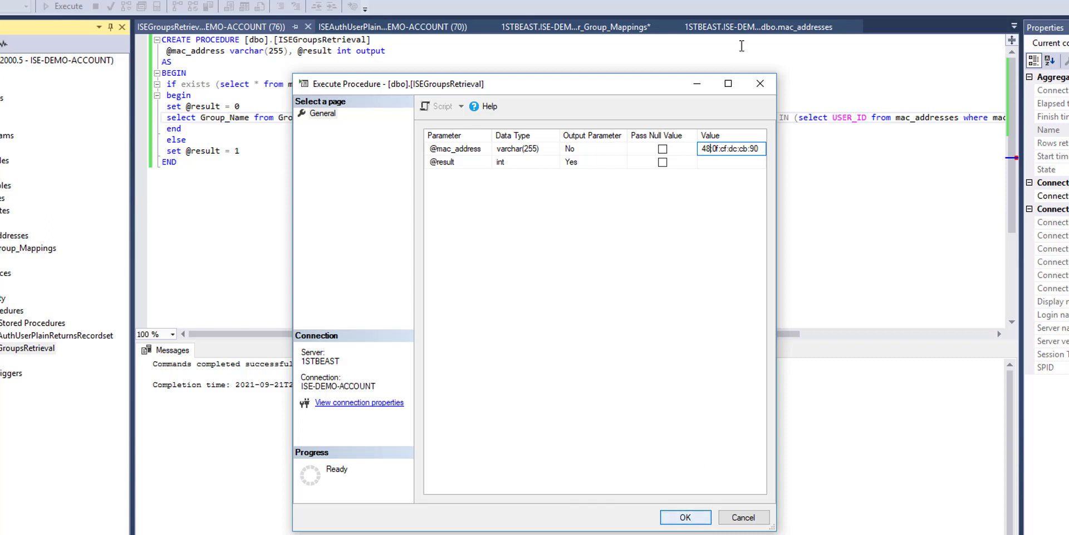
pyautogui.click(763, 148)
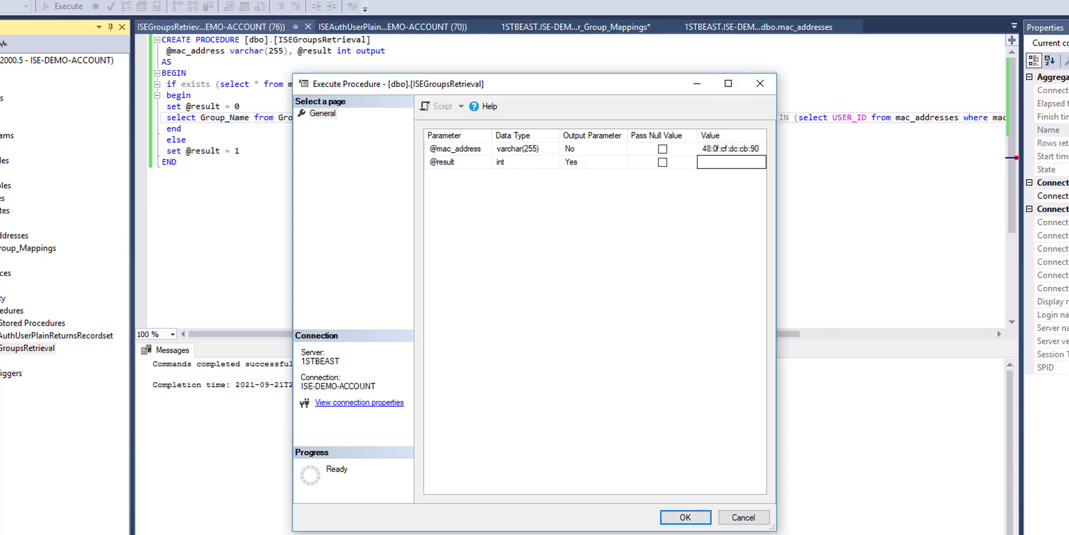
pyautogui.click(674, 517)
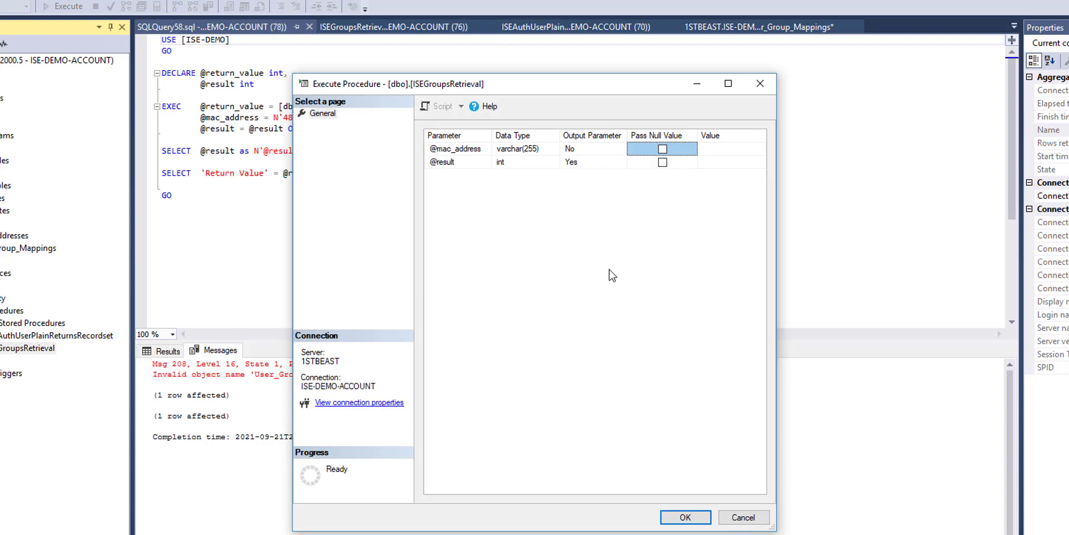
pyautogui.click(735, 520)
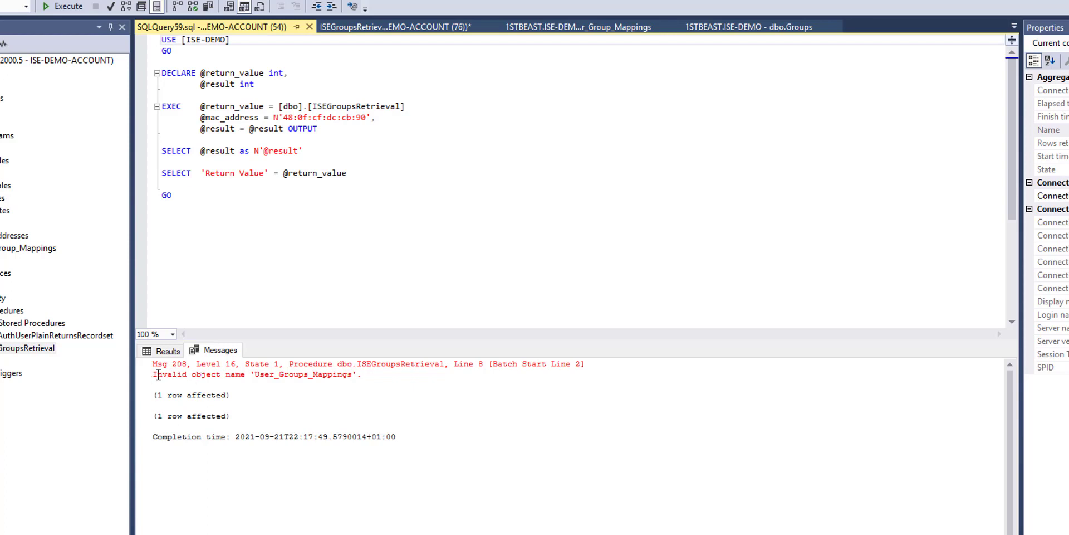
# - Correct both User_Groups_Mappings references to User_Group_Mappings in the ISEGroupsRetrieval creation script and save the file
pyautogui.moveTo(158, 373); pyautogui.dragTo(405, 374)
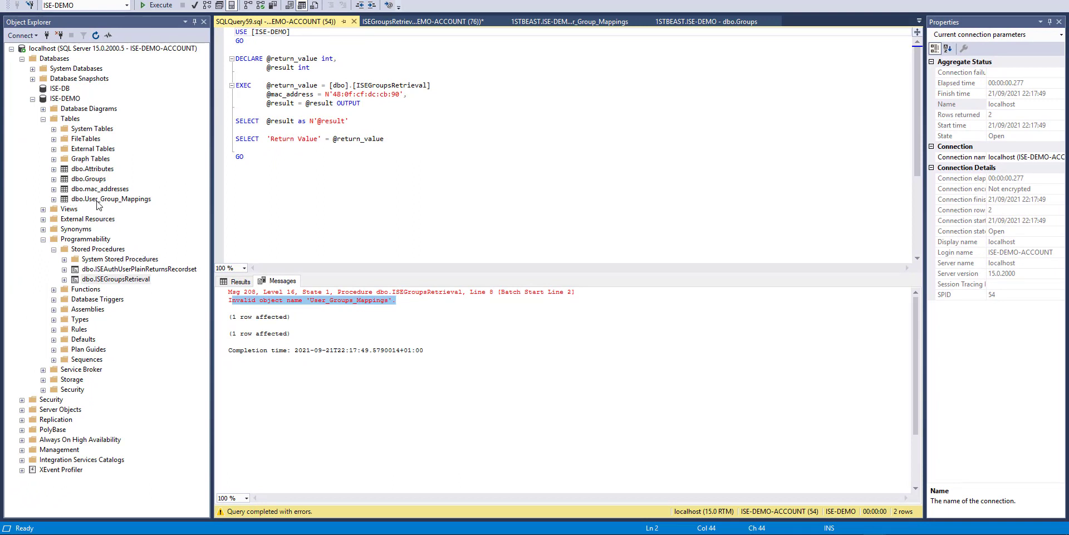
pyautogui.click(329, 301)
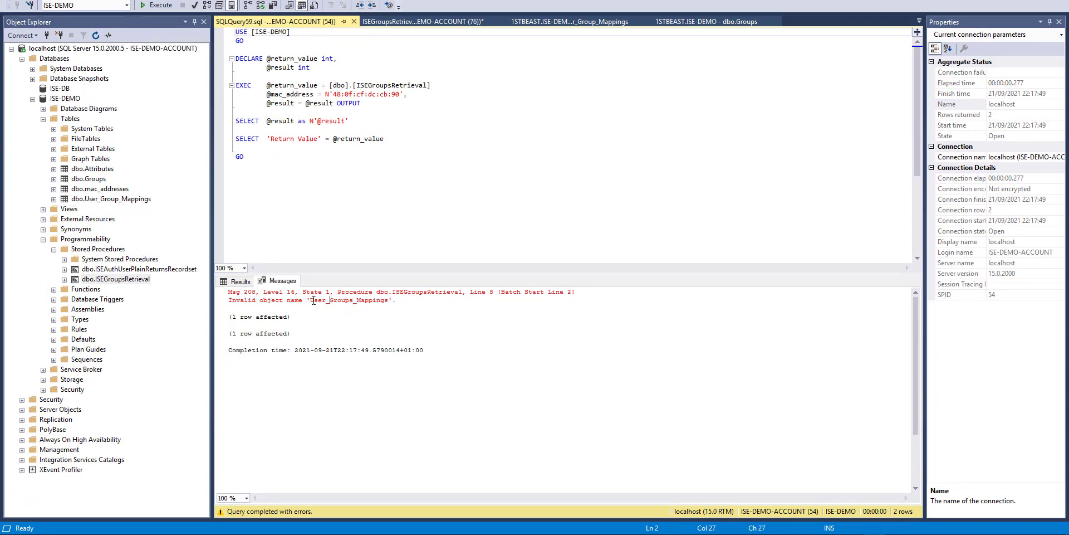
pyautogui.moveTo(314, 300); pyautogui.dragTo(337, 300)
pyautogui.click(351, 301)
pyautogui.click(398, 22)
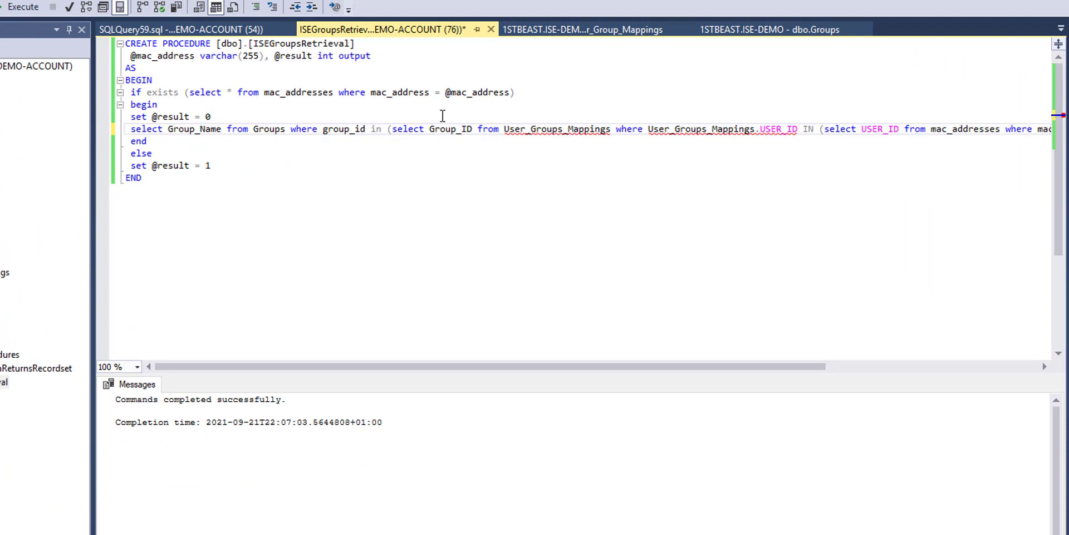
pyautogui.click(564, 129)
pyautogui.press('BackSpace')
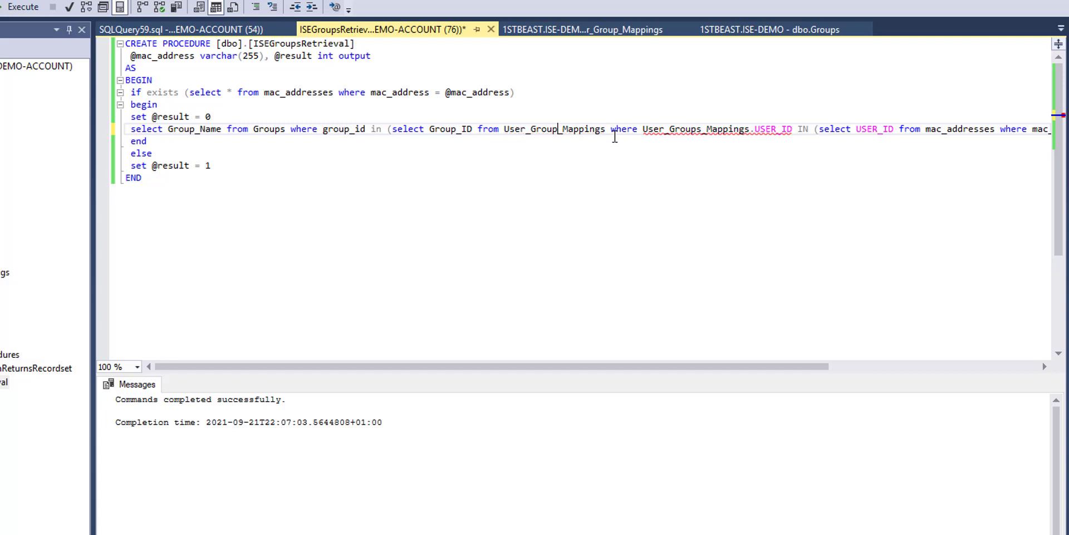
pyautogui.click(703, 129)
pyautogui.press('BackSpace')
pyautogui.moveTo(786, 366); pyautogui.dragTo(818, 334)
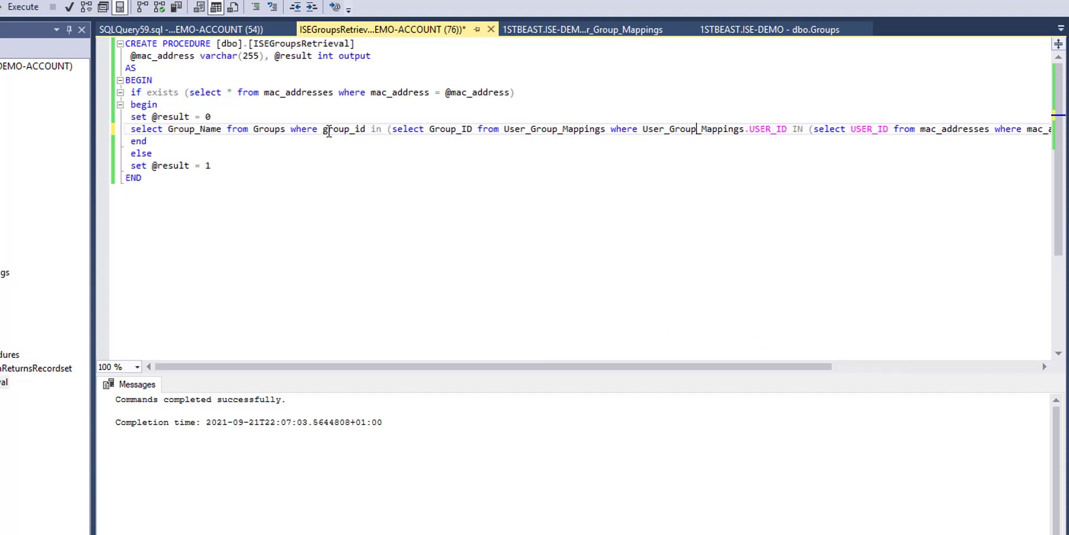
pyautogui.rightClick(346, 31)
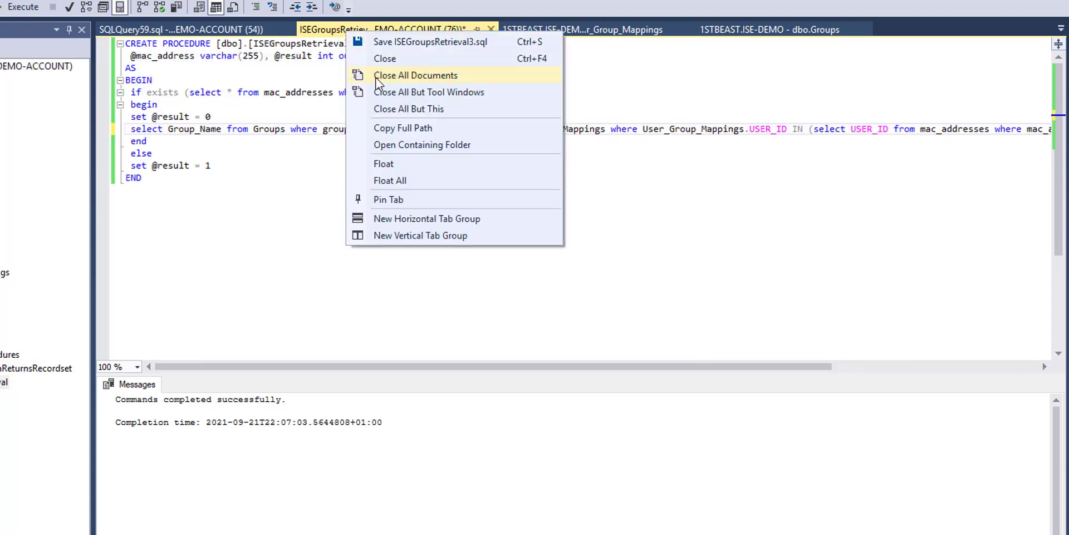
pyautogui.click(391, 40)
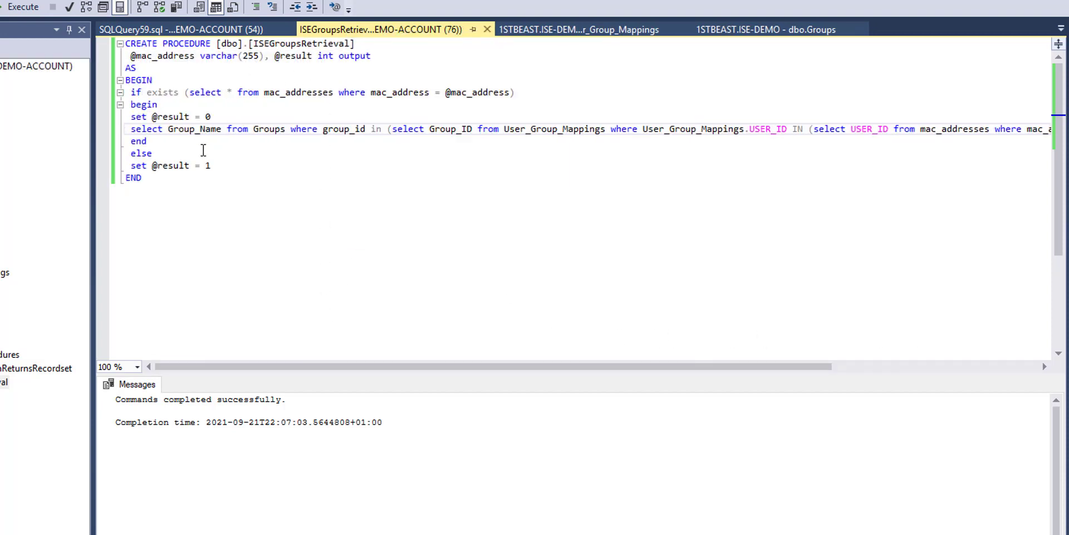
# - Try to run the corrected CREATE PROCEDURE script again and close its query
pyautogui.click(696, 128)
pyautogui.click(11, 382)
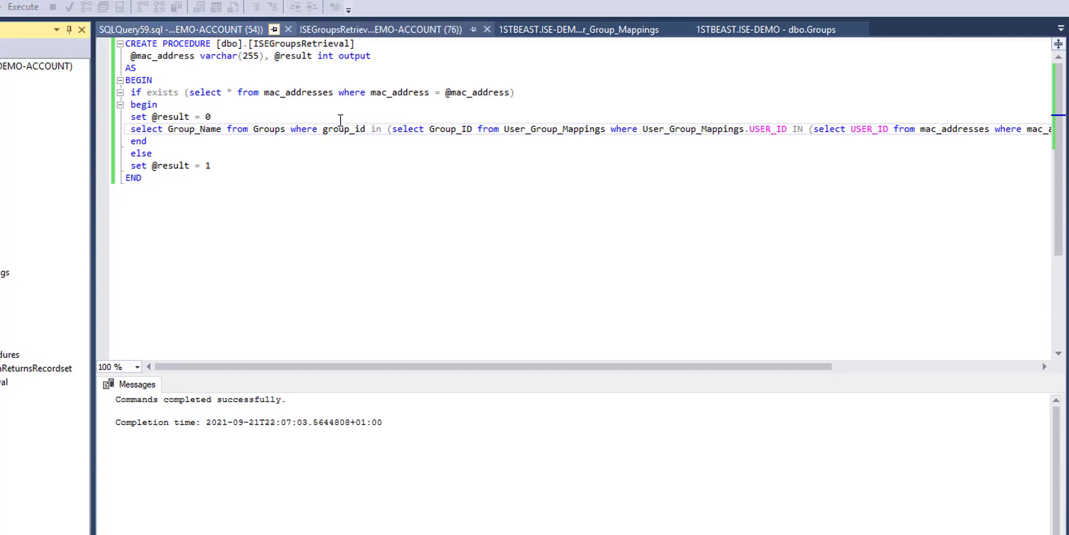
pyautogui.click(382, 28)
pyautogui.click(29, 7)
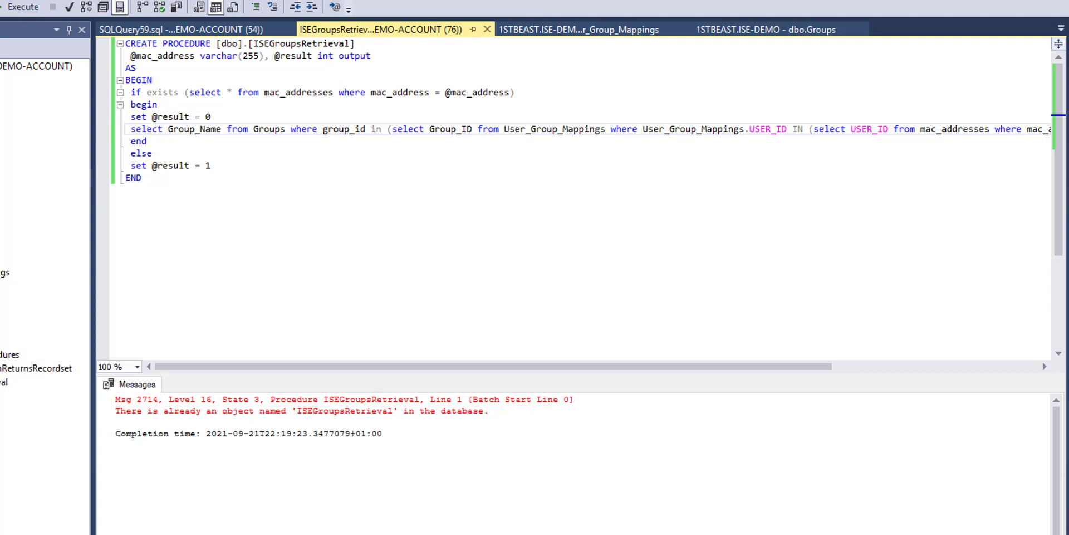
pyautogui.click(487, 29)
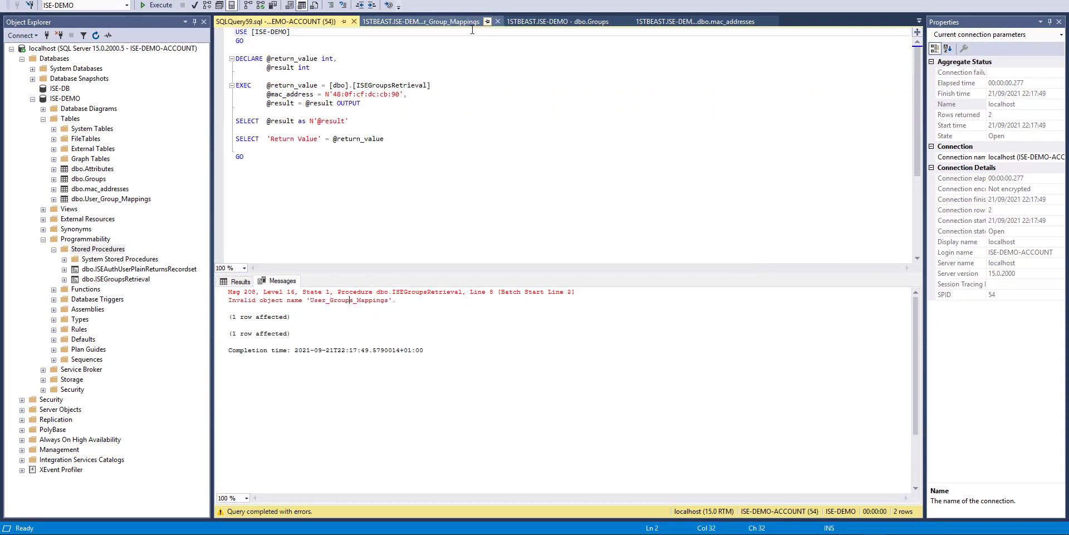
pyautogui.click(110, 249)
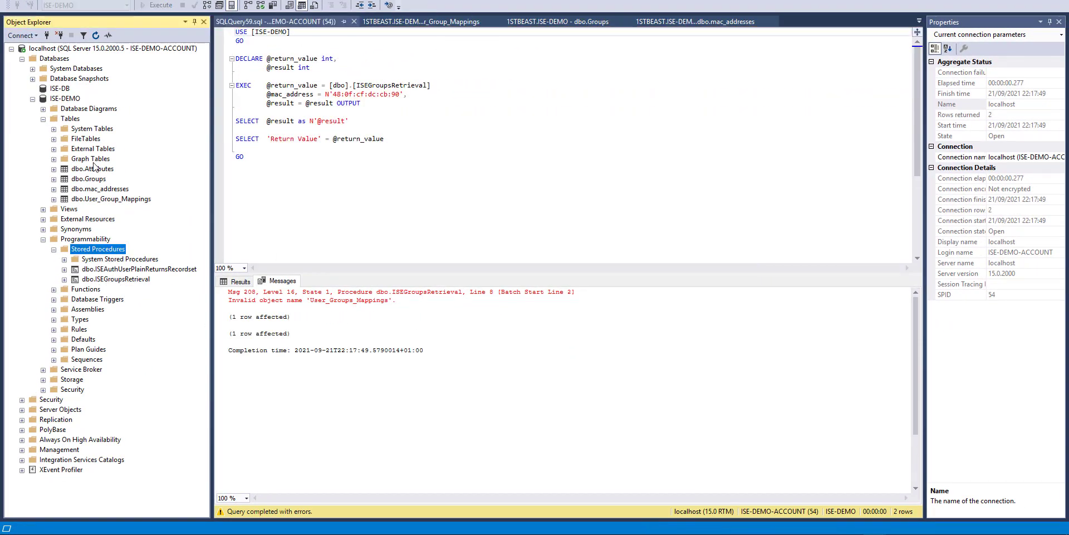
pyautogui.click(95, 35)
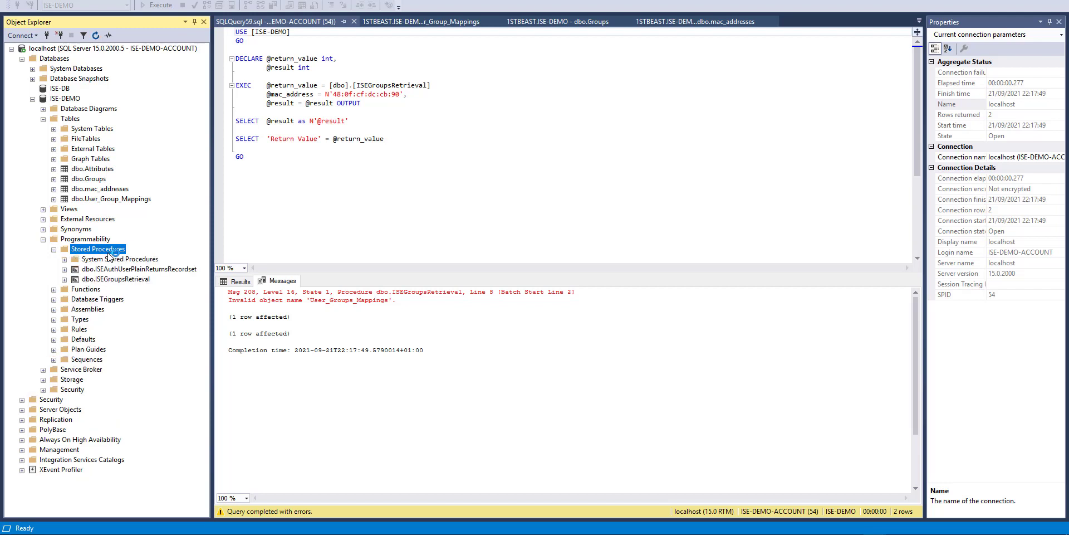
pyautogui.rightClick(112, 278)
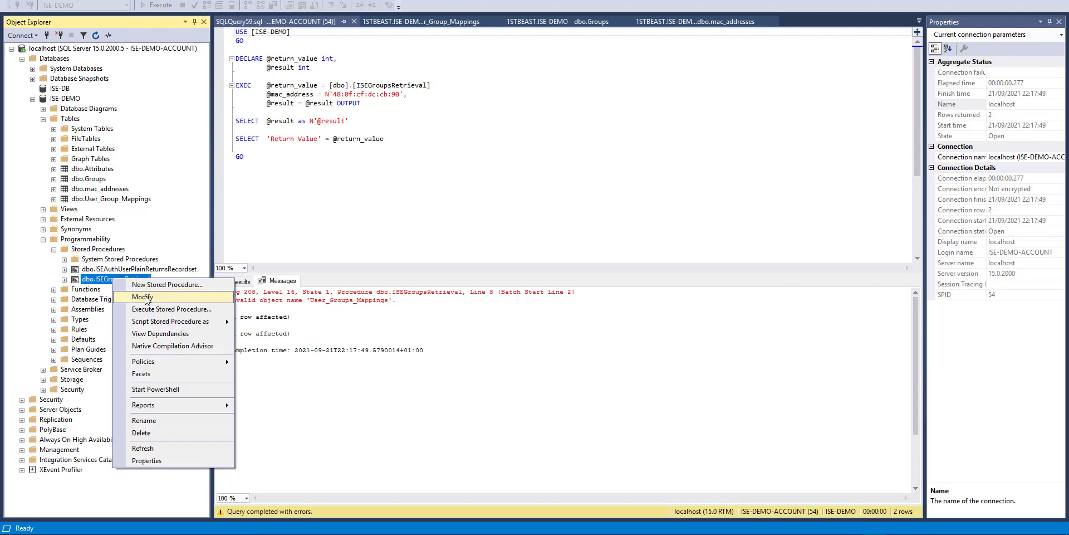
pyautogui.click(154, 309)
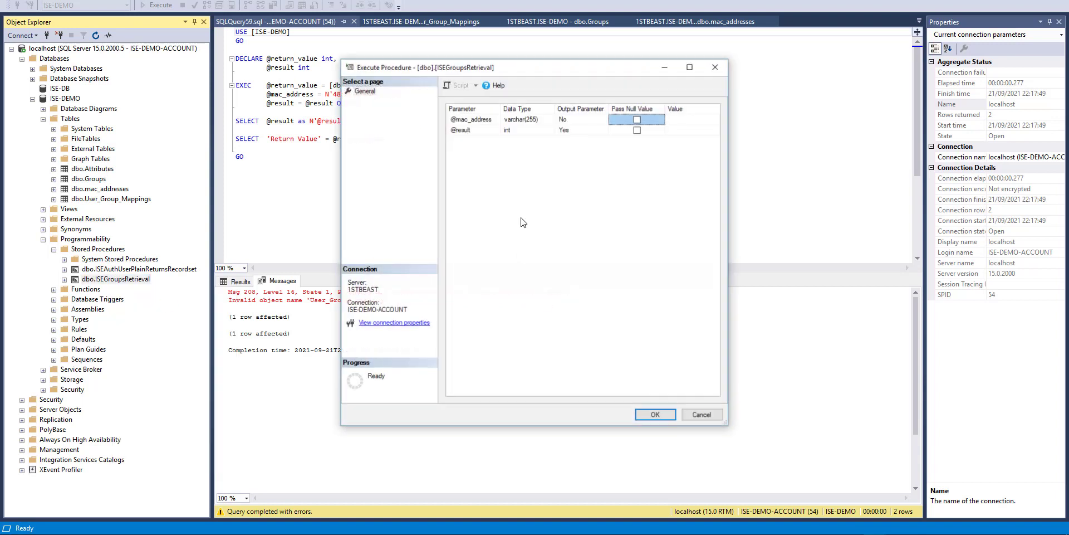
pyautogui.click(687, 118)
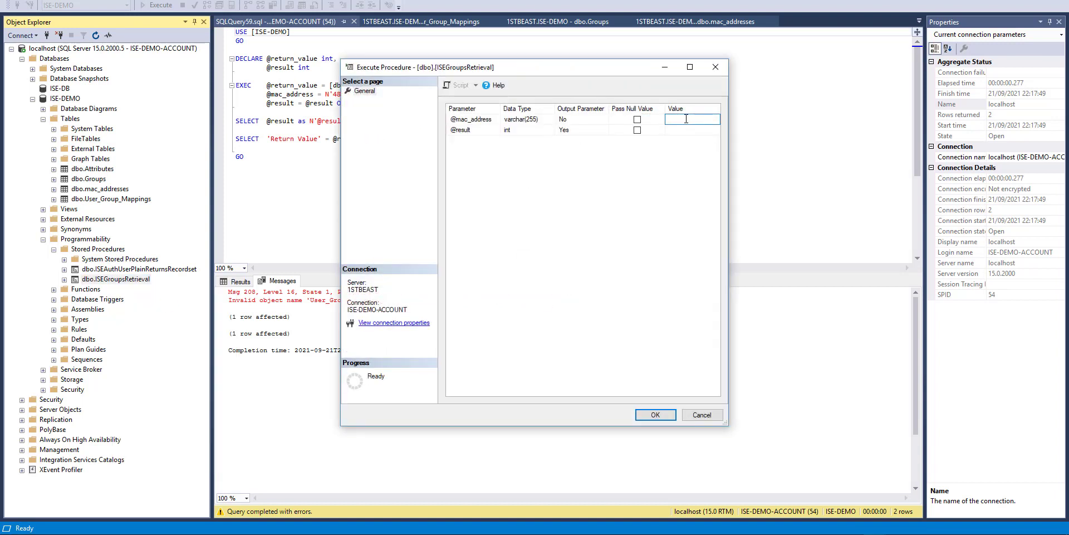
pyautogui.write('48:0f:cf:dc:cb:90')
pyautogui.click(656, 415)
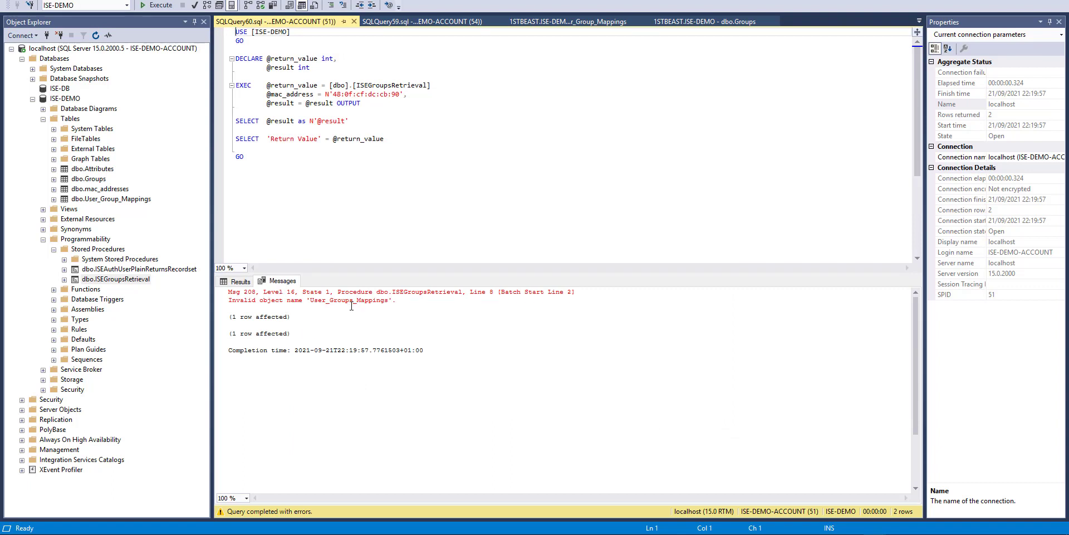
# - Open the stored procedure dbo.ISEGroupsRetrieval for modification and dismiss the line-endings dialog
pyautogui.rightClick(140, 283)
pyautogui.click(169, 298)
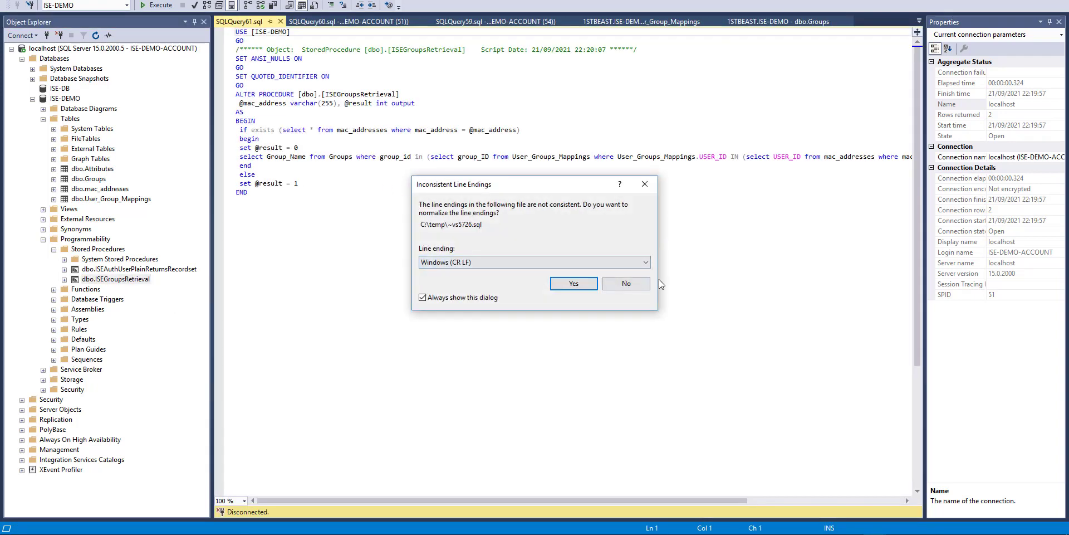
pyautogui.click(644, 187)
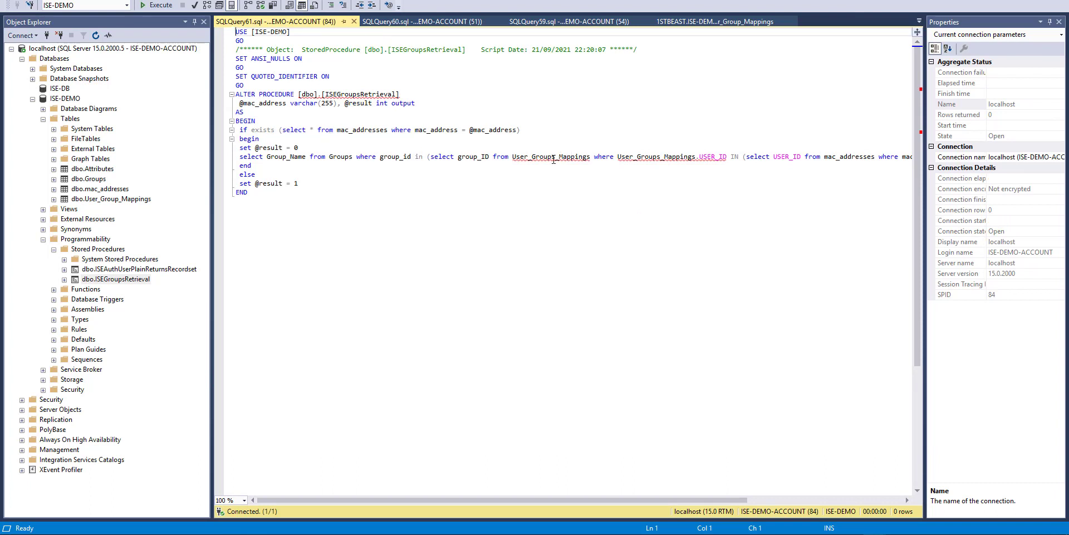
# - Change both User_Groups_Mappings references to User_Group_Mappings in the ALTER PROCEDURE script's group select statement
pyautogui.click(590, 156)
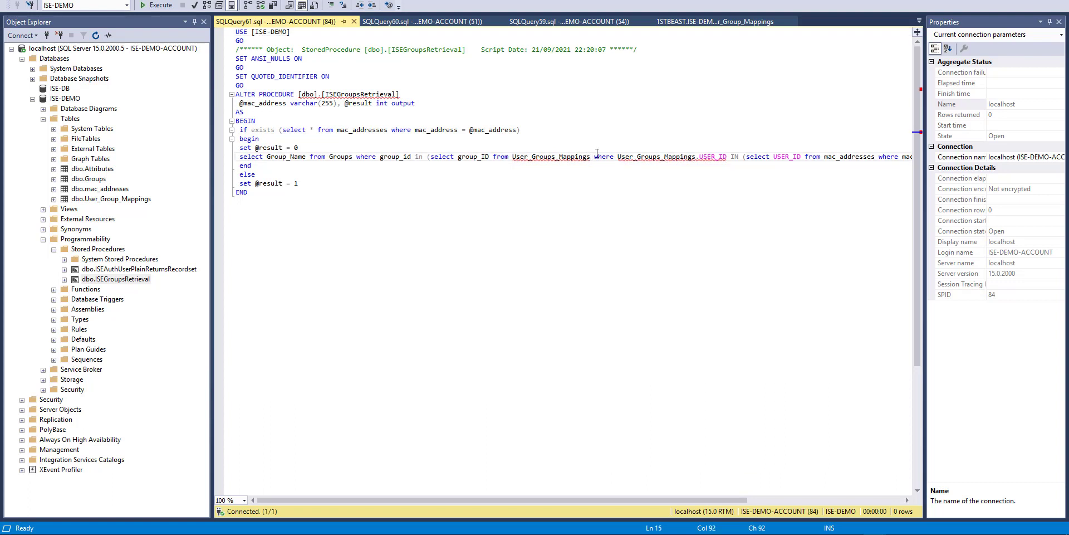
pyautogui.press('BackSpace')
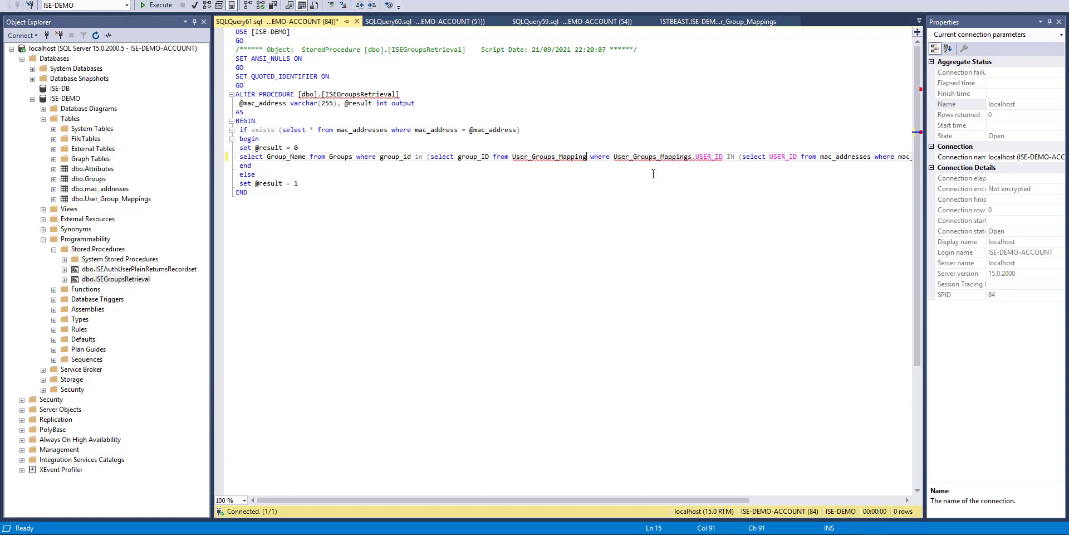
pyautogui.moveTo(722, 156)
pyautogui.write('s')
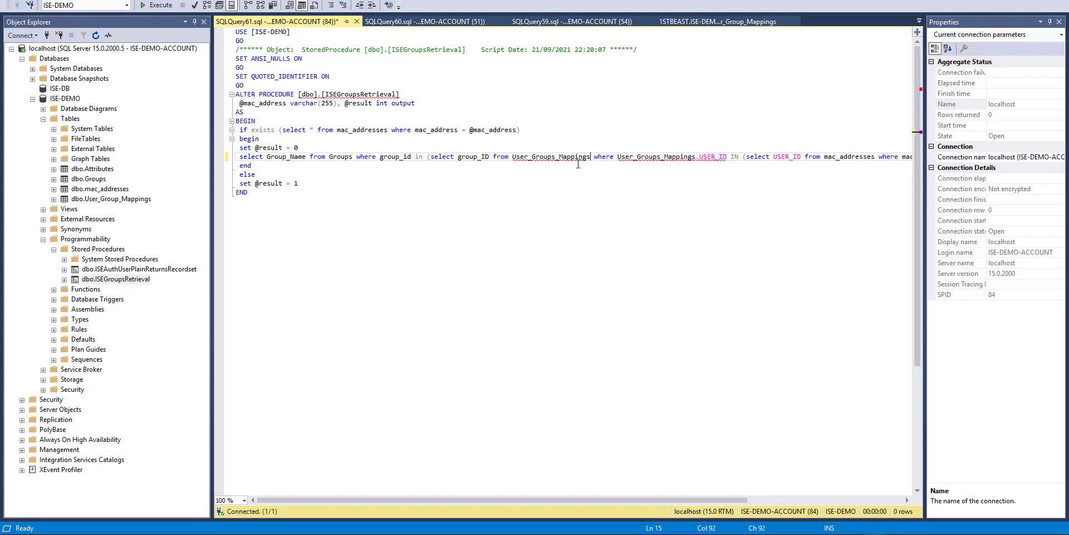
pyautogui.click(555, 157)
pyautogui.press('BackSpace')
pyautogui.click(657, 156)
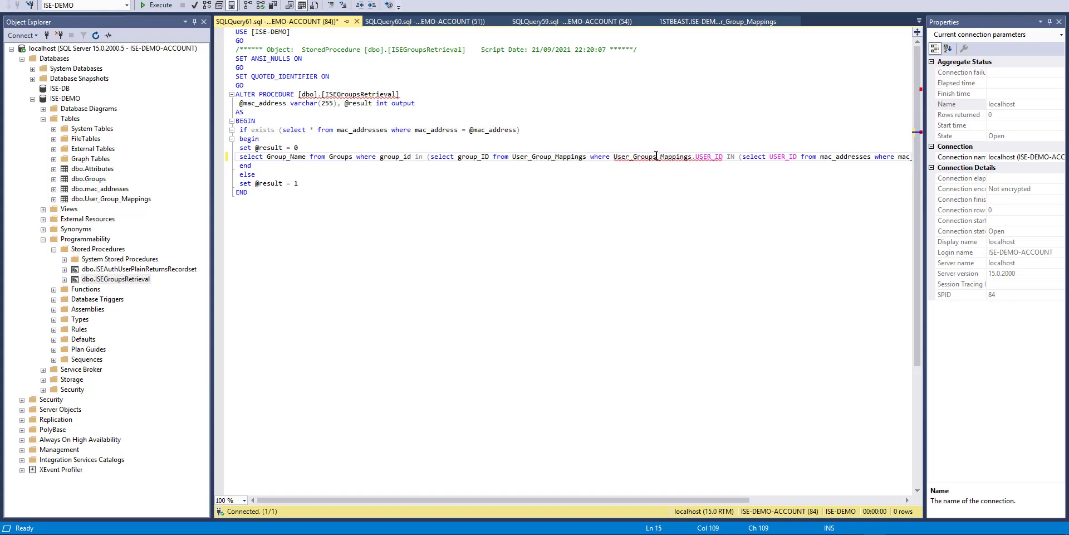
pyautogui.press('BackSpace')
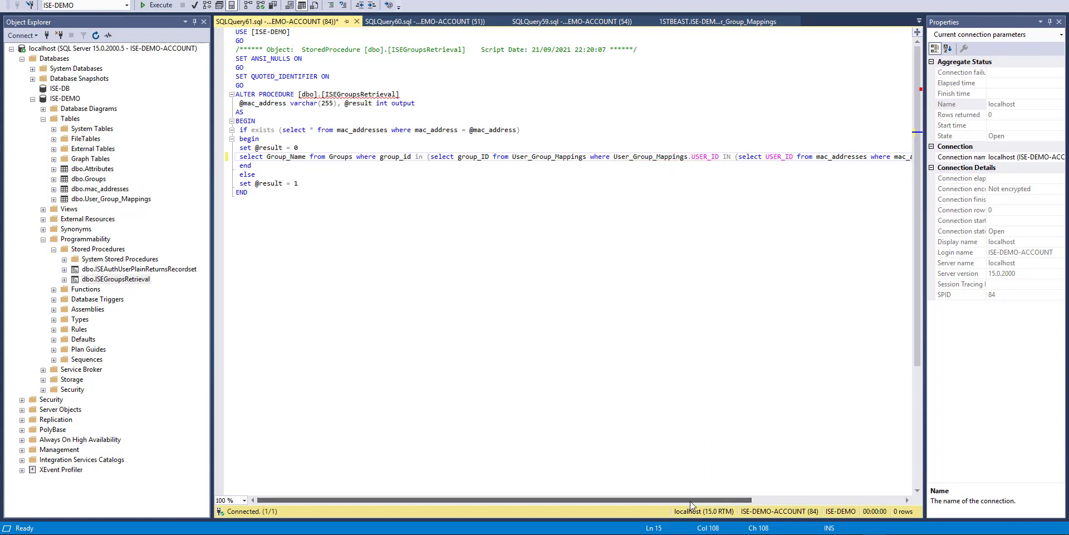
# - Save the ALTER PROCEDURE script over the existing ISEGroupsRetrieval3.sql file and execute it
pyautogui.rightClick(252, 18)
pyautogui.click(305, 25)
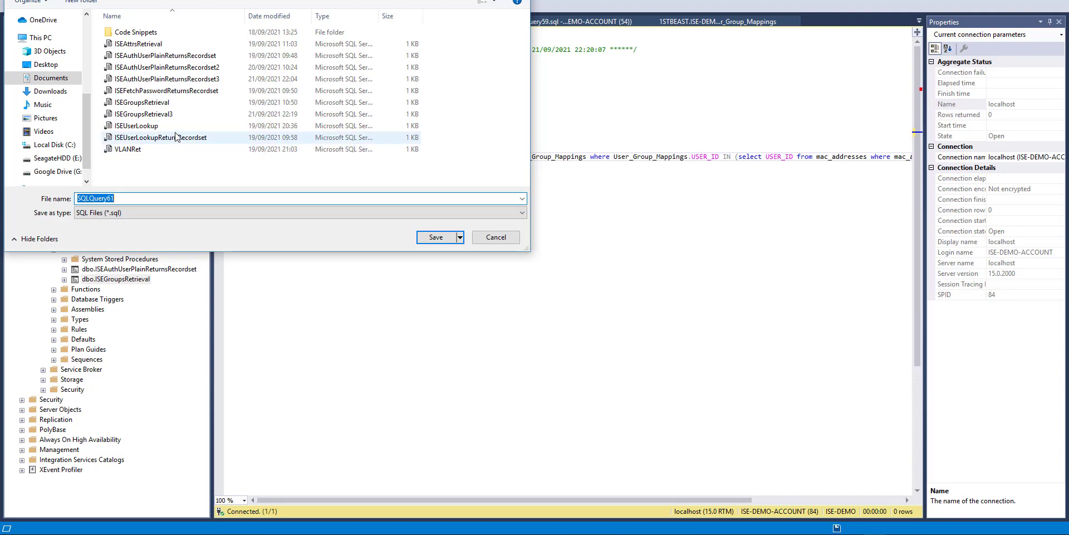
pyautogui.click(143, 113)
pyautogui.click(429, 238)
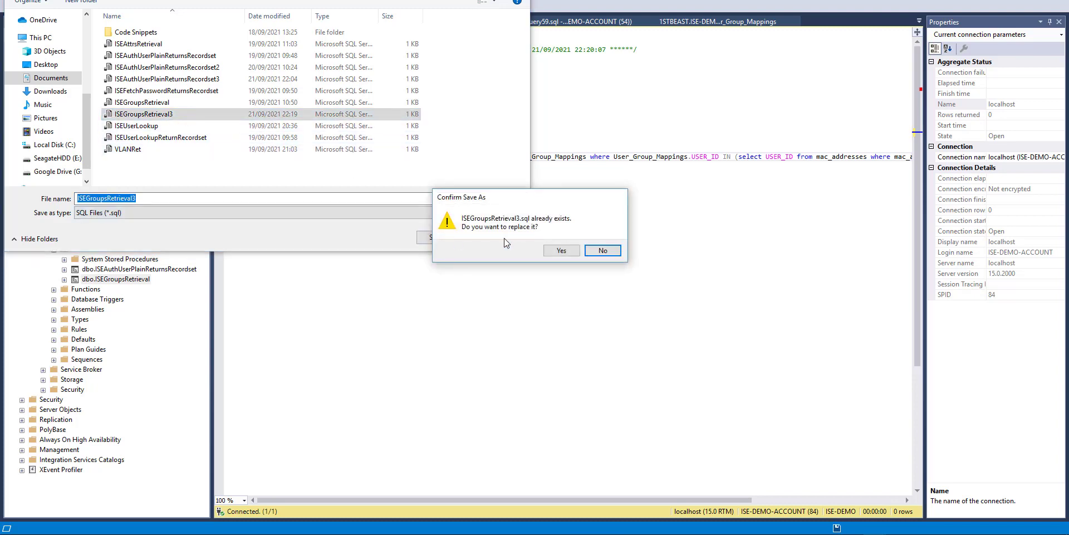
pyautogui.click(604, 248)
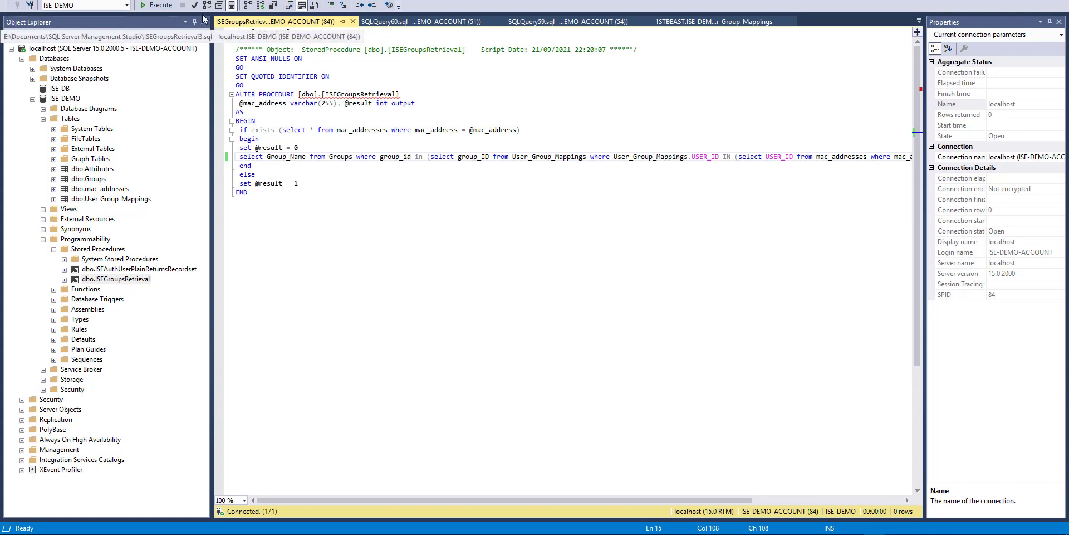
pyautogui.click(160, 5)
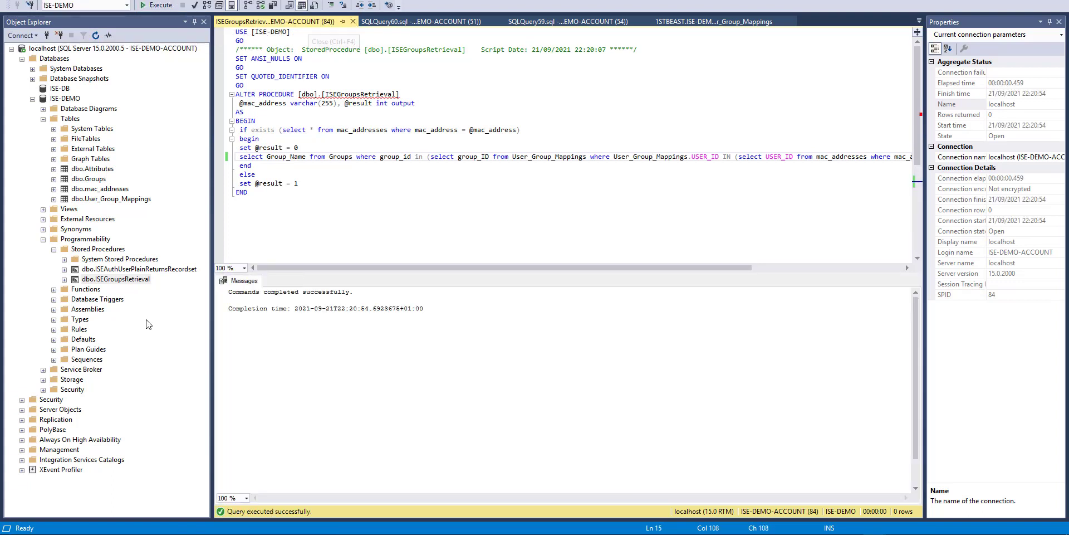
pyautogui.click(120, 278)
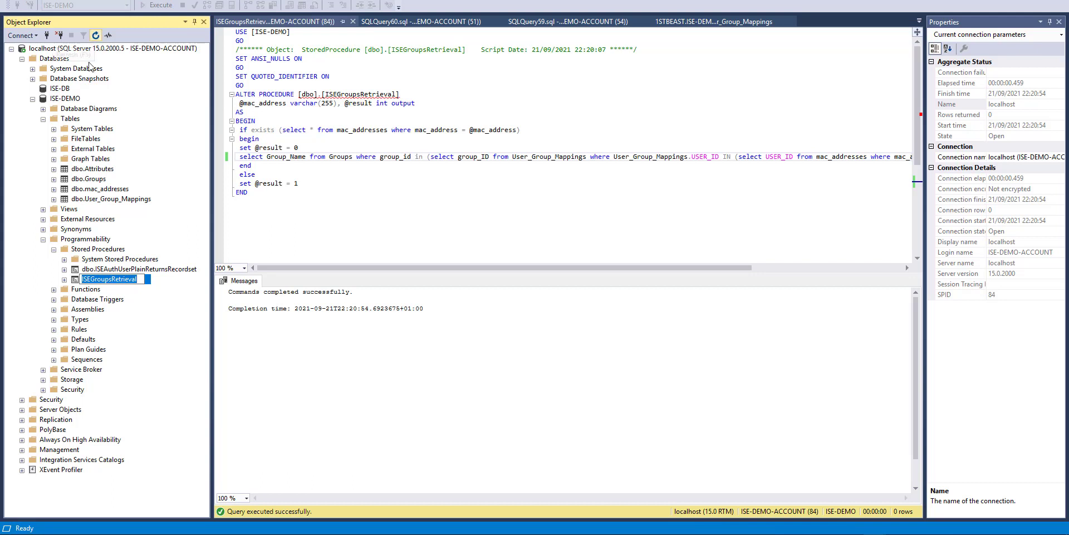
pyautogui.click(81, 249)
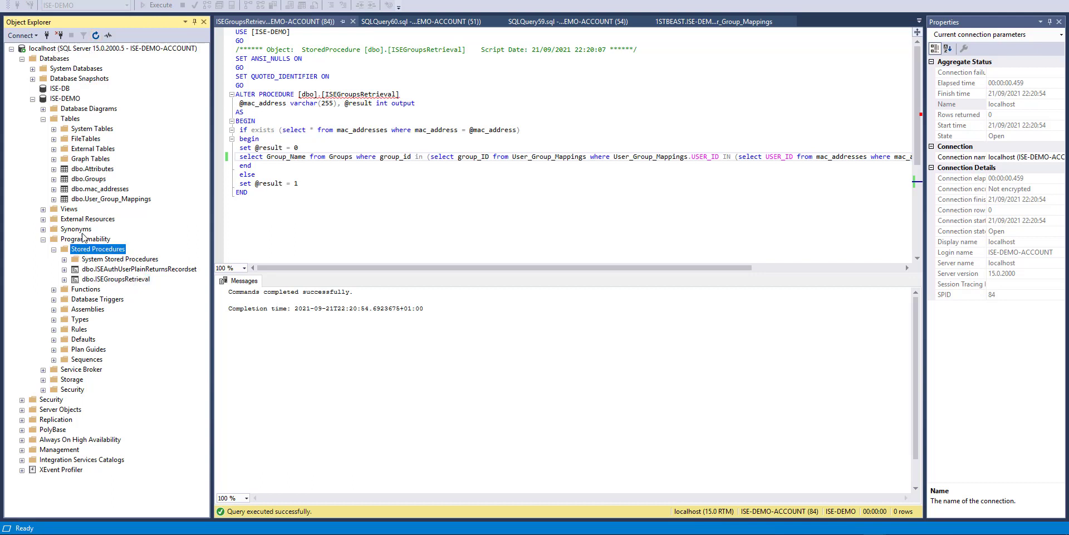
pyautogui.click(96, 35)
pyautogui.rightClick(144, 279)
pyautogui.click(181, 311)
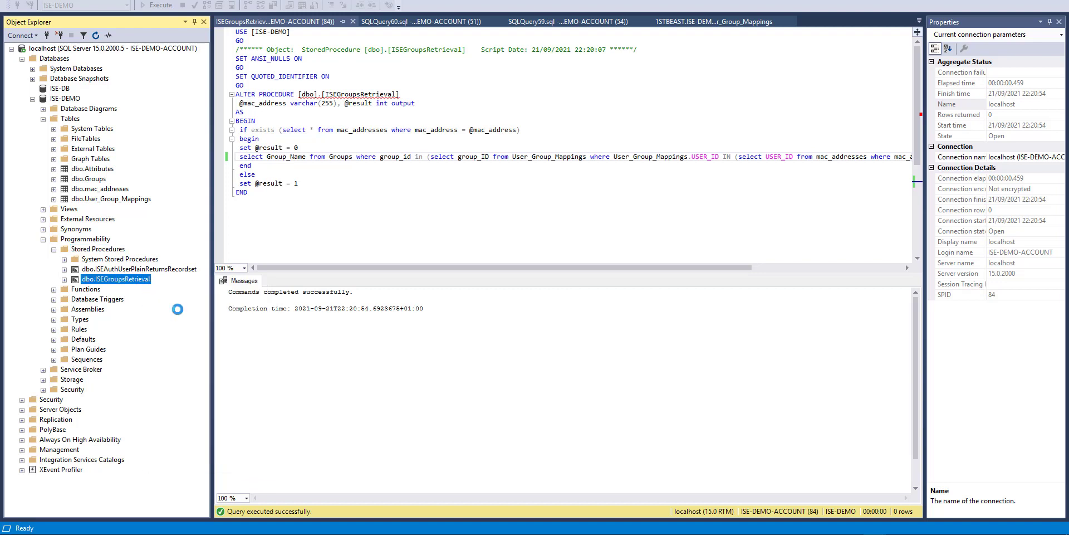
pyautogui.click(694, 120)
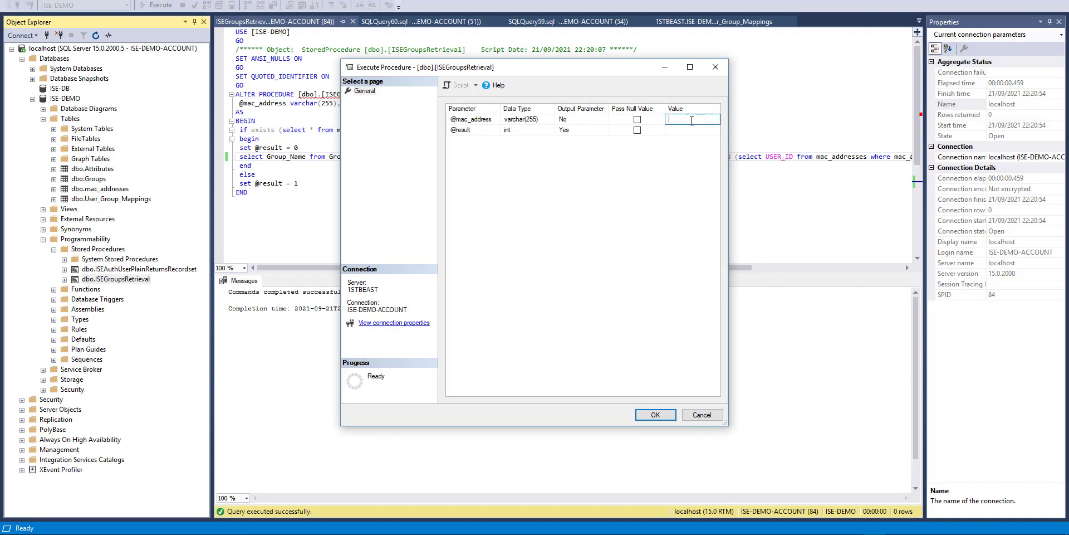
pyautogui.write('48:0f:cf:dc:cb:90')
pyautogui.click(655, 414)
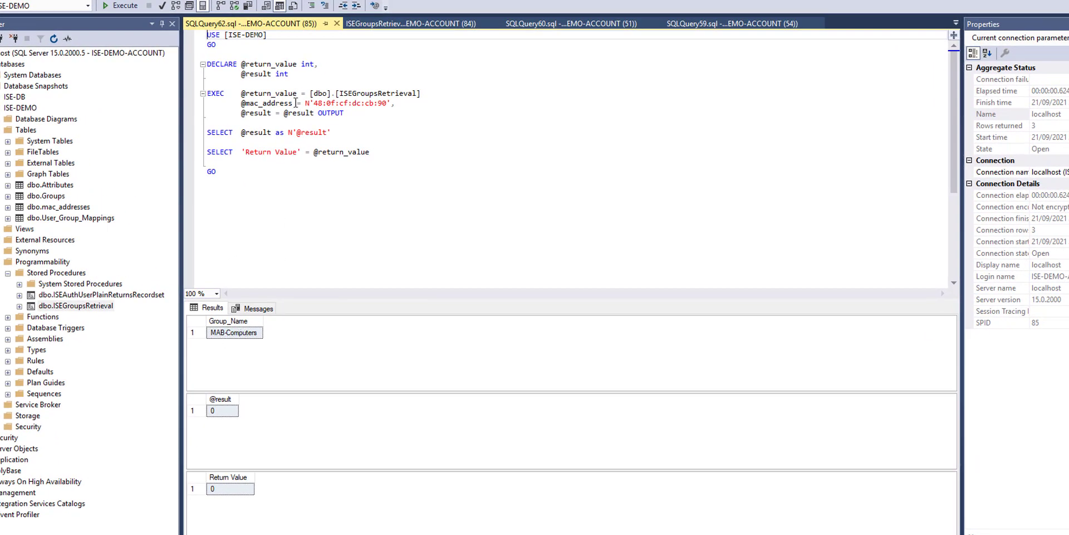
pyautogui.moveTo(319, 103); pyautogui.dragTo(402, 102)
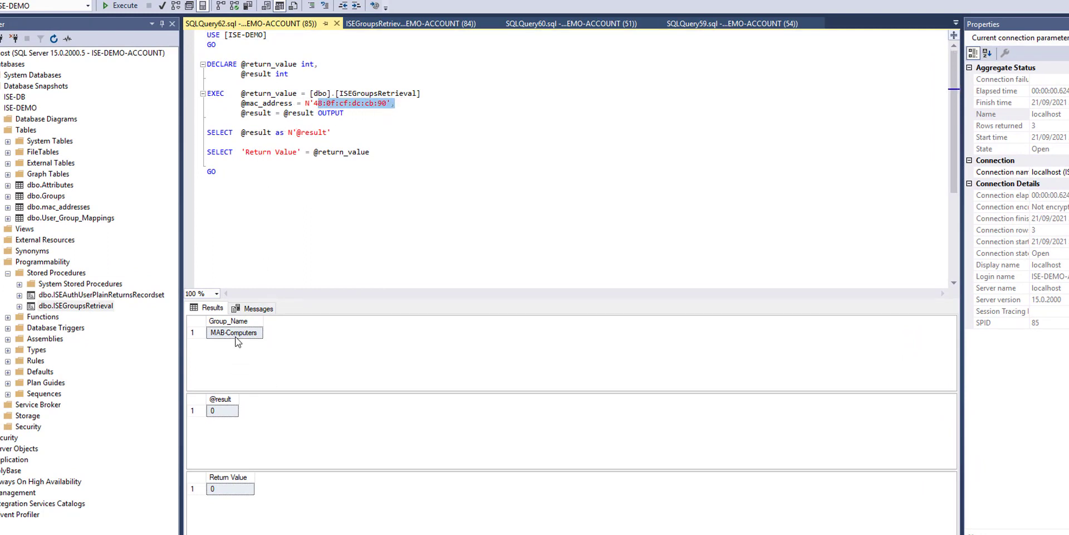
pyautogui.click(211, 333)
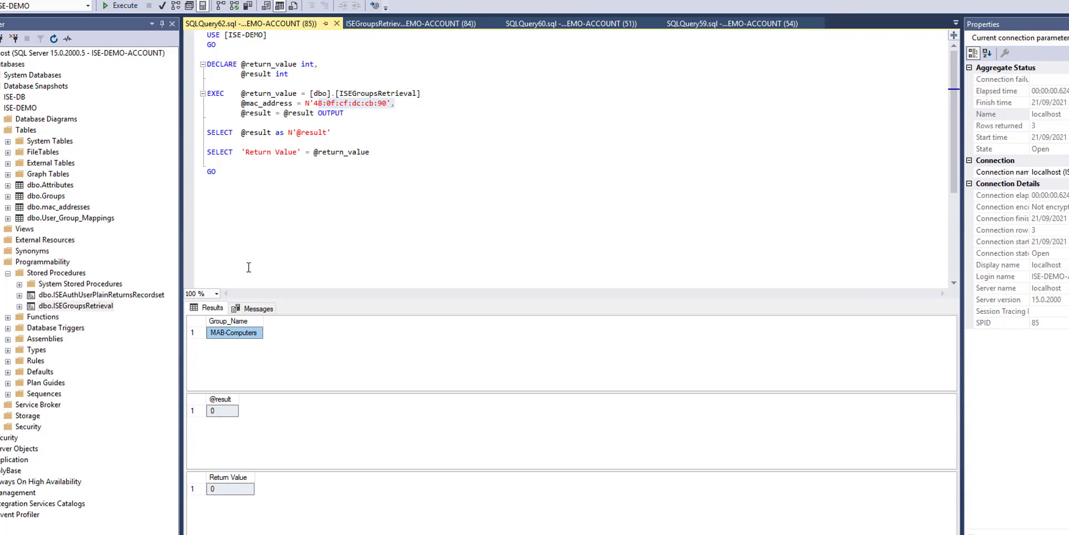
pyautogui.rightClick(111, 295)
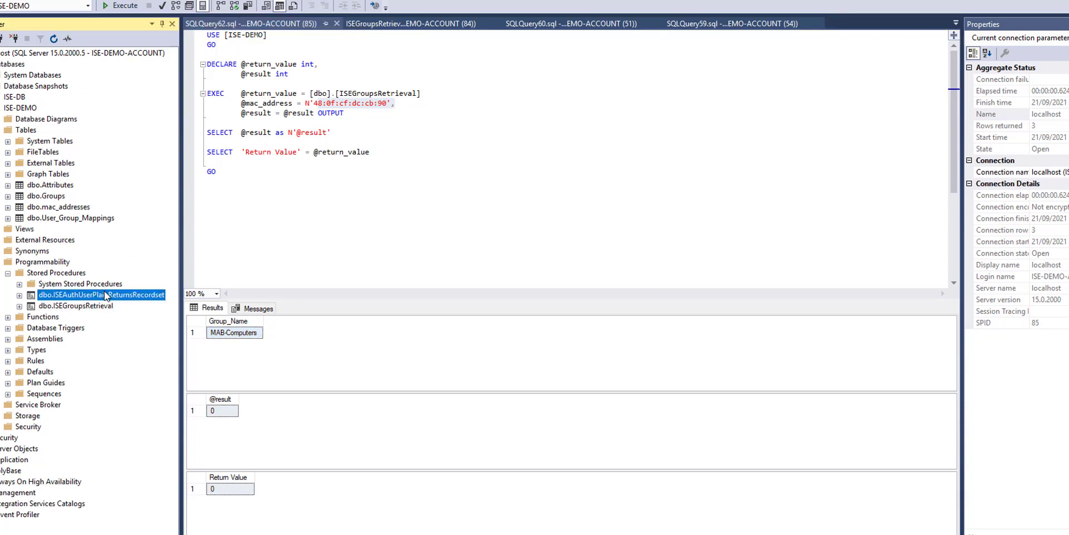
pyautogui.click(169, 325)
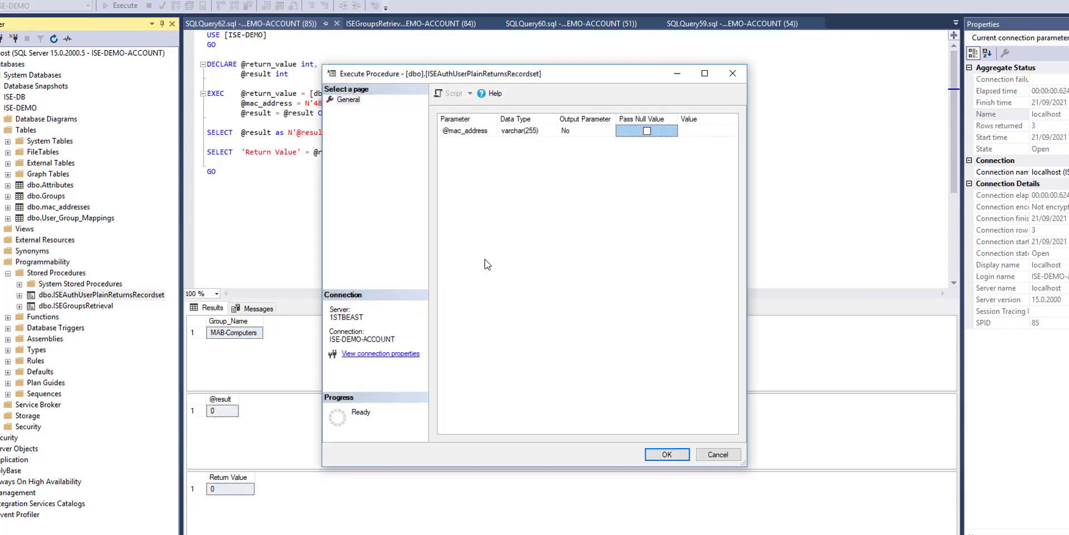
pyautogui.click(694, 133)
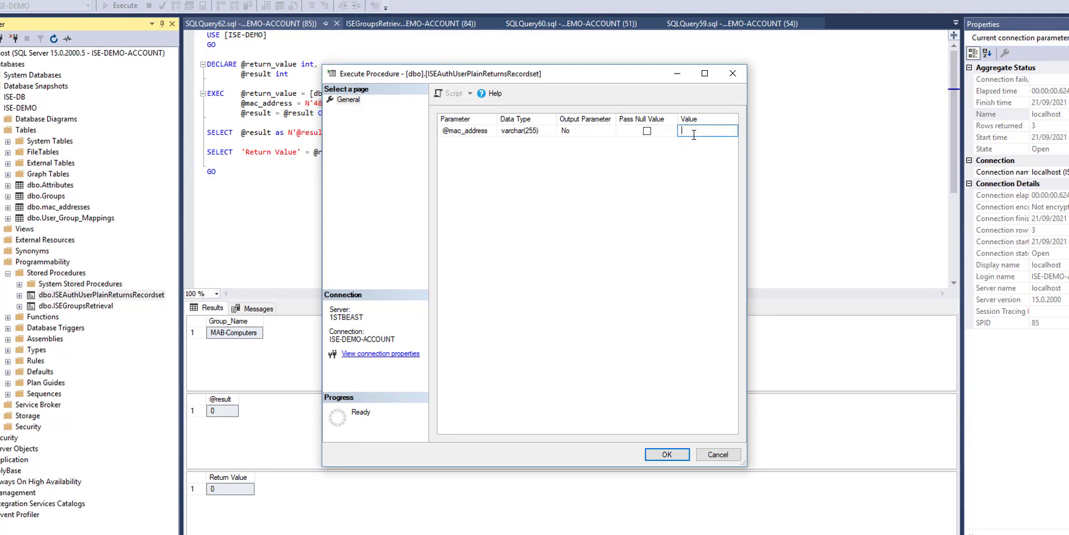
pyautogui.write('48:0f:cf:dc:cb:90')
pyautogui.click(667, 454)
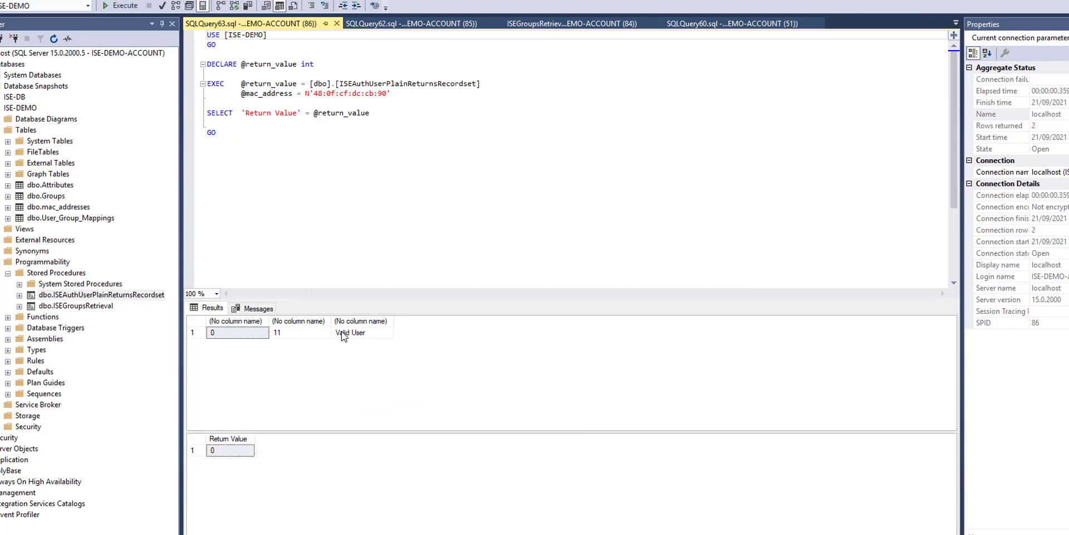
pyautogui.rightClick(86, 294)
pyautogui.click(146, 328)
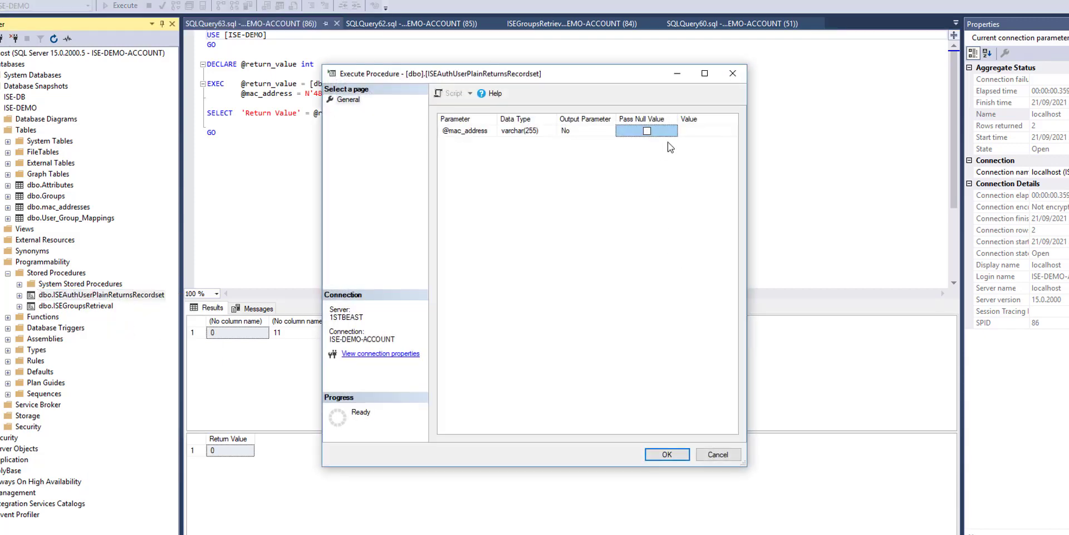
pyautogui.click(701, 130)
pyautogui.write('sdsd')
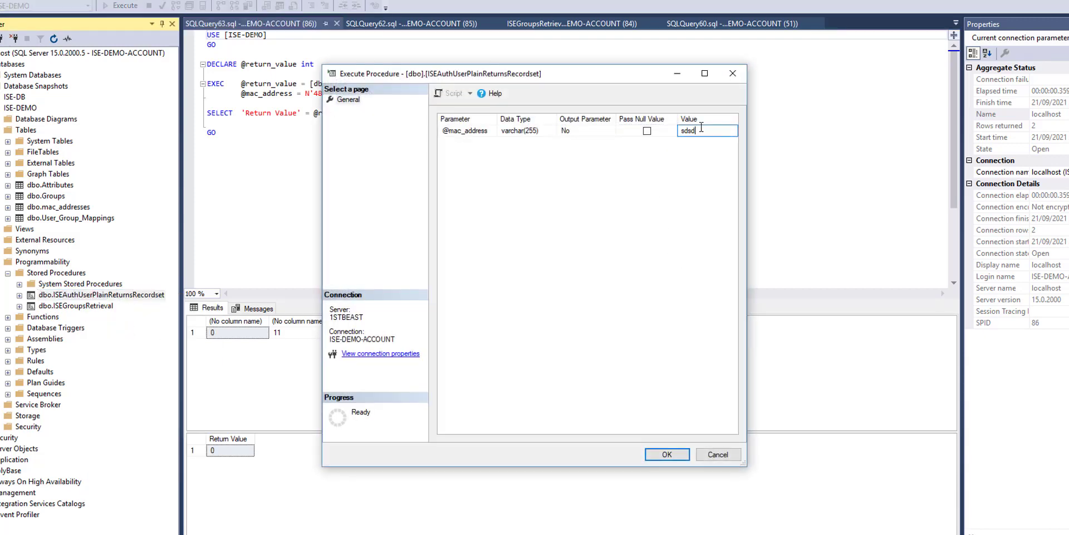
pyautogui.write('fdsfdf')
pyautogui.click(663, 455)
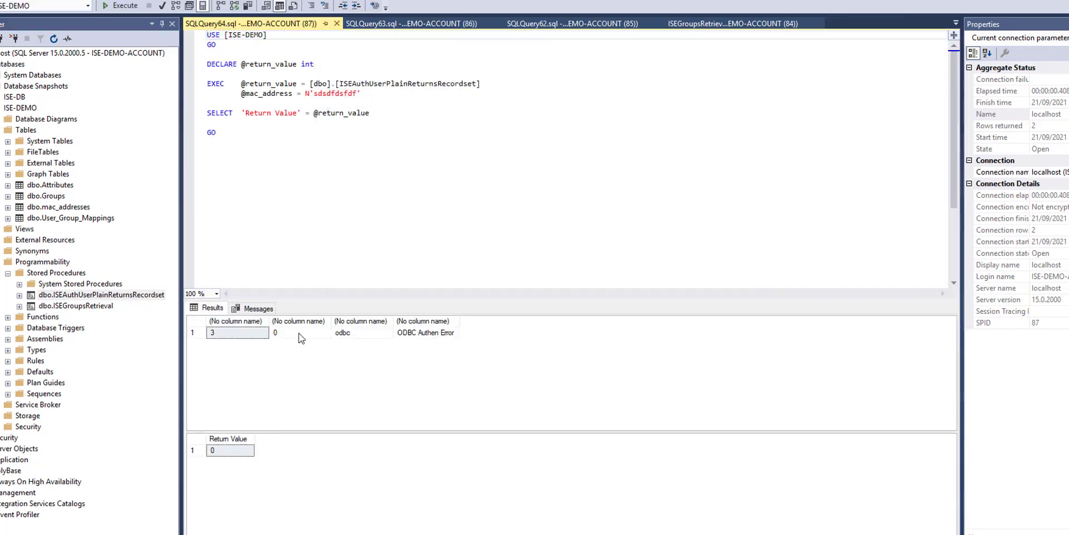
pyautogui.click(398, 335)
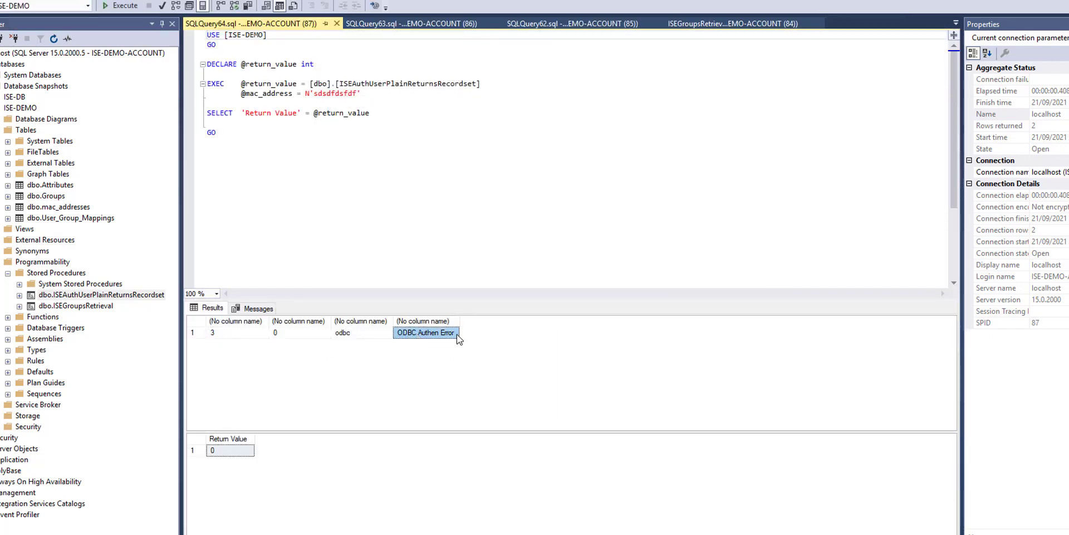
pyautogui.click(89, 310)
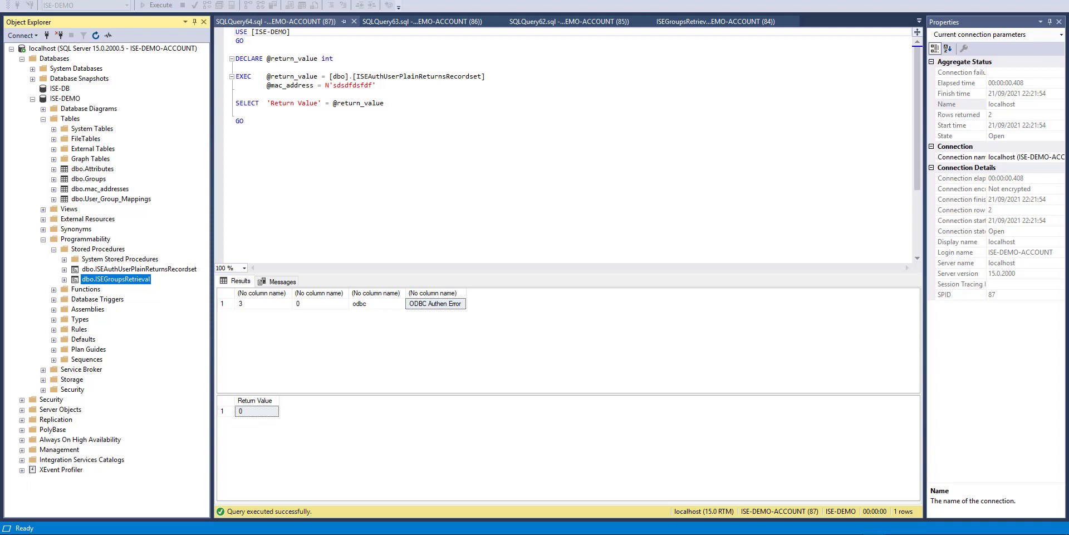
pyautogui.click(738, 533)
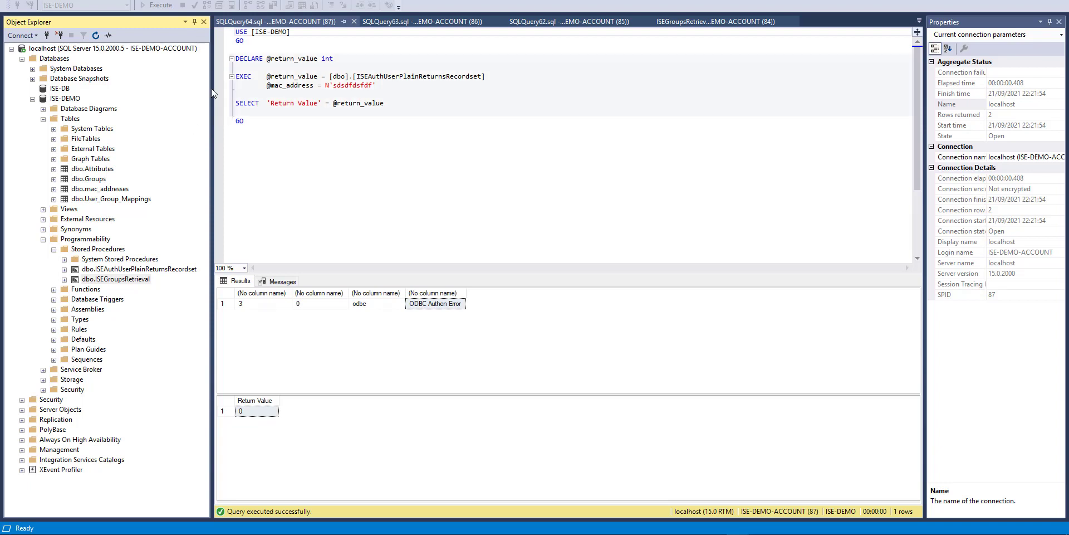
pyautogui.rightClick(118, 250)
pyautogui.moveTo(148, 259)
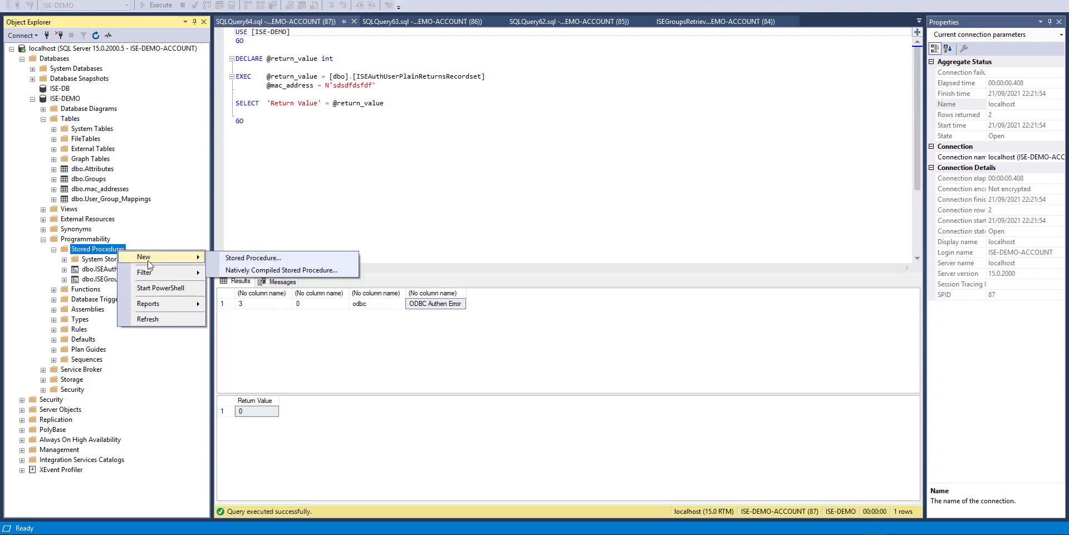
pyautogui.click(259, 259)
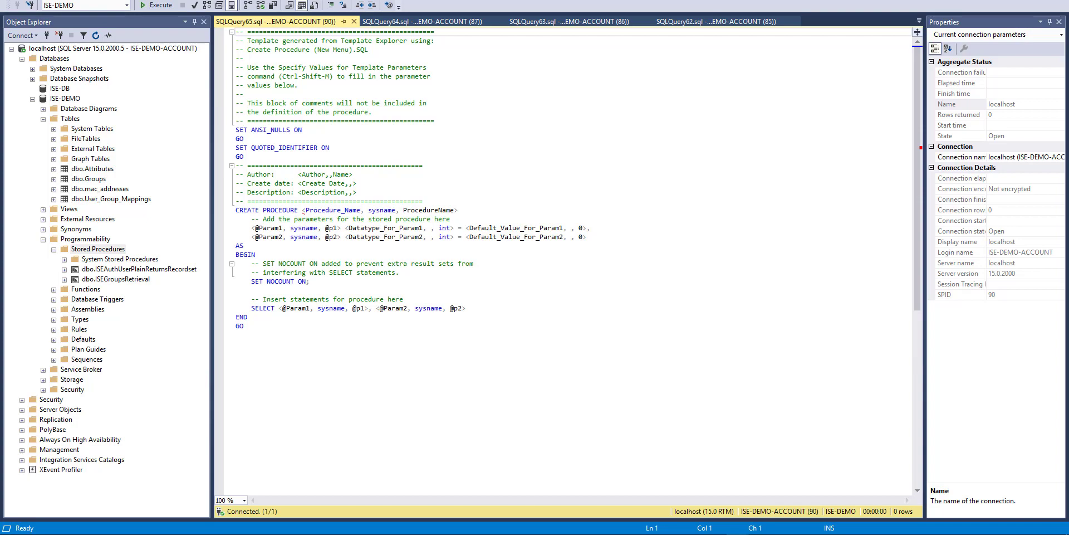
pyautogui.click(338, 340)
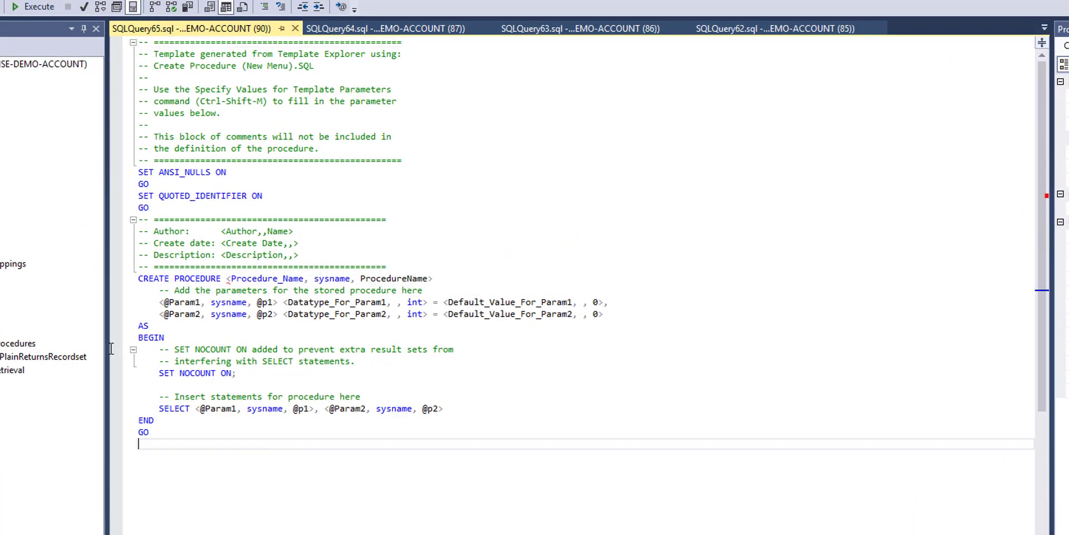
pyautogui.hotkey('ctrl', 'a')
pyautogui.write('CREATE PROCEDURE [dbo].[ISEAttrsRetrieval]  @username varchar(255), @result int output AS BEGIN  if exists (select * from ISE_Users where username = @username)  begin  set @result = 0  select attribute_name , attribute_value from user_attributes where USER_ID in(SELECT USER_ID from ISE_Users where username = @username)  end  else  set @result = 1 END')
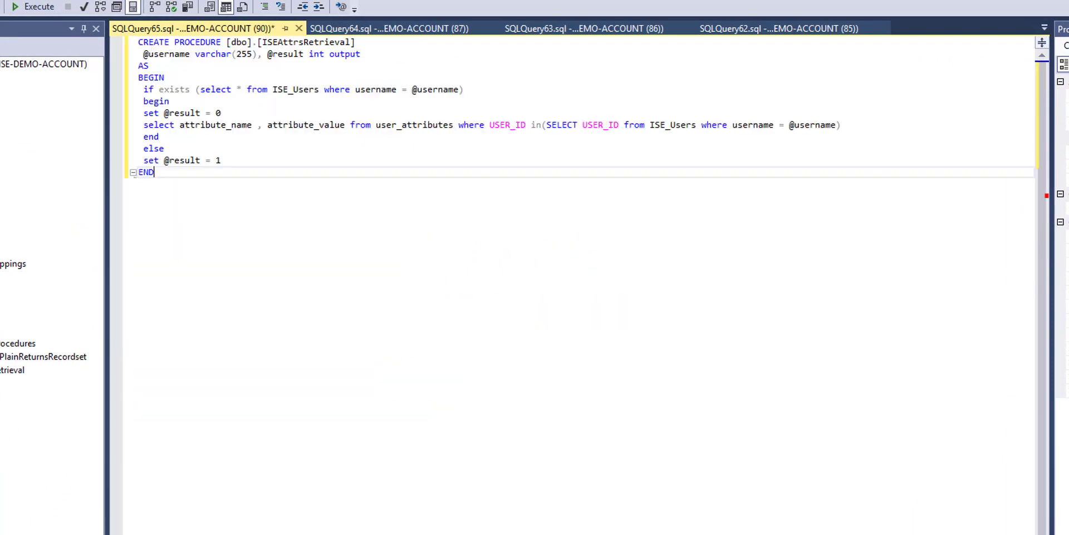
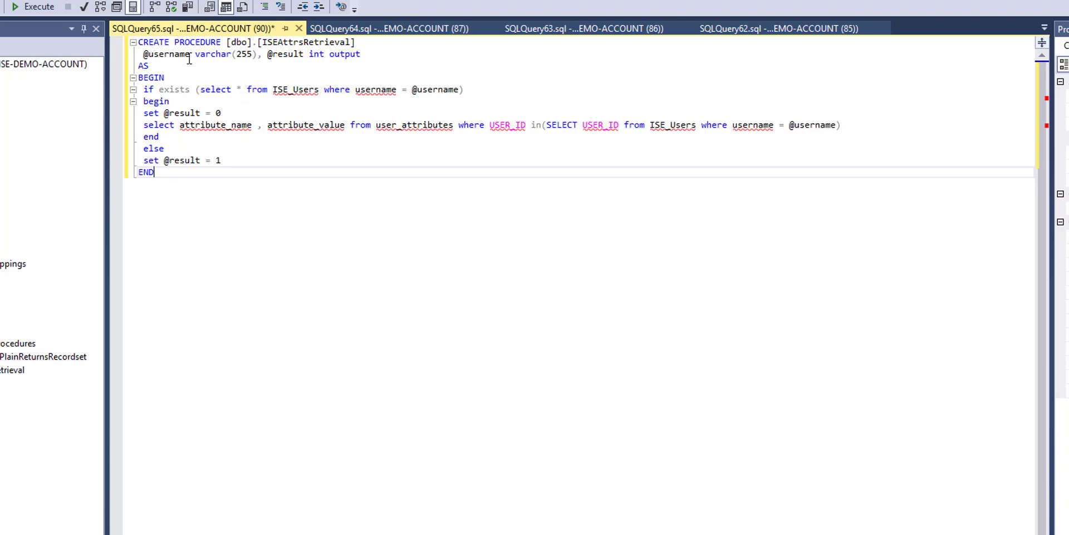
pyautogui.moveTo(189, 55); pyautogui.dragTo(152, 60)
pyautogui.write('mac_addre')
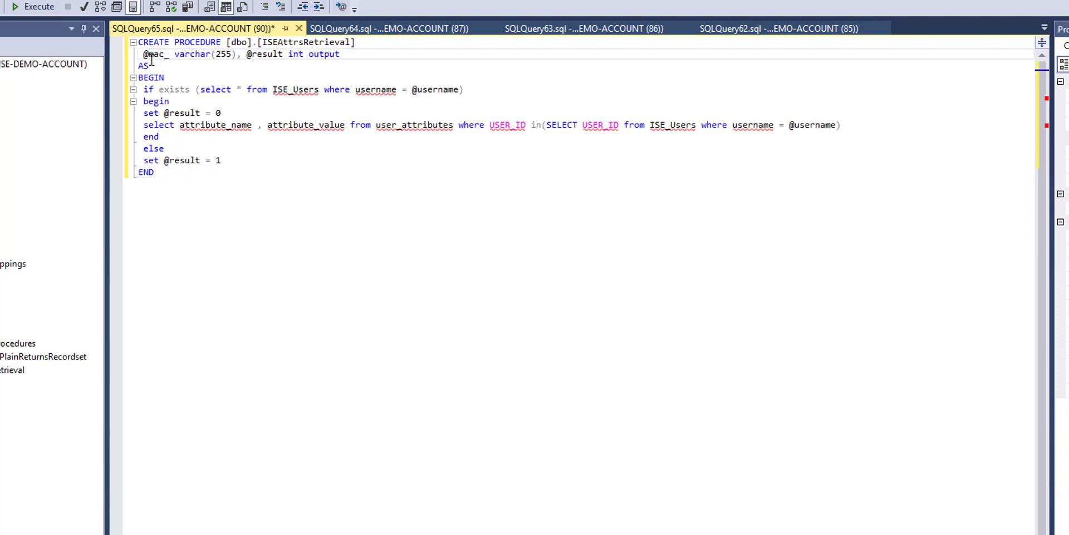
pyautogui.write('ss')
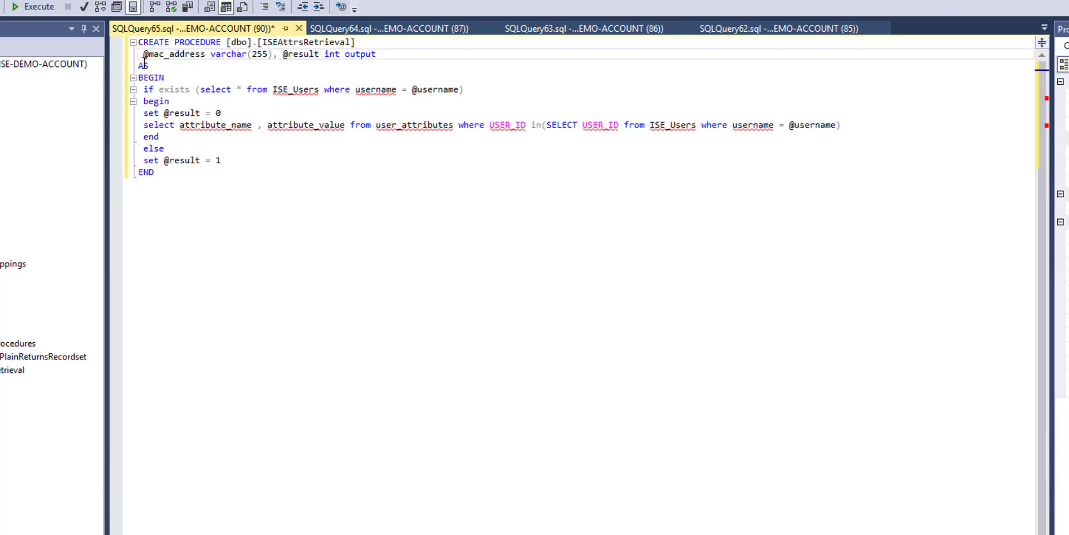
# - Replace the ISE_Users table in the script's if exists check with mac_addresses
pyautogui.click(319, 91)
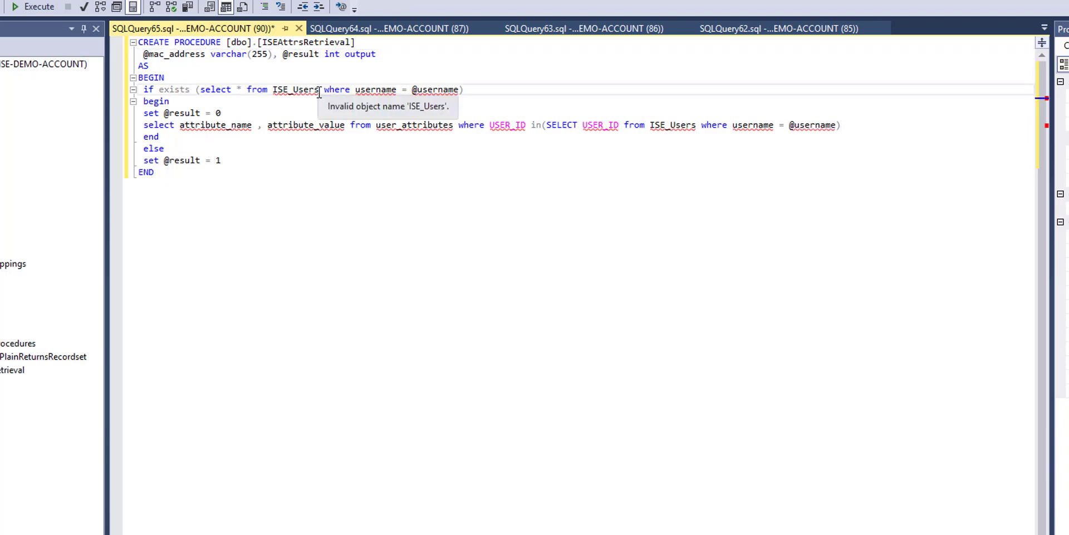
pyautogui.press('BackSpace')
pyautogui.press('BackSpace')
pyautogui.press('BackSpace')
pyautogui.press('BackSpace')
pyautogui.press('BackSpace')
pyautogui.press('BackSpace')
pyautogui.press('BackSpace')
pyautogui.press('BackSpace')
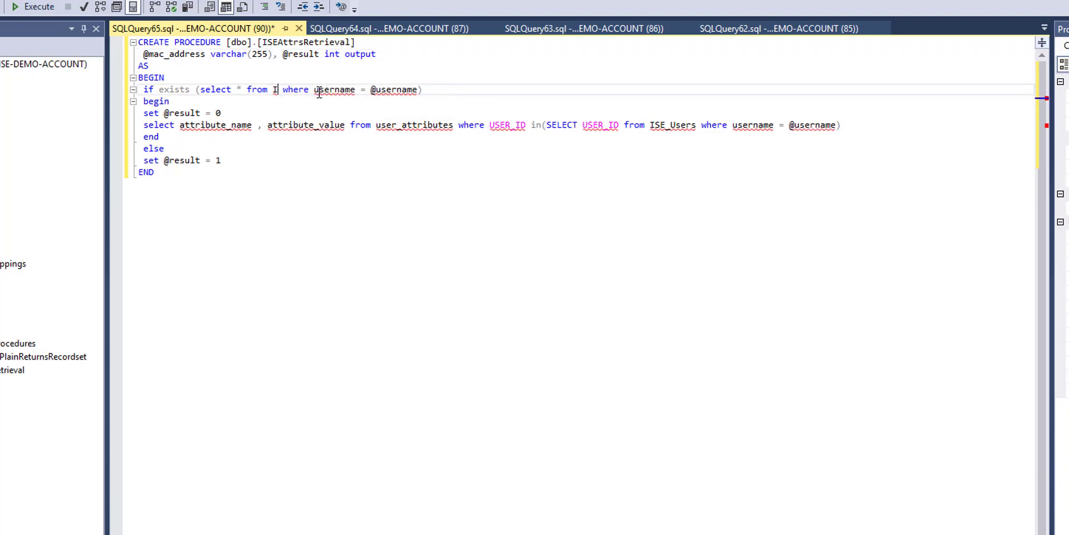
pyautogui.press('BackSpace')
pyautogui.write('mac_ad')
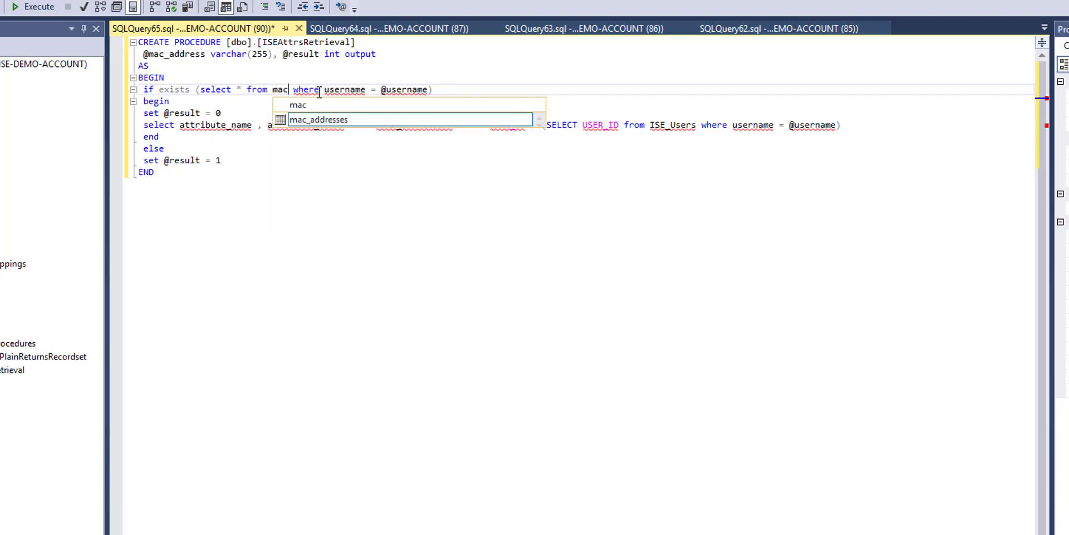
pyautogui.write('dress')
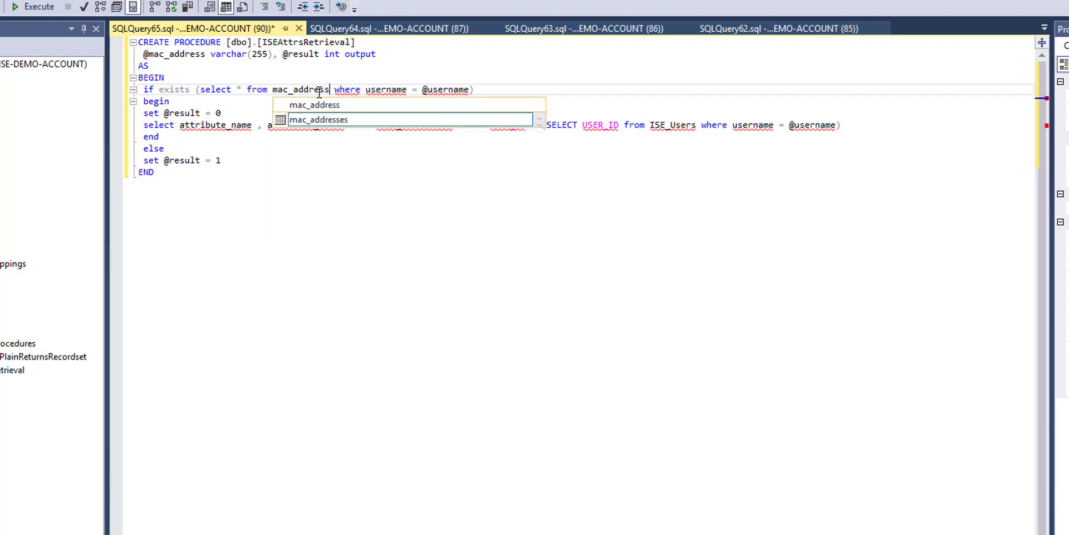
pyautogui.write('es')
# - Replace the username column in the where clause of the if exists check with mac_address
pyautogui.click(418, 90)
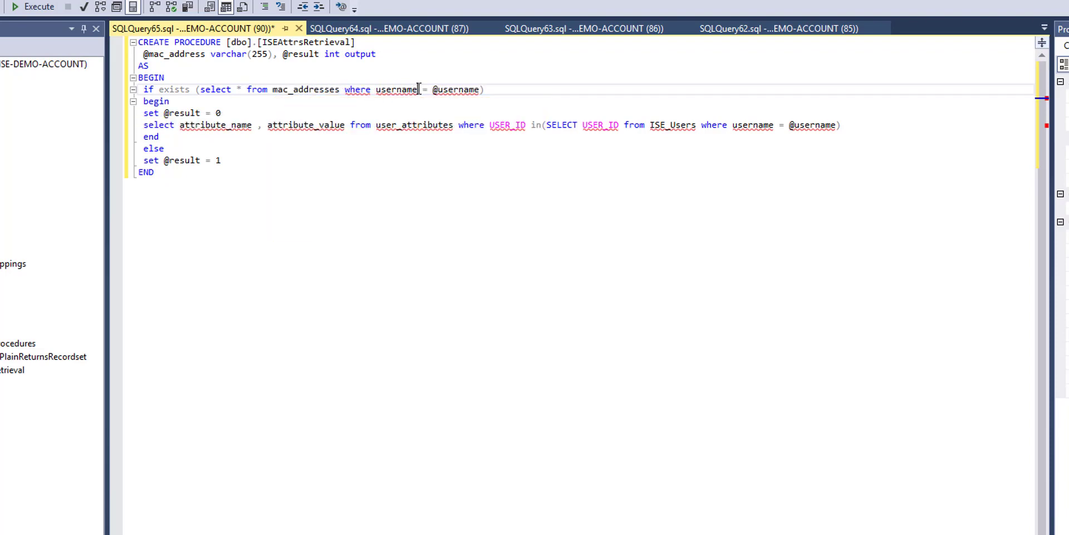
pyautogui.press('BackSpace')
pyautogui.press('BackSpace')
pyautogui.press('BackSpace')
pyautogui.press('BackSpace')
pyautogui.press('BackSpace')
pyautogui.press('BackSpace')
pyautogui.press('BackSpace')
pyautogui.press('BackSpace')
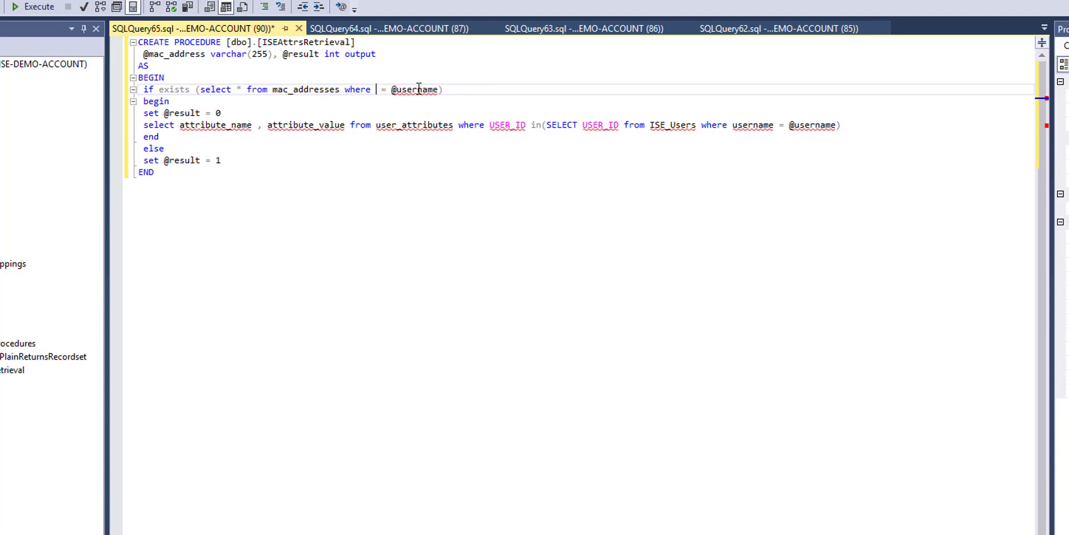
pyautogui.write('mac_addre')
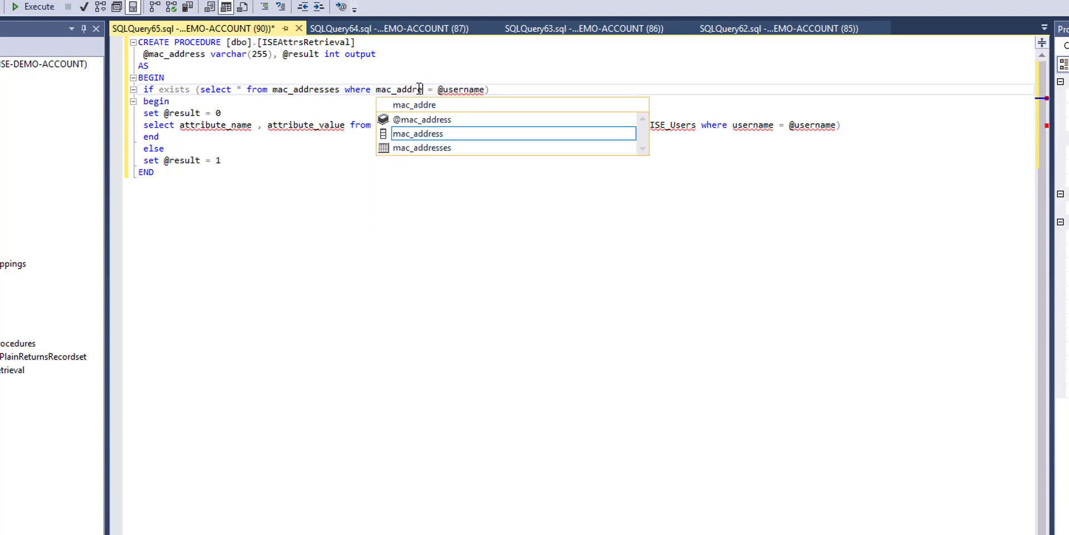
pyautogui.write('ss')
pyautogui.click(378, 90)
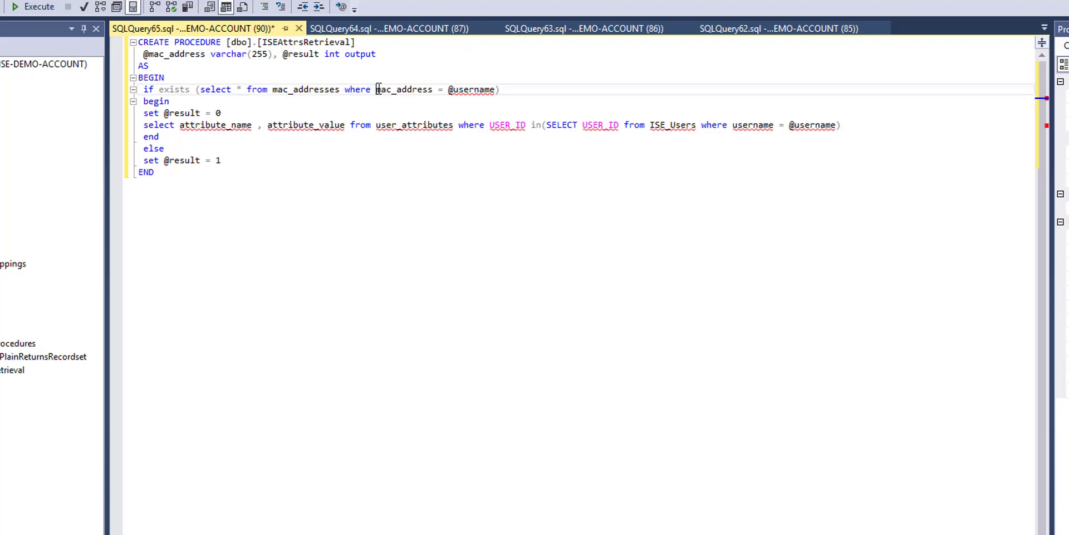
pyautogui.moveTo(377, 89); pyautogui.dragTo(495, 89)
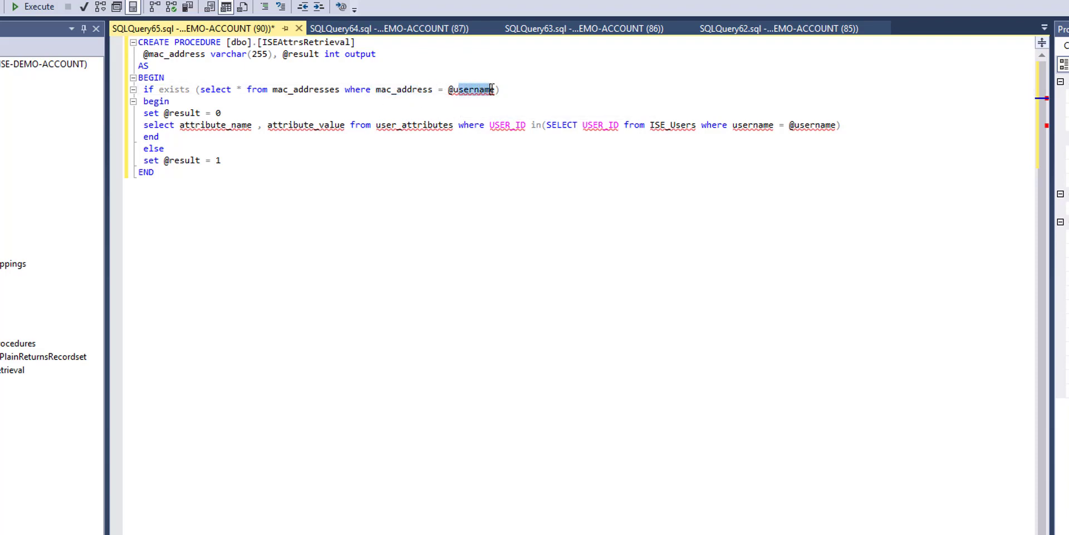
pyautogui.press('BackSpace')
pyautogui.press('BackSpace')
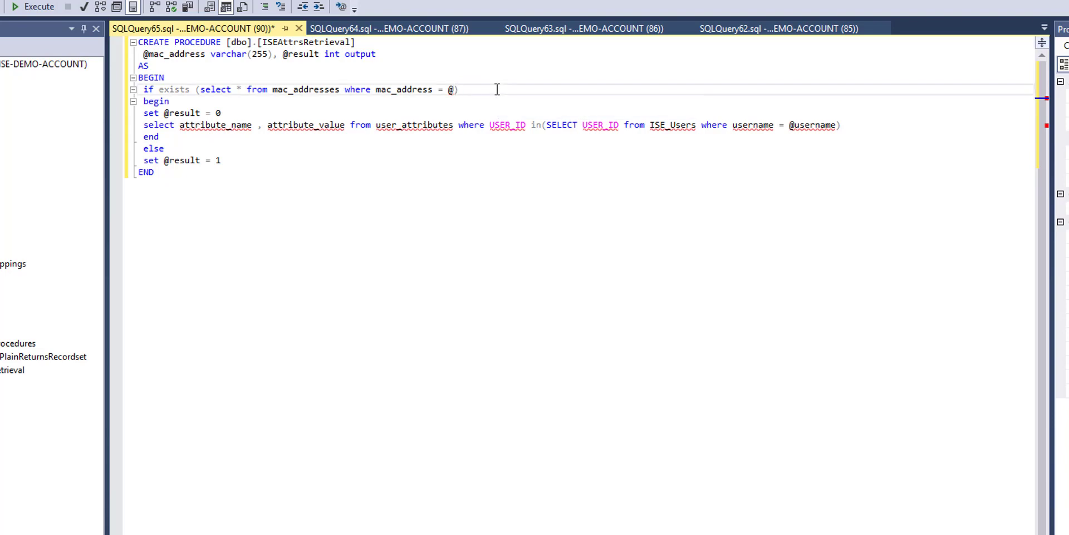
pyautogui.write('mac_address')
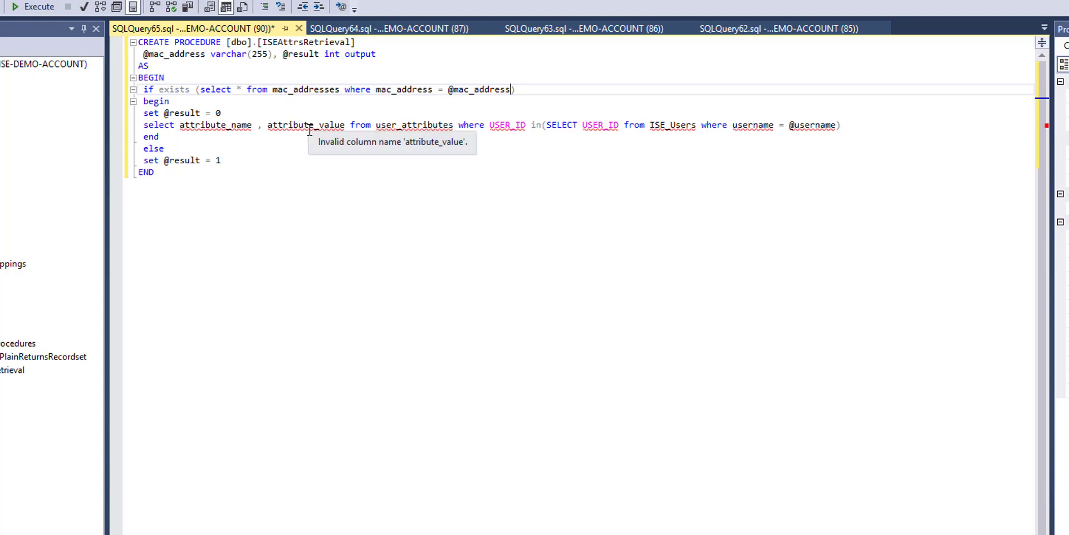
# - Replace the user_attributes table in the attribute_name, attribute_value select statement with Attributes
pyautogui.click(408, 126)
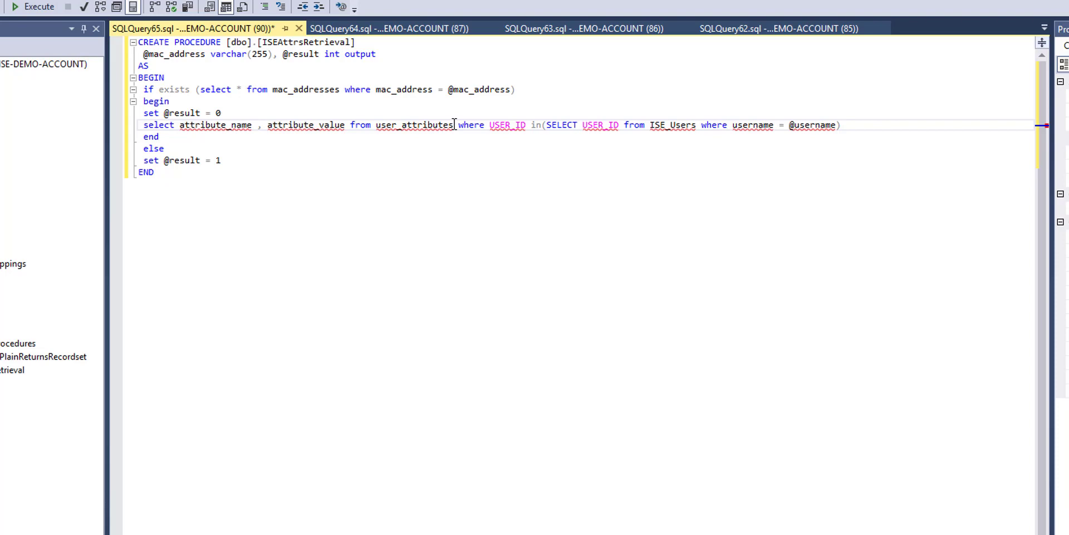
pyautogui.press('BackSpace')
pyautogui.press('BackSpace')
pyautogui.press('BackSpace')
pyautogui.press('BackSpace')
pyautogui.press('BackSpace')
pyautogui.press('BackSpace')
pyautogui.press('BackSpace')
pyautogui.press('BackSpace')
pyautogui.press('BackSpace')
pyautogui.press('BackSpace')
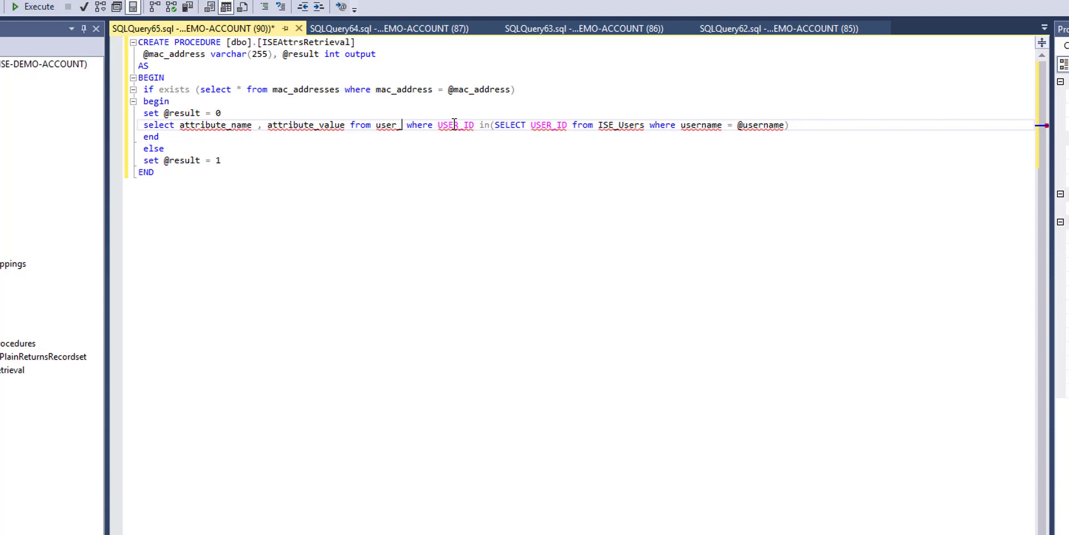
pyautogui.press('BackSpace')
pyautogui.press('BackSpace')
pyautogui.press('BackSpace')
pyautogui.press('BackSpace')
pyautogui.press('BackSpace')
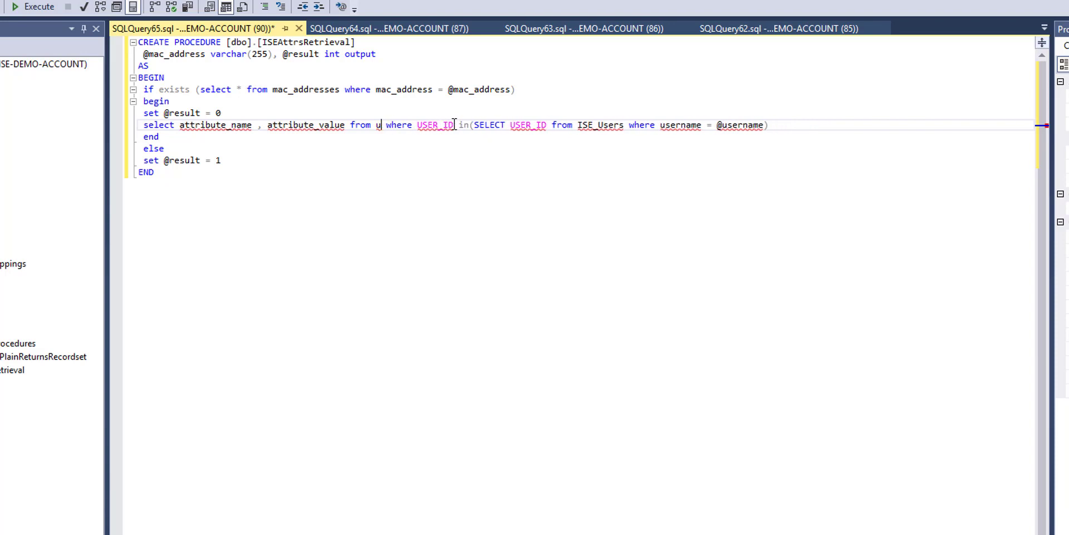
pyautogui.write('Attribut')
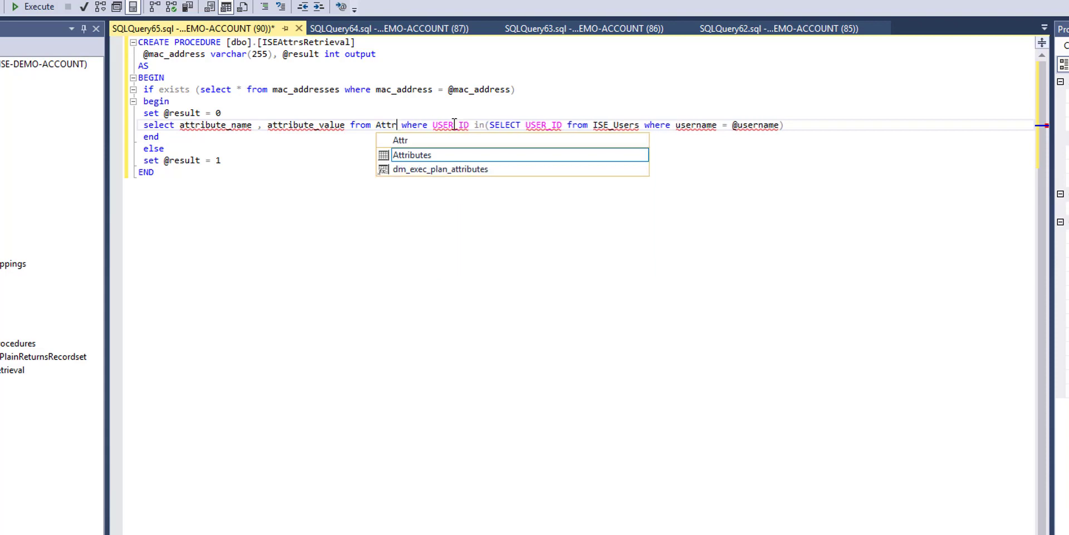
pyautogui.write('es')
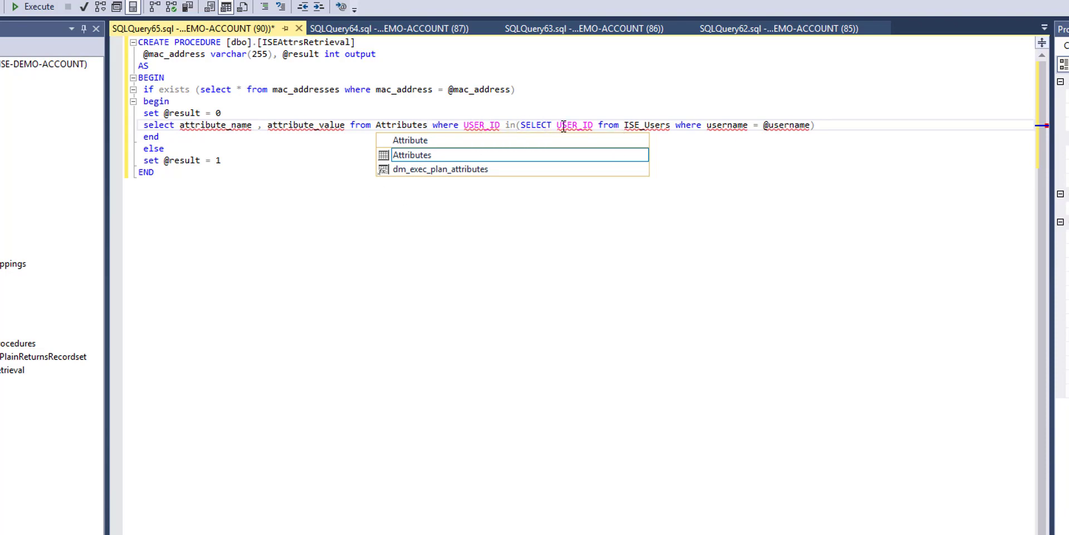
# - Replace the ISE_Users table in the nested USER_ID subquery with mac_addresses
pyautogui.click(667, 124)
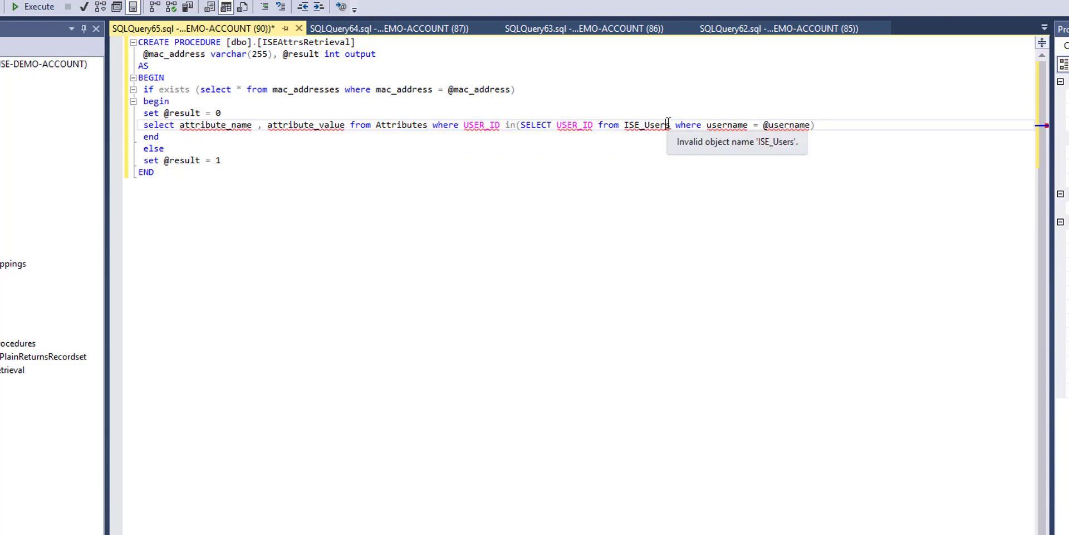
pyautogui.press('BackSpace')
pyautogui.press('BackSpace')
pyautogui.press('BackSpace')
pyautogui.press('BackSpace')
pyautogui.press('BackSpace')
pyautogui.press('BackSpace')
pyautogui.press('BackSpace')
pyautogui.press('BackSpace')
pyautogui.press('BackSpace')
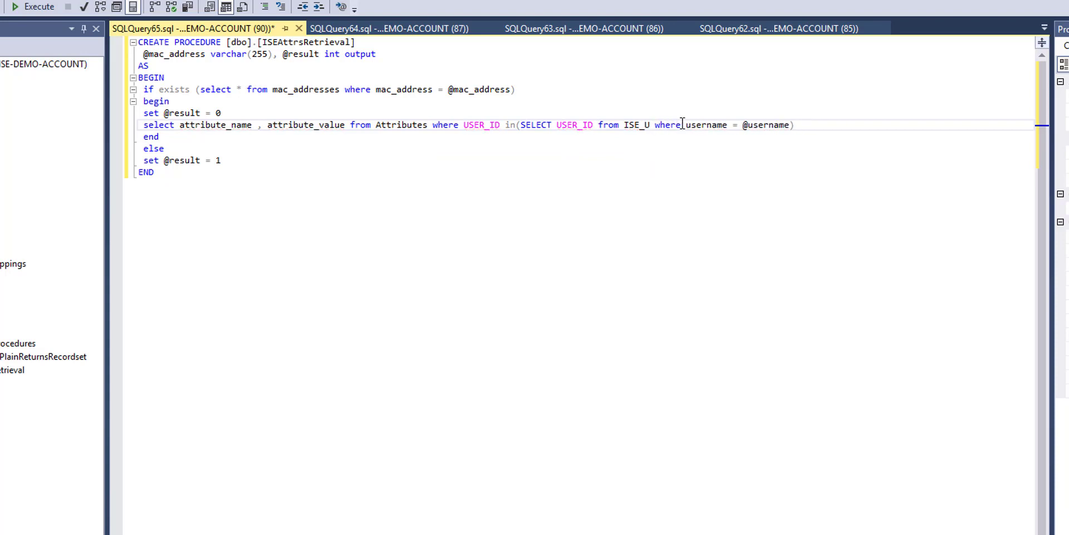
pyautogui.write('mac_addre')
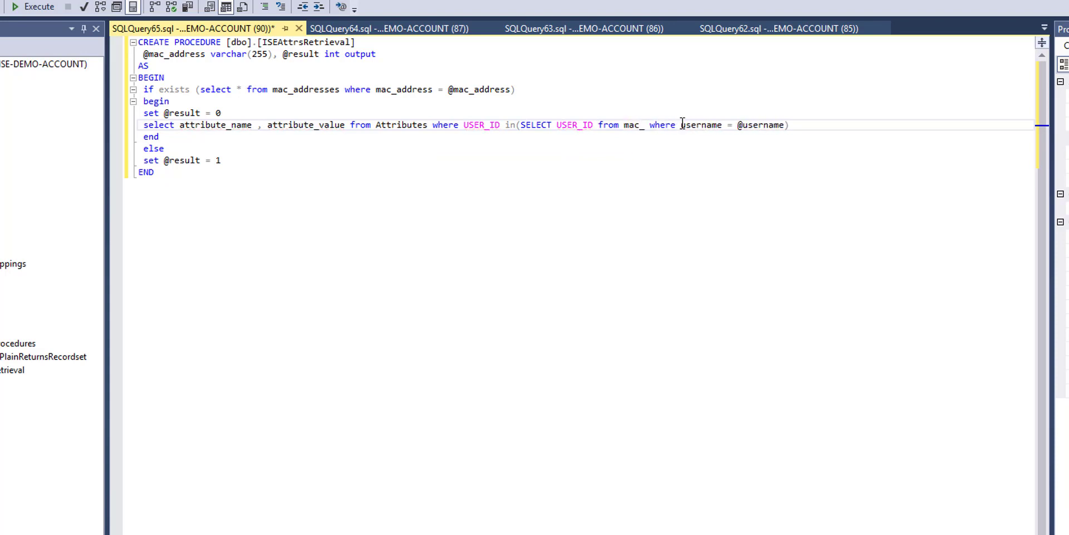
pyautogui.write('sses')
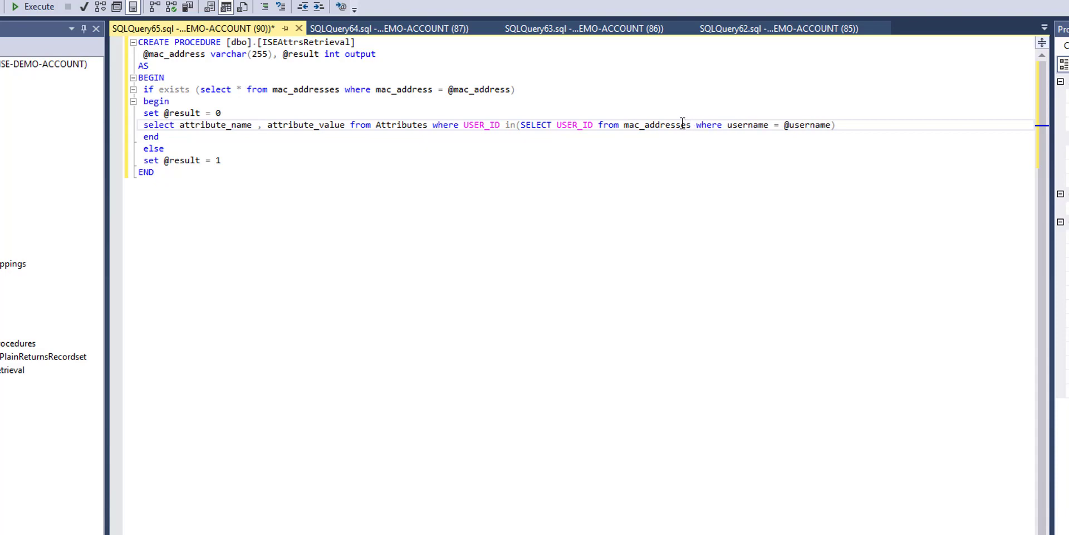
pyautogui.doubleClick(766, 128)
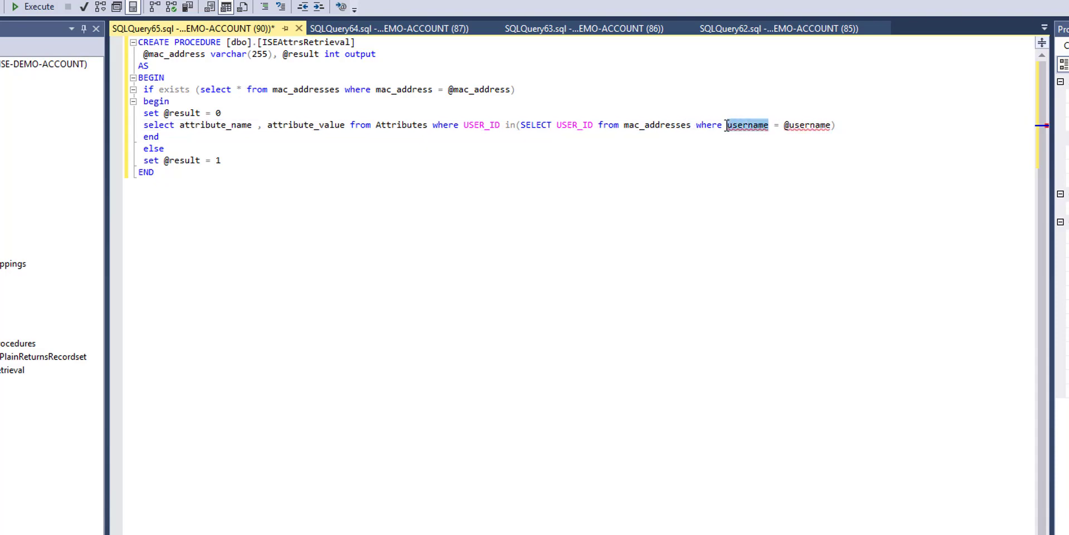
pyautogui.write('mac_address')
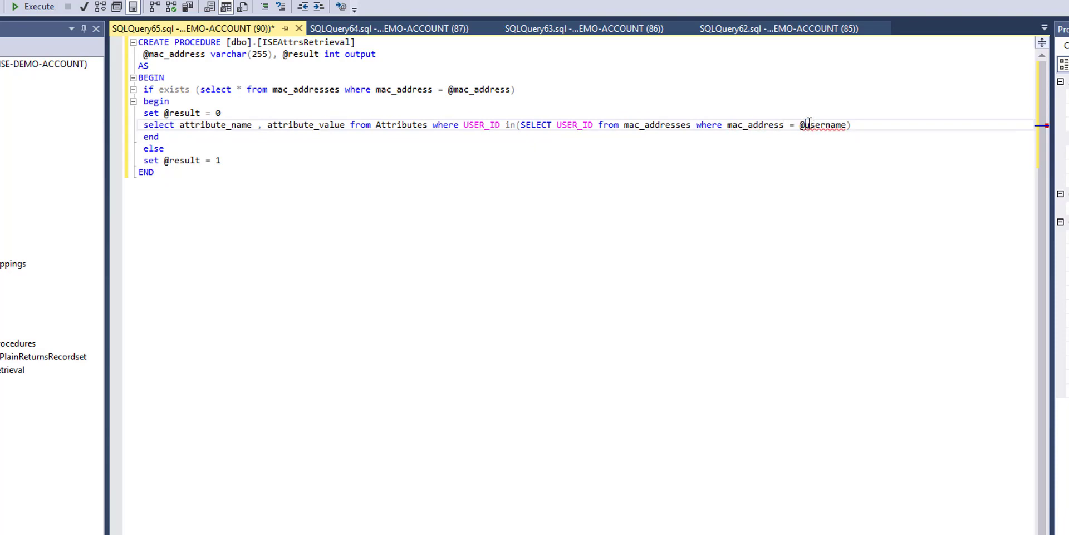
pyautogui.doubleClick(809, 123)
pyautogui.write('mac_address')
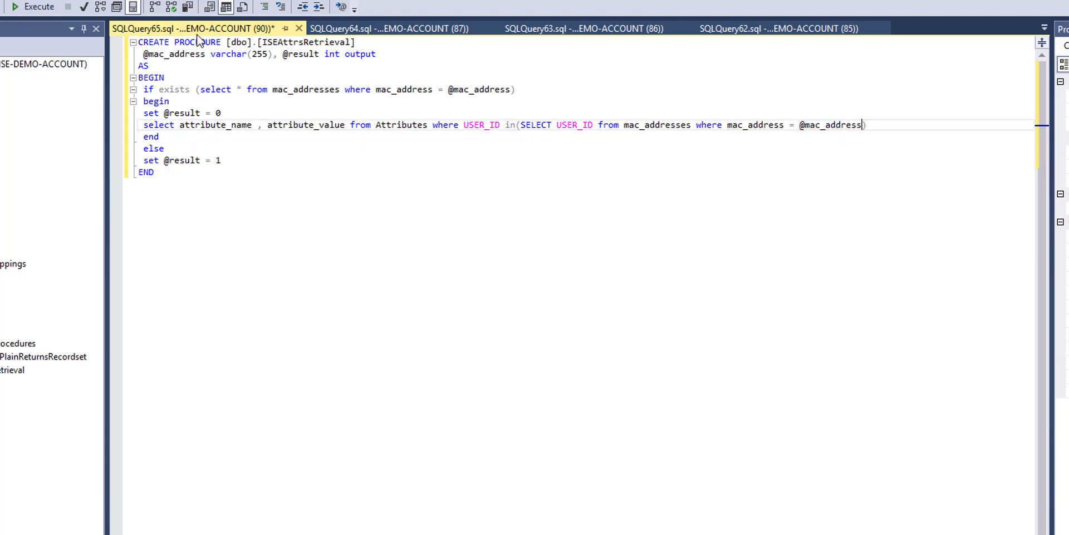
# - Execute the script to create the ISEAttrsRetrieval procedure and save the query as ISEAttrsRetrieval3 in Documents
pyautogui.click(29, 8)
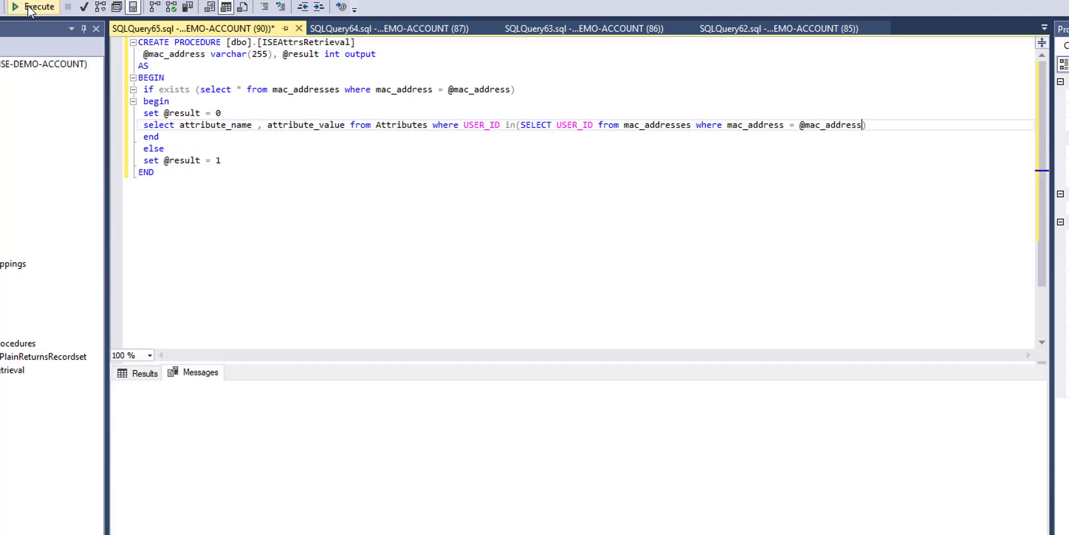
pyautogui.rightClick(206, 31)
pyautogui.click(242, 38)
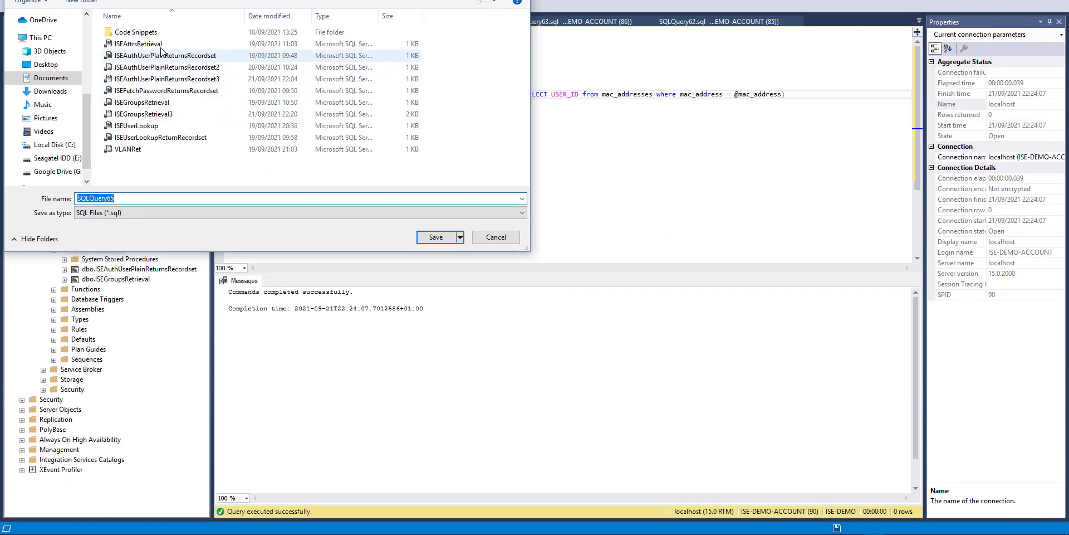
pyautogui.click(138, 43)
pyautogui.doubleClick(149, 197)
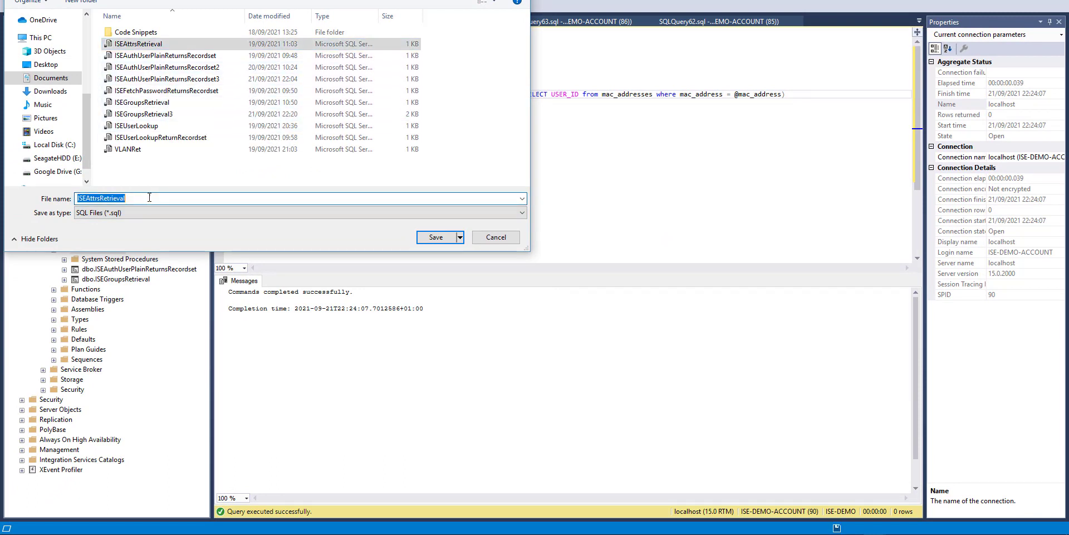
pyautogui.click(149, 197)
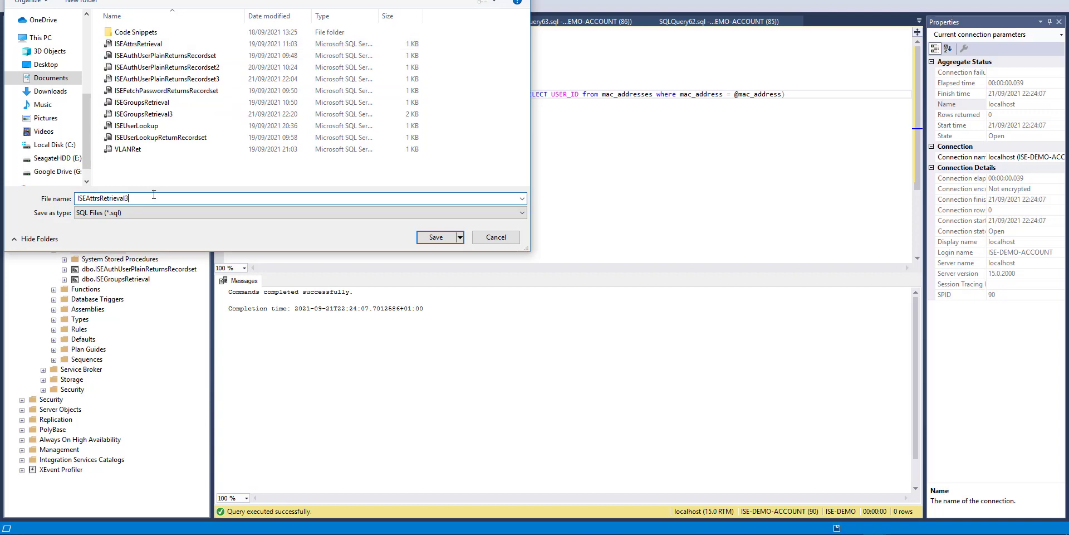
pyautogui.click(445, 239)
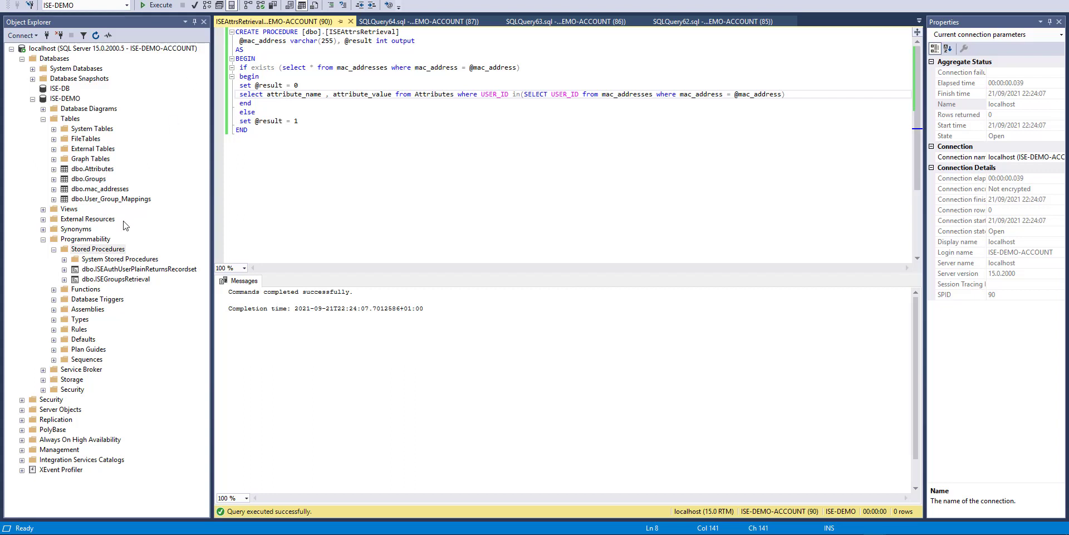
# - Refresh the list of stored procedures in the ISE-DEMO database
pyautogui.click(97, 248)
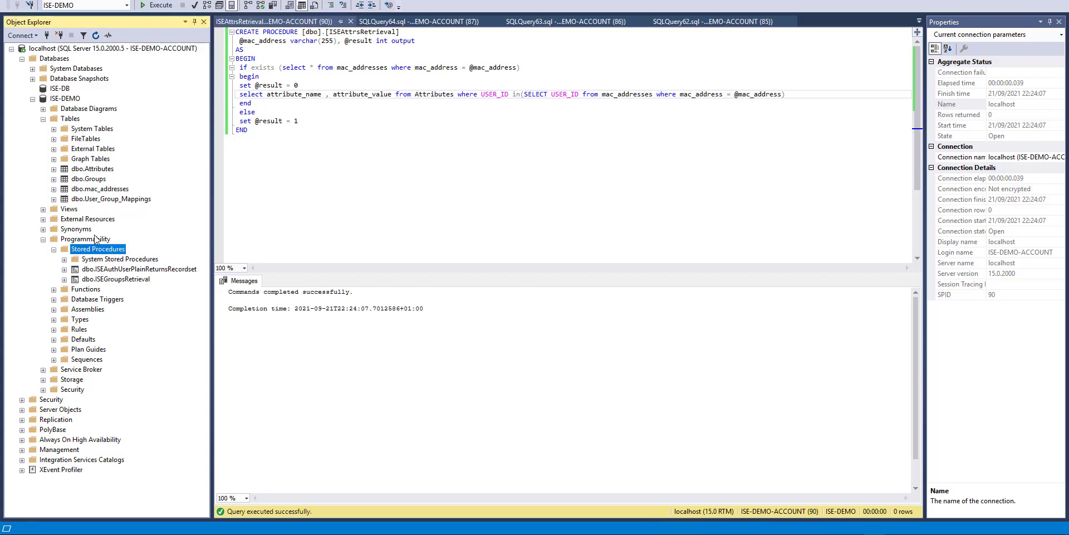
pyautogui.click(96, 35)
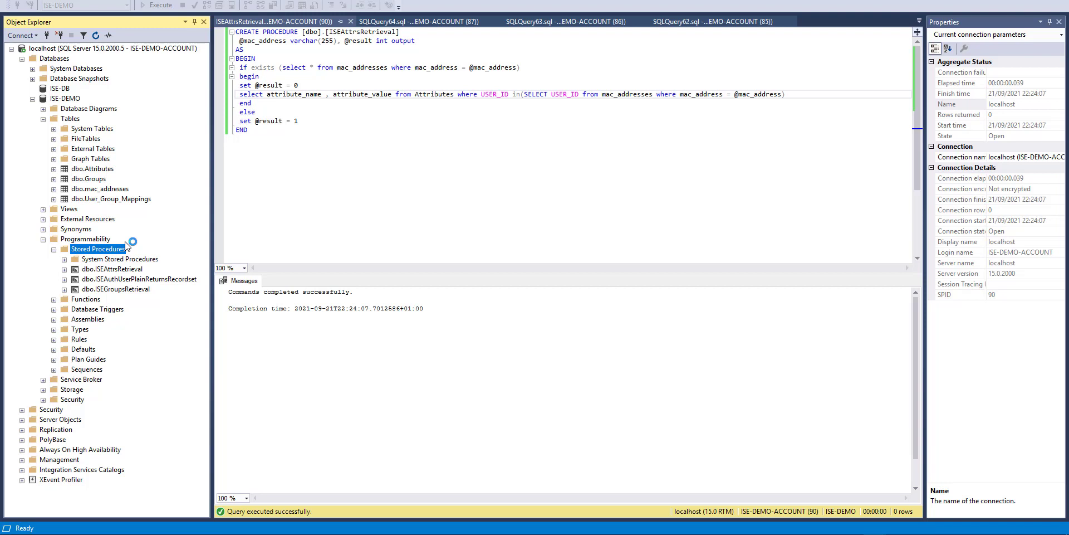
pyautogui.rightClick(128, 273)
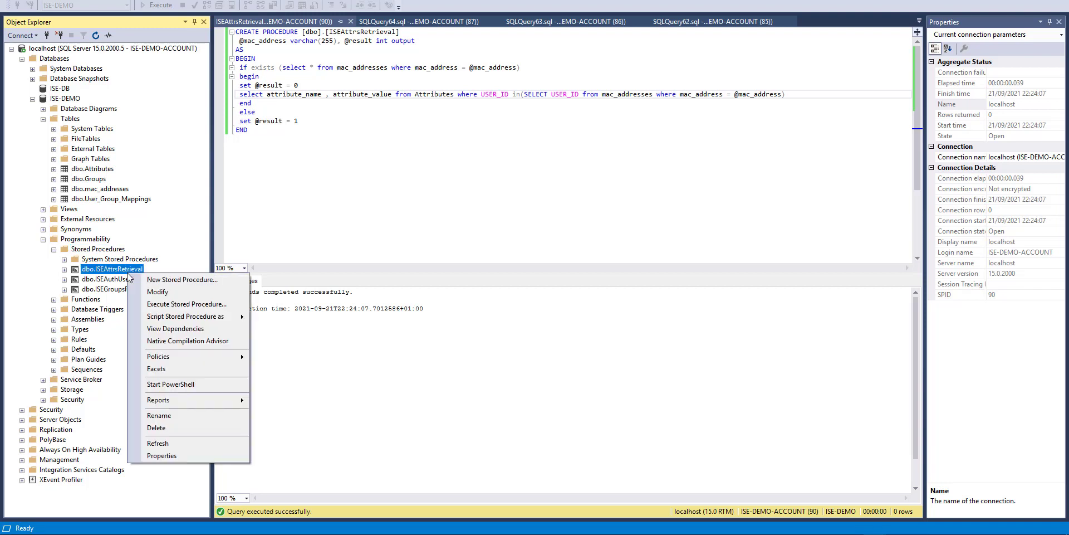
pyautogui.click(169, 304)
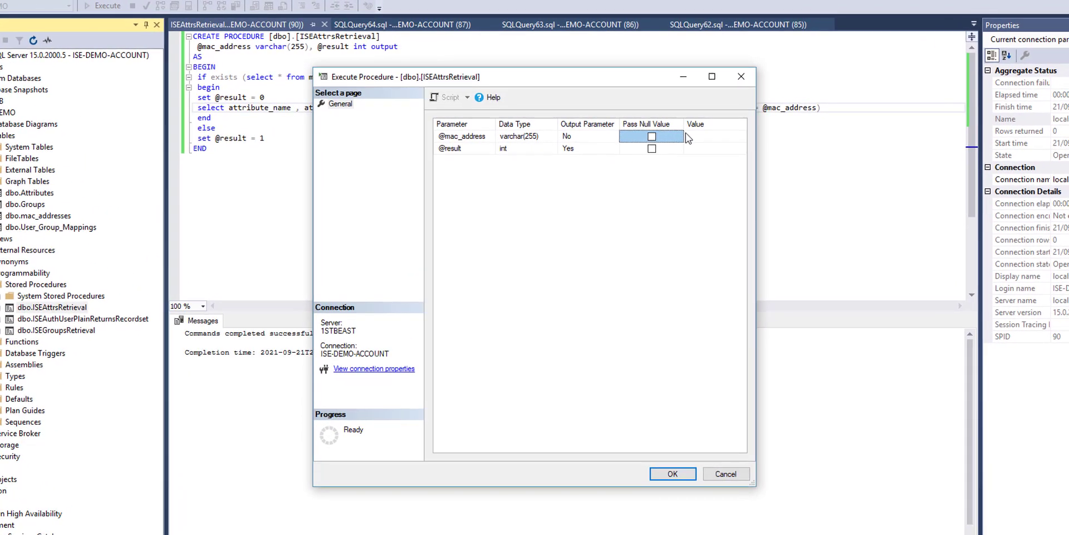
pyautogui.click(682, 118)
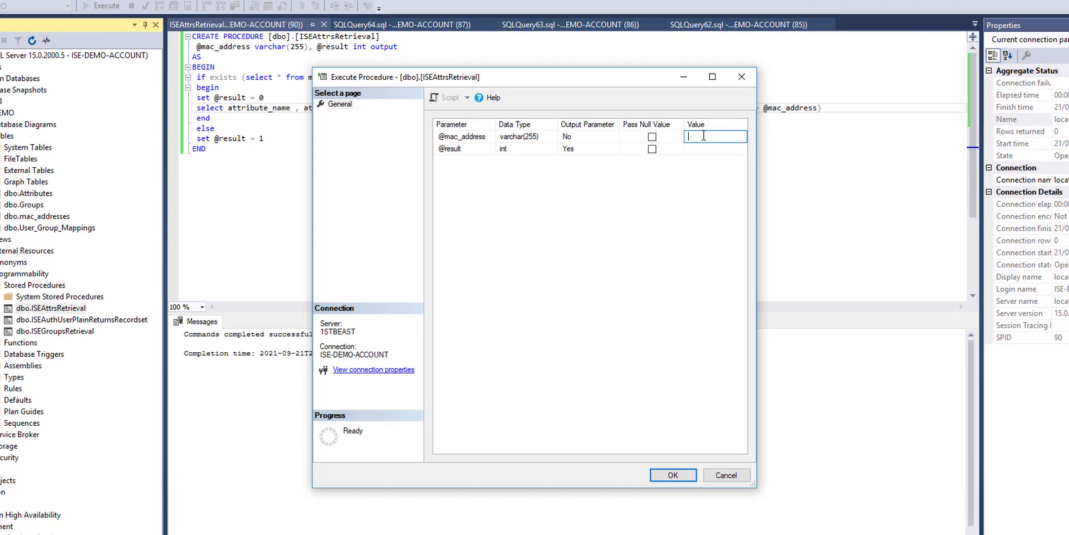
pyautogui.write('mac_address')
pyautogui.hotkey('ctrl', 'z')
# - Close the invalid-address test query SQLQuery64 and copy the MAC address 48:0f:cf:dc:cb:90 from SQLQuery63
pyautogui.click(346, 25)
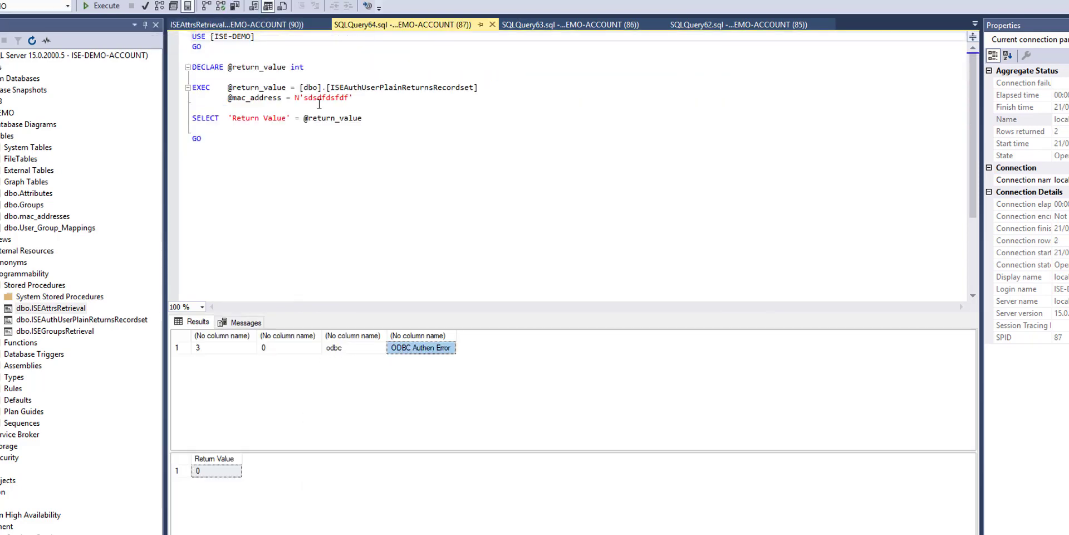
pyautogui.click(518, 25)
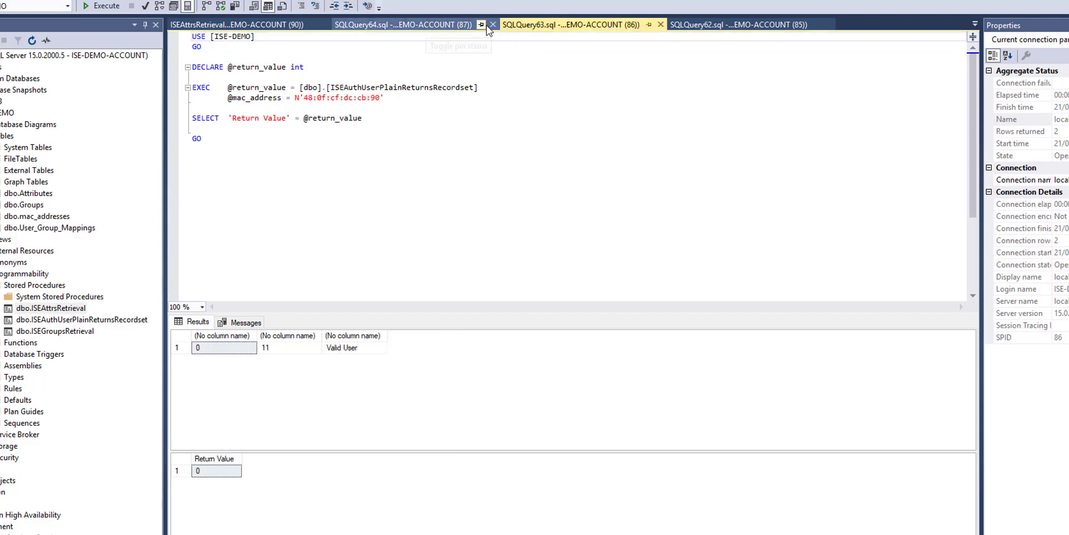
pyautogui.click(492, 25)
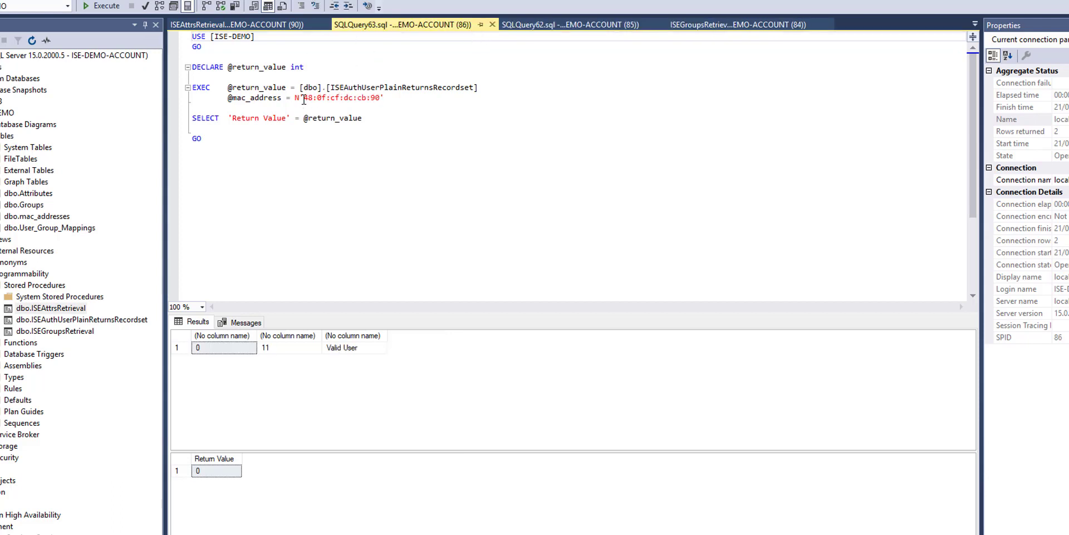
pyautogui.moveTo(303, 98); pyautogui.dragTo(381, 98)
pyautogui.hotkey('ctrl', 'c')
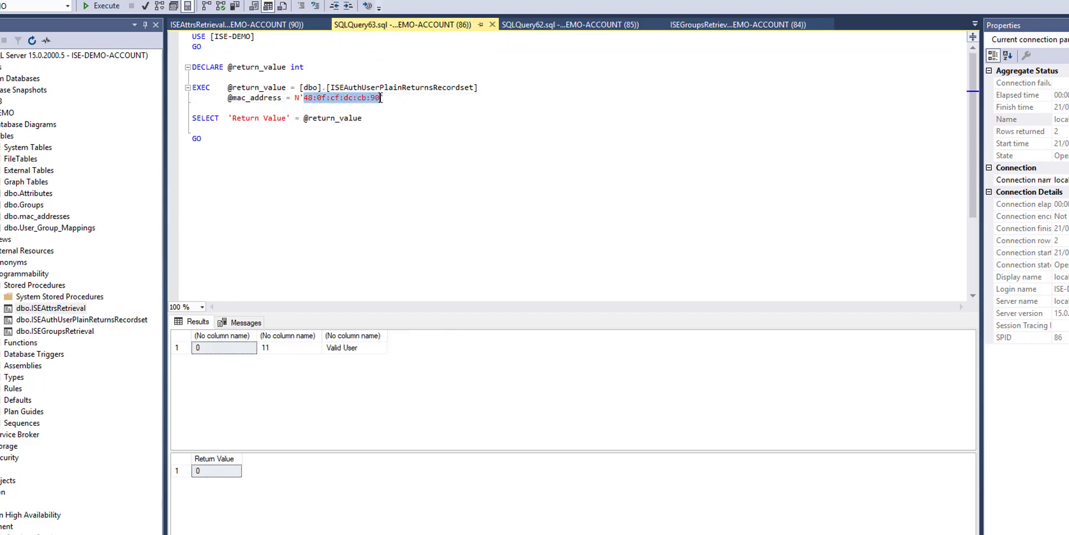
pyautogui.click(215, 25)
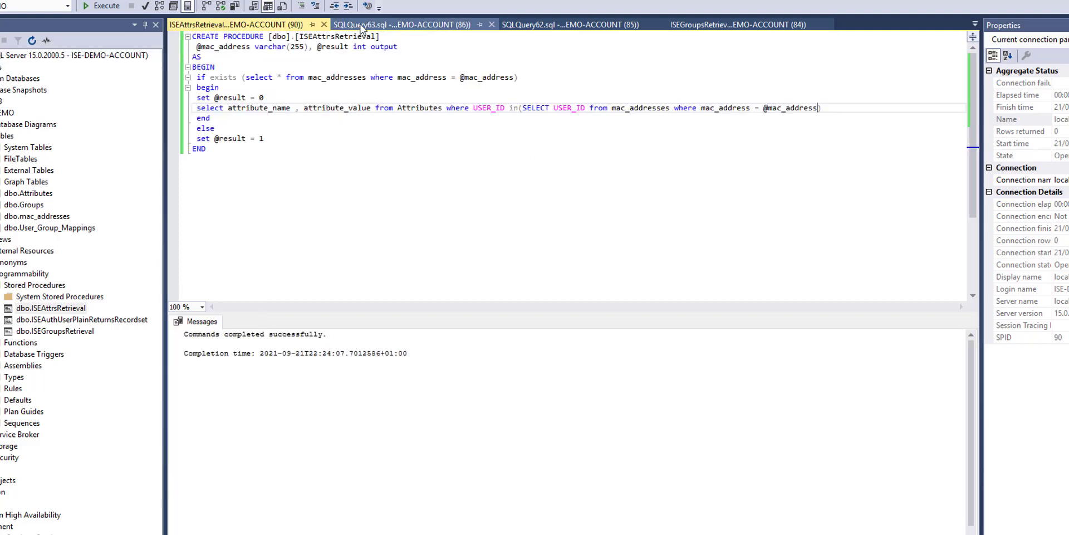
pyautogui.rightClick(65, 311)
pyautogui.click(142, 348)
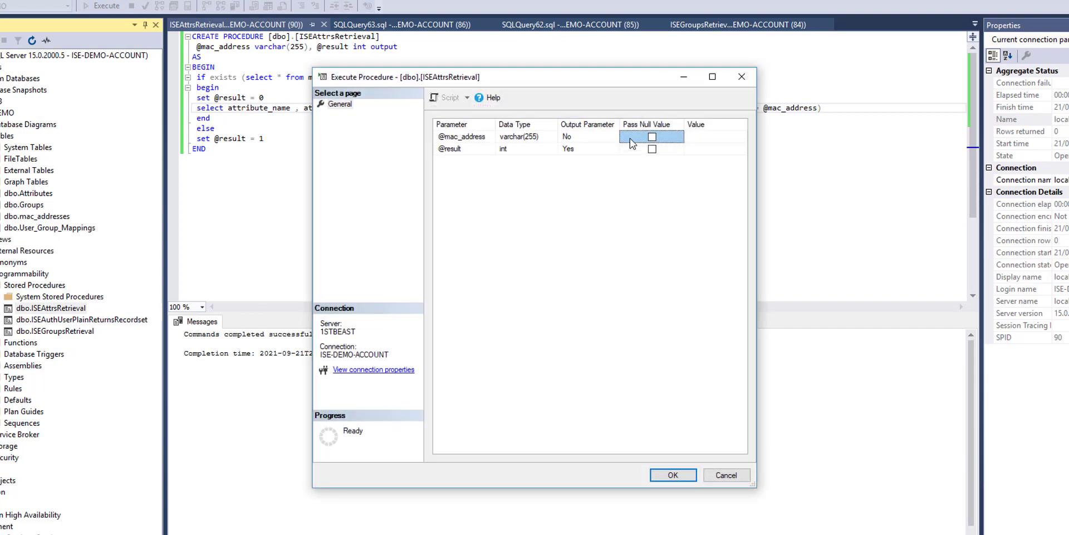
pyautogui.click(690, 137)
pyautogui.hotkey('ctrl', 'v')
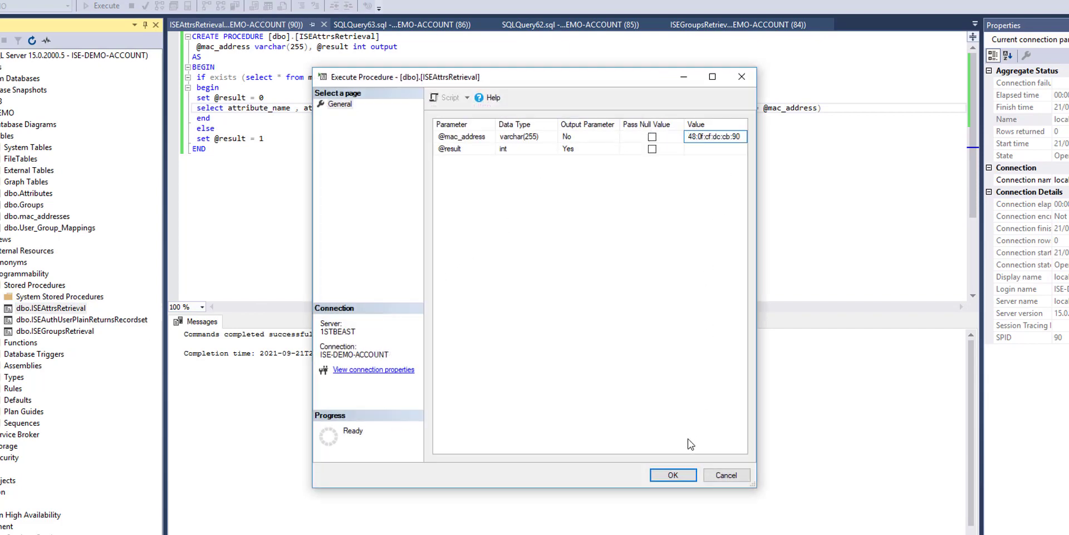
pyautogui.click(686, 473)
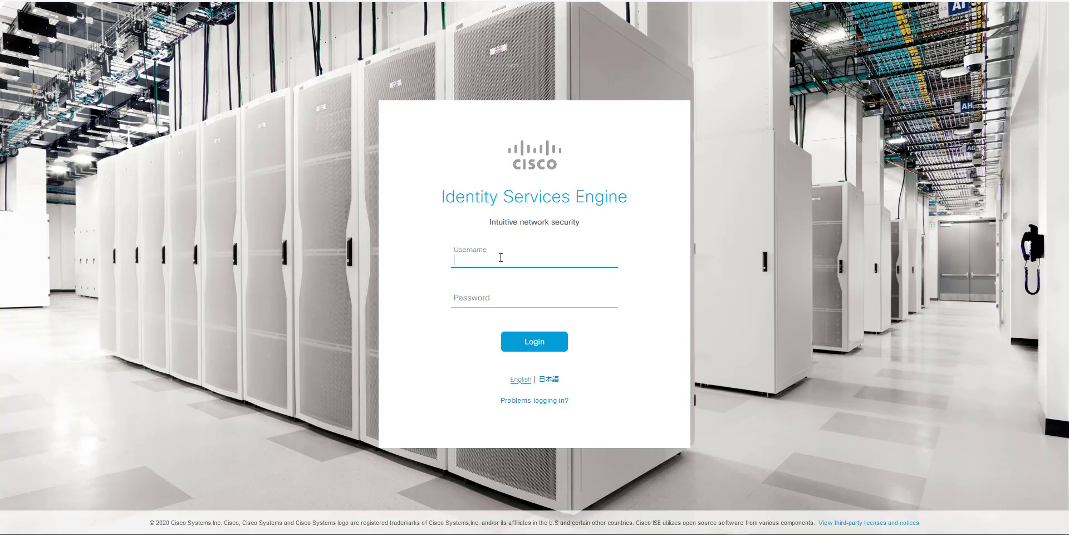
# - Log in to Cisco Identity Services Engine with the administrator username and the account password
pyautogui.write('dmin')
pyautogui.press('Tab')
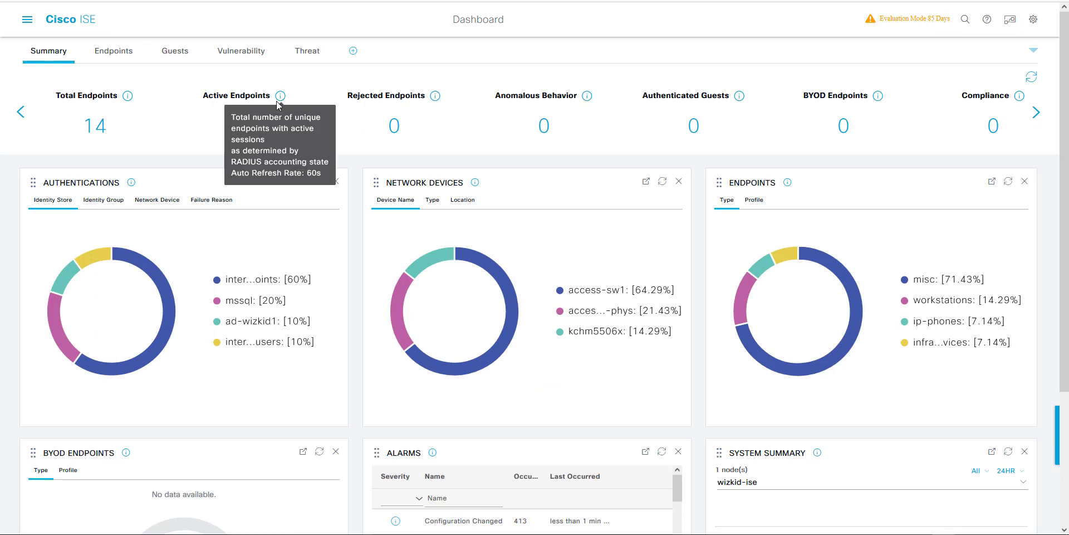
# - Add a new ODBC source under the external identity sources and name it ODBC-DEMOP
pyautogui.click(26, 26)
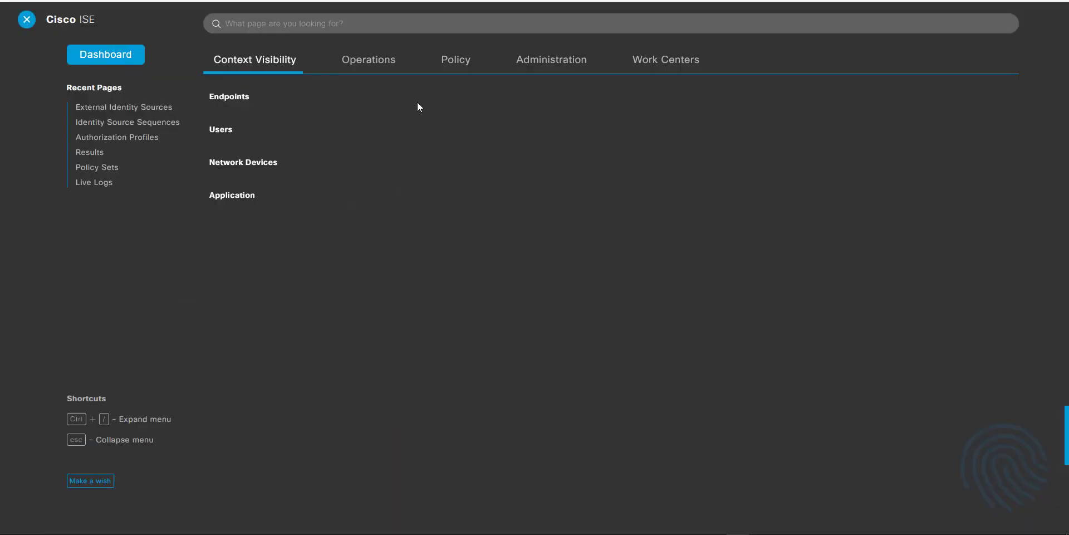
pyautogui.click(551, 61)
pyautogui.click(279, 340)
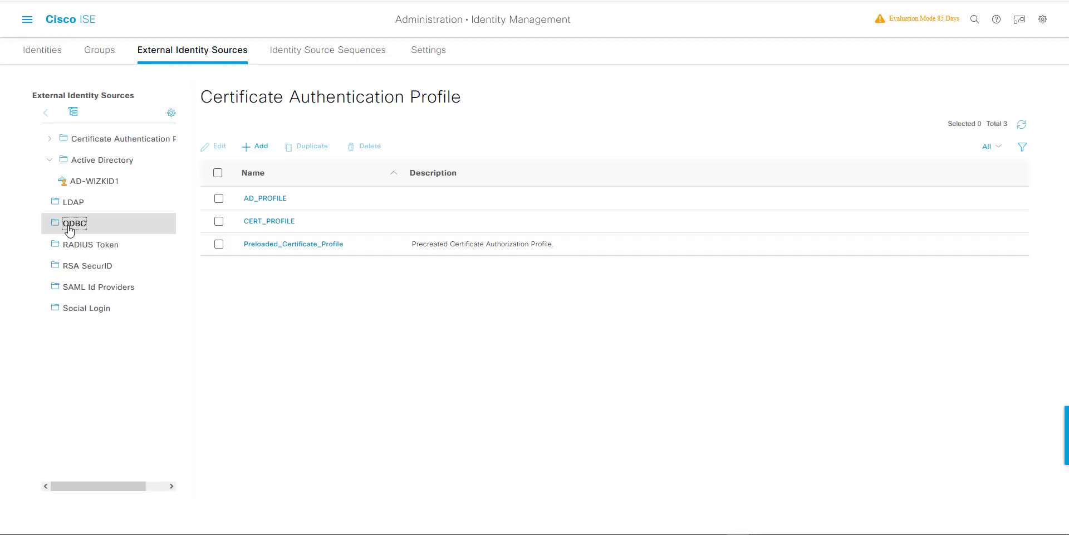
pyautogui.click(77, 226)
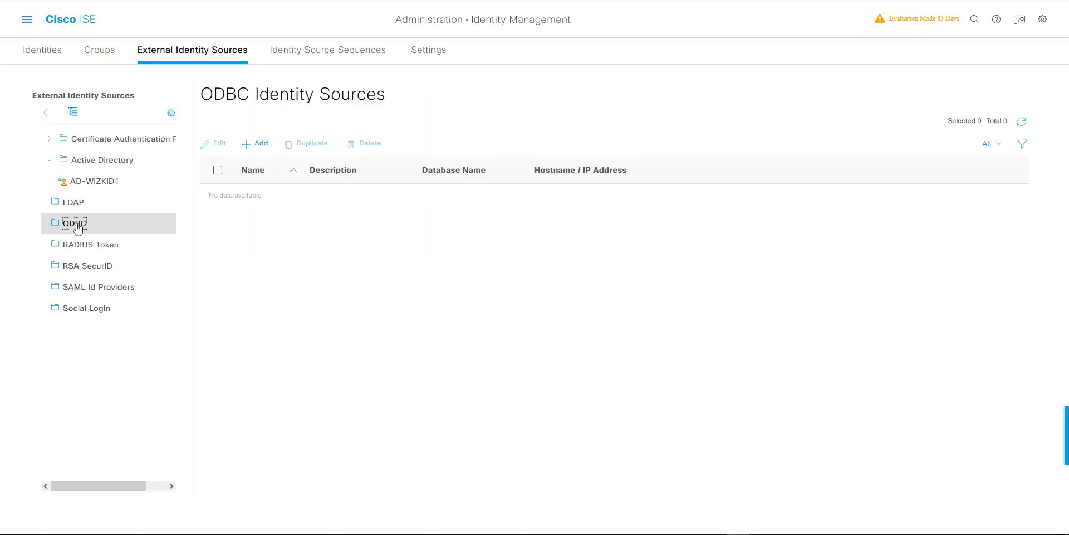
pyautogui.click(256, 148)
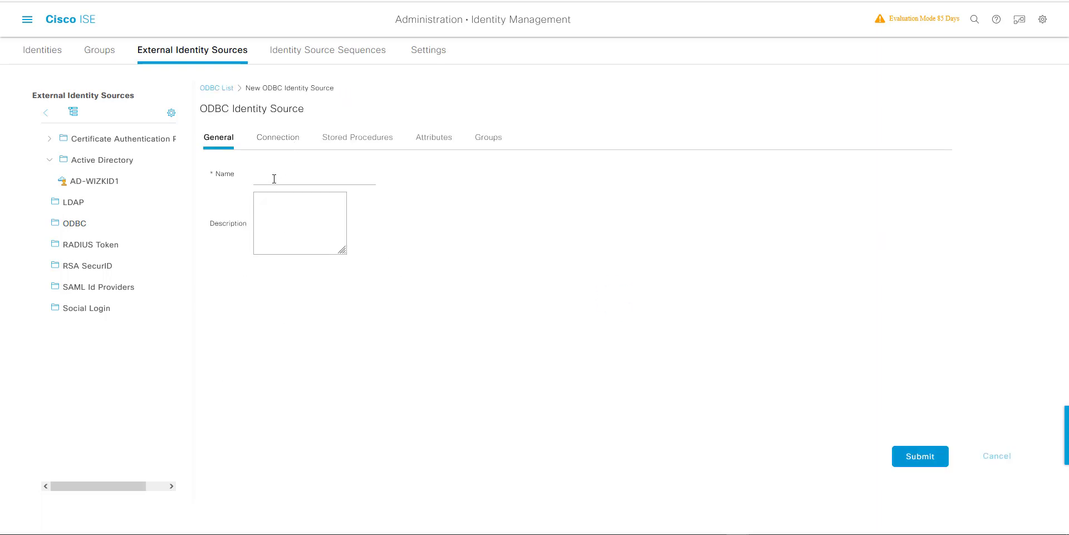
pyautogui.click(274, 179)
pyautogui.write('ODBC-DEMOP')
# - Set the ODBC connection's hostname to mssql.networkwizkid.com and its database name to ISE-DEMO
pyautogui.click(278, 137)
pyautogui.click(294, 191)
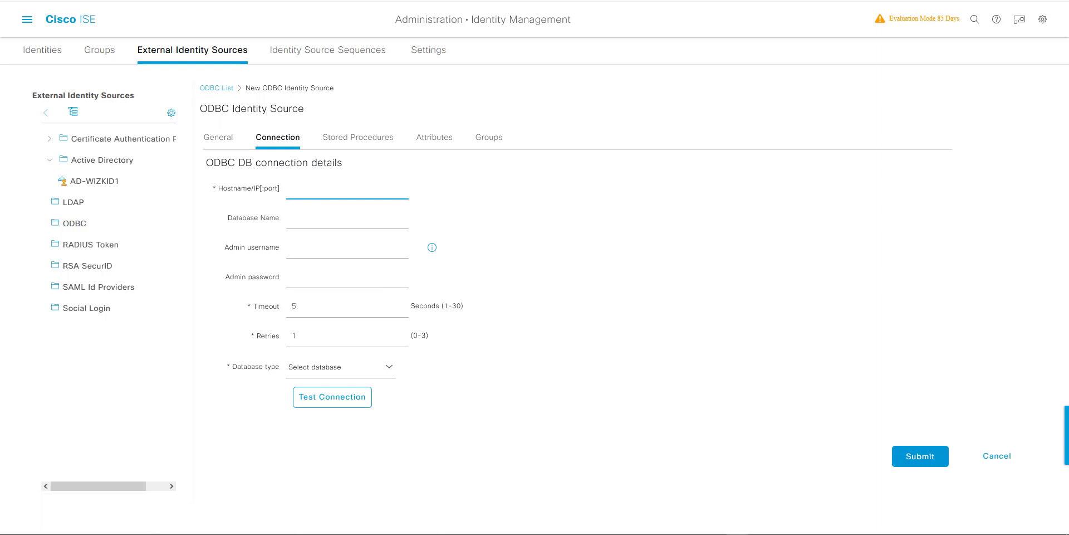
pyautogui.click(358, 202)
pyautogui.click(357, 198)
pyautogui.write('mssql.networkwizkid.com')
pyautogui.click(348, 220)
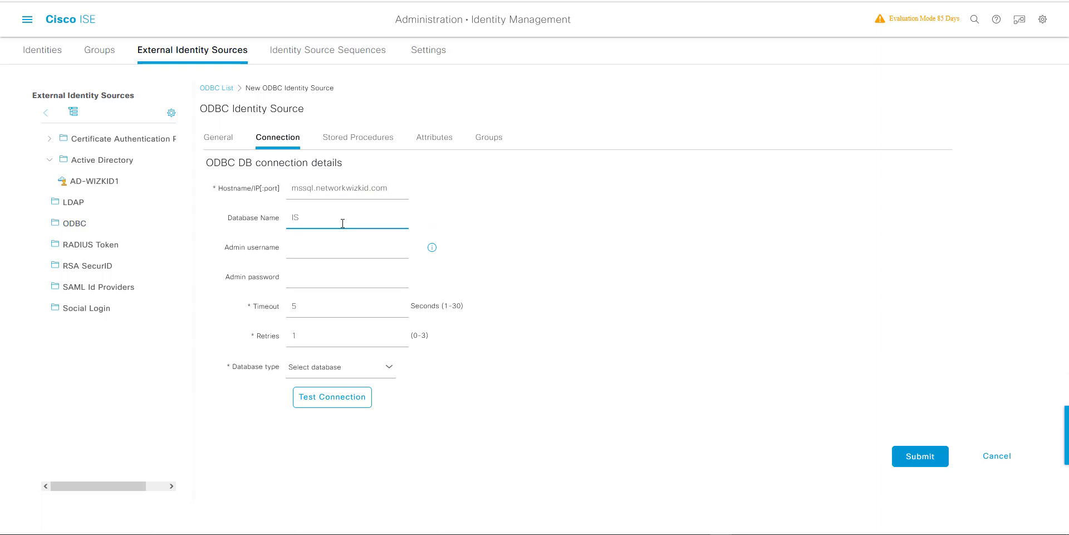
pyautogui.write('ISE-DEMO')
# - Check the login name in SQL Server Management Studio, then enter ISE-DEMO-ACCOUNT as the ODBC connection's admin username and fill in the admin password
pyautogui.click(332, 246)
pyautogui.click(847, 531)
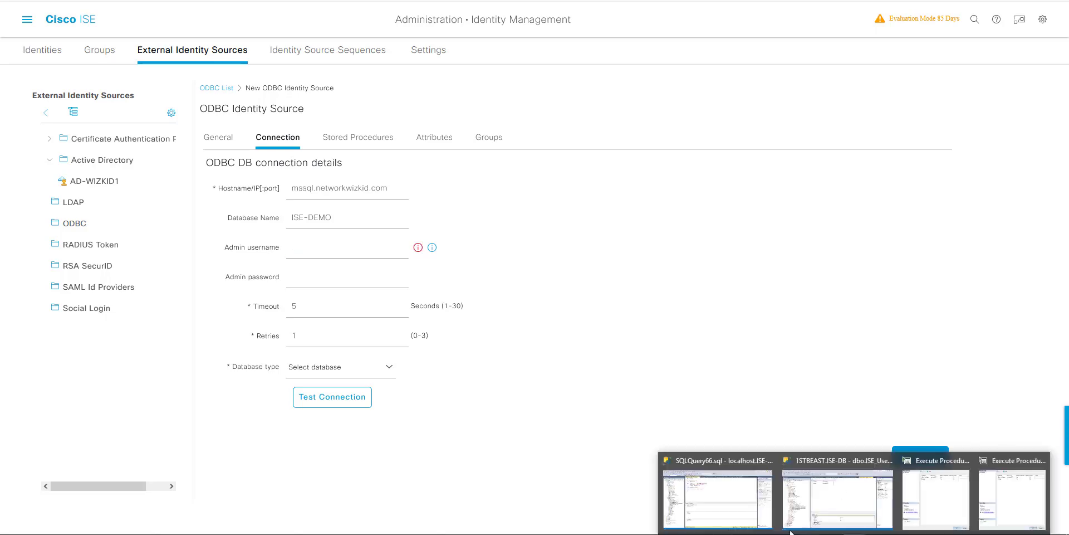
pyautogui.click(718, 504)
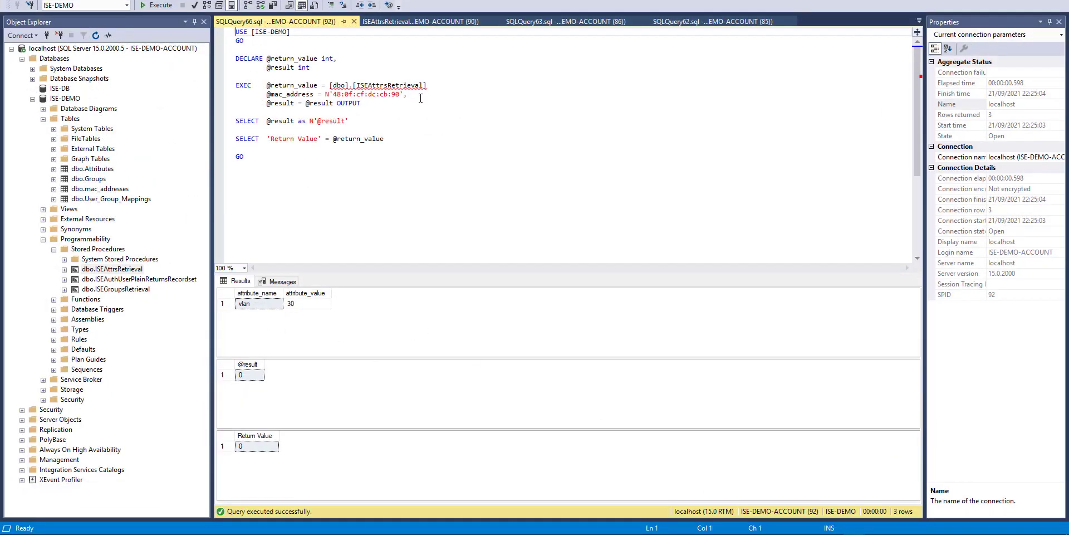
pyautogui.click(66, 99)
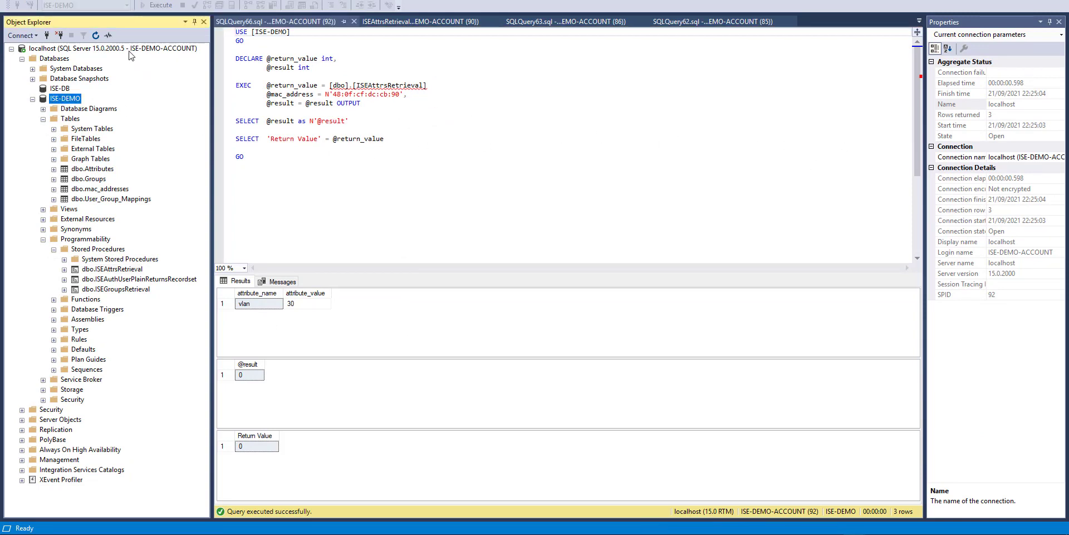
pyautogui.click(160, 50)
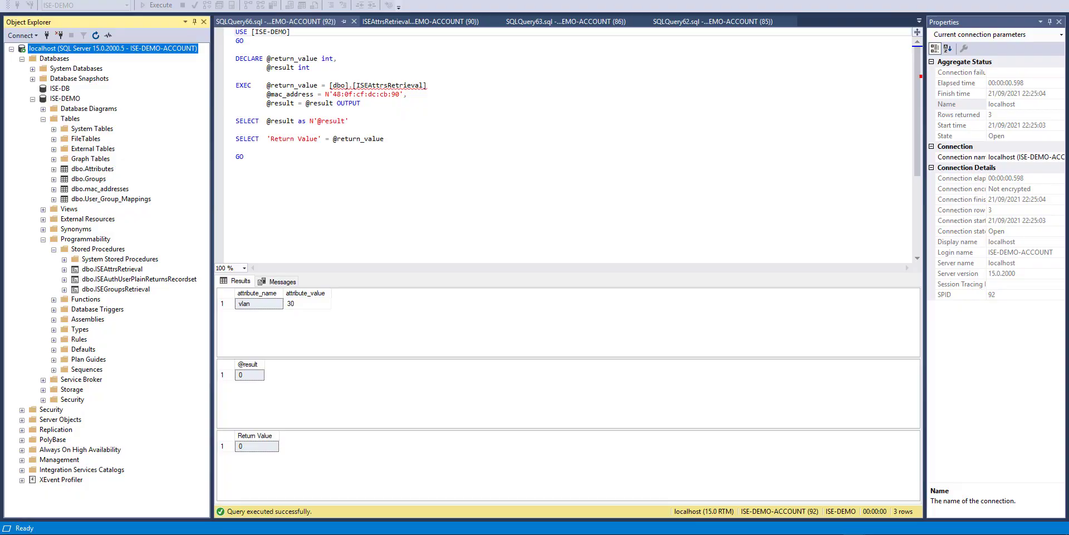
pyautogui.click(355, 239)
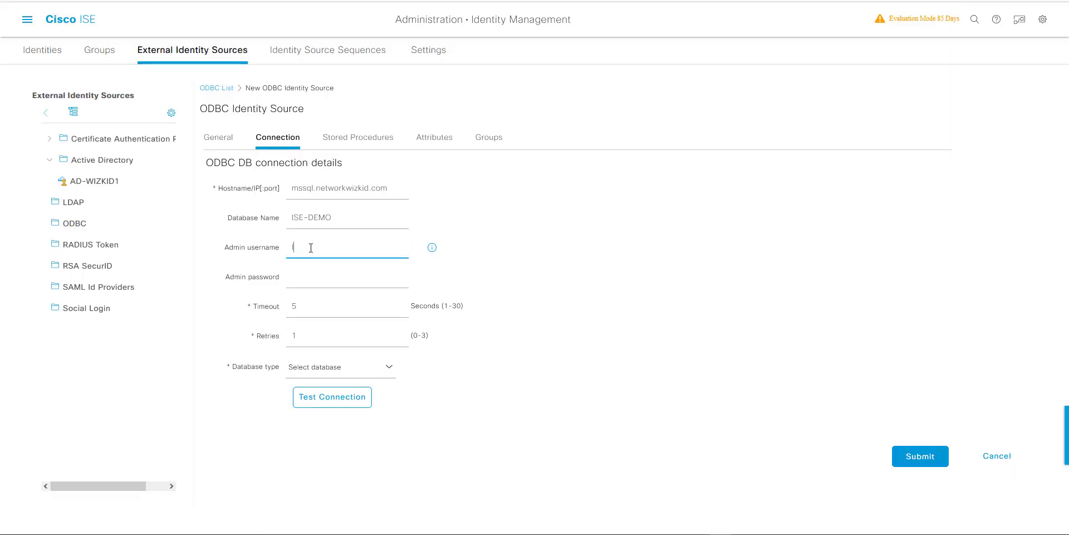
pyautogui.write('ISE-DEMO-ACCOUNT')
pyautogui.click(317, 287)
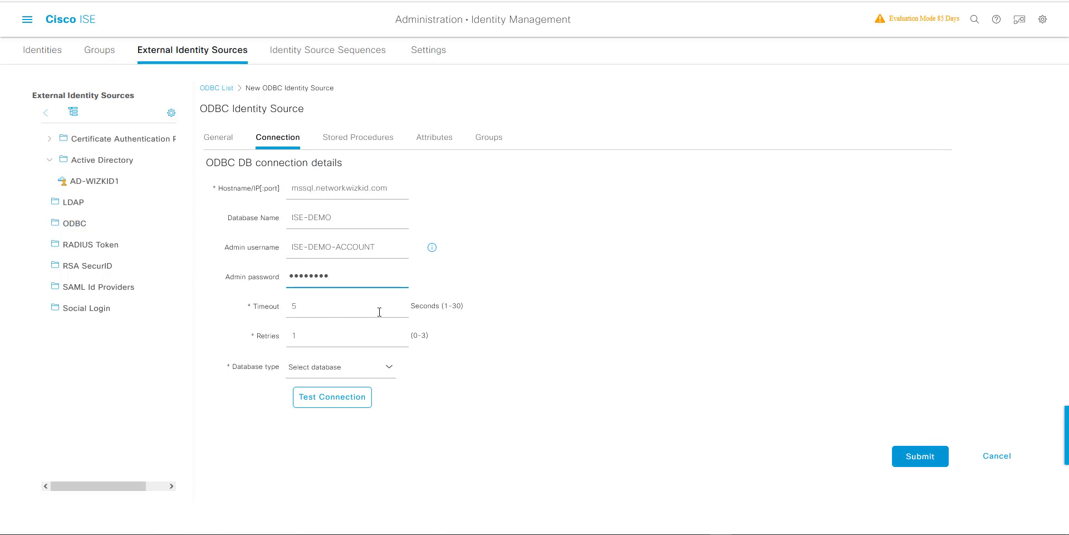
# - Set the database type to Microsoft SQL Server, then test the ODBC connection and review the stored procedure statuses
pyautogui.click(328, 366)
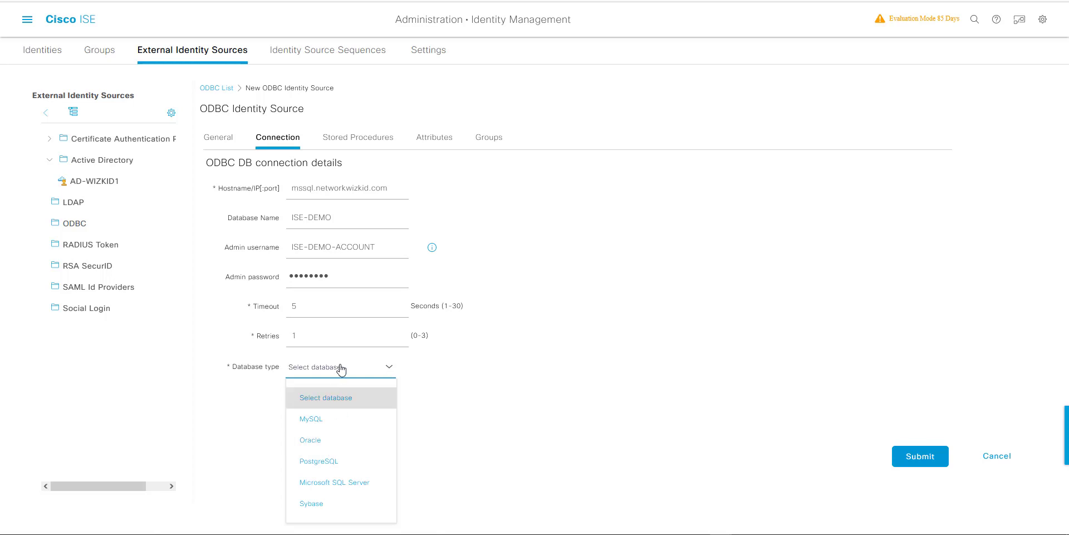
pyautogui.click(340, 490)
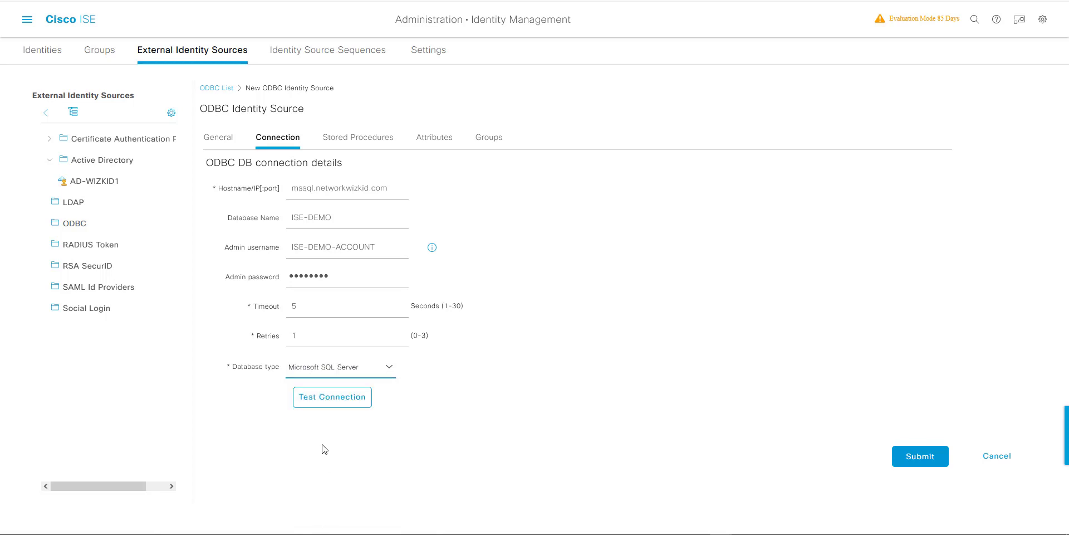
pyautogui.click(329, 398)
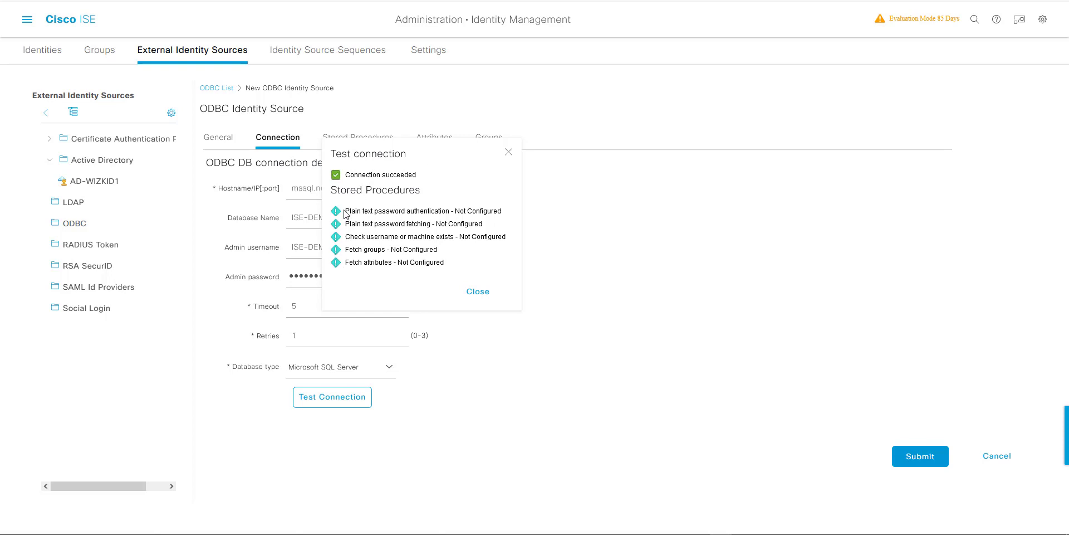
pyautogui.moveTo(344, 212); pyautogui.dragTo(452, 269)
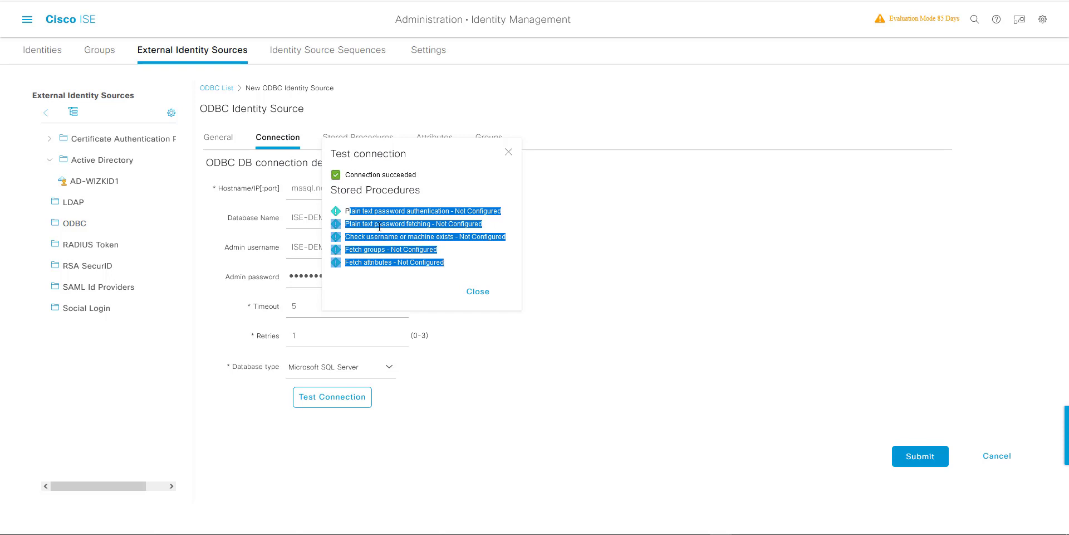
pyautogui.click(479, 291)
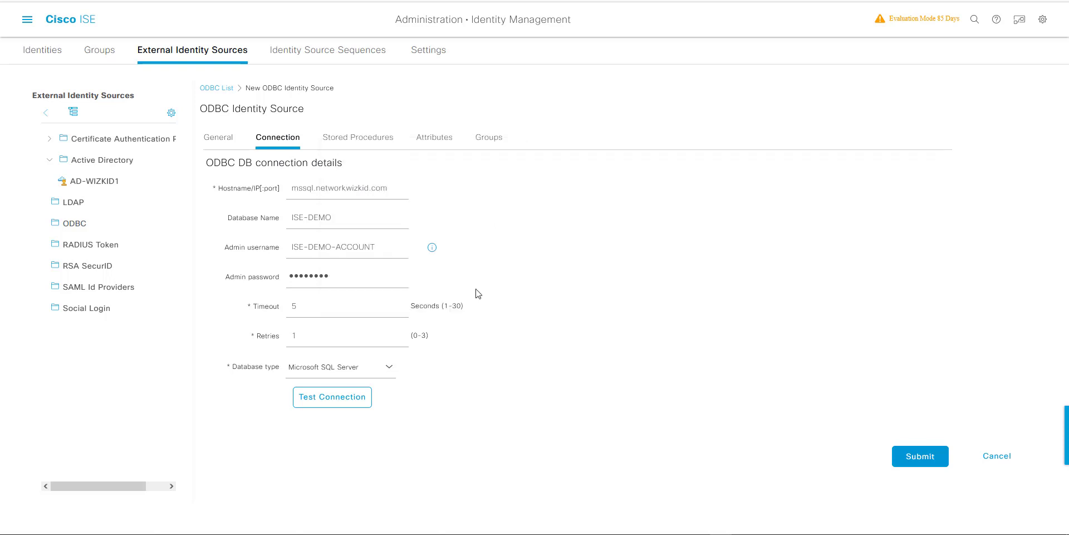
# - Set the MAC address search format to xx:xx:xx:xx:xx:xx in the ODBC source's stored procedure settings
pyautogui.click(359, 146)
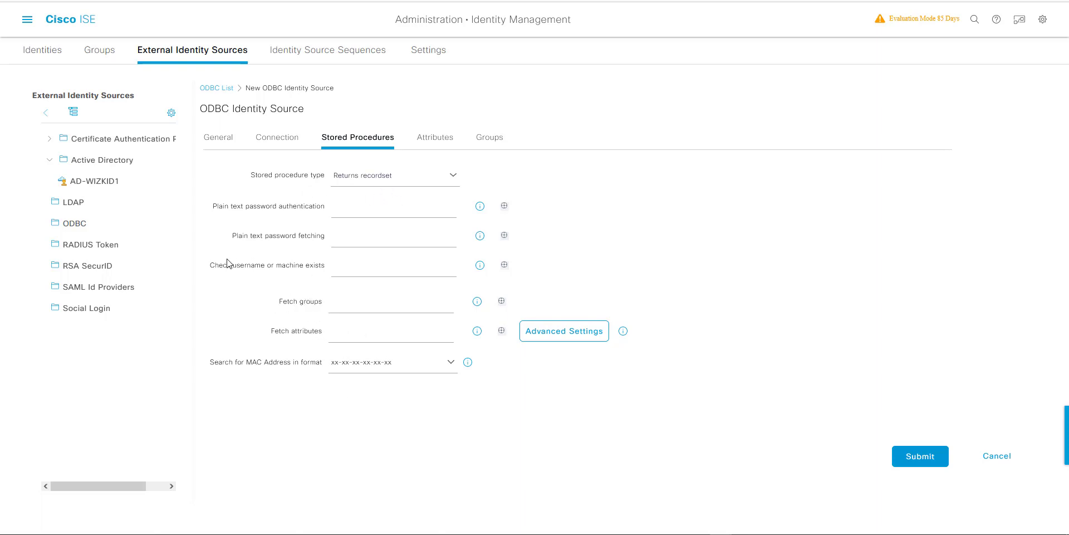
pyautogui.moveTo(222, 266); pyautogui.dragTo(320, 268)
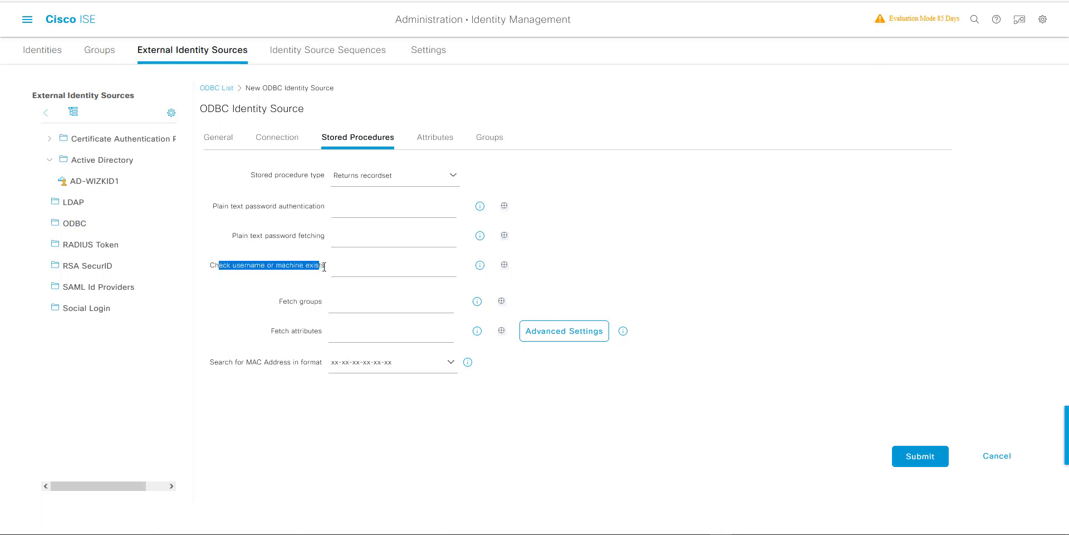
pyautogui.moveTo(282, 301); pyautogui.dragTo(329, 304)
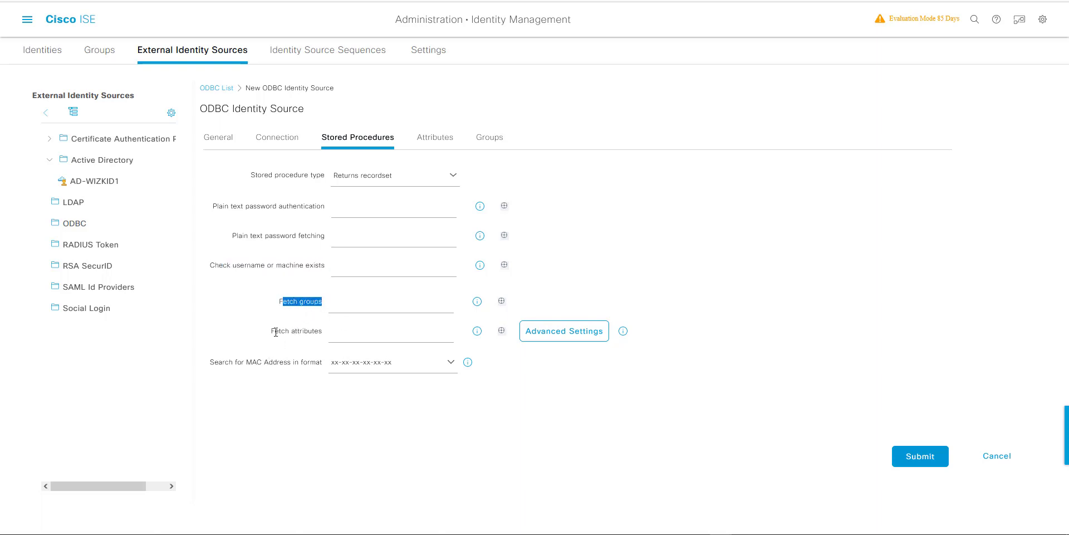
pyautogui.moveTo(275, 332); pyautogui.dragTo(339, 321)
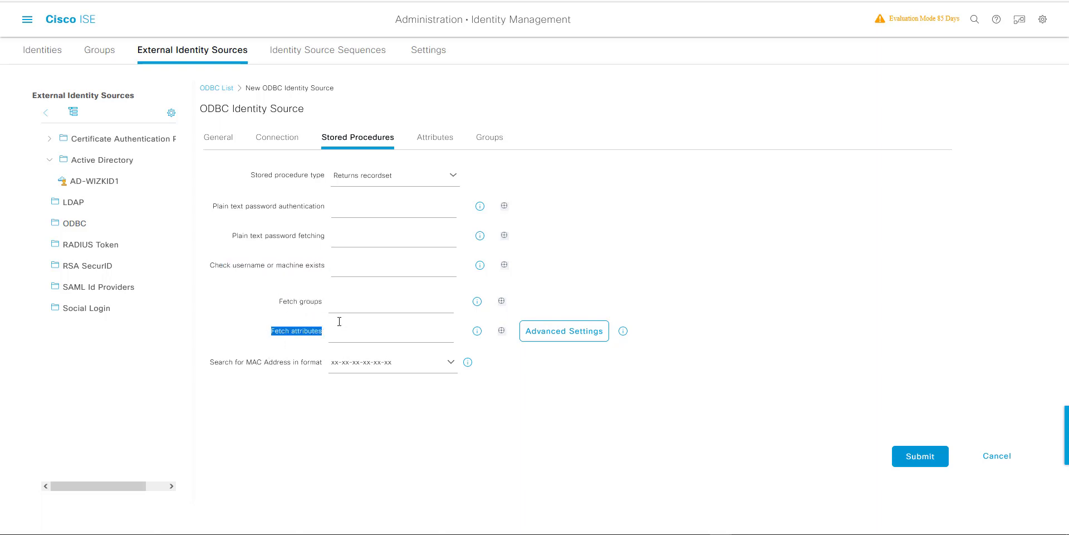
pyautogui.click(427, 368)
pyautogui.click(418, 422)
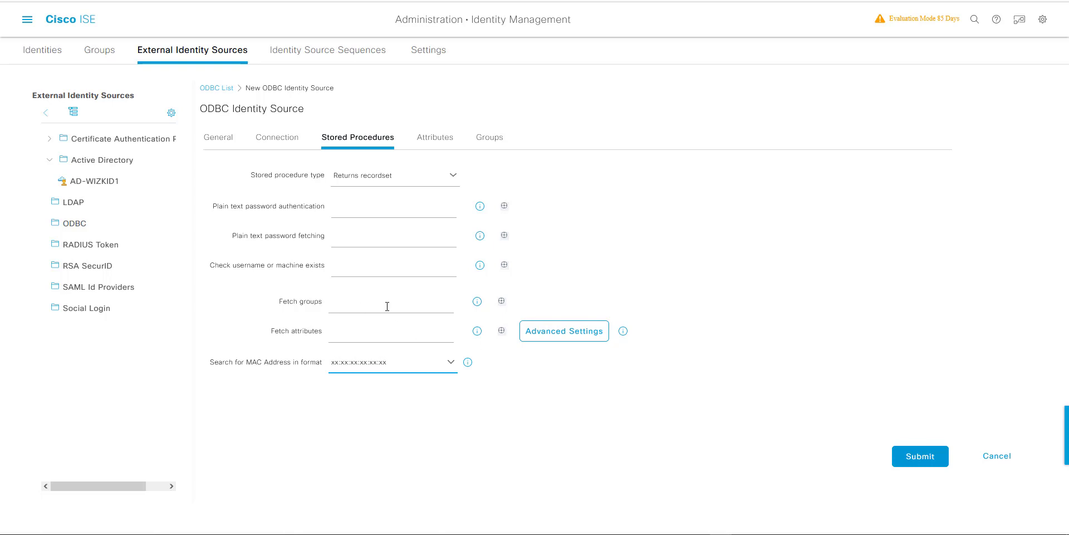
# - Copy the name ISEAttrsRetrieval from its procedure script in SQL Server Management Studio and enter it as the ODBC source's Fetch attributes procedure
pyautogui.click(349, 308)
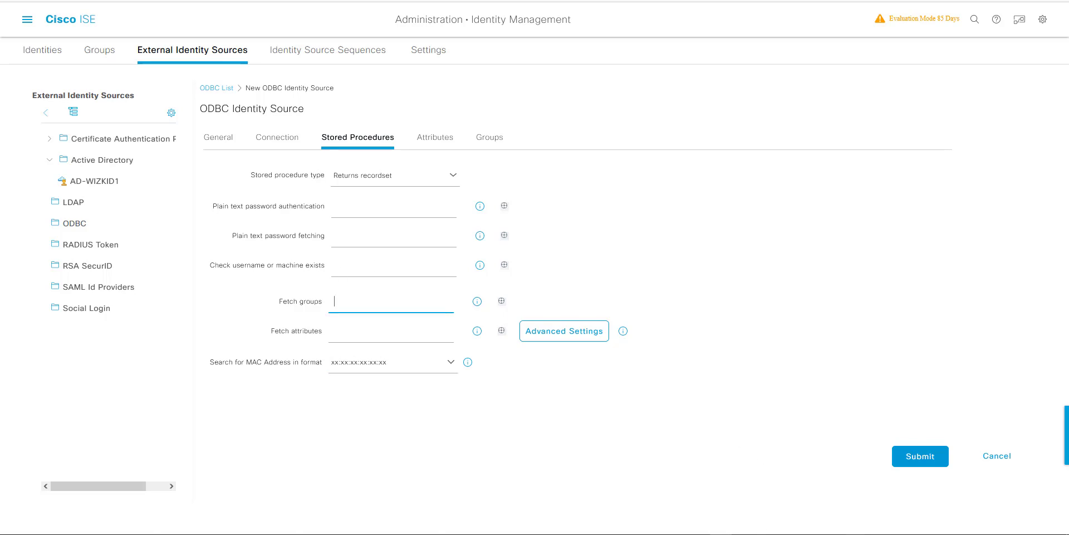
pyautogui.click(685, 491)
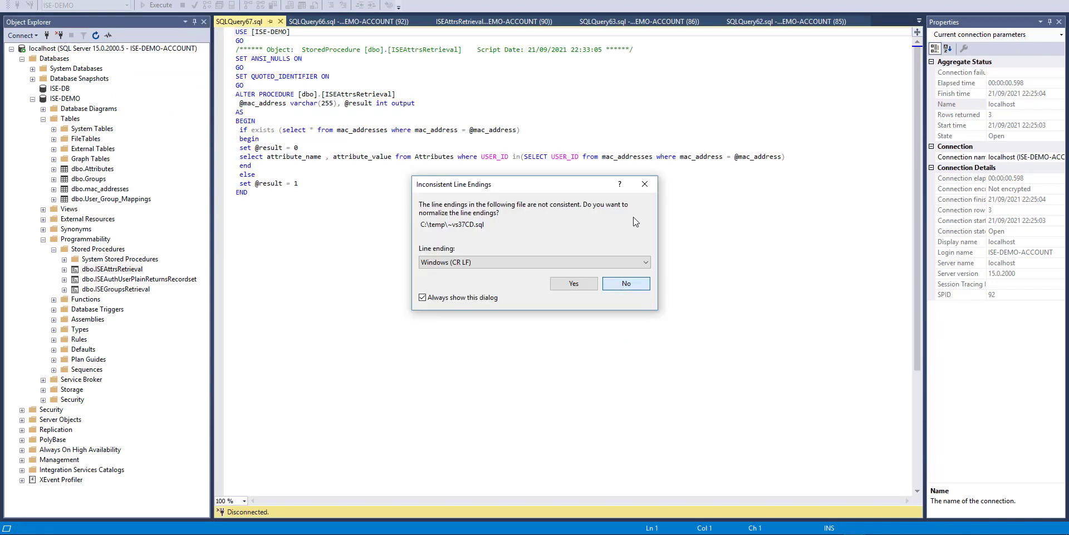
pyautogui.click(626, 283)
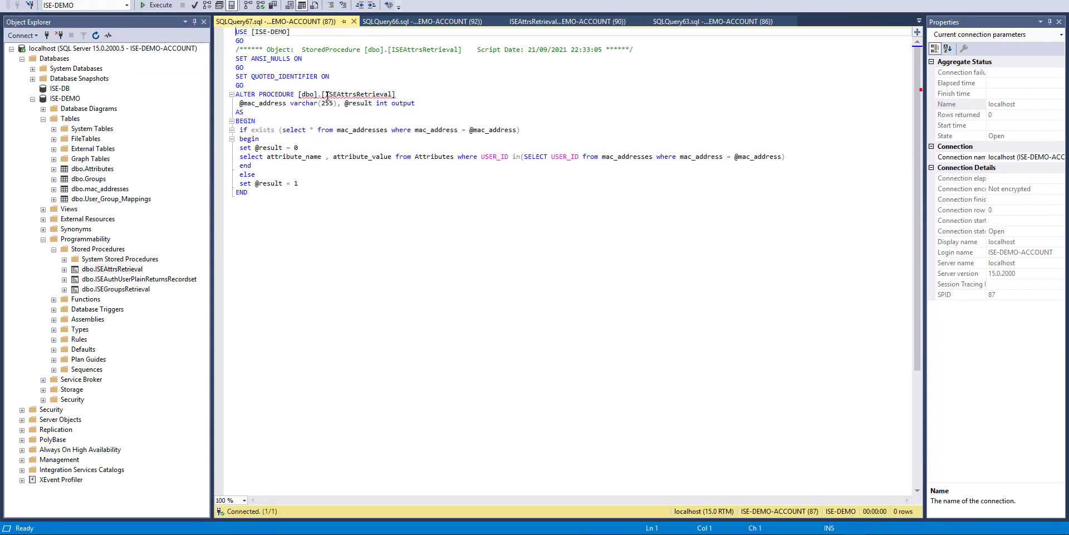
pyautogui.moveTo(325, 94); pyautogui.dragTo(393, 96)
pyautogui.hotkey('ctrl', 'c')
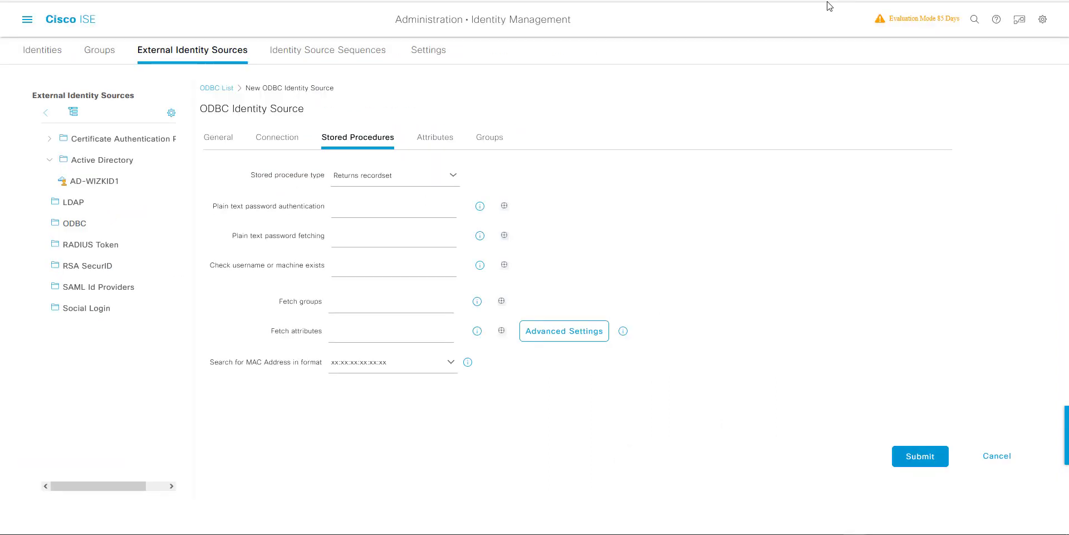
pyautogui.click(371, 293)
pyautogui.click(357, 331)
pyautogui.hotkey('ctrl', 'v')
# - Copy the name ISEGroupsRetrieval from its procedure script in SQL Server Management Studio and enter it as the ODBC source's Fetch groups procedure
pyautogui.click(390, 309)
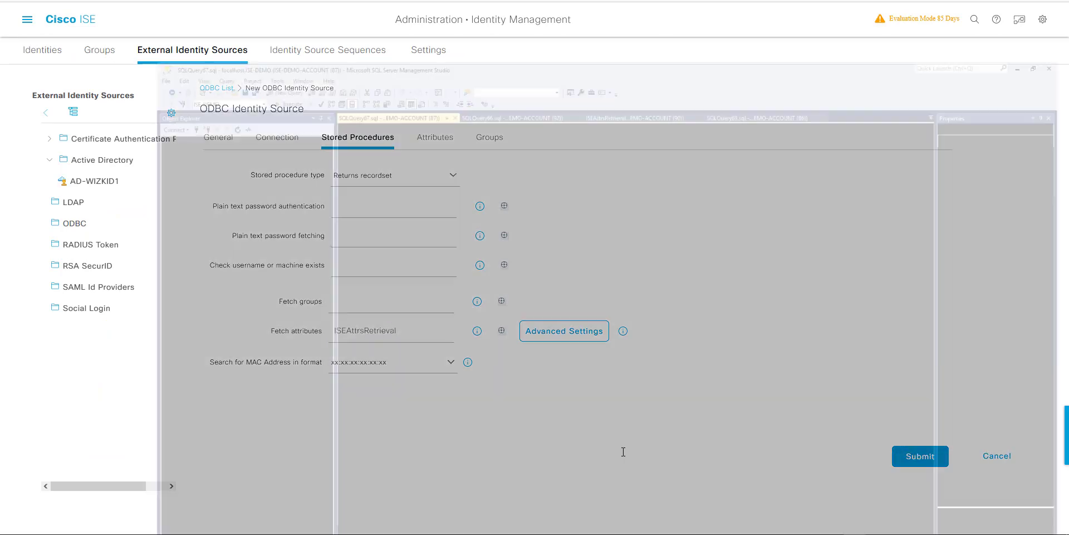
pyautogui.click(824, 487)
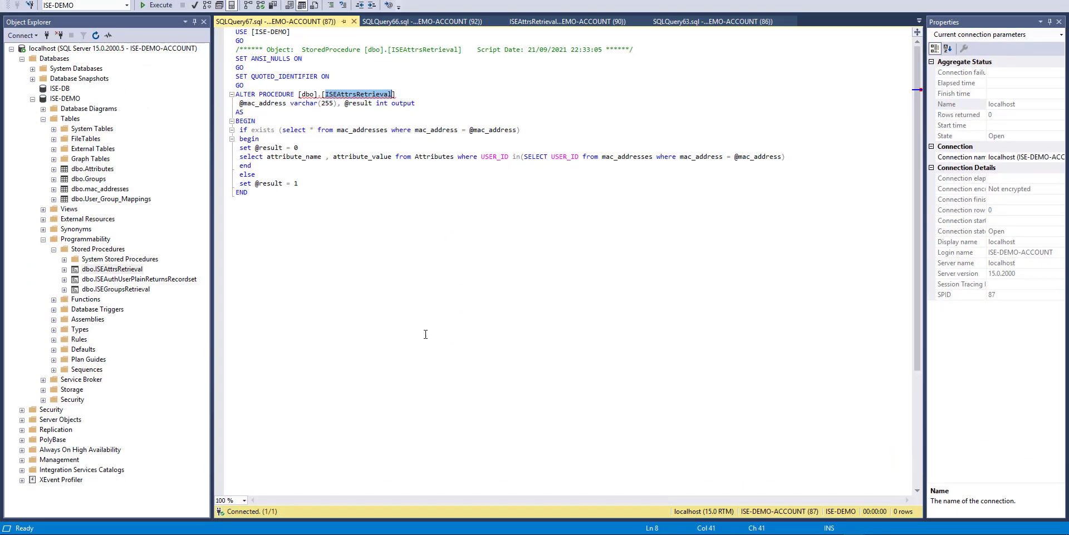
pyautogui.rightClick(128, 289)
pyautogui.click(167, 308)
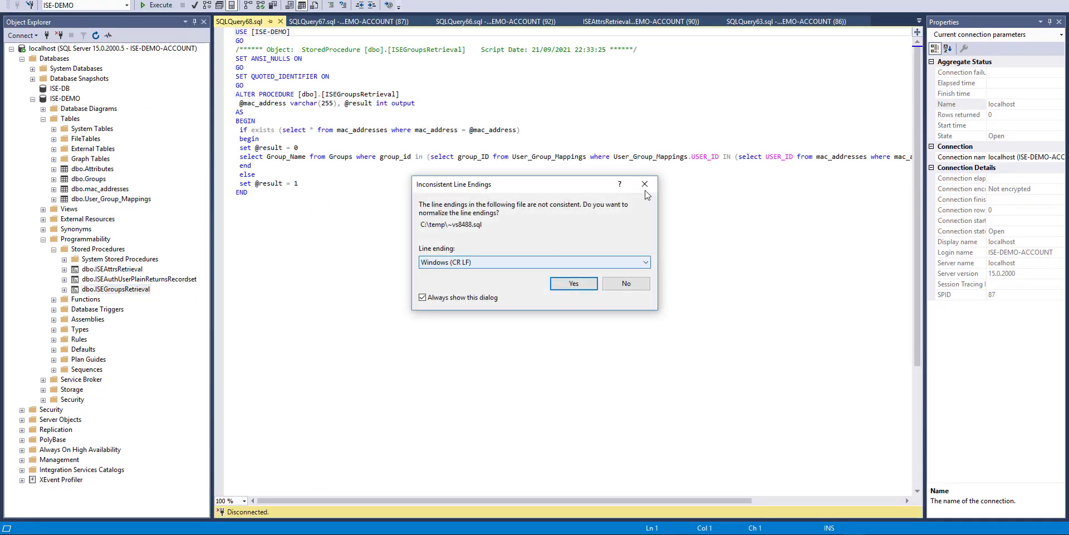
pyautogui.click(645, 185)
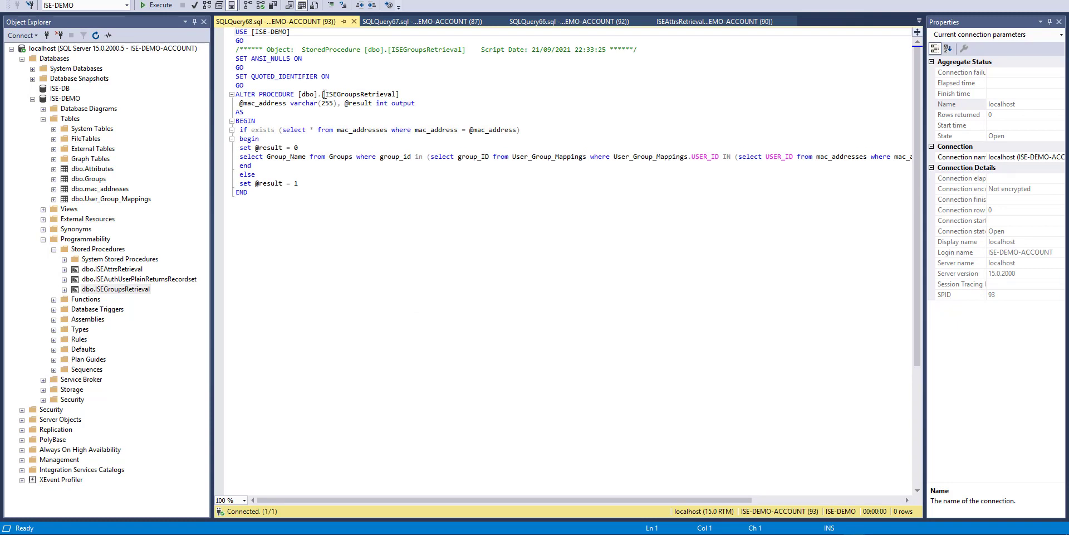
pyautogui.moveTo(325, 94); pyautogui.dragTo(389, 96)
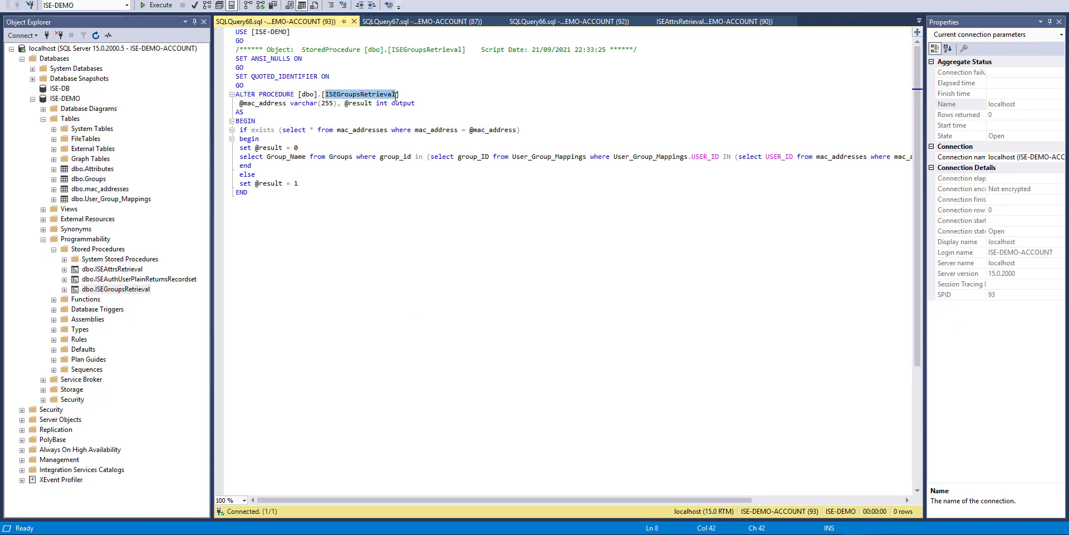
pyautogui.hotkey('alt', 'Tab')
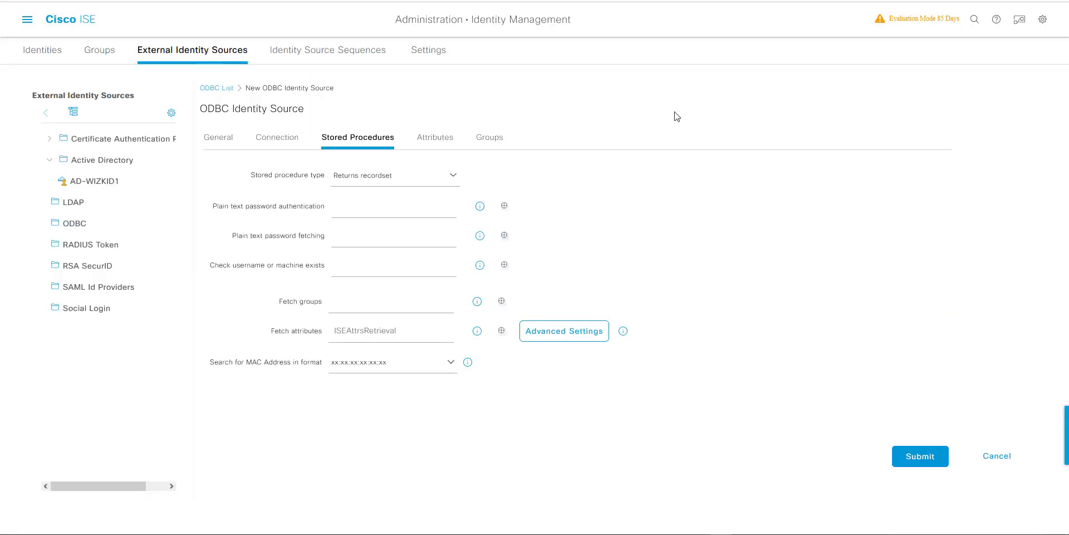
pyautogui.click(353, 307)
pyautogui.write('ISEGroupsRetrieval')
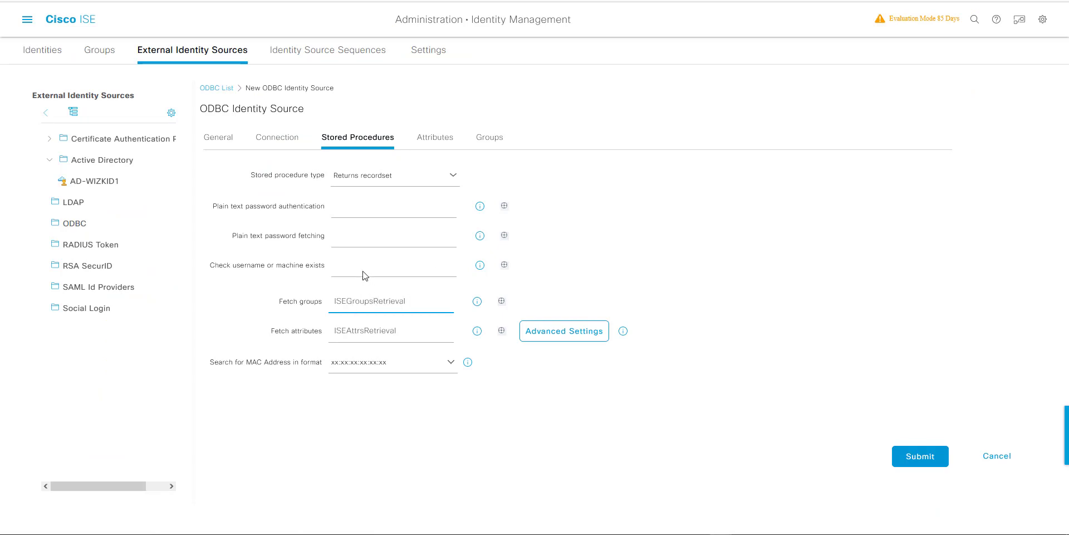
# - Copy the name ISEAuthUserPlainReturnsRecordset from its script in SQL Server Management Studio and enter it as the ODBC source's Check username or machine exists procedure
pyautogui.click(366, 274)
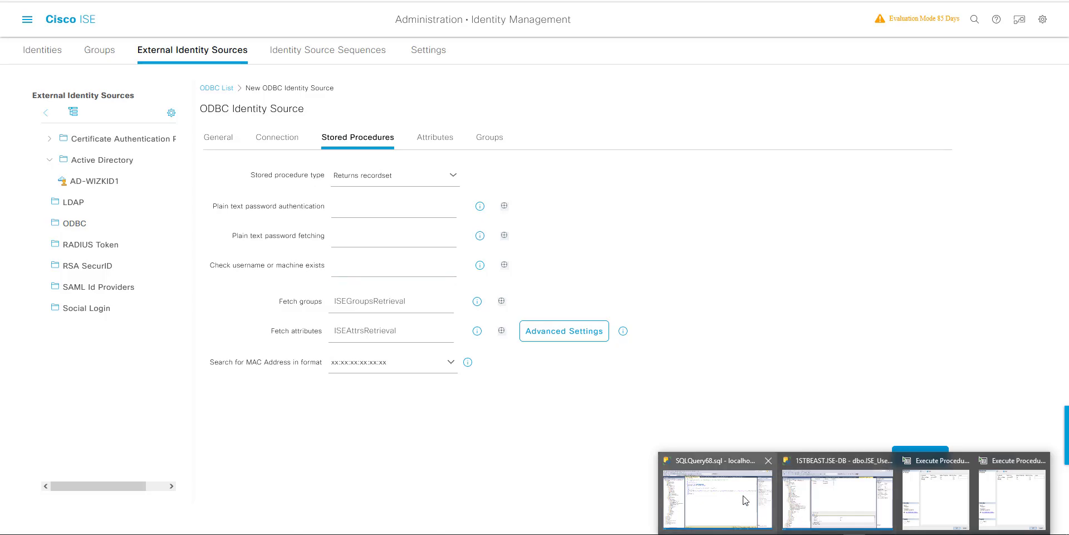
pyautogui.click(741, 492)
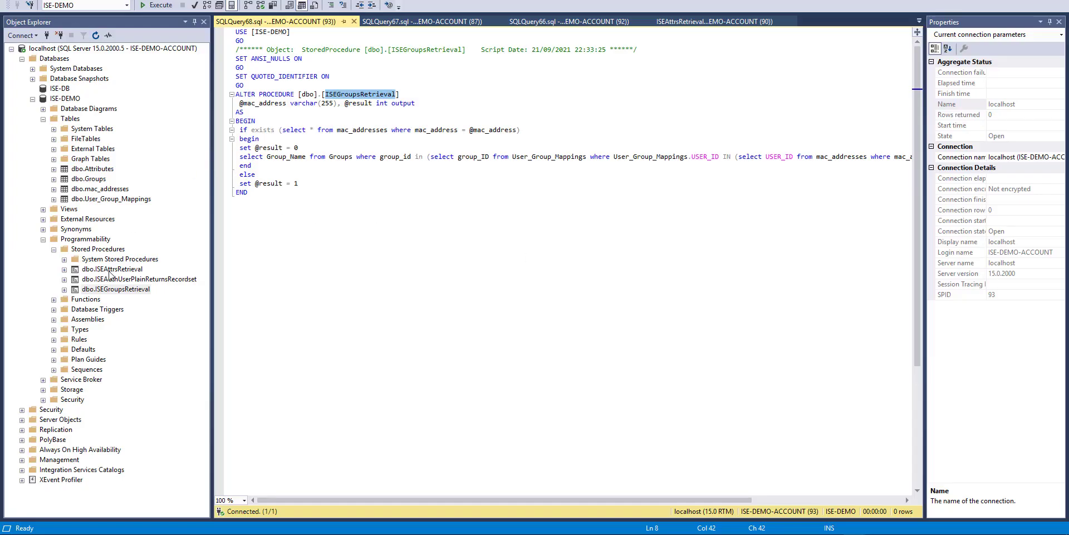
pyautogui.rightClick(127, 281)
pyautogui.click(171, 299)
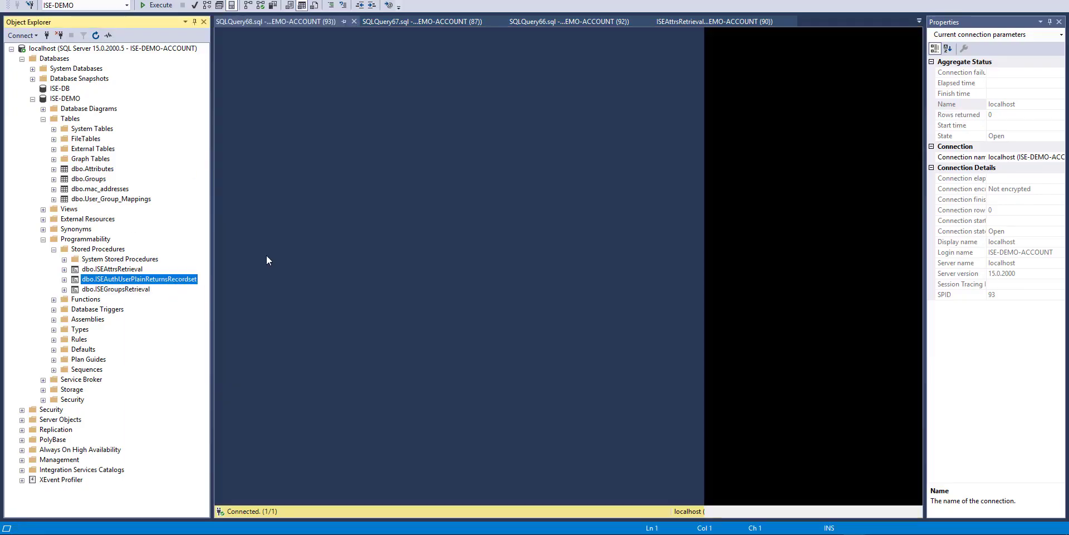
pyautogui.click(643, 184)
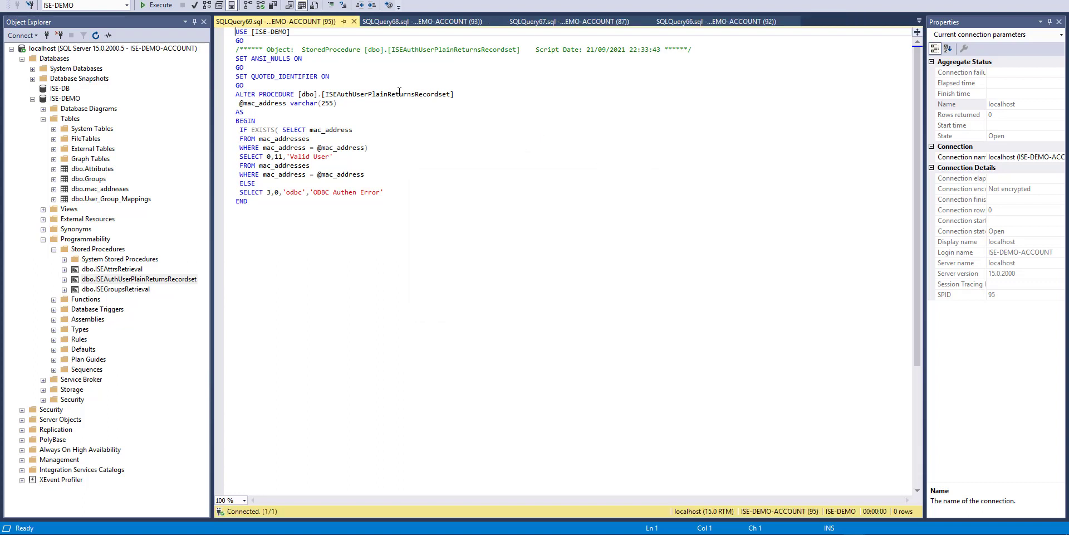
pyautogui.moveTo(328, 95); pyautogui.dragTo(450, 94)
pyautogui.hotkey('ctrl', 'c')
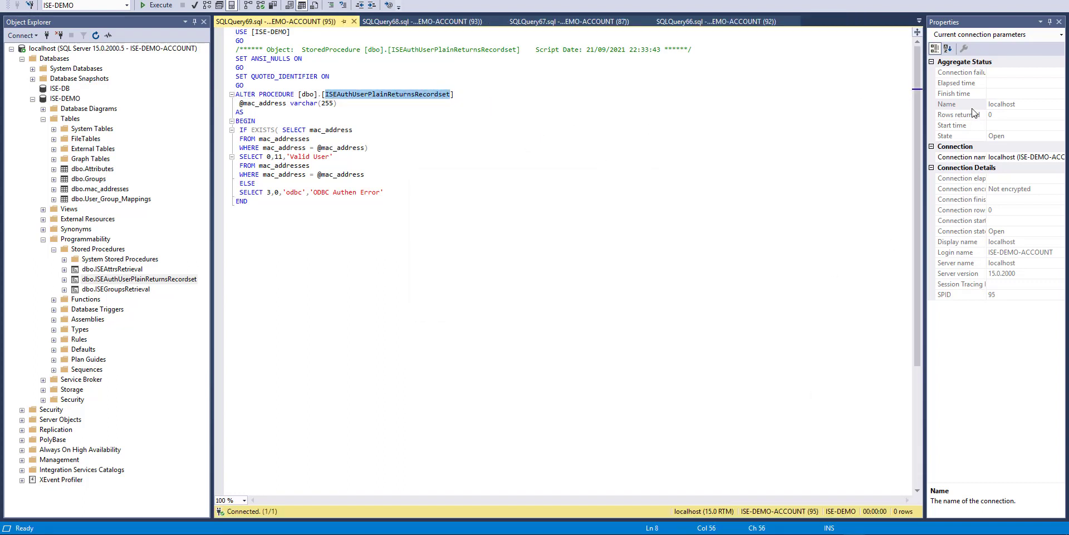
pyautogui.hotkey('alt', 'Tab')
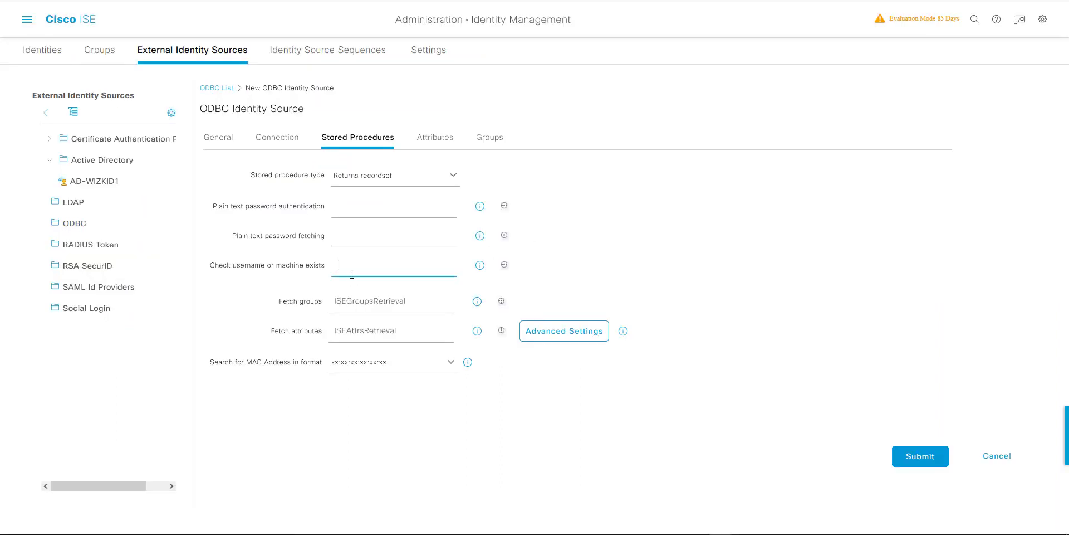
pyautogui.hotkey('ctrl', 'v')
# - Test the ODBC connection again and check the status of the three configured stored procedures
pyautogui.click(284, 138)
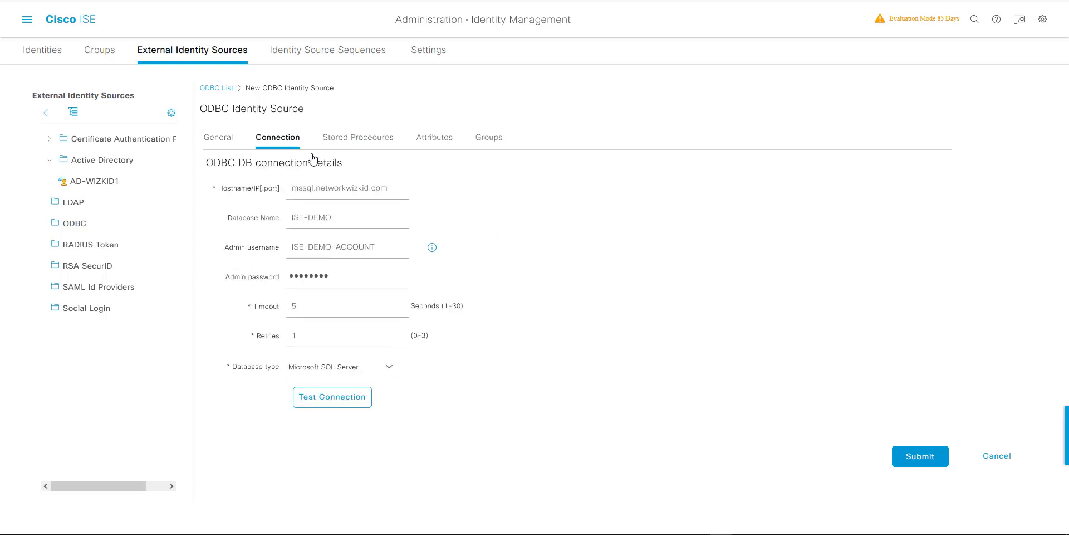
pyautogui.click(365, 399)
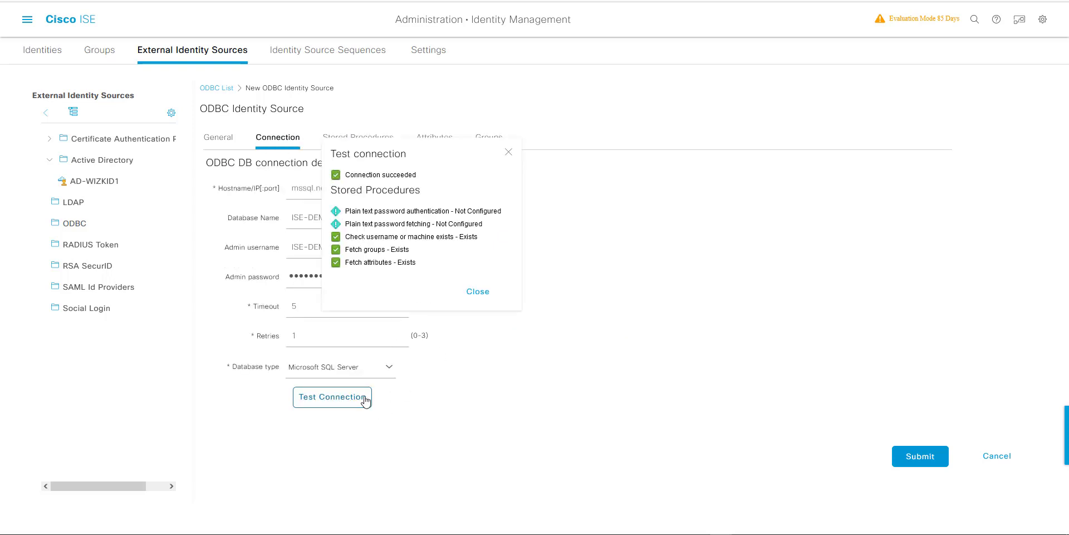
pyautogui.moveTo(426, 262); pyautogui.dragTo(339, 229)
pyautogui.click(348, 240)
pyautogui.click(473, 292)
pyautogui.click(352, 143)
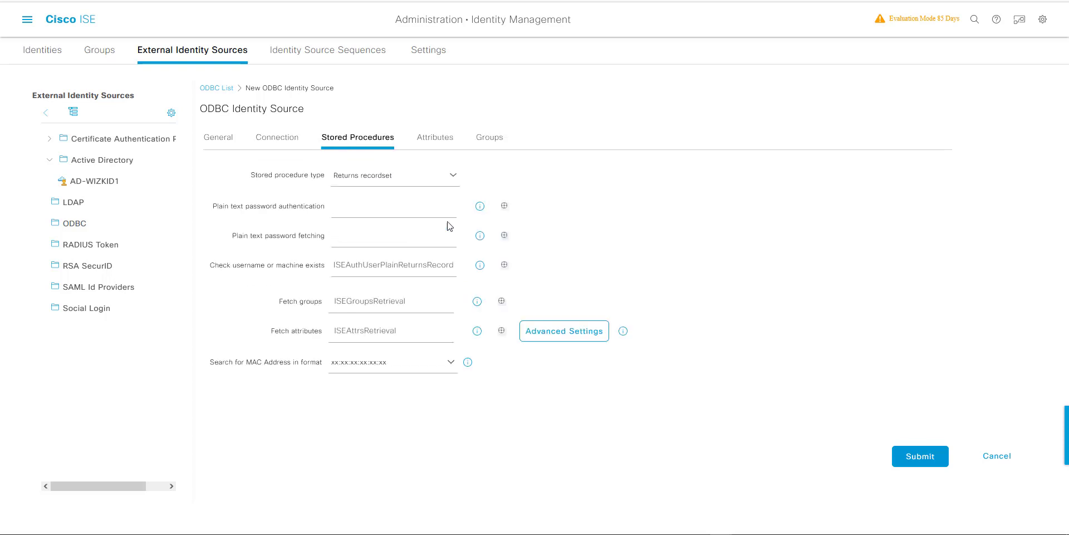
# - Start selecting attributes from ODBC, using MAC address 48:0f:cf:dc:cb:90 copied from the ISEAttrsRetrieval query in SQL Server Management Studio as the sample machine
pyautogui.click(435, 140)
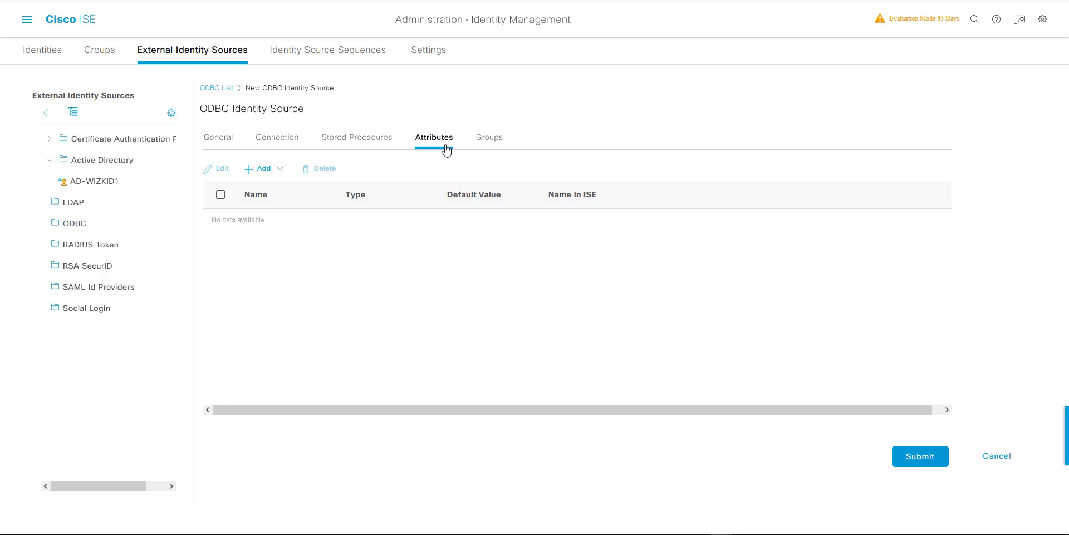
pyautogui.click(263, 169)
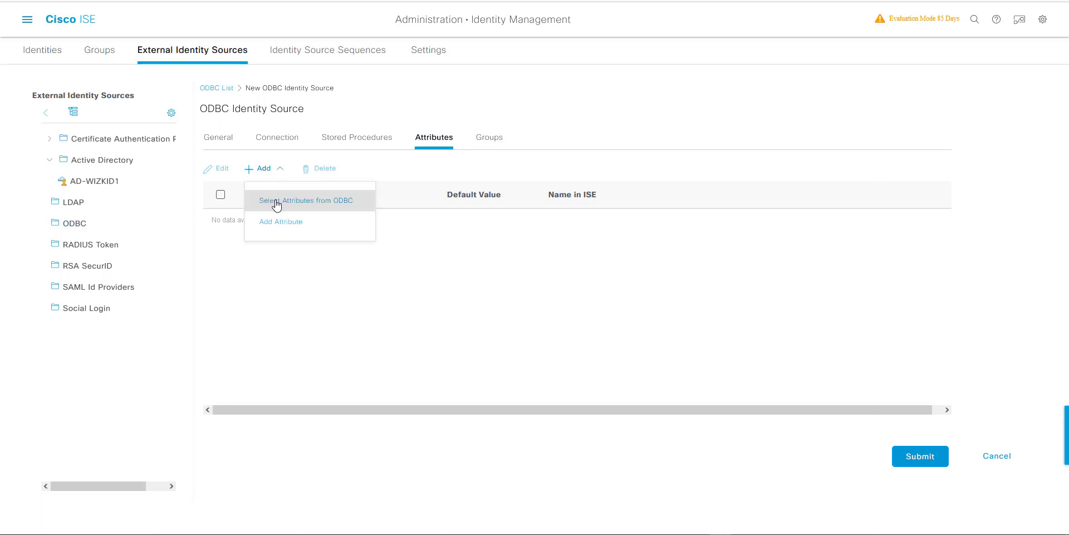
pyautogui.click(273, 200)
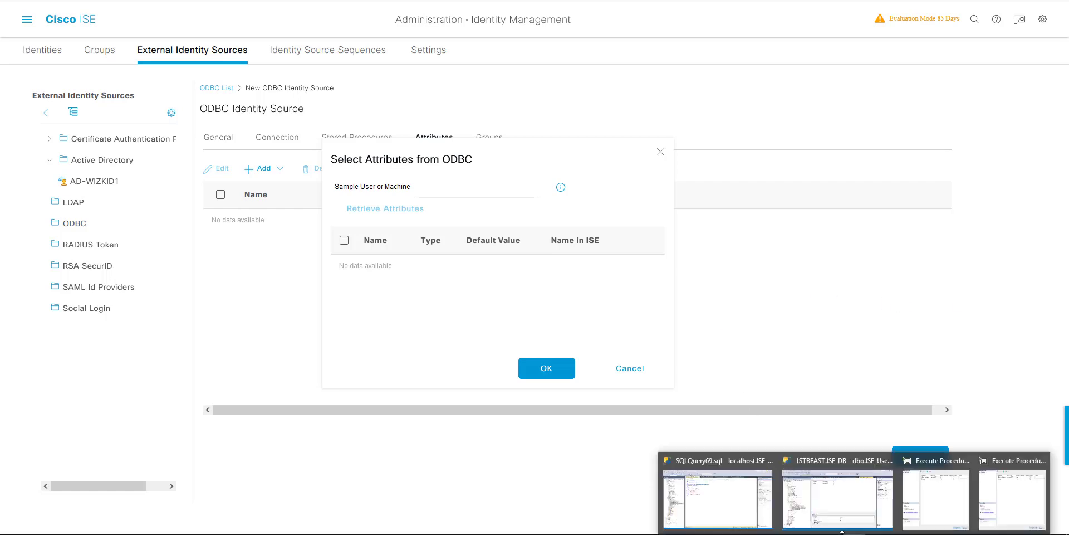
pyautogui.click(707, 508)
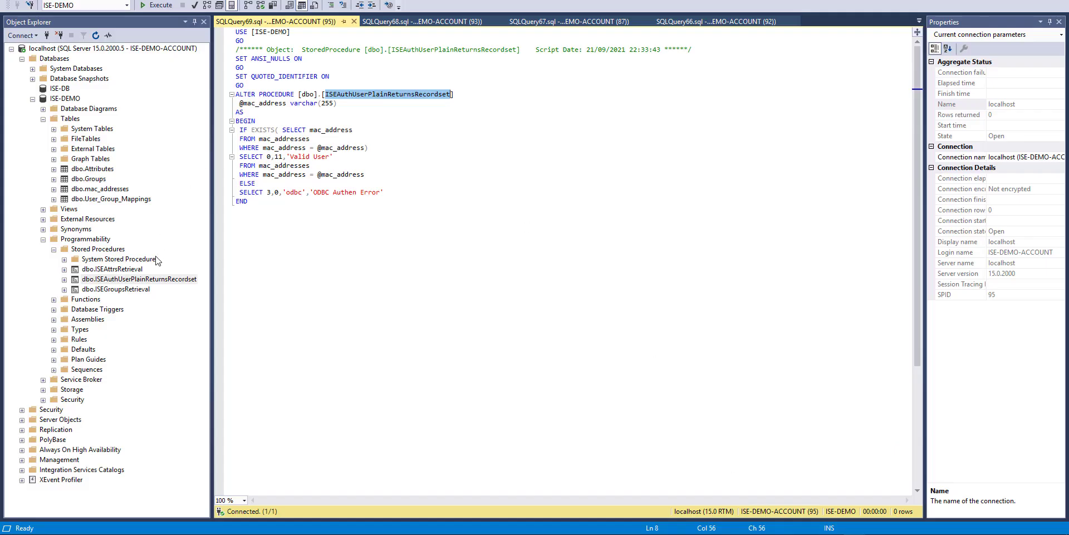
pyautogui.click(718, 23)
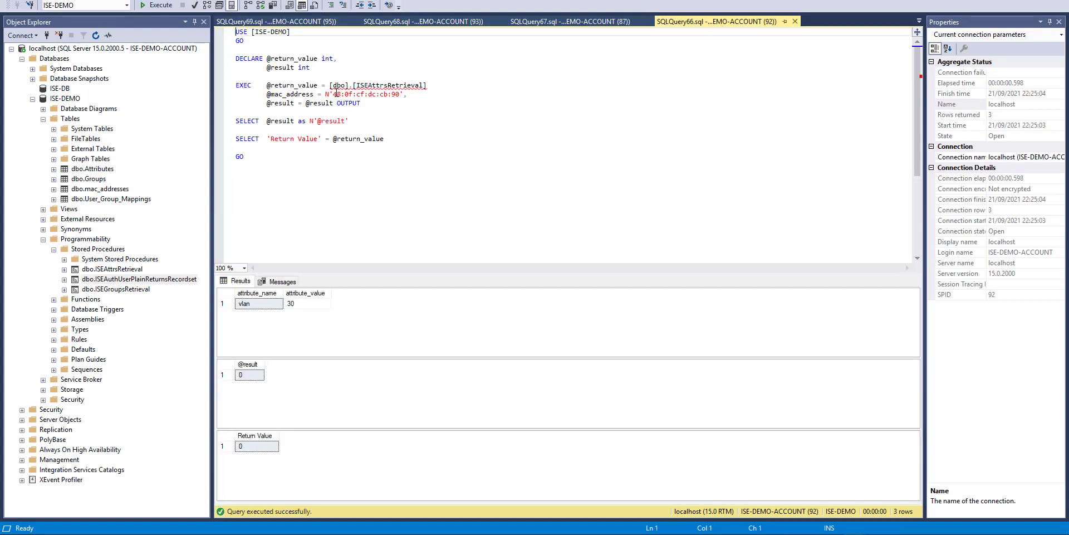
pyautogui.moveTo(333, 94); pyautogui.dragTo(397, 94)
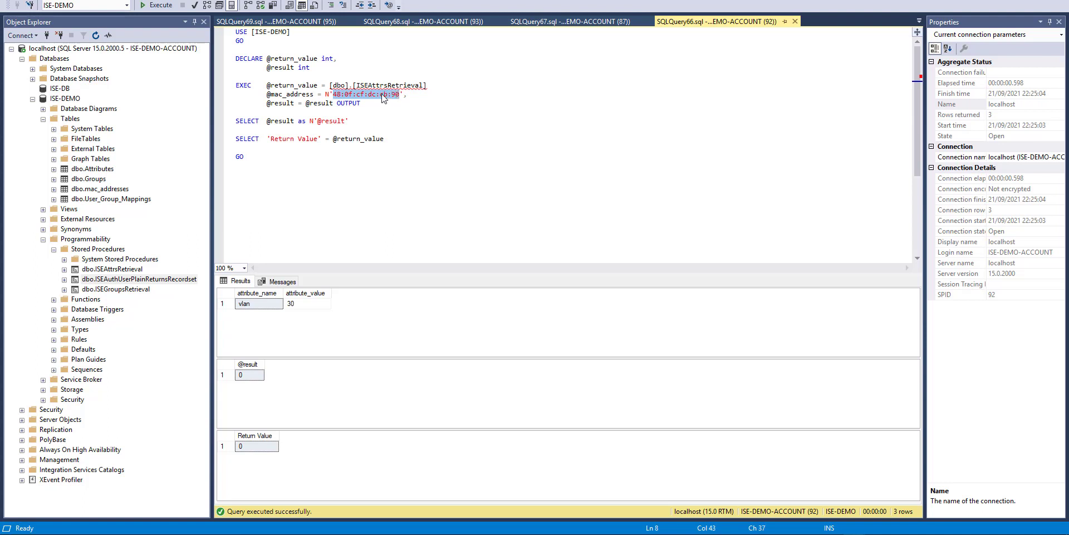
pyautogui.rightClick(383, 98)
pyautogui.click(402, 112)
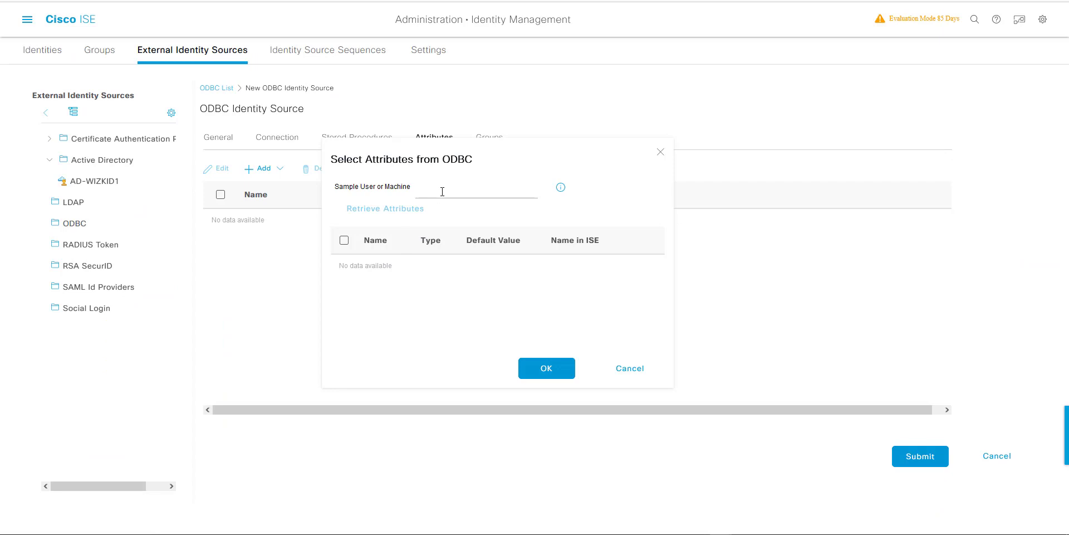
pyautogui.click(442, 191)
pyautogui.hotkey('ctrl', 'v')
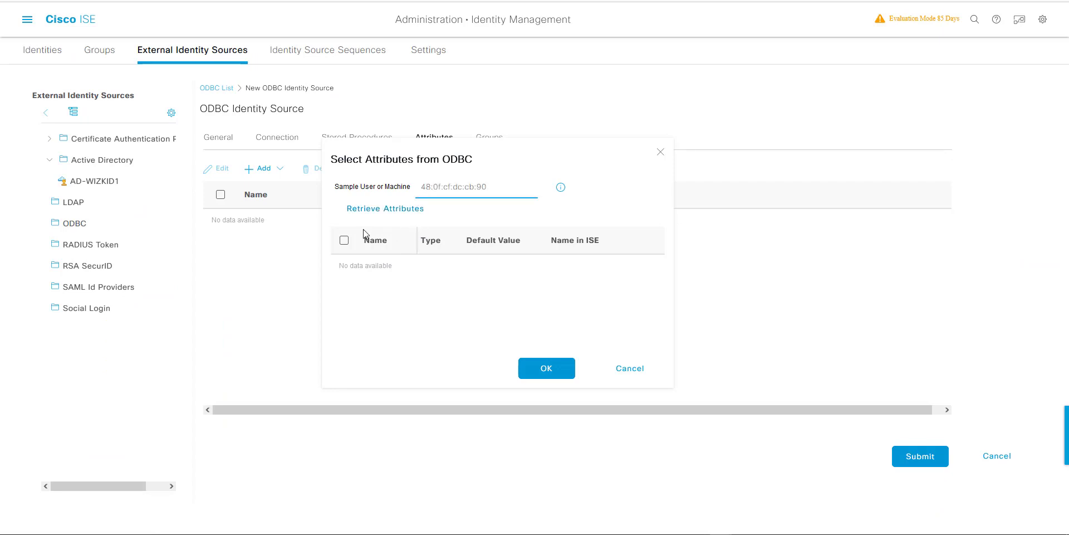
# - Retrieve the sample machine's attributes and add the vlan attribute to the ODBC identity source
pyautogui.click(372, 214)
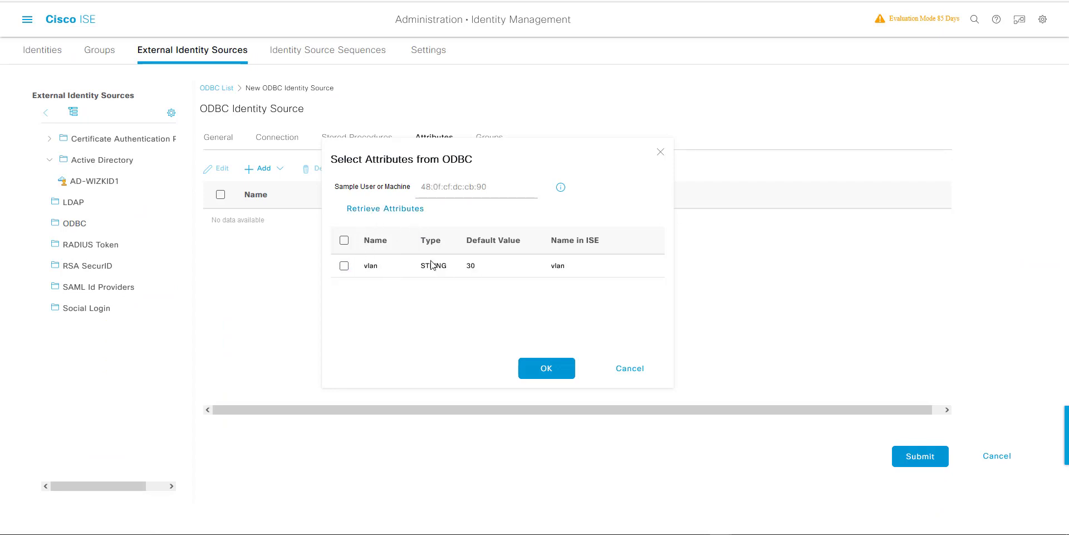
pyautogui.click(344, 266)
pyautogui.click(540, 369)
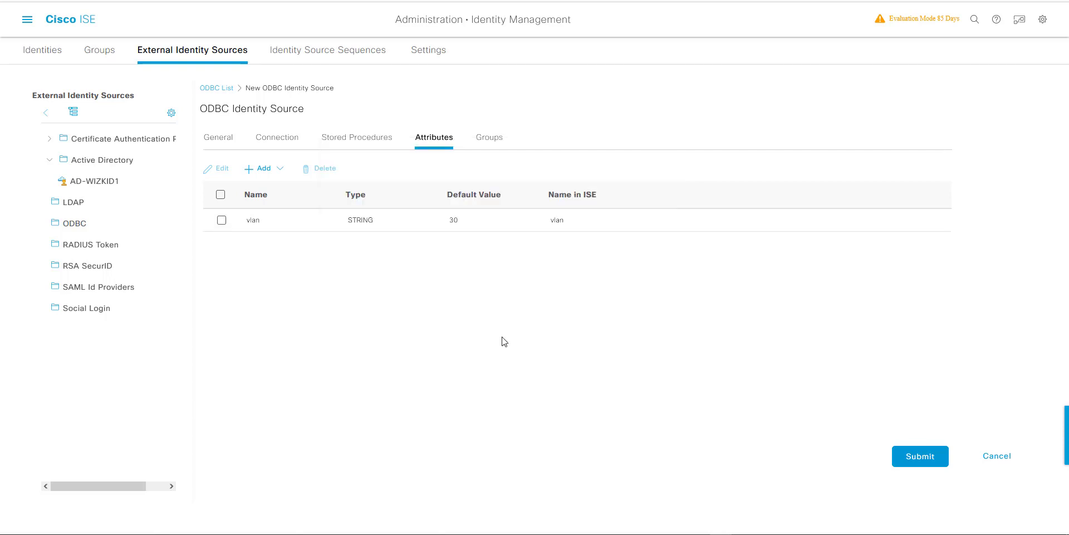
# - Retrieve the groups from ODBC for sample machine 48:0f:cf:dc:cb:90 and add the MAB-Computers group to the identity source
pyautogui.click(481, 147)
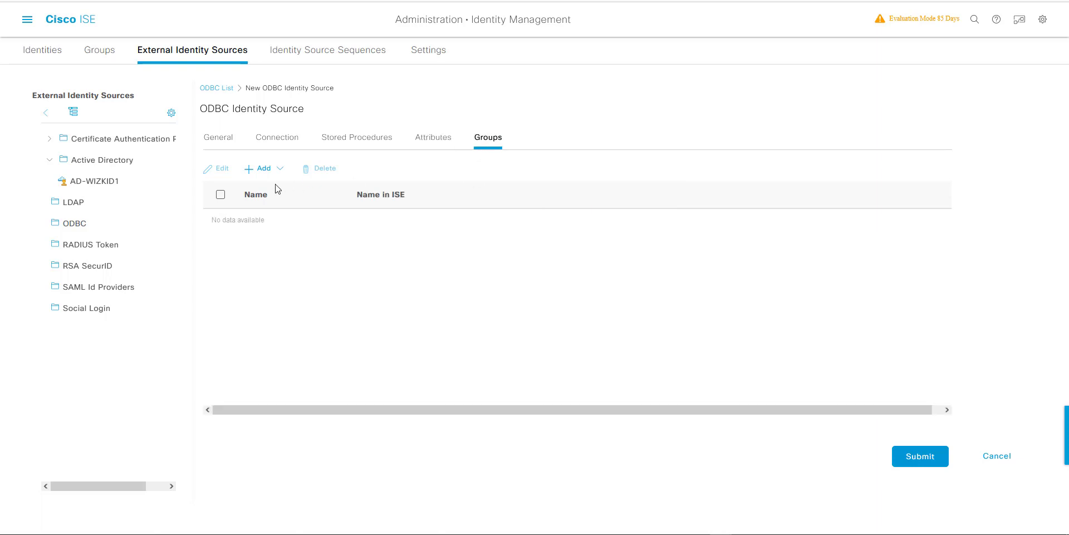
pyautogui.click(275, 170)
pyautogui.click(279, 199)
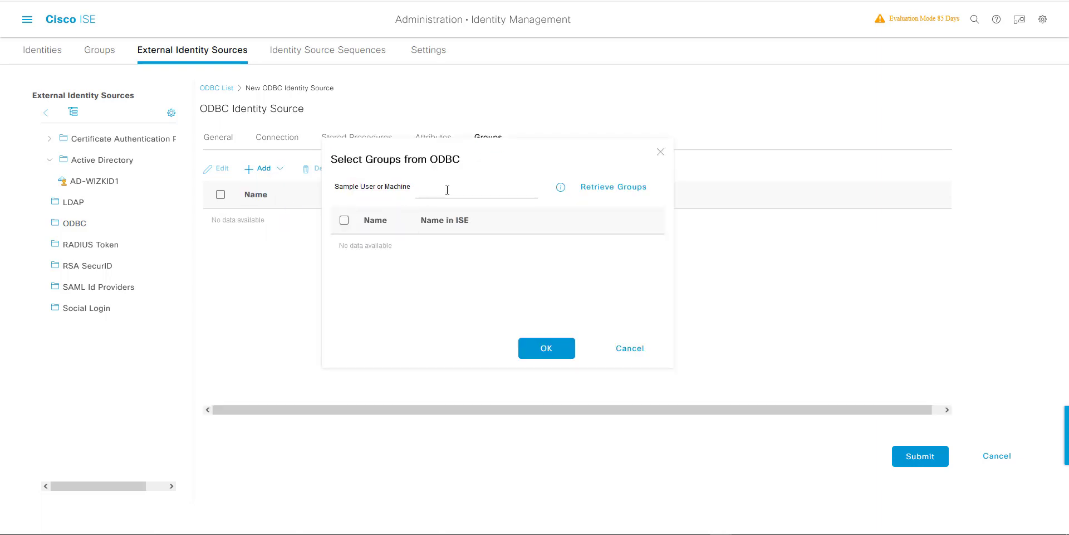
pyautogui.click(454, 189)
pyautogui.hotkey('ctrl', 'v')
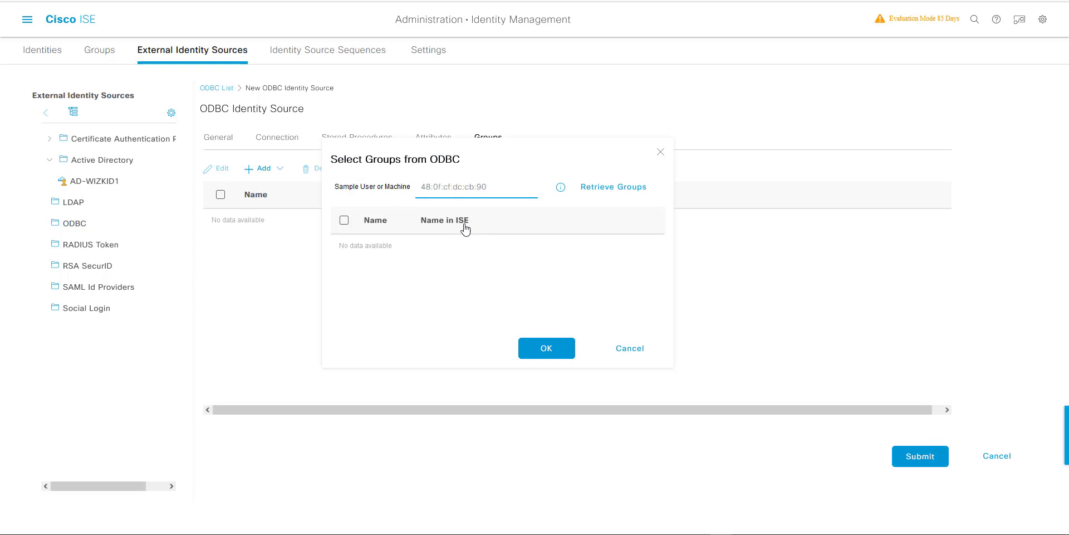
pyautogui.click(596, 189)
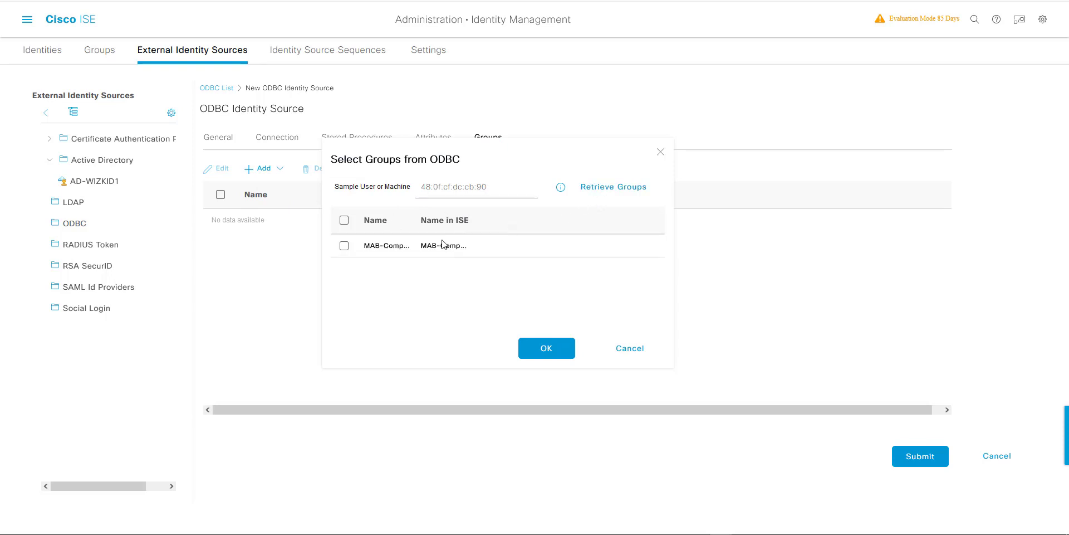
pyautogui.click(345, 245)
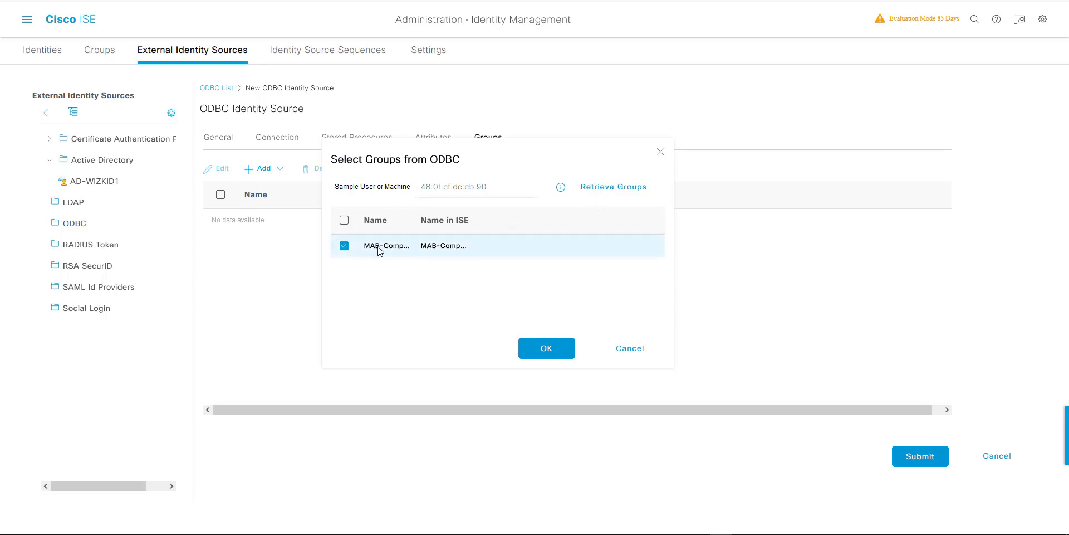
pyautogui.click(530, 349)
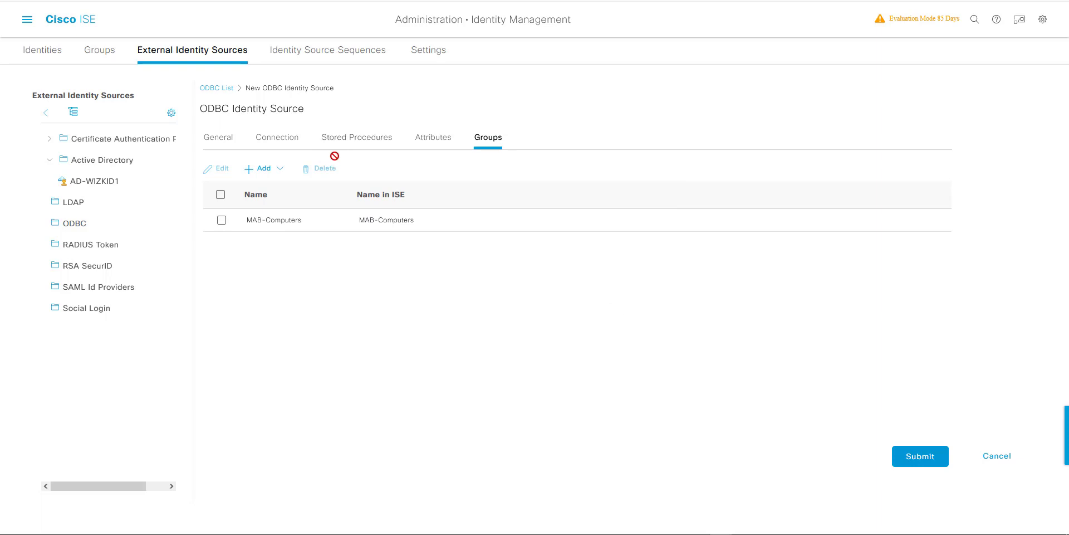
# - Review the ODBC source's attributes, stored procedure settings and connection details
pyautogui.click(437, 139)
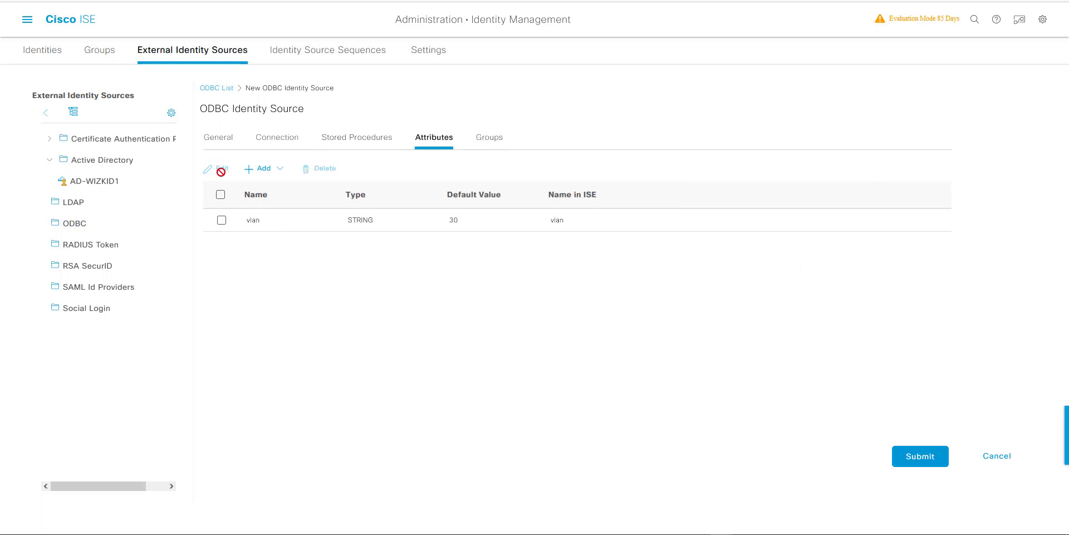
pyautogui.click(383, 138)
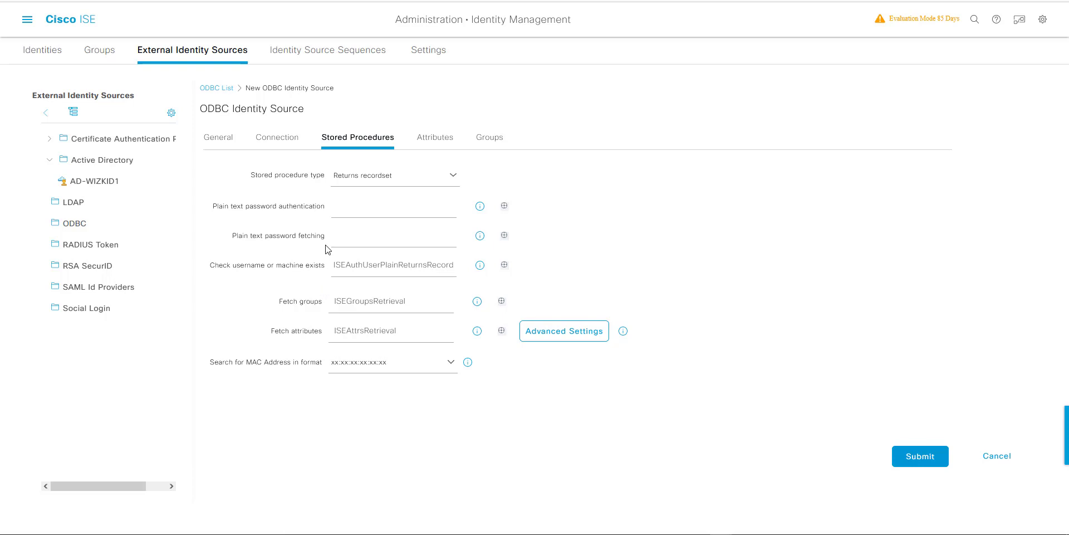
pyautogui.click(295, 143)
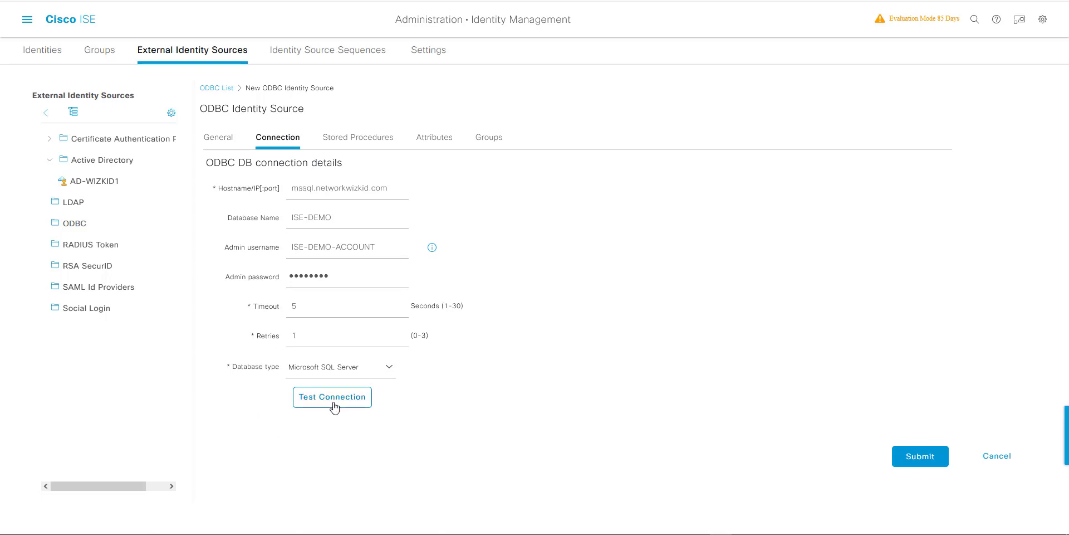
# - Submit the new ODBC identity source and accept saving it without all stored procedures configured
pyautogui.click(921, 456)
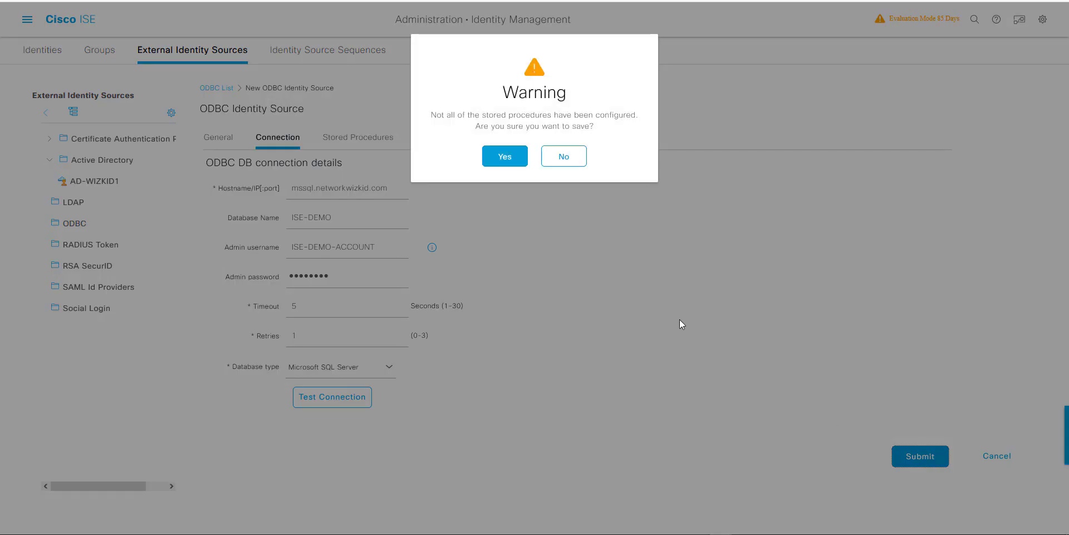
pyautogui.click(523, 157)
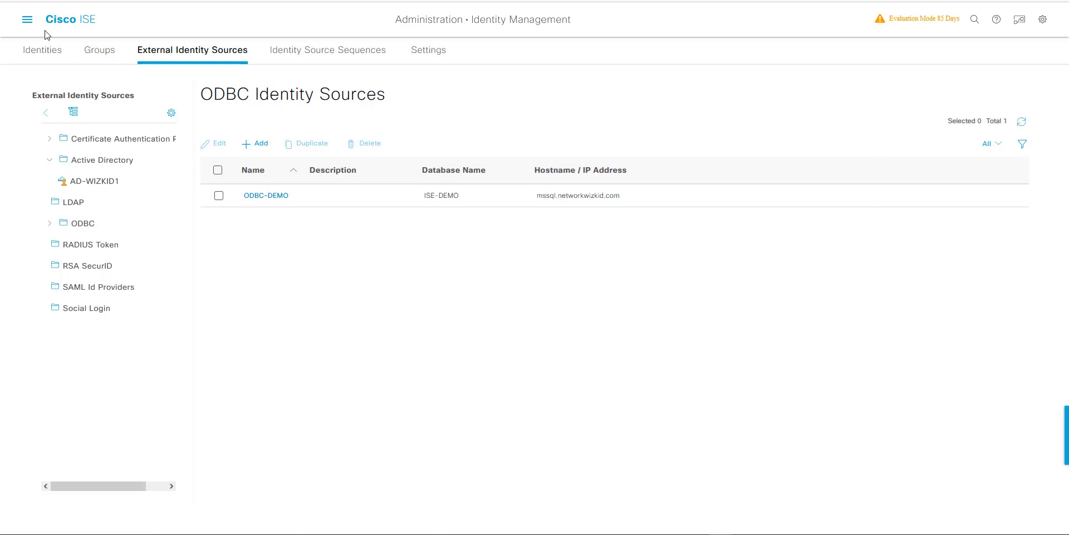
# - Start a new standard authorization profile named ODBC-PROFILE in the policy element results
pyautogui.click(27, 20)
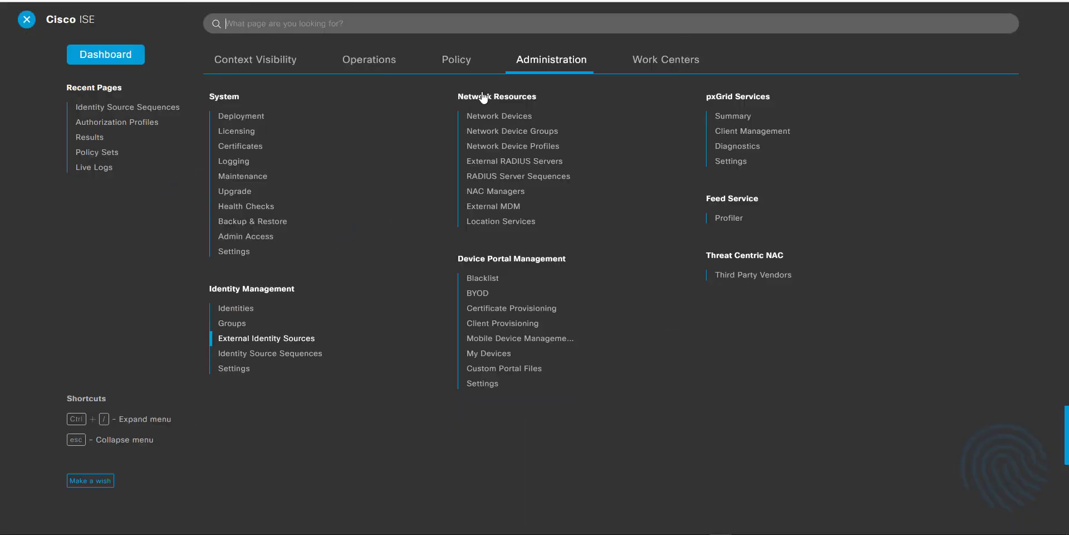
pyautogui.click(470, 62)
pyautogui.click(231, 213)
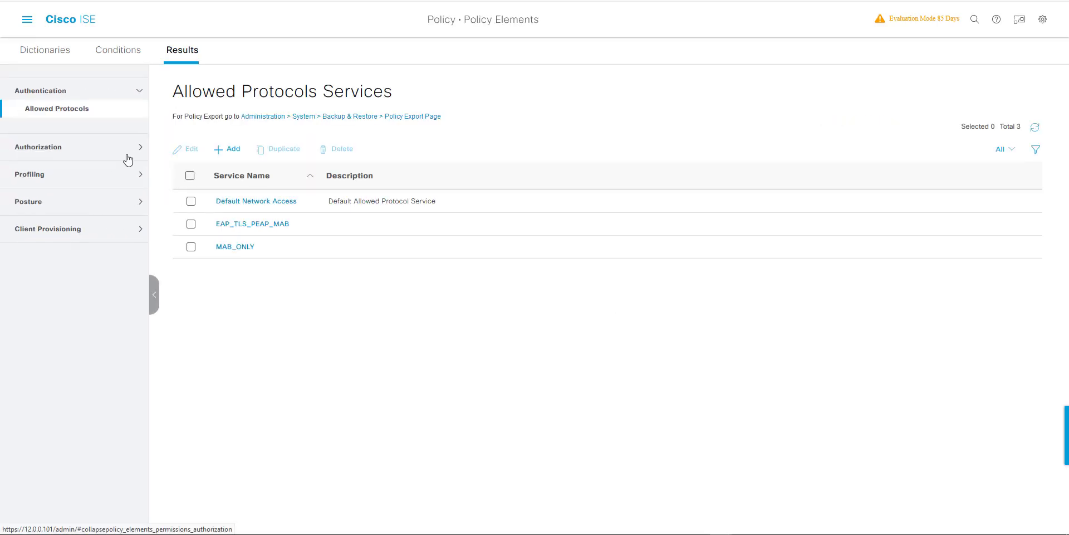
pyautogui.click(107, 151)
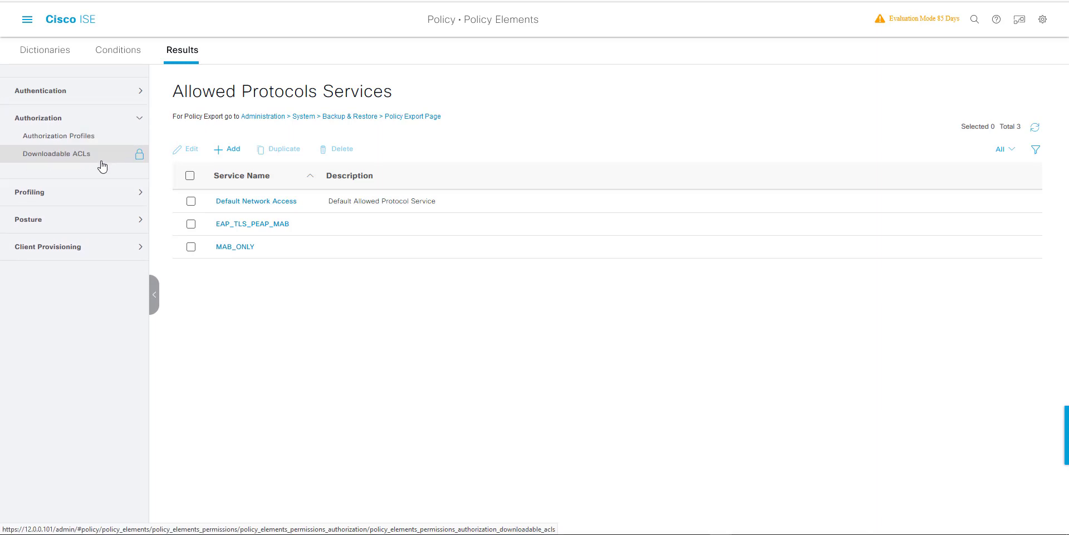
pyautogui.click(96, 137)
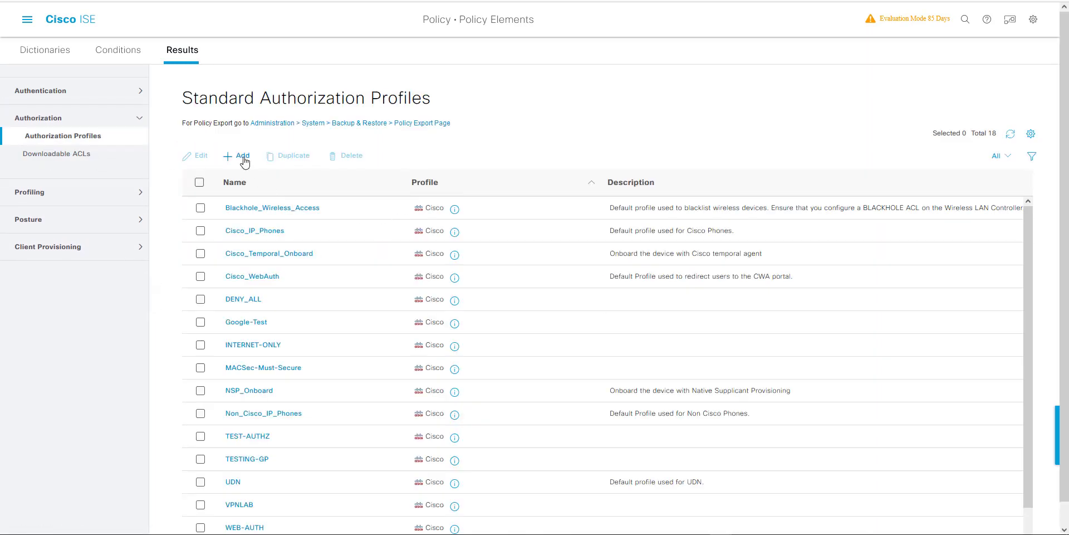
pyautogui.click(244, 158)
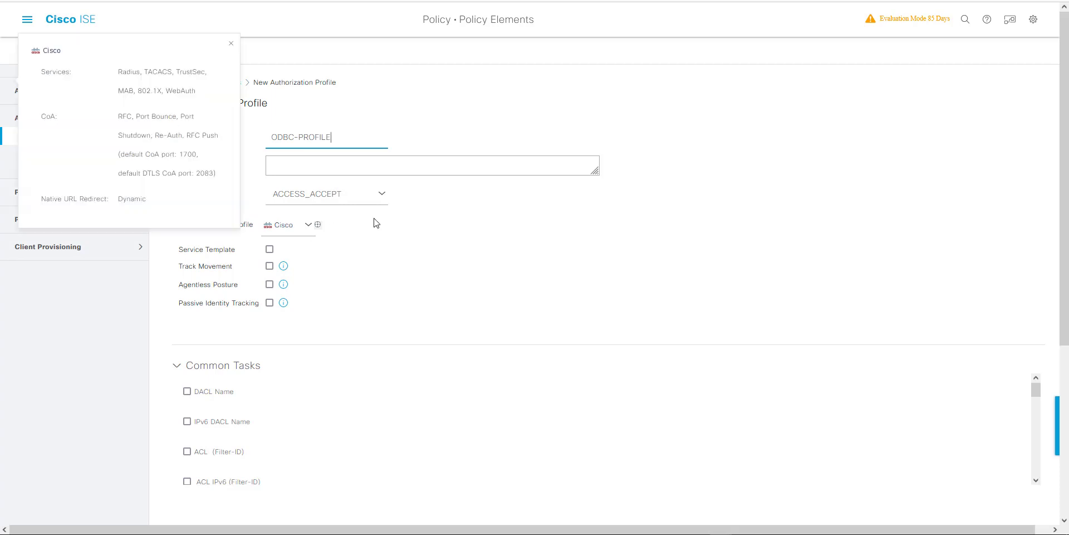
# - Enable the VLAN common task in the new authorization profile and activate its ID/Name value for entry
pyautogui.scroll(-3, 415, 220)
pyautogui.scroll(-5, 351, 254)
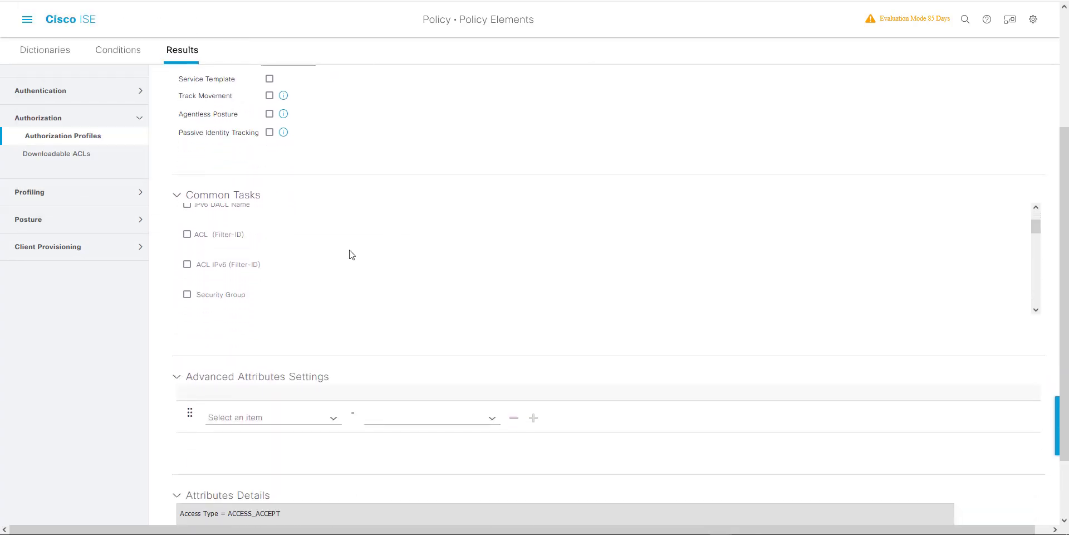
pyautogui.click(207, 235)
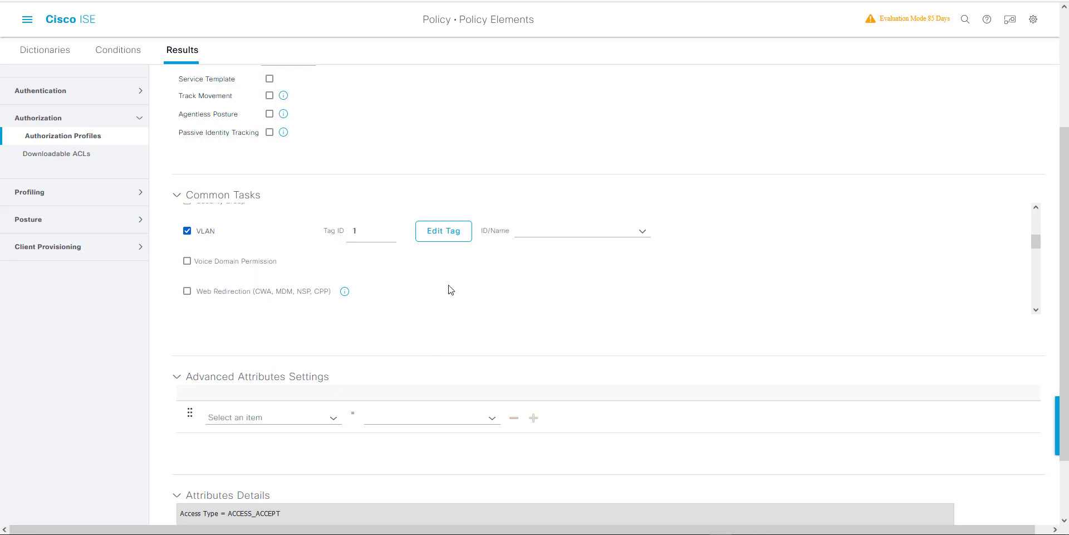
pyautogui.click(551, 230)
pyautogui.scroll(1, 523, 227)
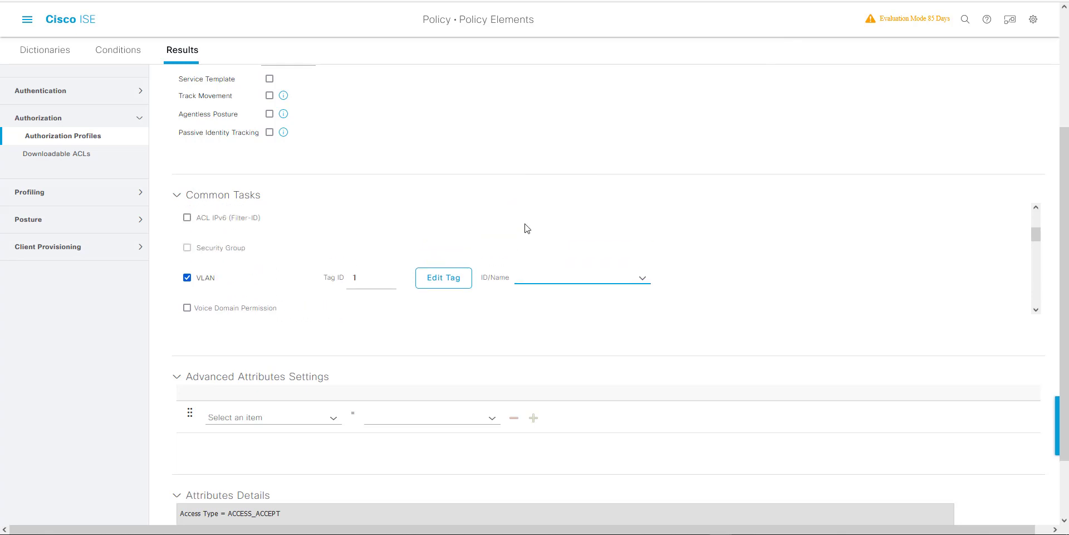
pyautogui.scroll(-1, 526, 228)
pyautogui.scroll(1, 529, 228)
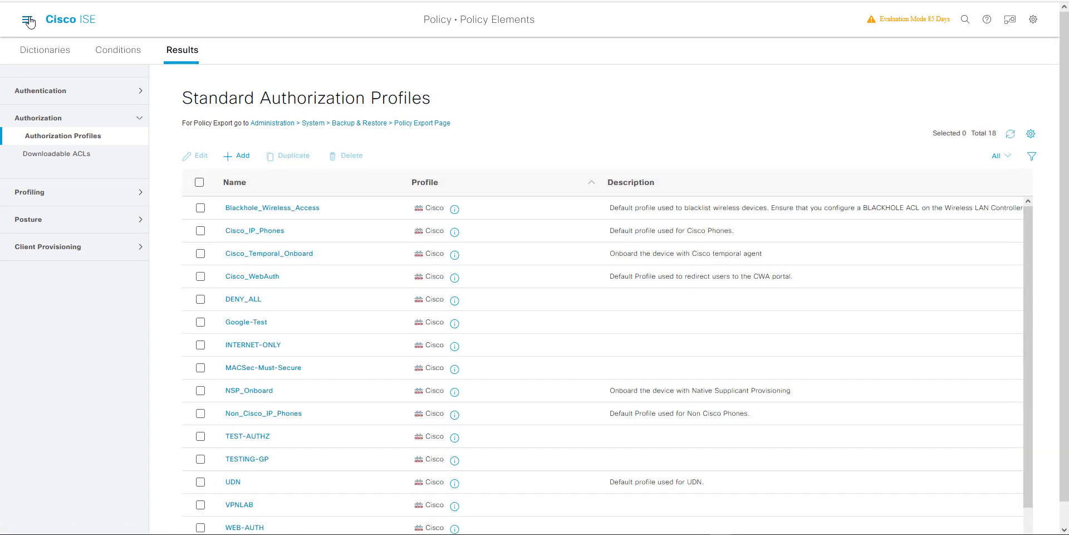
# - Open the ODBC-DEMO identity source under External Identity Sources and select its name for copying
pyautogui.click(29, 23)
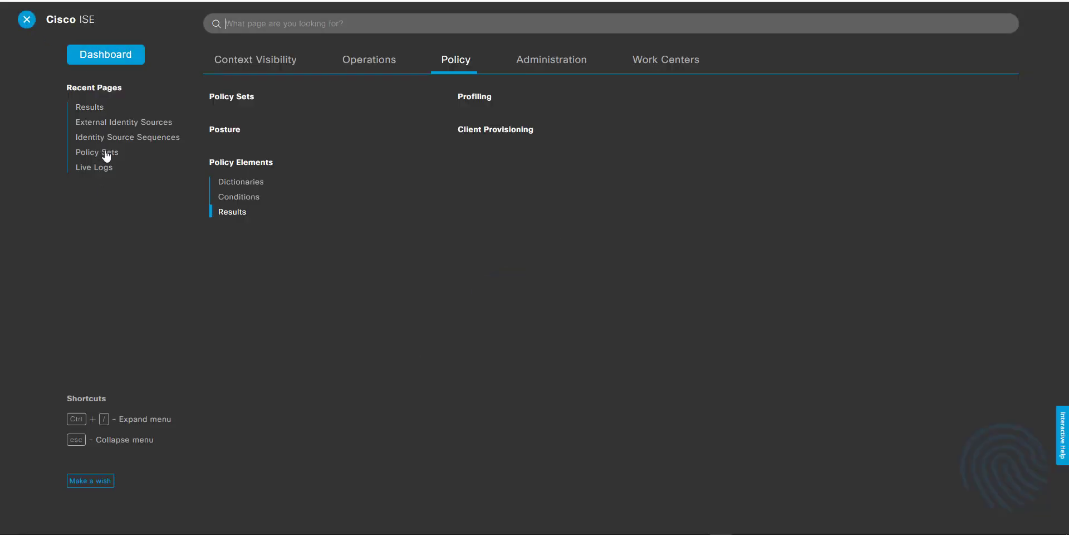
pyautogui.click(116, 124)
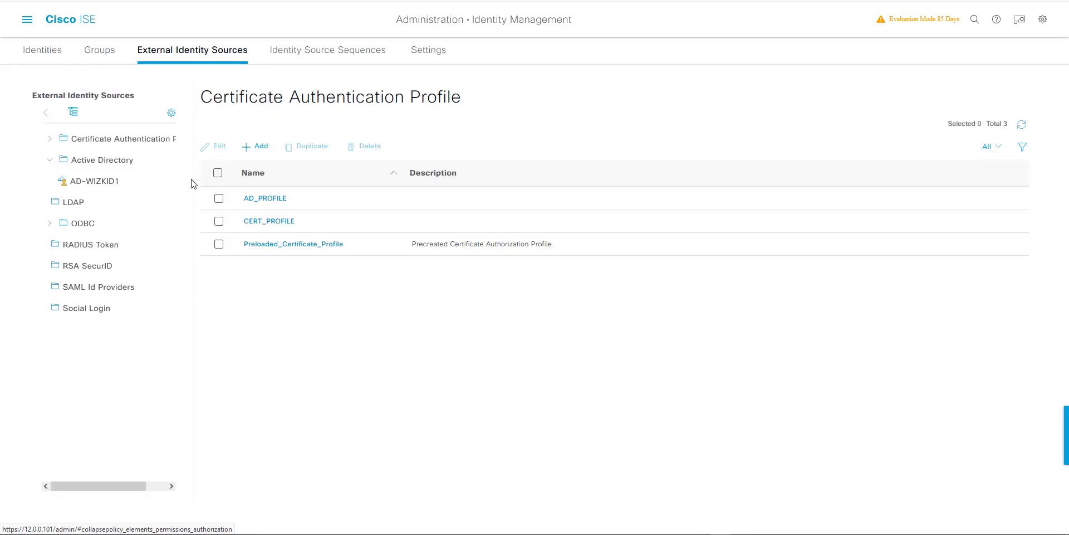
pyautogui.click(110, 222)
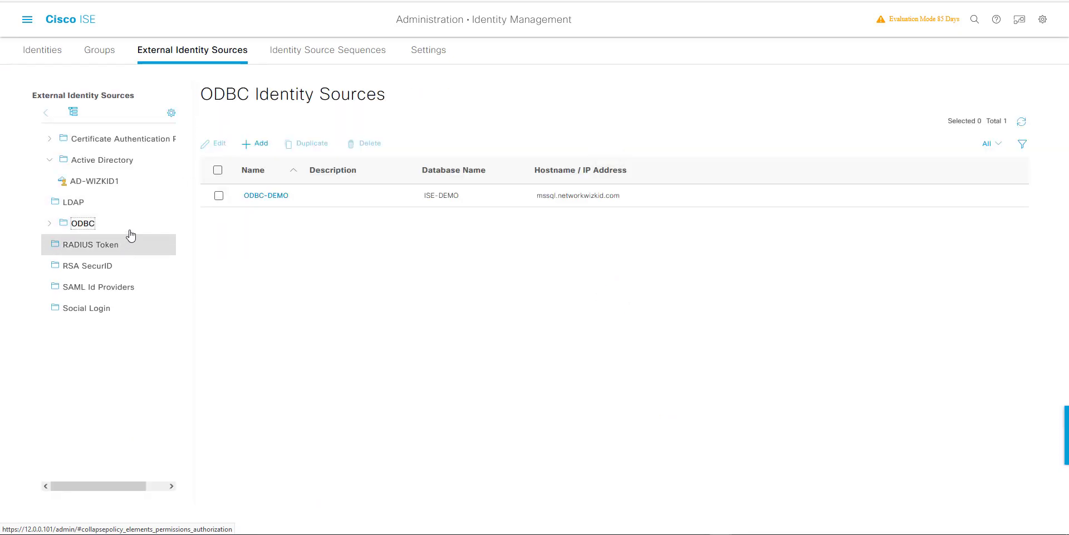
pyautogui.click(270, 196)
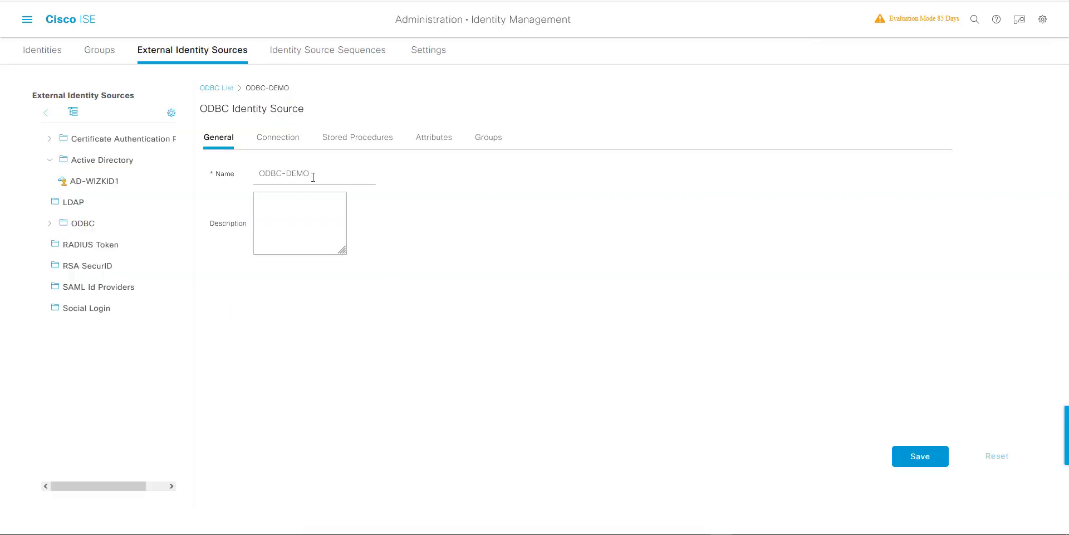
pyautogui.moveTo(313, 177); pyautogui.dragTo(257, 175)
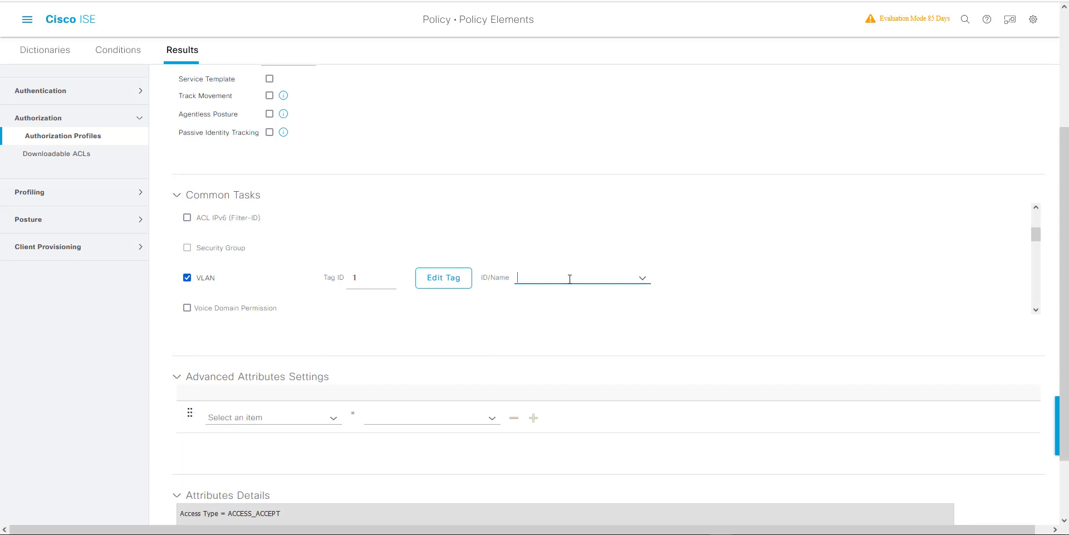
# - Set the profile's VLAN ID/Name to ODBC-DEMO:vlan, checking the attribute name in the ODBC identity source
pyautogui.write('ODBC-DEMO')
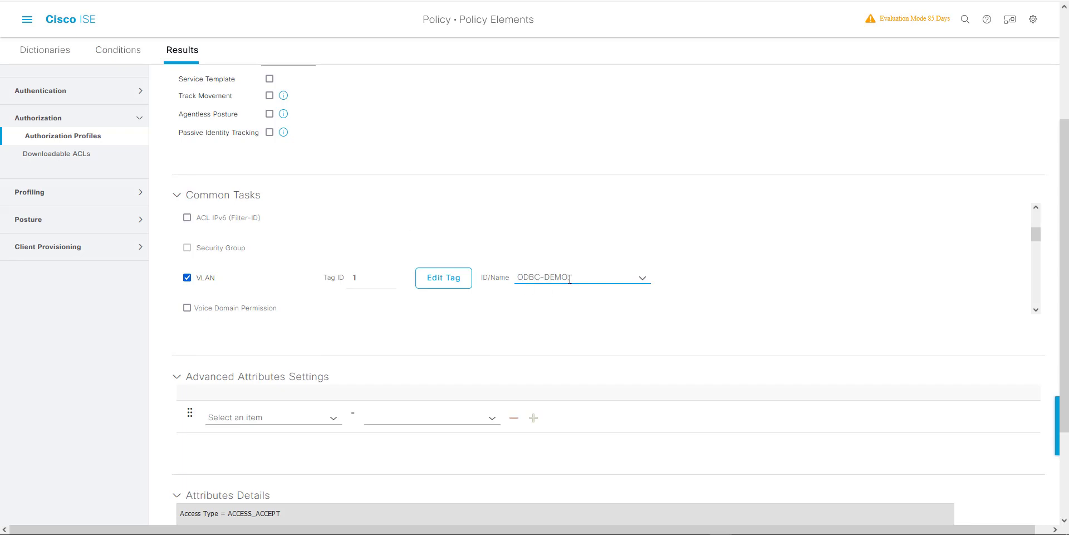
pyautogui.scroll(-1, 542, 284)
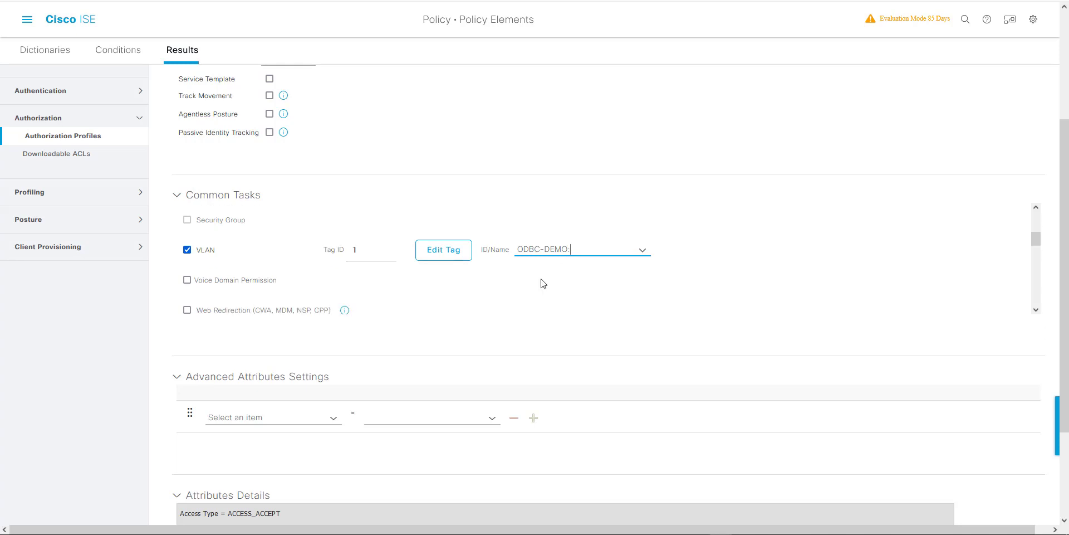
pyautogui.scroll(1, 537, 230)
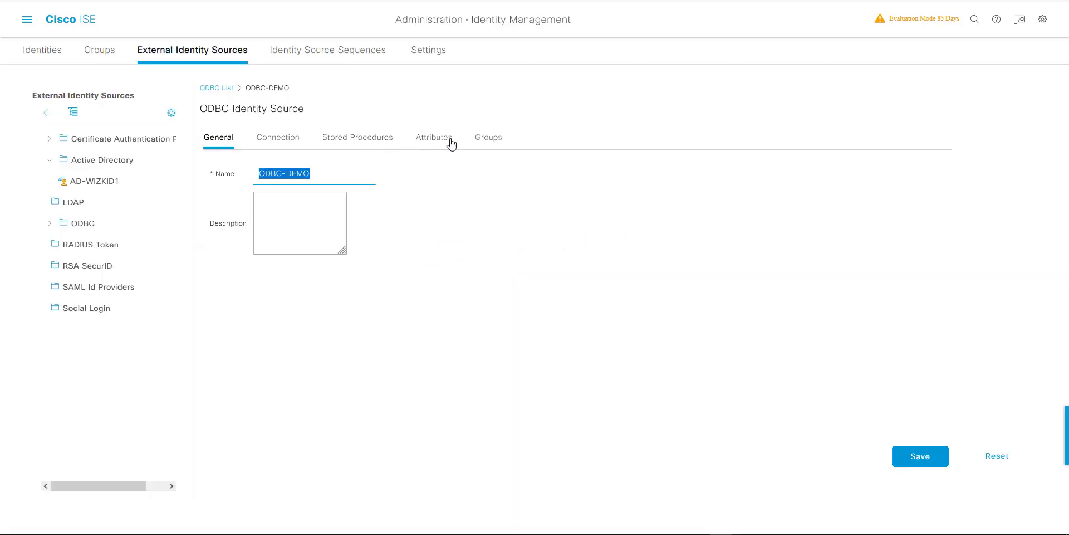
pyautogui.click(449, 143)
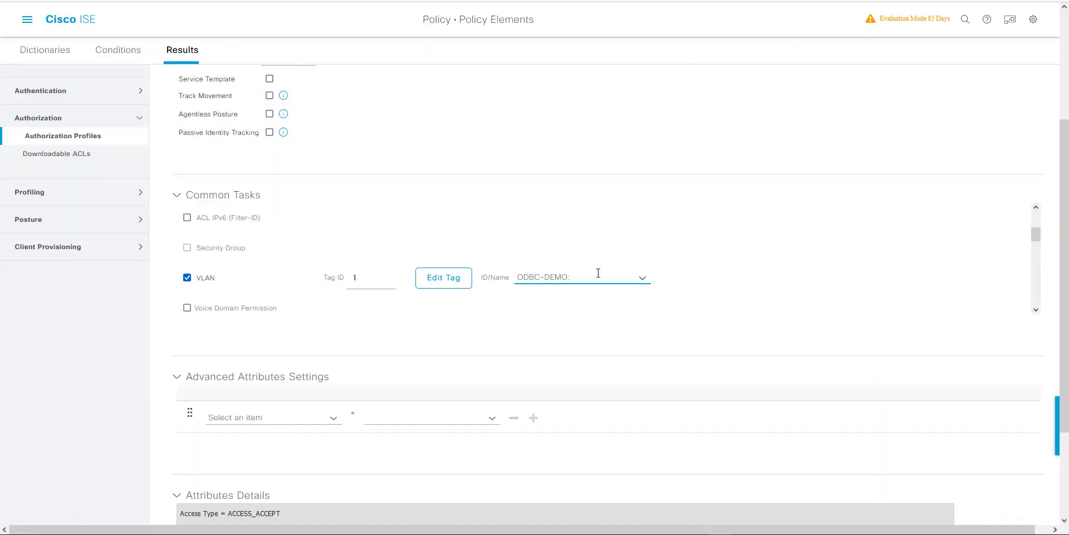
pyautogui.write('vlan')
pyautogui.moveTo(589, 280); pyautogui.dragTo(561, 275)
pyautogui.click(592, 272)
pyautogui.click(482, 311)
# - Review the authorization profile's attribute details, including the tunnel group ID and the tunnel medium type
pyautogui.scroll(-5, 474, 278)
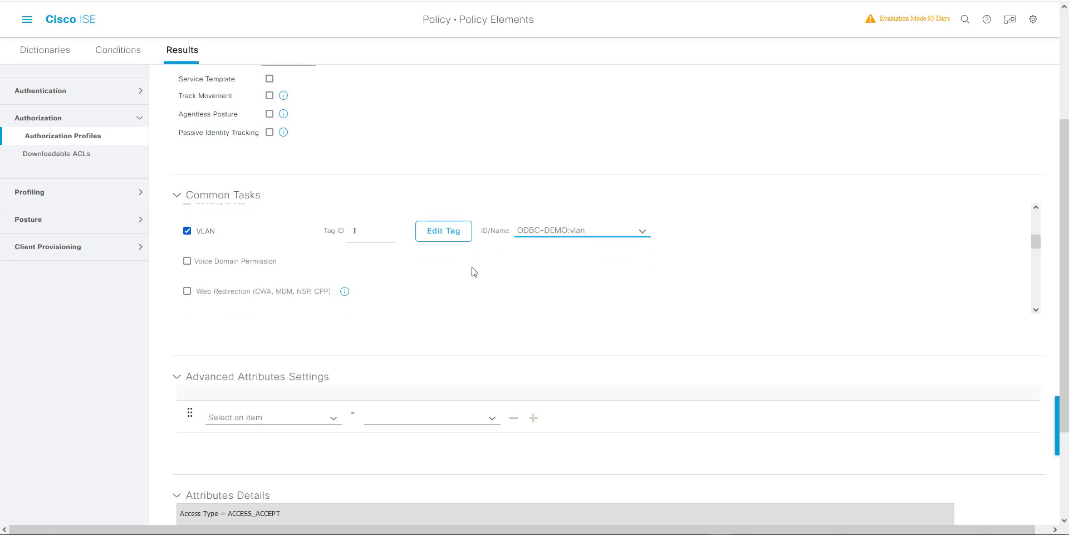
pyautogui.scroll(-3, 430, 408)
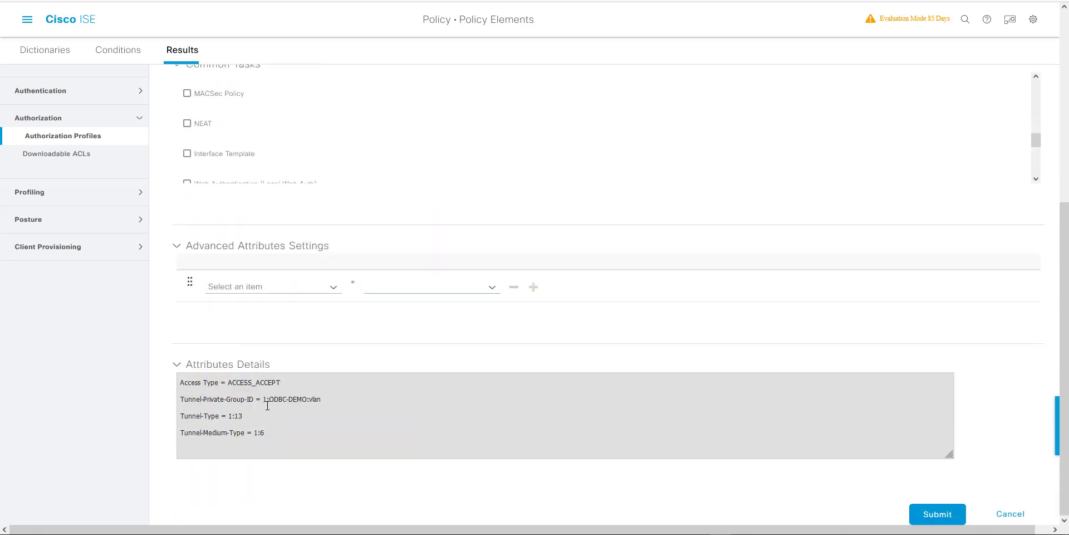
pyautogui.moveTo(266, 400); pyautogui.dragTo(316, 400)
pyautogui.doubleClick(261, 431)
pyautogui.scroll(3, 390, 389)
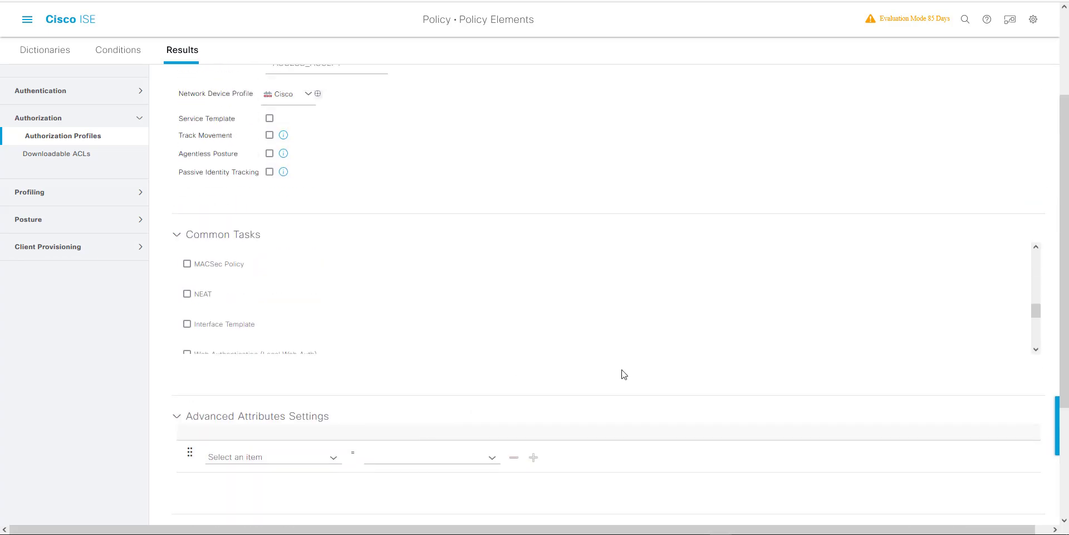
# - Try to submit the authorization profile under the name ODBC-PROFILE
pyautogui.scroll(-3, 623, 375)
pyautogui.click(940, 518)
pyautogui.scroll(1, 941, 519)
pyautogui.scroll(-1, 908, 490)
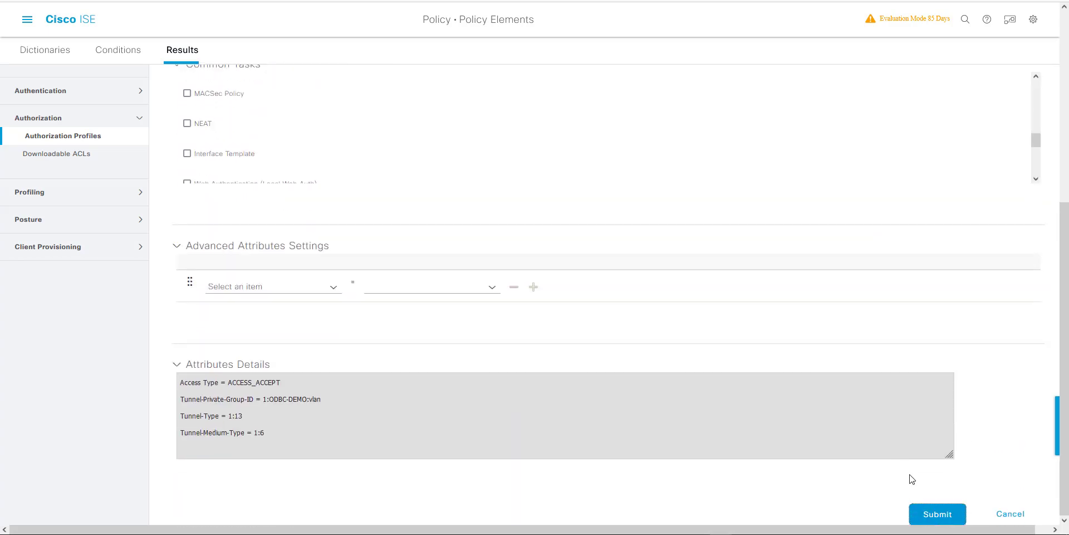
pyautogui.click(937, 518)
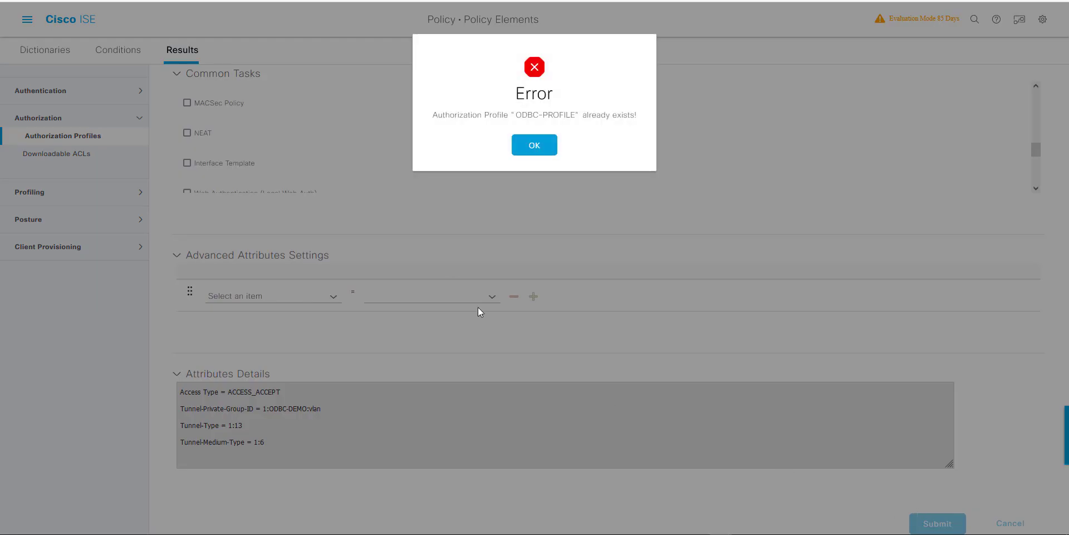
# - Dismiss the error, rename the authorization profile to ODBC-PROFILE1 and submit it
pyautogui.click(525, 147)
pyautogui.scroll(5, 466, 248)
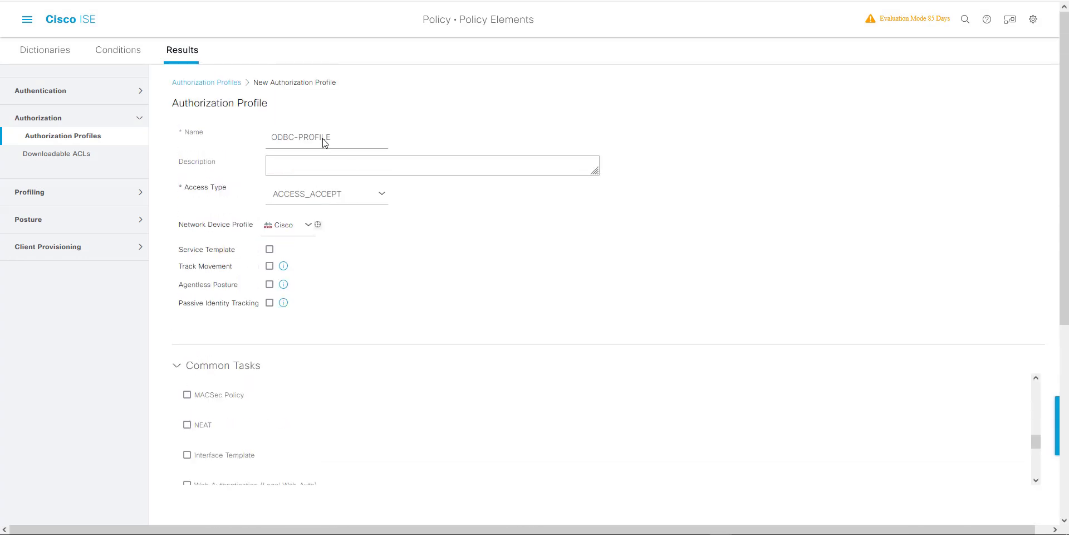
pyautogui.click(334, 136)
pyautogui.scroll(-5, 959, 327)
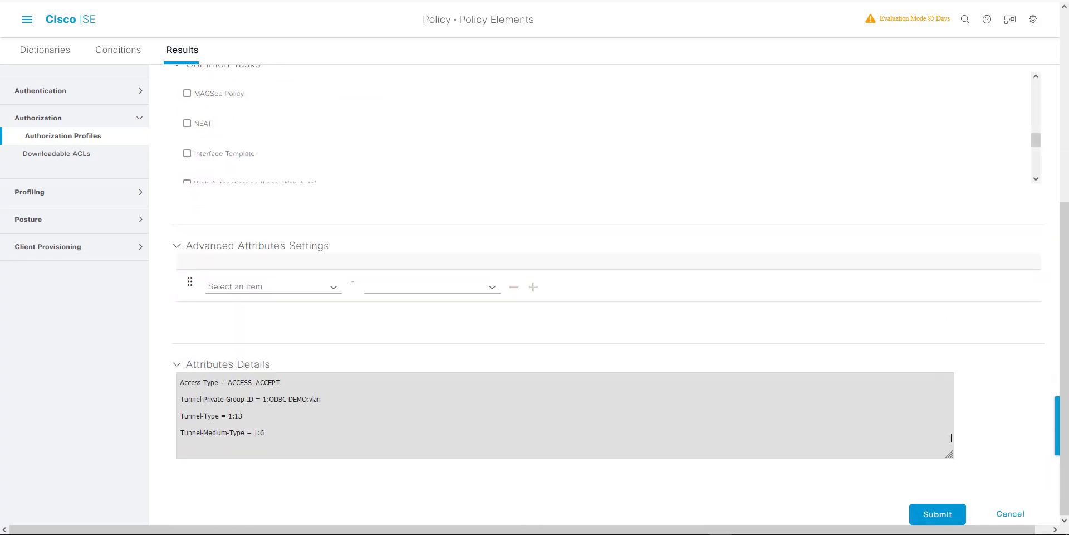
pyautogui.click(938, 515)
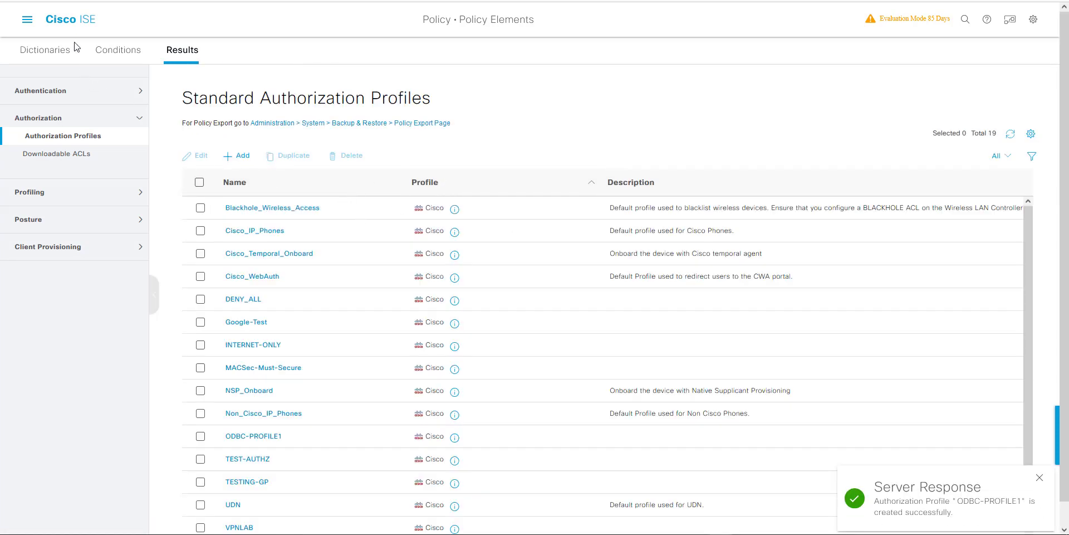
# - Add a new policy set at the head of the Policy Sets list and name it ODBC-DEMO
pyautogui.click(28, 22)
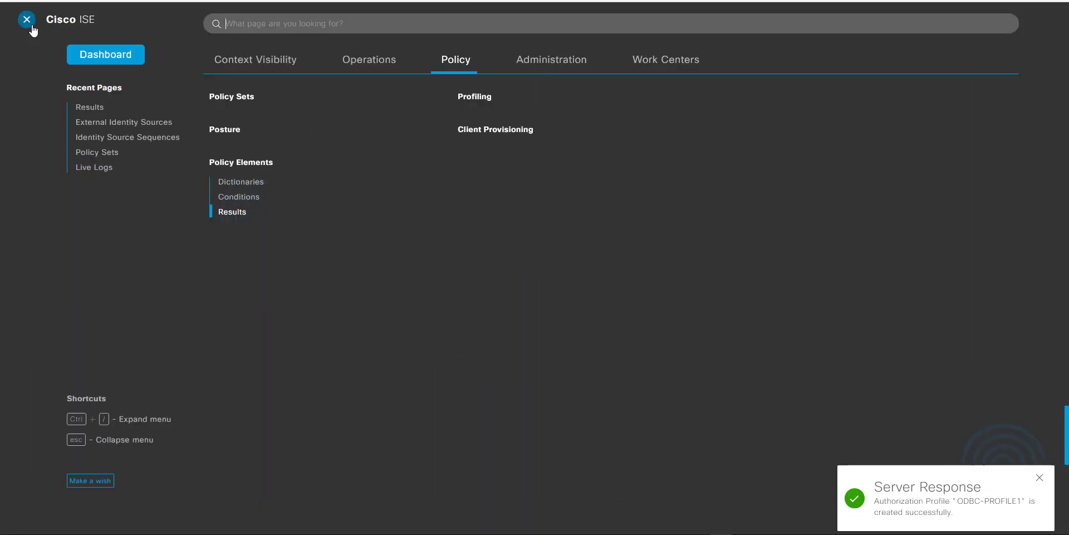
pyautogui.click(231, 97)
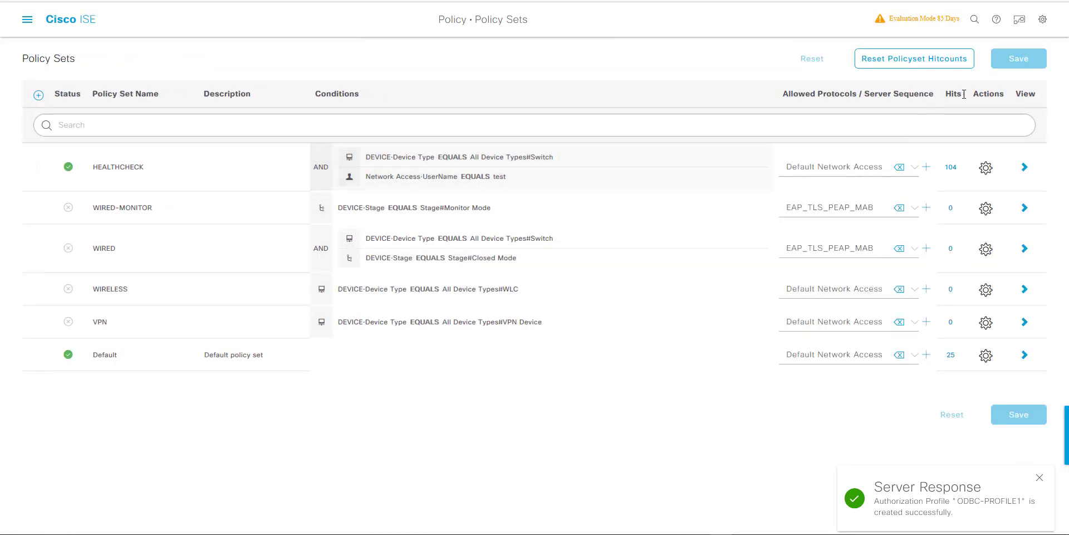
pyautogui.click(39, 94)
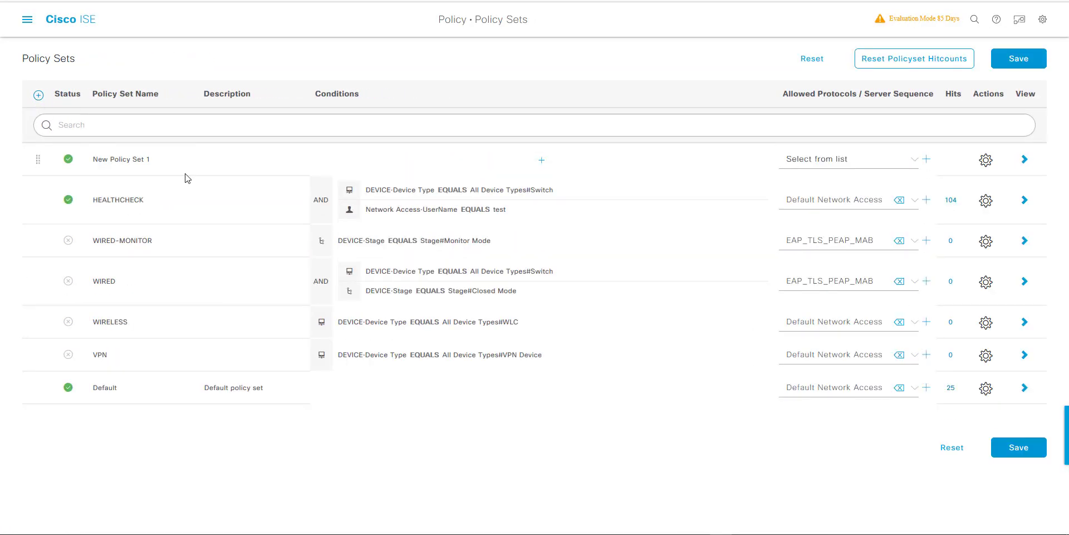
pyautogui.moveTo(169, 158); pyautogui.dragTo(80, 156)
pyautogui.write('ODBC-DEMO')
# - Set the ODBC-DEMO policy set's condition to Wired_MAB from the Conditions Studio library
pyautogui.click(530, 166)
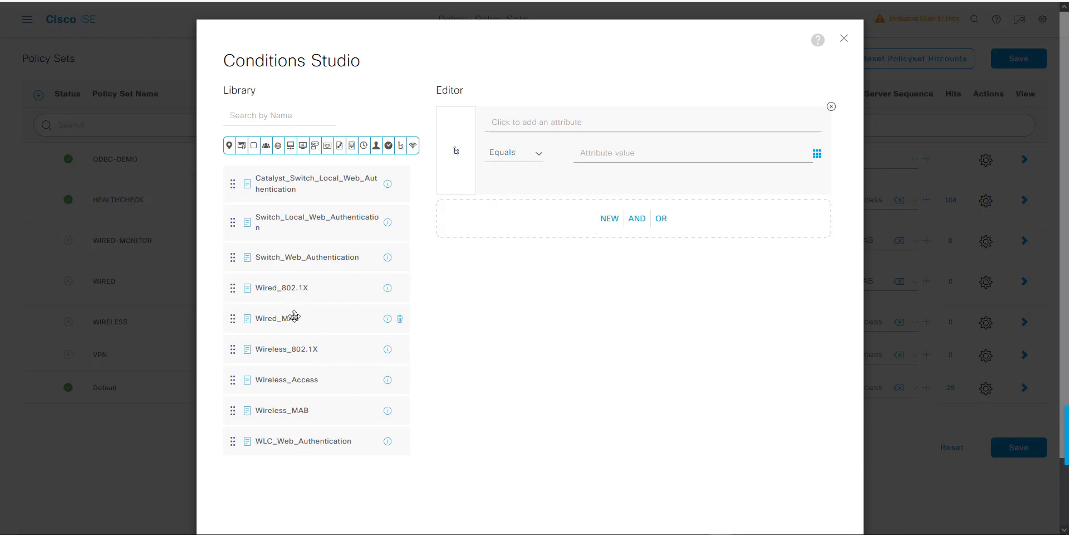
pyautogui.moveTo(293, 317); pyautogui.dragTo(501, 254)
pyautogui.moveTo(278, 316); pyautogui.dragTo(637, 230)
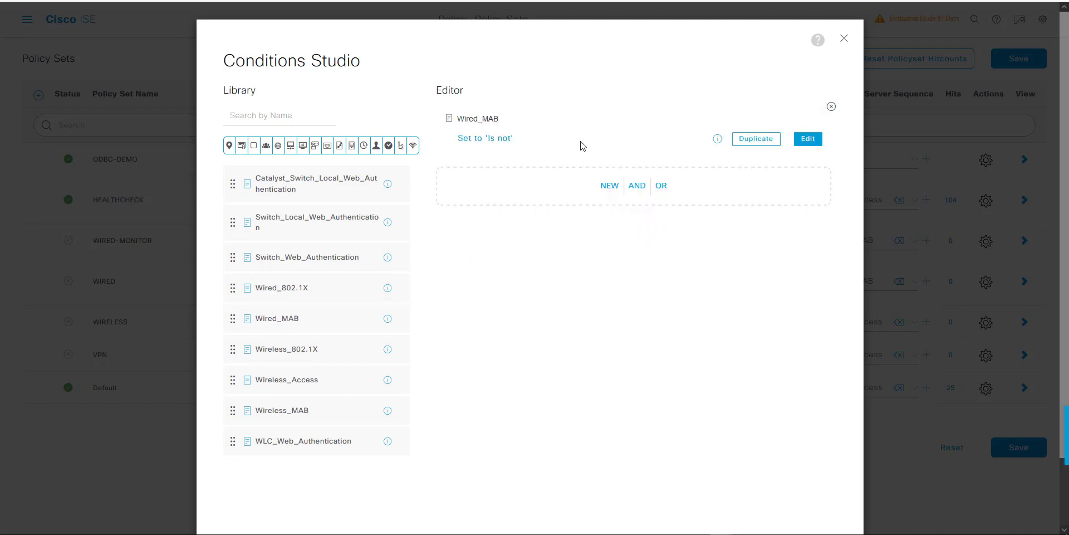
pyautogui.scroll(-2, 781, 433)
pyautogui.click(797, 484)
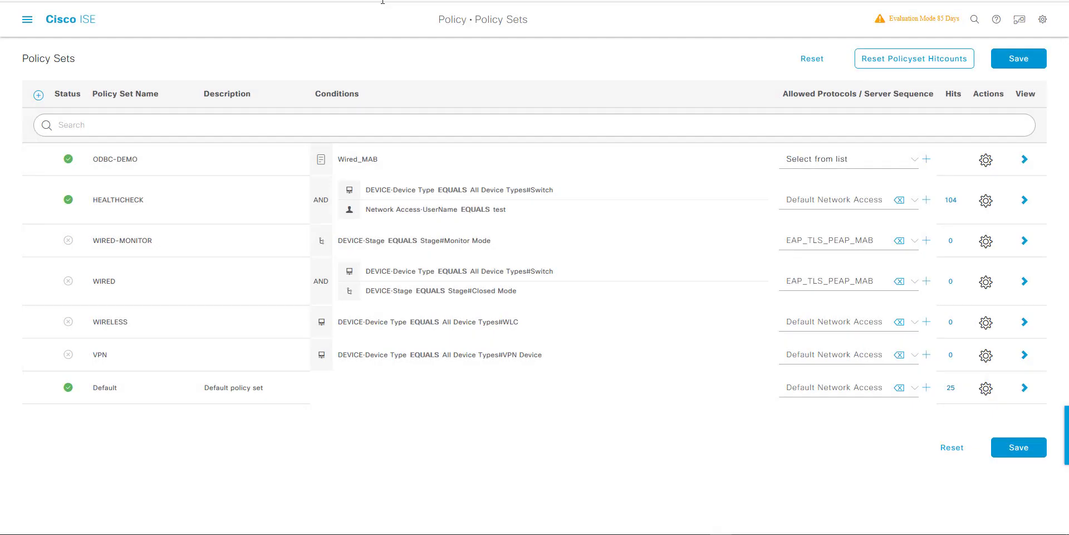
# - Set the ODBC-DEMO policy set's allowed protocols to MAB_ONLY and save the policy sets
pyautogui.click(869, 161)
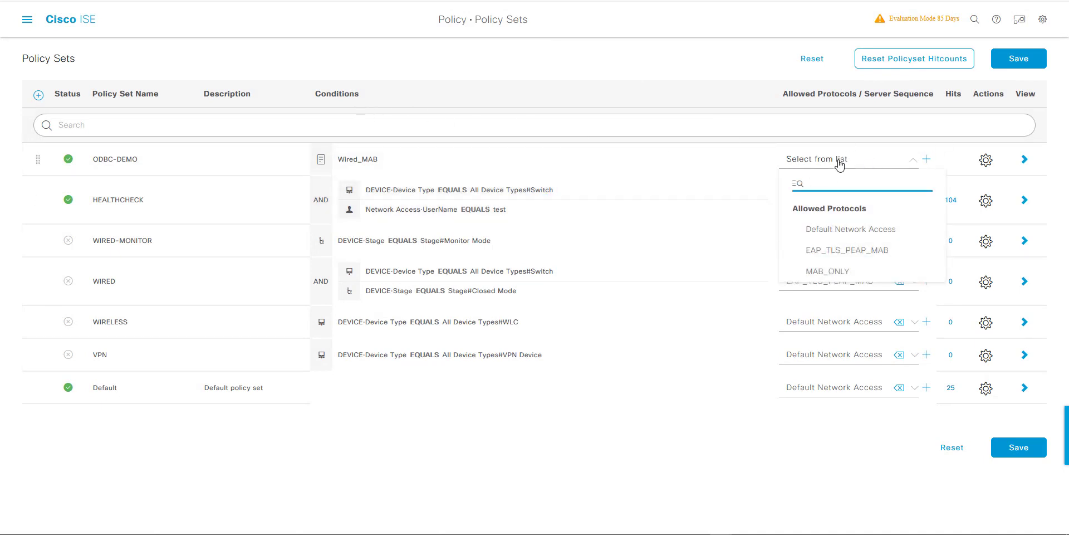
pyautogui.click(834, 273)
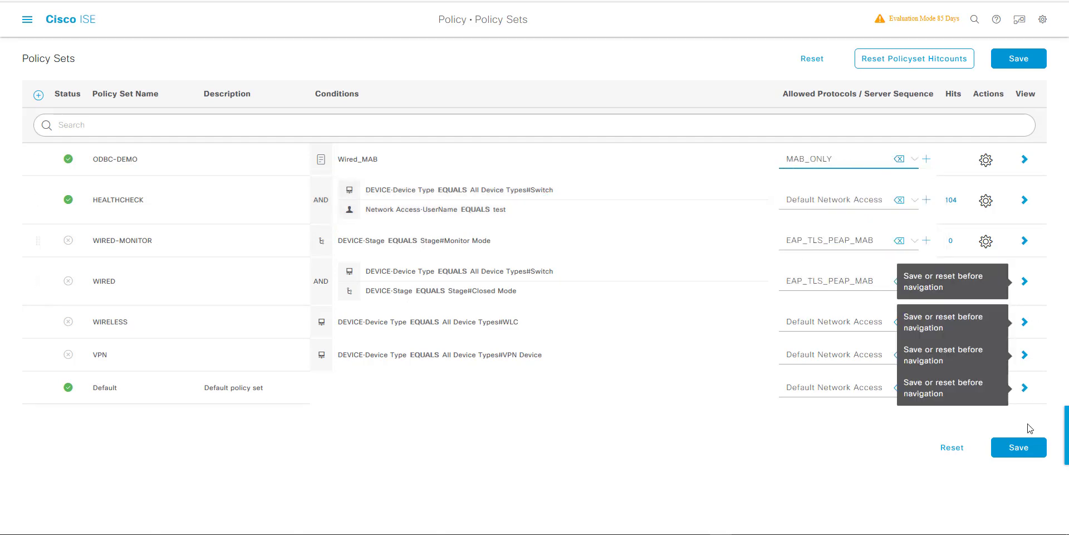
pyautogui.click(1004, 444)
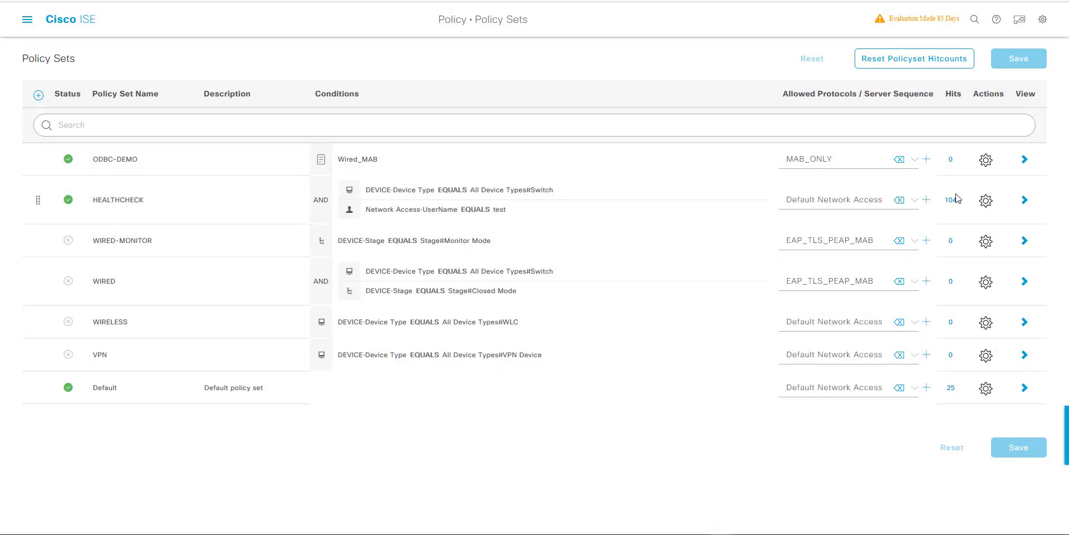
# - Open the ODBC-DEMO policy set and make its Default authentication rule use the ODBC-DEMO identity source
pyautogui.click(1026, 160)
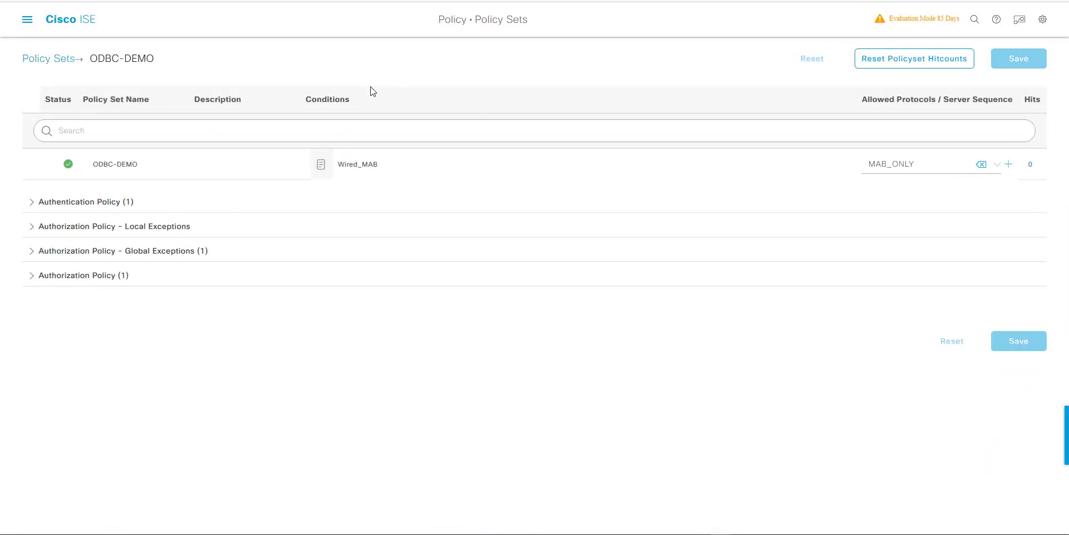
pyautogui.click(42, 204)
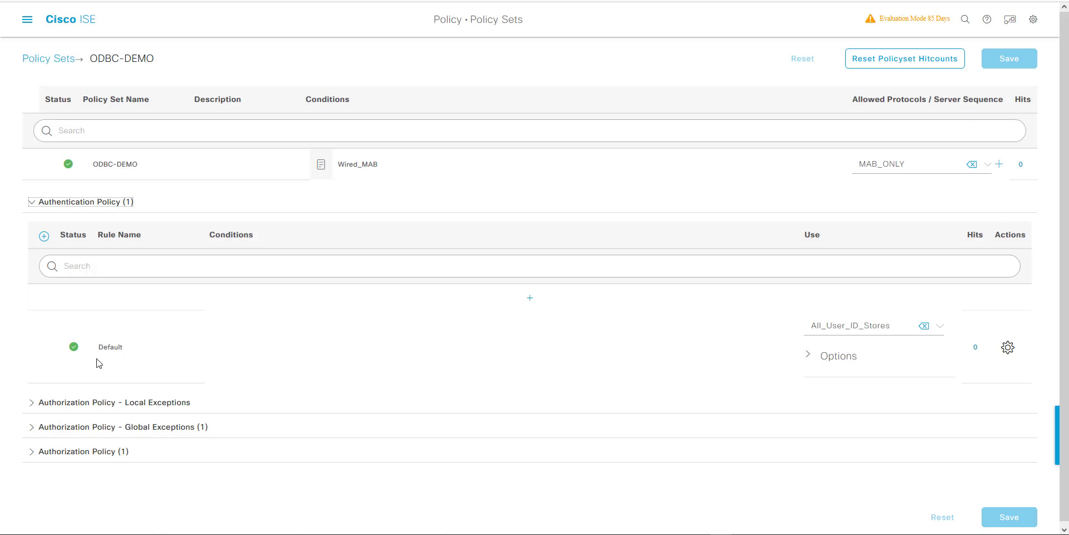
pyautogui.click(845, 332)
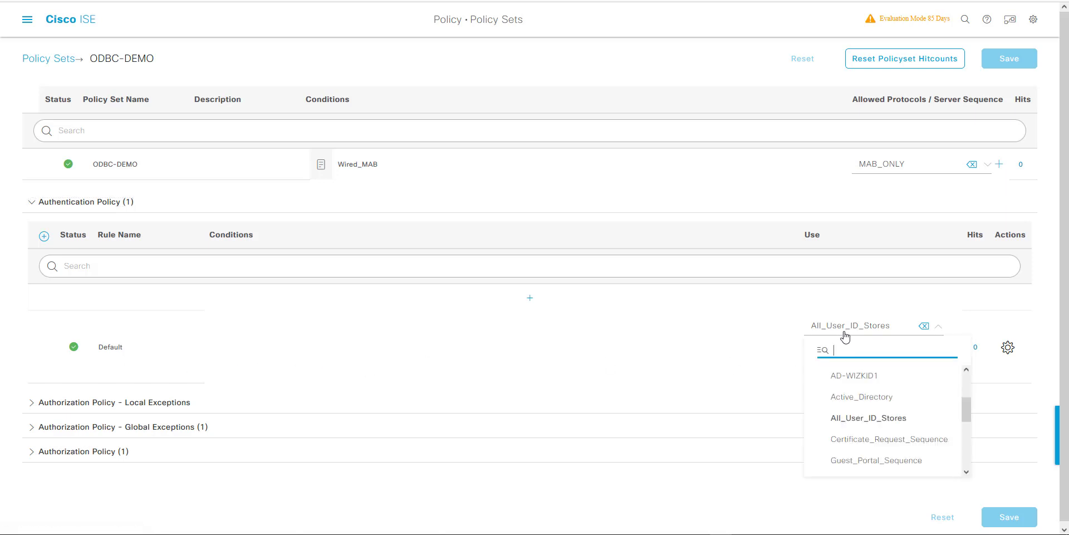
pyautogui.scroll(-2, 859, 430)
pyautogui.scroll(-3, 858, 430)
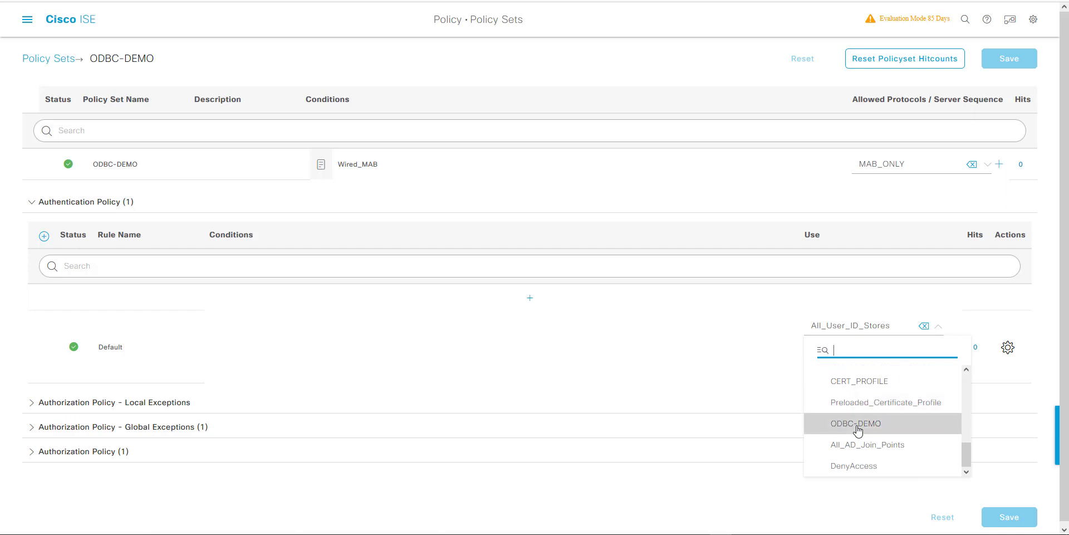
pyautogui.scroll(2, 878, 444)
pyautogui.scroll(-2, 868, 440)
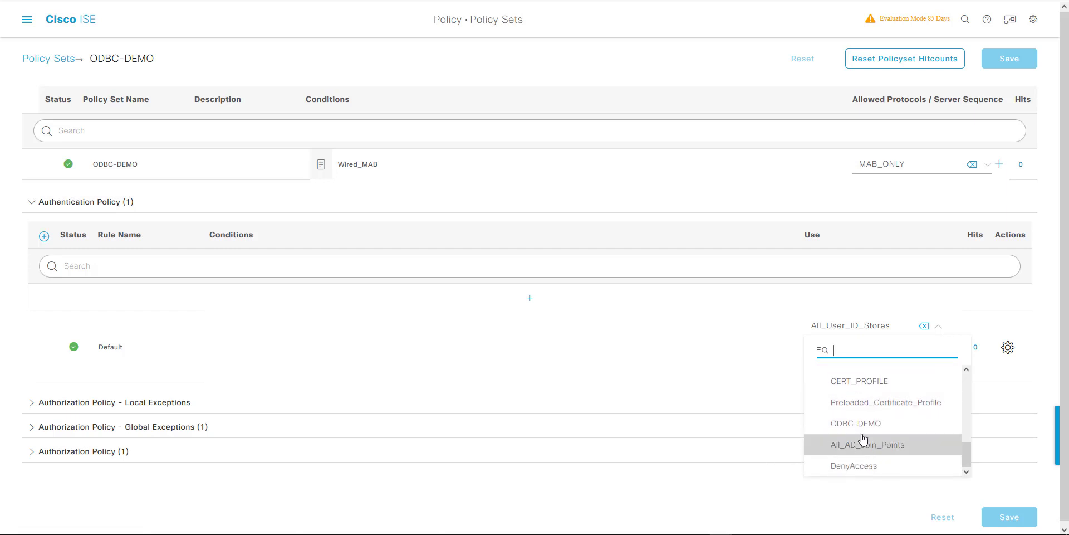
pyautogui.click(867, 425)
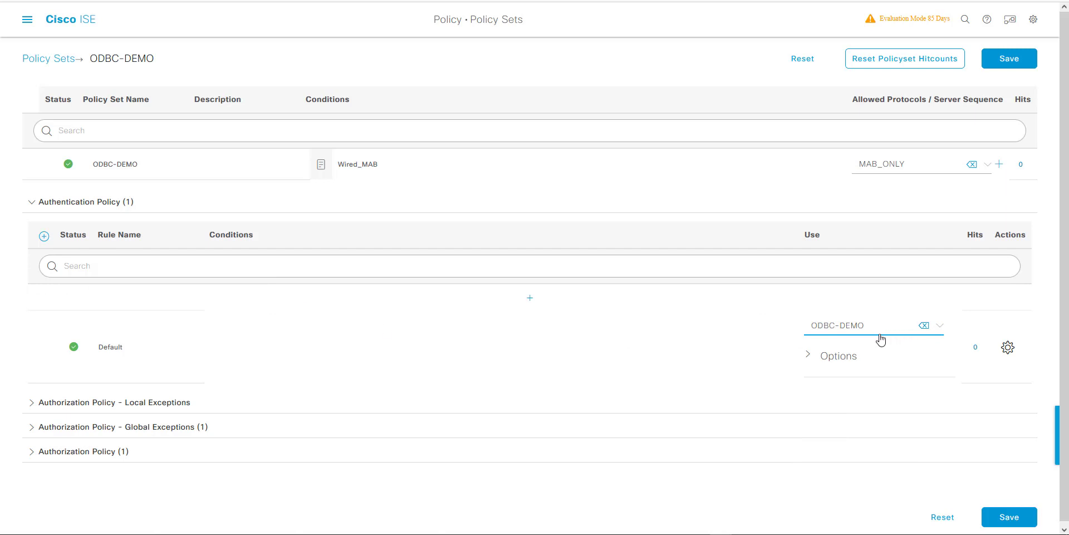
# - Add a rule above Default in the Authorization Policy and name it ODBC-Authz
pyautogui.scroll(-1, 729, 344)
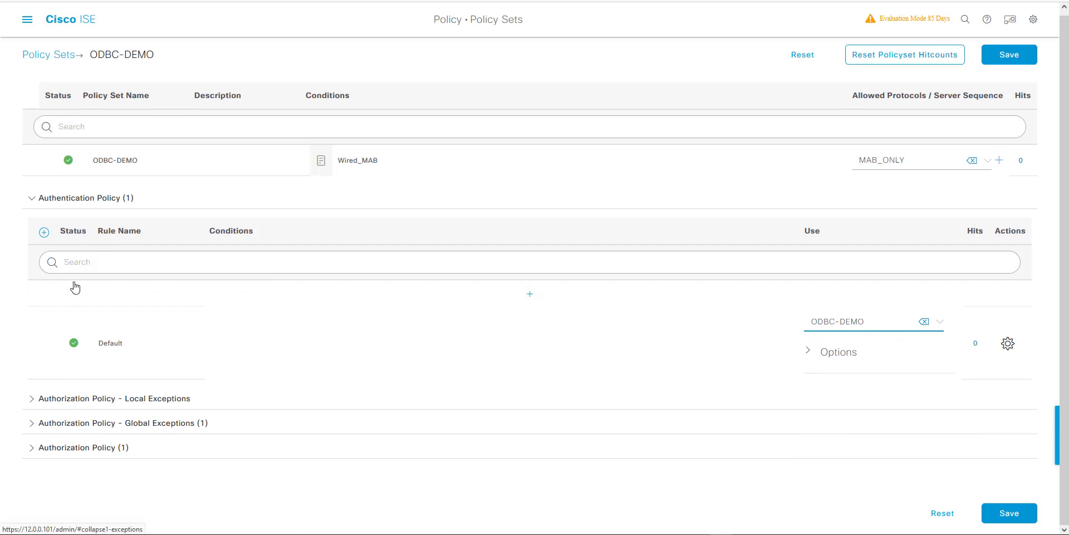
pyautogui.click(77, 453)
pyautogui.scroll(-3, 161, 432)
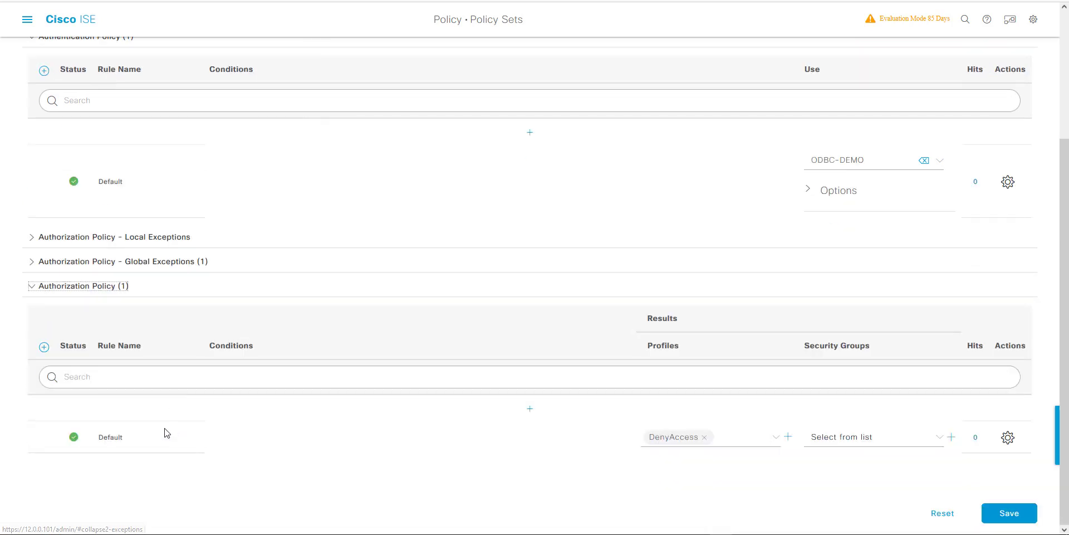
pyautogui.click(533, 412)
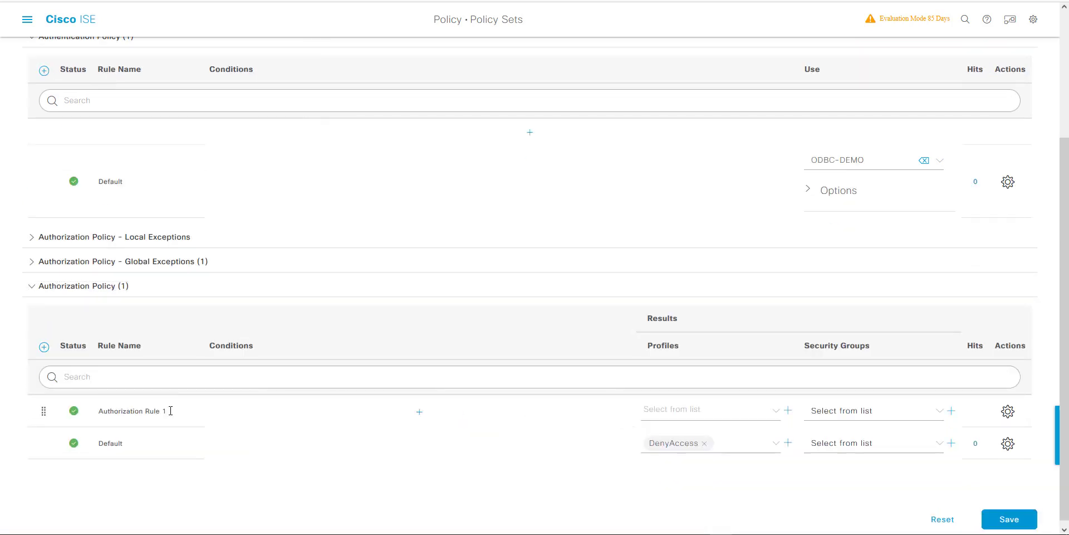
pyautogui.moveTo(167, 411); pyautogui.dragTo(93, 402)
pyautogui.write('ODBC-Authz')
# - Assign the ODBC-PROFILE1 authorization profile to the ODBC-Authz rule
pyautogui.click(720, 410)
pyautogui.scroll(-2, 738, 466)
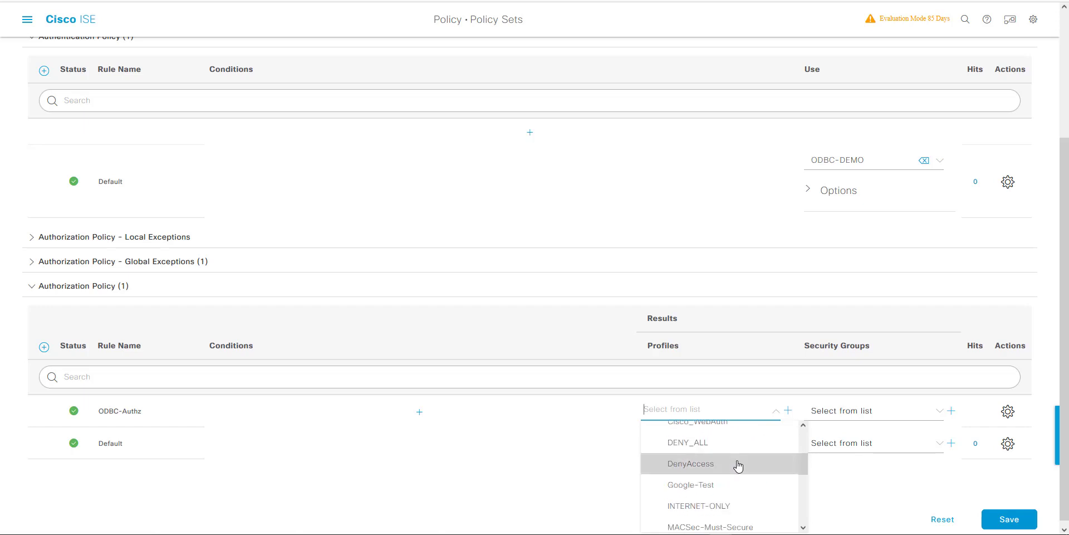
pyautogui.scroll(-2, 738, 466)
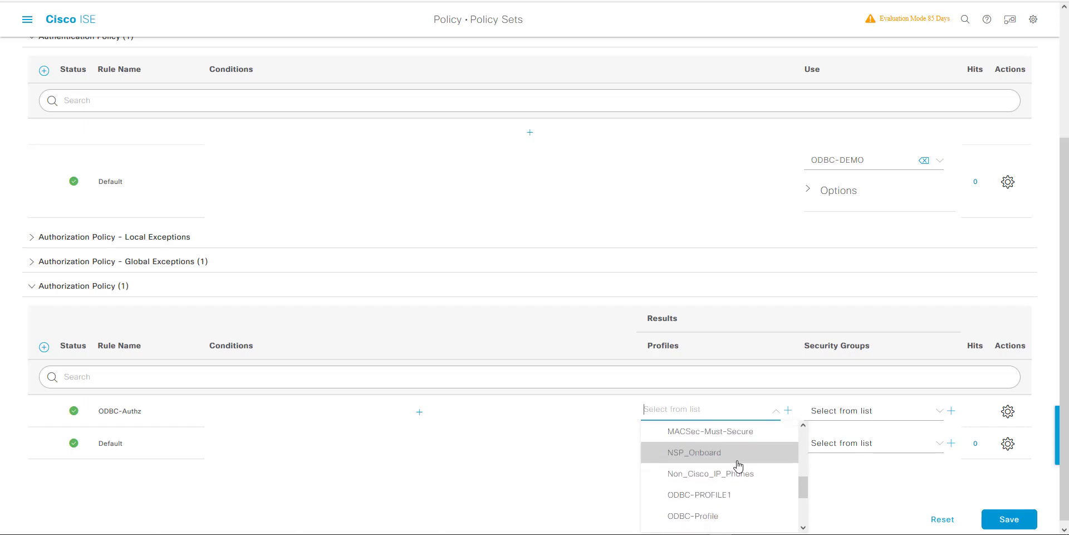
pyautogui.click(716, 497)
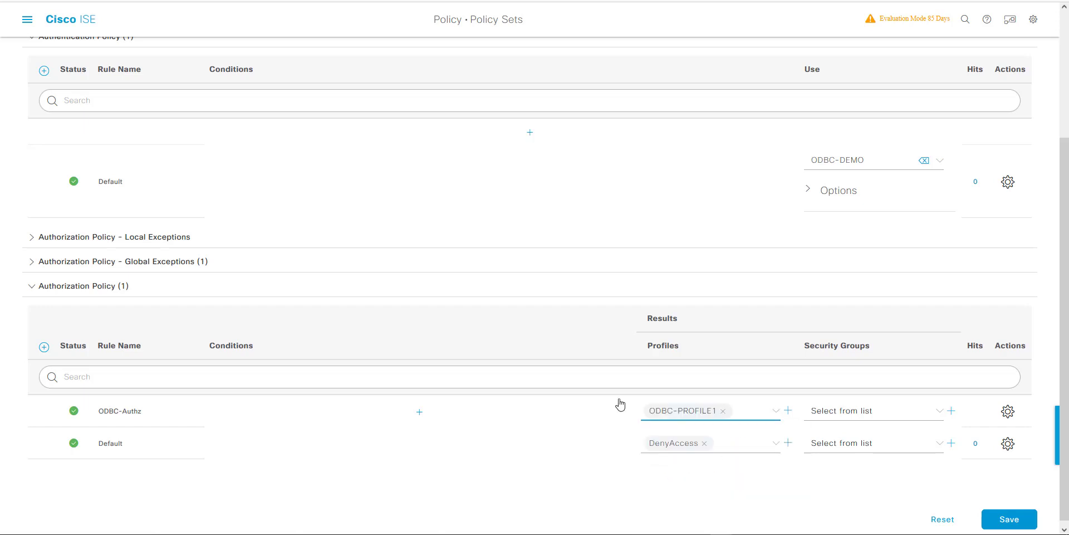
# - Give the ODBC-Authz rule the condition ODBC-DEMO ExternalGroups Equals MAB-Computers and save the policy set
pyautogui.click(419, 412)
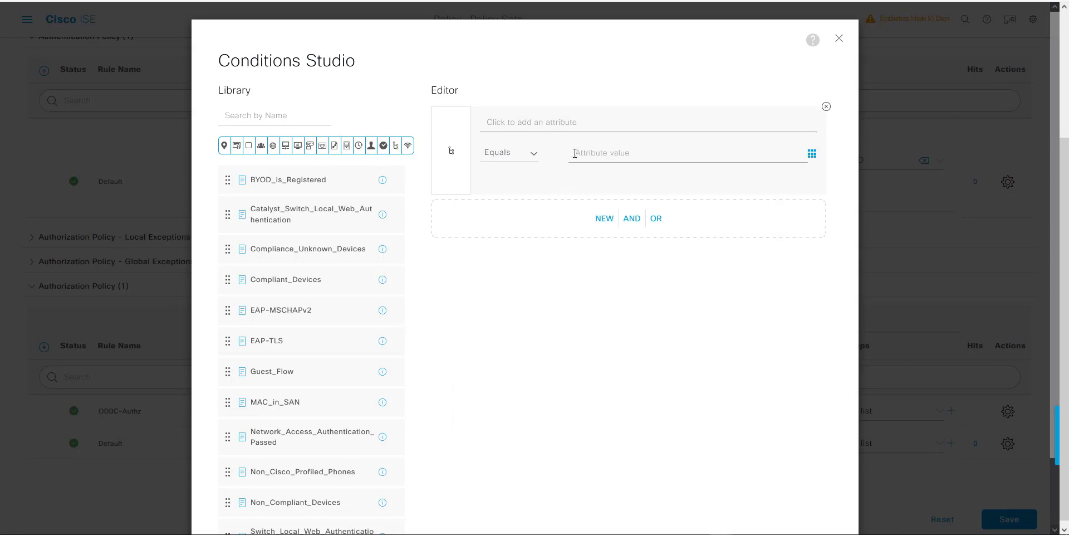
pyautogui.click(592, 122)
pyautogui.click(563, 239)
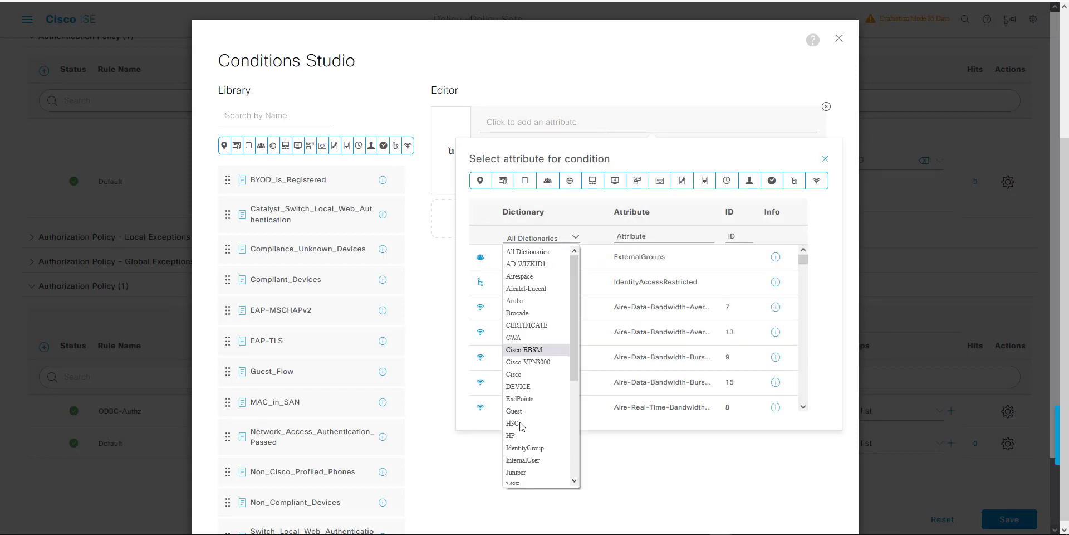
pyautogui.scroll(-5, 529, 357)
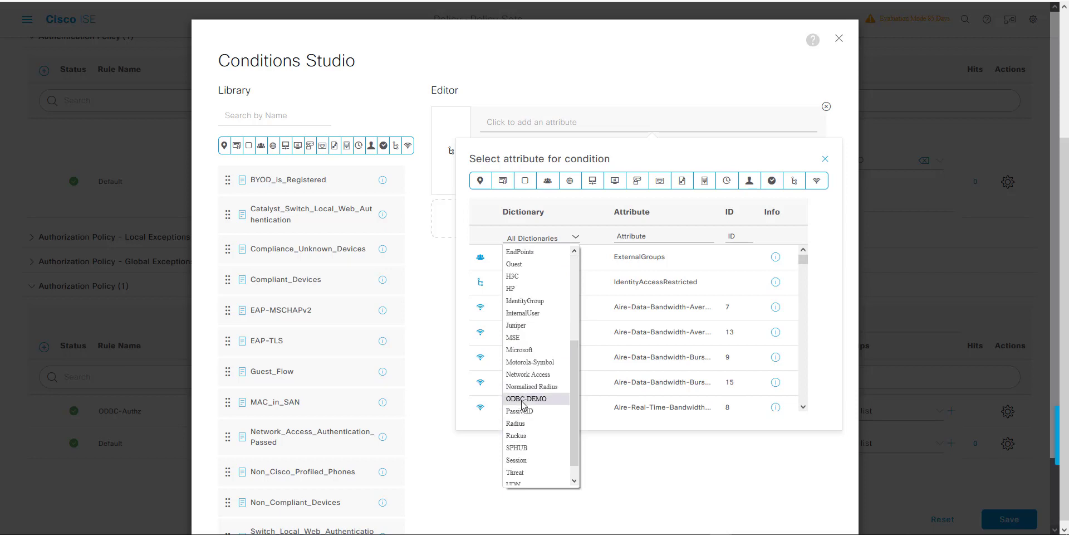
pyautogui.click(529, 402)
pyautogui.click(652, 261)
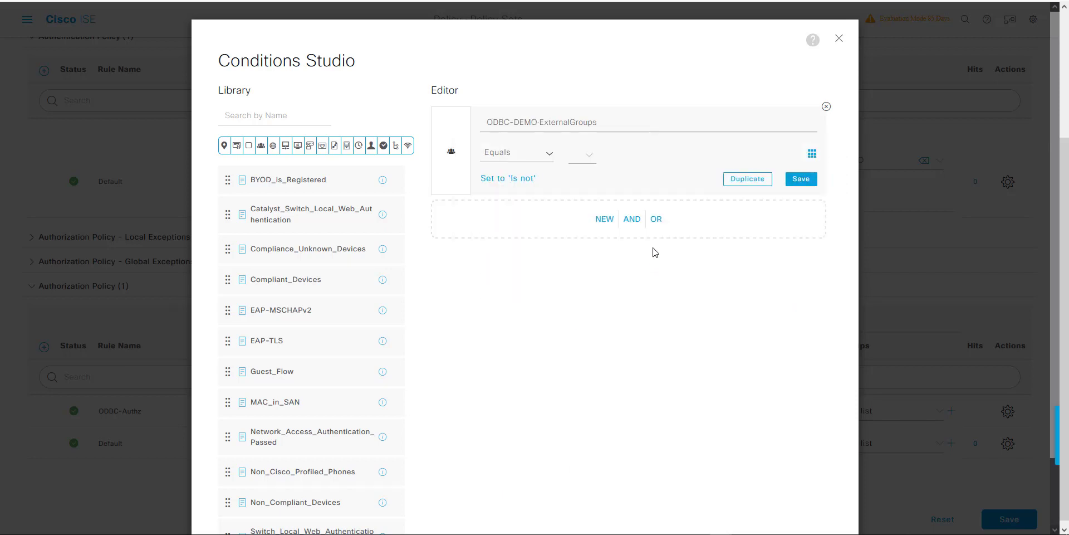
pyautogui.click(588, 155)
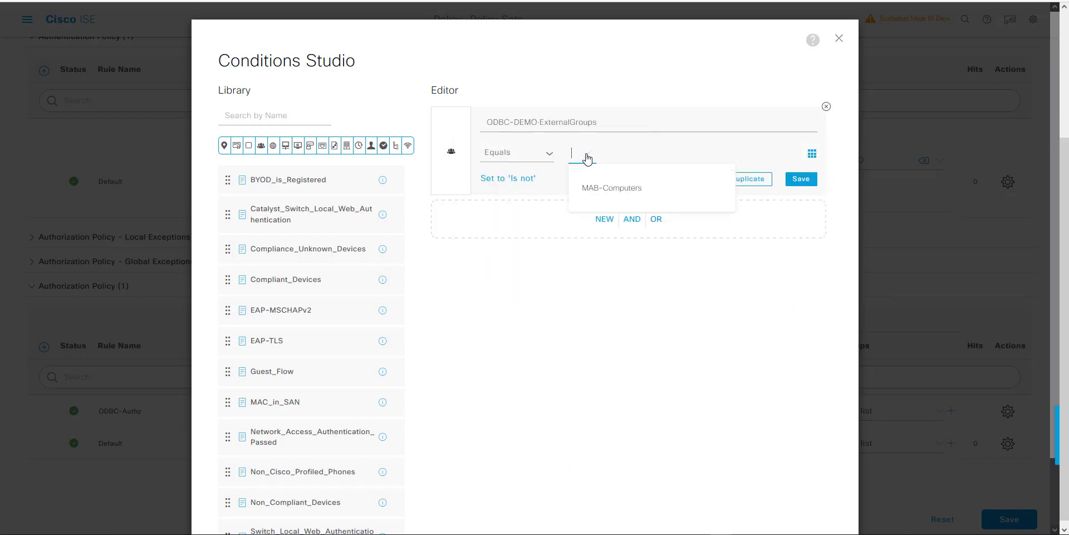
pyautogui.click(612, 186)
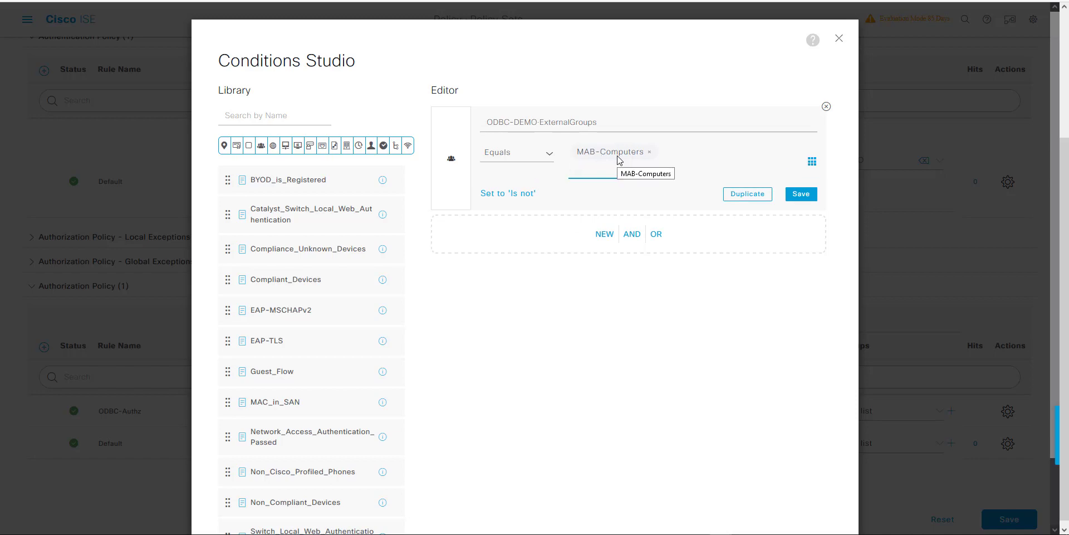
pyautogui.scroll(-1, 735, 323)
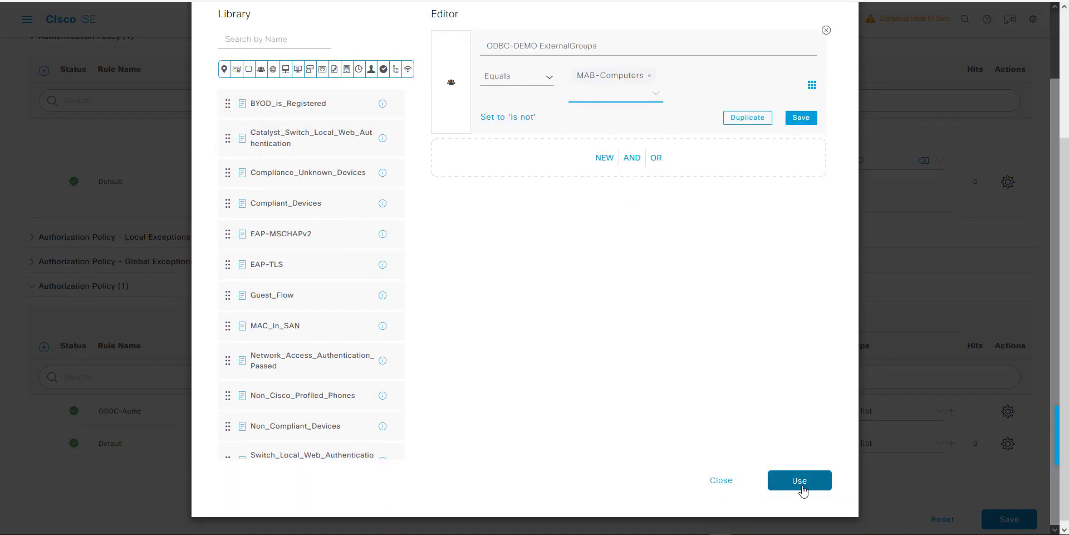
pyautogui.click(800, 482)
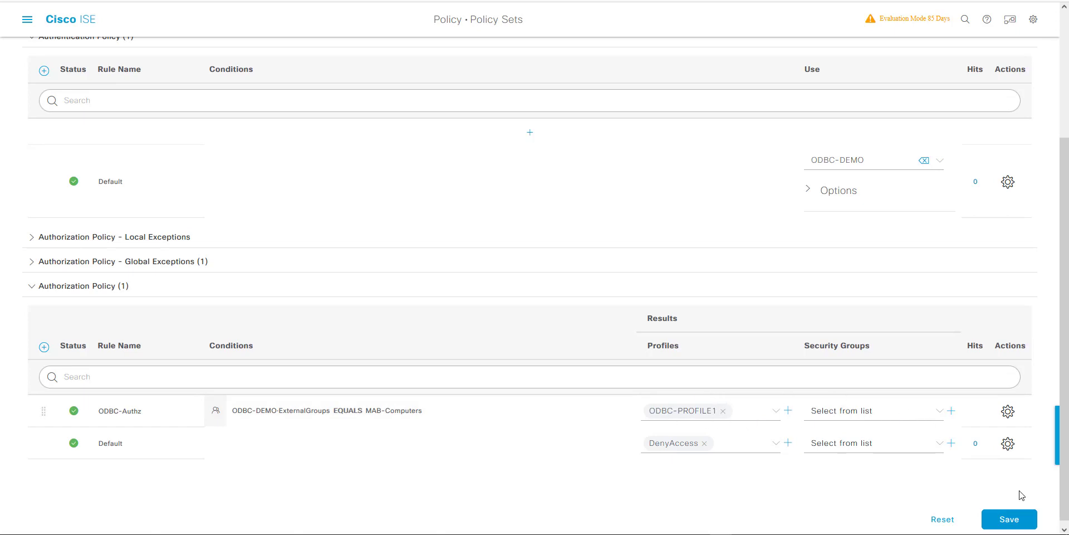
pyautogui.click(1001, 519)
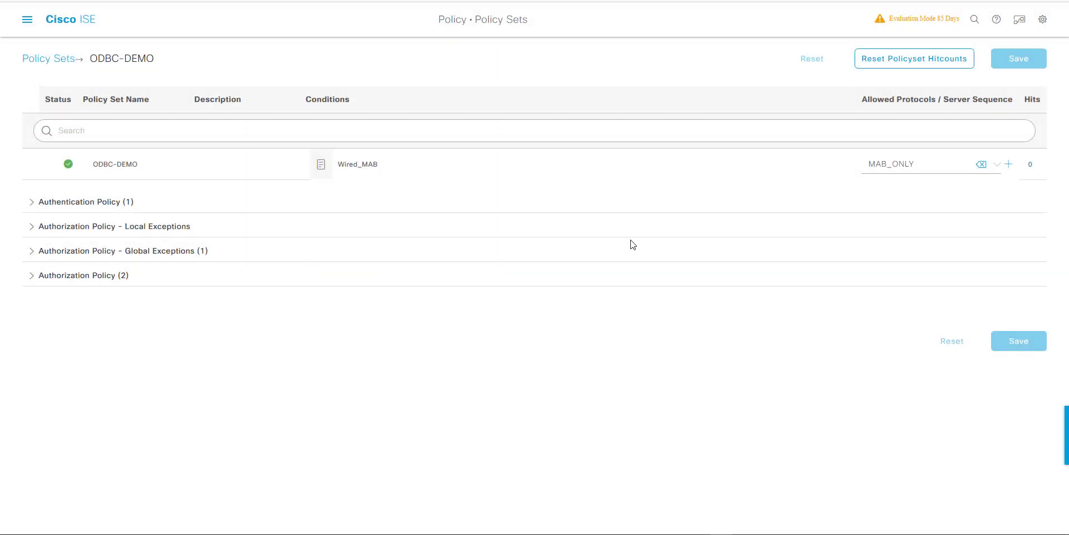
pyautogui.click(18, 26)
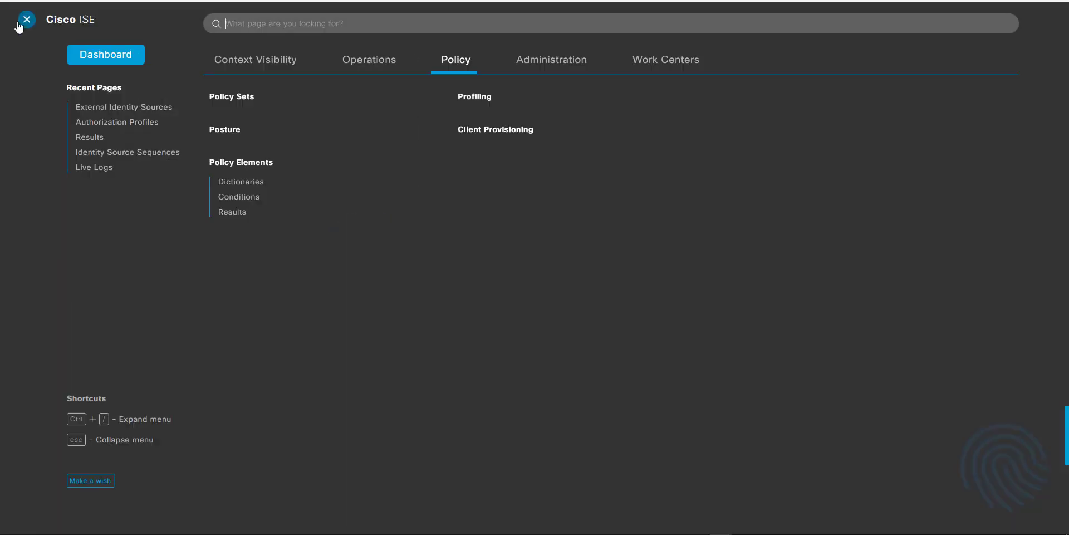
pyautogui.click(28, 23)
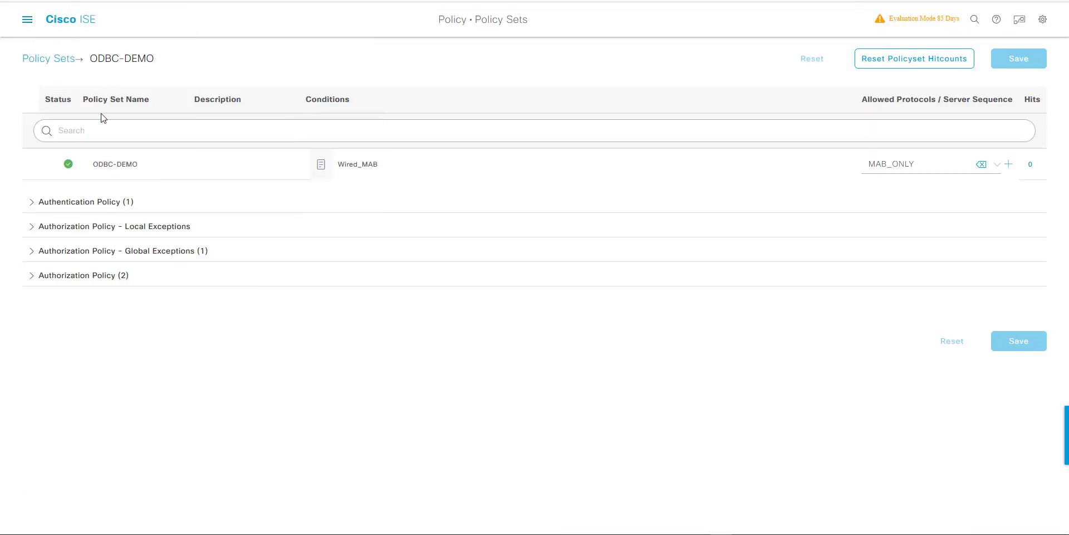
# - Switch to SQL Server Management Studio and open the top 200 rows of ISE-DEMO's dbo.Attributes table to check the VLAN attribute
pyautogui.moveTo(852, 534)
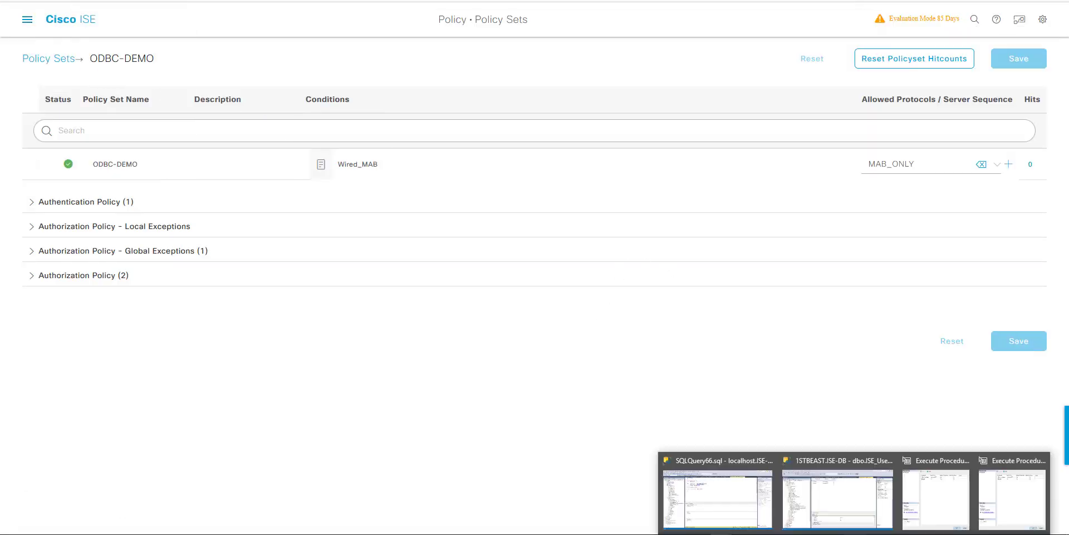
pyautogui.click(766, 520)
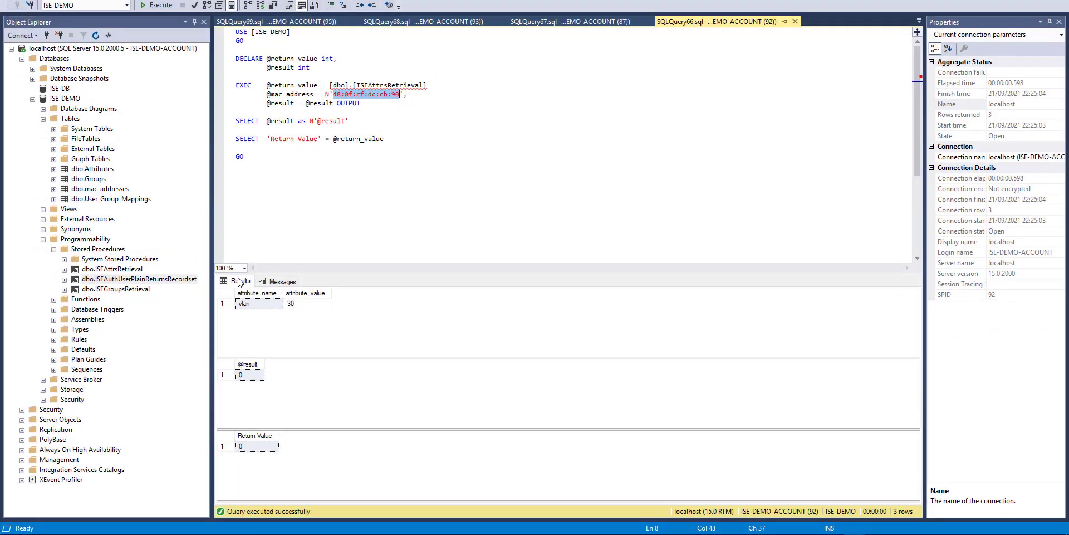
pyautogui.rightClick(128, 270)
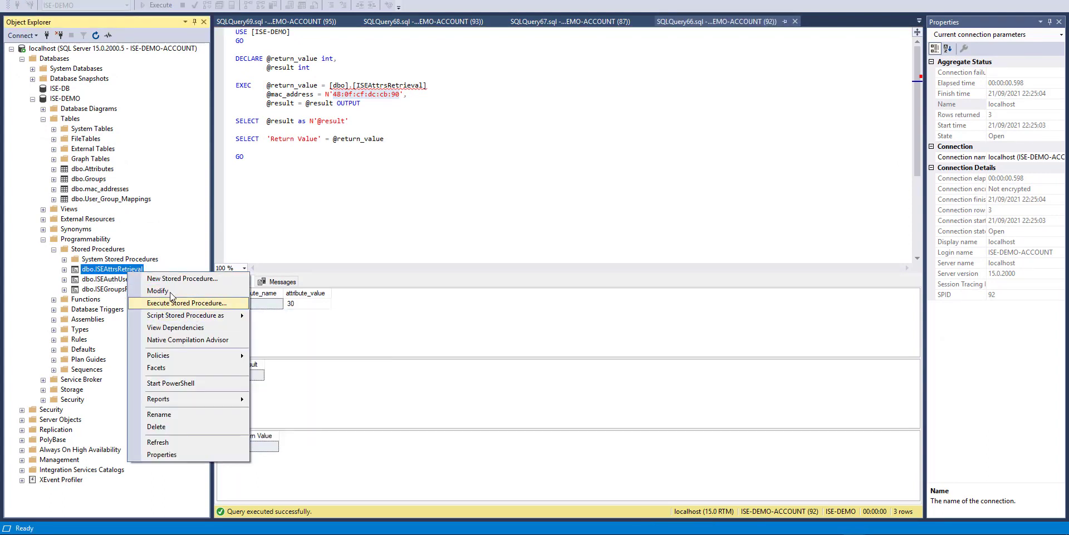
pyautogui.click(79, 169)
pyautogui.rightClick(79, 169)
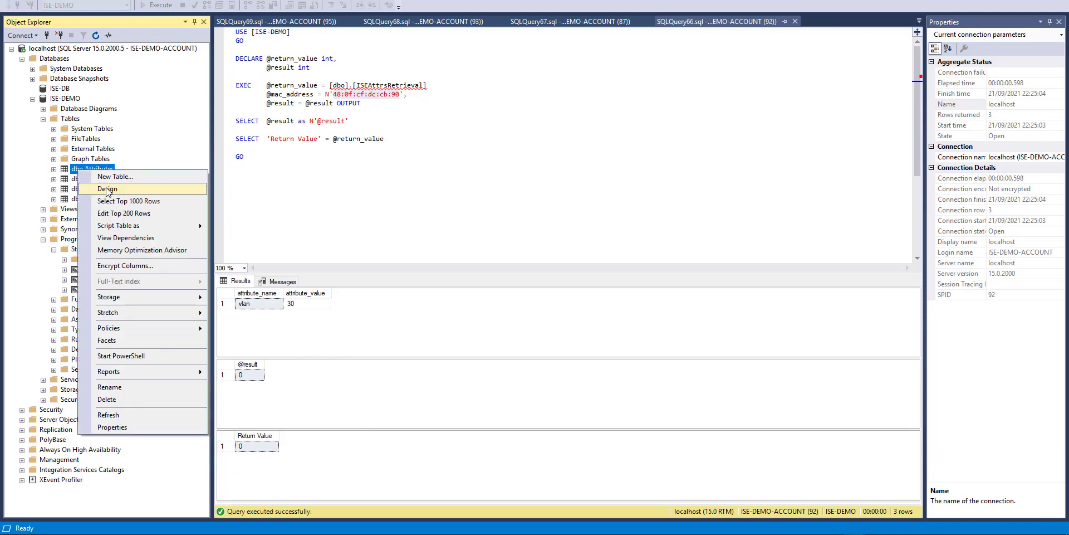
pyautogui.click(120, 213)
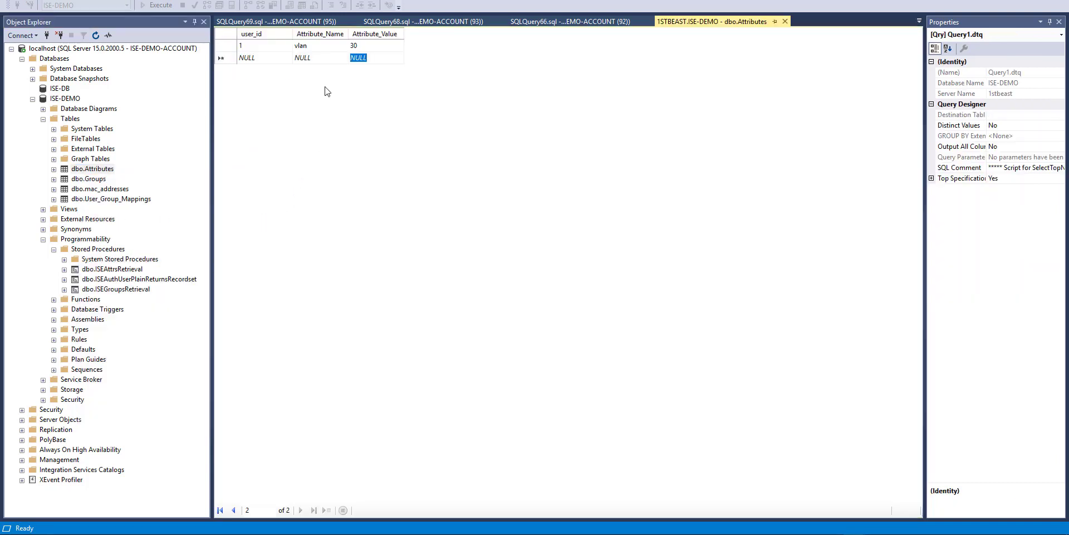
pyautogui.click(263, 58)
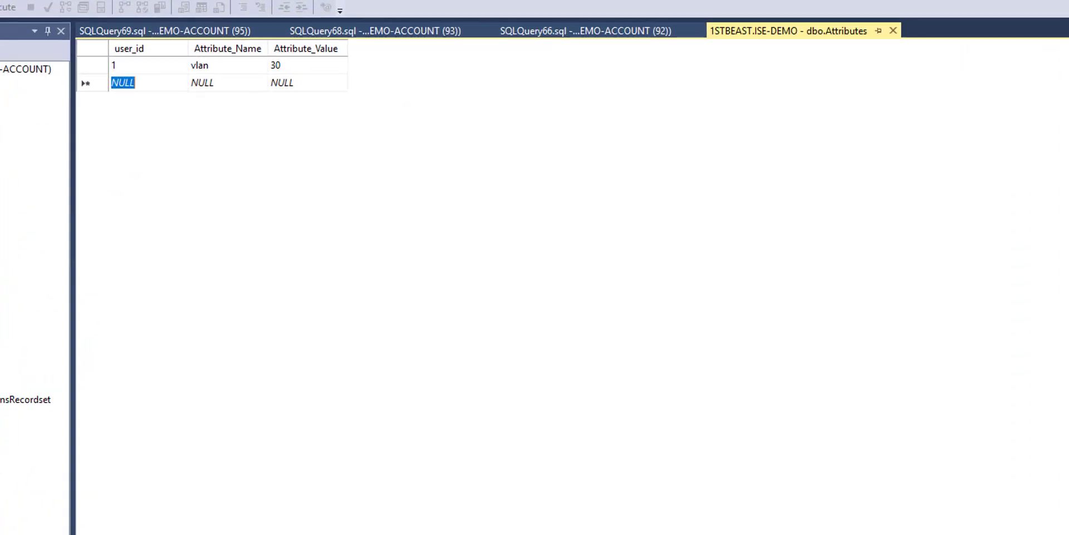
# - Open the rows of the dbo.mac_addresses table to check which user_id each MAC address has
pyautogui.click(2, 278)
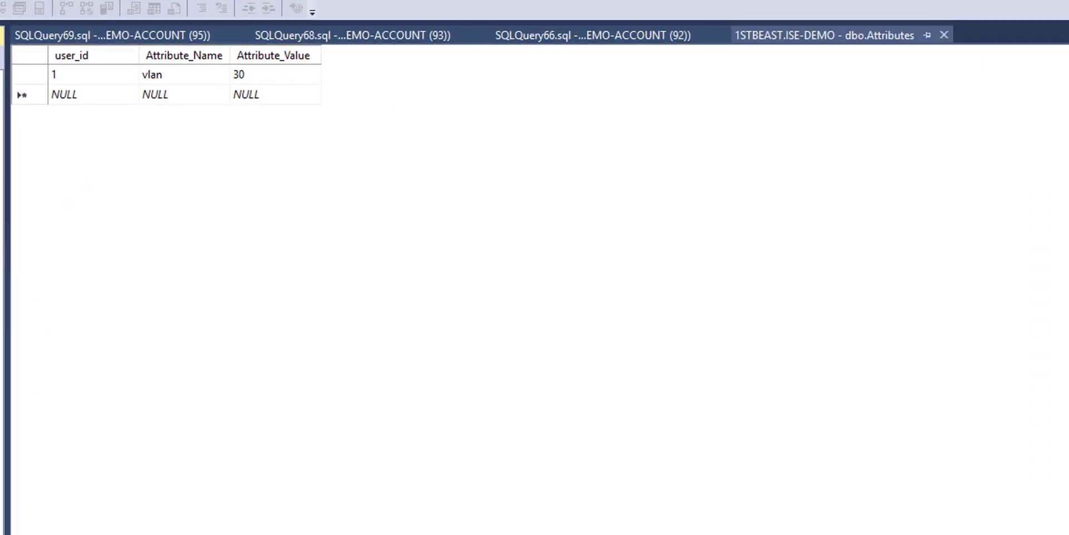
pyautogui.rightClick(1, 308)
pyautogui.click(2, 372)
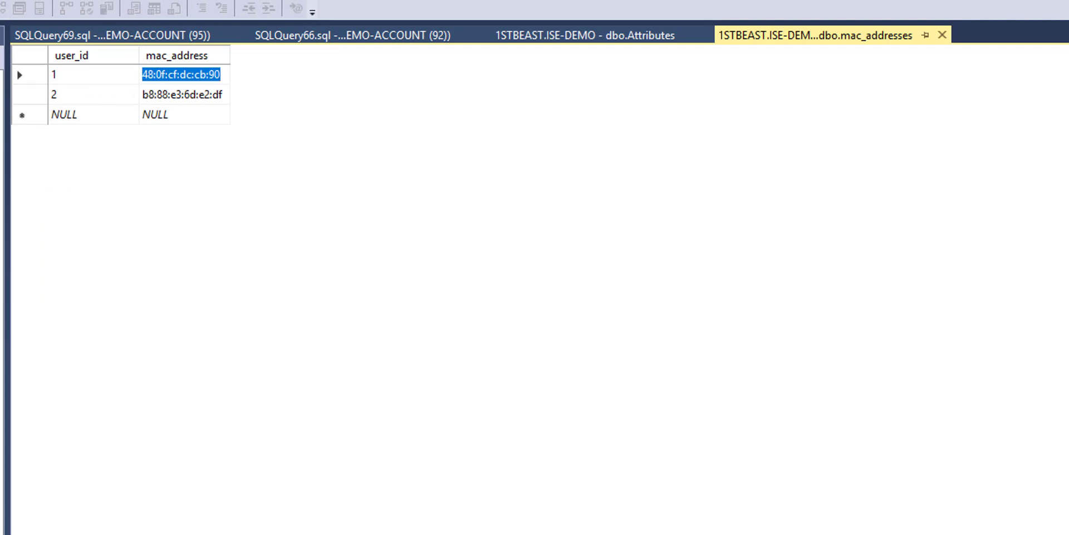
pyautogui.click(2, 279)
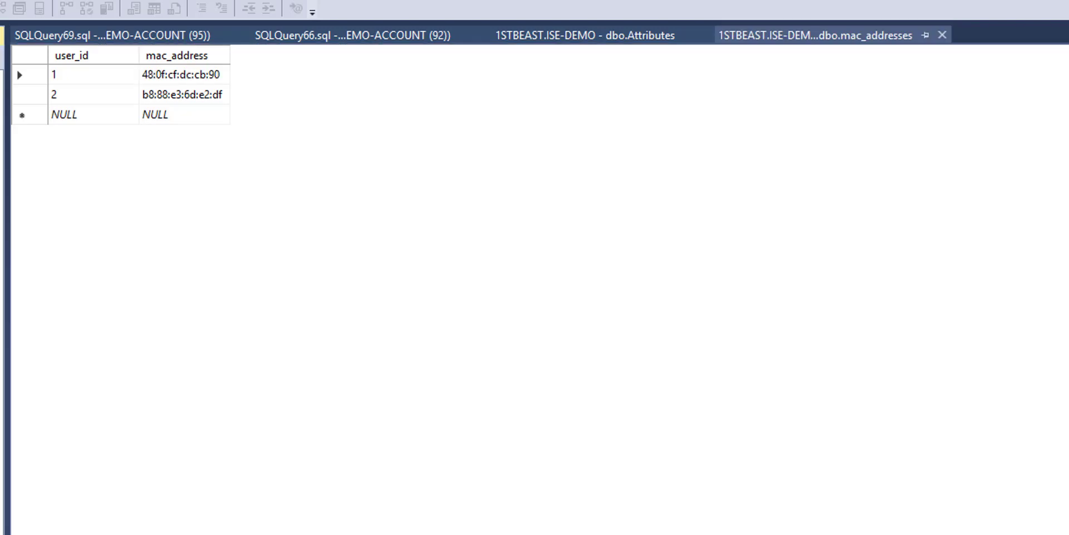
# - Add a row to the dbo.Attributes table with user_id 2, Attribute_Name vlan and Attribute_Value 20
pyautogui.rightClick(1, 278)
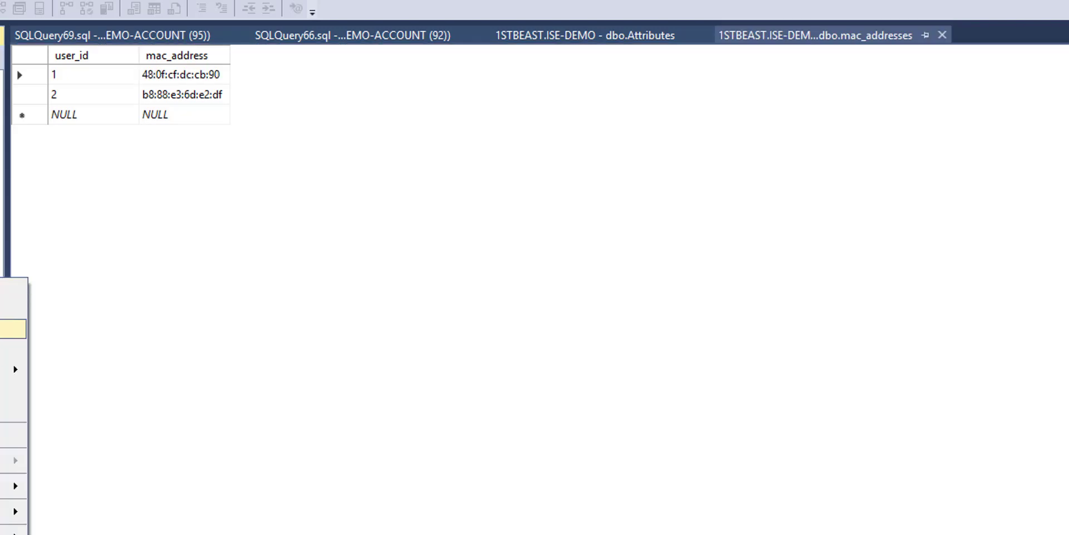
pyautogui.press('Escape')
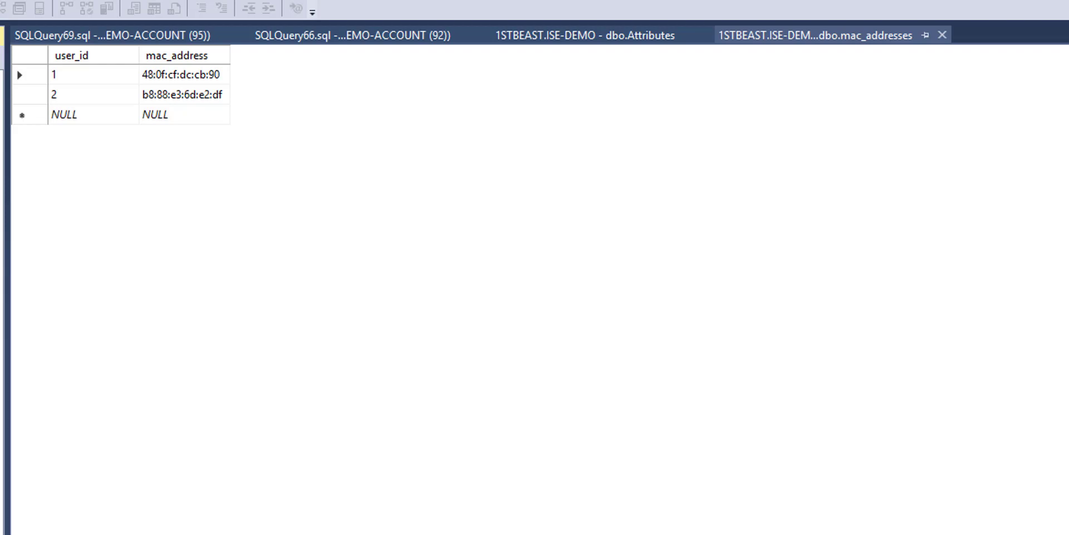
pyautogui.hotkey('ctrl', 'Tab')
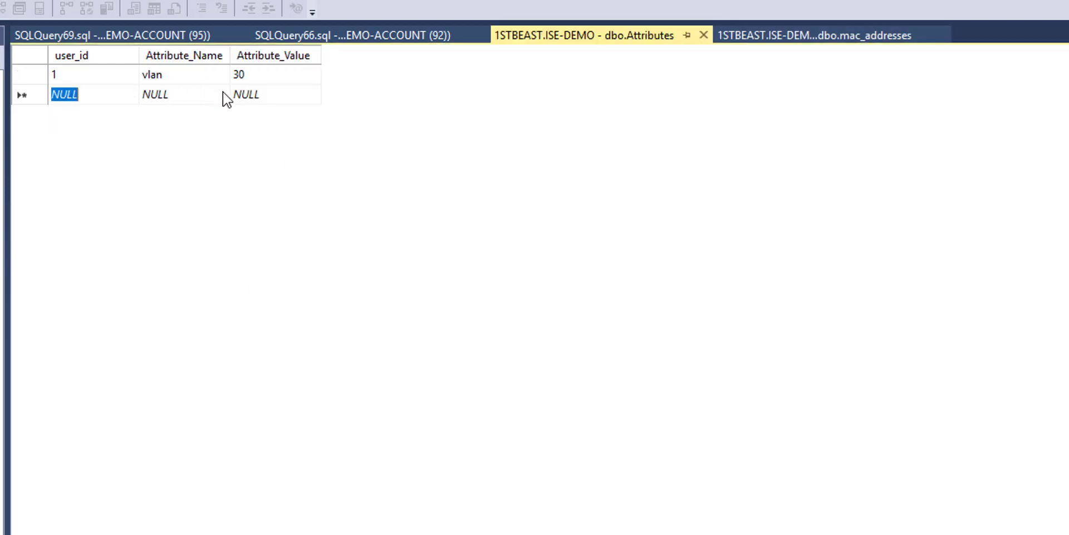
pyautogui.write('2')
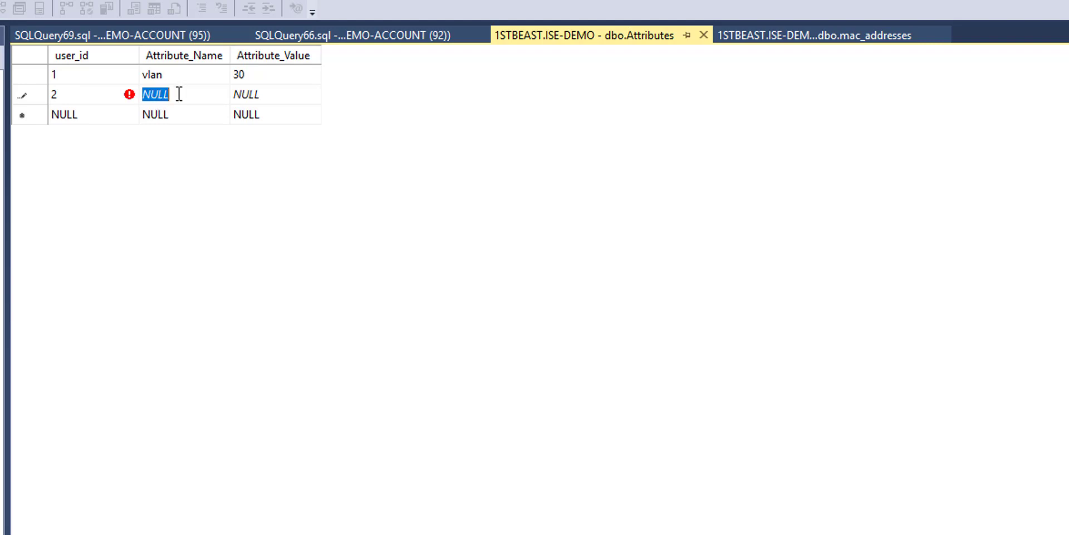
pyautogui.write('vlan')
pyautogui.press('Tab')
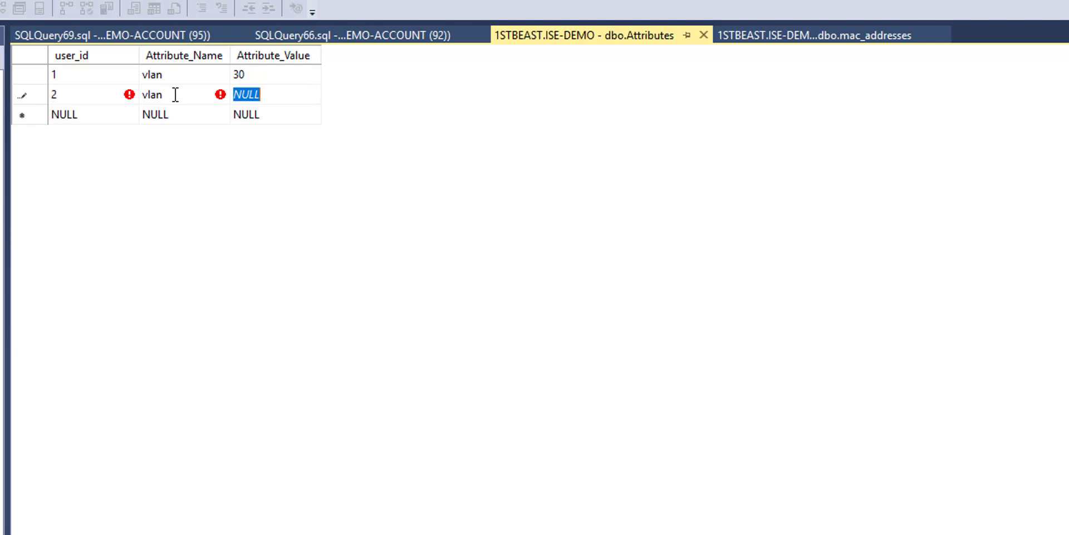
pyautogui.write('20')
pyautogui.press('Return')
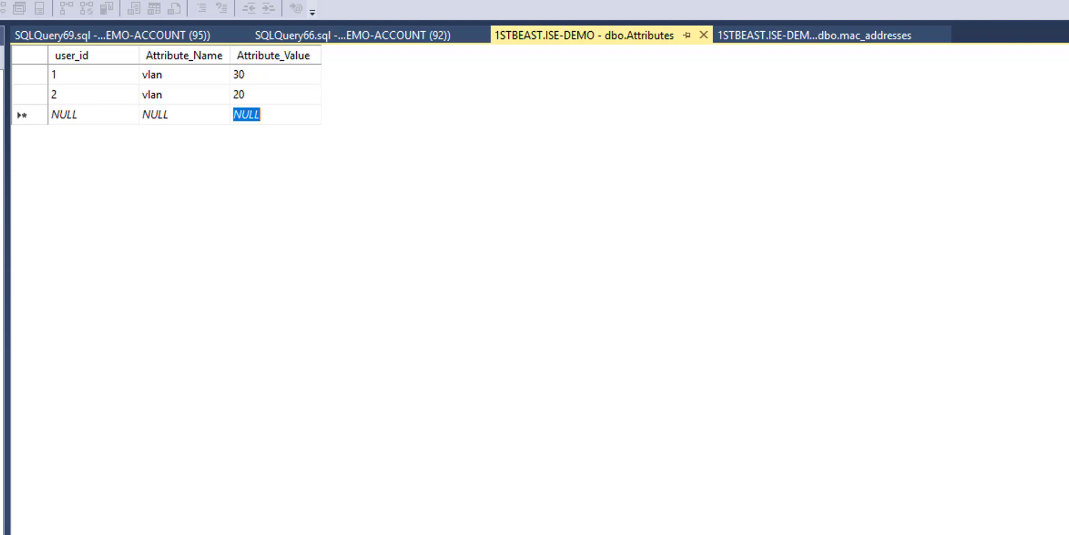
# - Open the top 200 rows of dbo.Groups, dbo.User_Group_Mappings and dbo.Attributes to check the group assignments and VLAN attributes
pyautogui.rightClick(124, 178)
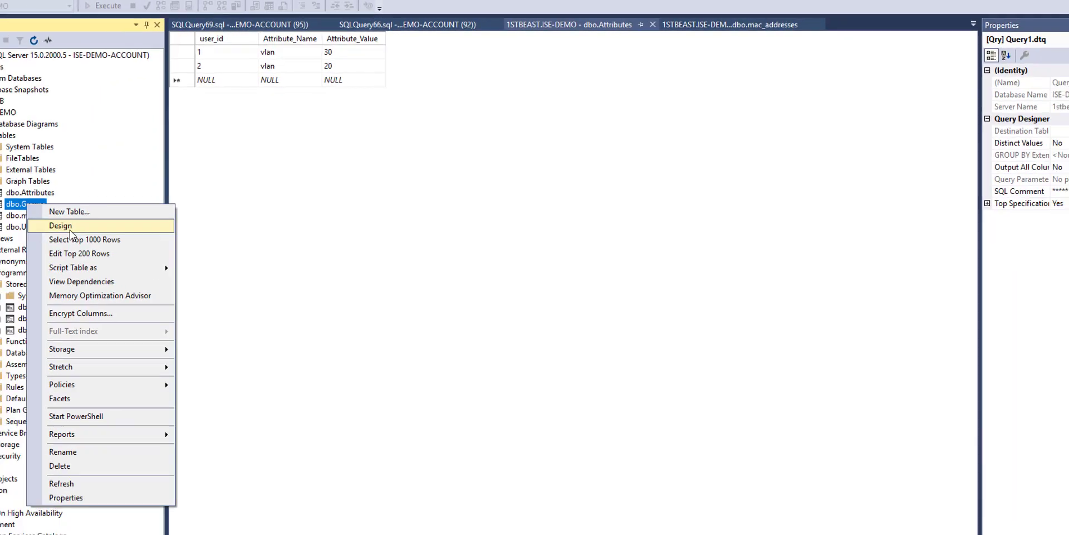
pyautogui.click(128, 222)
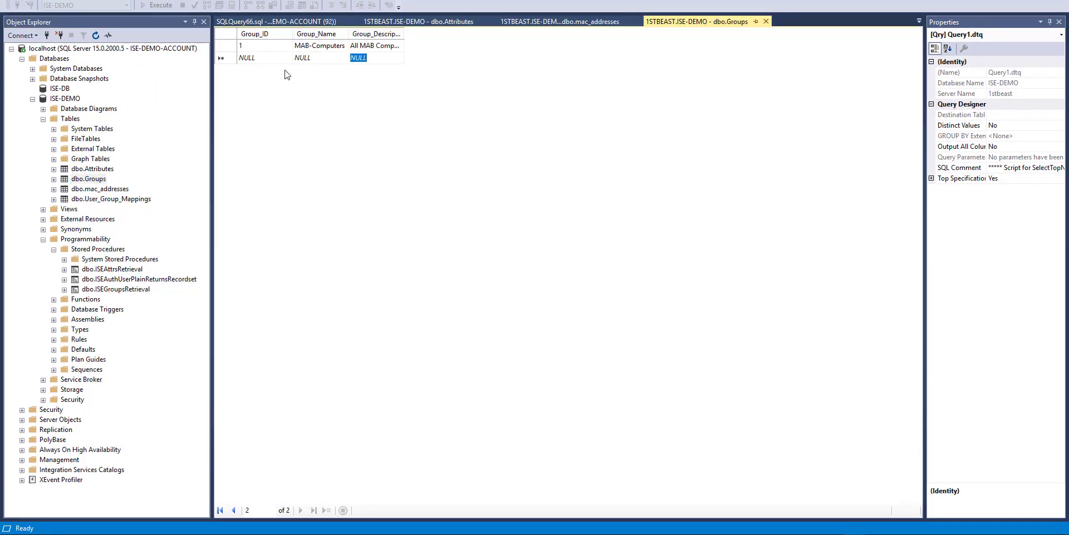
pyautogui.rightClick(102, 198)
pyautogui.click(148, 242)
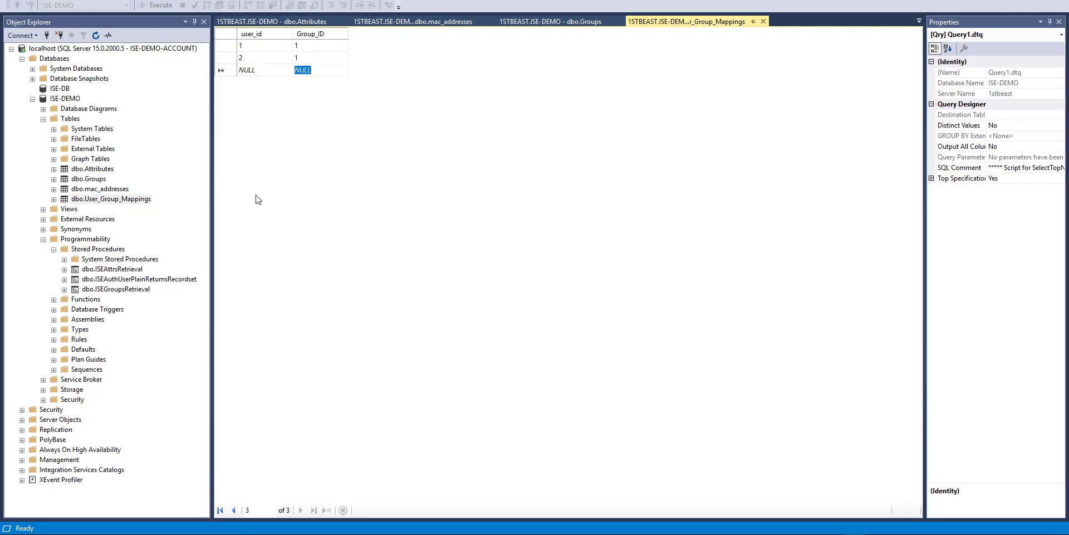
pyautogui.rightClick(93, 168)
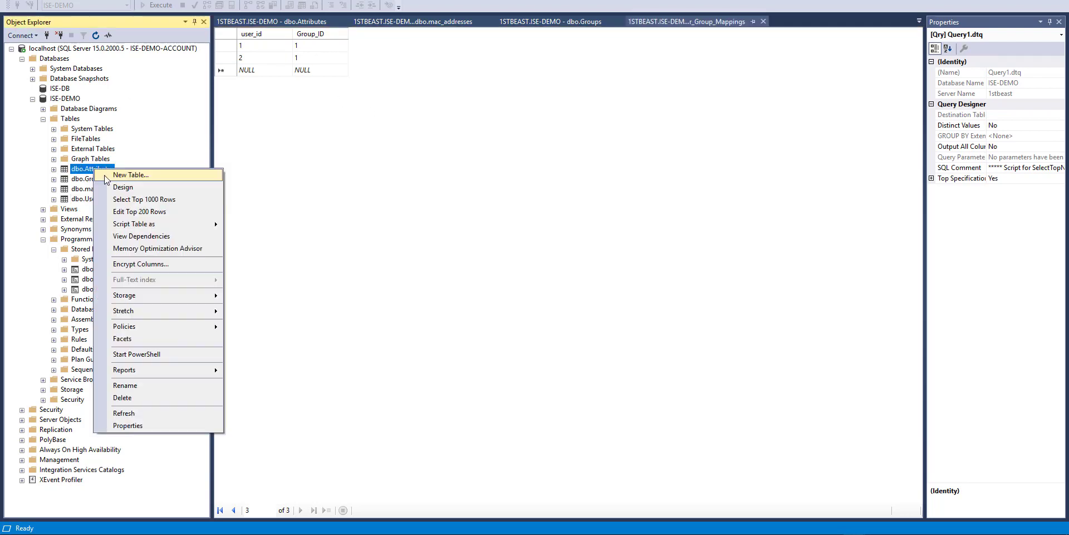
pyautogui.click(124, 212)
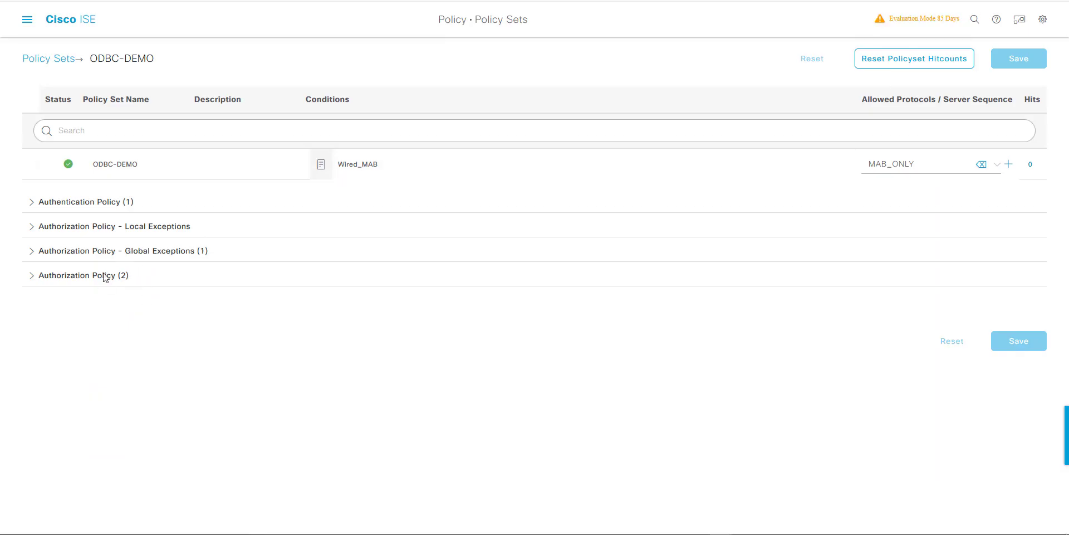
# - In Cisco ISE, review the ODBC-DEMO policy set's authorization rules and open the RADIUS live logs
pyautogui.click(103, 279)
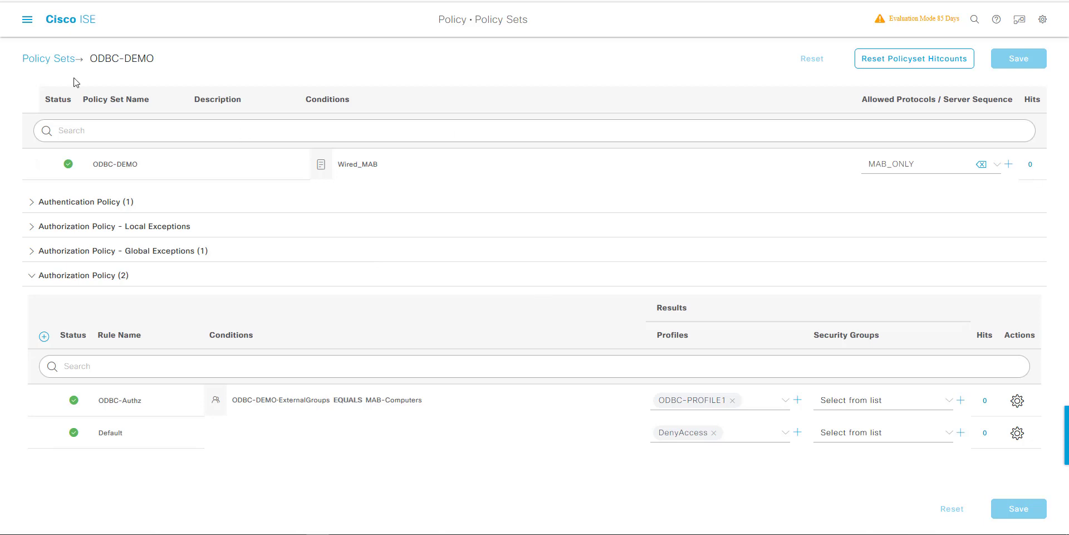
pyautogui.click(26, 19)
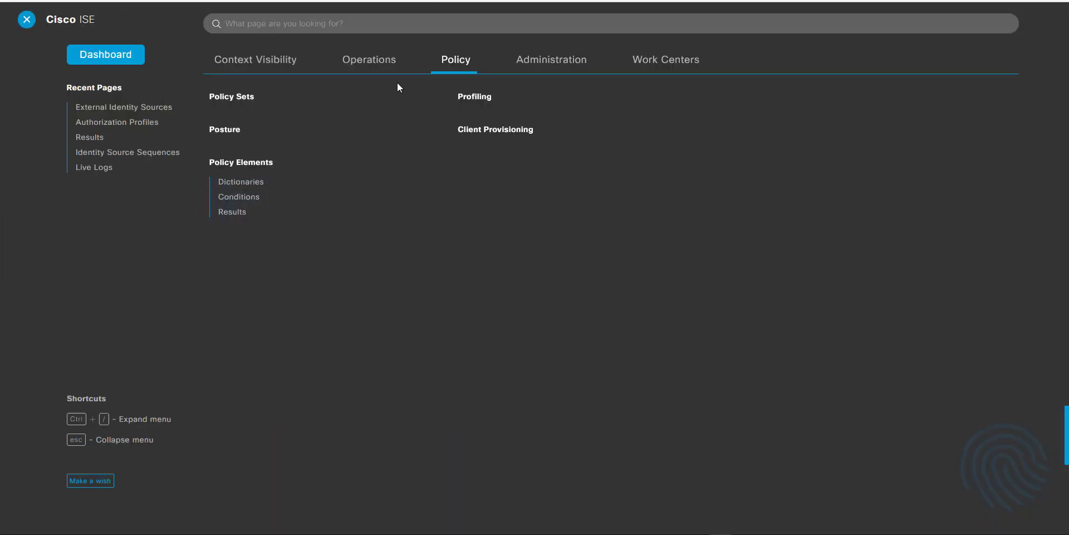
pyautogui.click(377, 61)
pyautogui.click(246, 117)
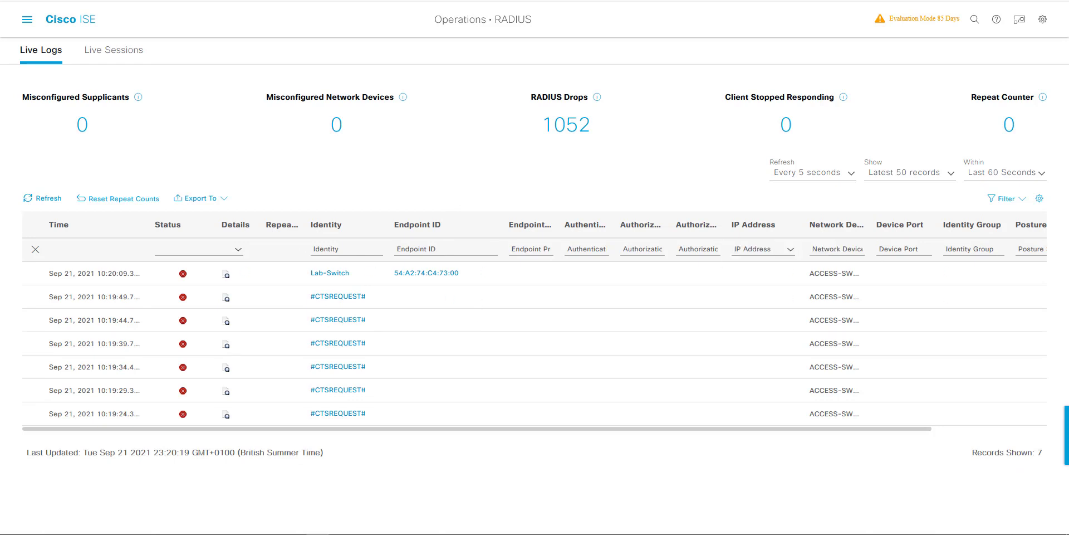
# - Switch to SecureCRT, run "clear auth sess" on ACCESS-SW1 and return to the ISE live logs
pyautogui.moveTo(1066, 6); pyautogui.dragTo(527, 46)
pyautogui.write('cl')
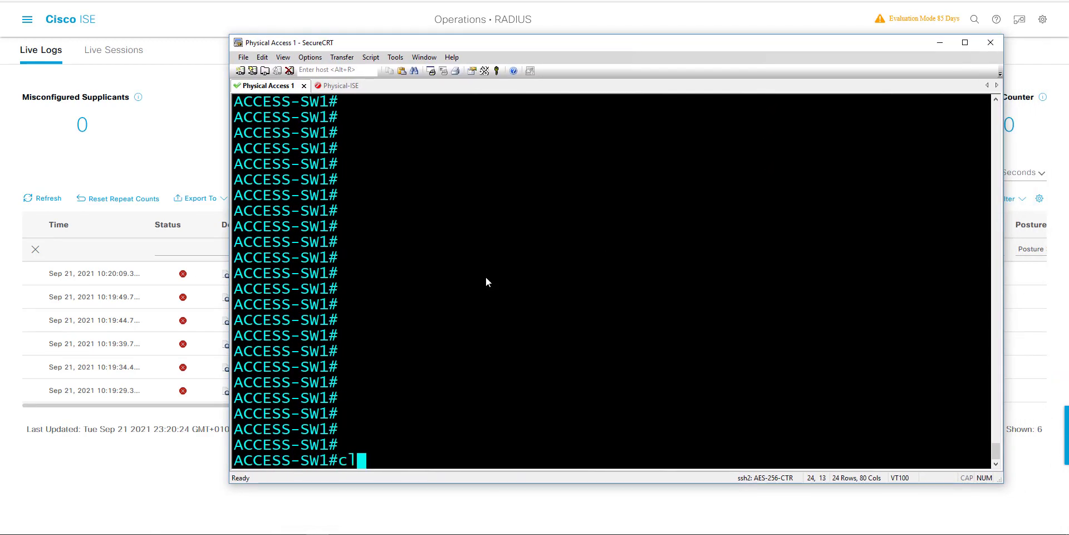
pyautogui.write('ear auth sess')
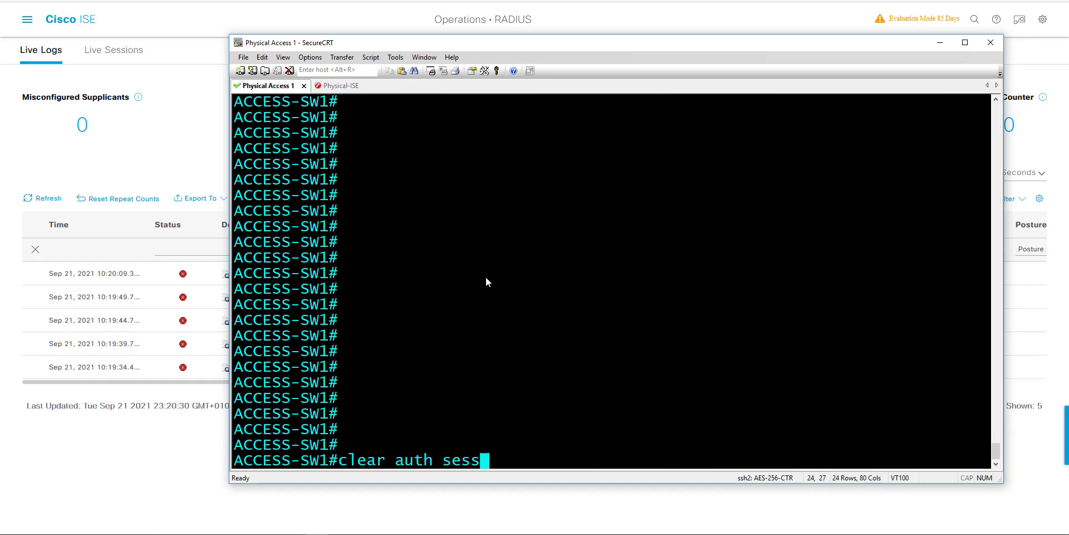
pyautogui.press('Return')
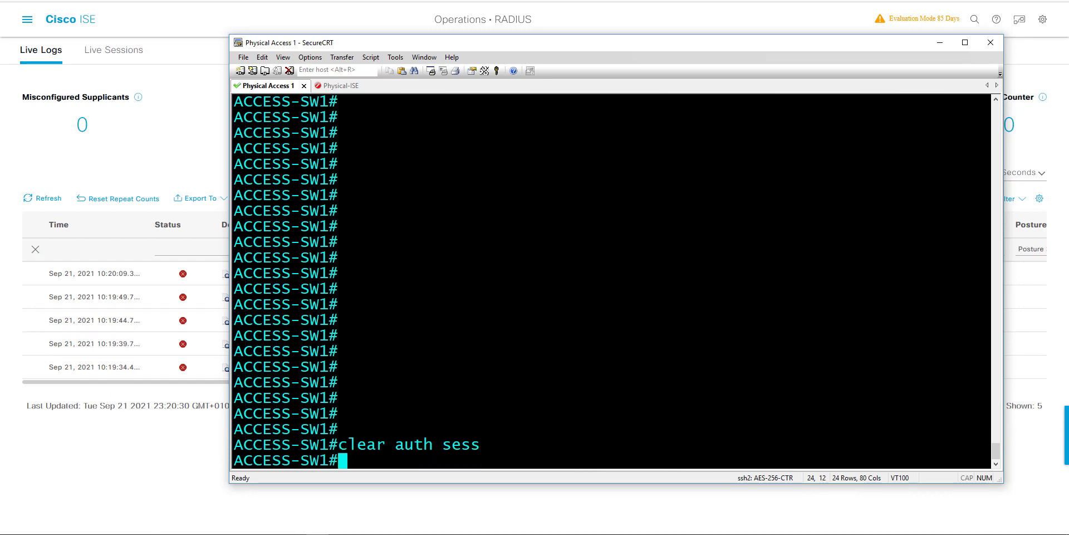
pyautogui.click(618, 2)
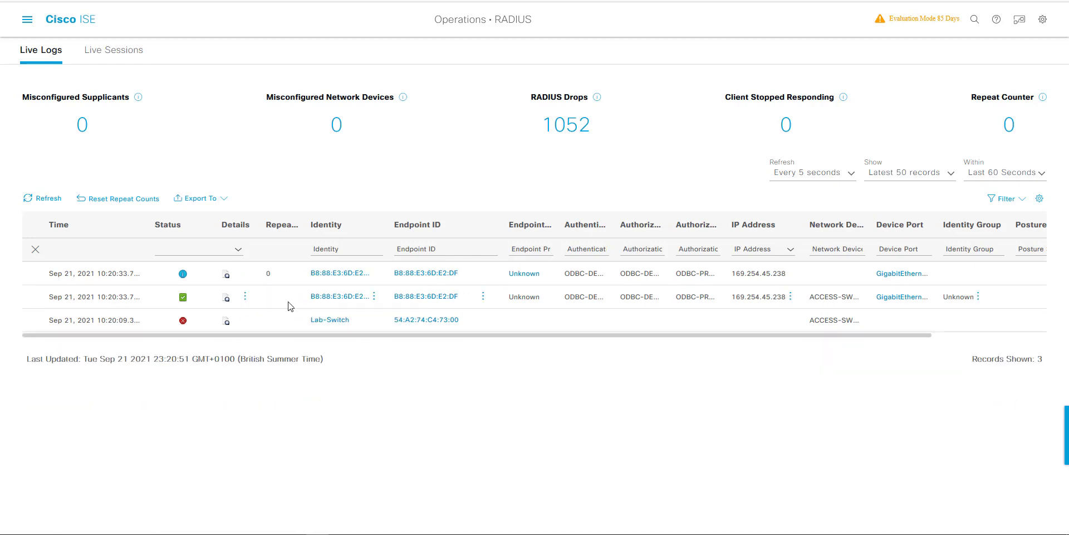
# - Open the details of the successful MAB authentication and examine its external group, vlan attribute, User-Name and Tunnel-Private-Group-ID
pyautogui.click(225, 298)
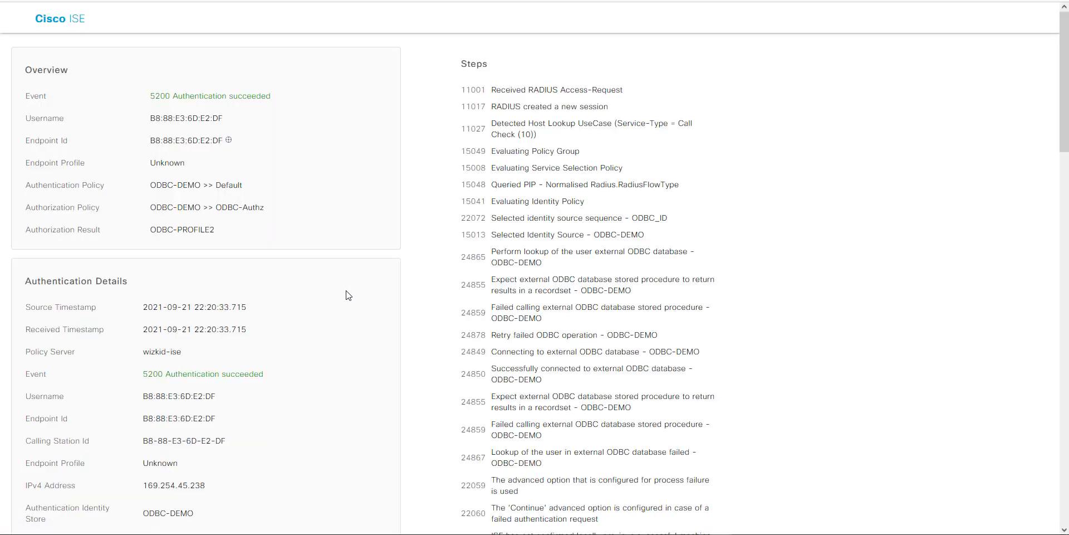
pyautogui.scroll(-20, 345, 298)
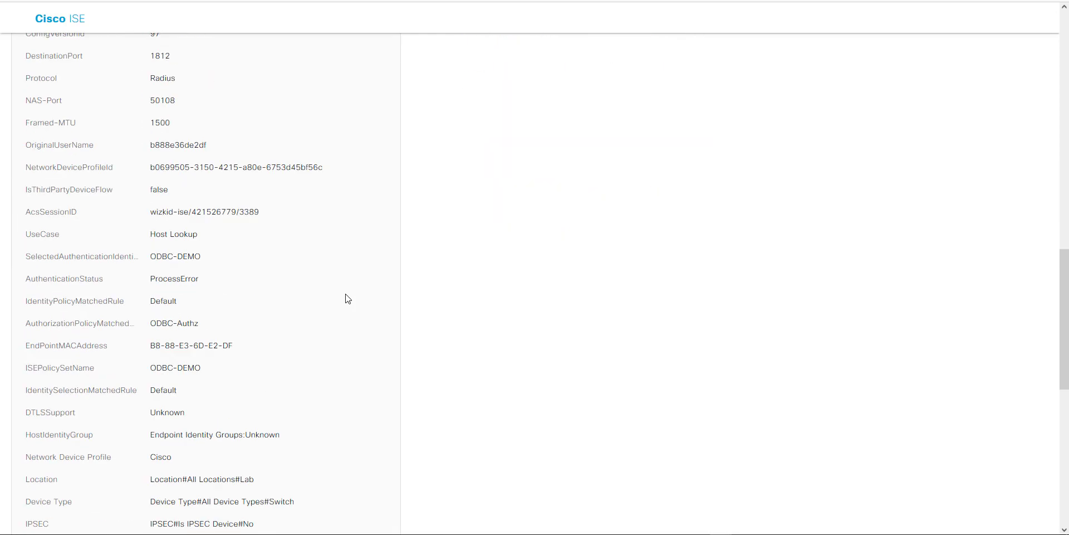
pyautogui.scroll(-1, 345, 298)
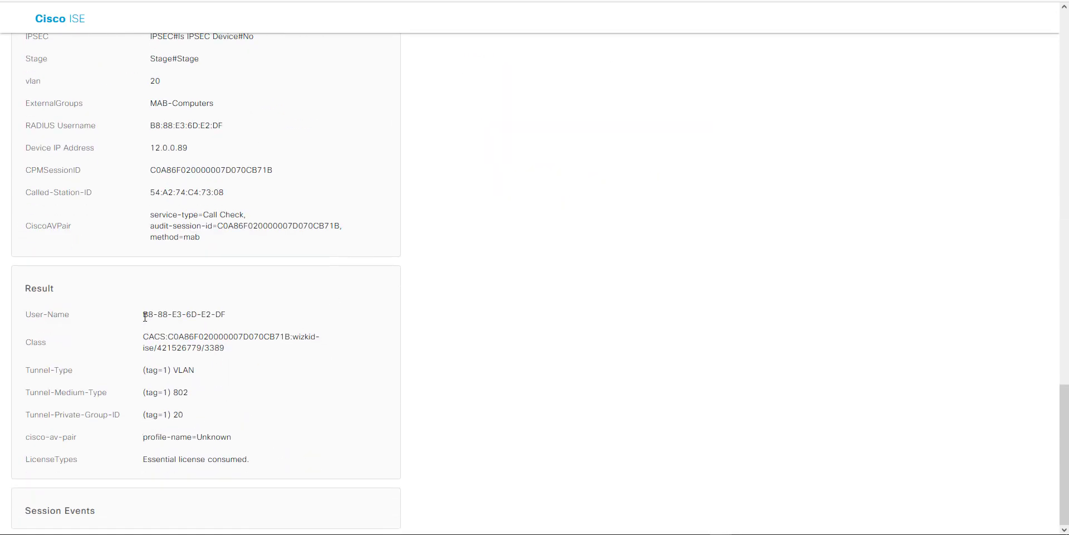
pyautogui.moveTo(144, 316); pyautogui.dragTo(245, 319)
pyautogui.moveTo(190, 417); pyautogui.dragTo(131, 422)
pyautogui.click(190, 414)
pyautogui.scroll(3, 201, 359)
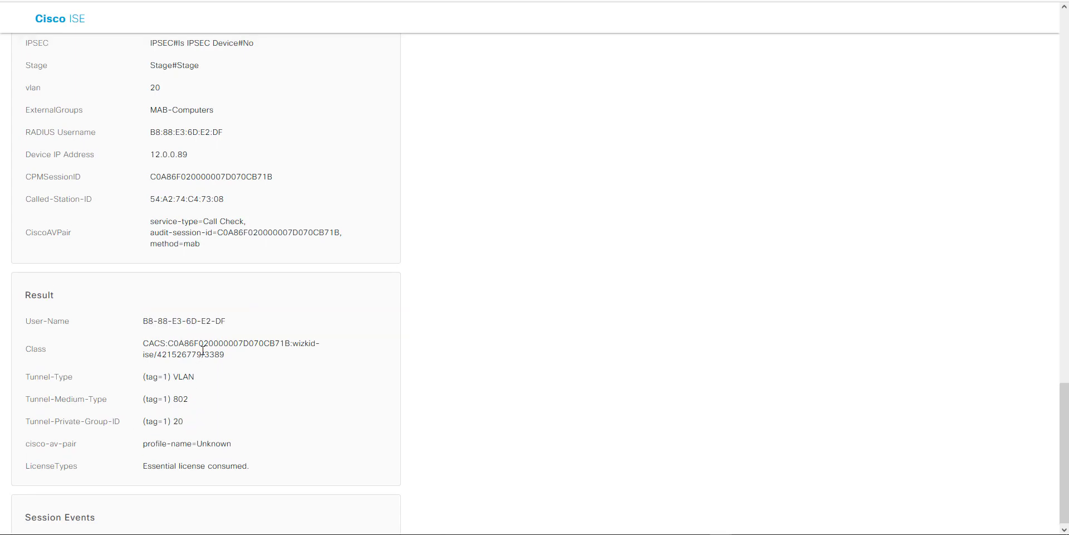
pyautogui.scroll(1, 203, 353)
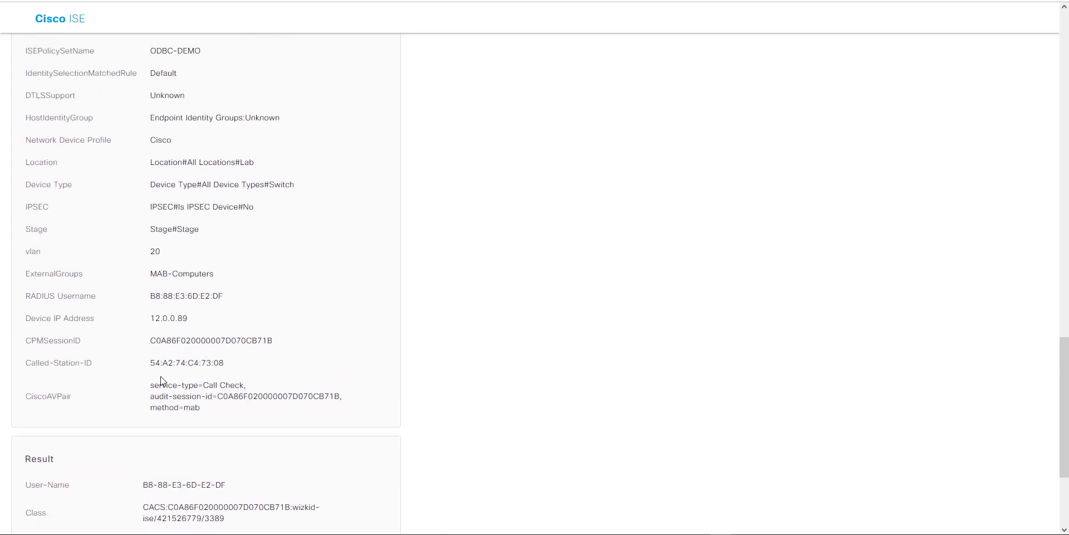
pyautogui.scroll(-3, 165, 362)
pyautogui.moveTo(148, 315); pyautogui.dragTo(232, 317)
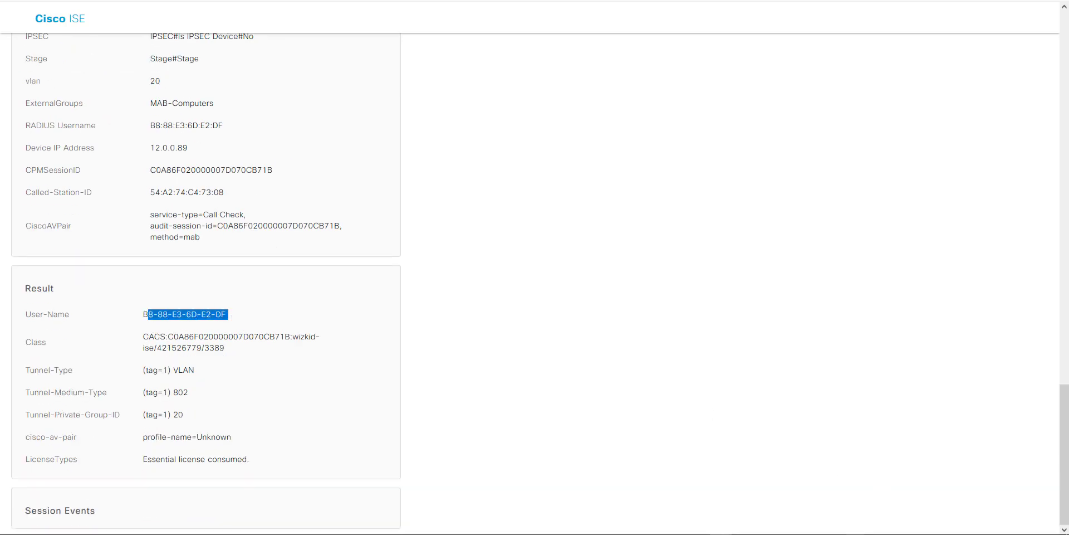
# - Switch to SQL Server Management Studio and compare the endpoint's user_id in dbo.mac_addresses with the VLAN values in dbo.Attributes
pyautogui.click(723, 490)
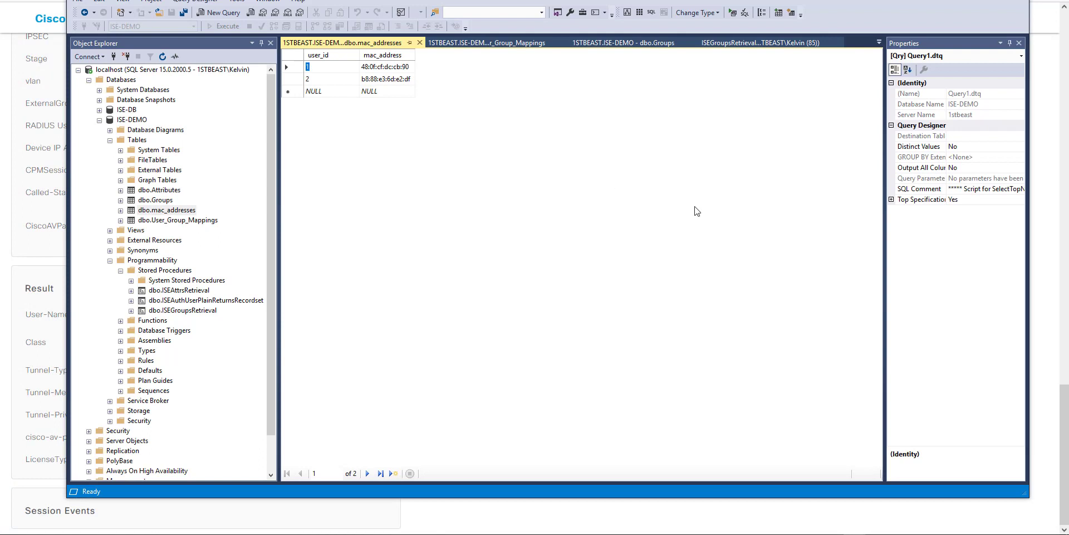
pyautogui.click(368, 78)
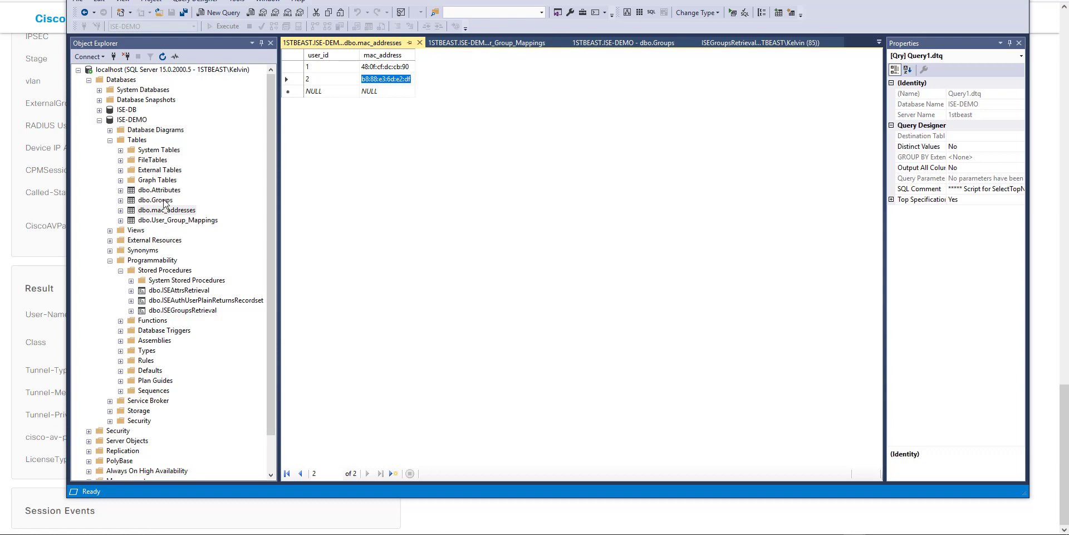
pyautogui.rightClick(165, 189)
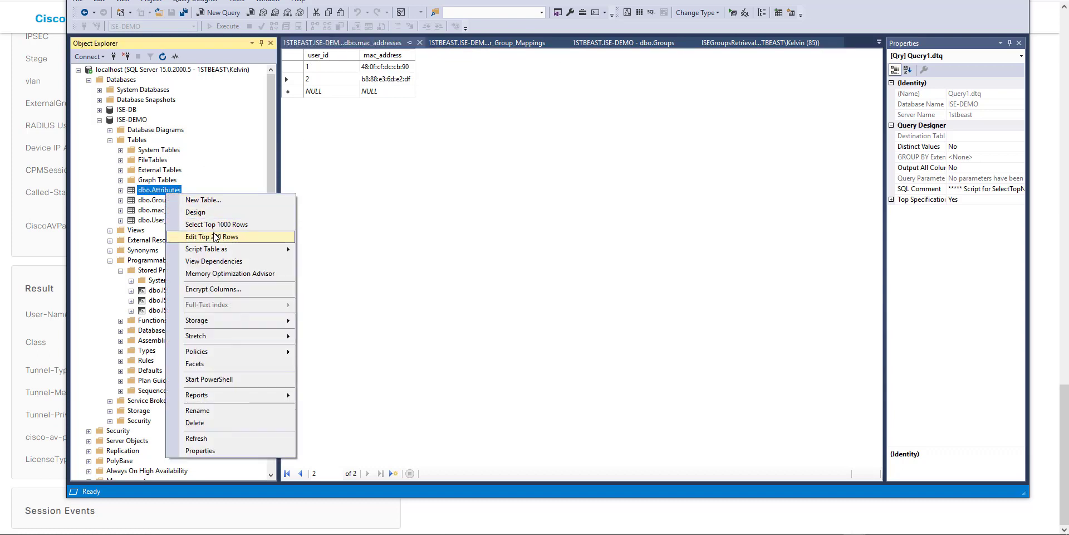
pyautogui.click(334, 229)
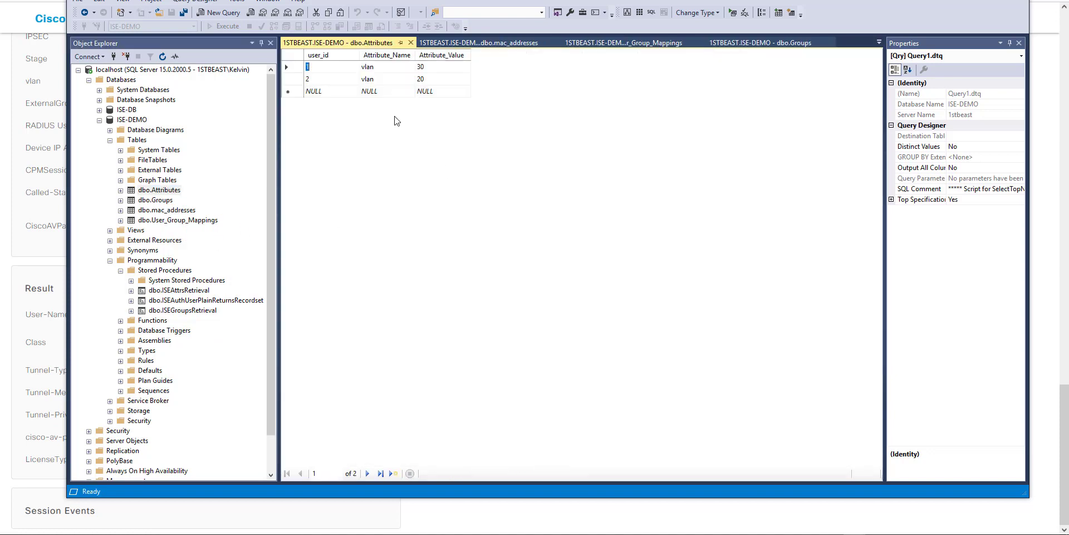
pyautogui.click(425, 83)
pyautogui.click(315, 67)
pyautogui.click(423, 67)
pyautogui.click(966, 3)
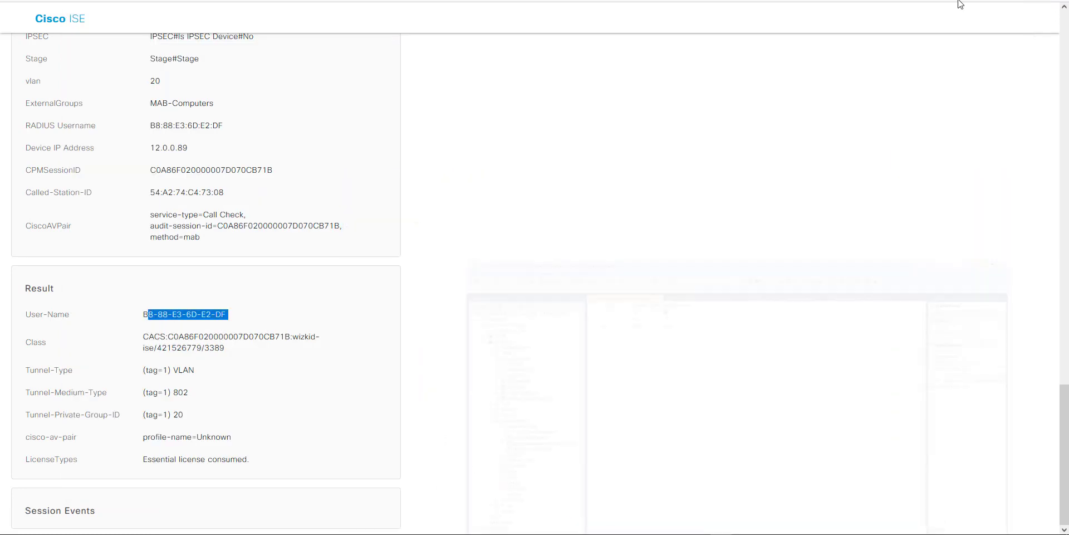
# - Return to the RADIUS live logs and set their time range to Last 5 minutes
pyautogui.click(605, 1)
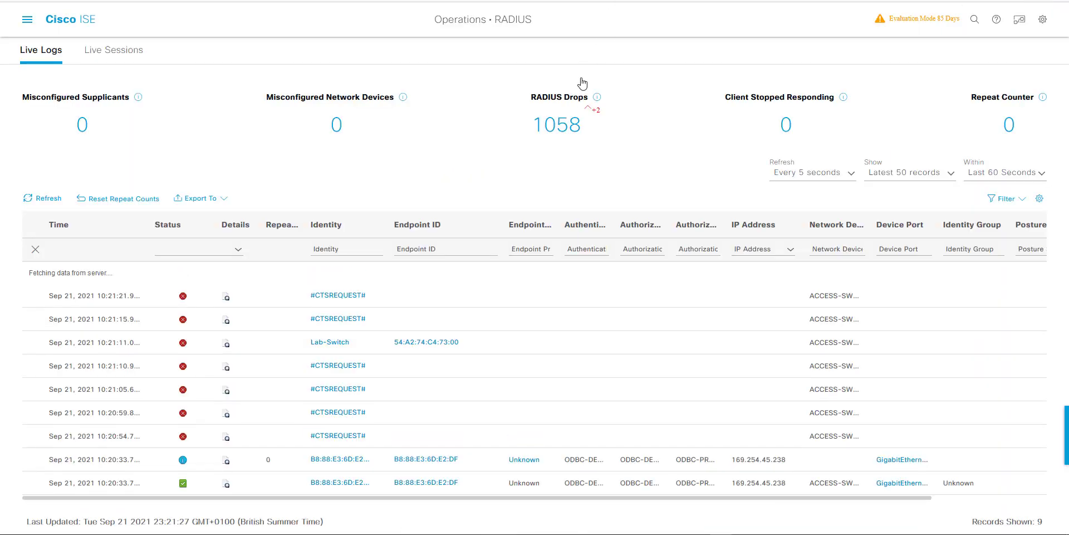
pyautogui.click(989, 173)
pyautogui.click(968, 214)
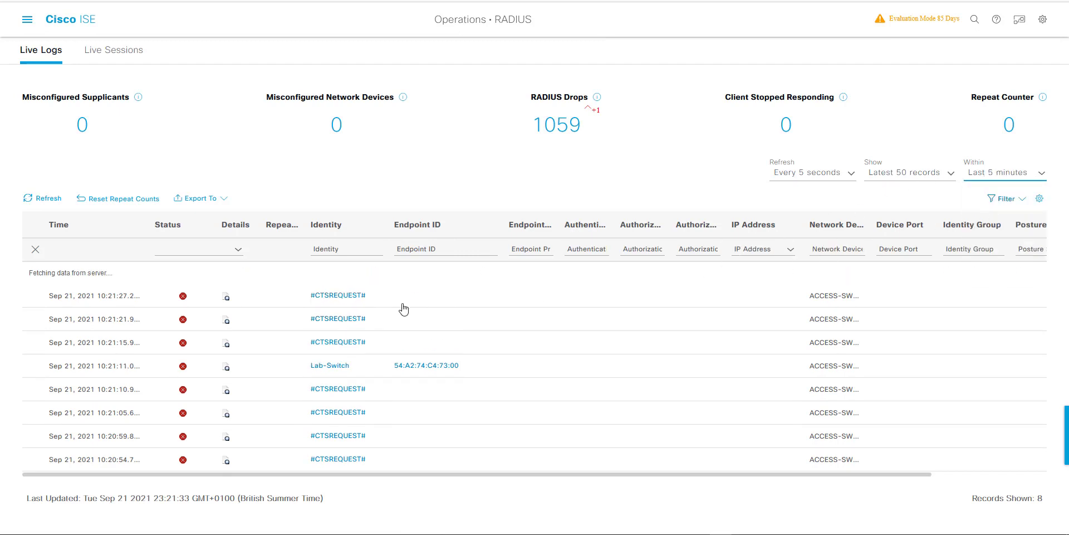
pyautogui.scroll(-1, 405, 308)
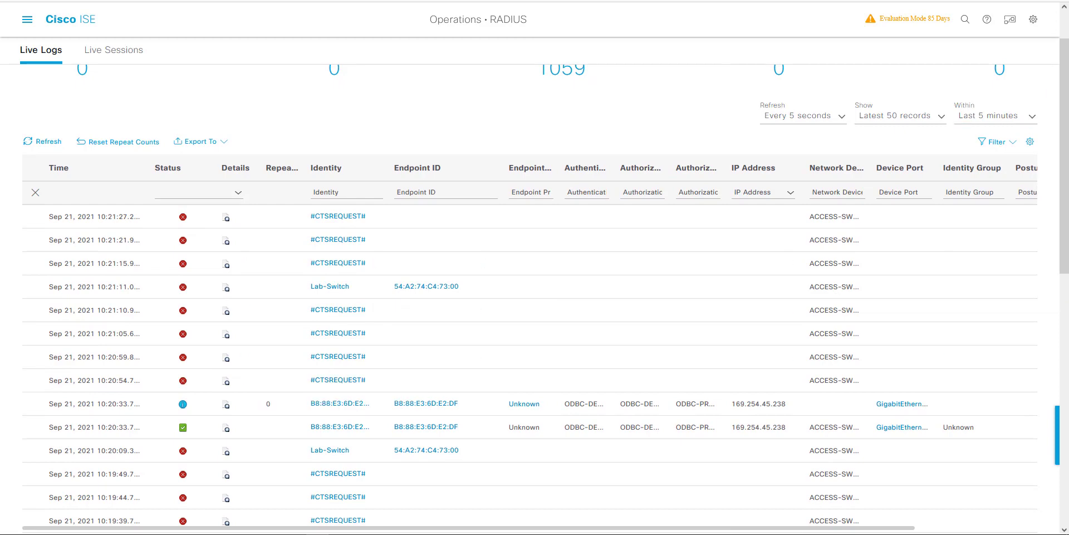
# - Switch to SecureCRT, bounce interface g0/5 on ACCESS-SW1 with "shut" and "no shut", and return to the ISE live logs
pyautogui.hotkey('alt', 'Tab')
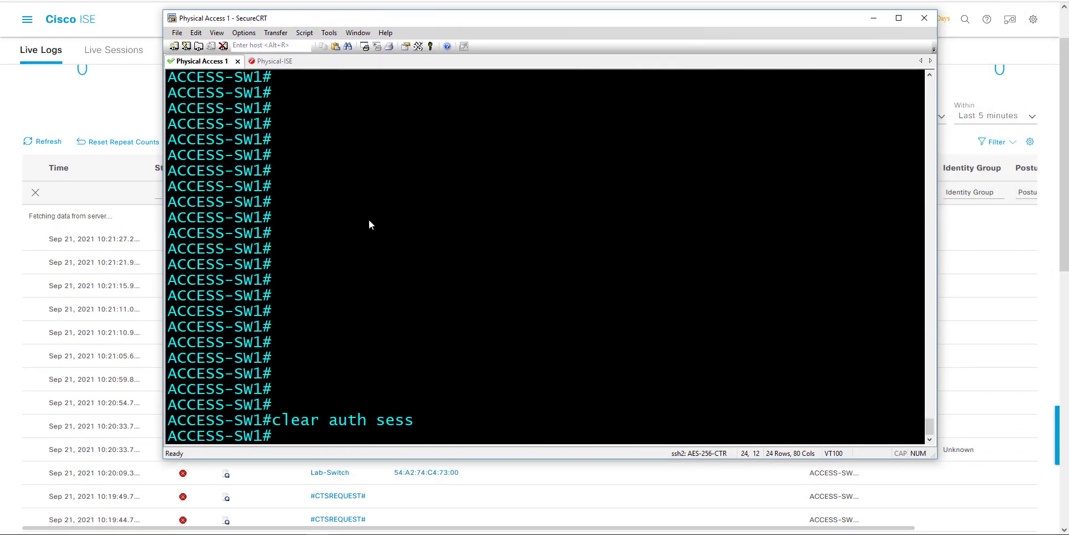
pyautogui.write('conf t')
pyautogui.press('Return')
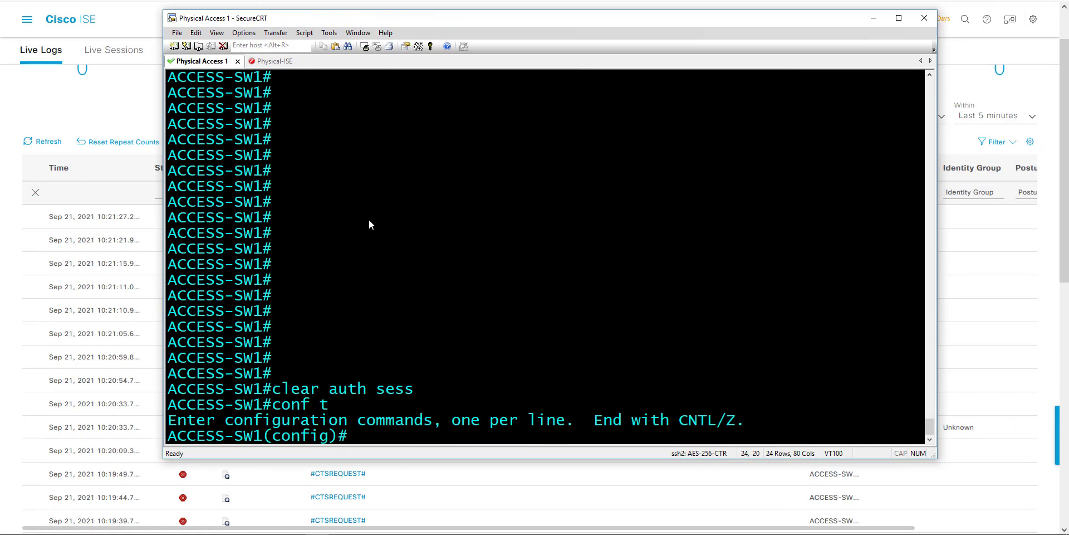
pyautogui.write('int g0/5')
pyautogui.press('Return')
pyautogui.write('shut')
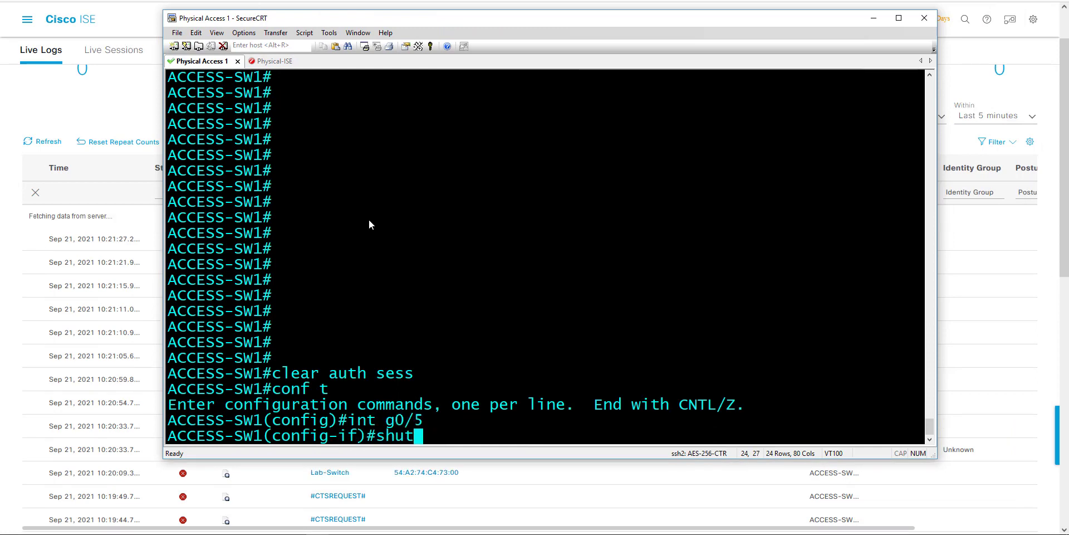
pyautogui.press('Return')
pyautogui.write('no shut')
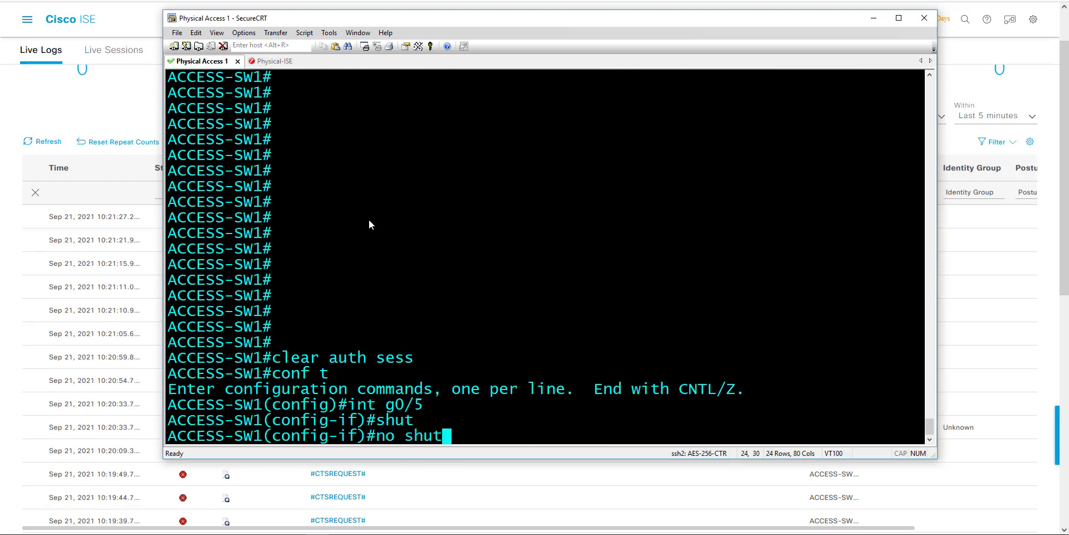
pyautogui.press('Return')
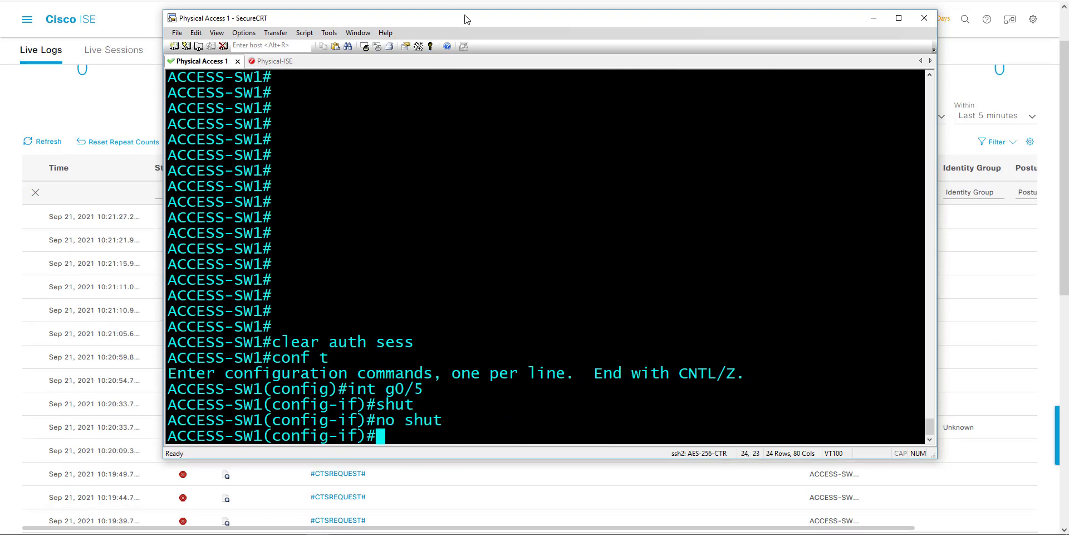
pyautogui.moveTo(532, 19); pyautogui.dragTo(1068, 11)
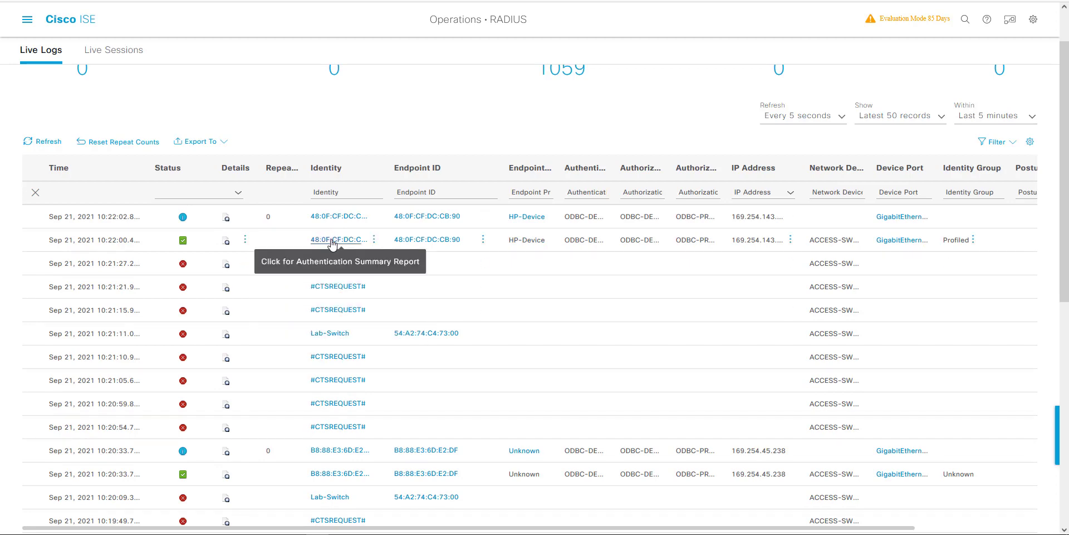
# - Open the details of the newest successful MAB authentication and examine its Tunnel-Private-Group-ID and Authorization Result
pyautogui.click(228, 245)
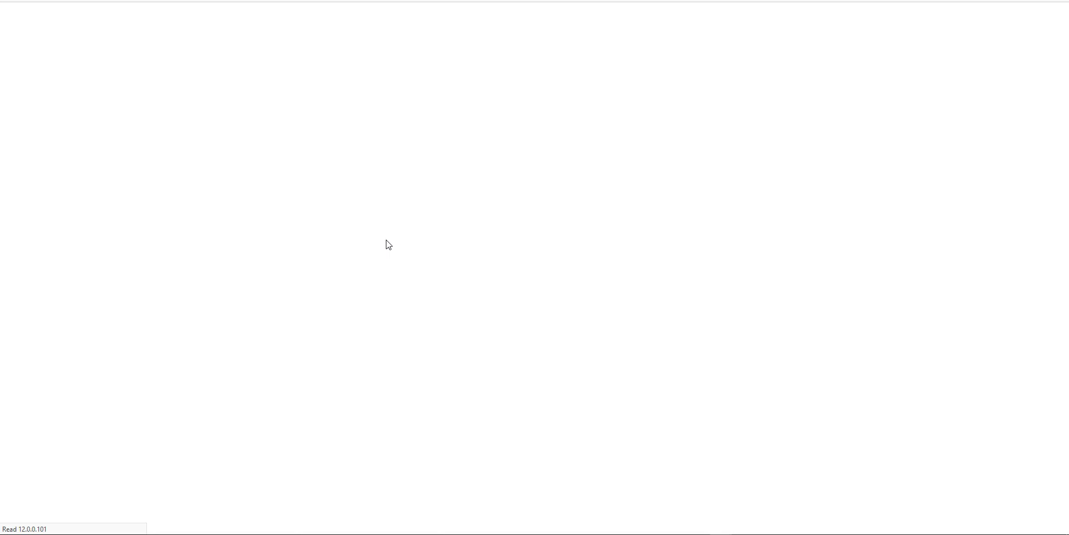
pyautogui.scroll(-15, 381, 242)
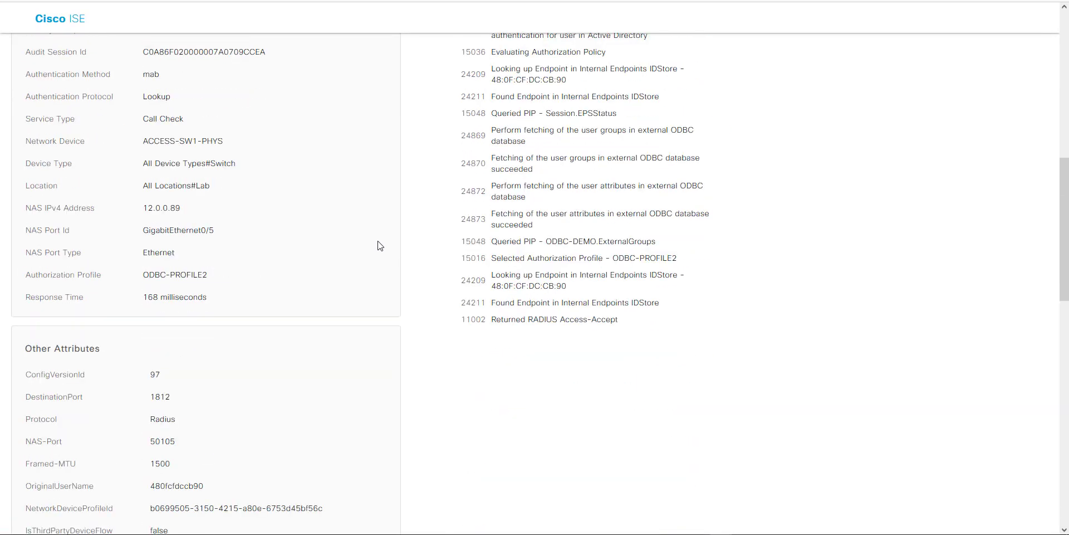
pyautogui.scroll(-5, 378, 245)
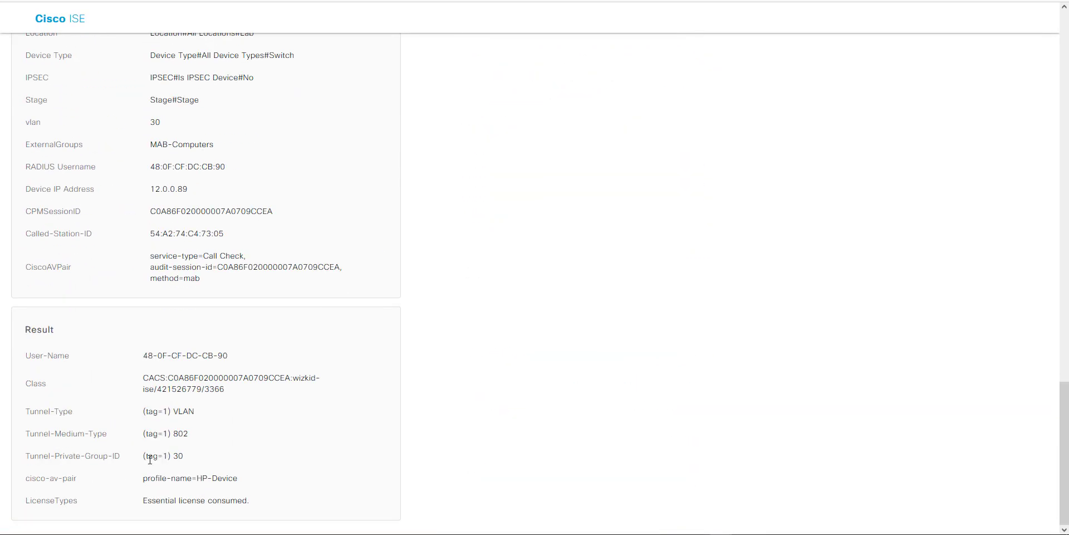
pyautogui.moveTo(187, 456)
pyautogui.mouseDown()
pyautogui.moveTo(133, 456)
pyautogui.moveTo(167, 456)
pyautogui.mouseUp()
pyautogui.click(241, 421)
pyautogui.scroll(20, 245, 292)
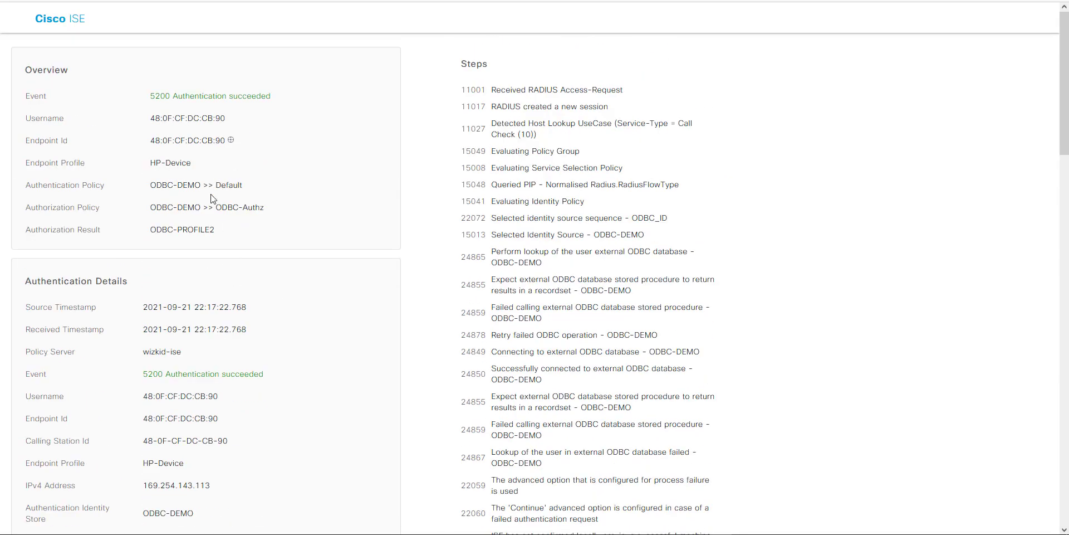
pyautogui.moveTo(154, 228); pyautogui.dragTo(222, 233)
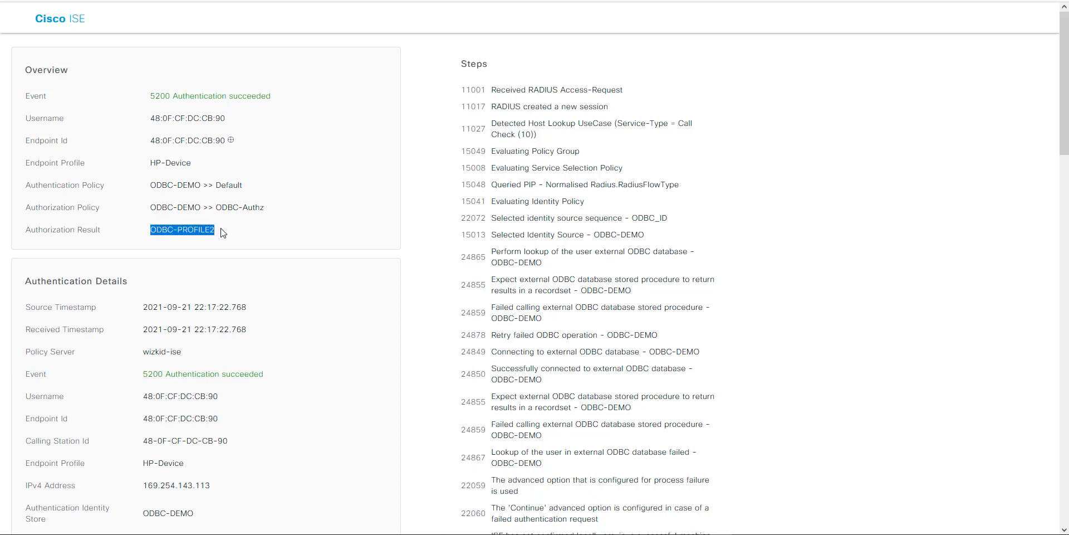
pyautogui.scroll(-2, 255, 230)
pyautogui.scroll(2, 245, 231)
pyautogui.scroll(-1, 205, 226)
pyautogui.scroll(1, 201, 217)
# - Switch to SecureCRT, run "do show auth sess" and check the status of the Gi0/8 and Gi0/5 sessions
pyautogui.hotkey('alt', 'Tab')
pyautogui.moveTo(405, 47); pyautogui.dragTo(431, 48)
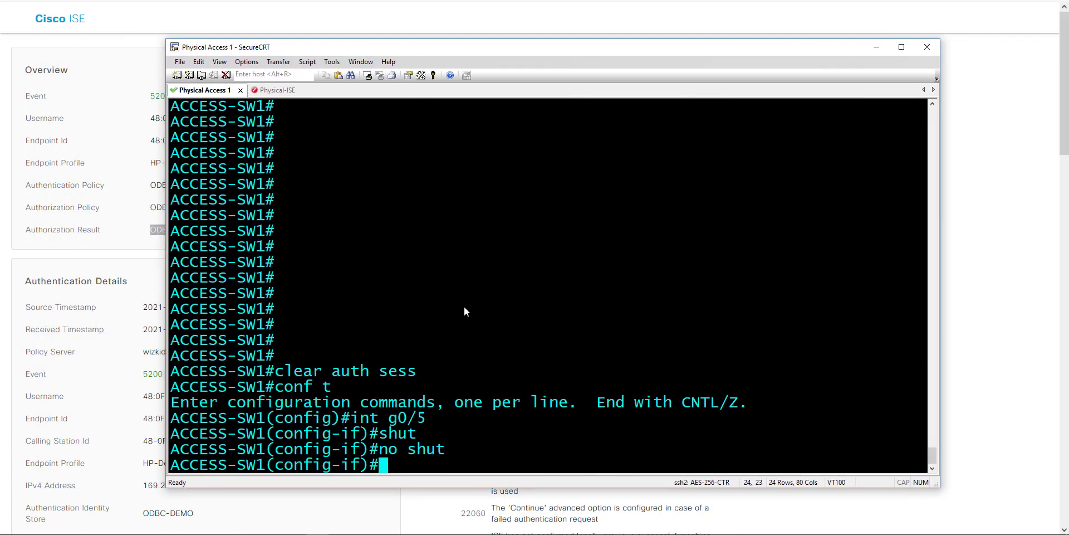
pyautogui.write('do show ')
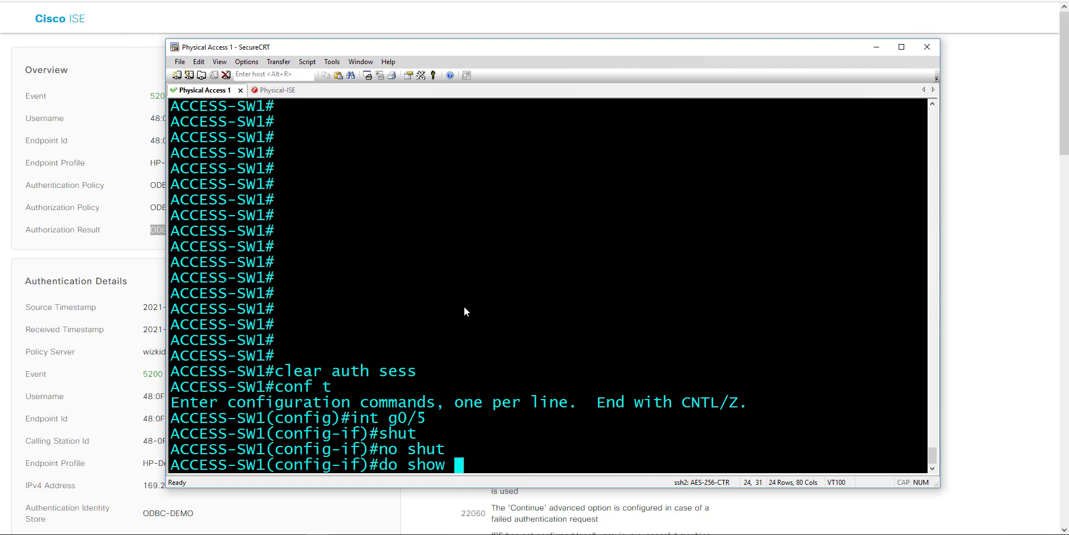
pyautogui.write('auth ses')
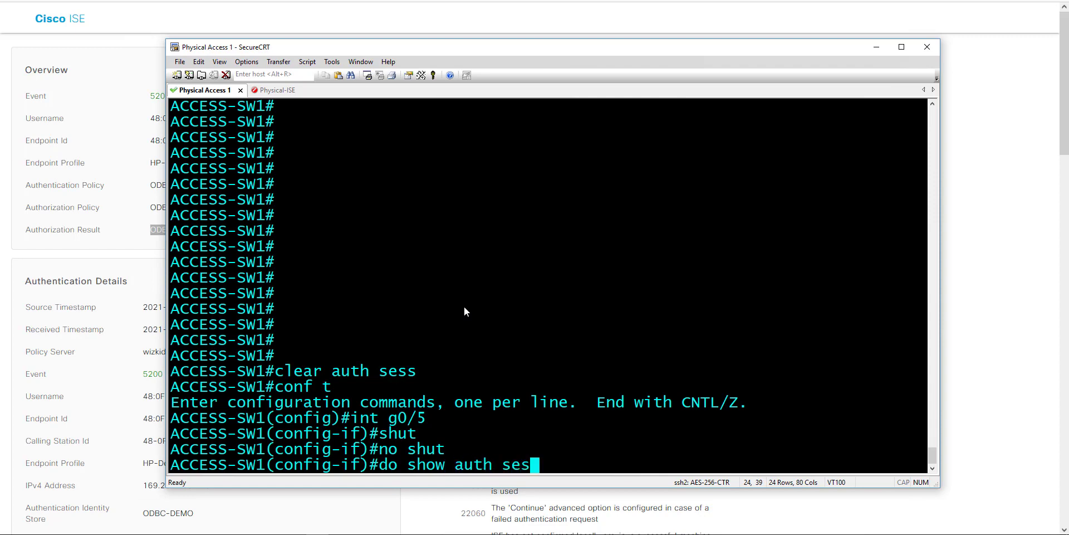
pyautogui.write('s')
pyautogui.press('Return')
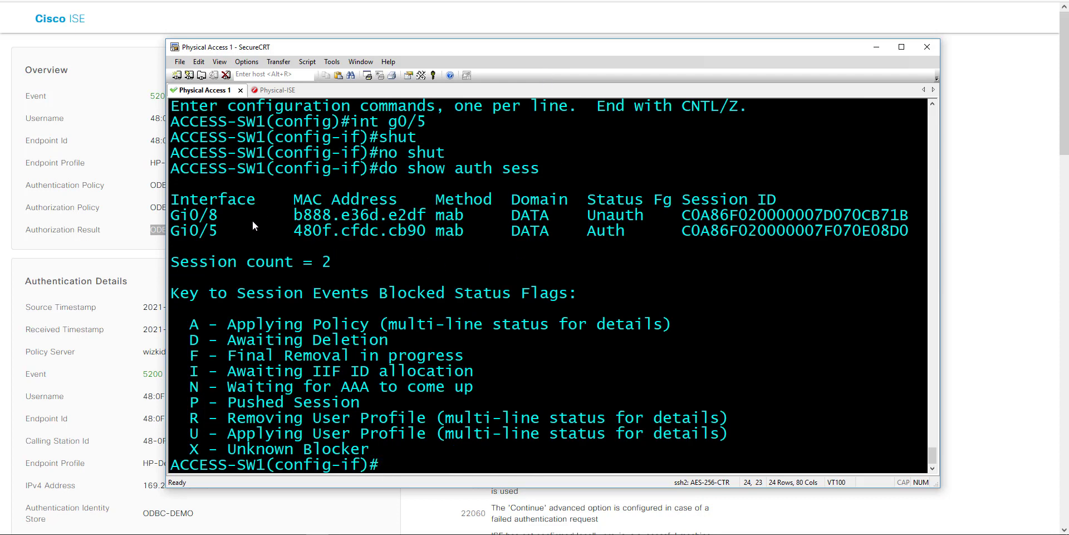
pyautogui.moveTo(244, 220); pyautogui.dragTo(622, 220)
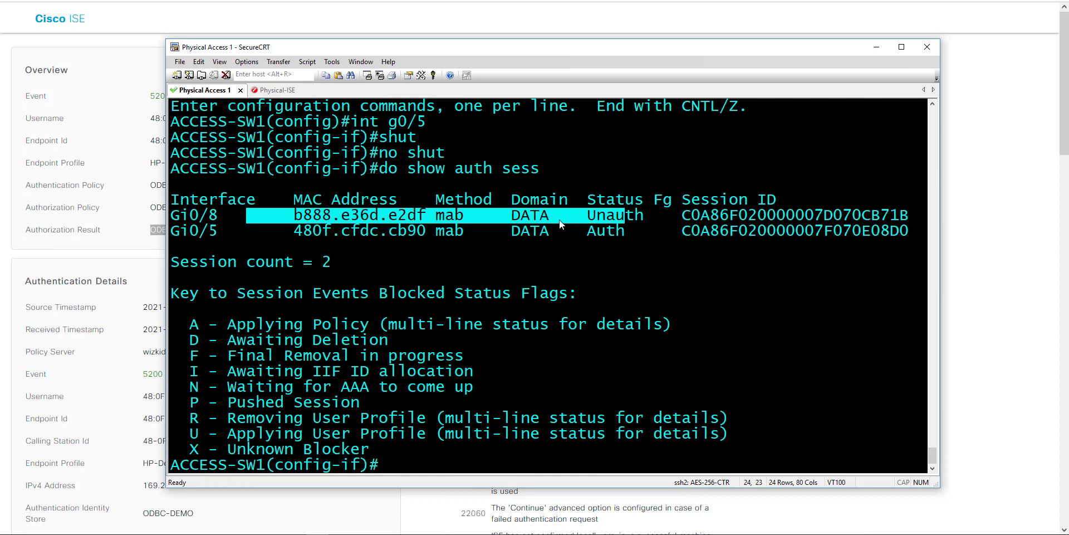
pyautogui.click(379, 219)
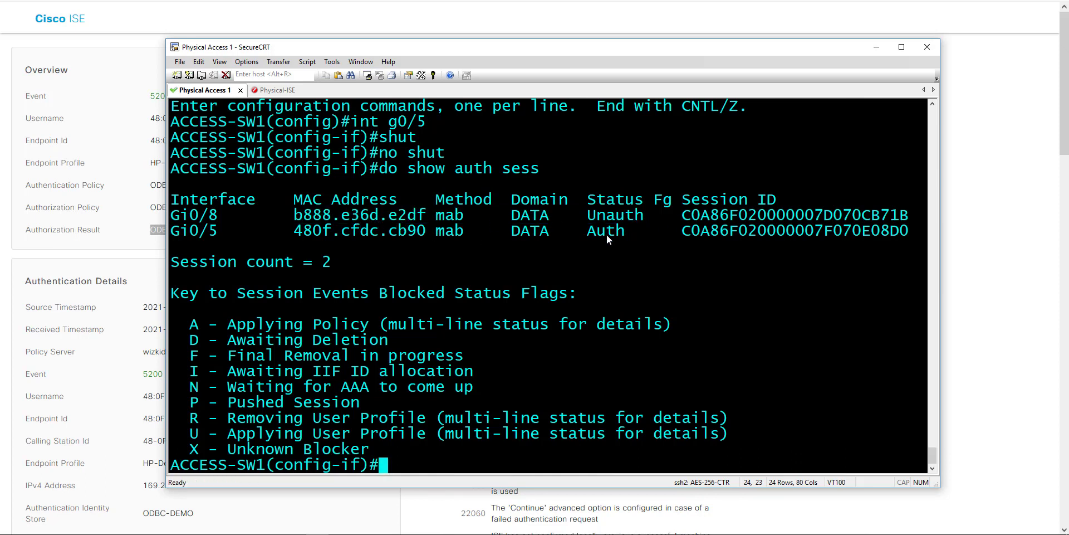
# - Run "do show vlan br" and examine the port assignments and the test2 VLAN entry
pyautogui.write('do show vla')
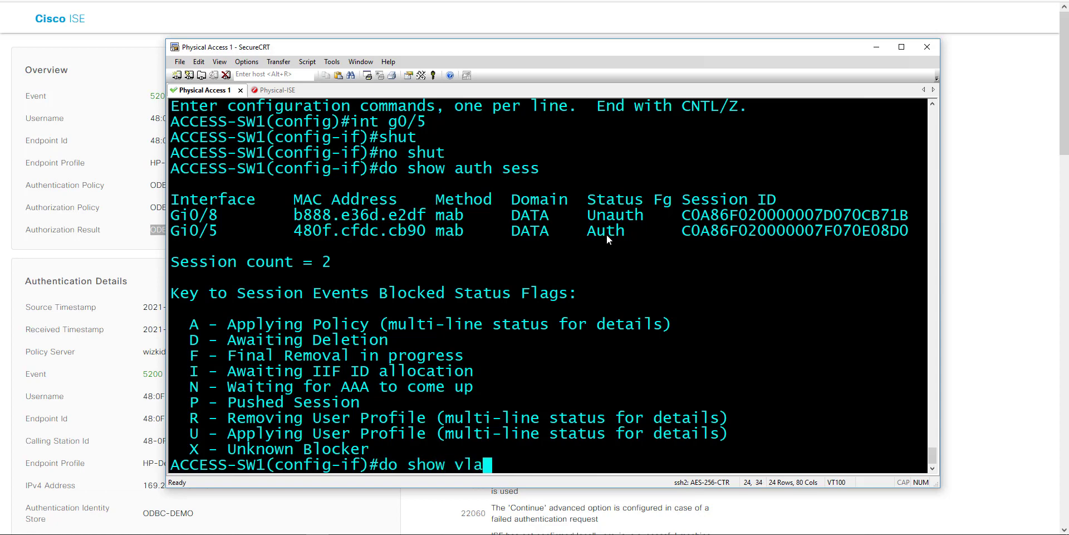
pyautogui.write('n')
pyautogui.press('Return')
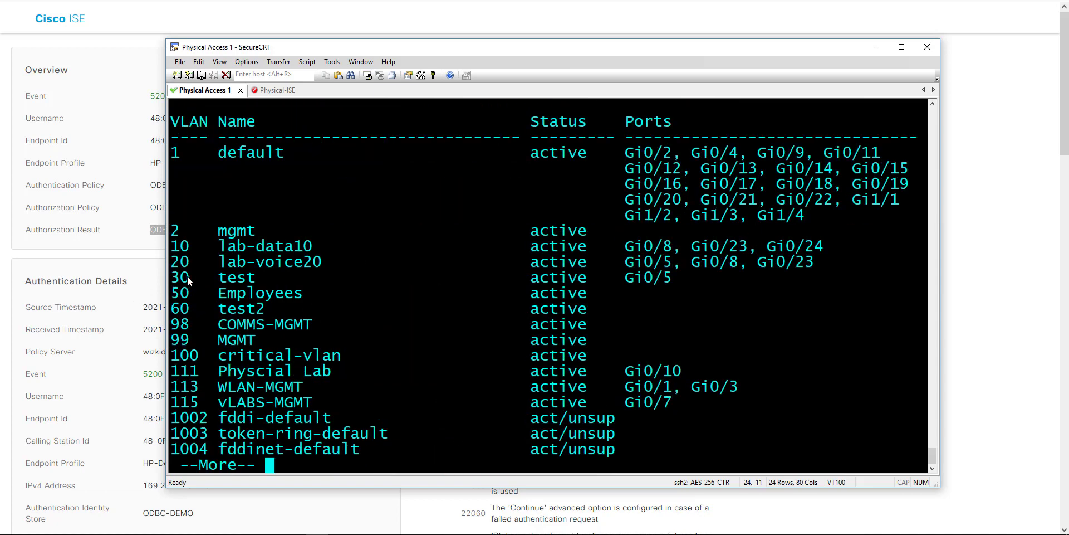
pyautogui.moveTo(189, 262); pyautogui.dragTo(750, 257)
pyautogui.moveTo(172, 309); pyautogui.dragTo(589, 308)
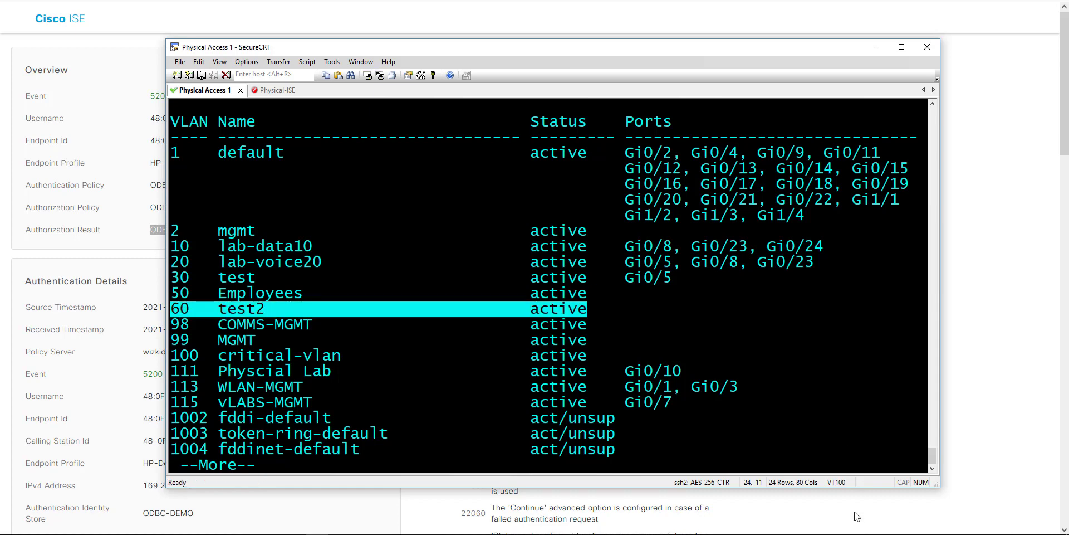
# - Switch to SQL Server Management Studio and set the vlan Attribute_Value of user_id 2 in dbo.Attributes to 60
pyautogui.click(742, 510)
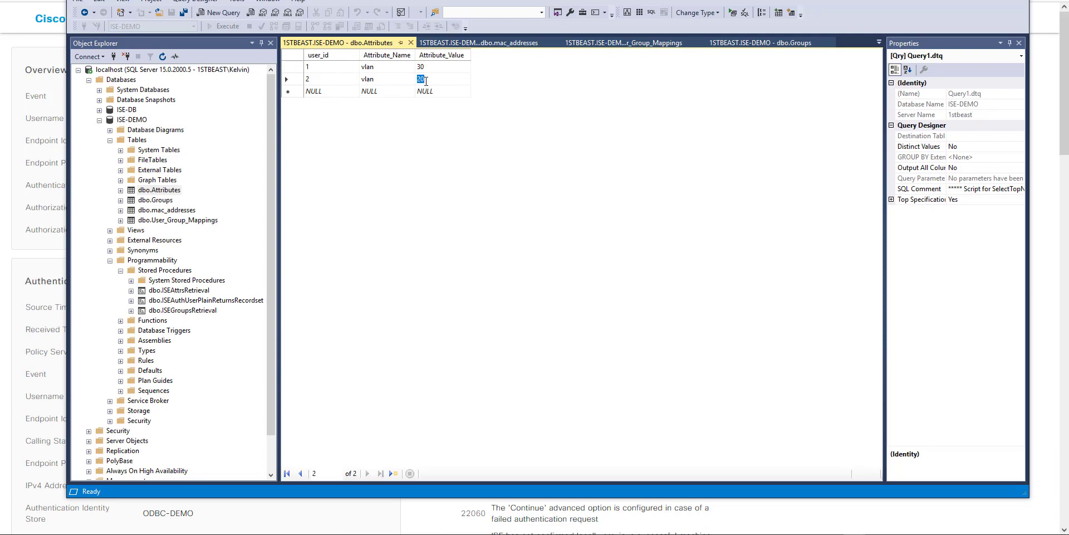
pyautogui.write('6')
pyautogui.press('Return')
# - Return to SecureCRT, finish the VLAN listing and run "do clear auth sess int g0/8"
pyautogui.click(310, 516)
pyautogui.click(416, 338)
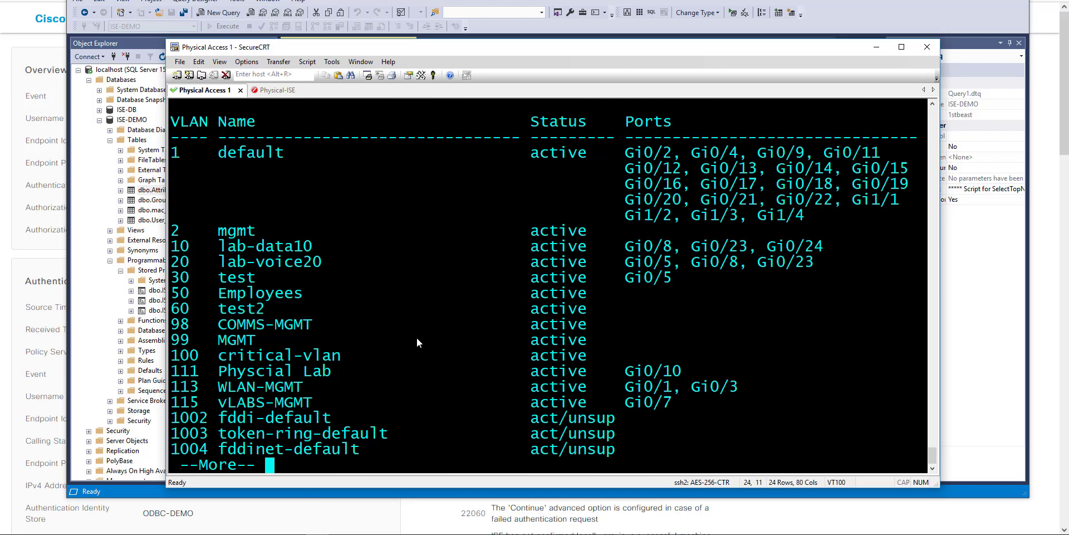
pyautogui.press('space')
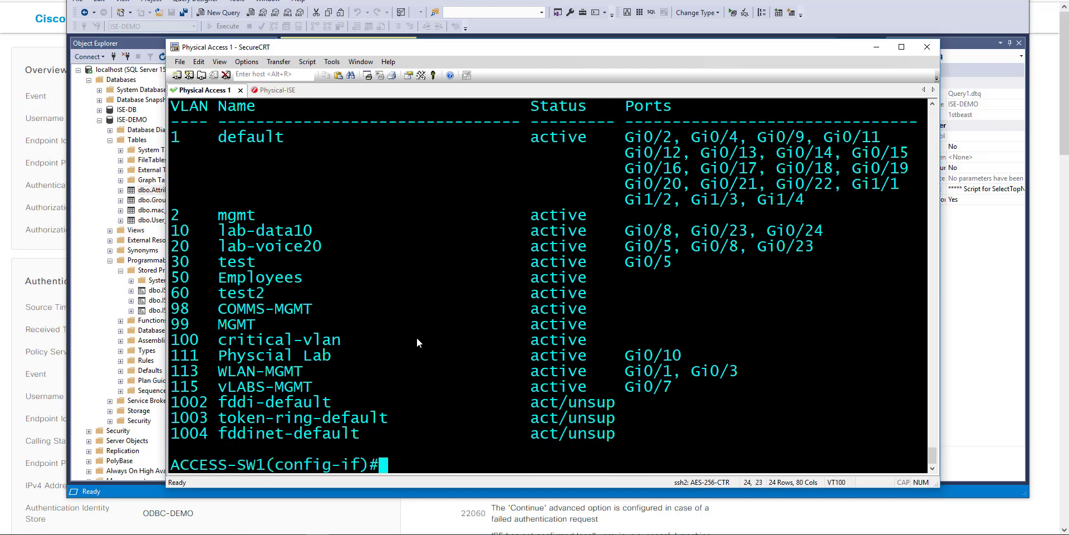
pyautogui.write('do clear auth ')
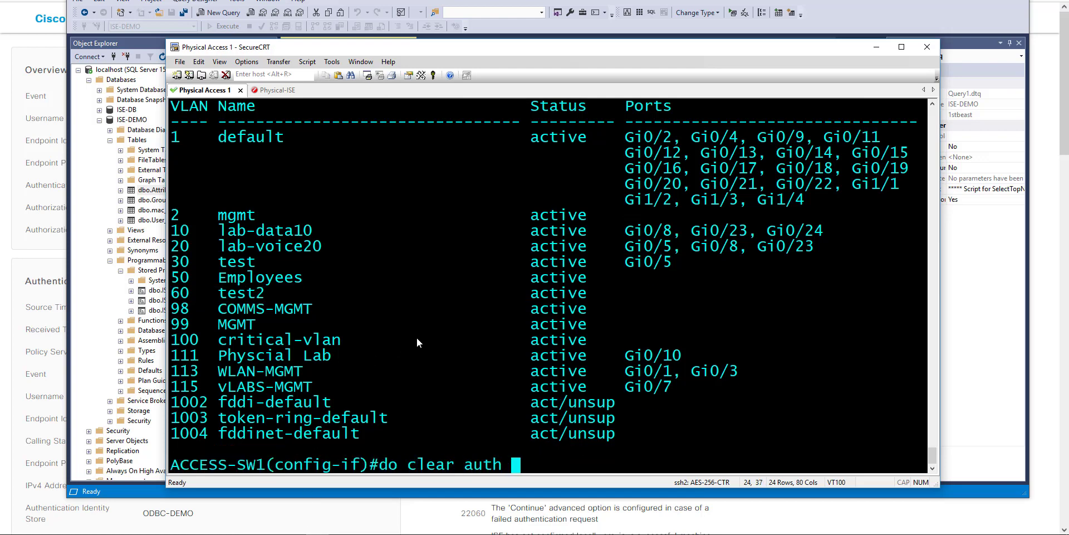
pyautogui.write('sess int g0/8')
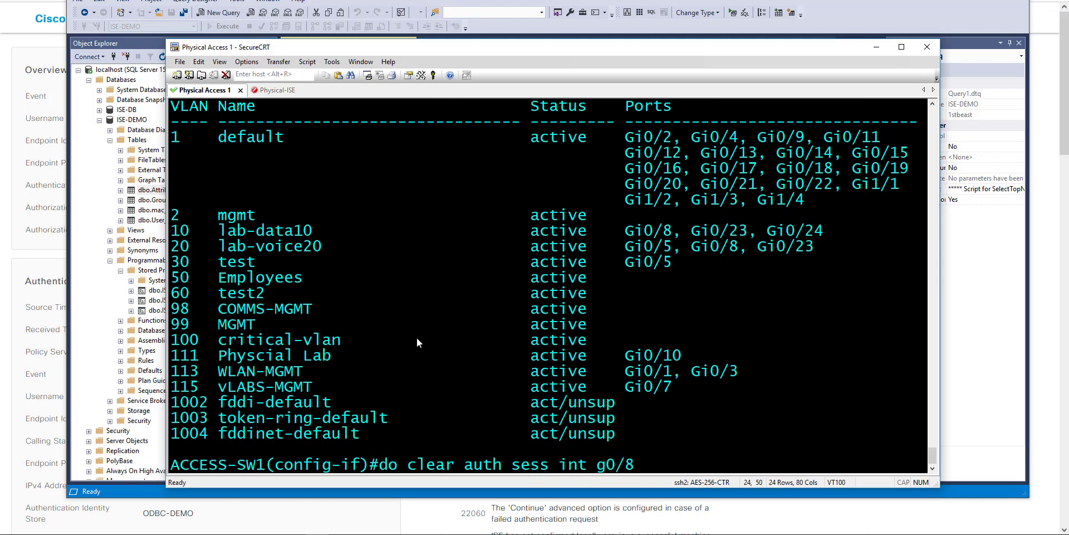
pyautogui.press('Return')
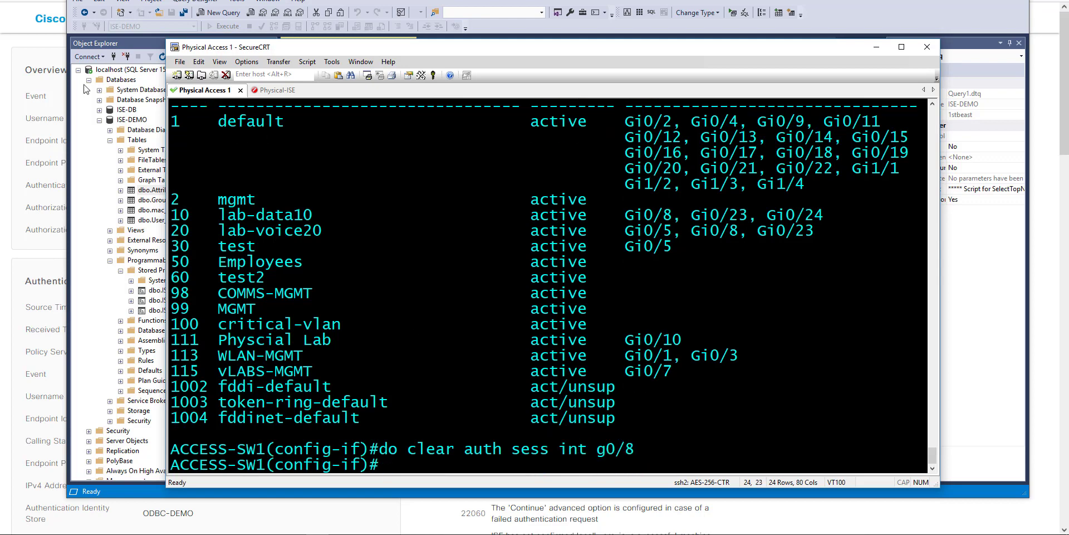
# - Return to the ISE RADIUS live logs and set their refresh interval to Every 3 seconds
pyautogui.hotkey('alt', 'Tab')
pyautogui.hotkey('ctrl', 'shift', 'Tab')
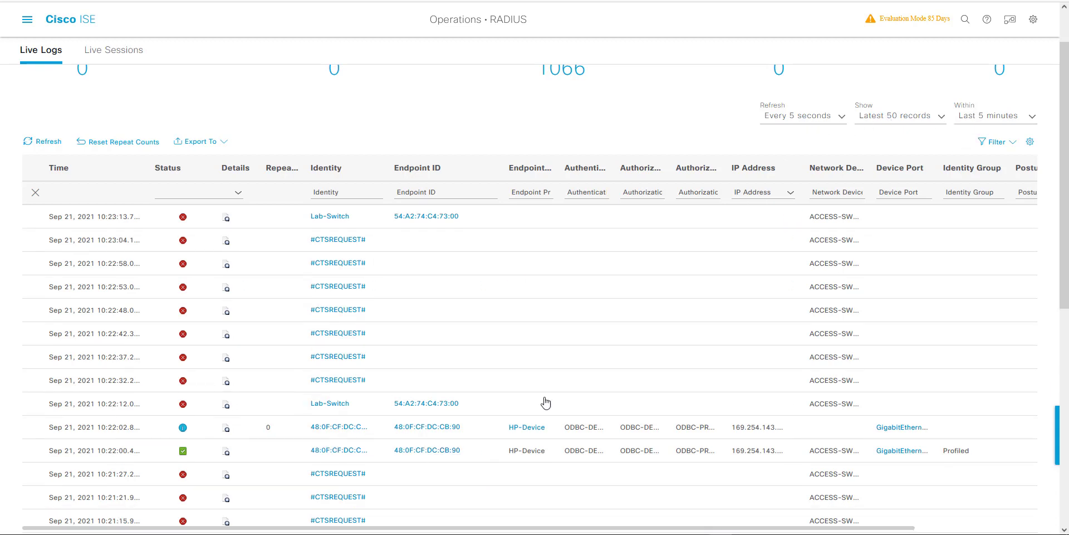
pyautogui.click(775, 116)
pyautogui.click(785, 134)
# - Switch to SecureCRT, uncover part of the live logs behind its window, and list the authentication sessions with "do show auth ses"
pyautogui.moveTo(318, 534)
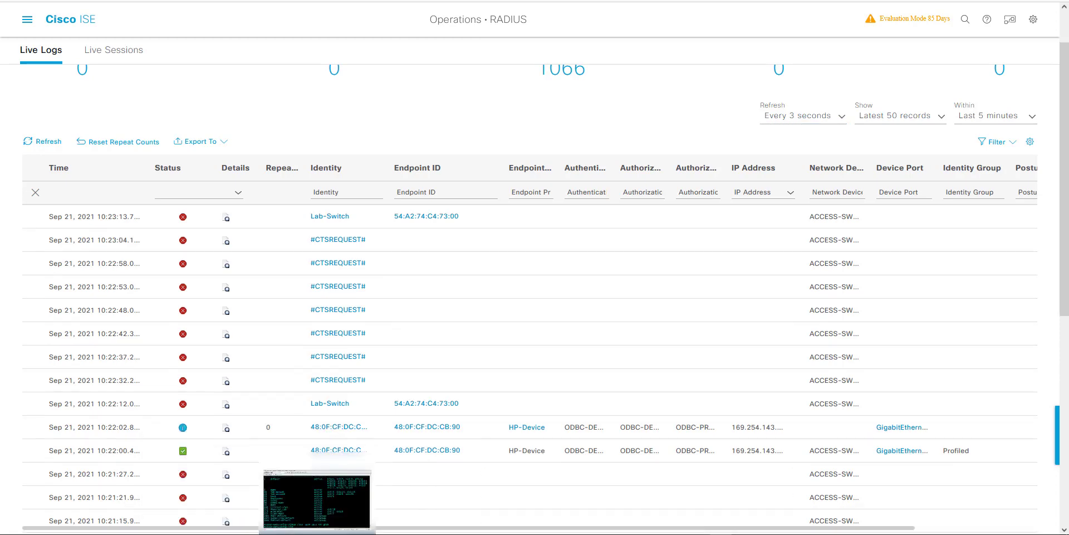
pyautogui.click(318, 495)
pyautogui.moveTo(533, 46); pyautogui.dragTo(614, 37)
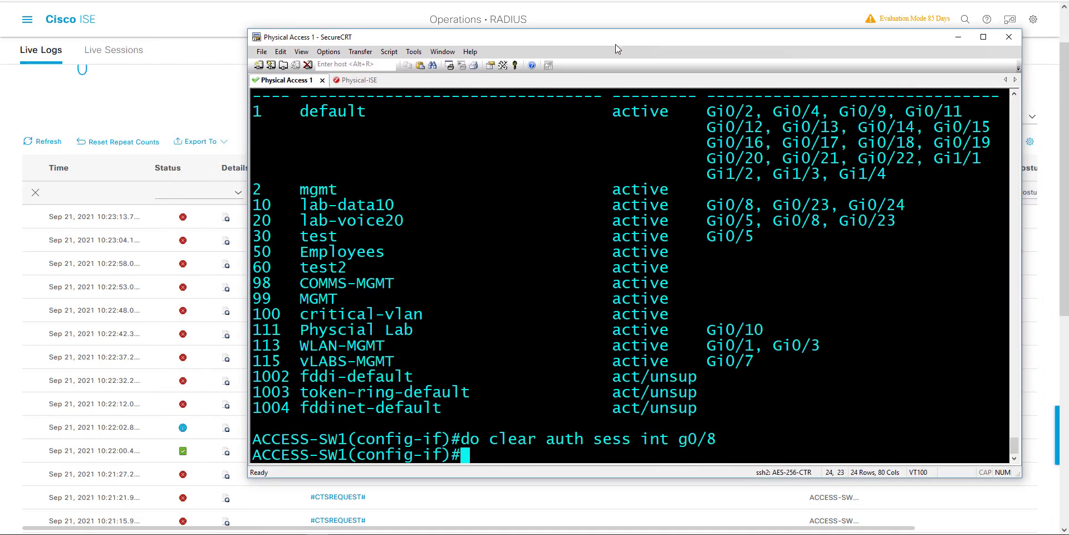
pyautogui.press('Up')
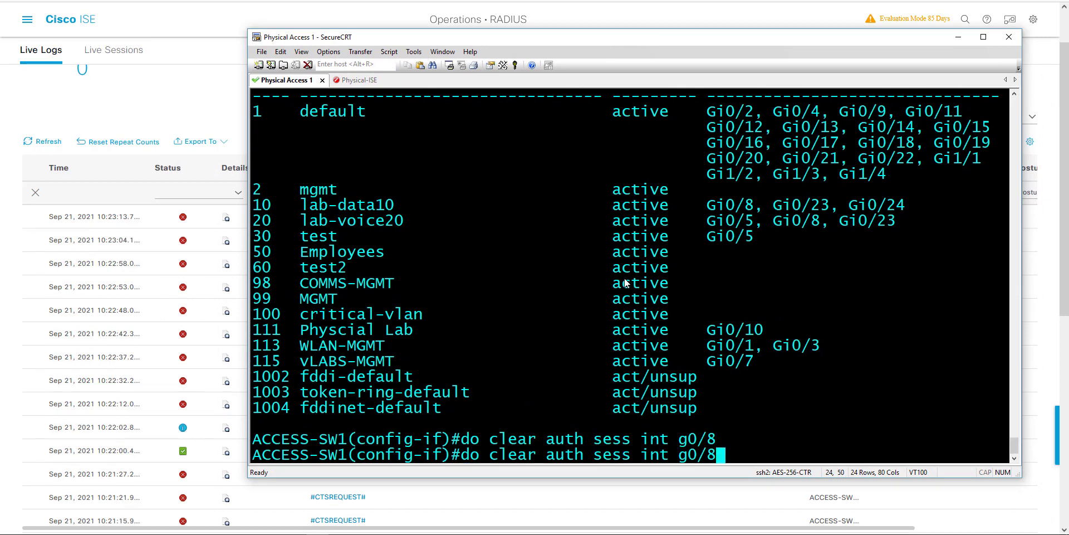
pyautogui.press('Up')
pyautogui.press('Up')
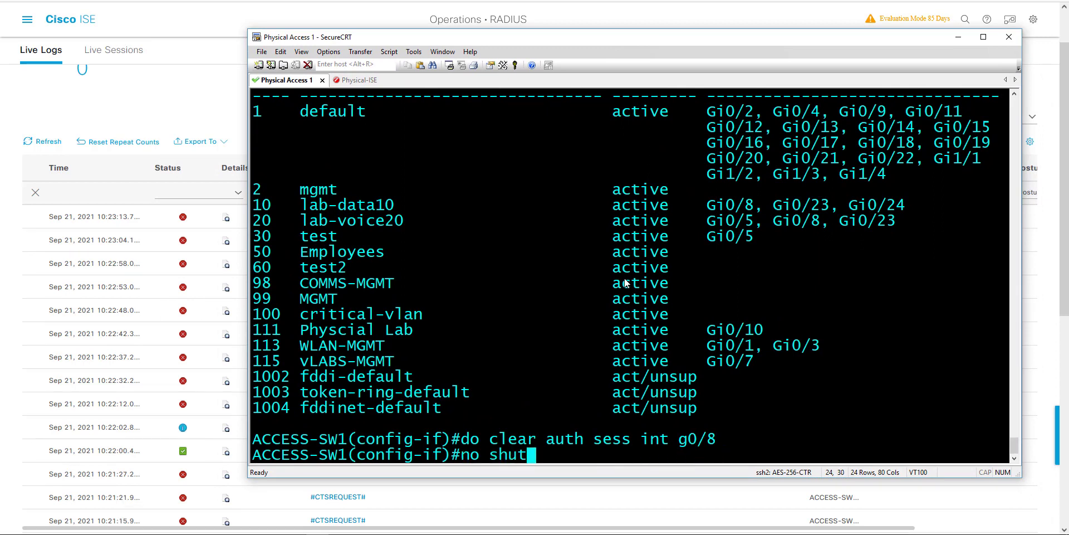
pyautogui.press('Up')
pyautogui.press('Up')
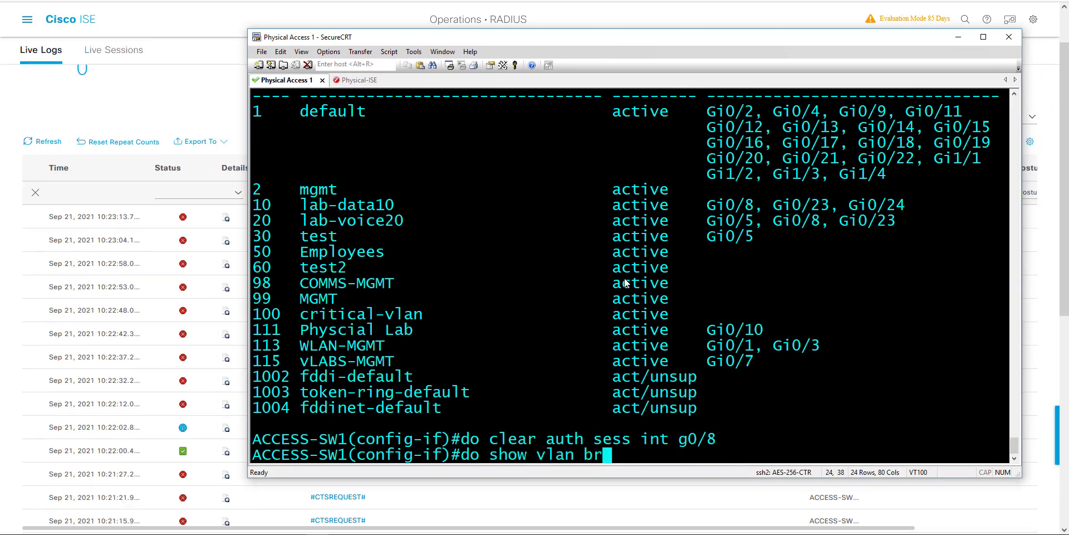
pyautogui.press('Down')
pyautogui.press('Down')
pyautogui.press('Return')
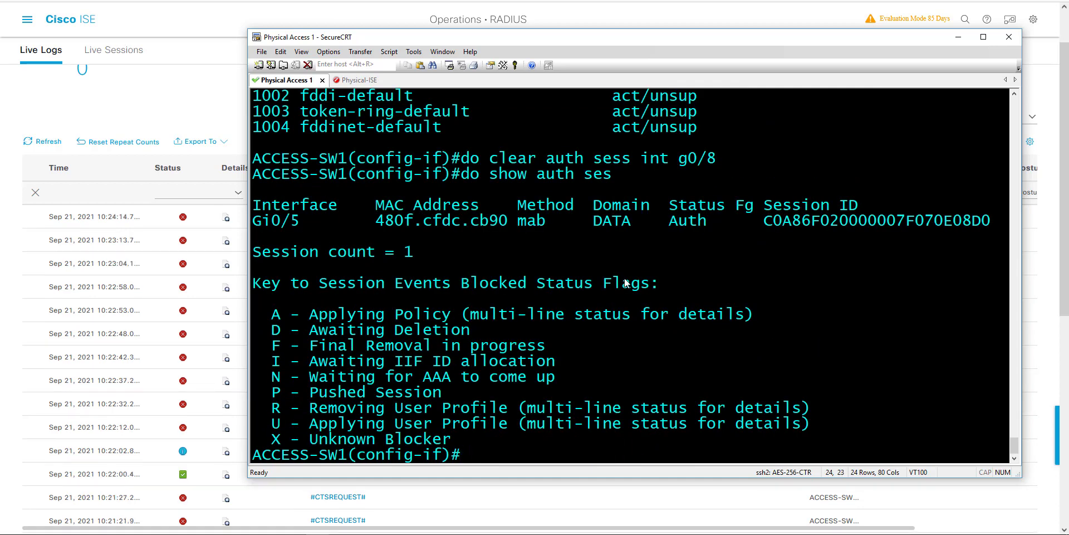
# - Restart interface g0/8 on the switch with "shut" and "no shut", and exit interface configuration mode
pyautogui.write('int g0/8')
pyautogui.press('Return')
pyautogui.write('shut')
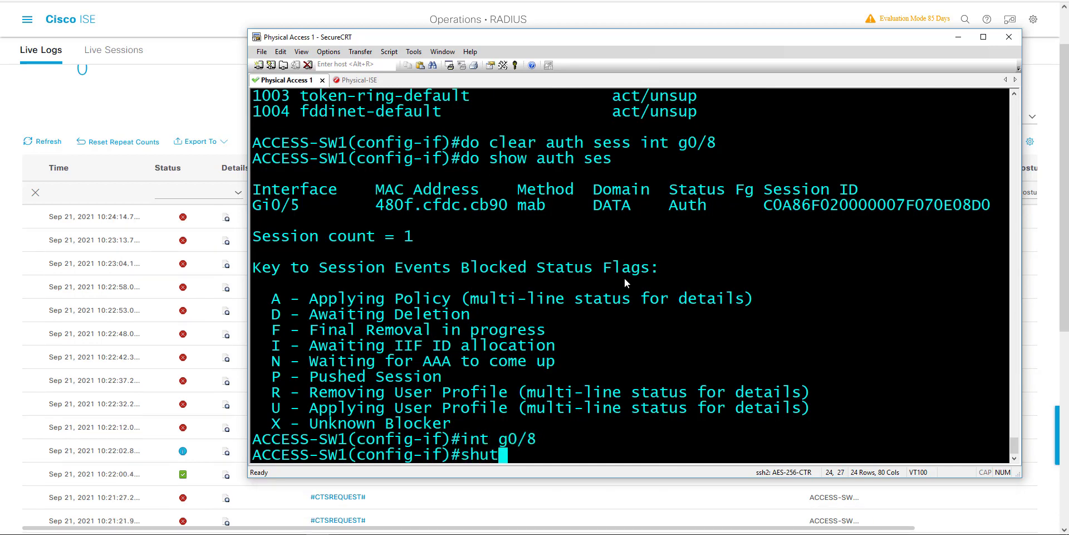
pyautogui.press('Return')
pyautogui.write('nio')
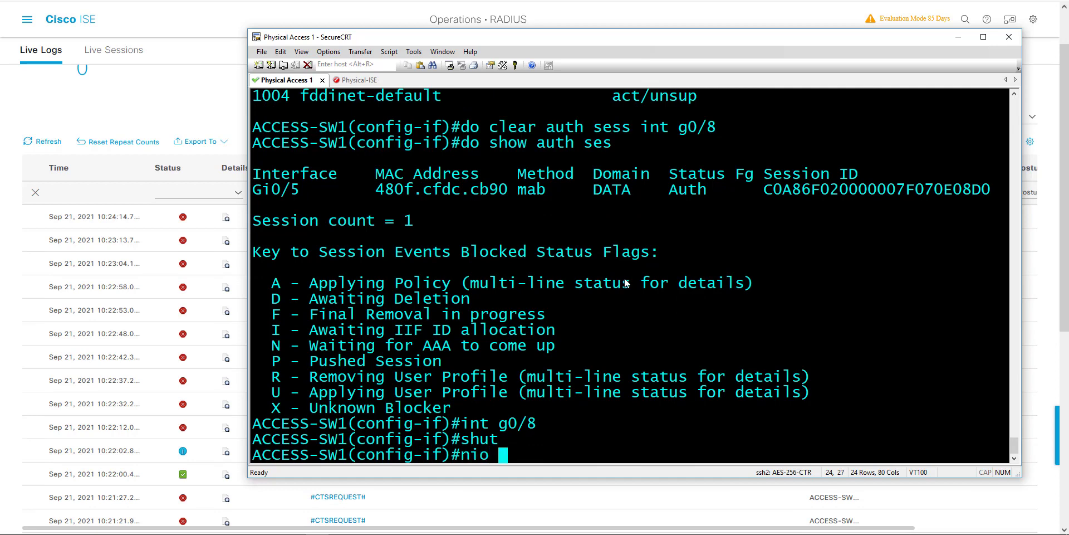
pyautogui.press('BackSpace')
pyautogui.press('BackSpace')
pyautogui.press('BackSpace')
pyautogui.write('o shut')
pyautogui.press('Return')
pyautogui.write('ex')
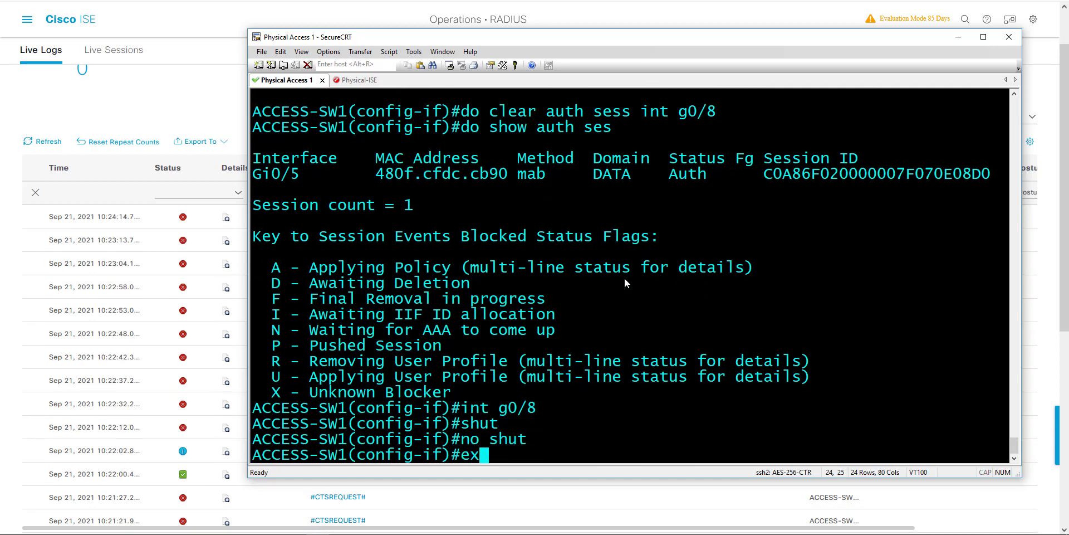
pyautogui.write('it')
pyautogui.press('Return')
pyautogui.write('no shut')
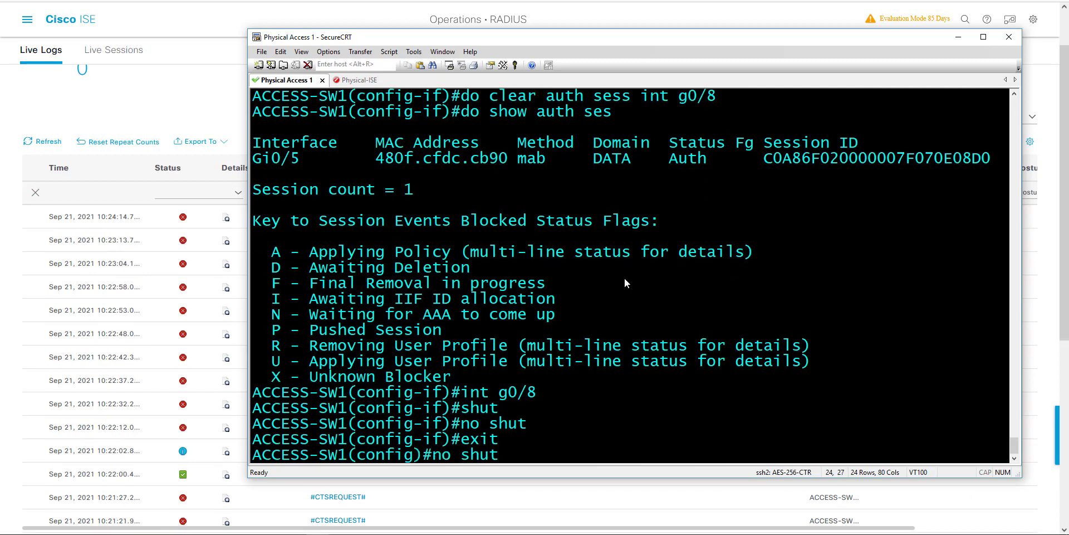
pyautogui.press('Up')
pyautogui.press('Up')
pyautogui.press('Up')
pyautogui.press('Up')
pyautogui.press('Up')
pyautogui.press('Up')
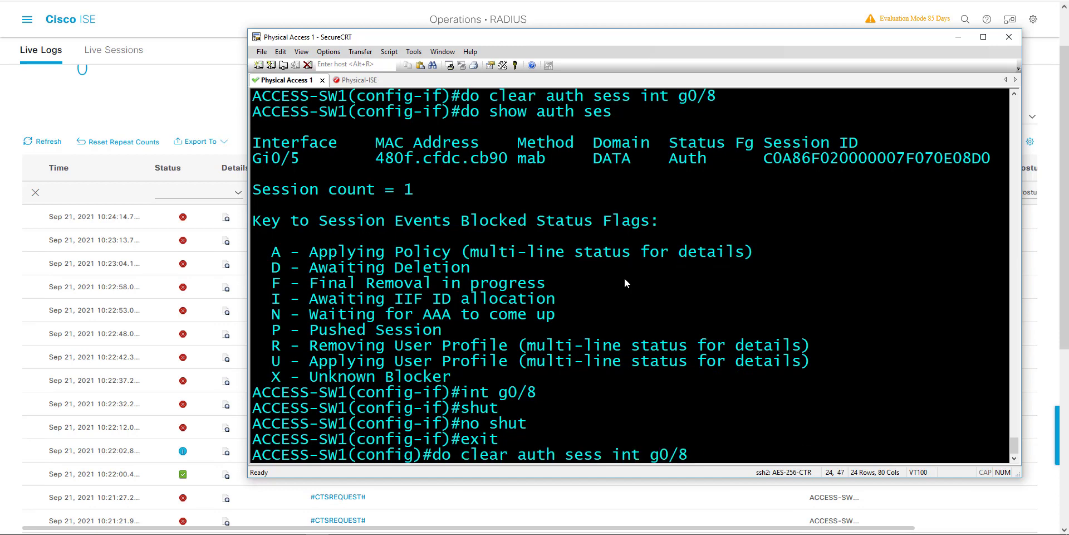
pyautogui.press('Up')
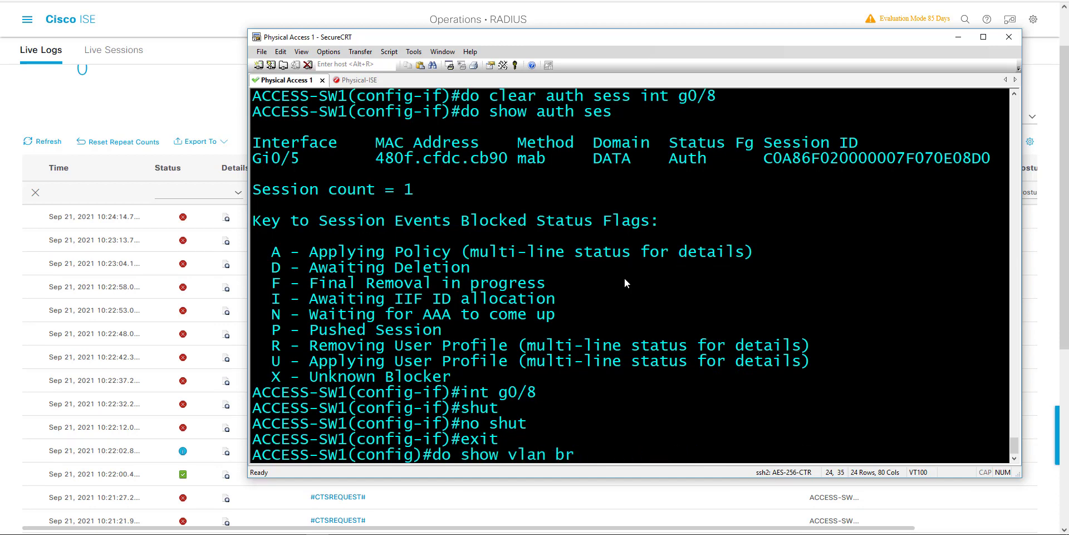
pyautogui.press('Up')
pyautogui.press('Up')
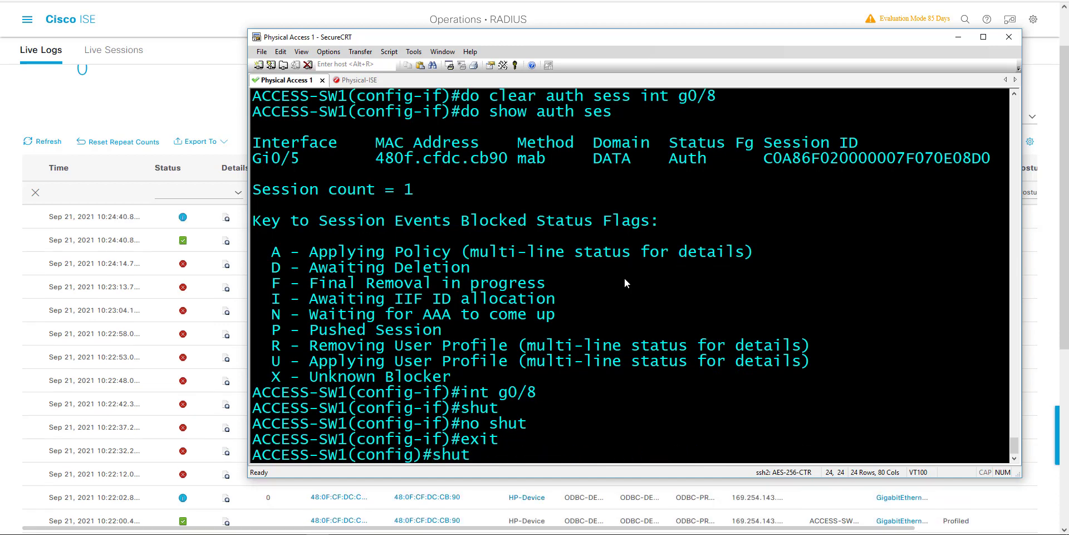
pyautogui.press('Down')
pyautogui.press('Down')
pyautogui.press('Down')
pyautogui.press('Down')
pyautogui.press('Down')
pyautogui.press('Down')
pyautogui.press('Down')
pyautogui.press('Down')
# - List the authentication sessions with "do show auth ses" and highlight the status of the Gi0/8 session
pyautogui.write('do show auth ses')
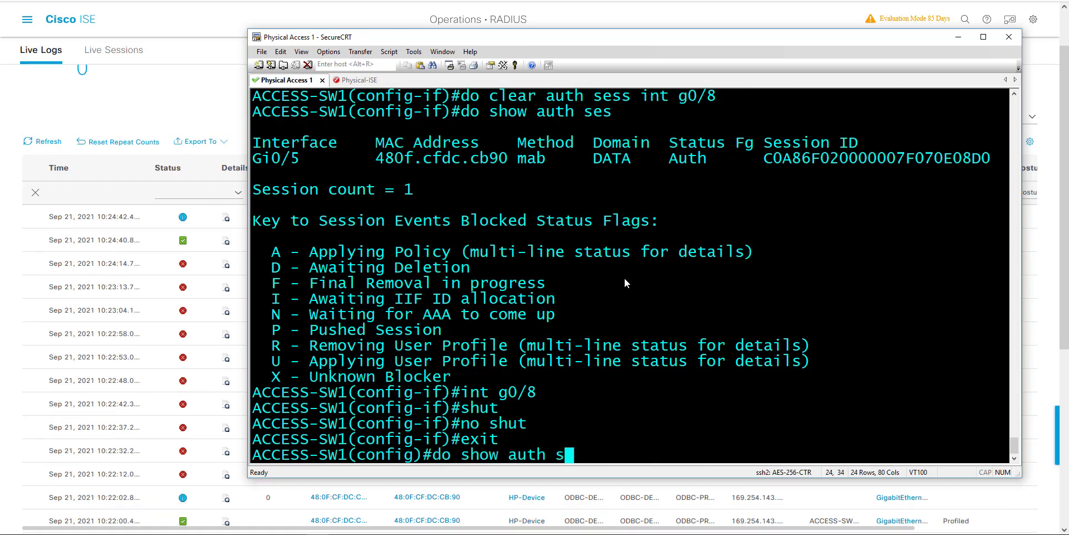
pyautogui.press('Return')
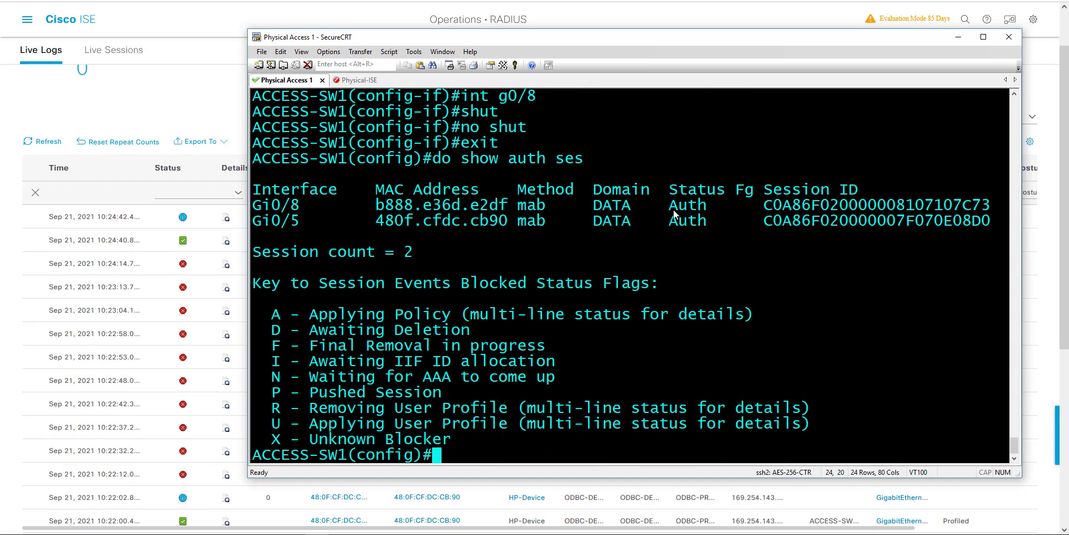
pyautogui.moveTo(669, 206); pyautogui.dragTo(723, 205)
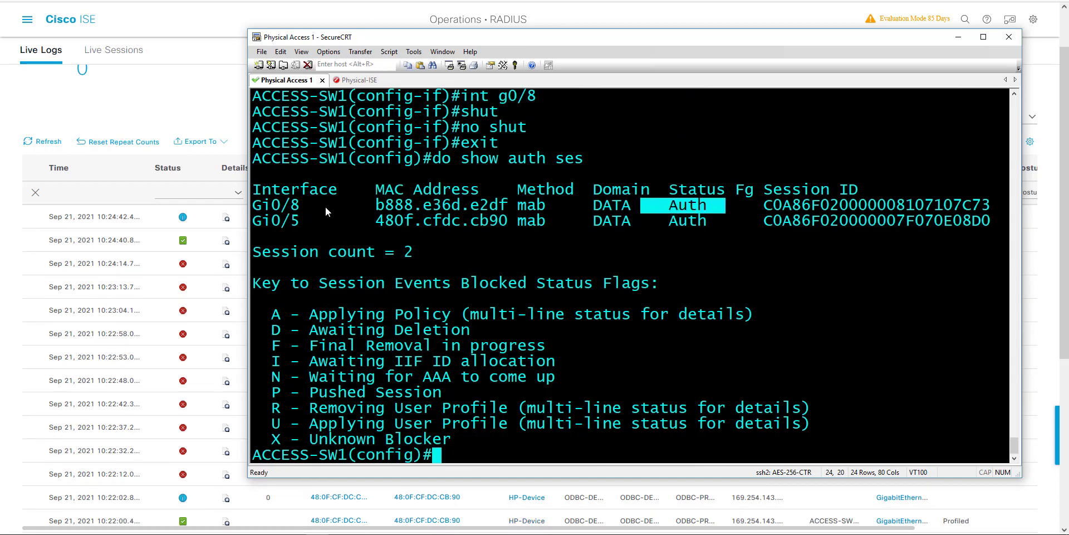
# - Switch to the ISE live logs, open the newest successful authentication's detail report, and highlight Tunnel-Private-Group-ID in its Result section
pyautogui.click(208, 233)
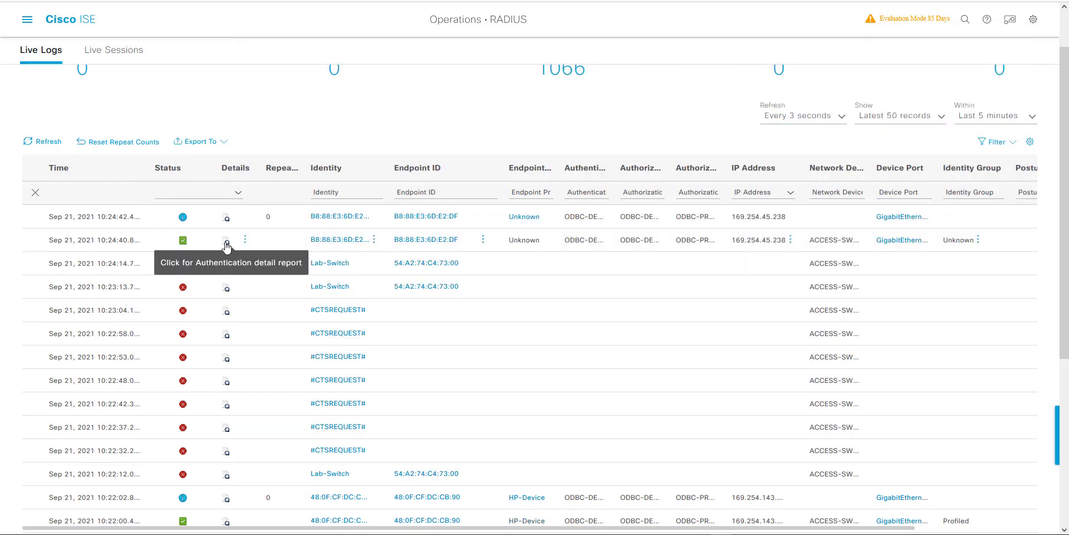
pyautogui.click(227, 243)
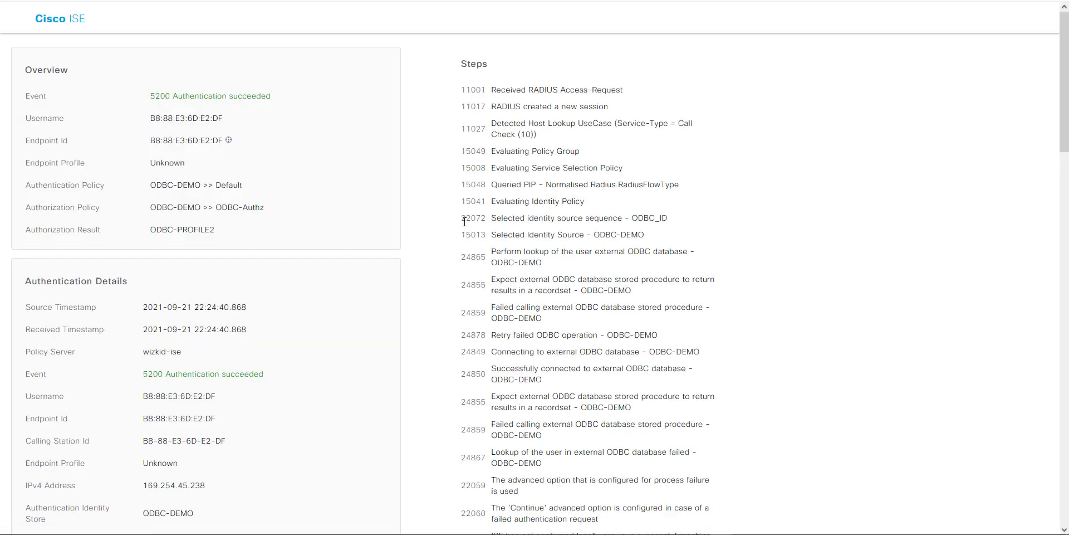
pyautogui.scroll(-20, 464, 222)
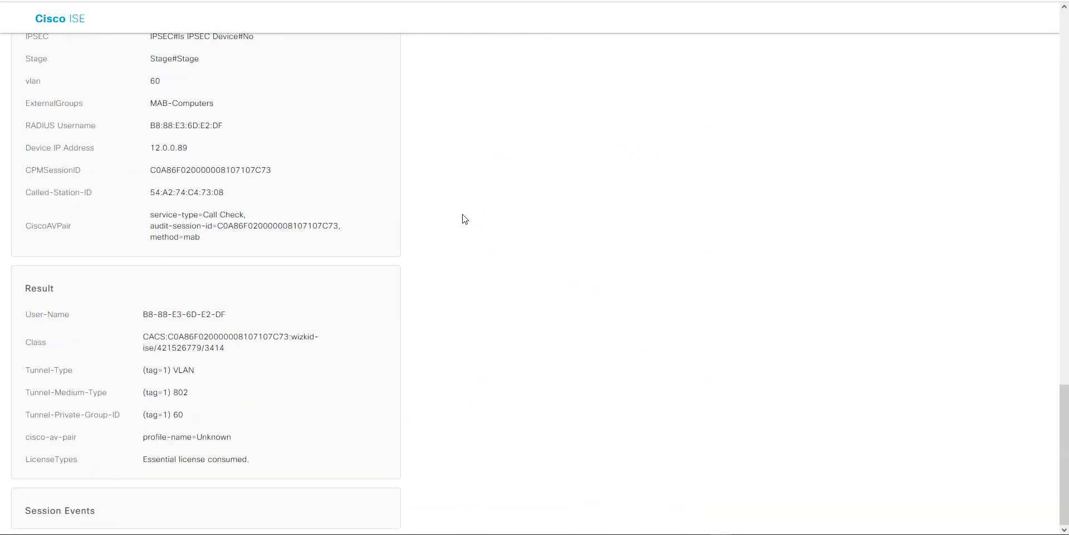
pyautogui.moveTo(187, 415); pyautogui.dragTo(41, 414)
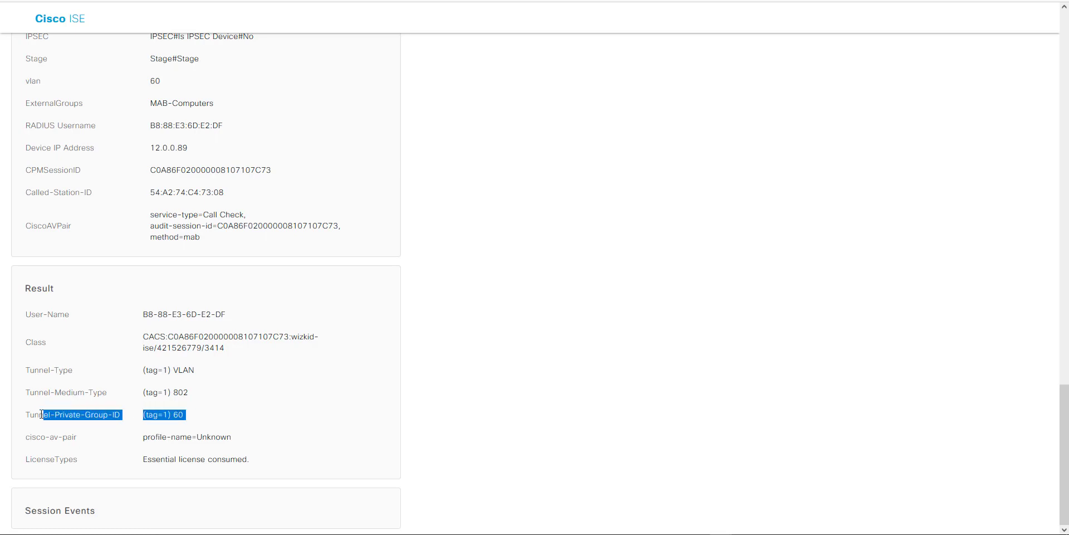
pyautogui.click(195, 417)
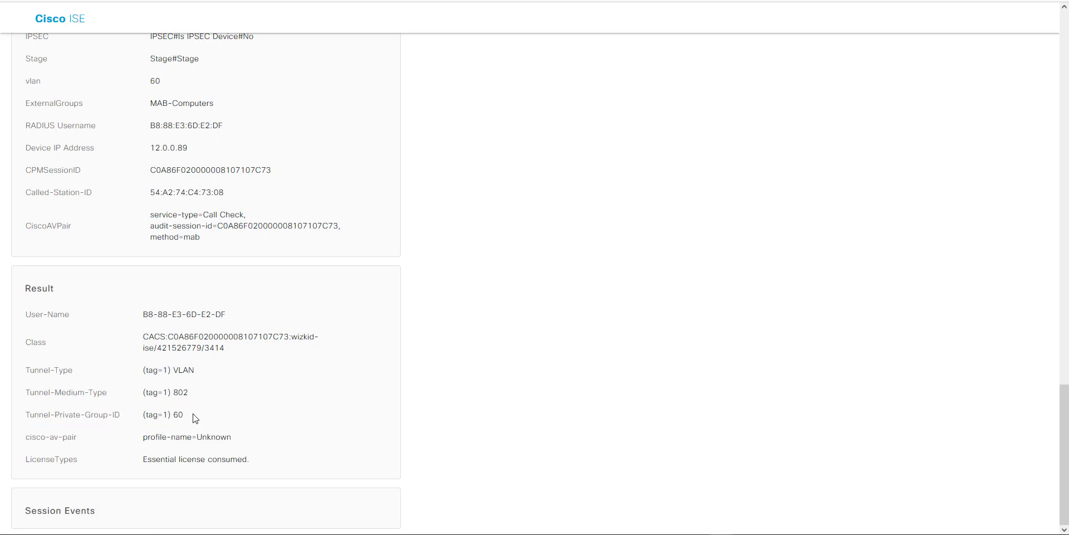
# - Return to the ODBC-DEMO policy set and expand its Authorization Policy rules
pyautogui.press('Home')
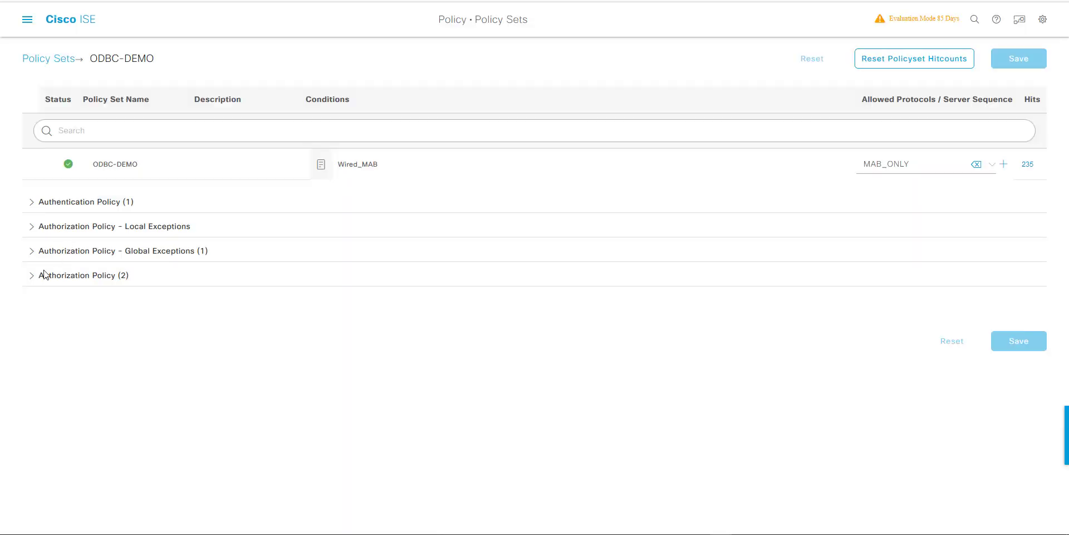
pyautogui.click(32, 279)
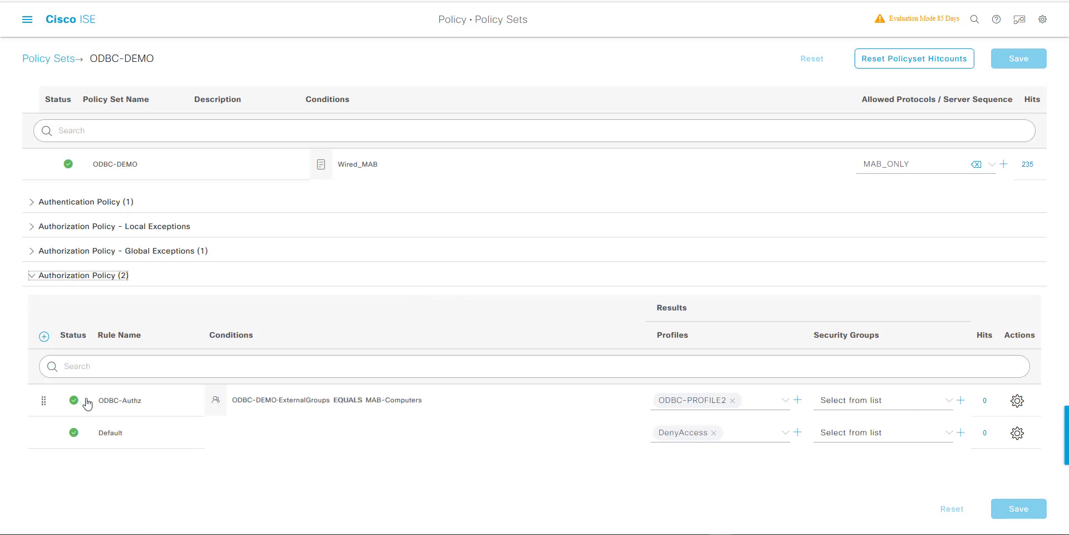
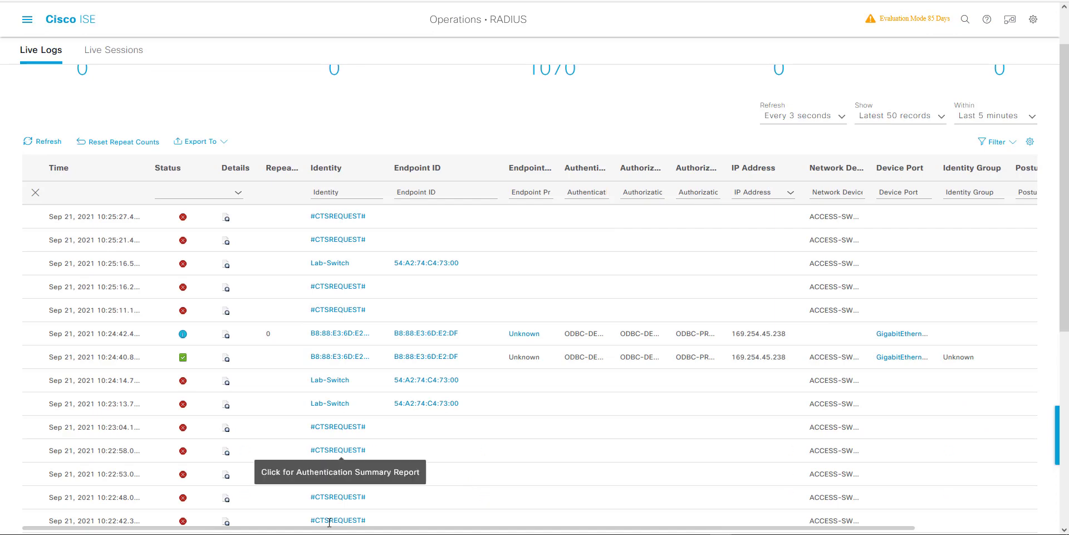
# - Switch to SecureCRT, run "do show auth sess int g0/8 de", and highlight the VLAN group under Server Policies
pyautogui.moveTo(288, 527)
pyautogui.click(316, 493)
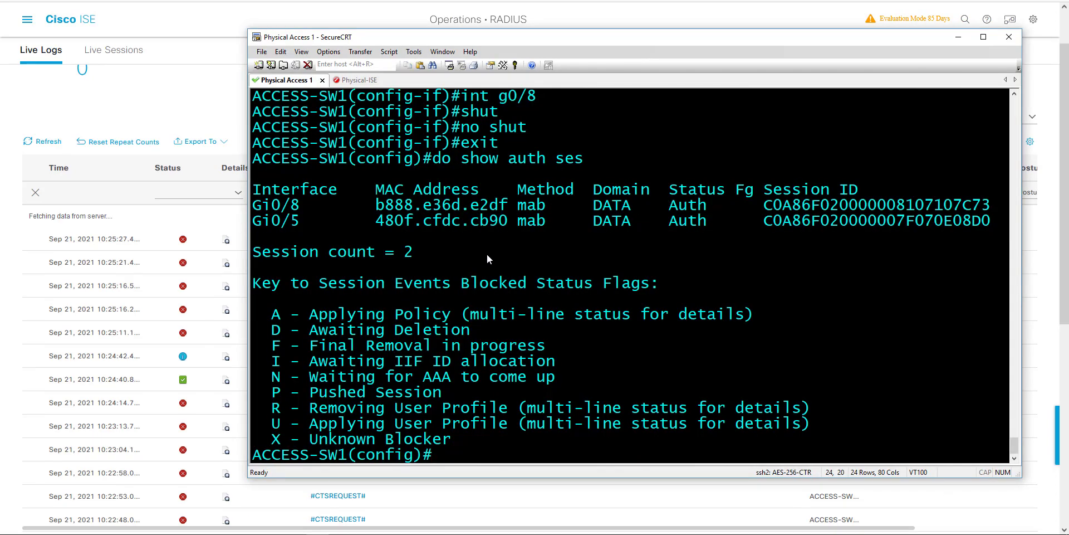
pyautogui.press('Return')
pyautogui.press('Return')
pyautogui.press('Return')
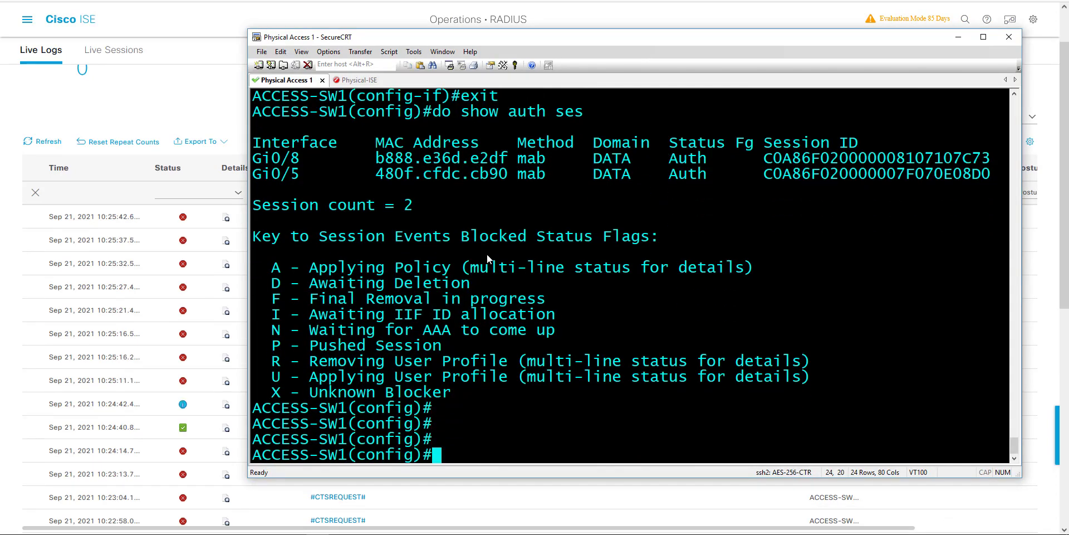
pyautogui.write('sho')
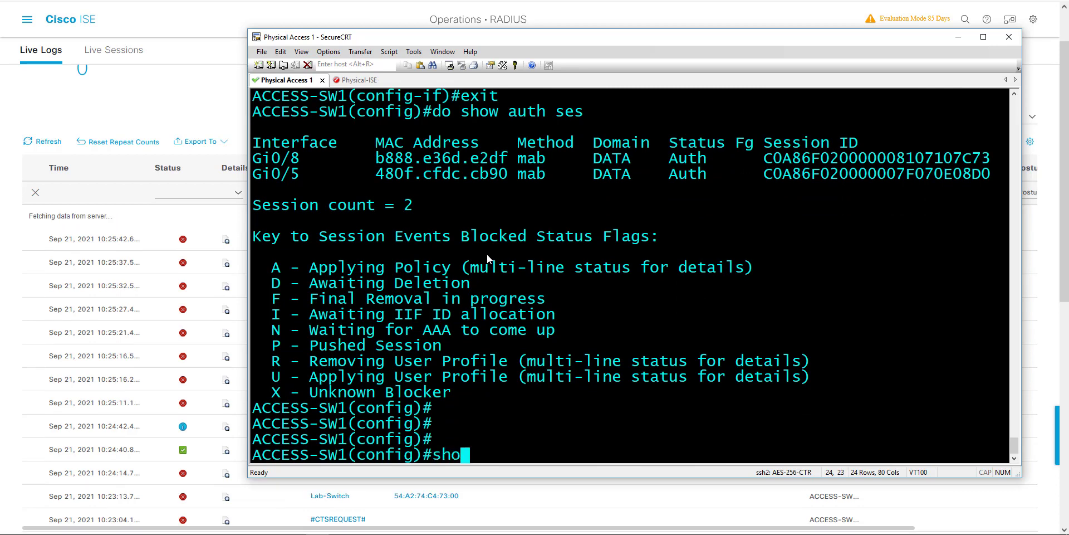
pyautogui.write('w')
pyautogui.press('BackSpace')
pyautogui.press('BackSpace')
pyautogui.press('BackSpace')
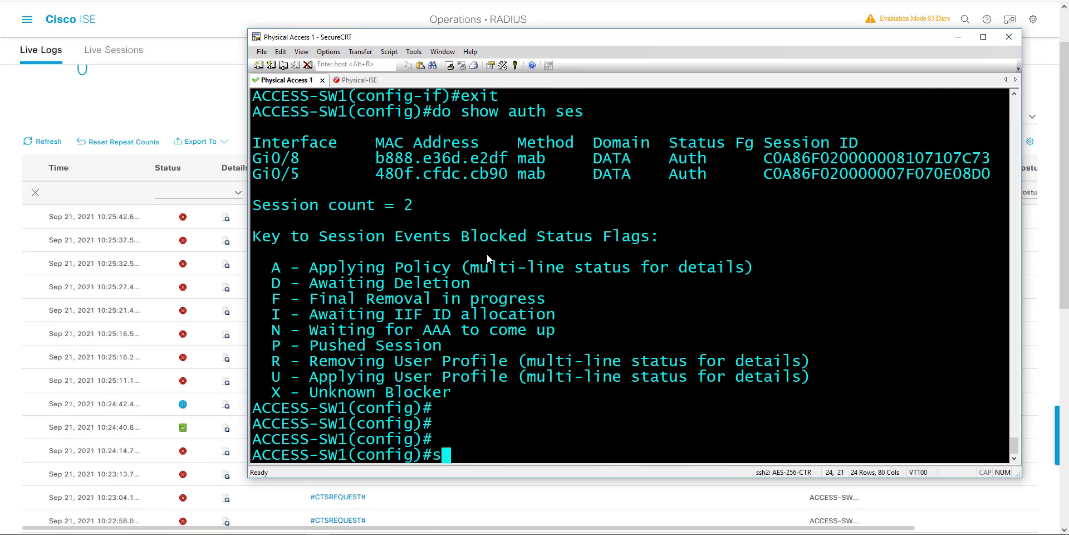
pyautogui.press('BackSpace')
pyautogui.write('do show auth sess ')
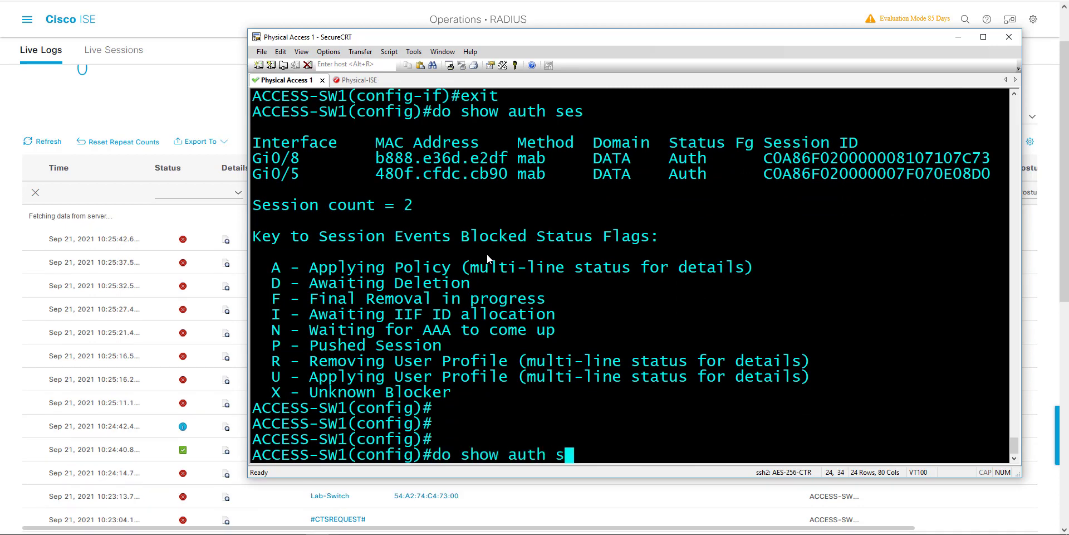
pyautogui.write('int g0')
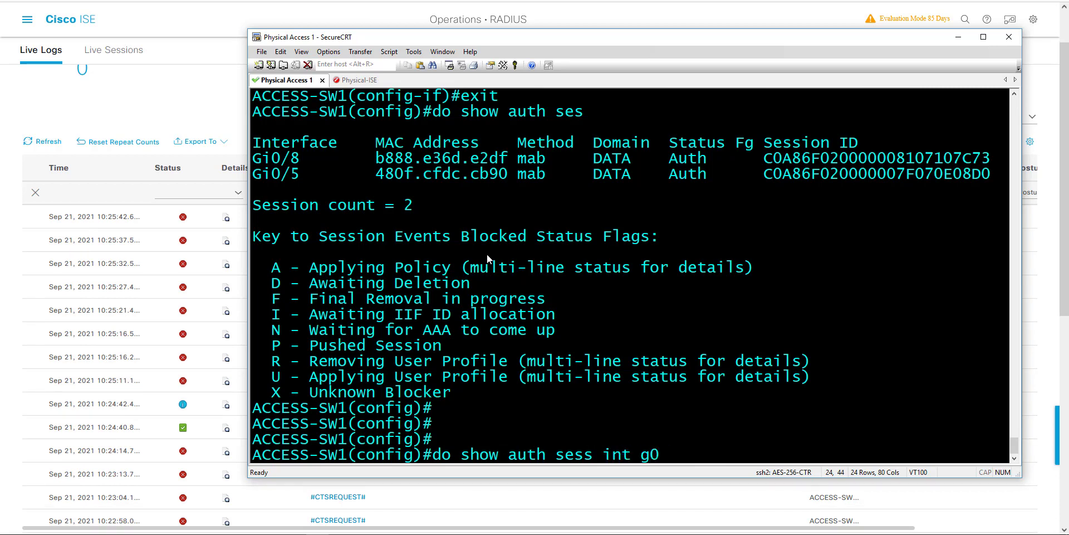
pyautogui.write('/8 d')
pyautogui.press('Return')
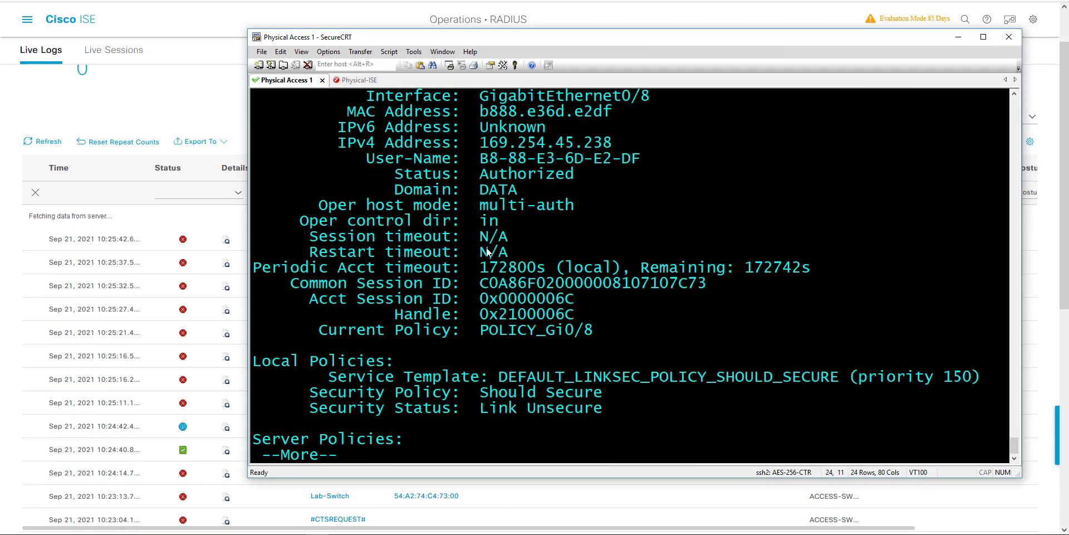
pyautogui.press('space')
pyautogui.moveTo(254, 315); pyautogui.dragTo(561, 355)
pyautogui.click(559, 347)
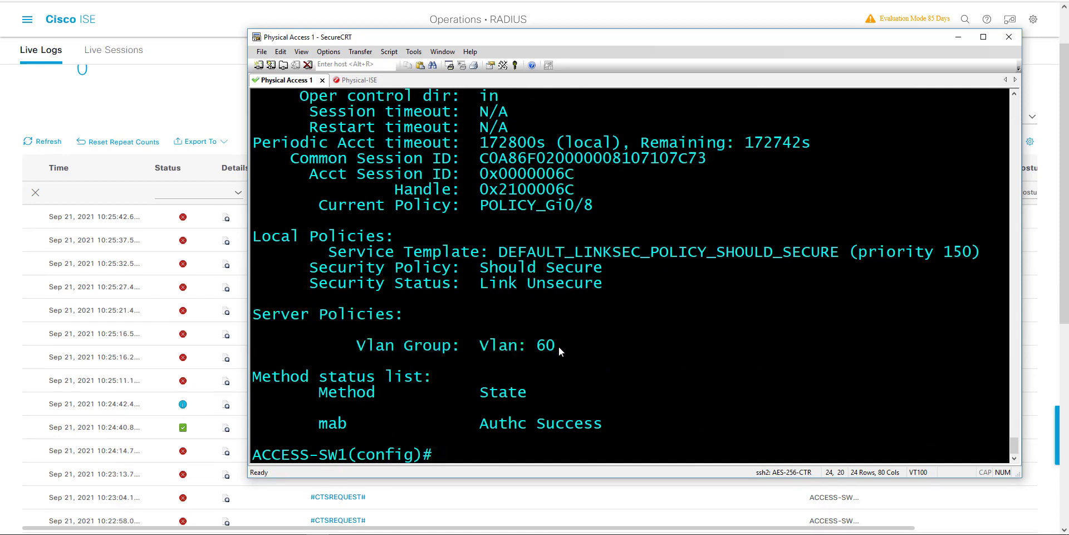
# - List all VLANs with "do show vlan brief" and check the port assignment of VLAN 60, test2
pyautogui.write('do show vlan brief')
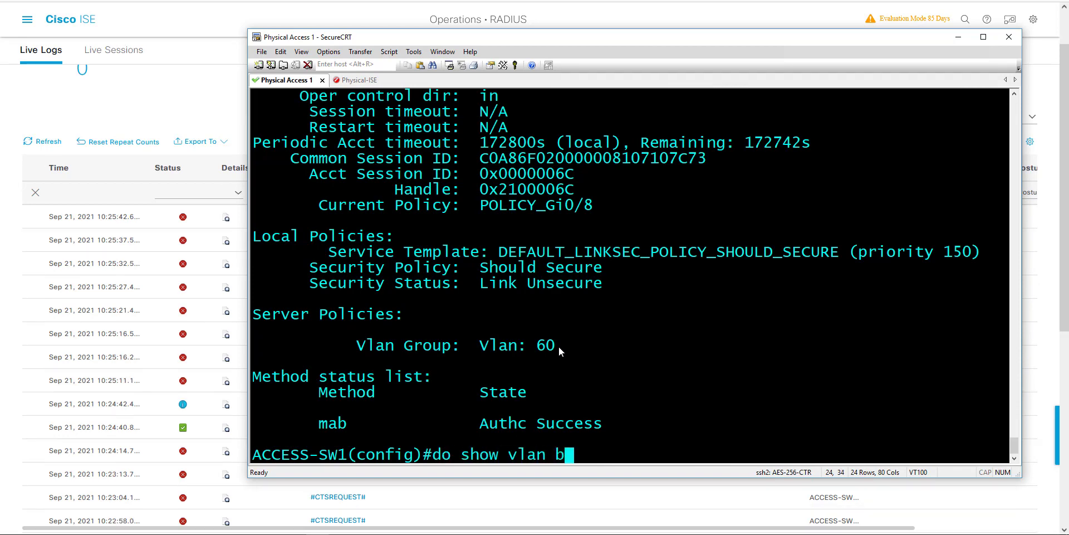
pyautogui.press('Return')
pyautogui.moveTo(255, 299)
pyautogui.mouseDown()
pyautogui.moveTo(771, 296)
pyautogui.moveTo(253, 300)
pyautogui.mouseUp()
pyautogui.click(461, 331)
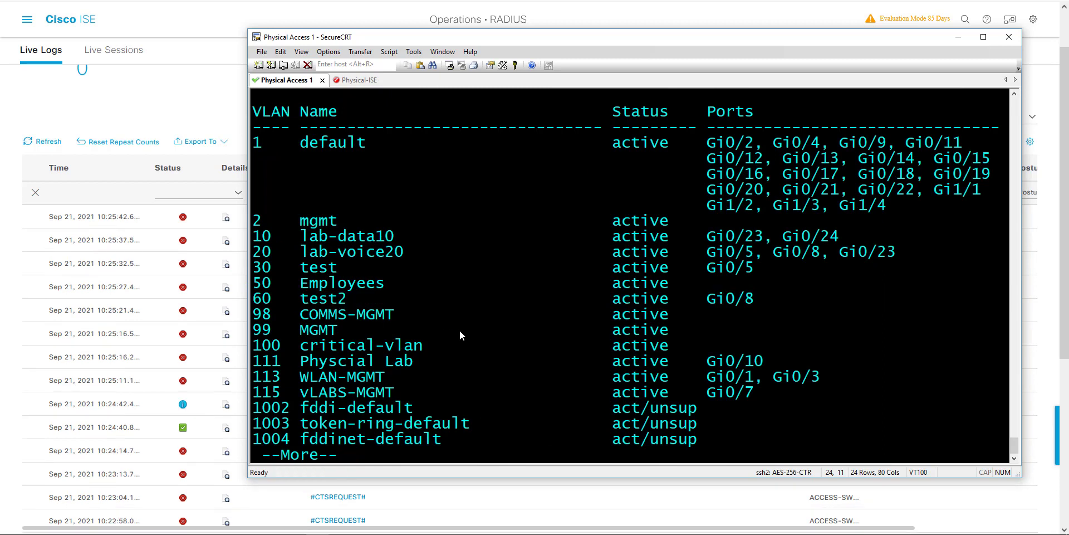
pyautogui.press('space')
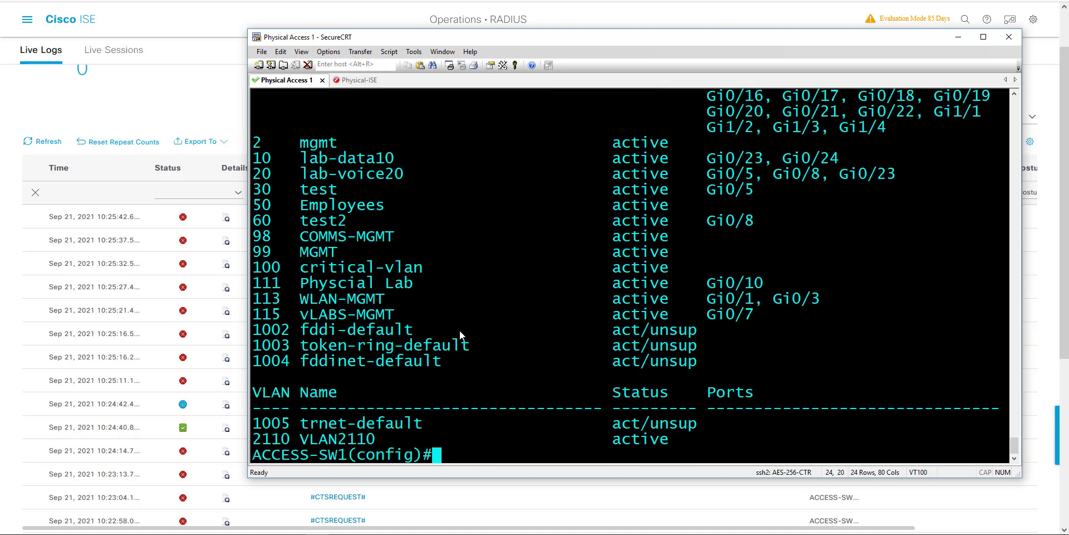
# - Show the full session details with "do show auth sess int g0/5 de" and highlight the VLAN group under Server Policies
pyautogui.press('Up')
pyautogui.press('Up')
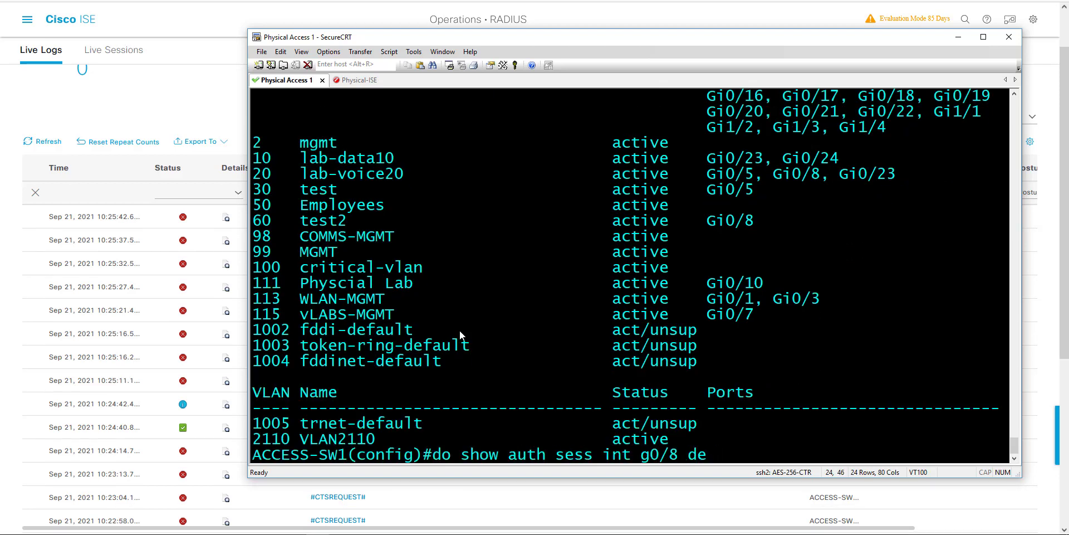
pyautogui.press('Return')
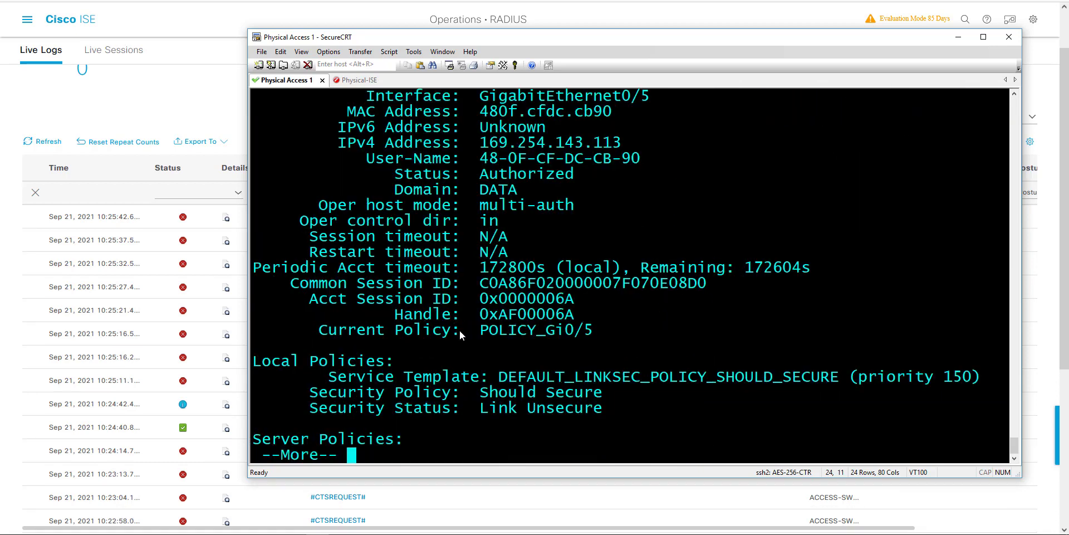
pyautogui.press('space')
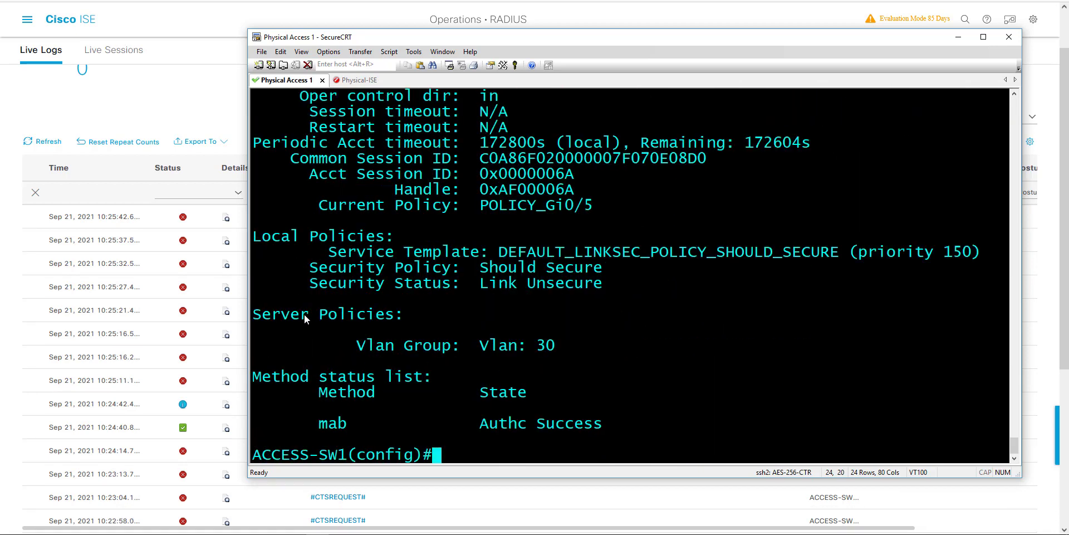
pyautogui.moveTo(291, 315); pyautogui.dragTo(584, 344)
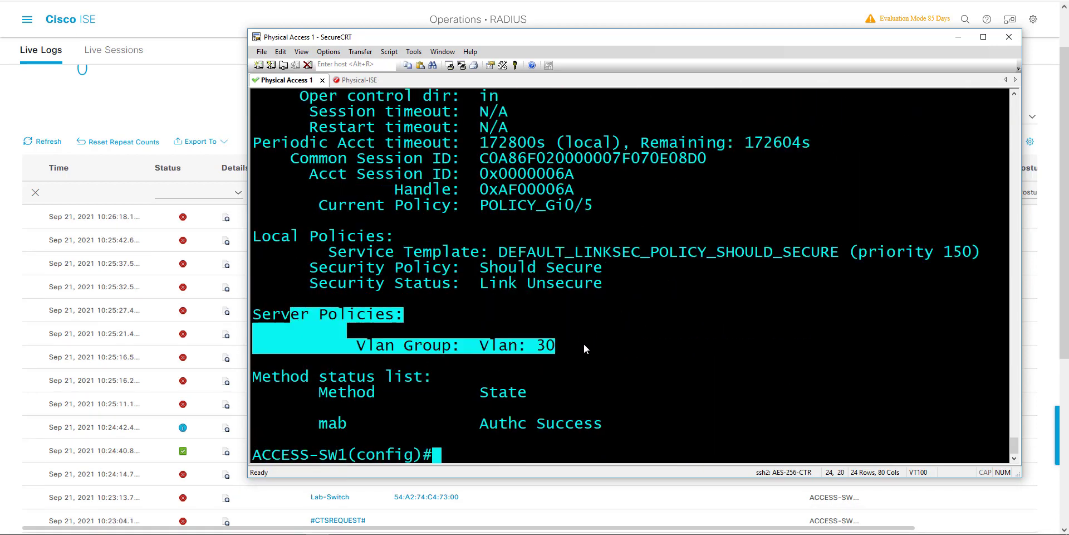
pyautogui.click(584, 348)
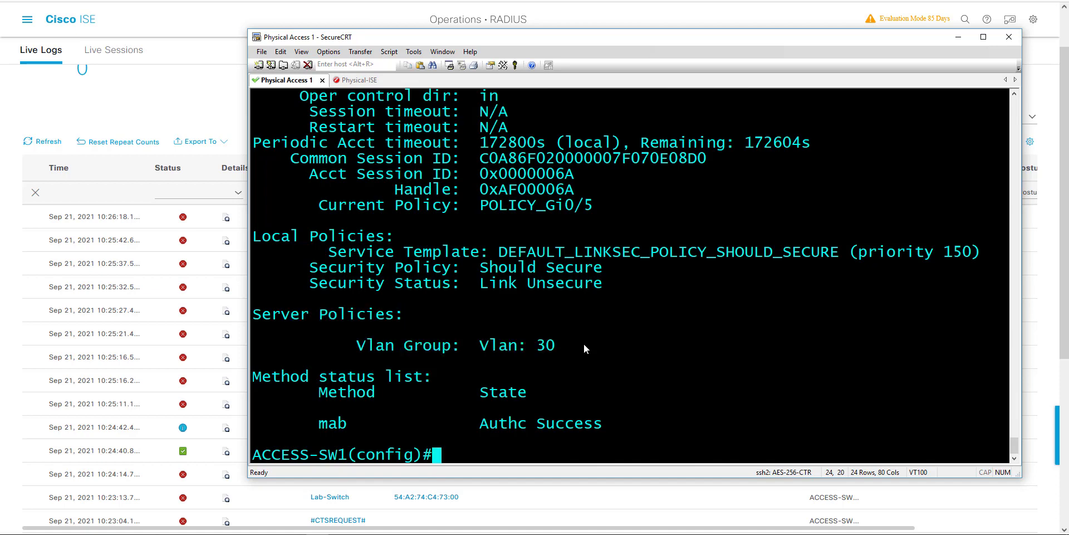
# - Run "do show vlan br" and highlight the row of VLAN 30, test, to check its port assignment
pyautogui.write('do show vlan br')
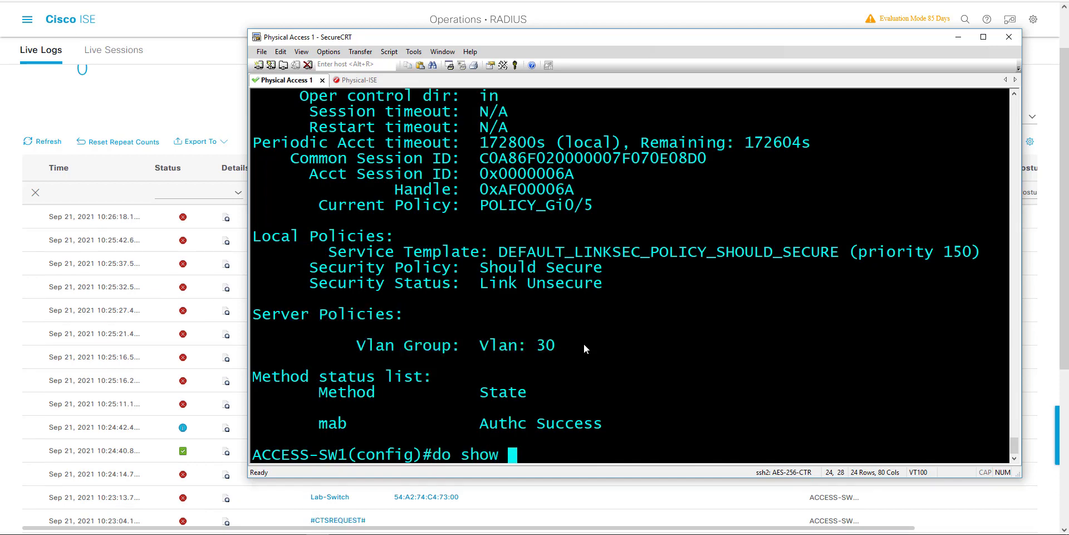
pyautogui.press('Return')
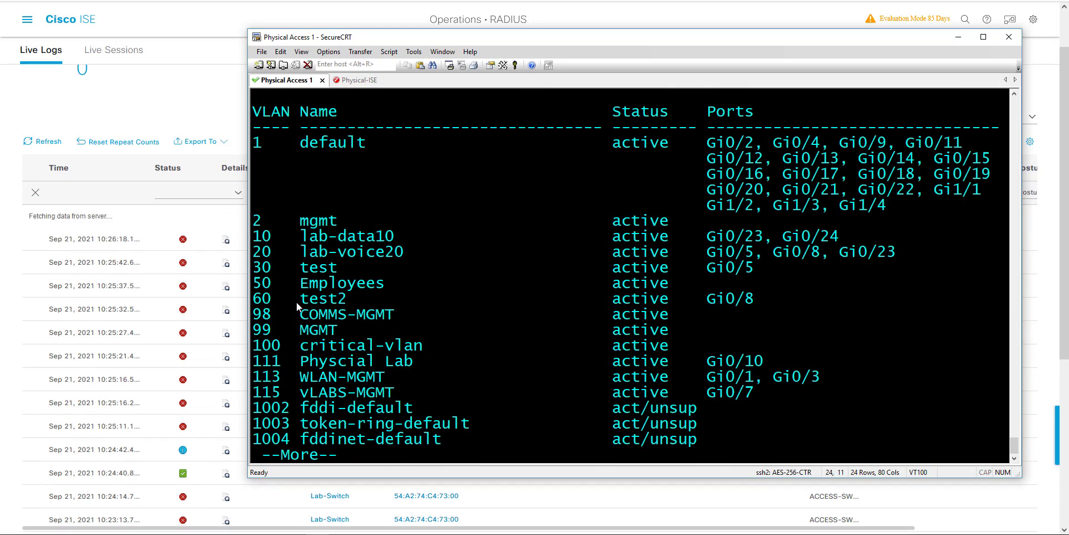
pyautogui.moveTo(291, 267); pyautogui.dragTo(782, 266)
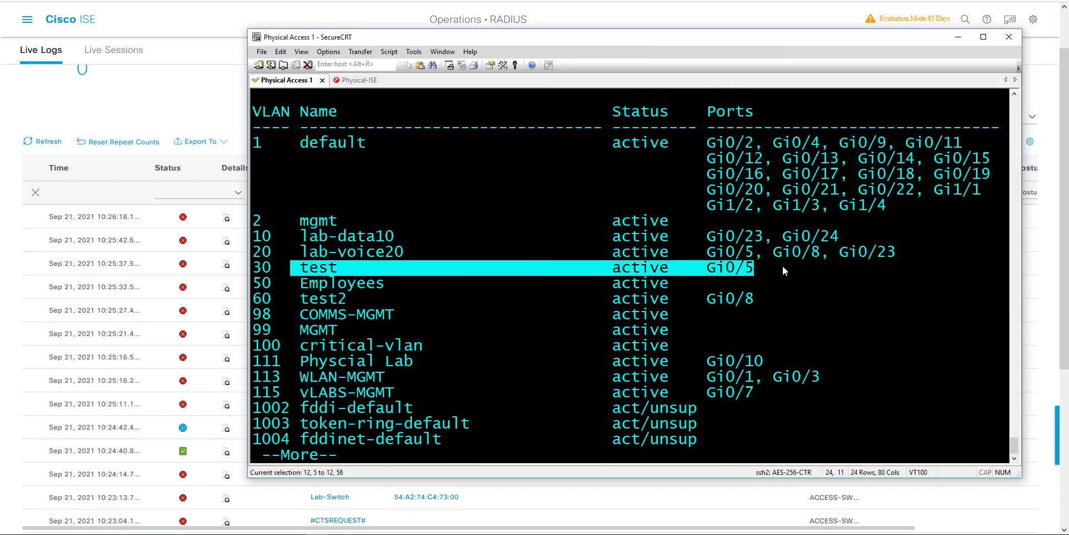